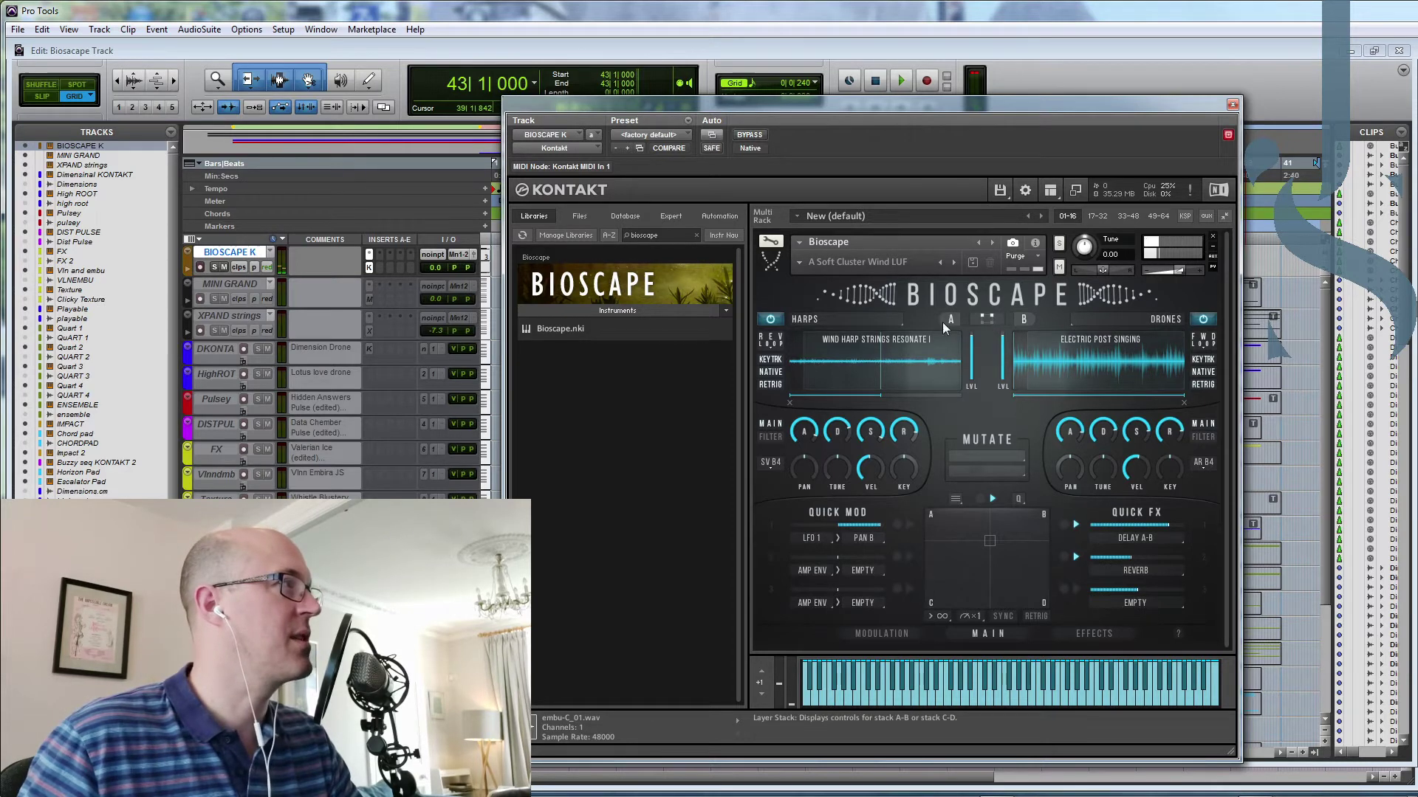
Step: Load Bowed Cactus Squeals I from the Bowed category into layer A after viewing the C-D layer pair
click(985, 317)
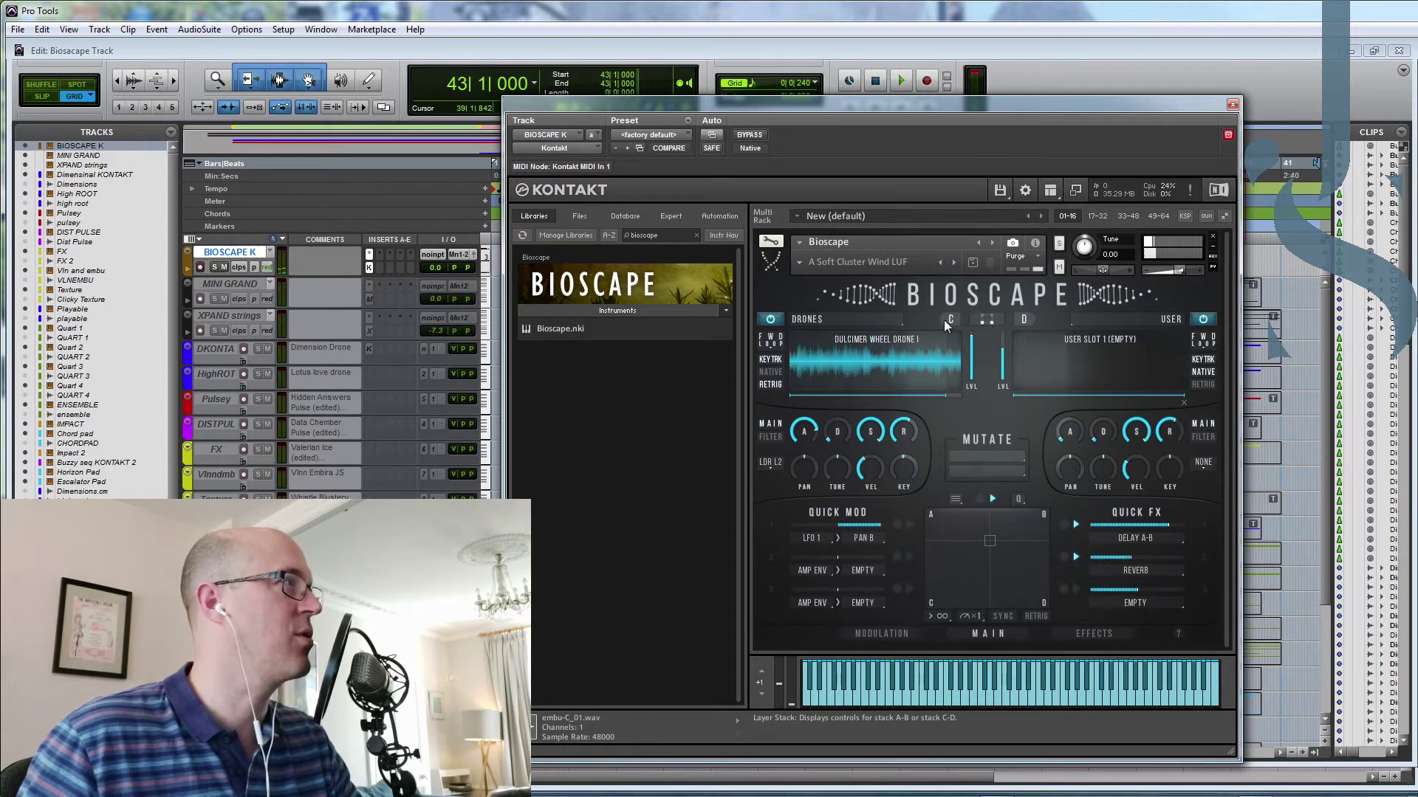
click(986, 320)
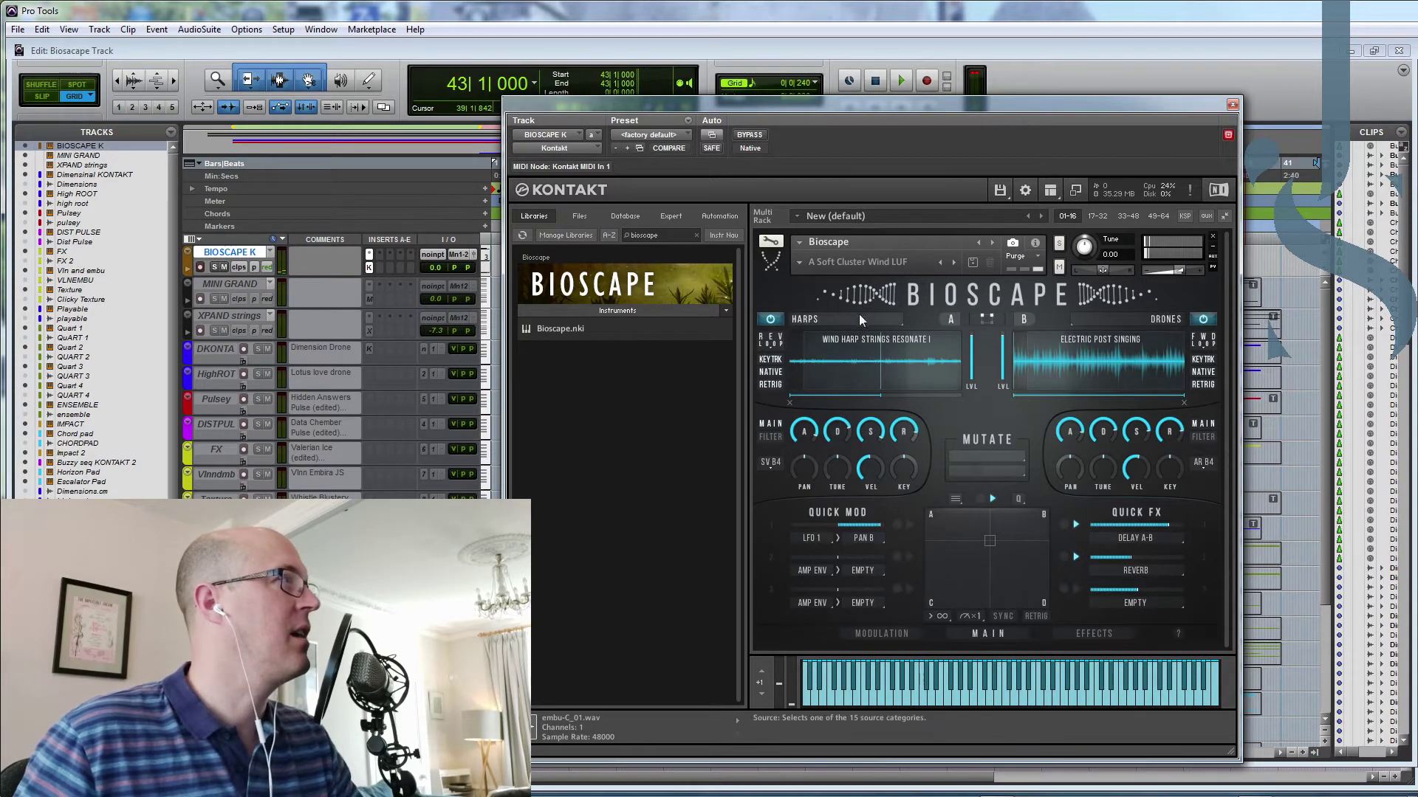
click(884, 323)
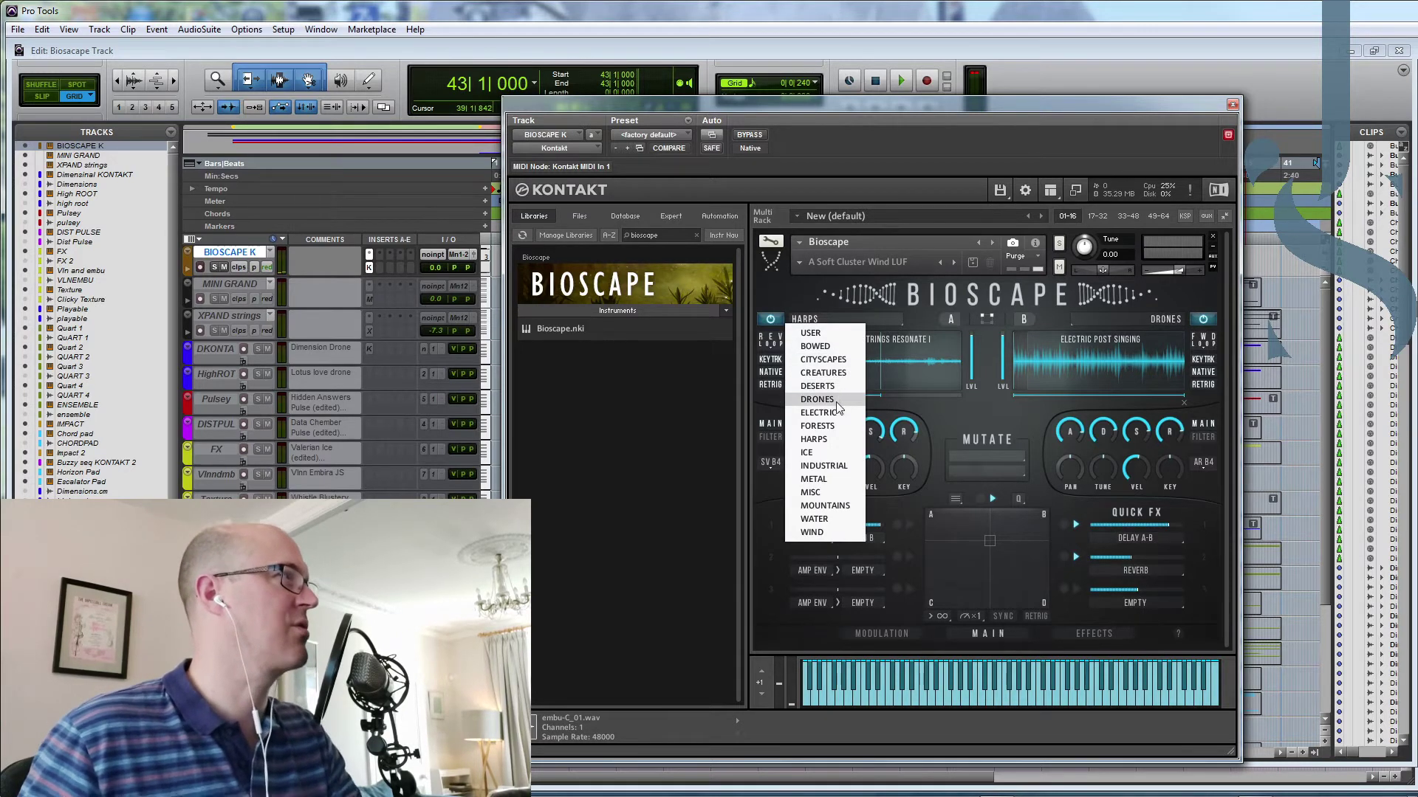
click(849, 347)
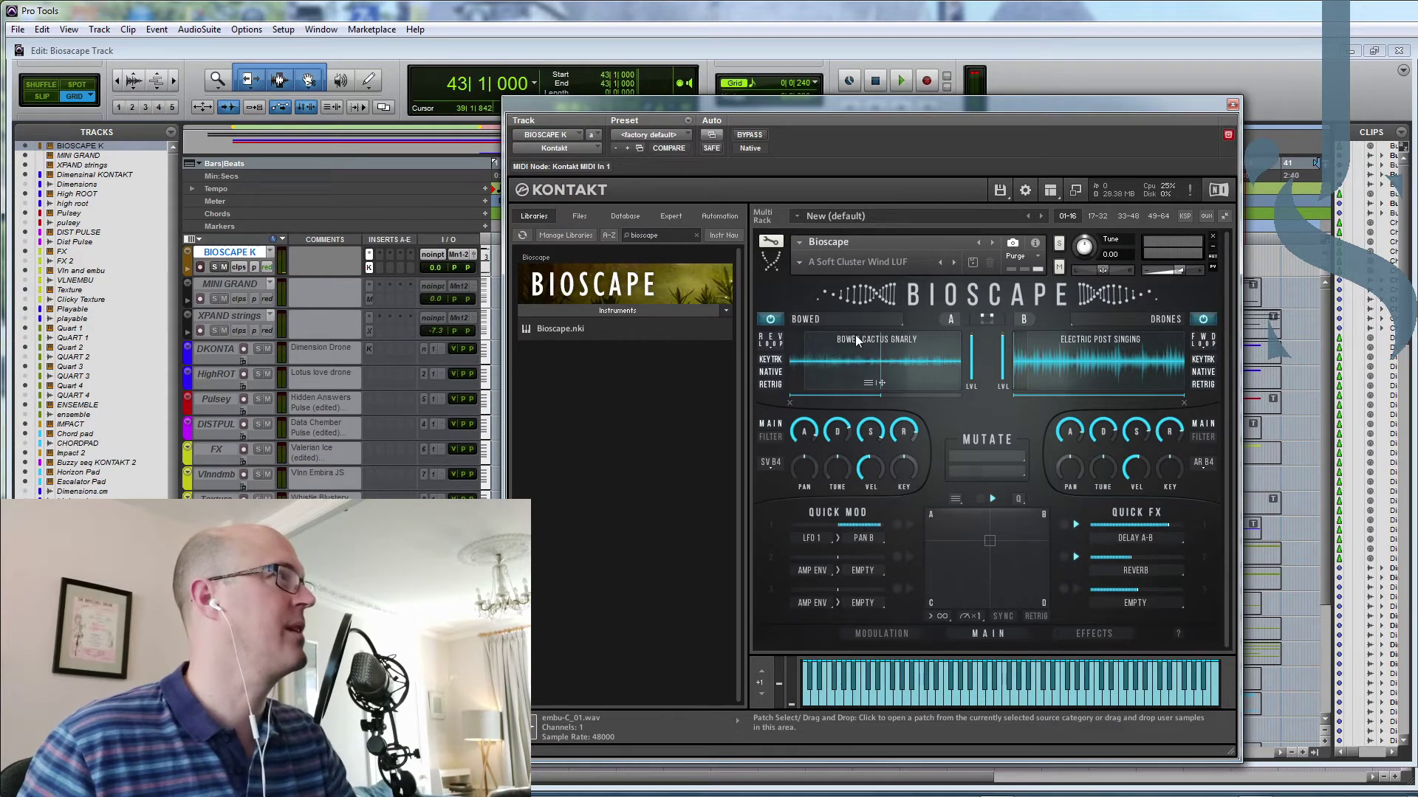
click(869, 385)
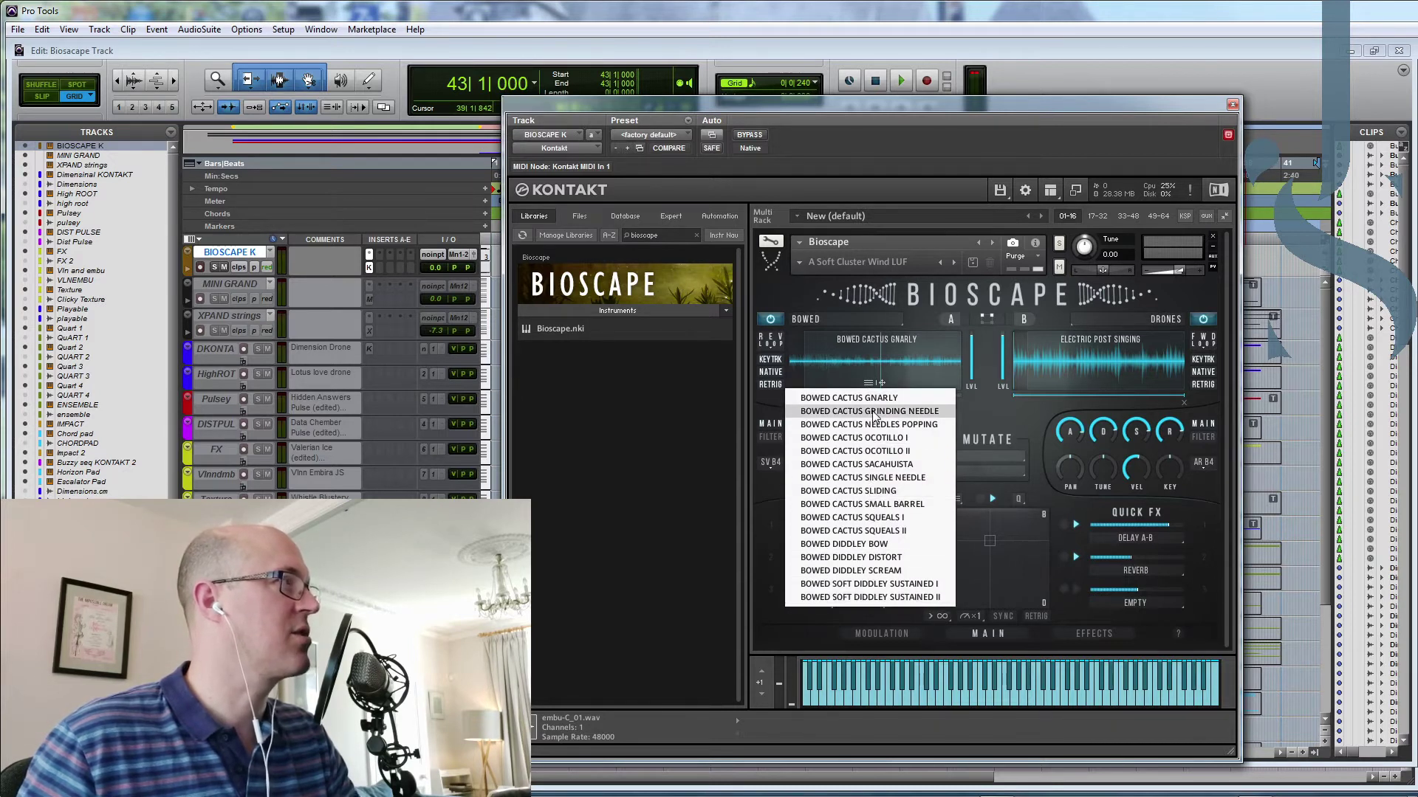
click(884, 518)
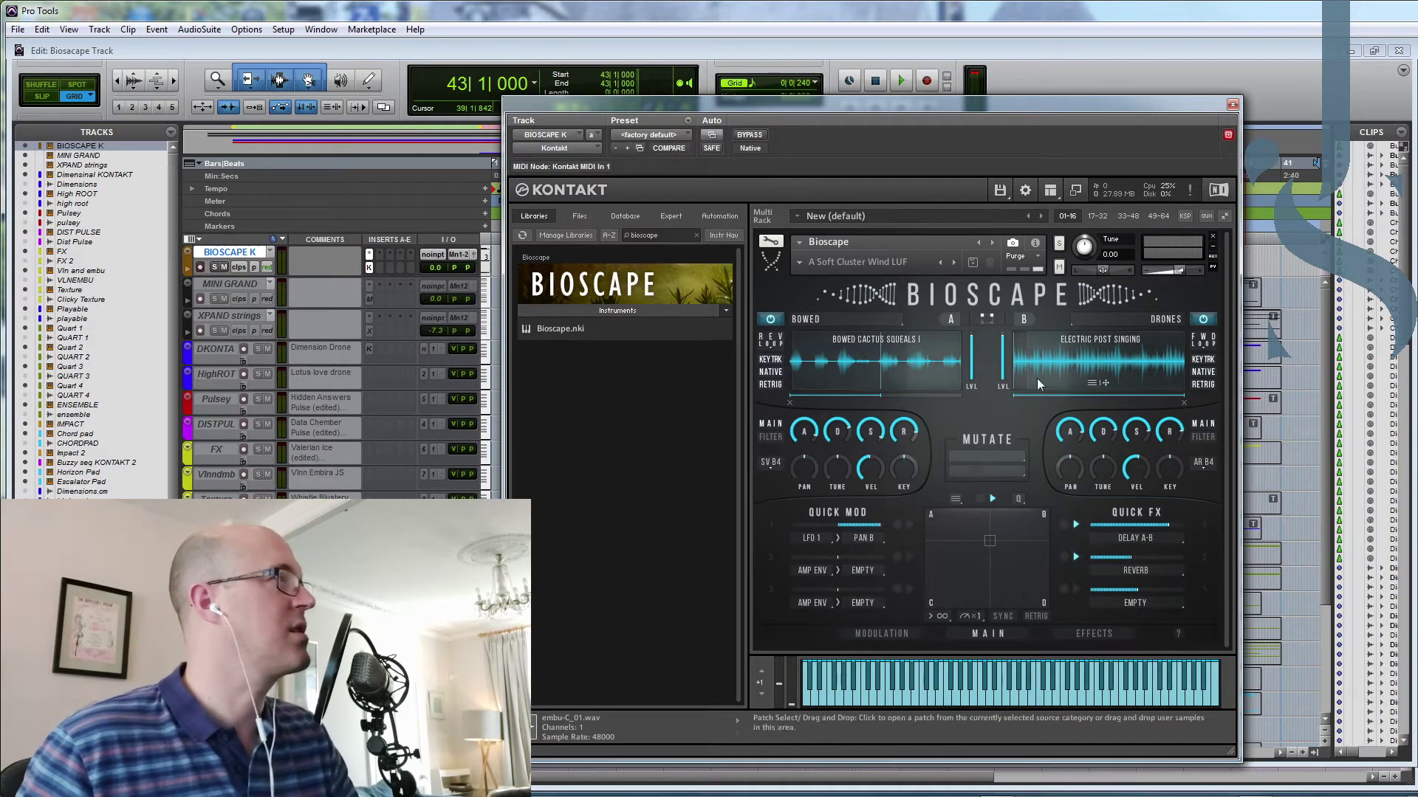
Step: Switch off the other sound layers so that layer A can be heard on its own
click(769, 319)
click(770, 319)
click(1203, 319)
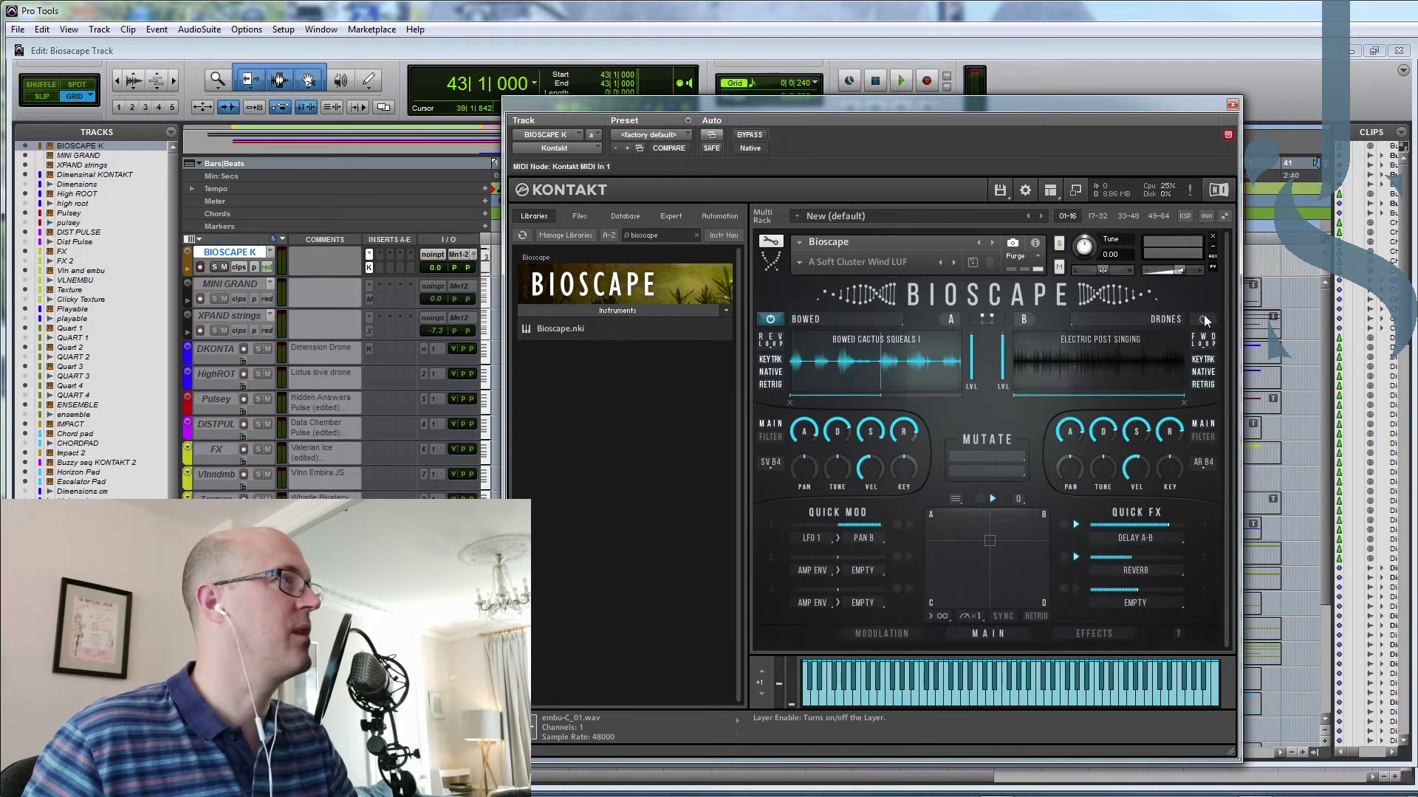
click(987, 320)
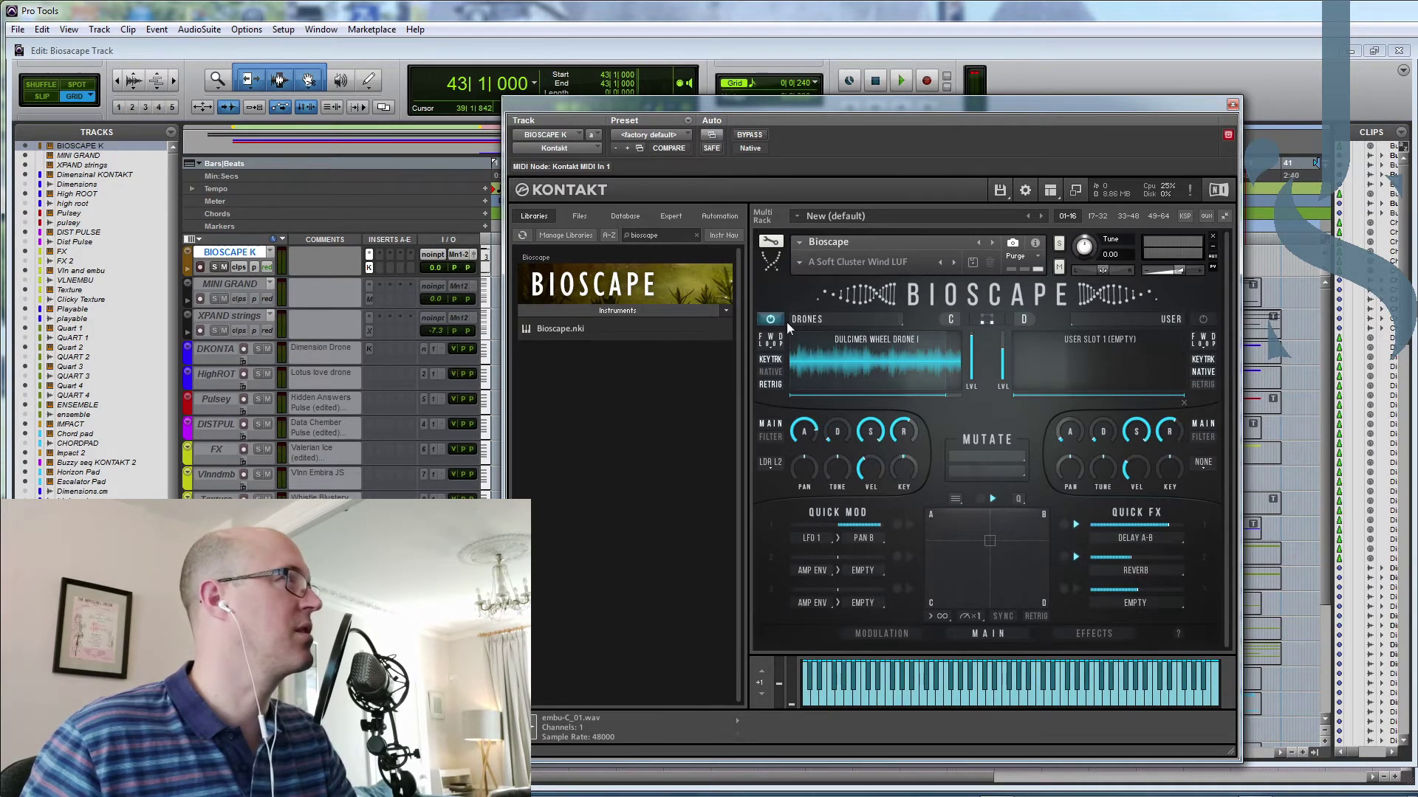
click(986, 319)
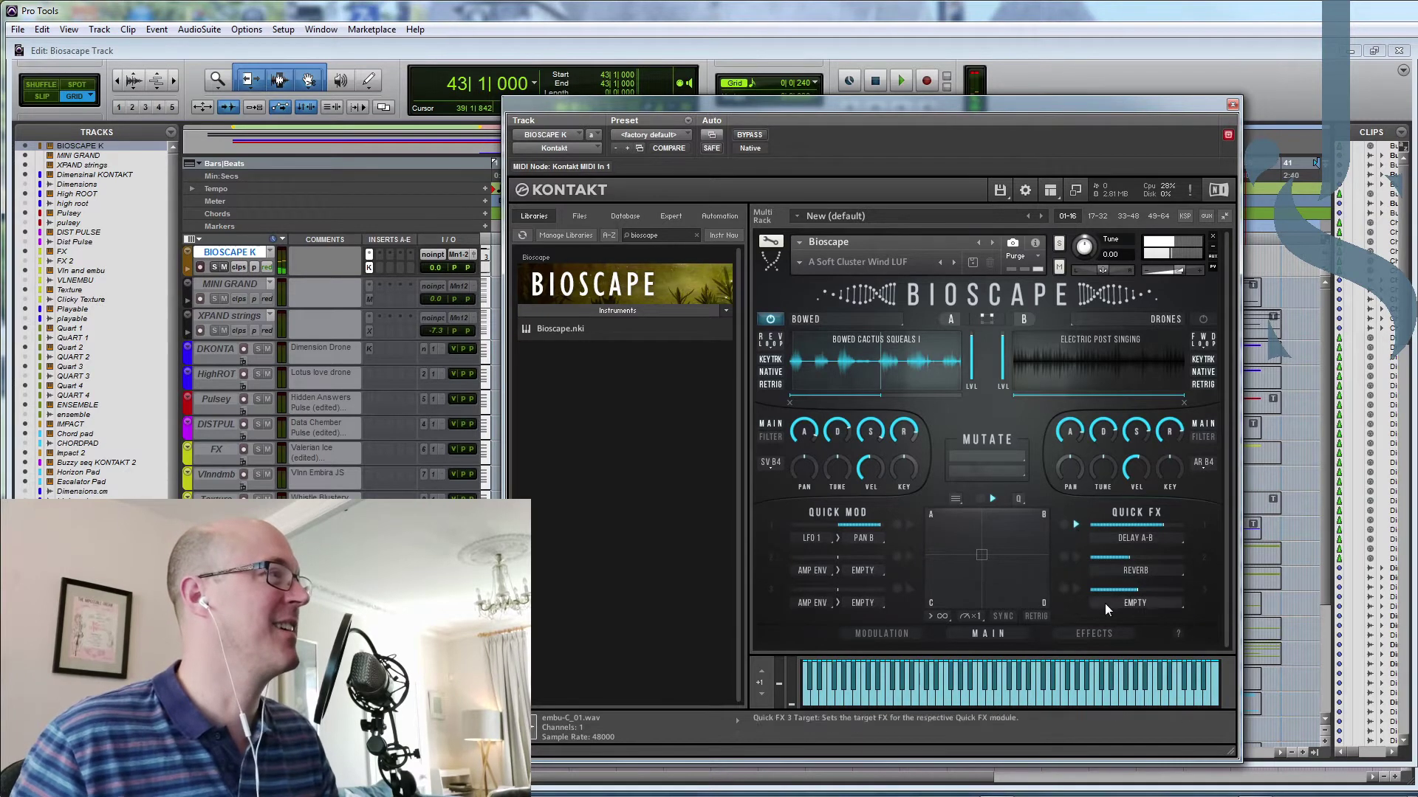
Step: Turn off the global reverb for layers C-D in the effects and return to the main page
click(1109, 631)
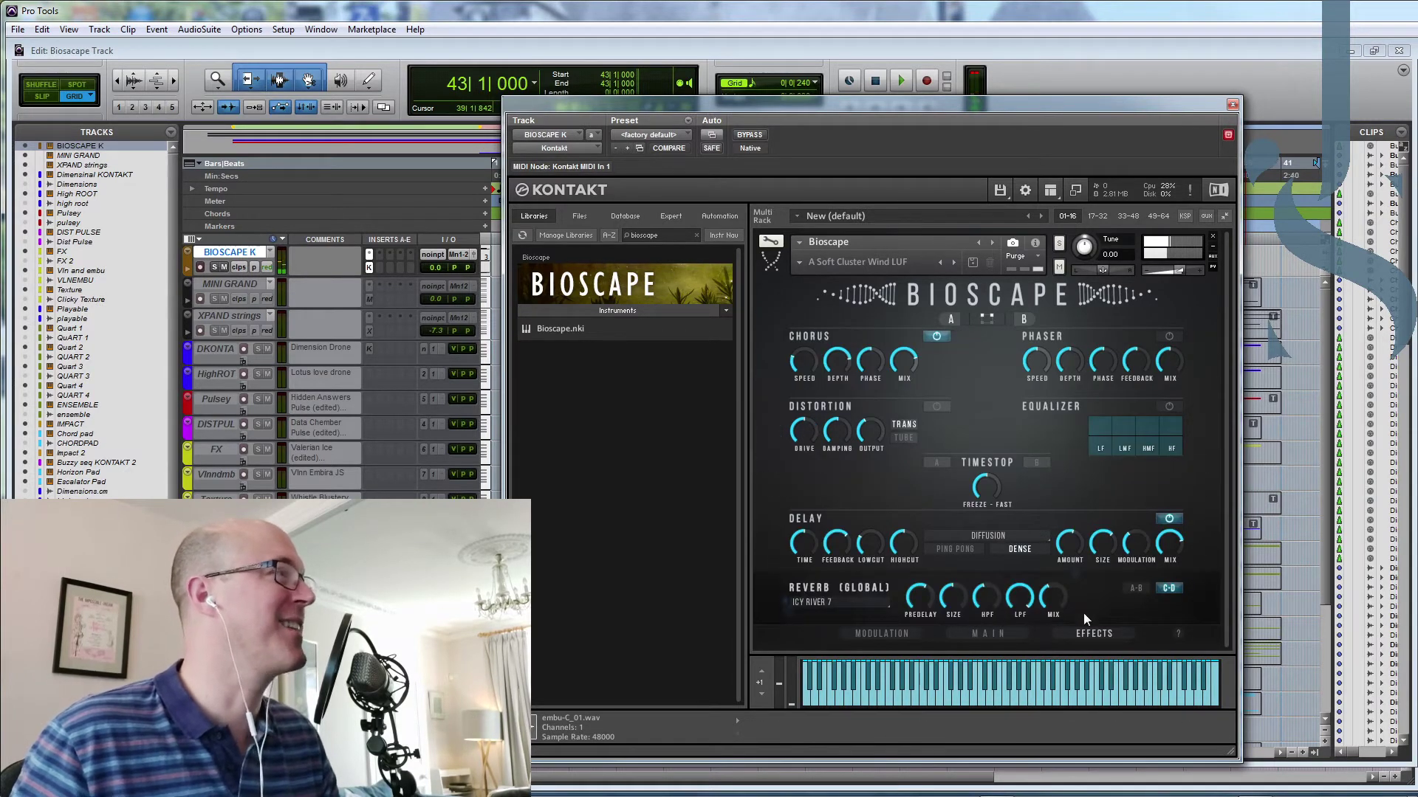
click(1168, 588)
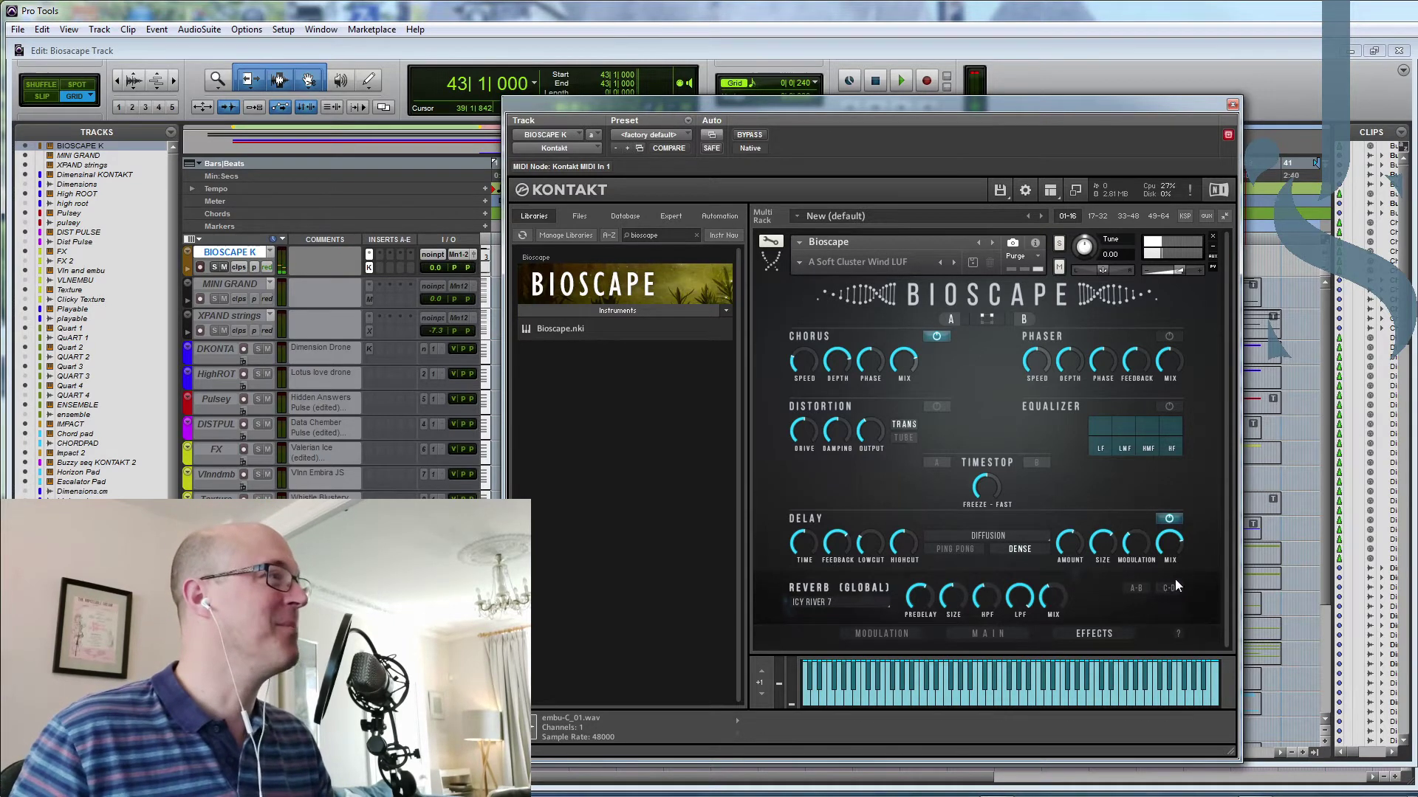
click(987, 634)
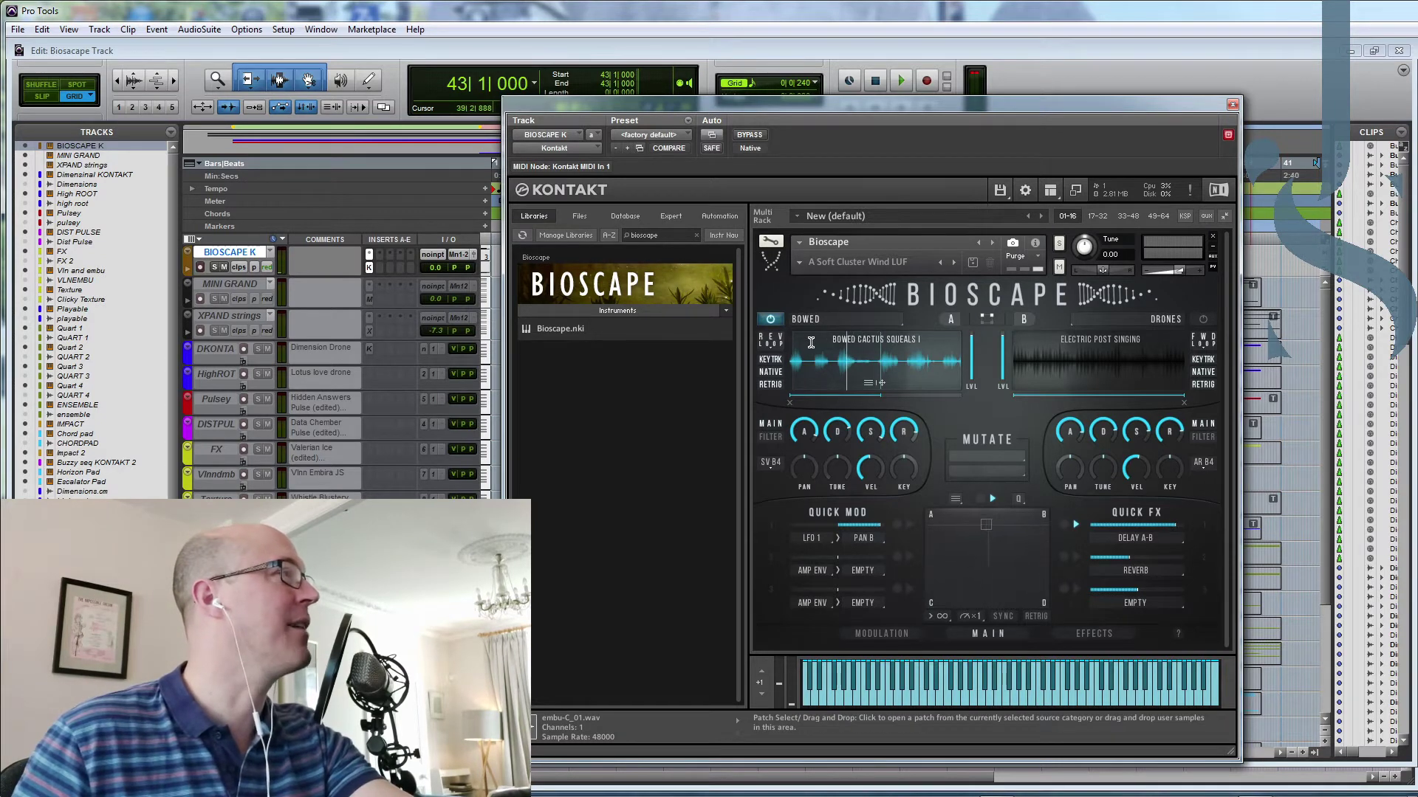
Step: Set layer A's playback mode to Forward Stop and move its sample start point slightly earlier
click(772, 340)
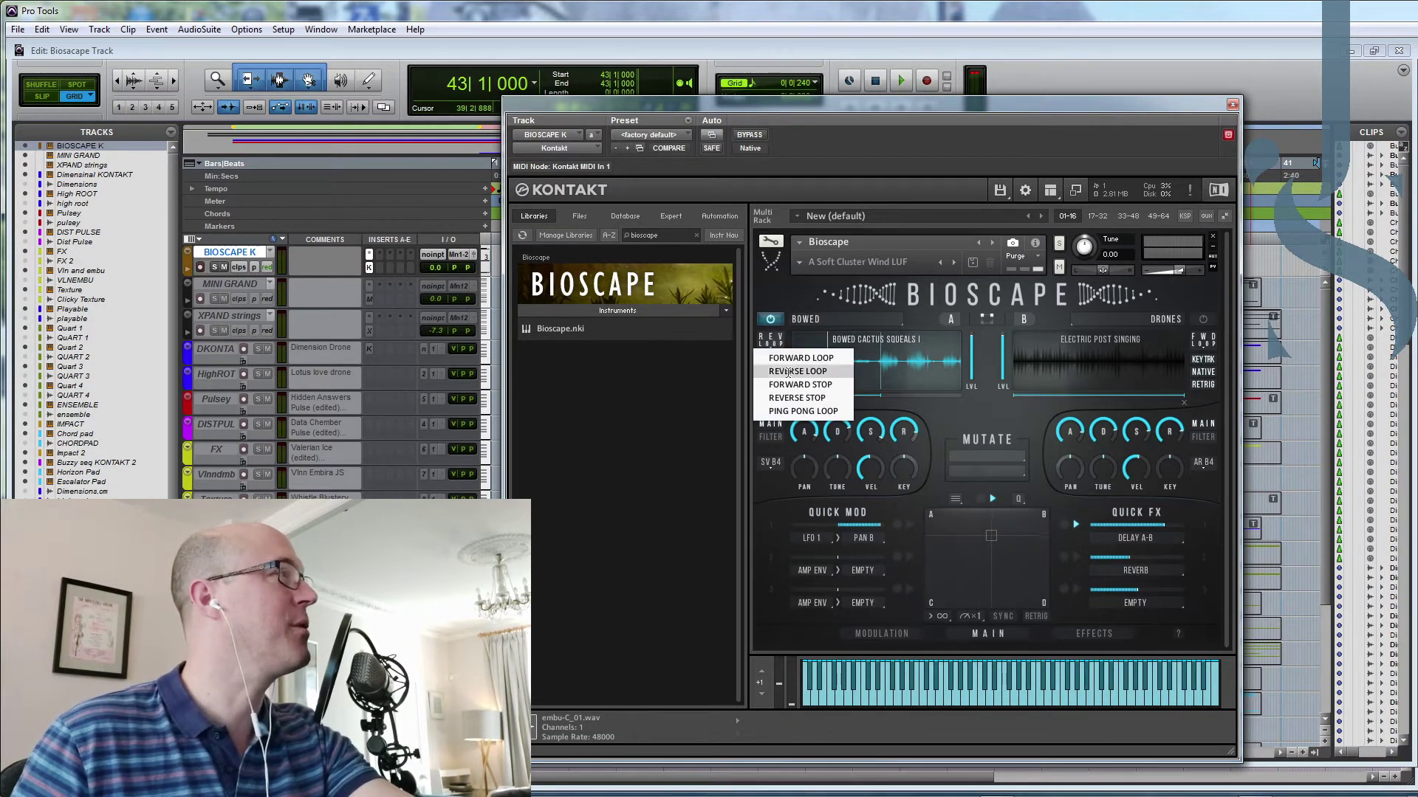
click(805, 411)
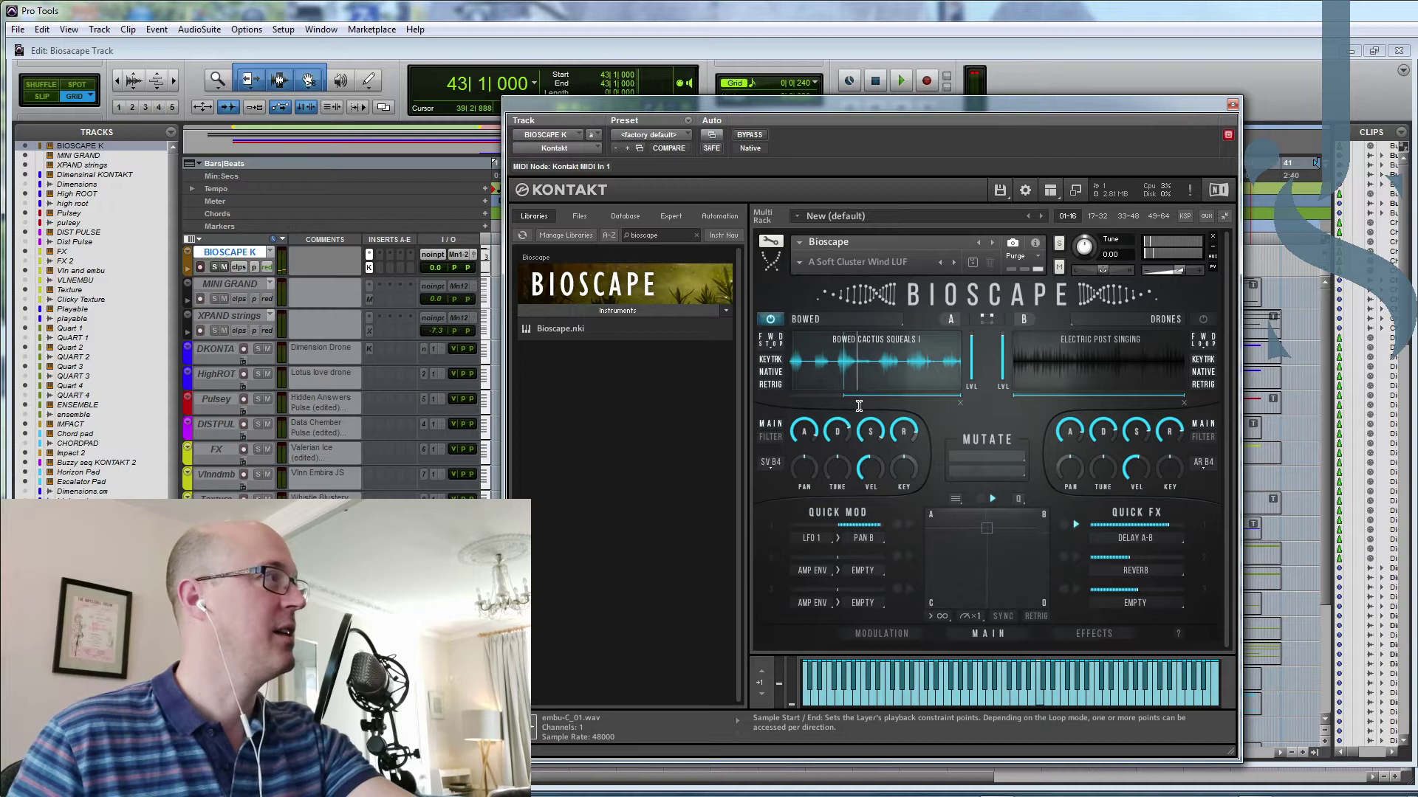
drag(844, 399, 832, 396)
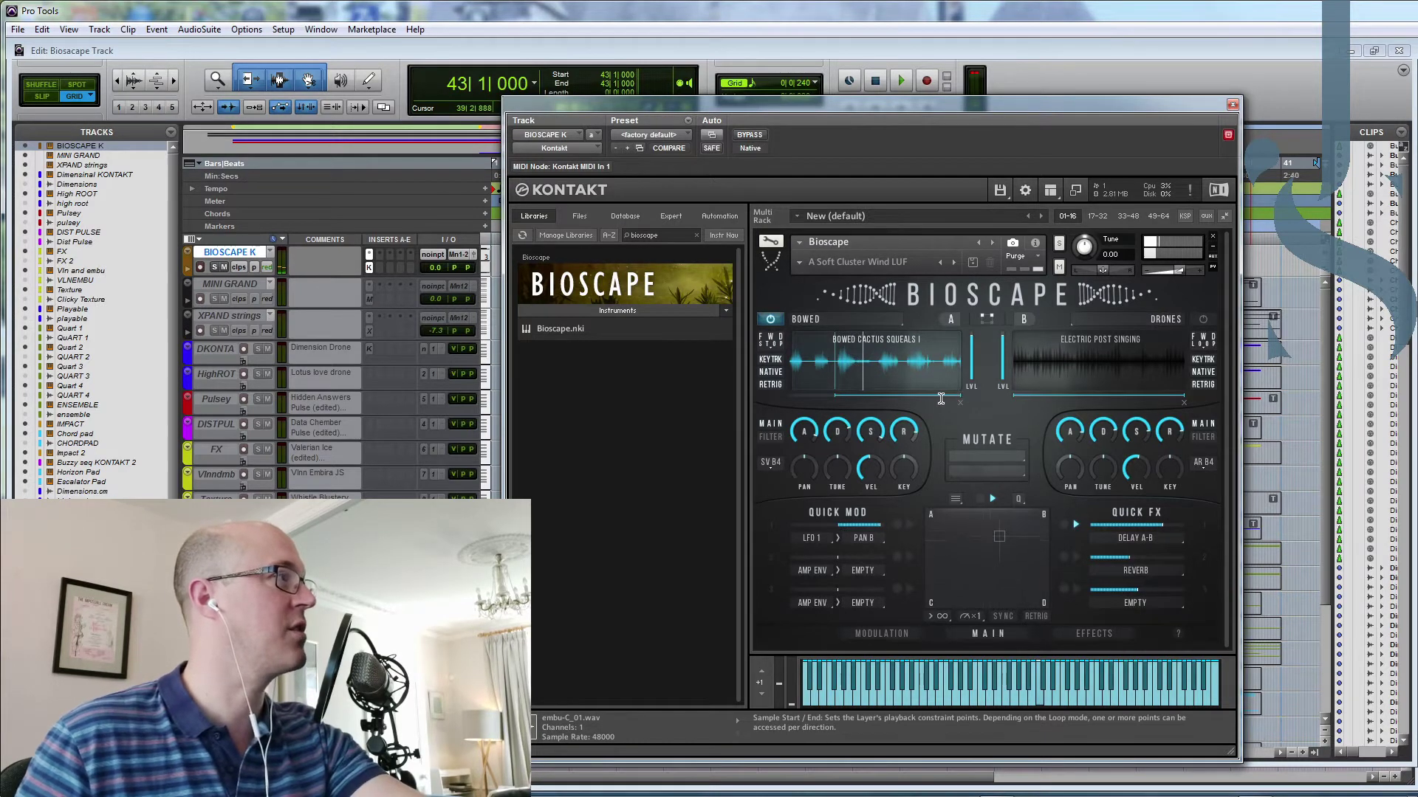
Step: Narrow layer A's playback range with the sample end at 81.9 % and a much later start, using Ping Pong Loop playback
drag(960, 395, 936, 404)
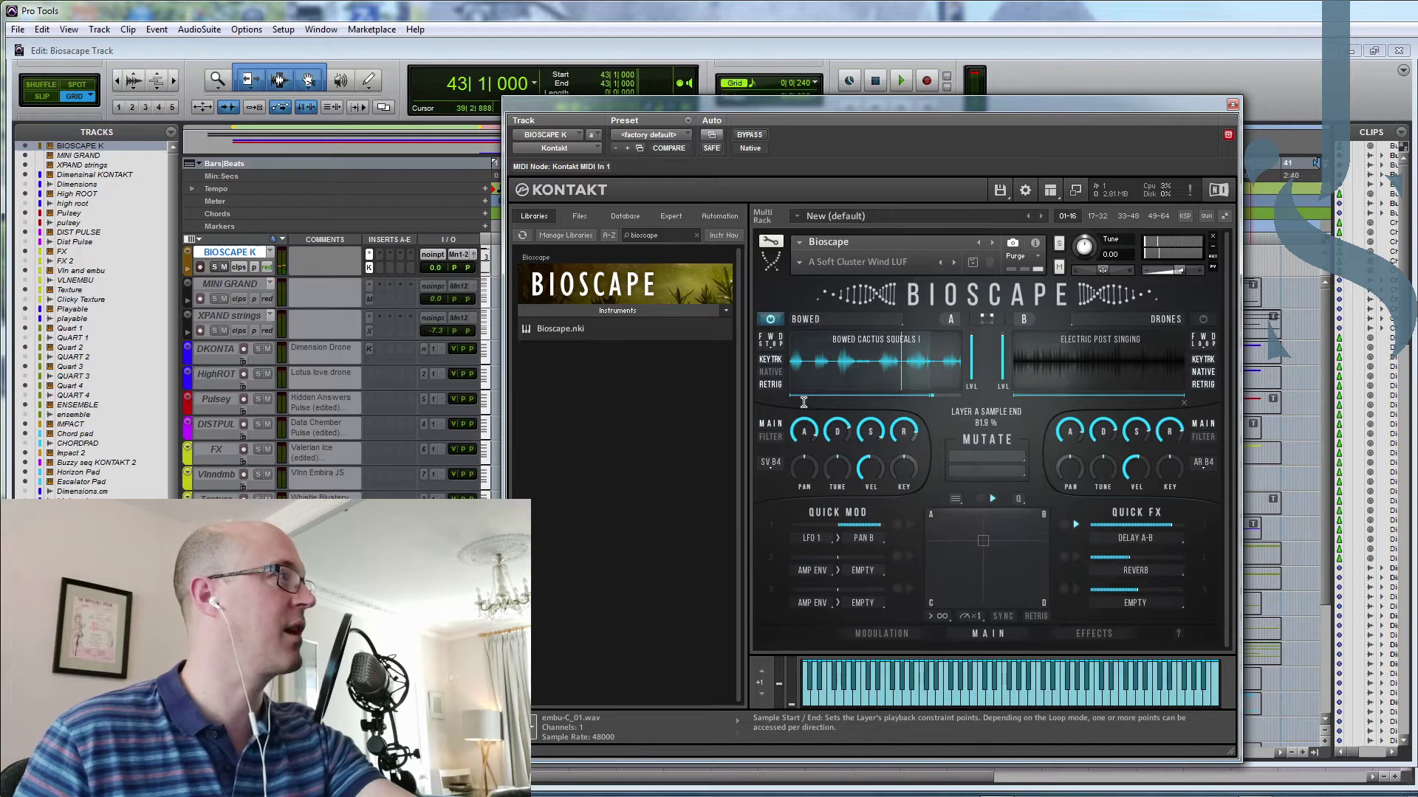
drag(794, 396, 906, 404)
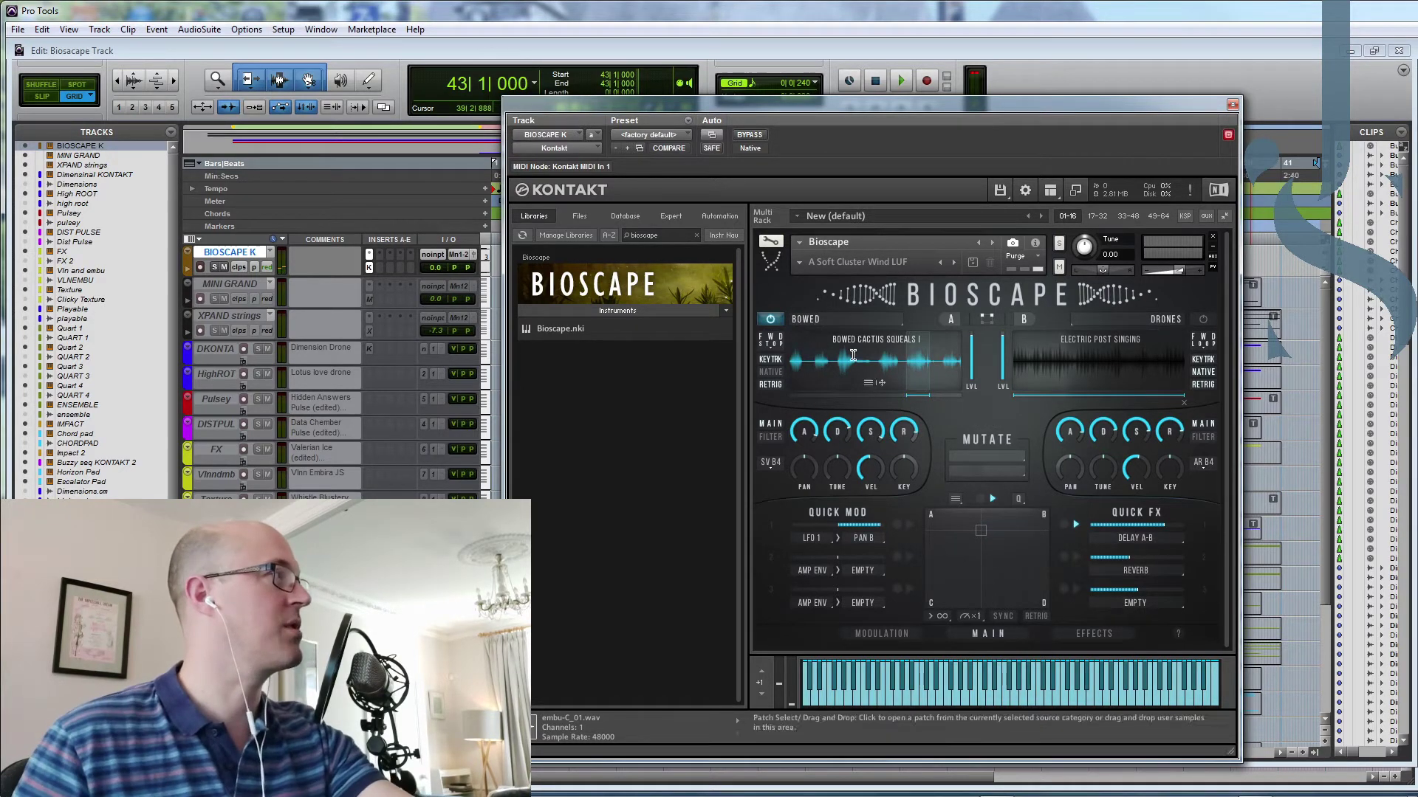
click(771, 341)
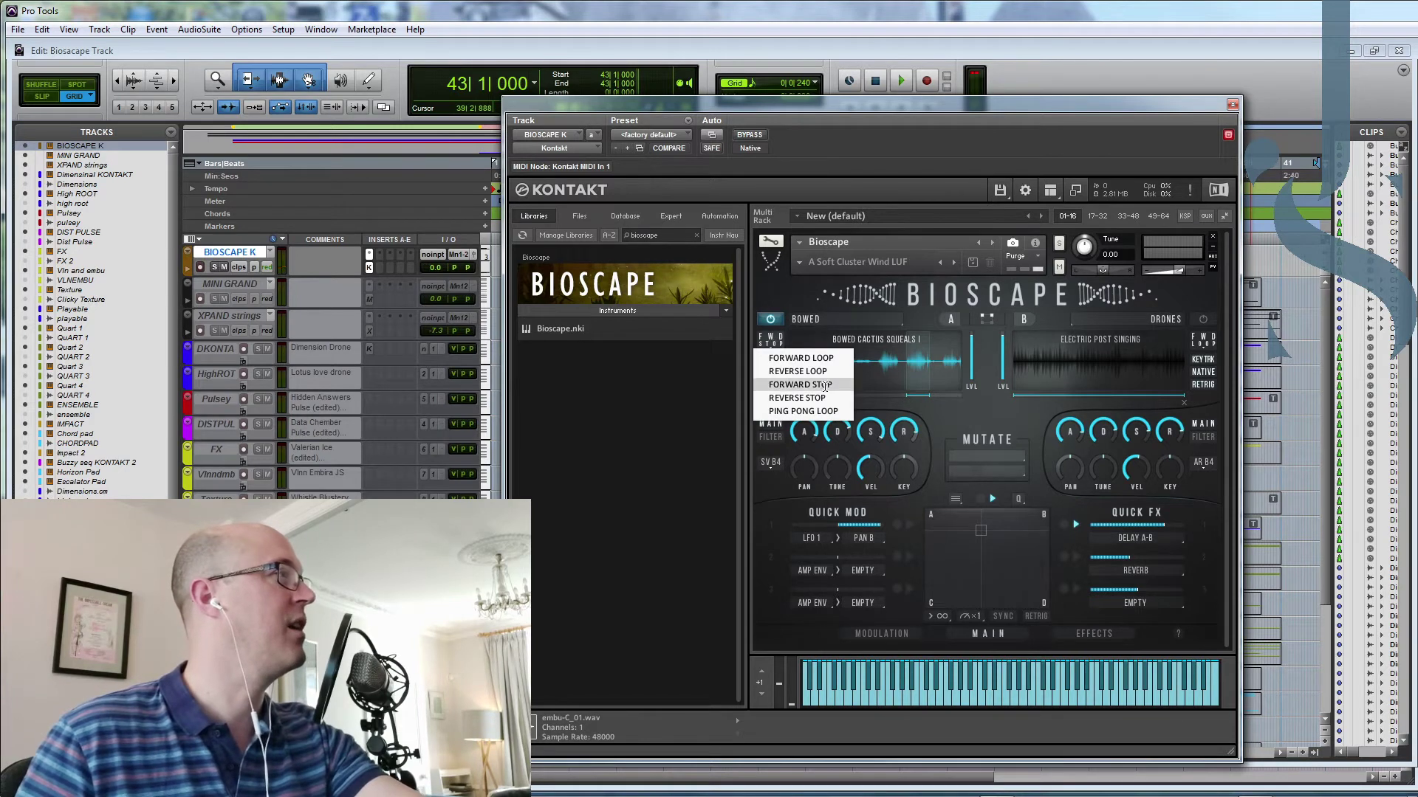
click(827, 411)
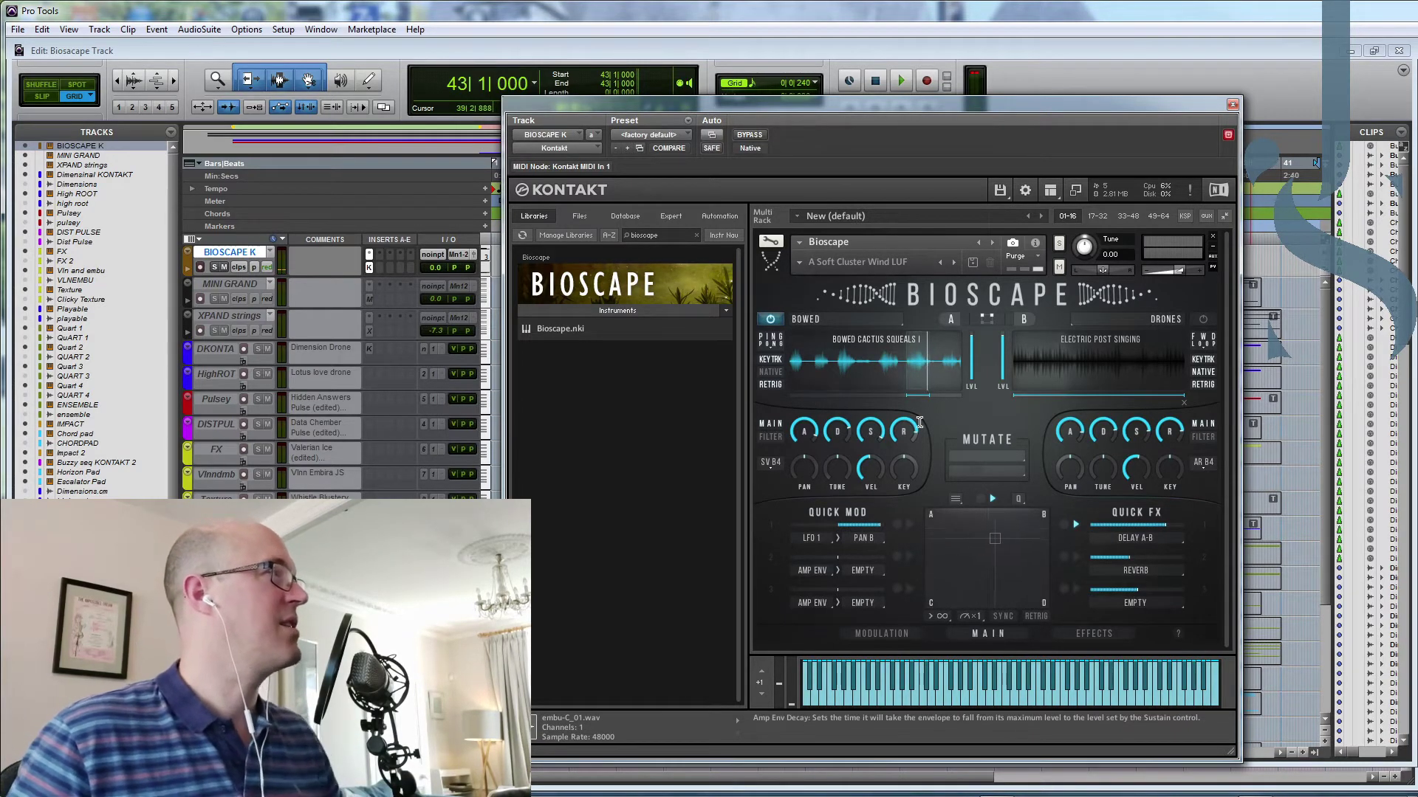
Step: Load Eerie Aeolian Wind Harp from the Harps category into layer A and move its sample start slightly later
click(849, 322)
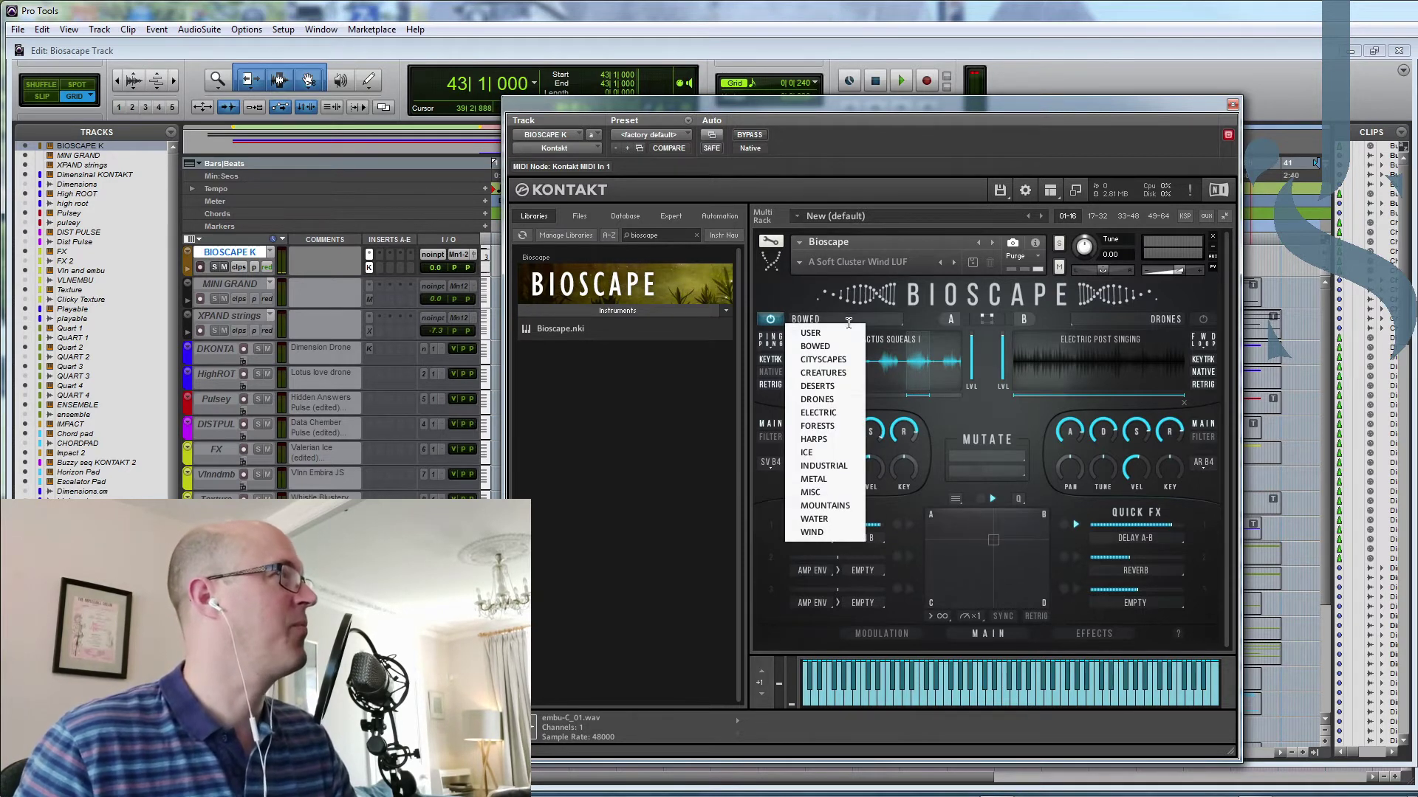
click(818, 438)
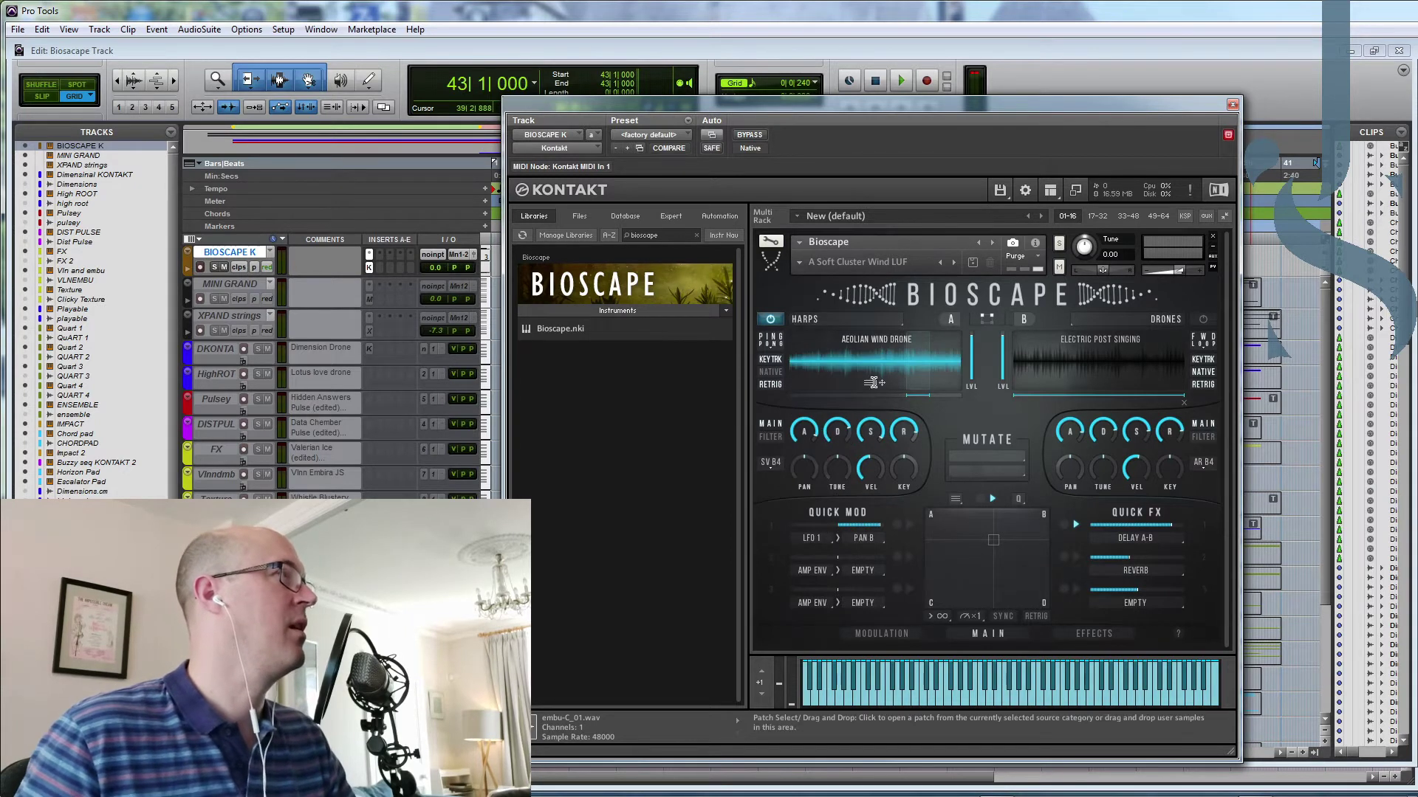
mouse_move(903, 399)
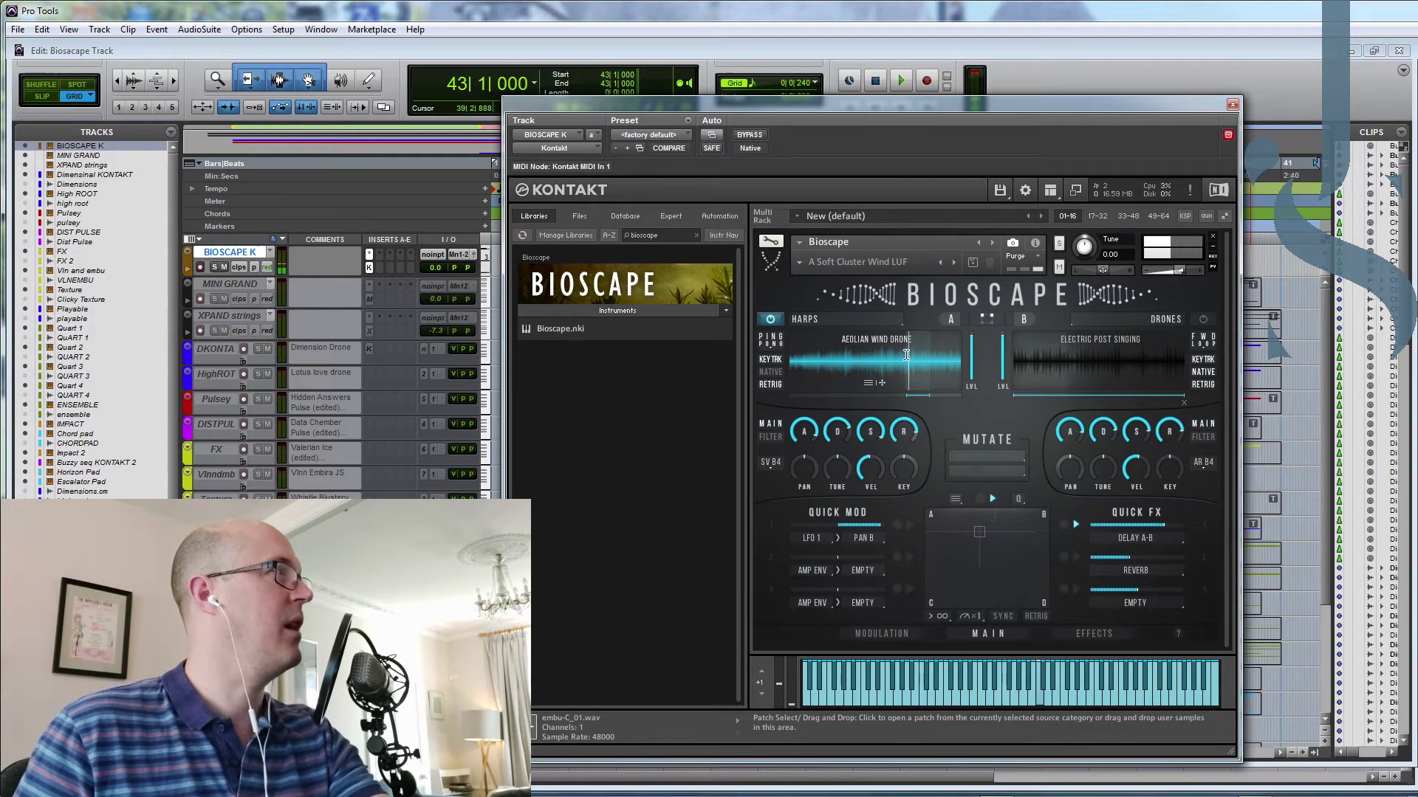
click(871, 382)
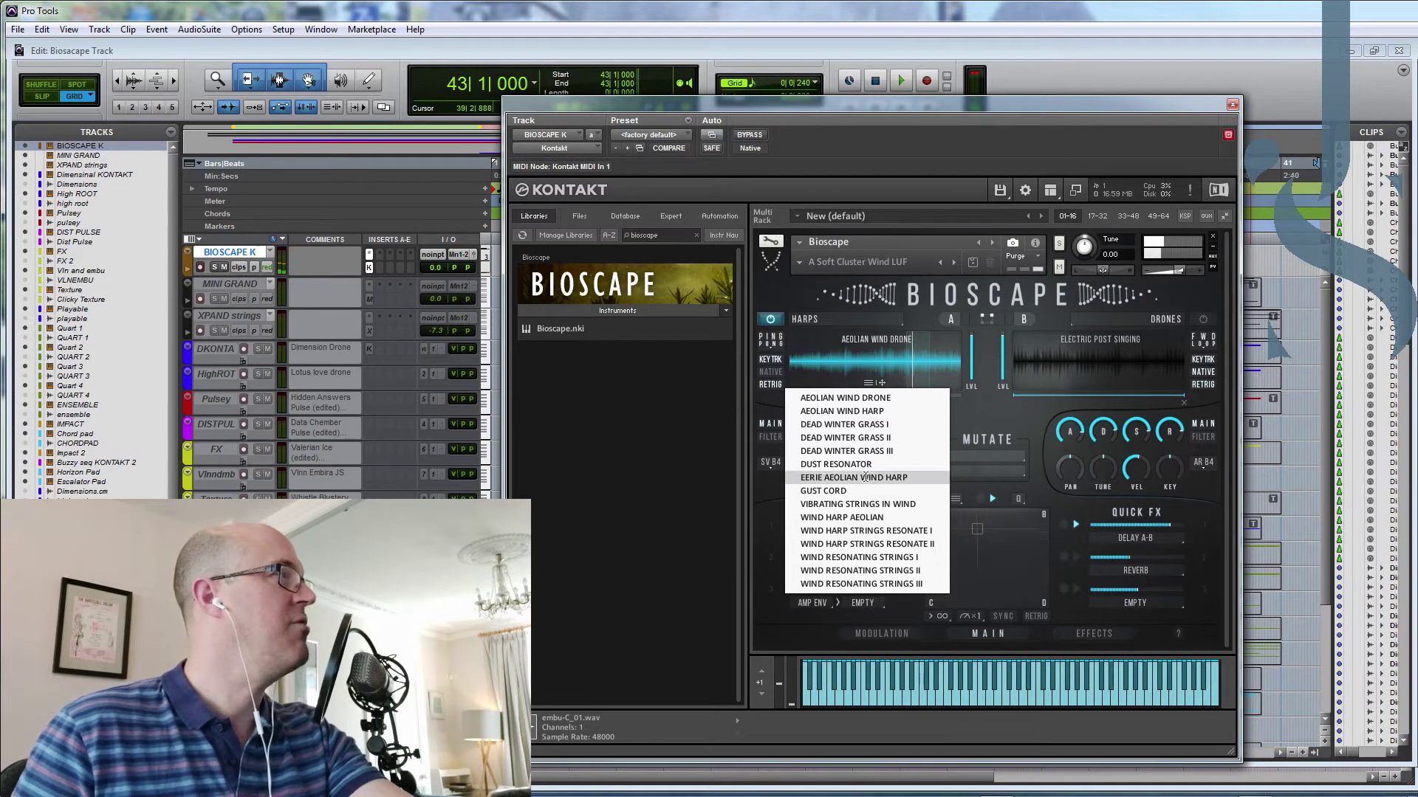
click(938, 478)
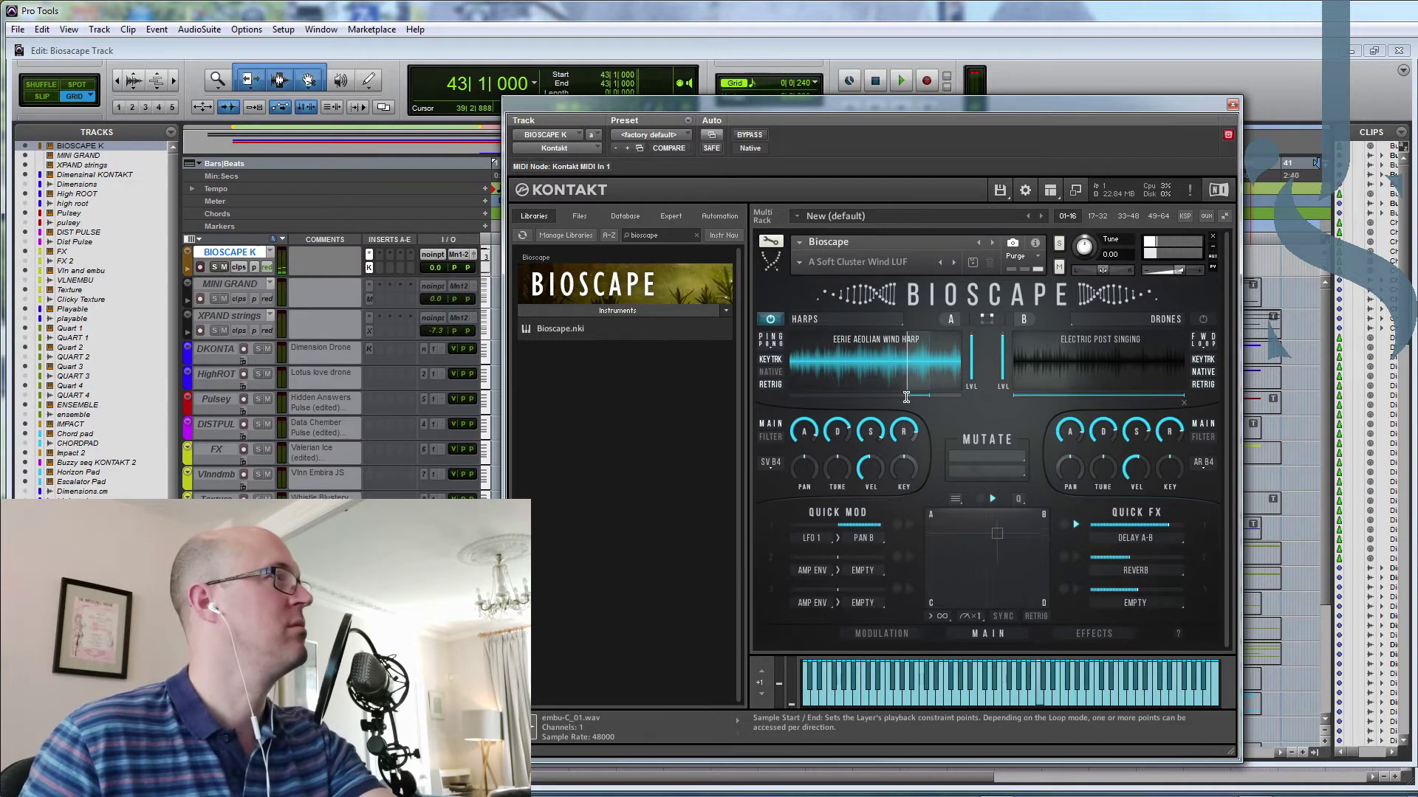
drag(903, 397, 912, 397)
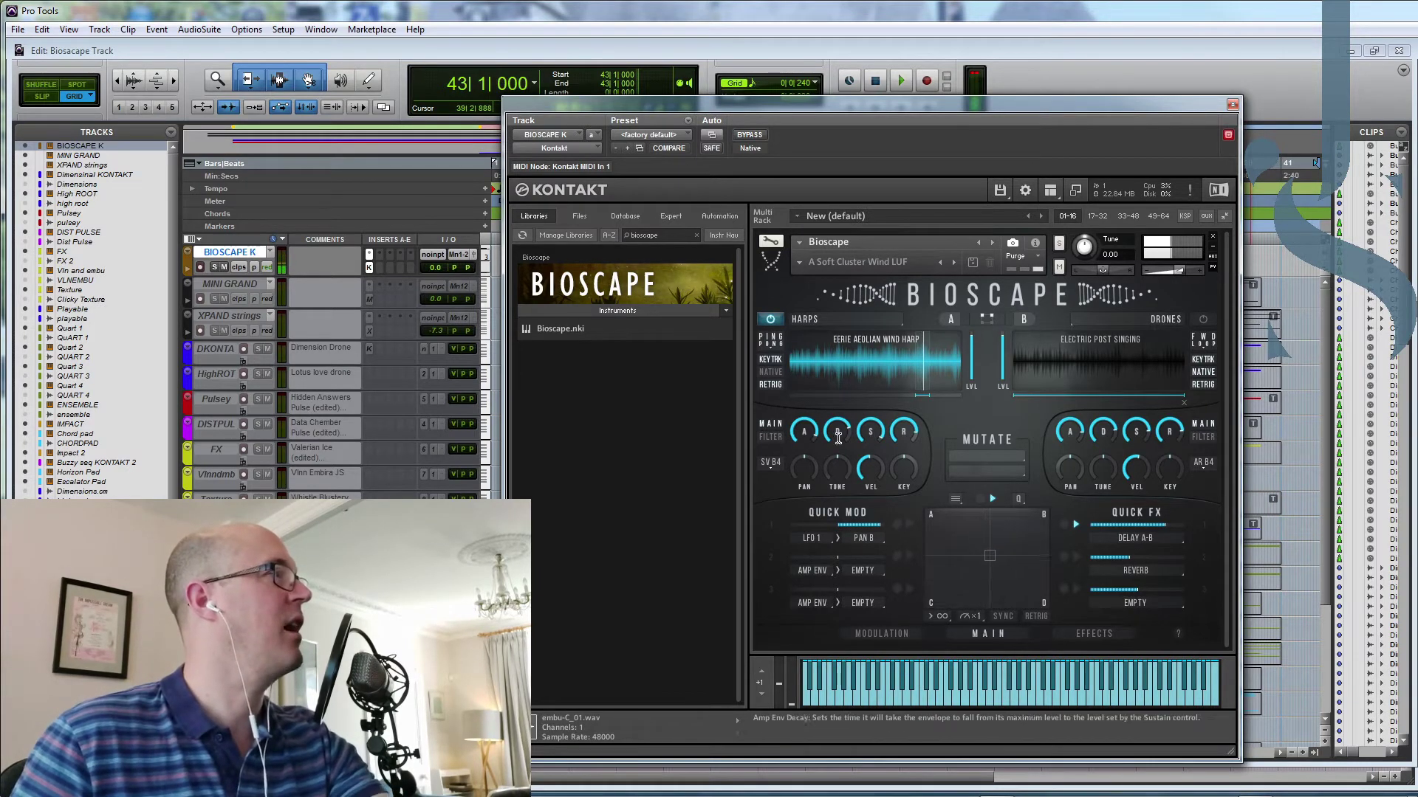
Step: Try panning layer A off-center and tuning it up to 34 semitones, resetting its tuning to 0.00 semitones
drag(815, 474, 842, 493)
ctrl+click(836, 469)
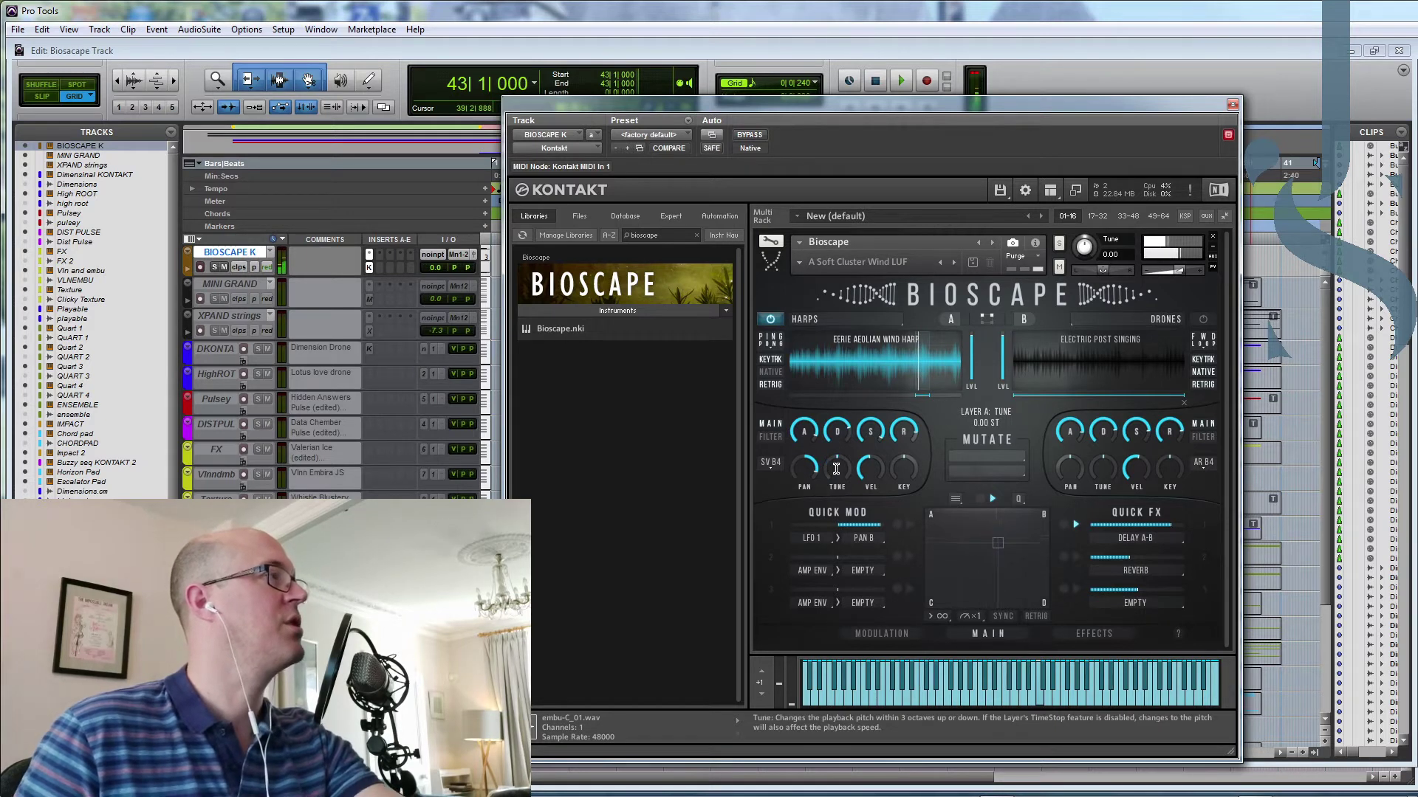
mouse_move(836, 469)
mouse_down()
mouse_move(832, 536)
mouse_move(846, 458)
mouse_move(839, 468)
mouse_up()
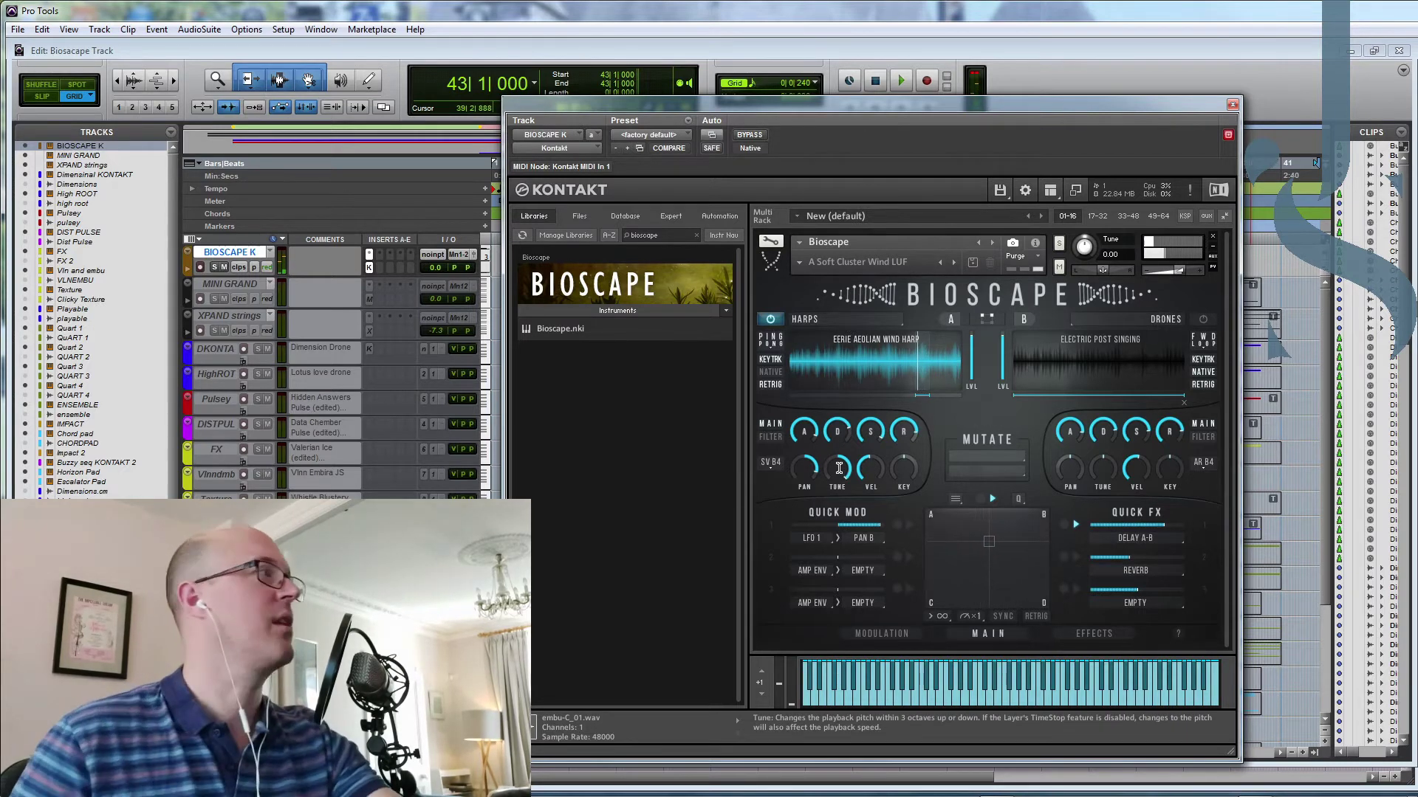
drag(839, 468, 840, 474)
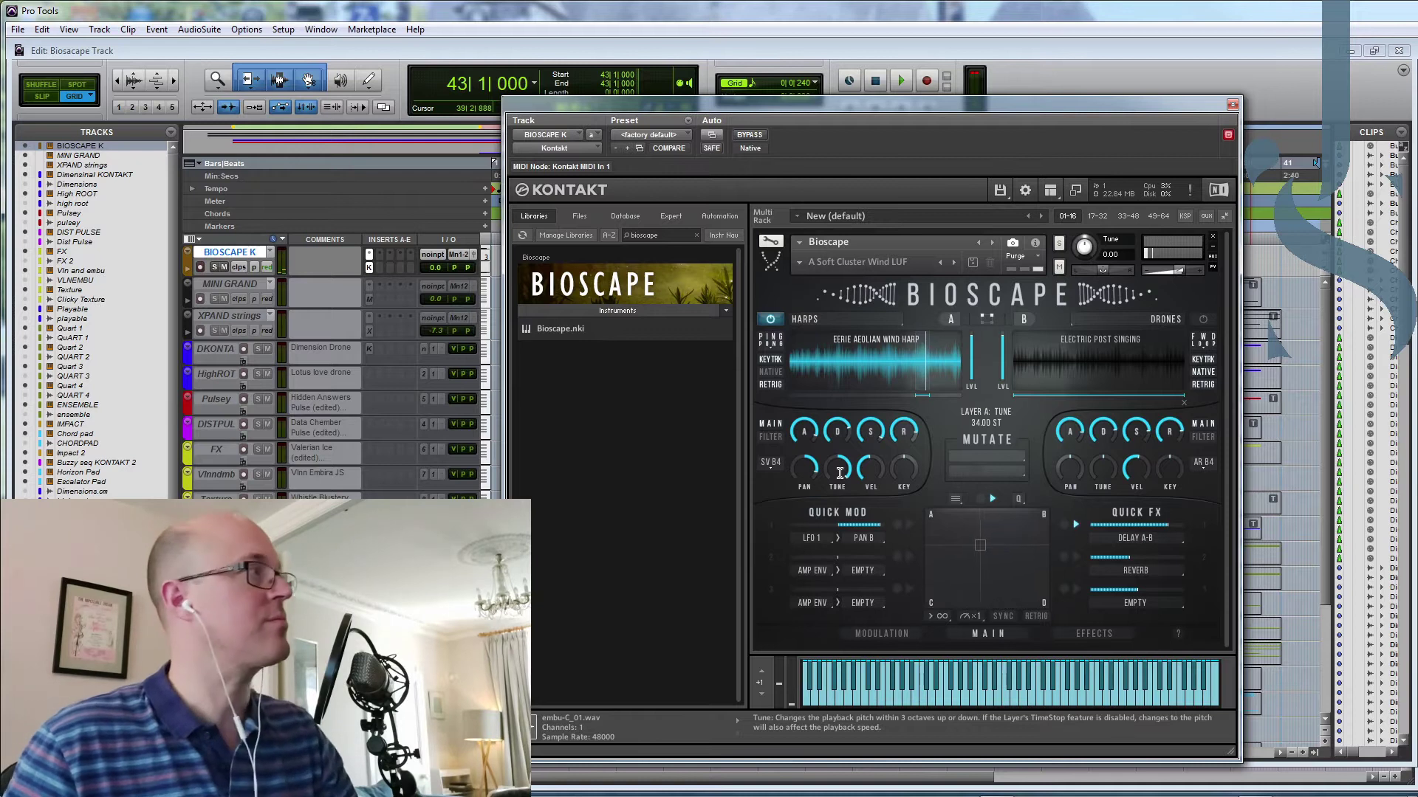
ctrl+click(840, 472)
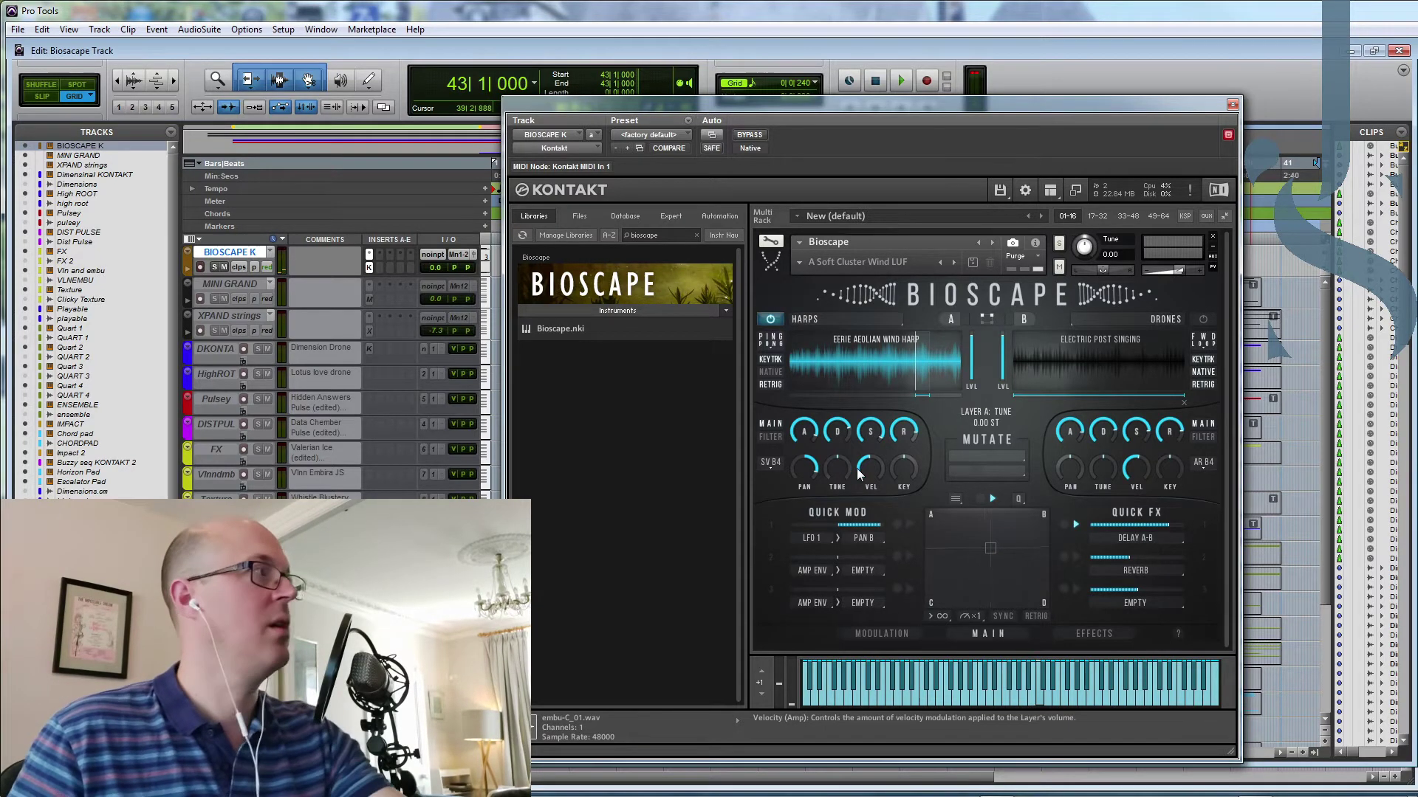
Step: Reset layer A's velocity amount to its default and its volume key follow to 0.0 %
ctrl+click(873, 470)
ctrl+click(912, 473)
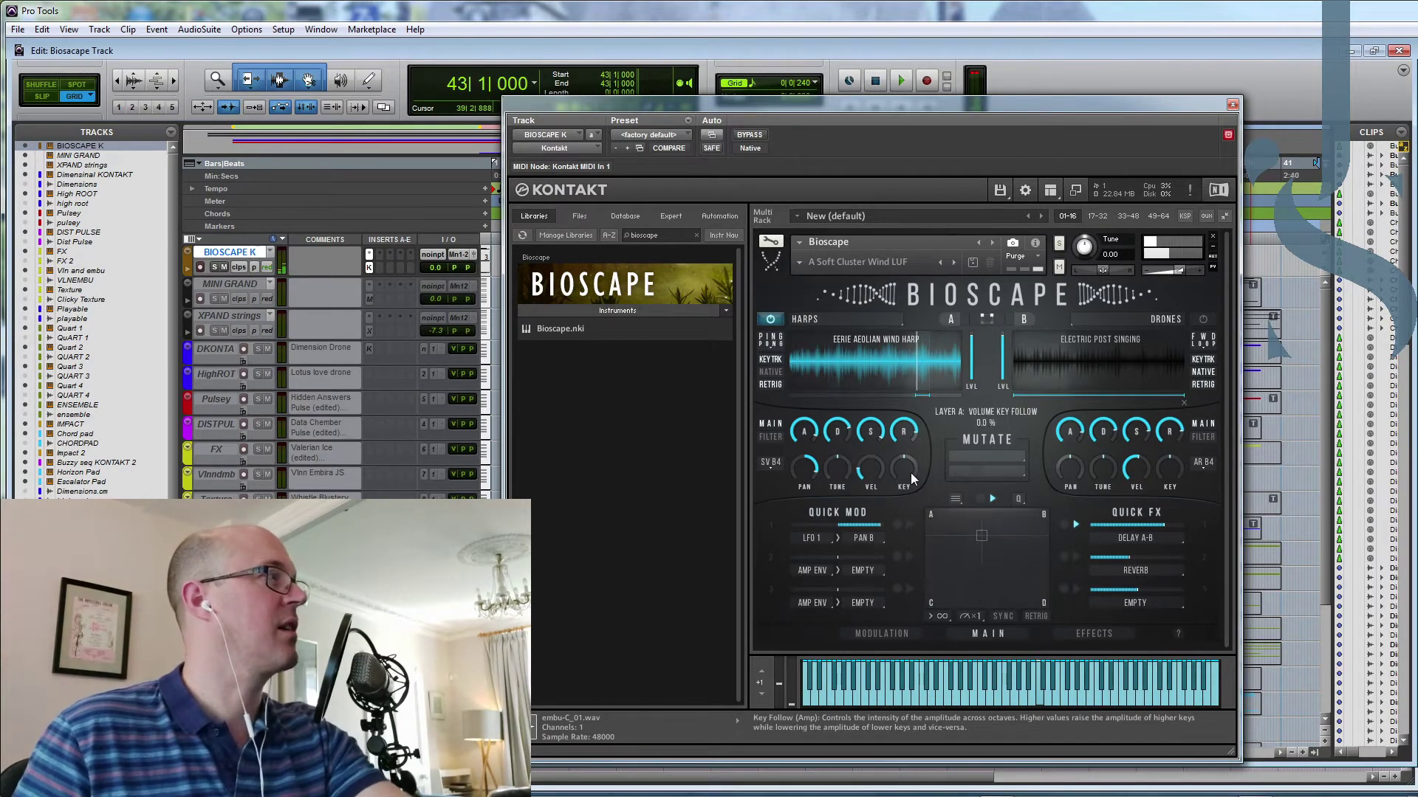
ctrl+click(911, 473)
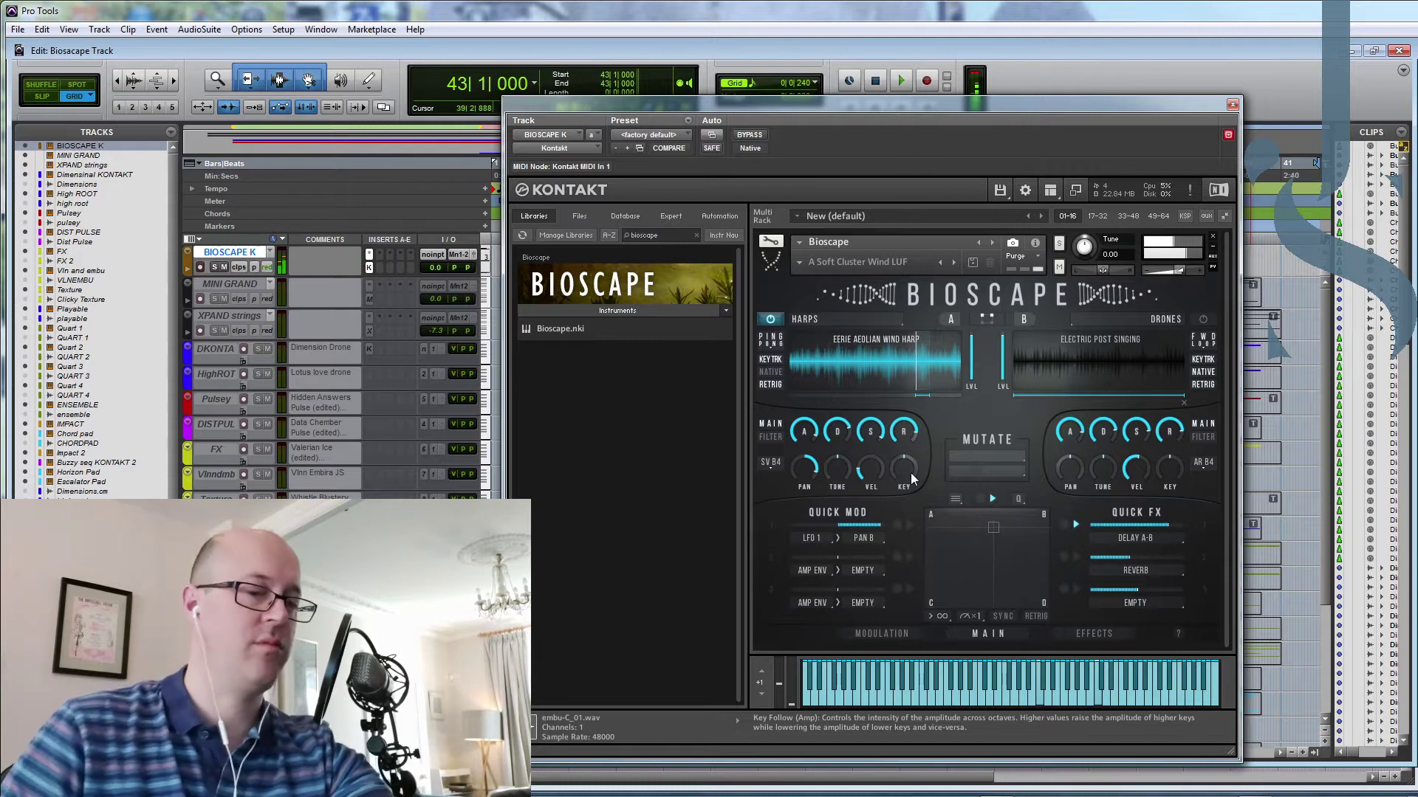
Step: Try a high volume key follow on layer A, lower it to a negative amount, and reset the layer's pan to center
drag(910, 472, 911, 417)
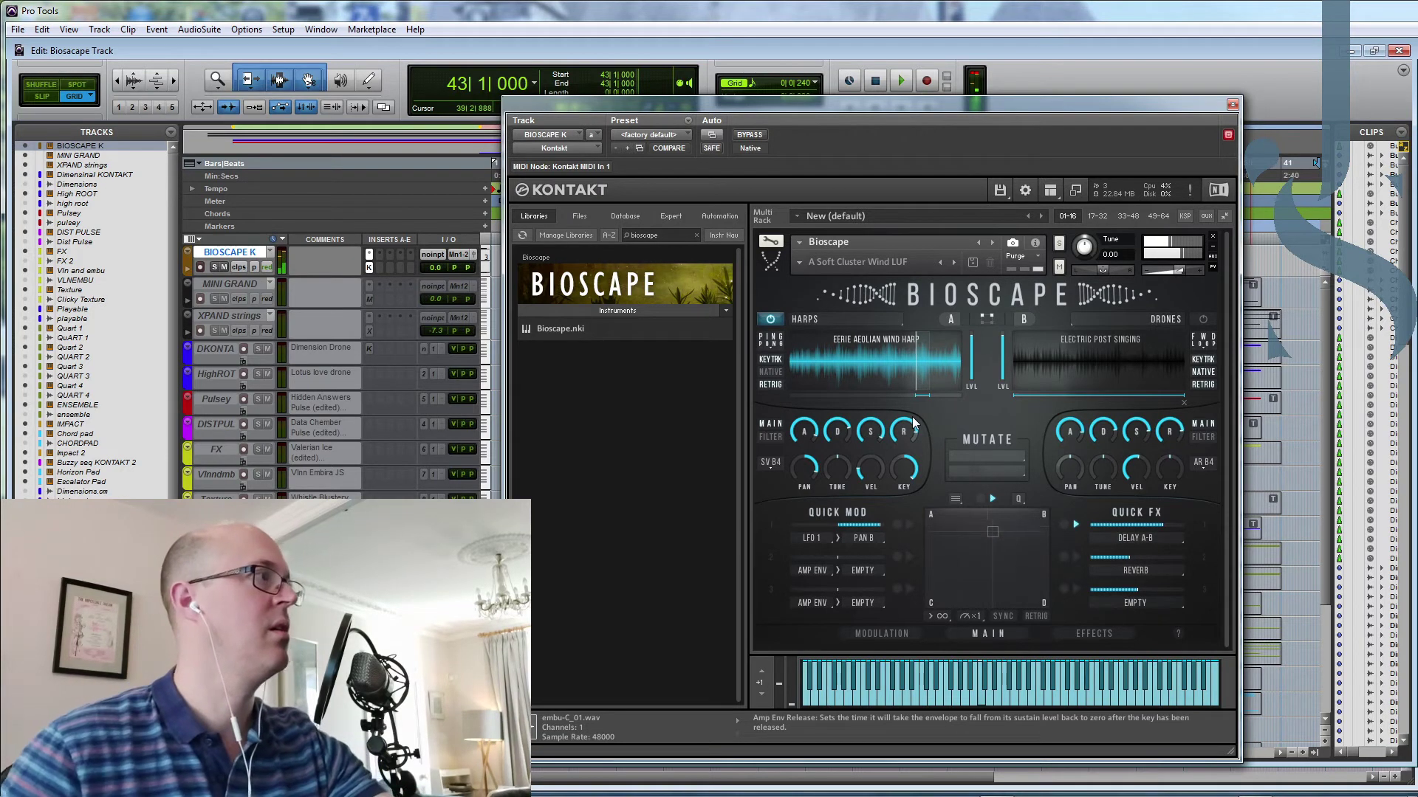
mouse_move(907, 475)
drag(907, 475, 901, 577)
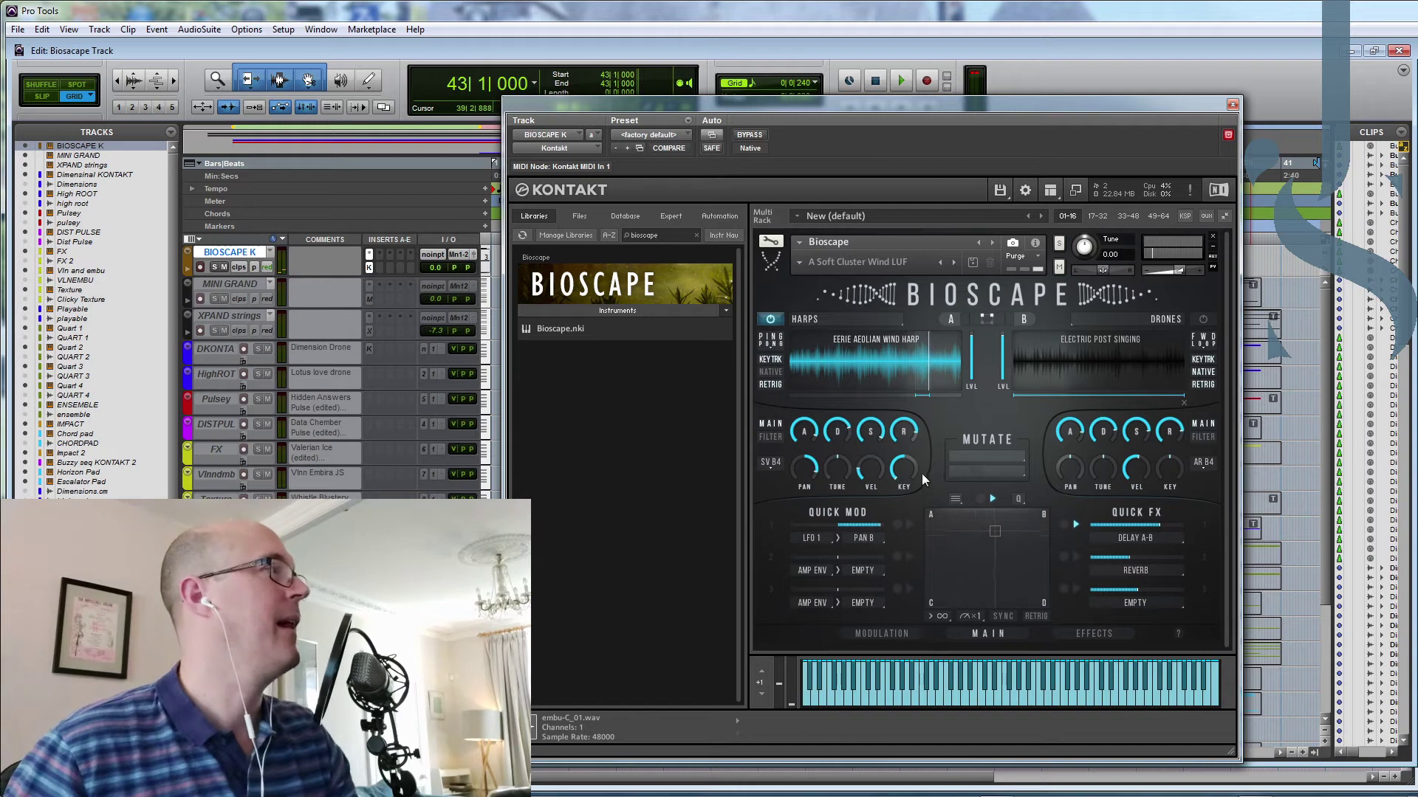
mouse_move(922, 474)
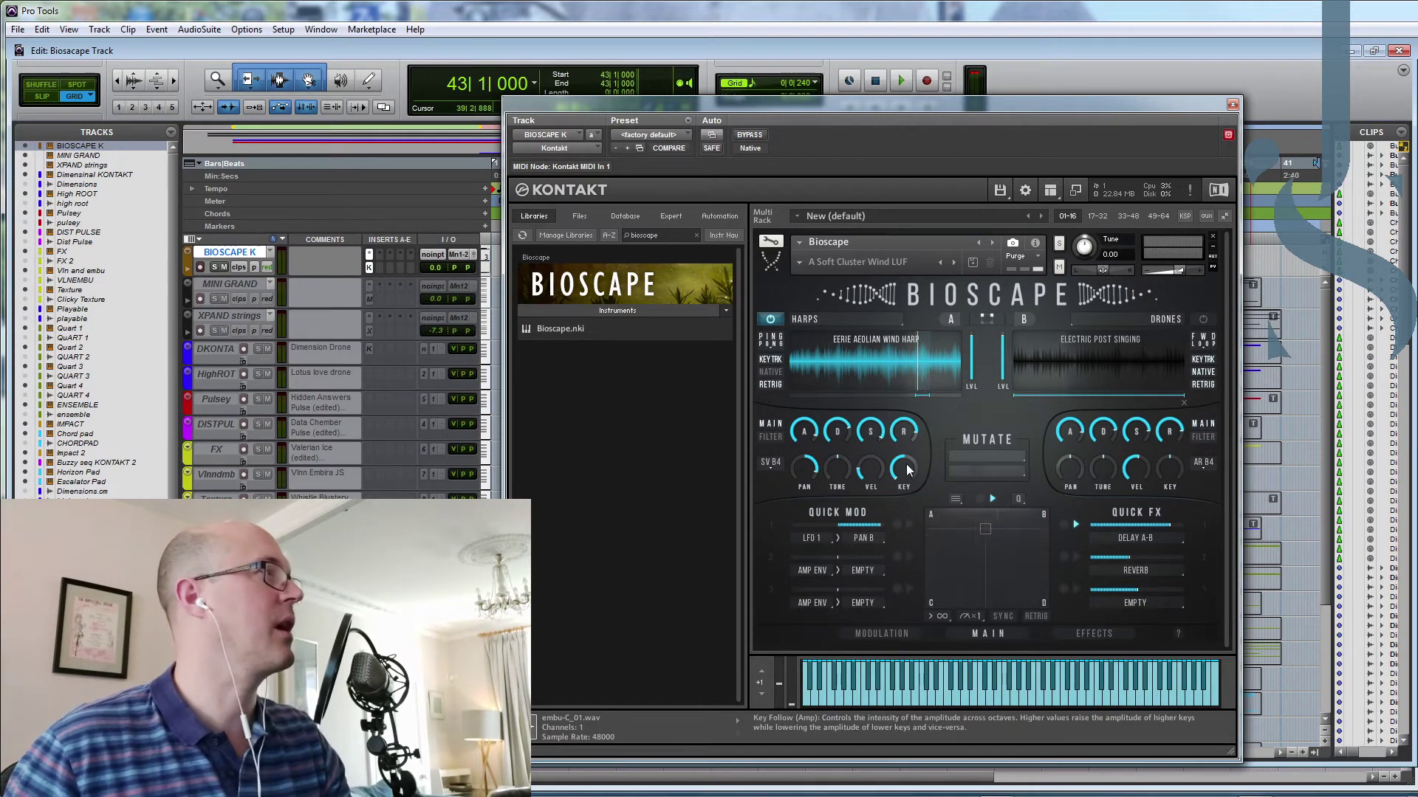
ctrl+click(807, 473)
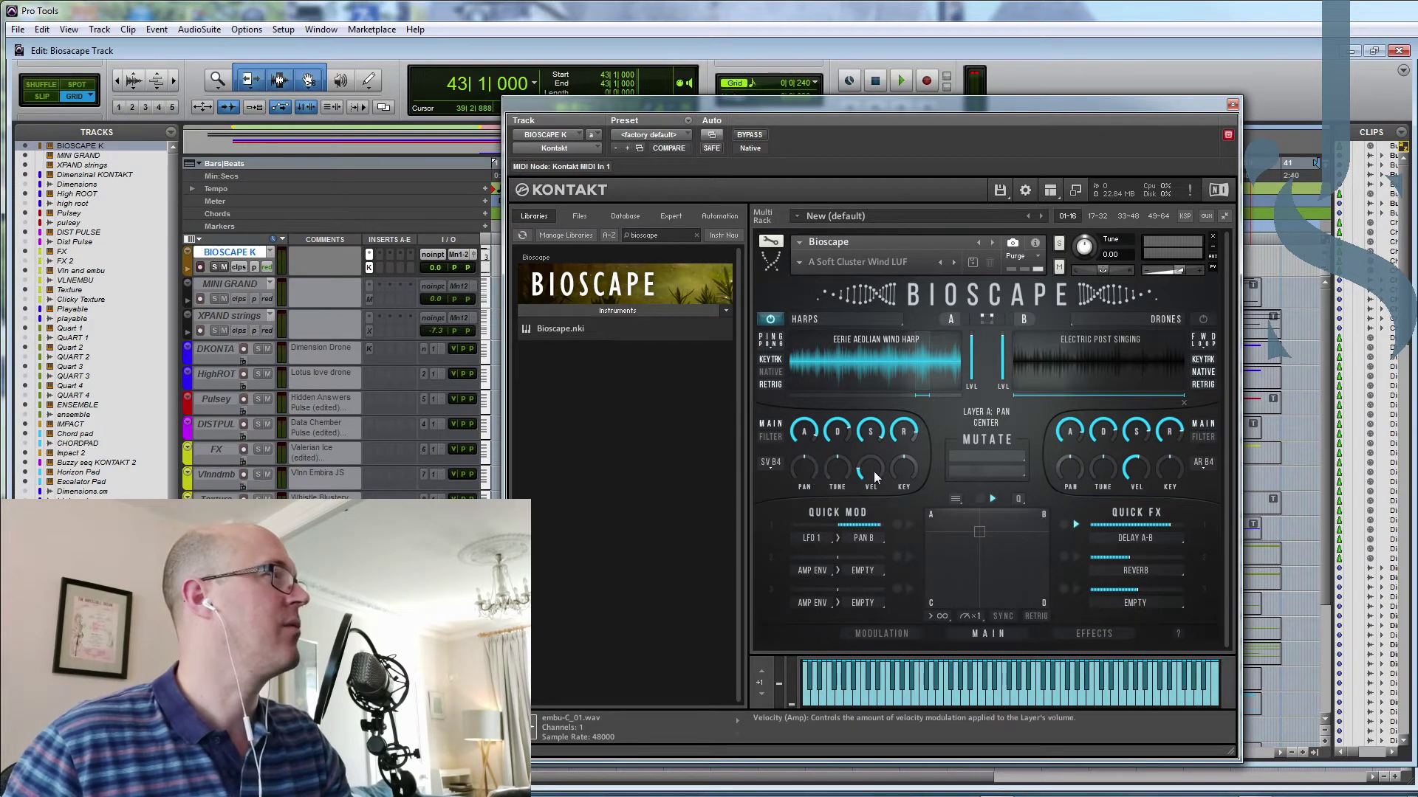
Step: Set layer A's filter type to the SV LP2 lowpass
click(770, 437)
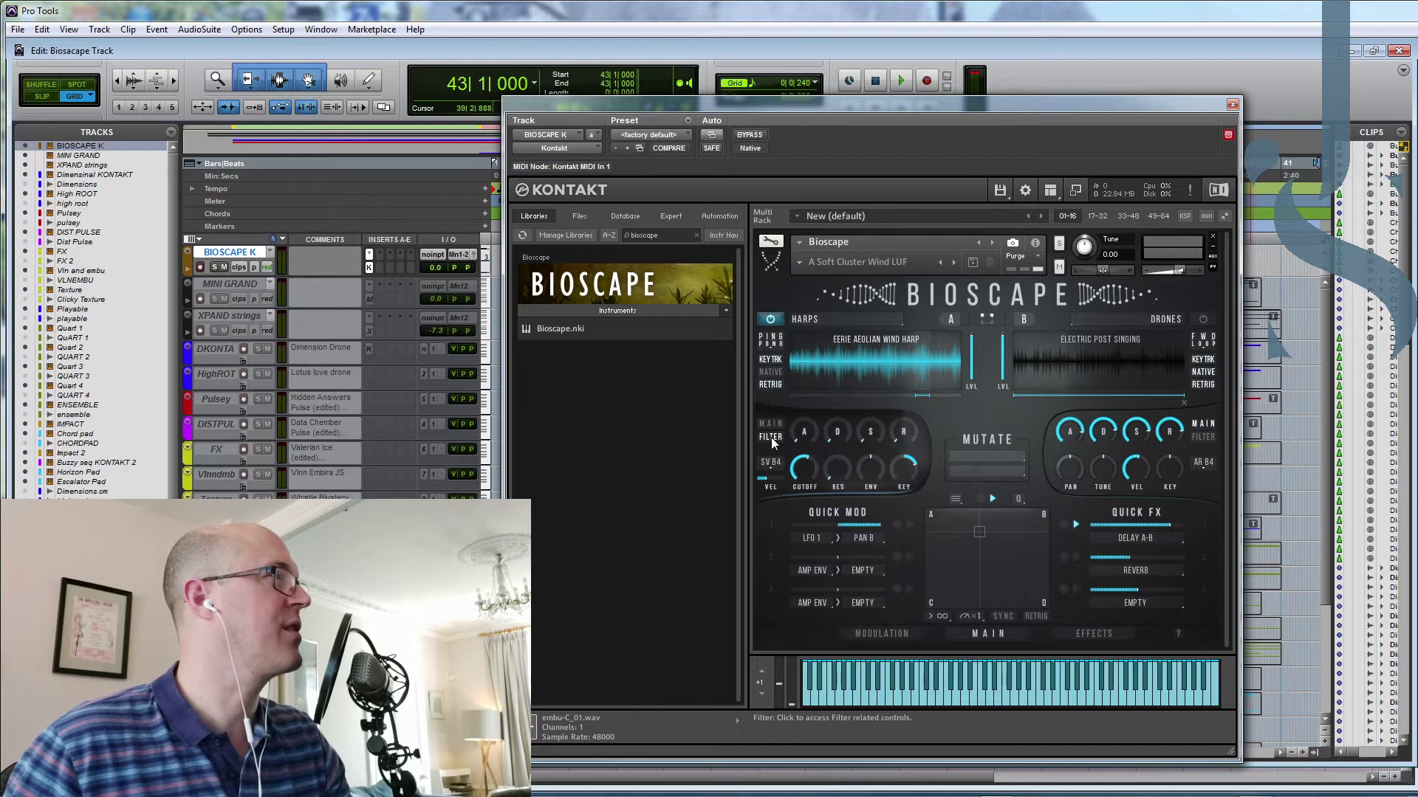
click(772, 463)
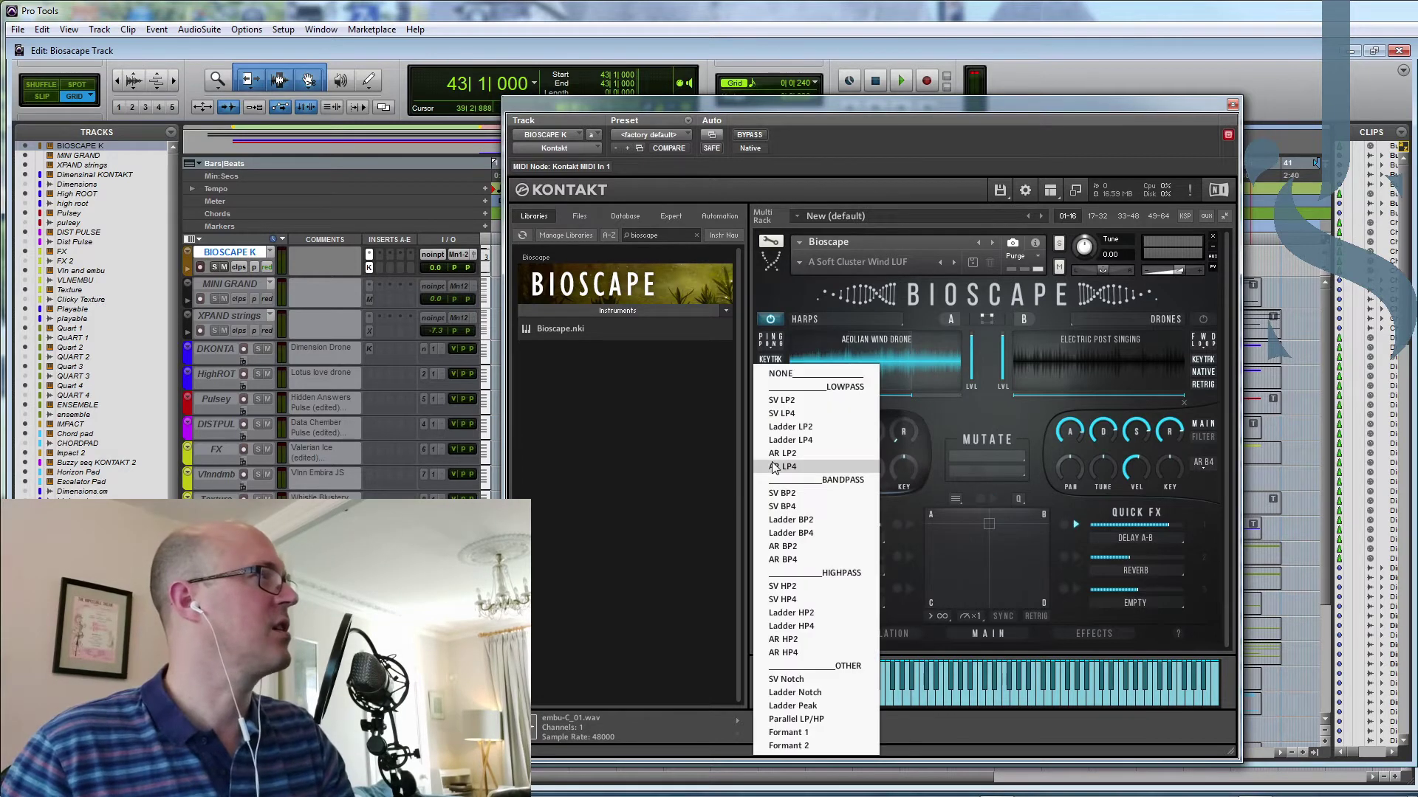
click(793, 401)
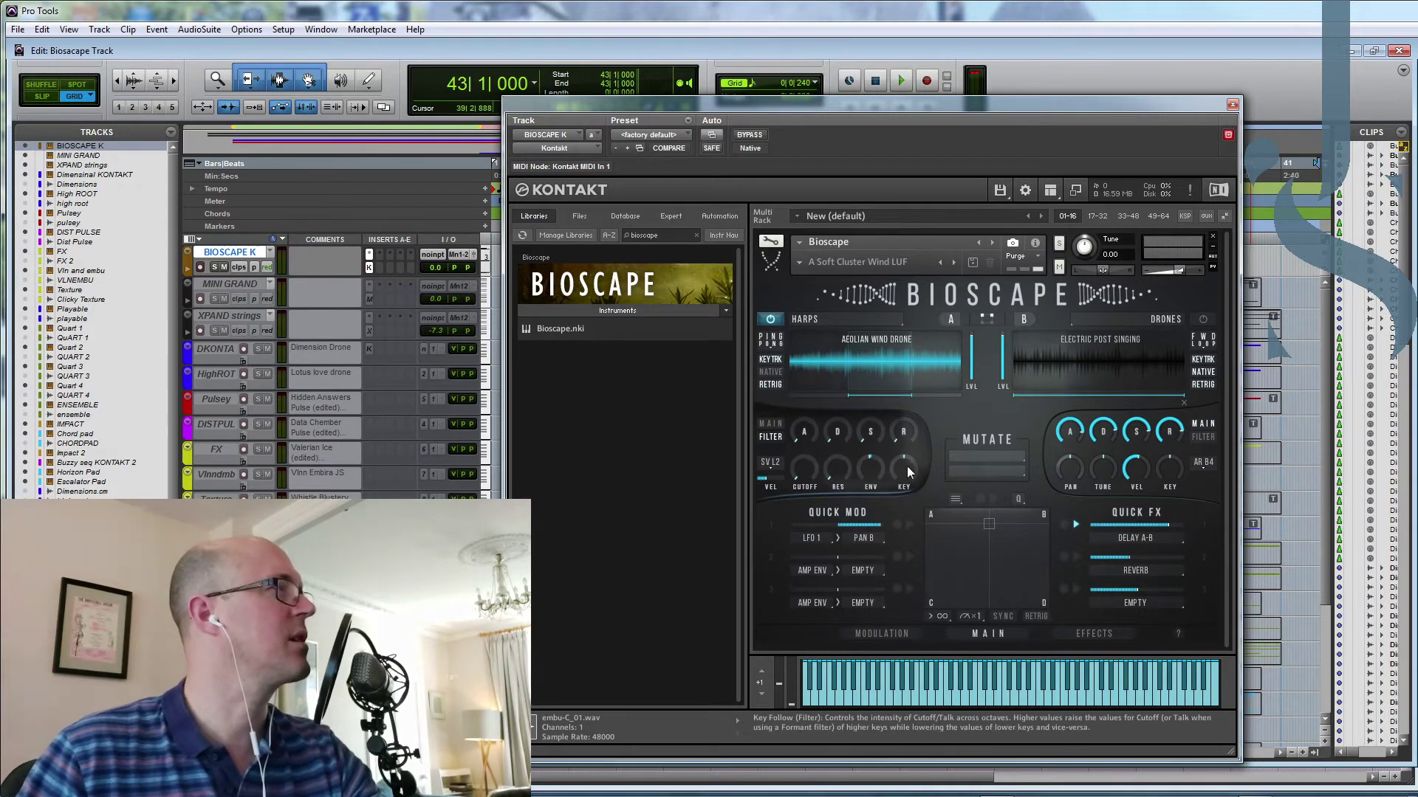
Step: Raise layer A's filter cutoff to about 1.7 kHz, increase the resonance to about 82 %, and readjust the cutoff
drag(808, 469, 809, 432)
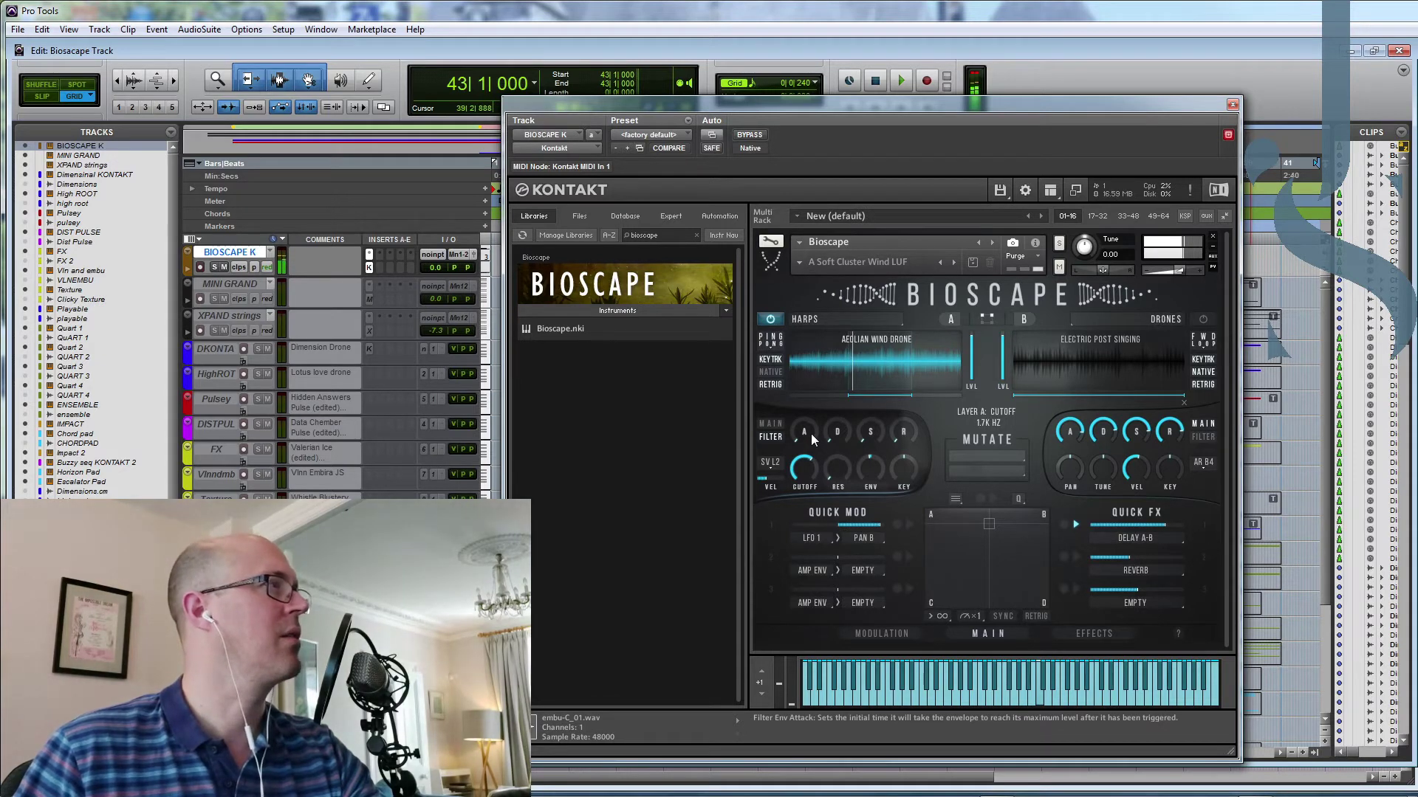
drag(840, 470, 839, 419)
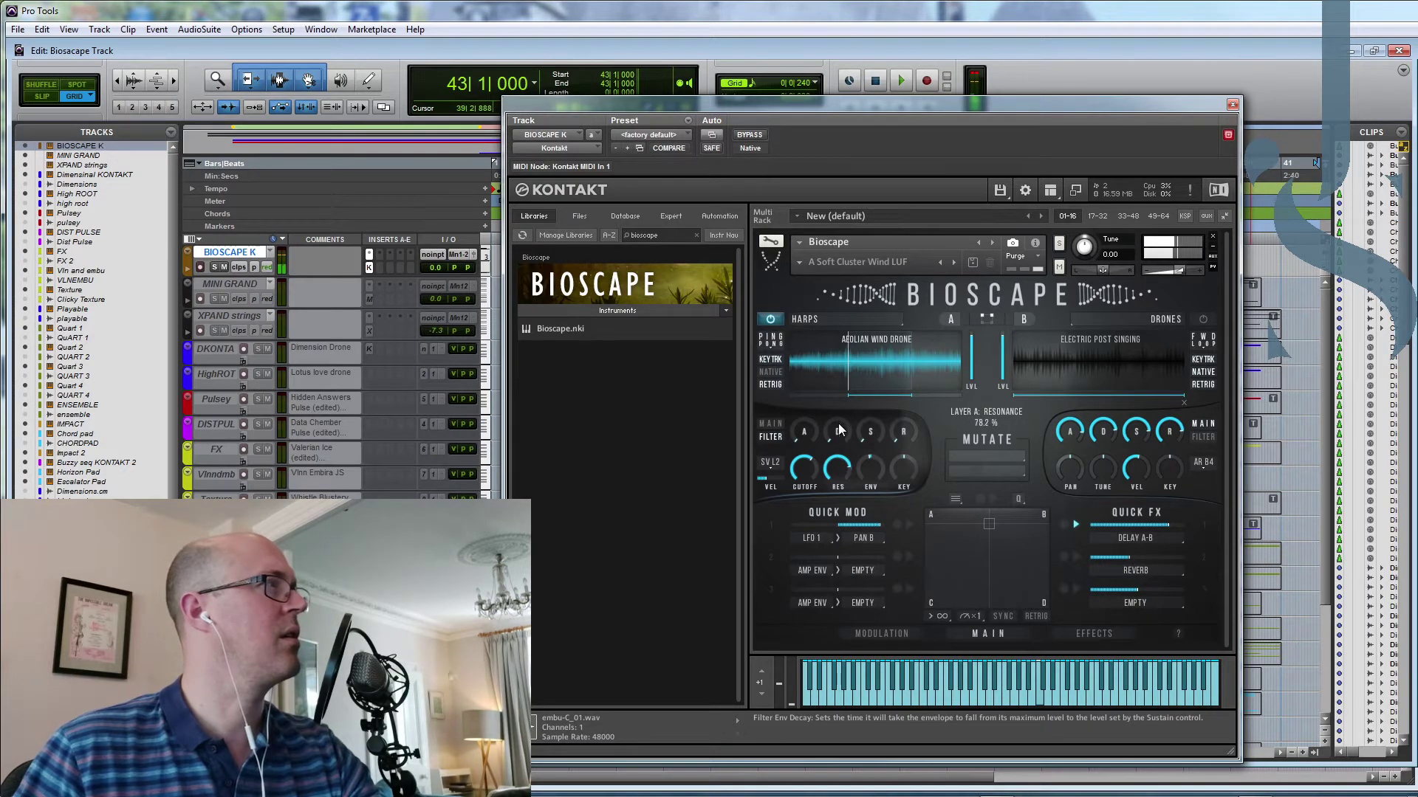
drag(809, 477, 809, 463)
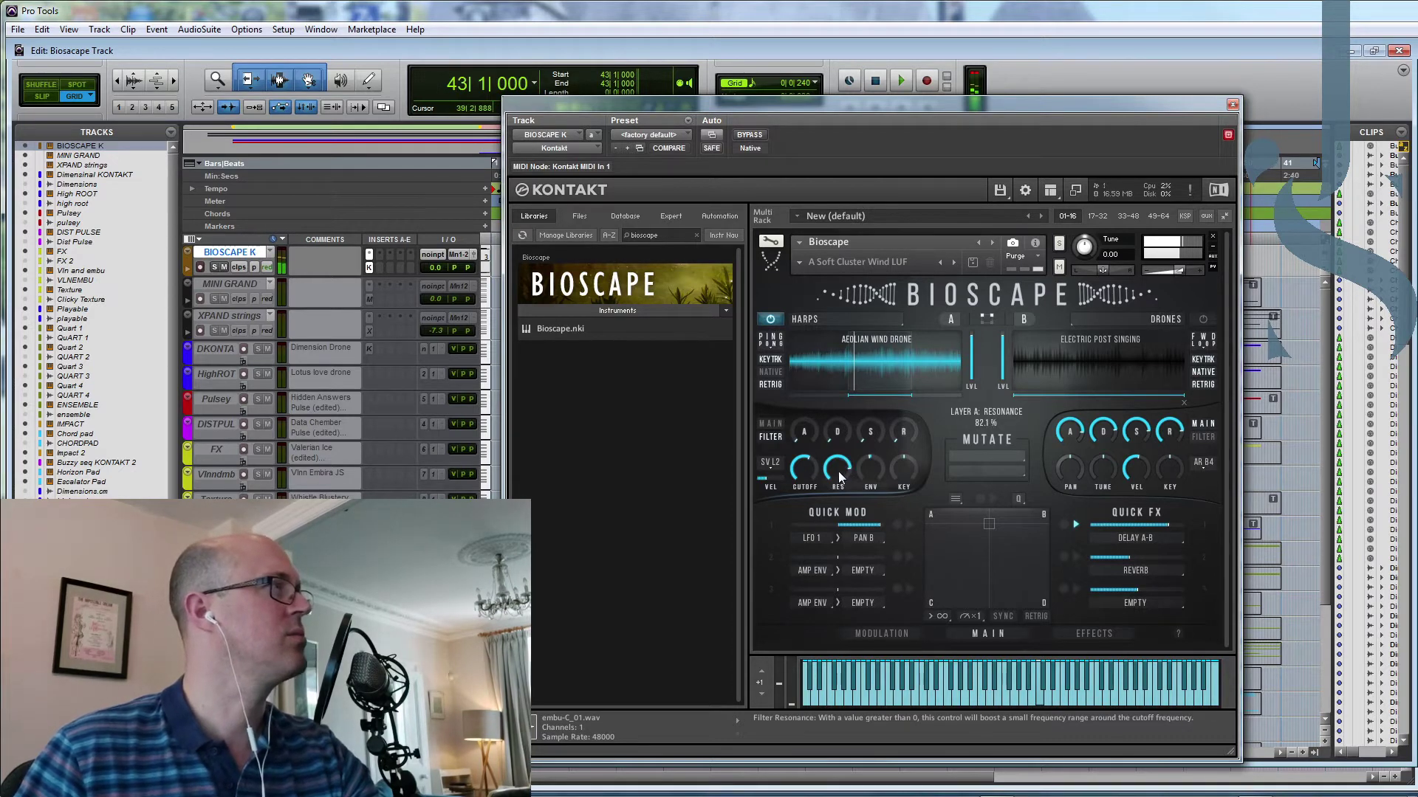
Step: Try a negative filter key follow on layer A and raise it to a high positive amount
mouse_move(905, 468)
mouse_down()
mouse_move(905, 454)
mouse_move(900, 490)
mouse_up()
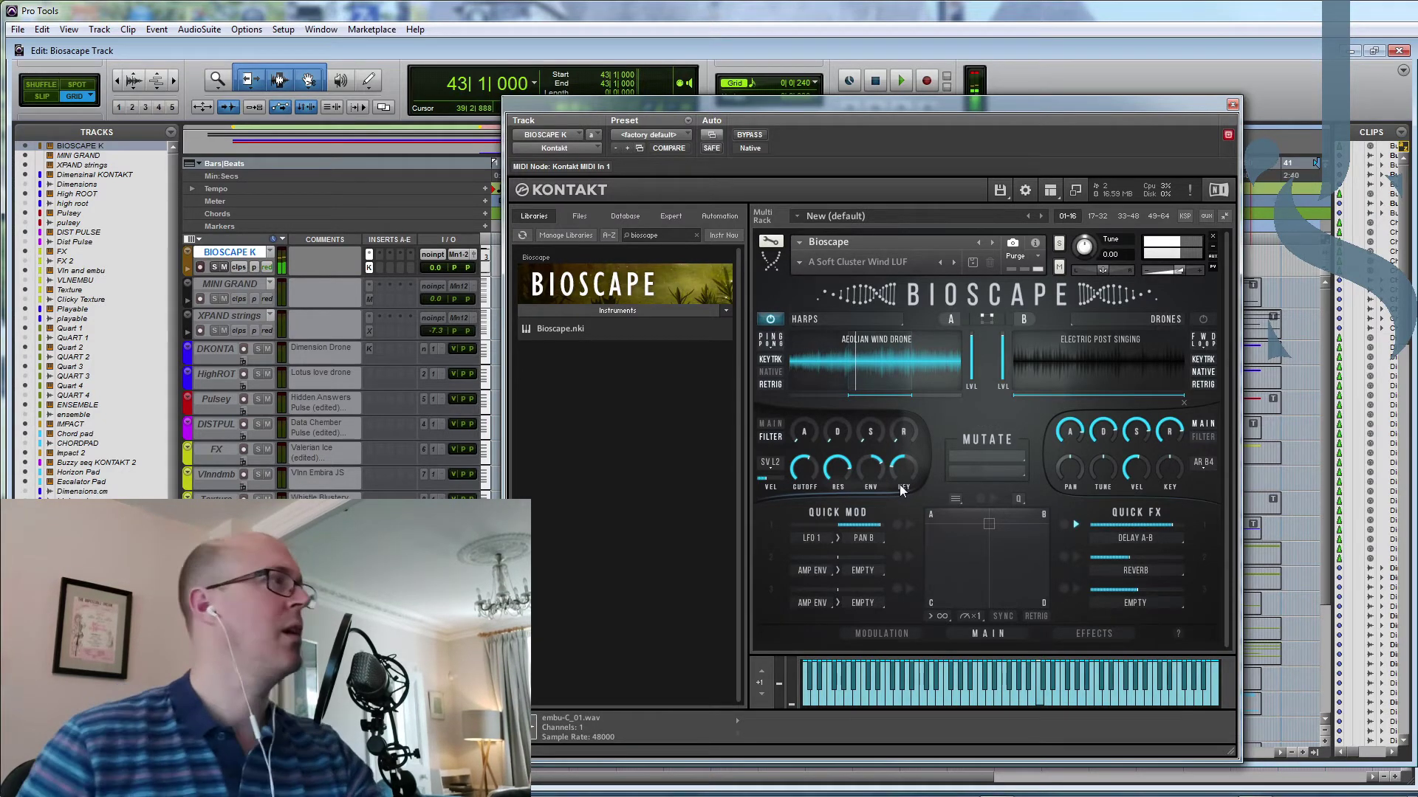
mouse_move(906, 465)
drag(907, 465, 907, 434)
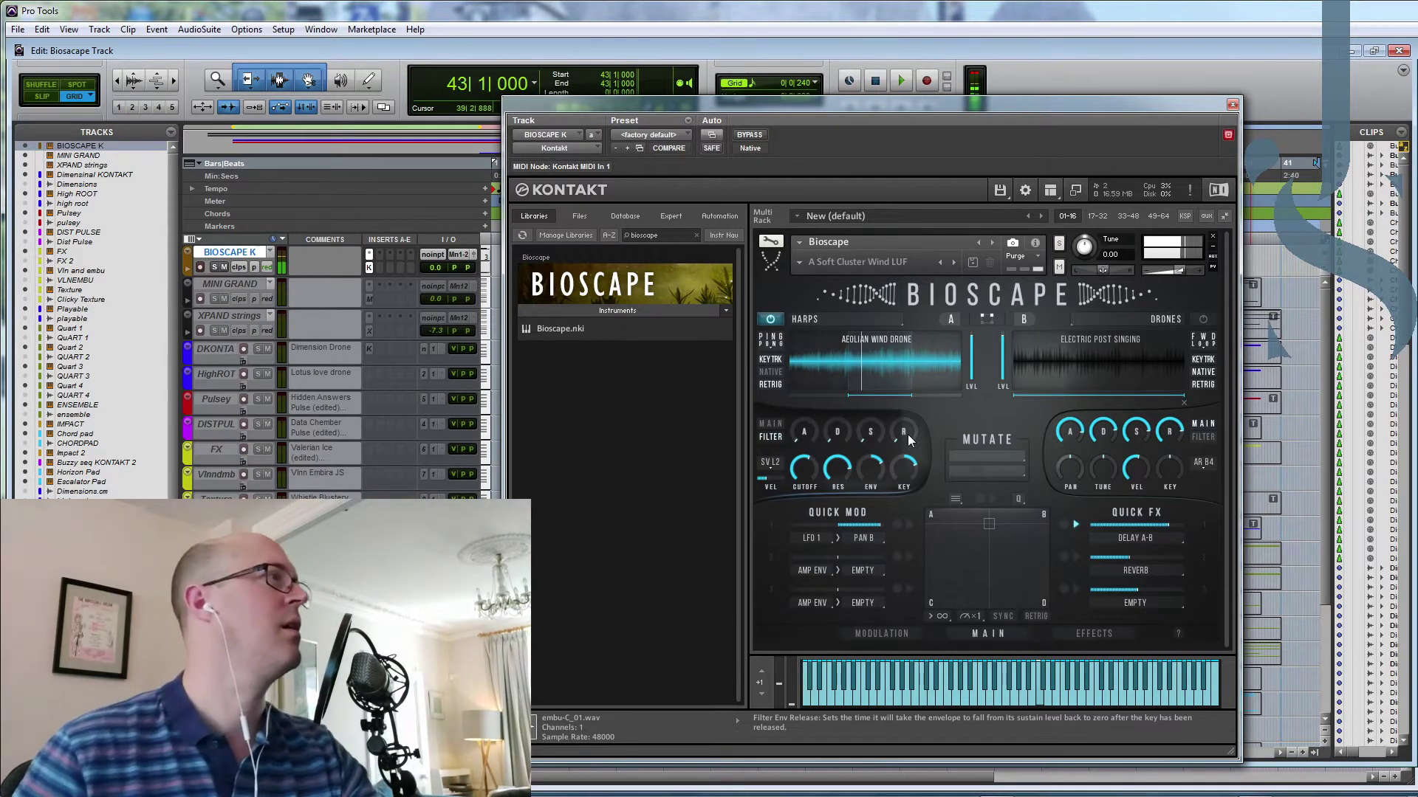
mouse_move(907, 473)
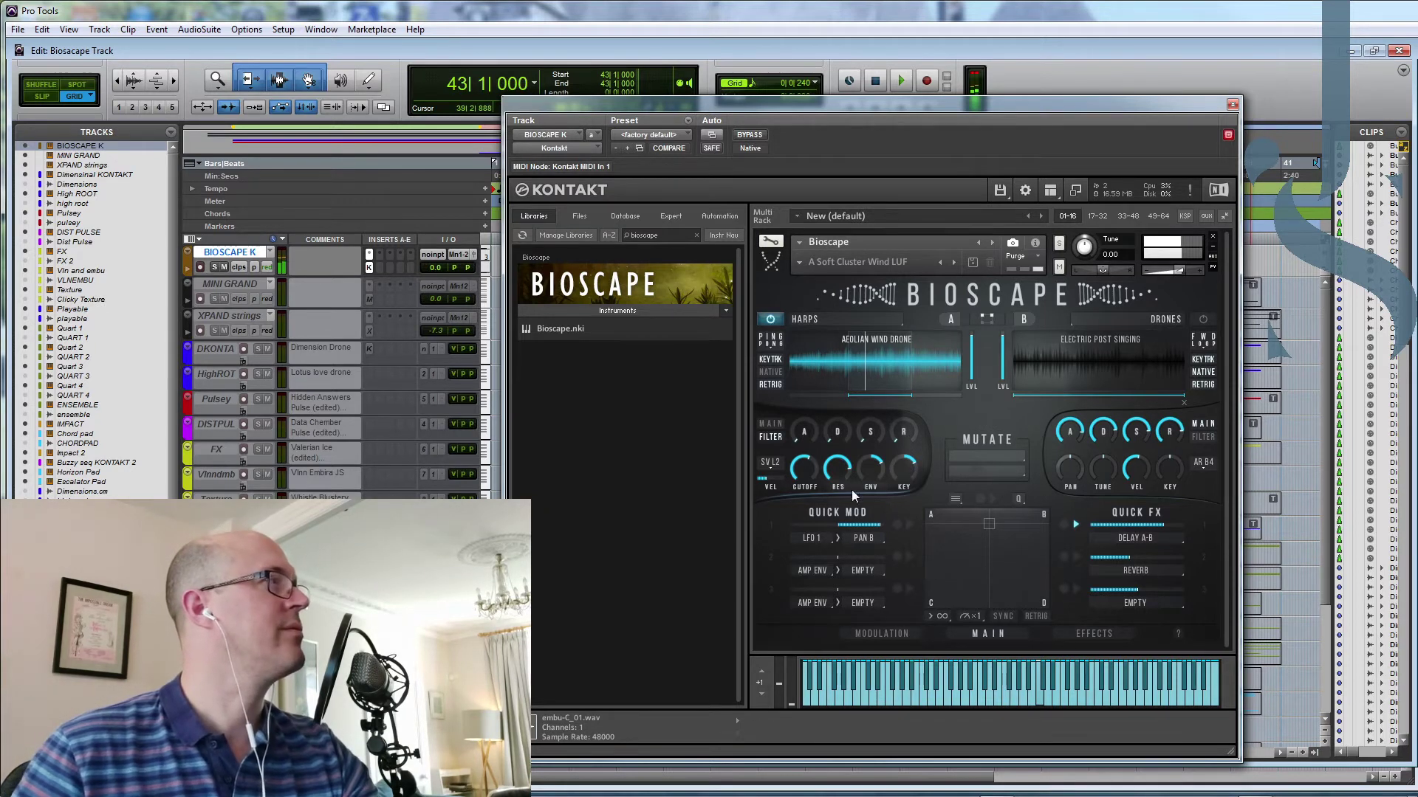
Step: Set layer A's amplitude envelope attack to 7.5 ms, shorten its decay and lower its sustain to about -5.1 dB
click(771, 423)
drag(816, 440, 807, 463)
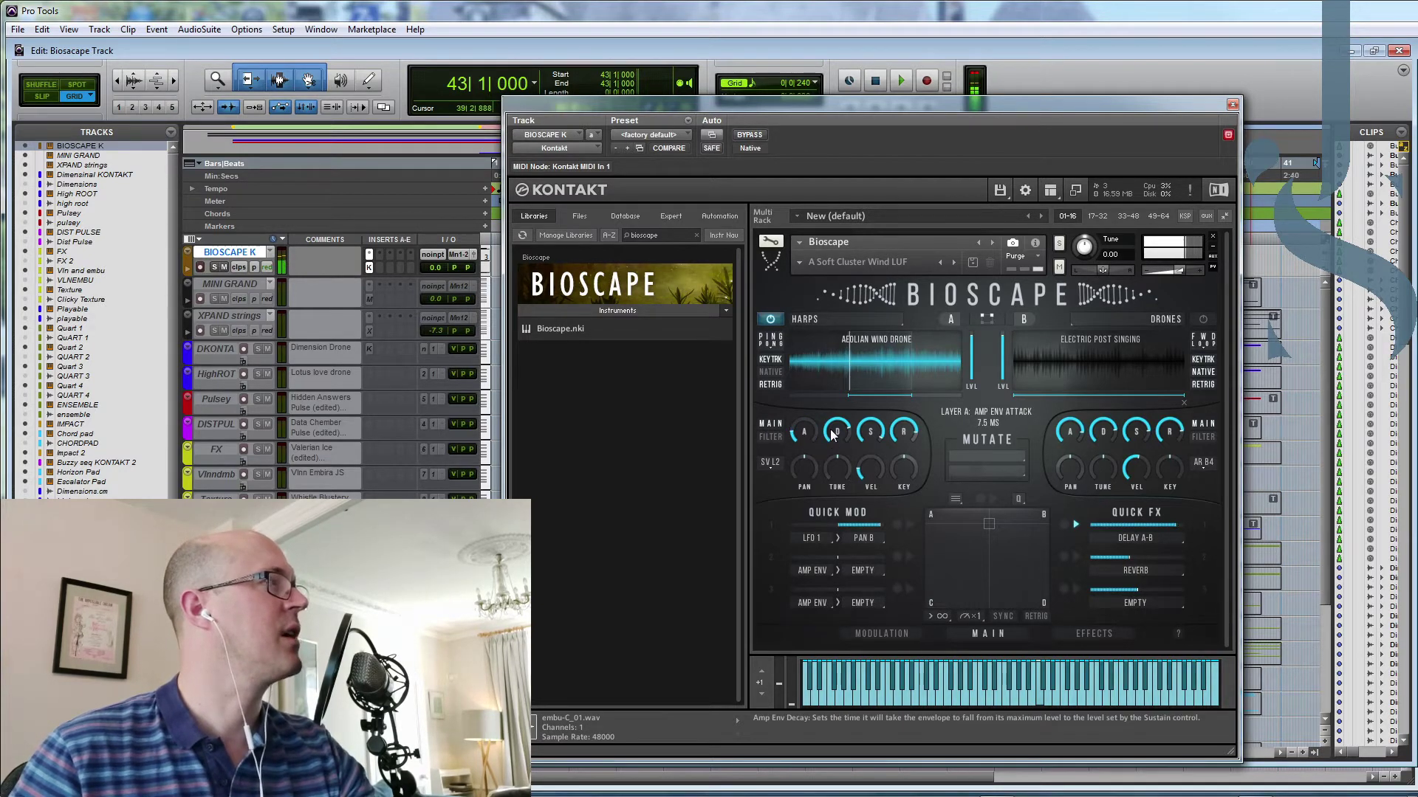
click(903, 432)
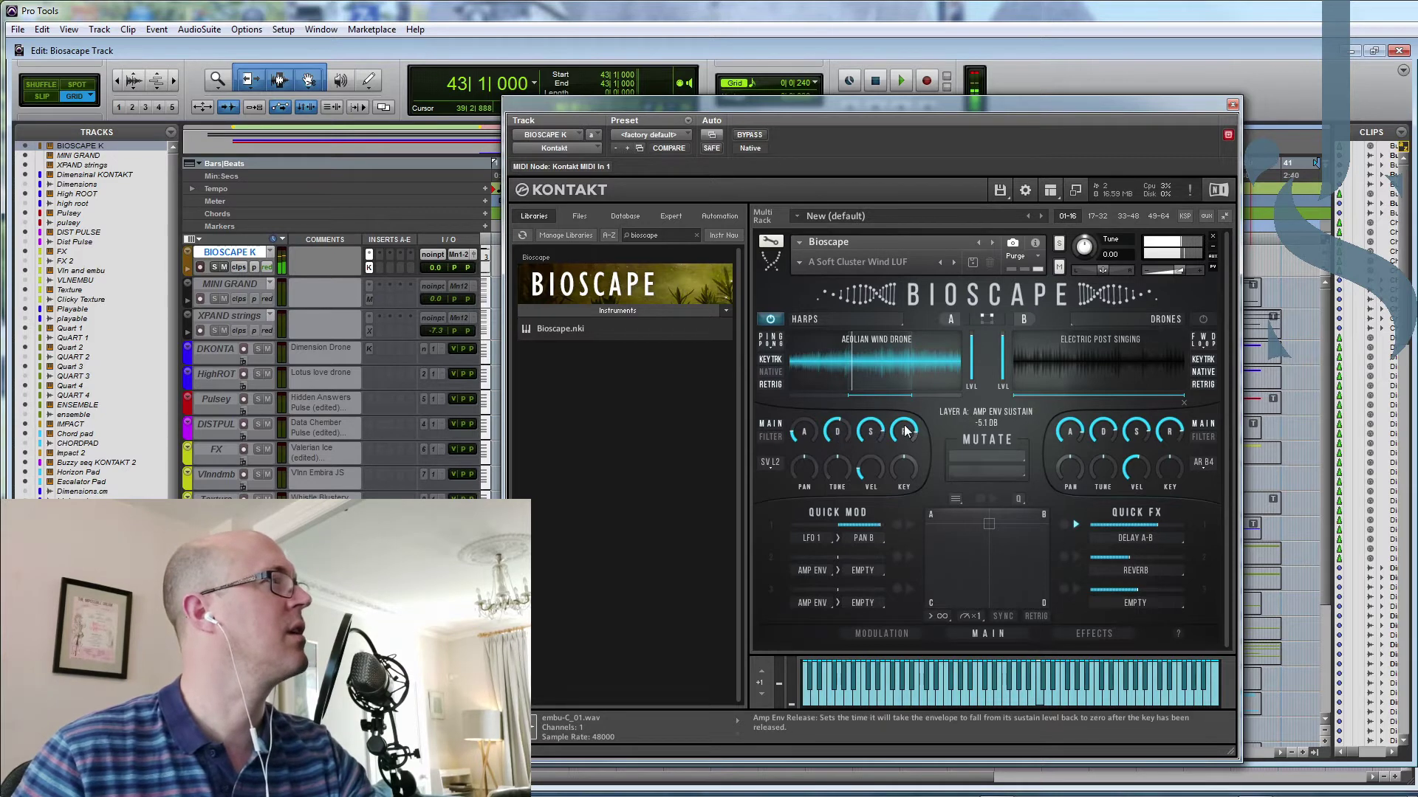
Step: Mutate the sound with the first preset slot set to Plucked, Looped and finally Frozen
click(1008, 454)
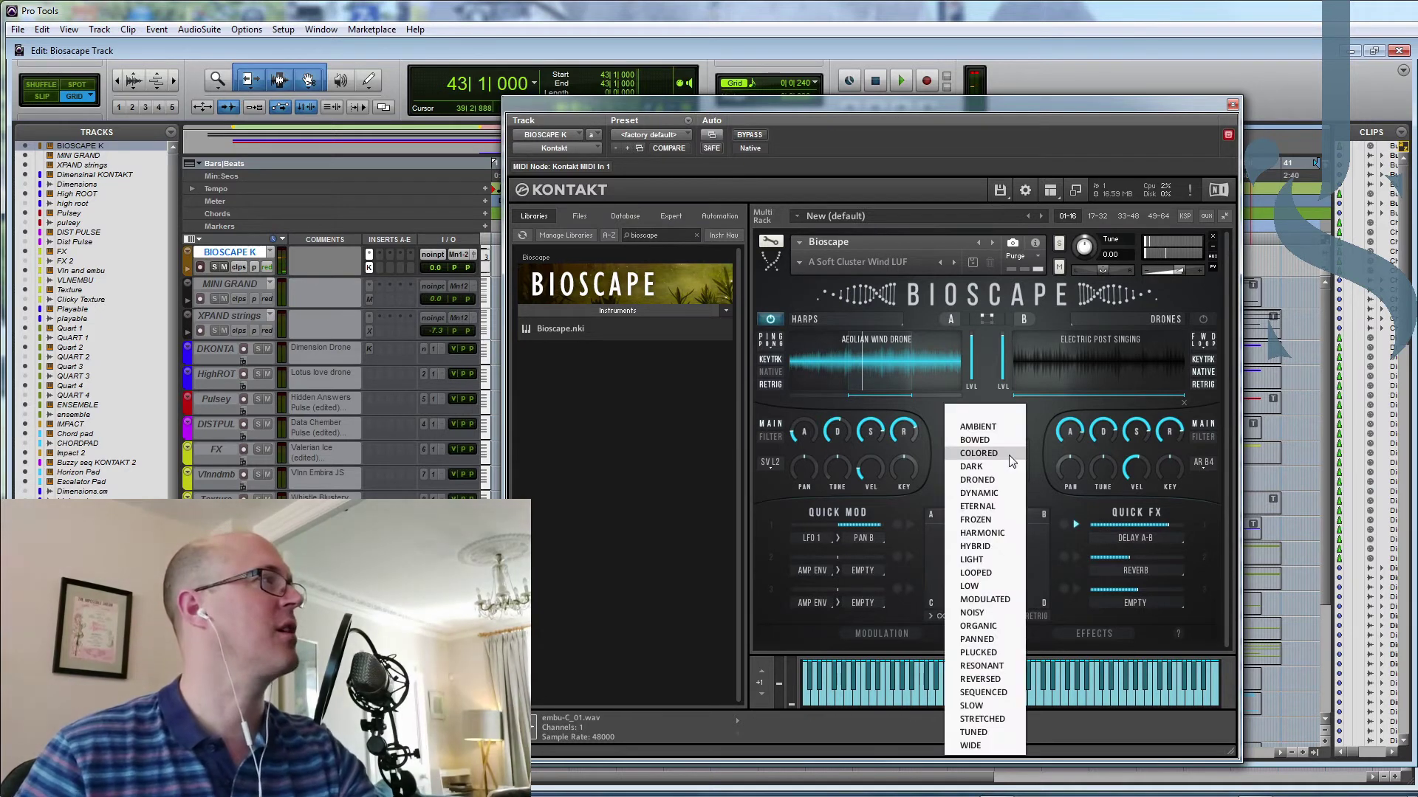
click(982, 653)
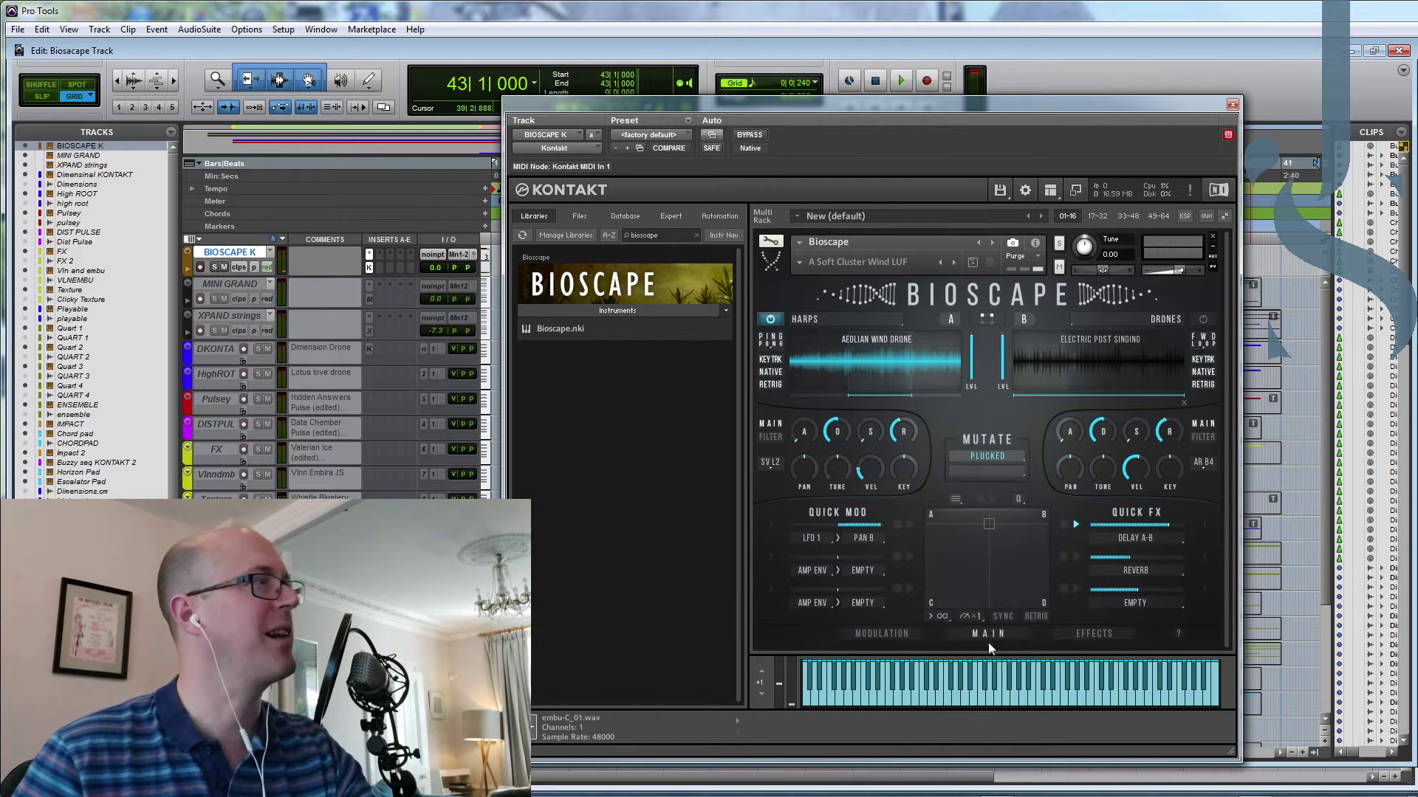
click(988, 458)
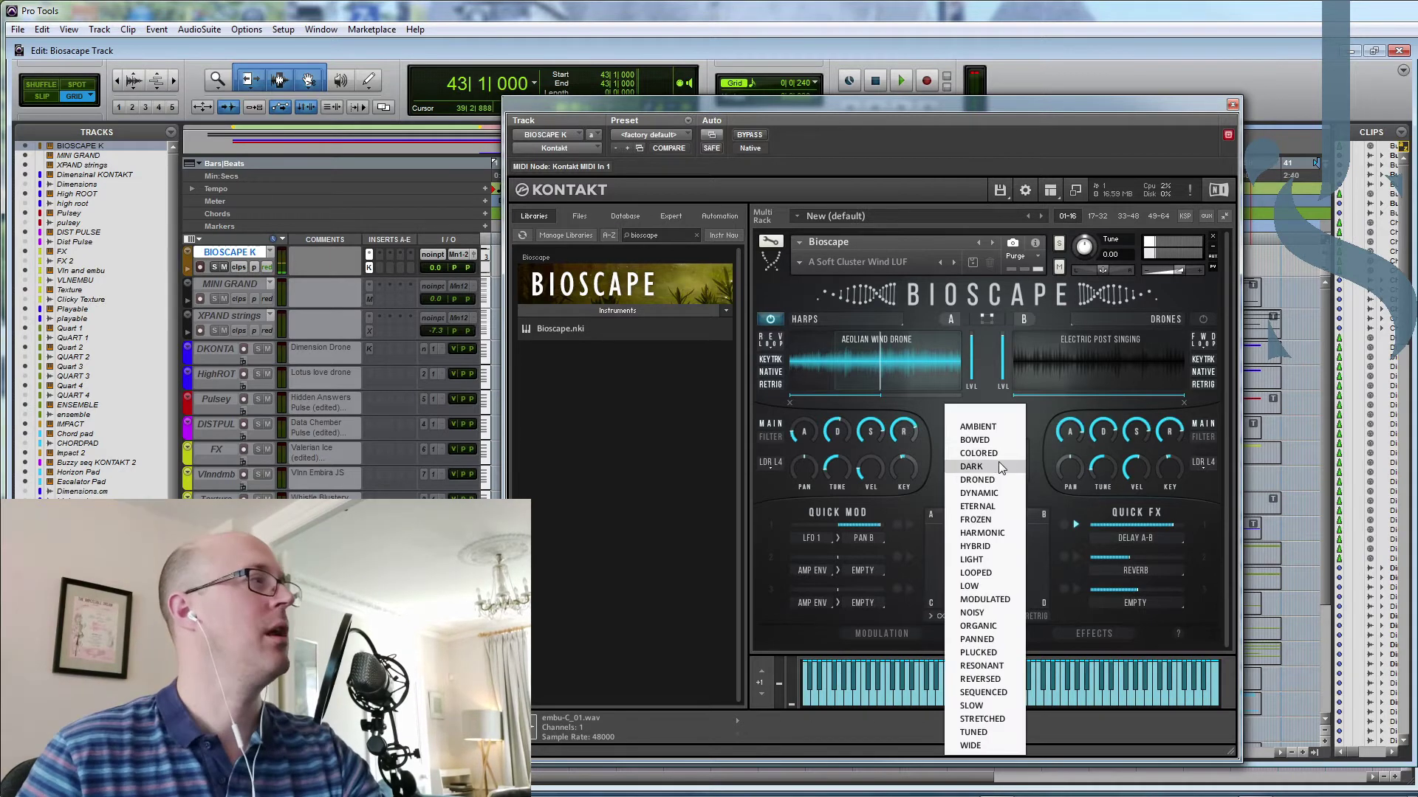
click(989, 573)
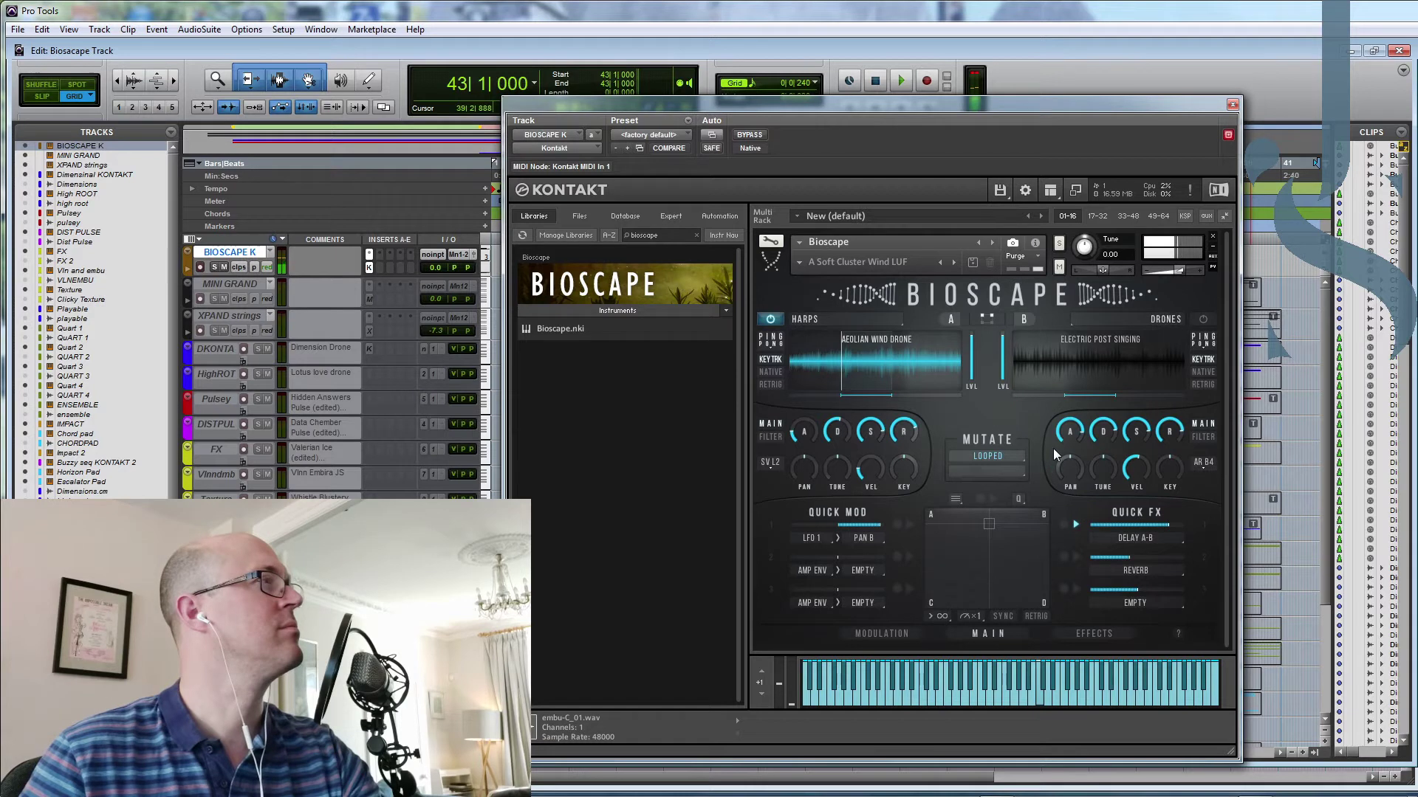
click(1000, 455)
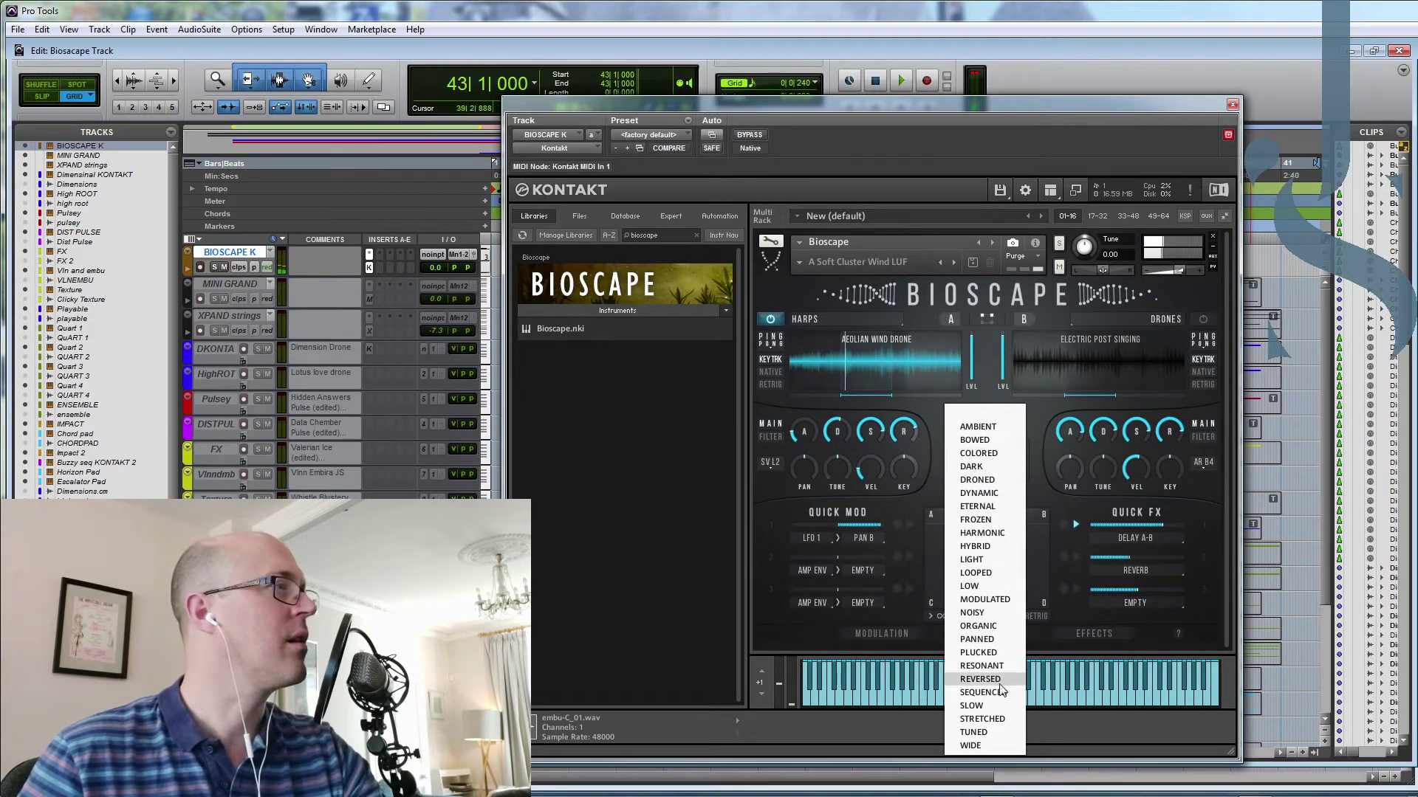
click(981, 520)
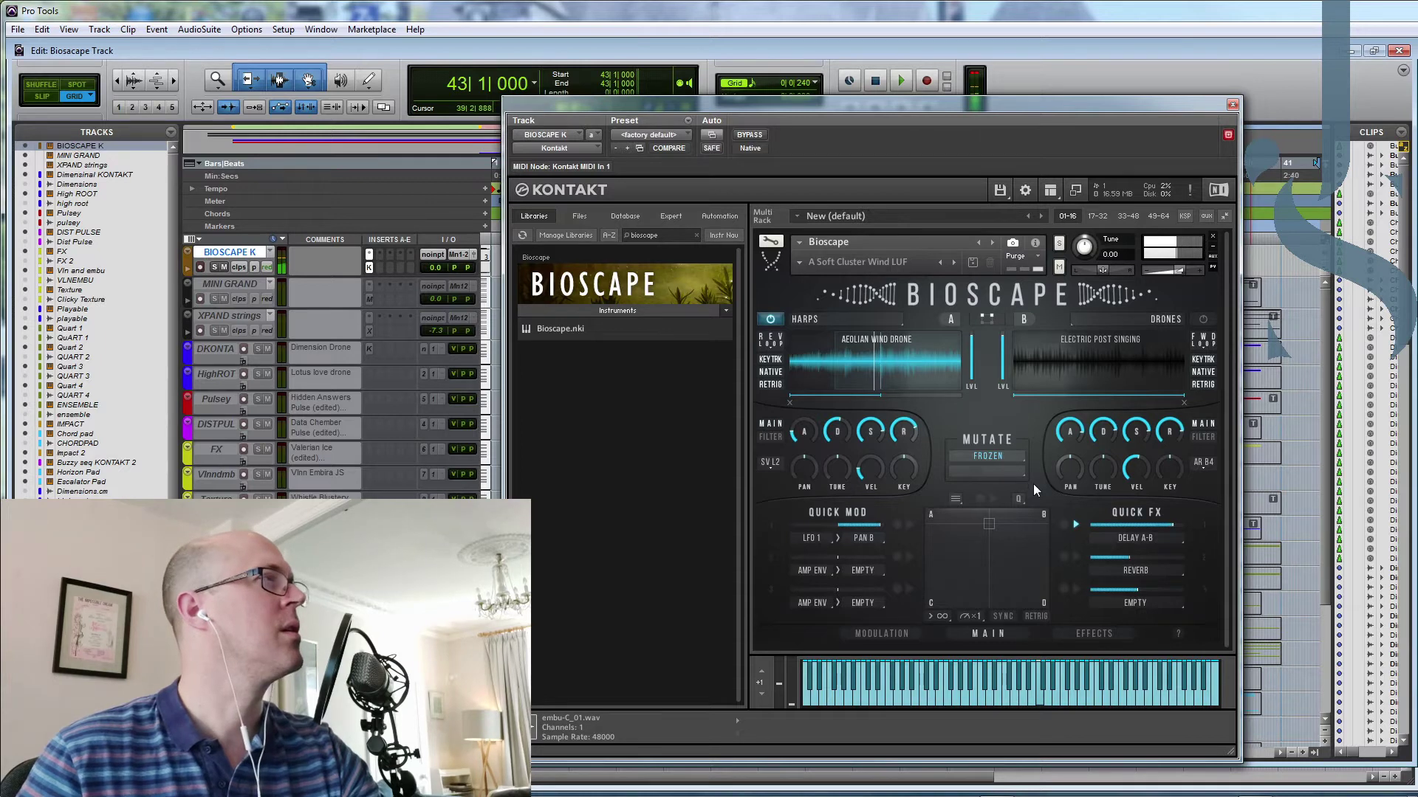
Step: Try Forest as the second Mutate preset alongside Frozen and replace it with Desert
click(1008, 472)
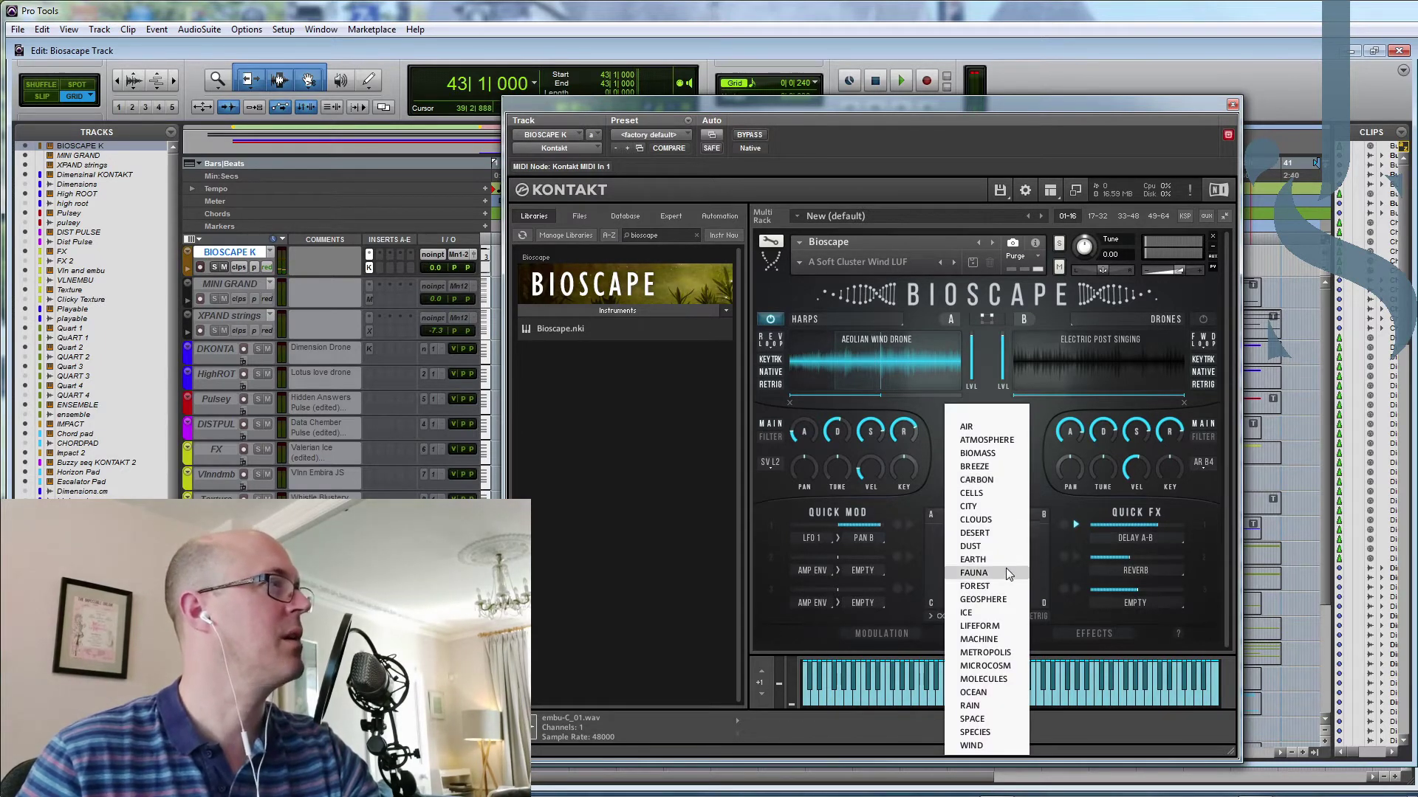
click(982, 586)
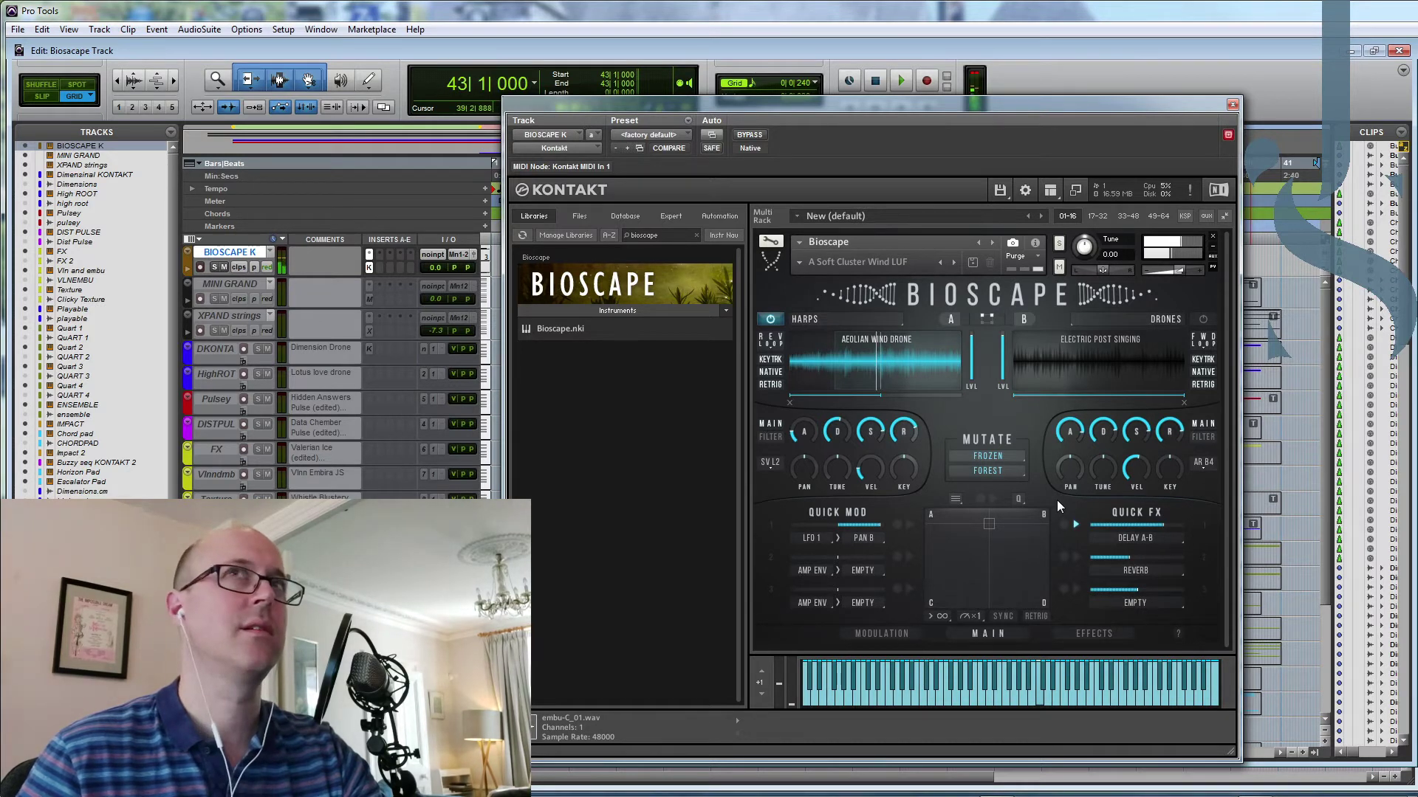
click(1013, 472)
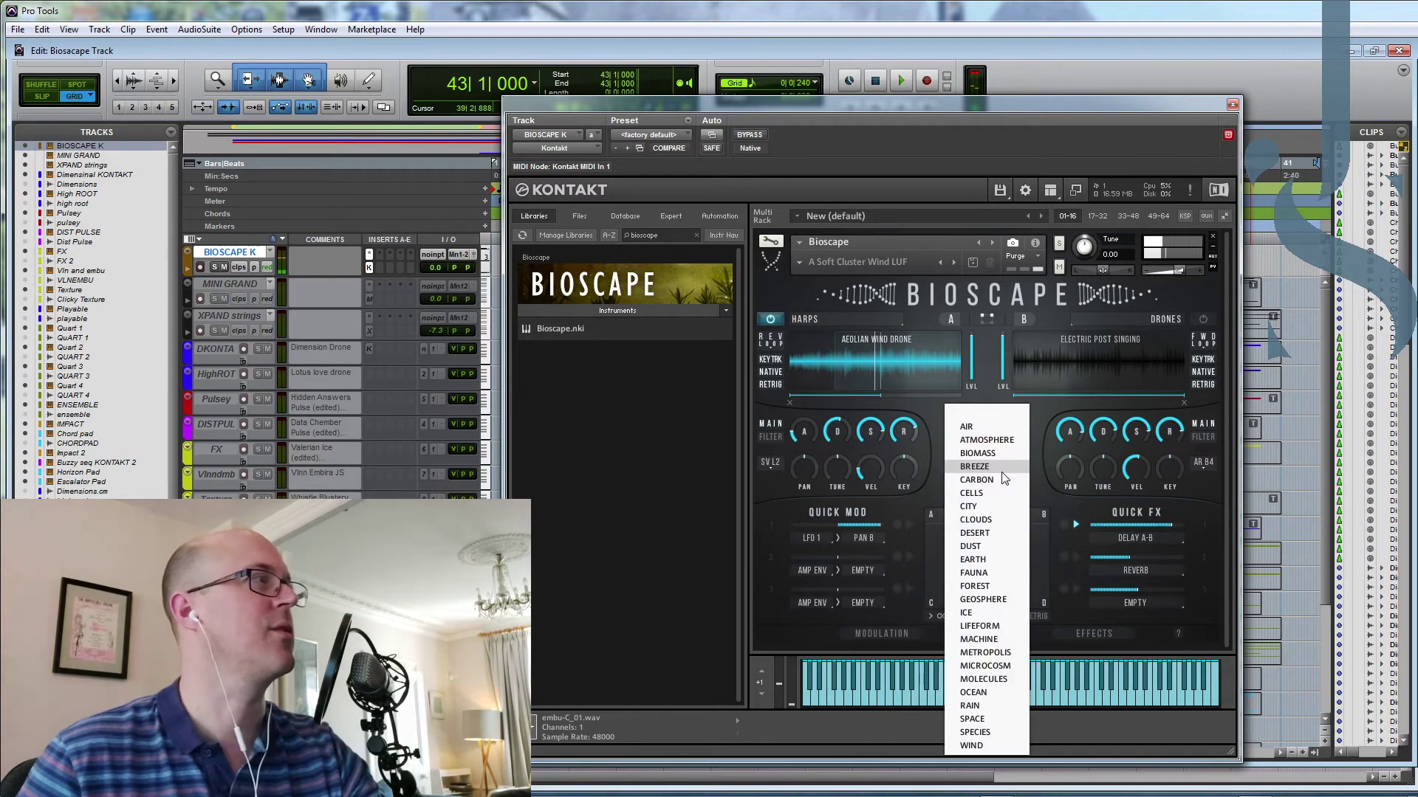
click(990, 532)
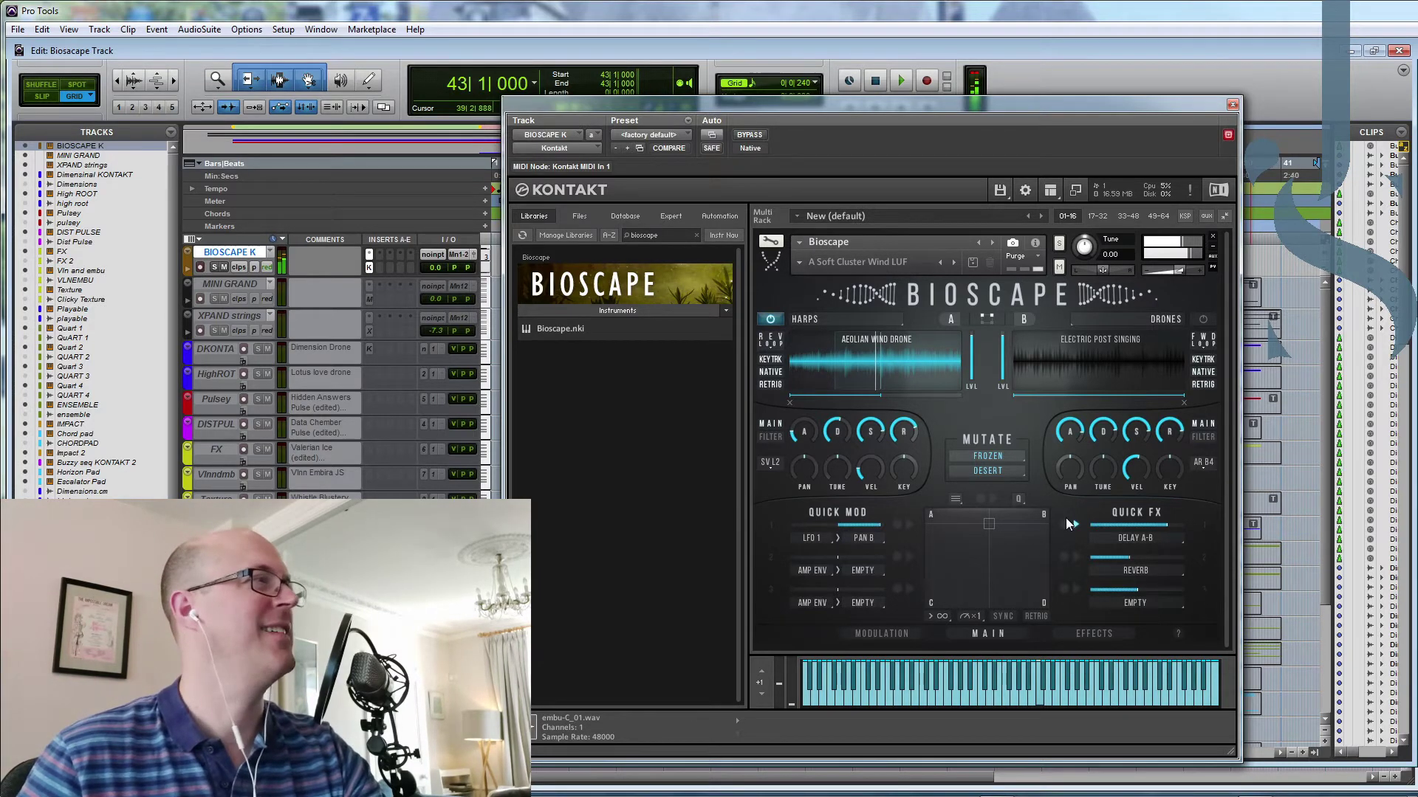
Step: Clear both Mutate preset slots and mutate the sound without any preset
click(1013, 459)
click(993, 440)
click(992, 441)
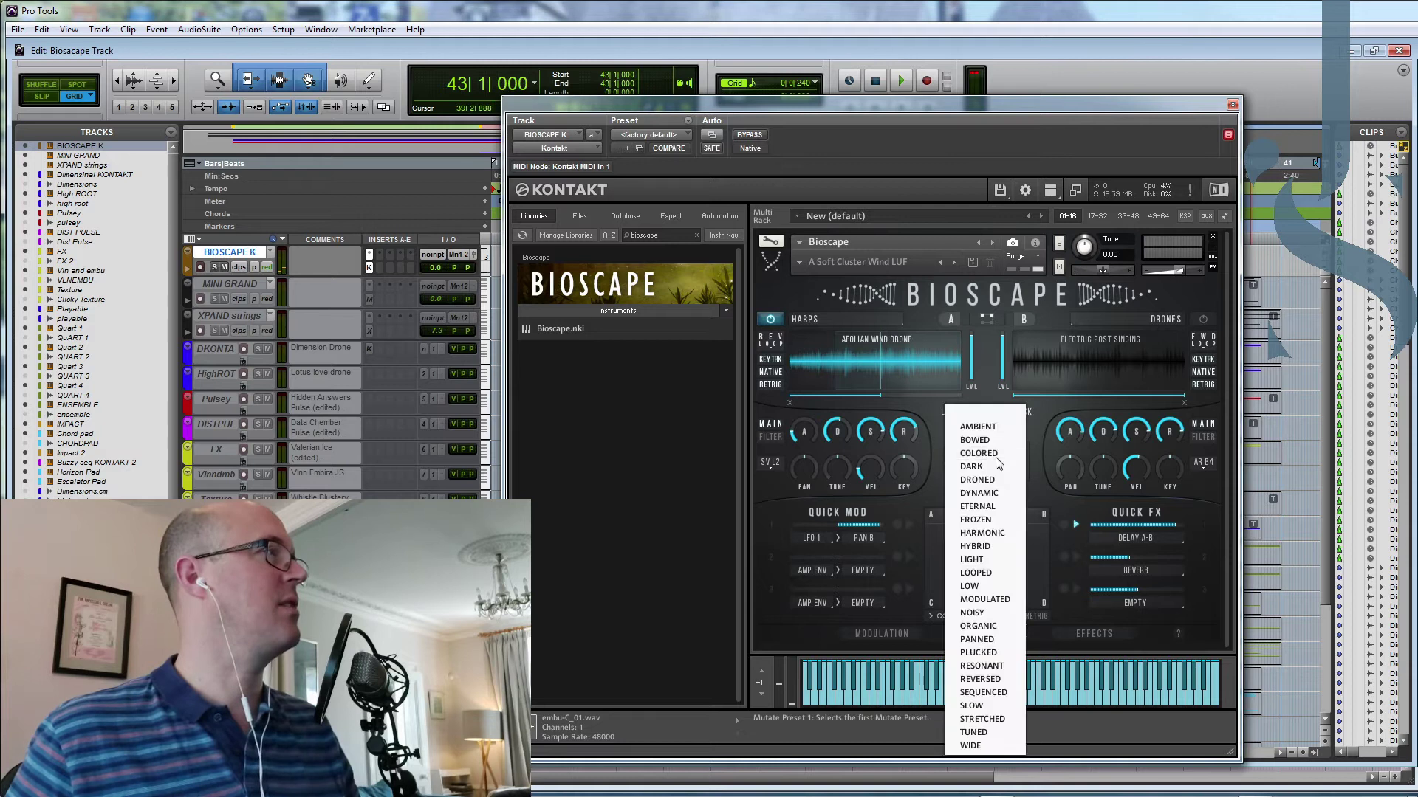
click(985, 413)
click(997, 471)
click(982, 417)
click(982, 417)
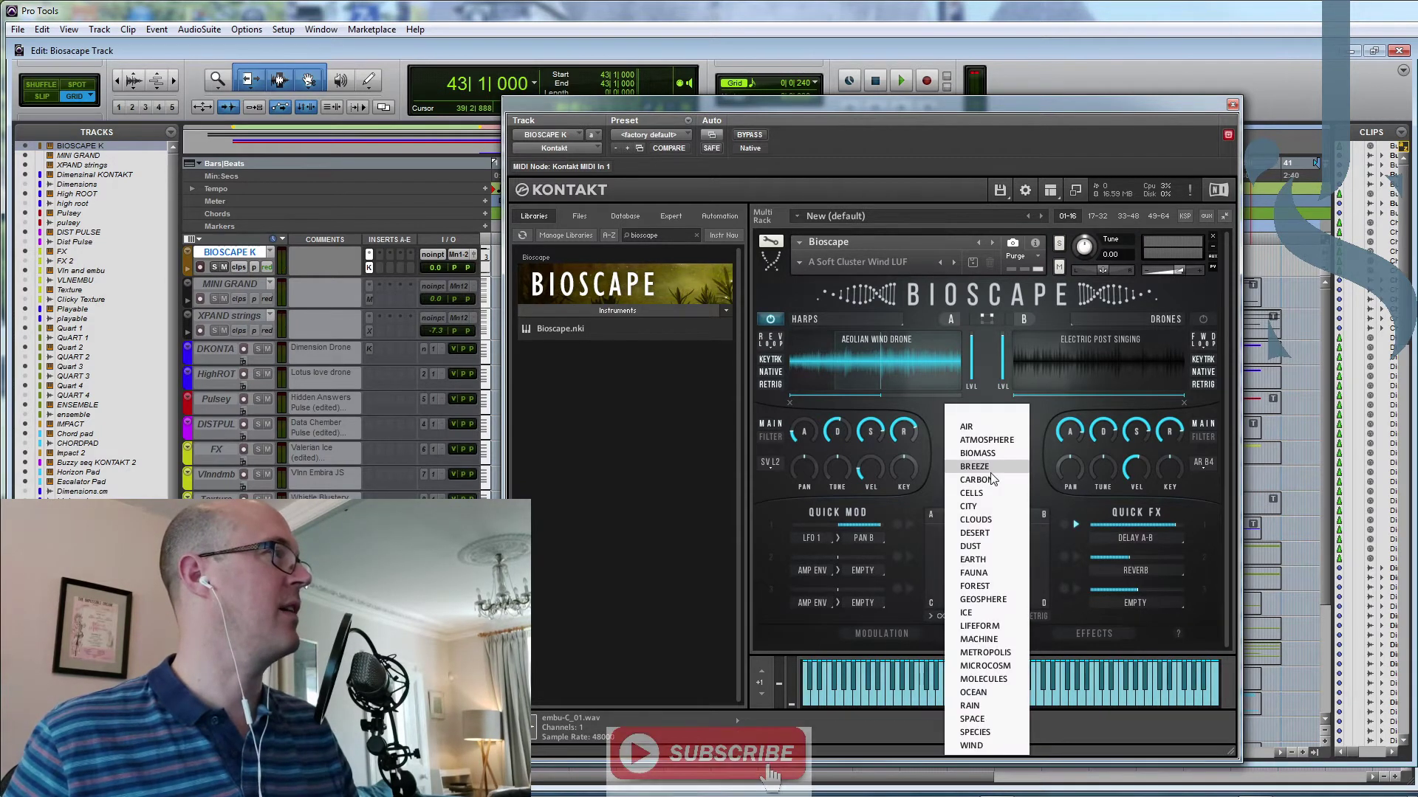
click(982, 415)
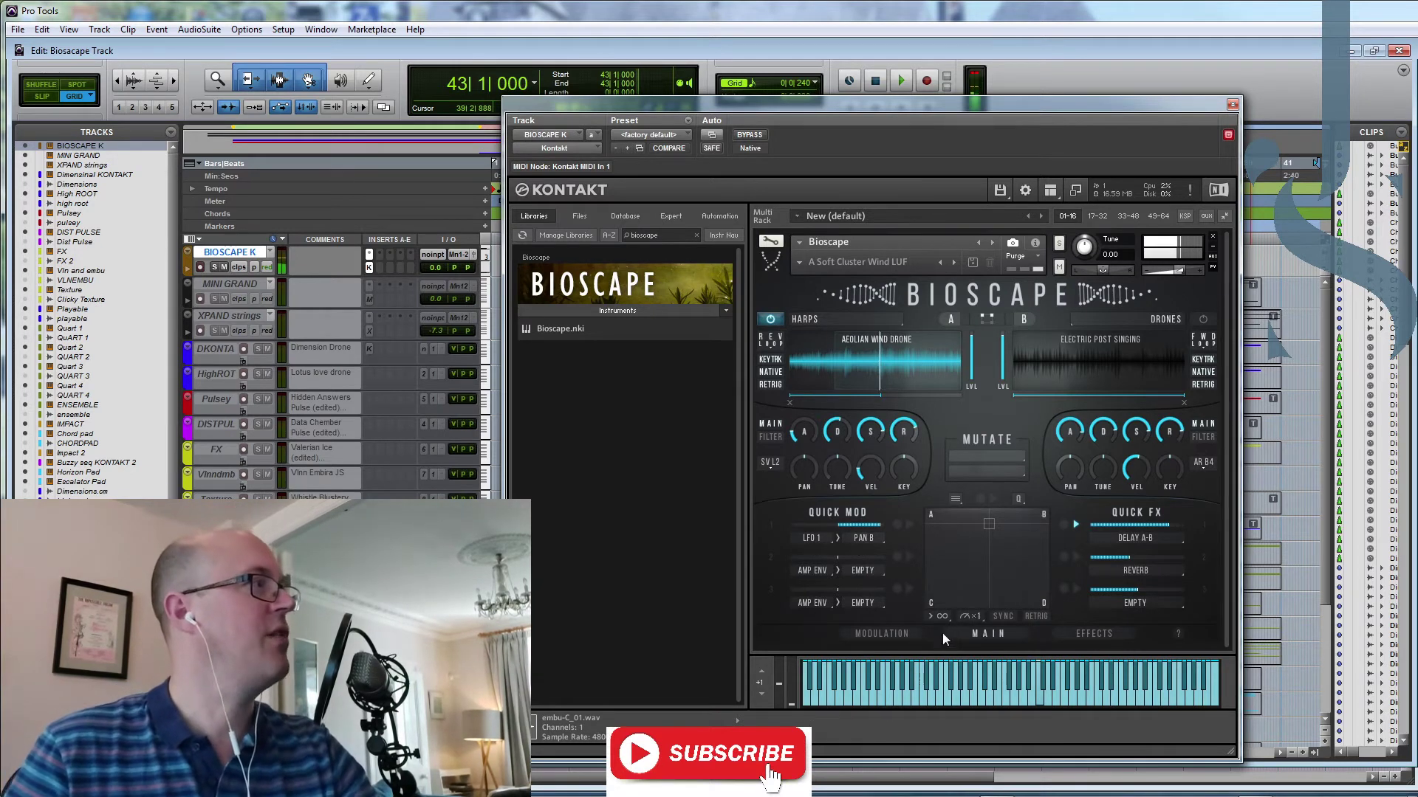
Step: Assign LFO 1 to modulate Pitch A in the first Quick Mod slot
click(883, 633)
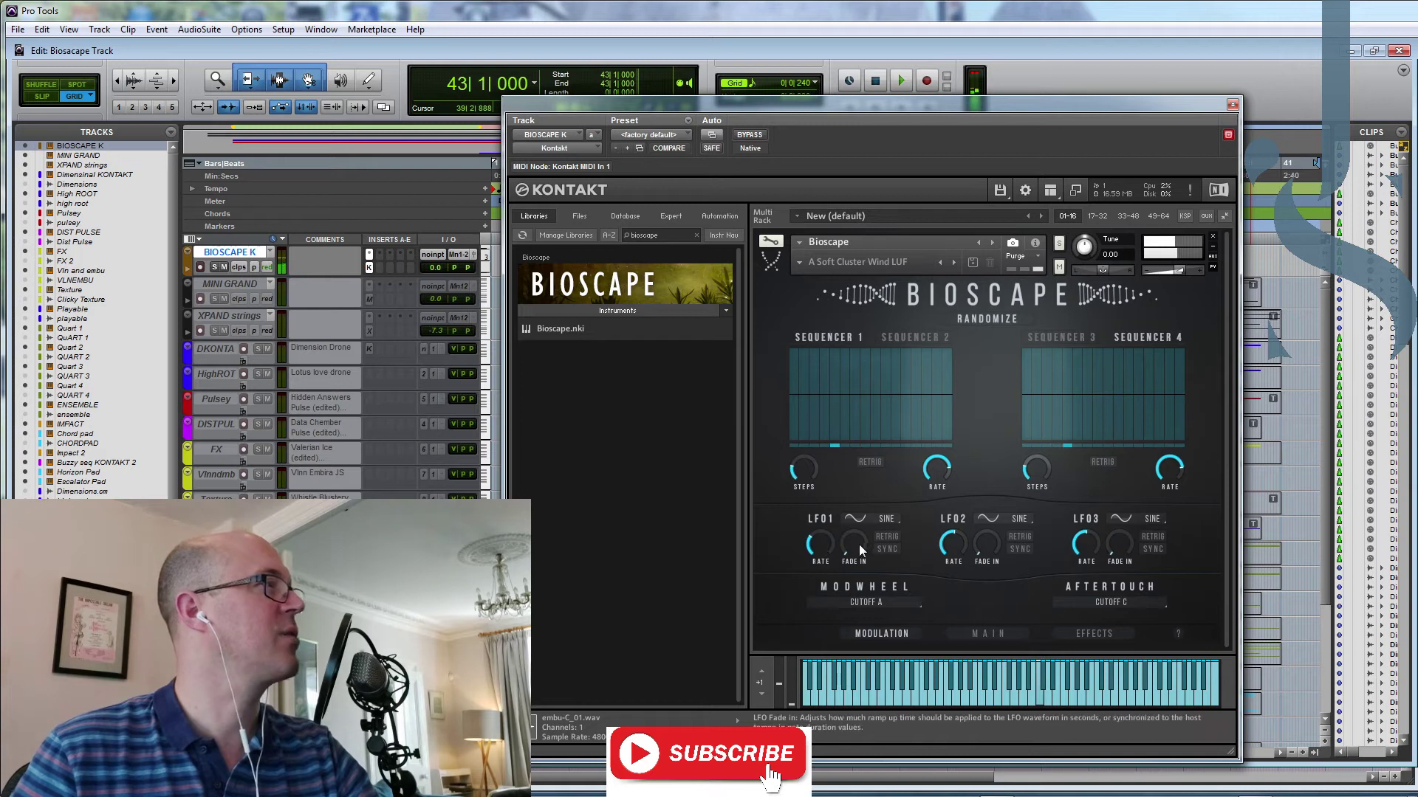
click(998, 632)
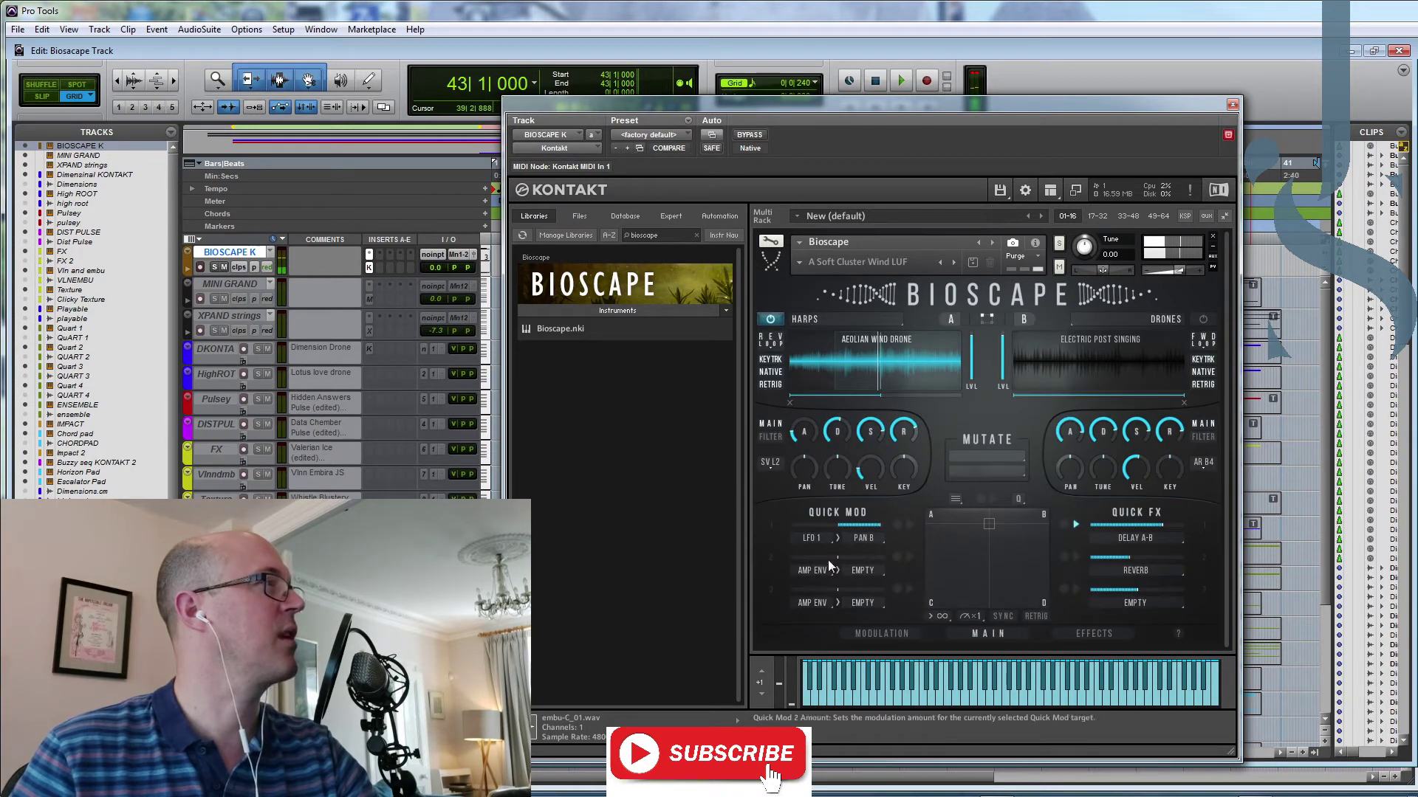
click(812, 539)
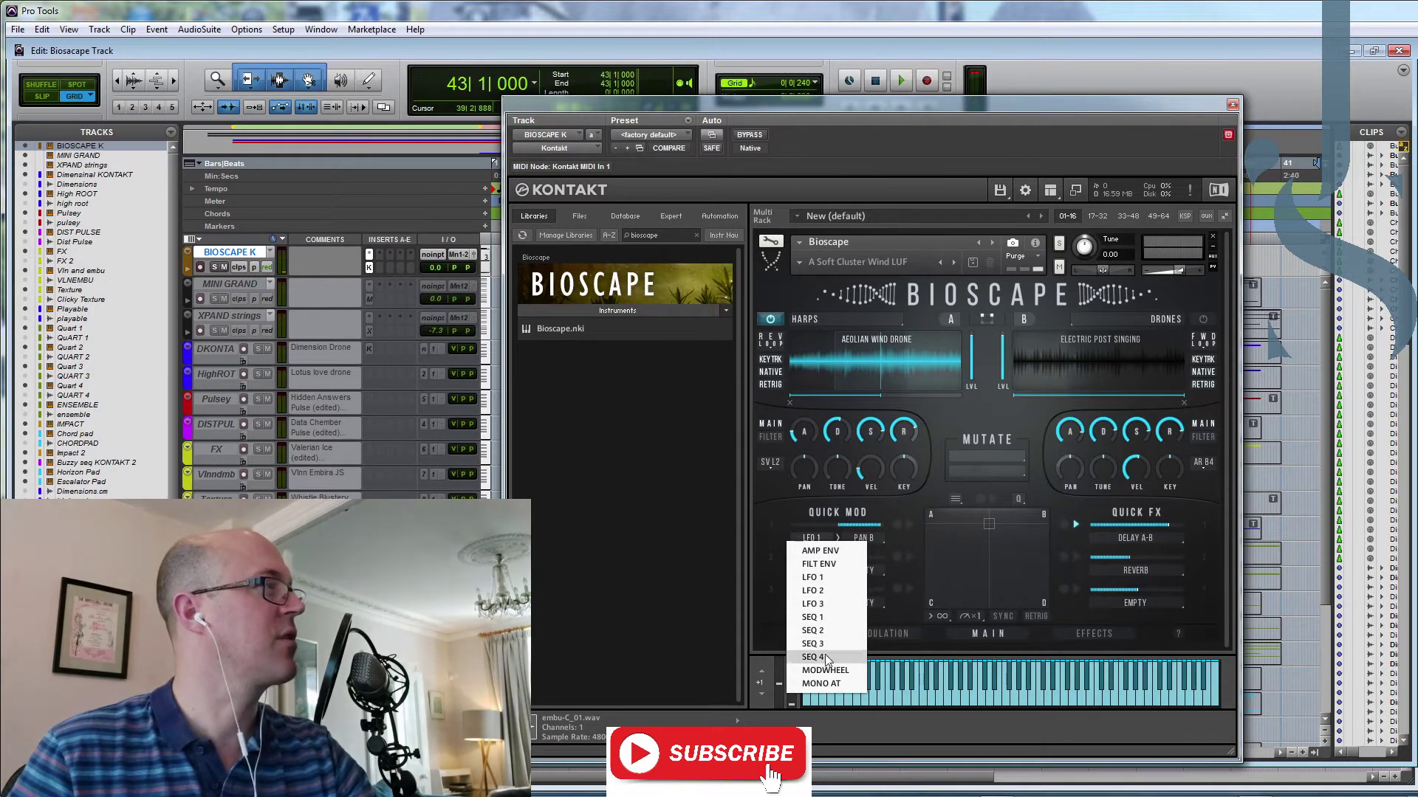
click(868, 539)
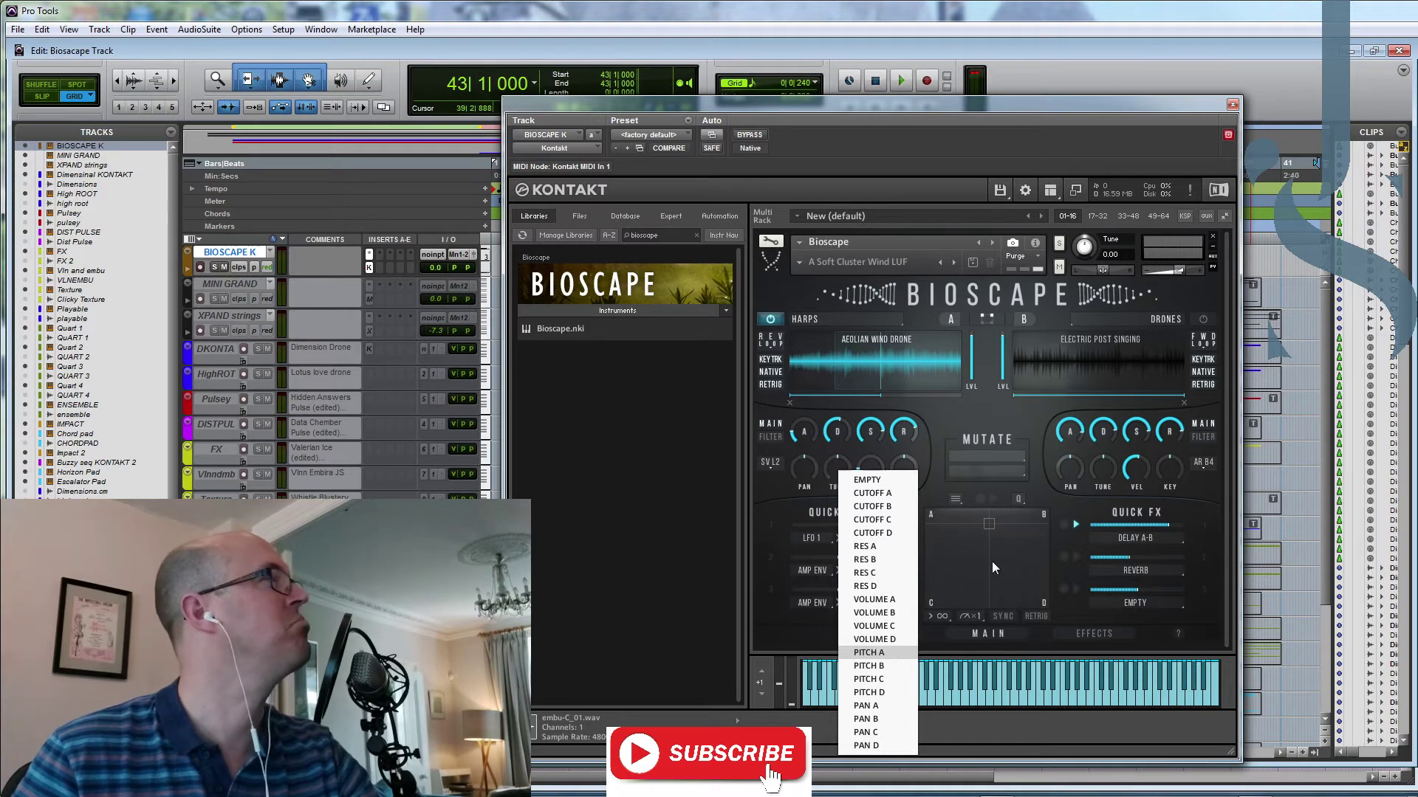
click(880, 653)
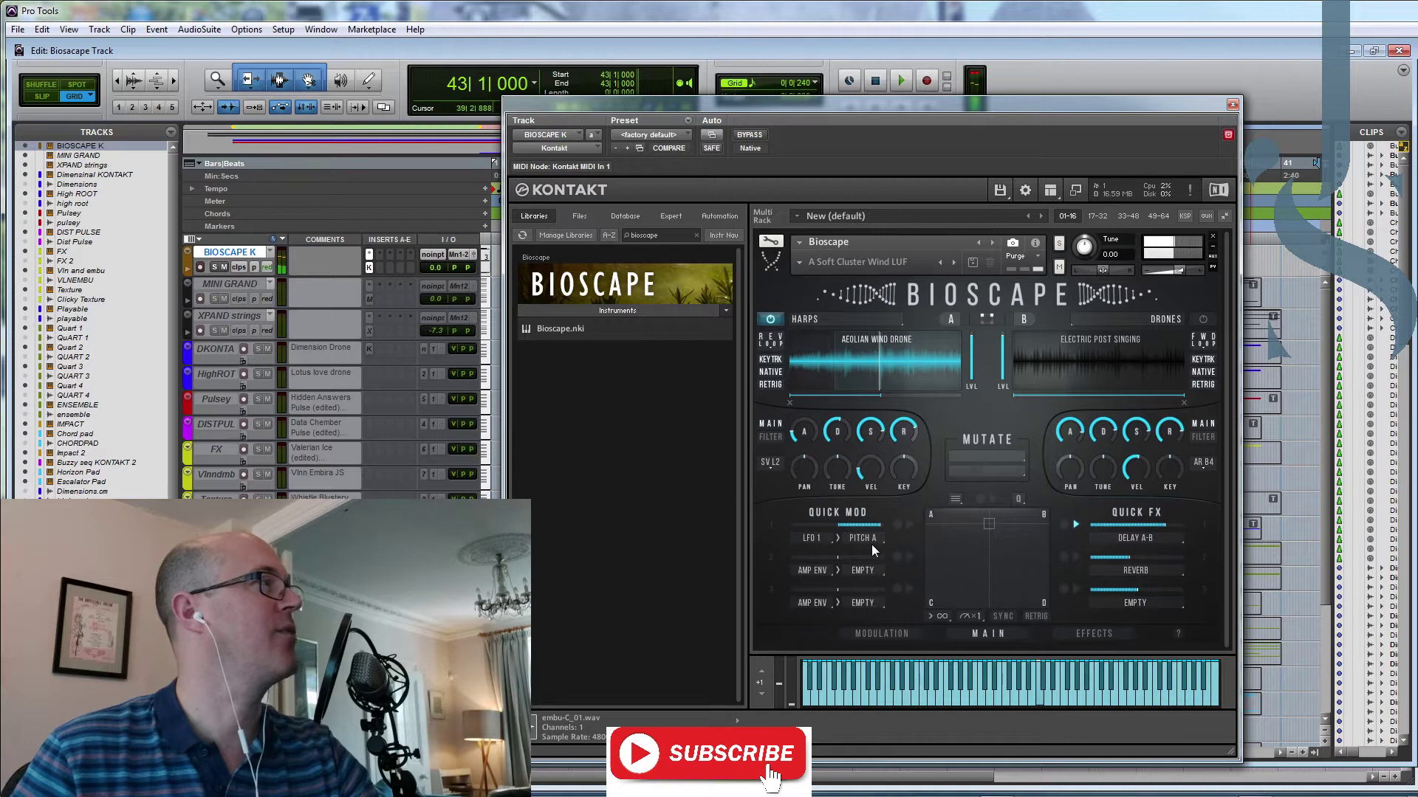
Step: Set LFO 1's rate to about 1.8 Hz and return to the main page
click(883, 633)
mouse_move(825, 537)
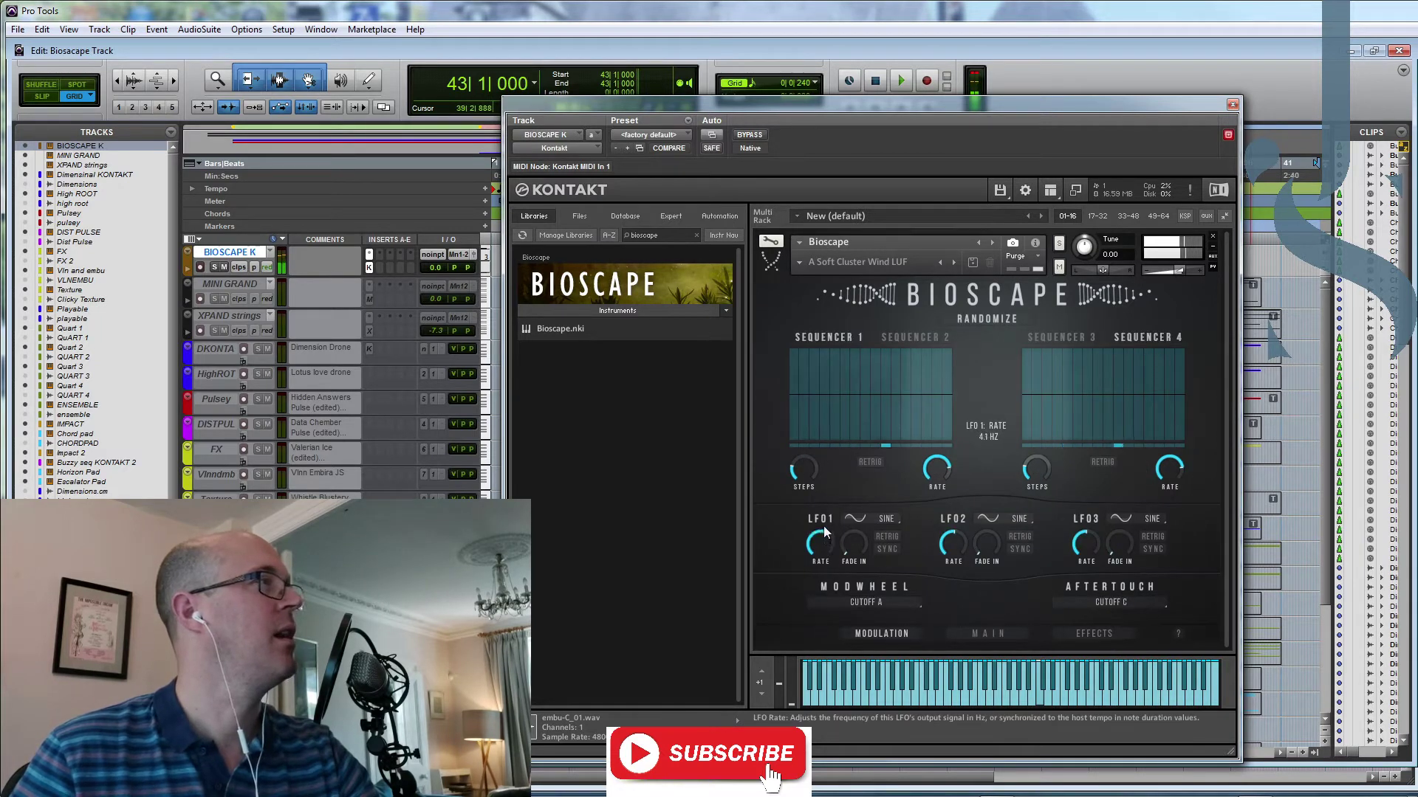
drag(824, 531, 824, 544)
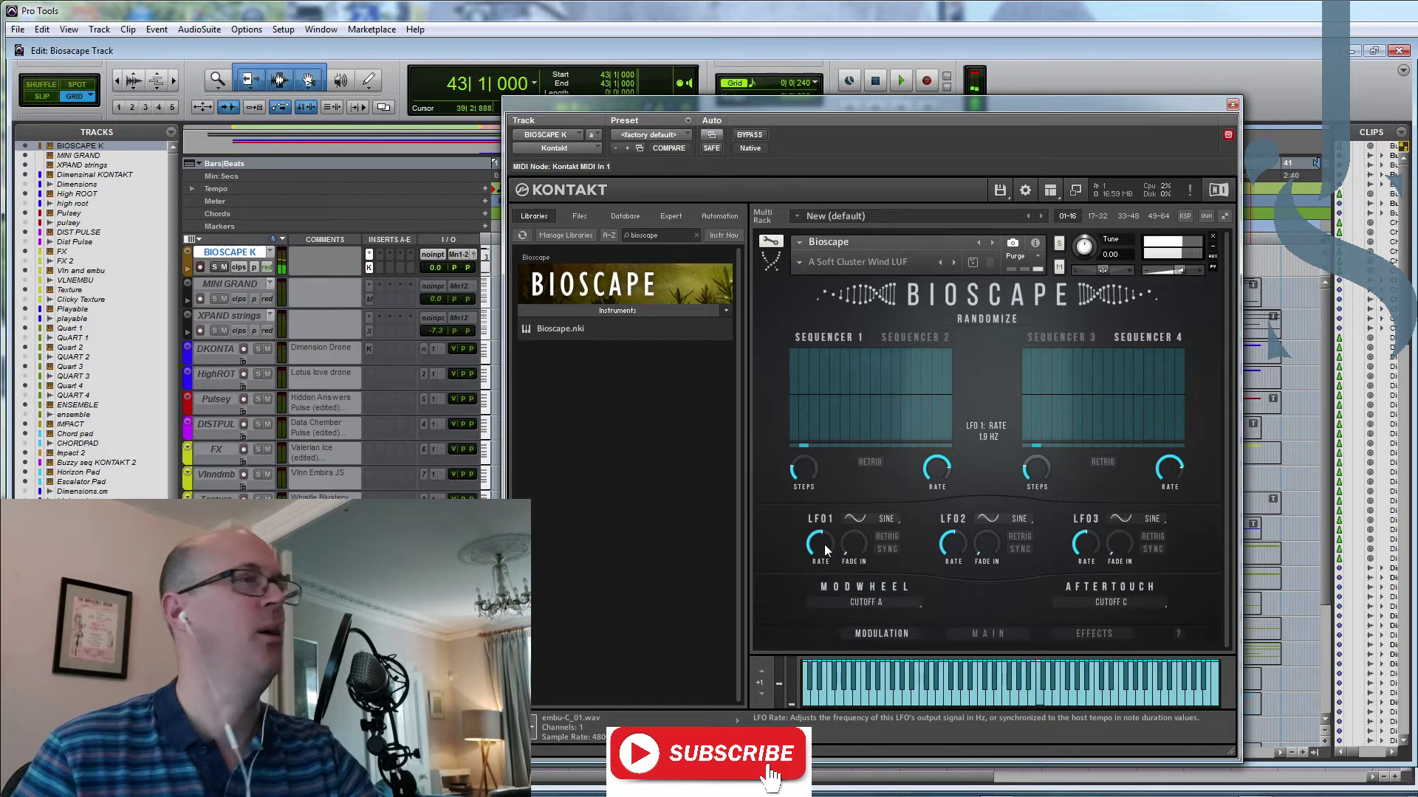
click(989, 633)
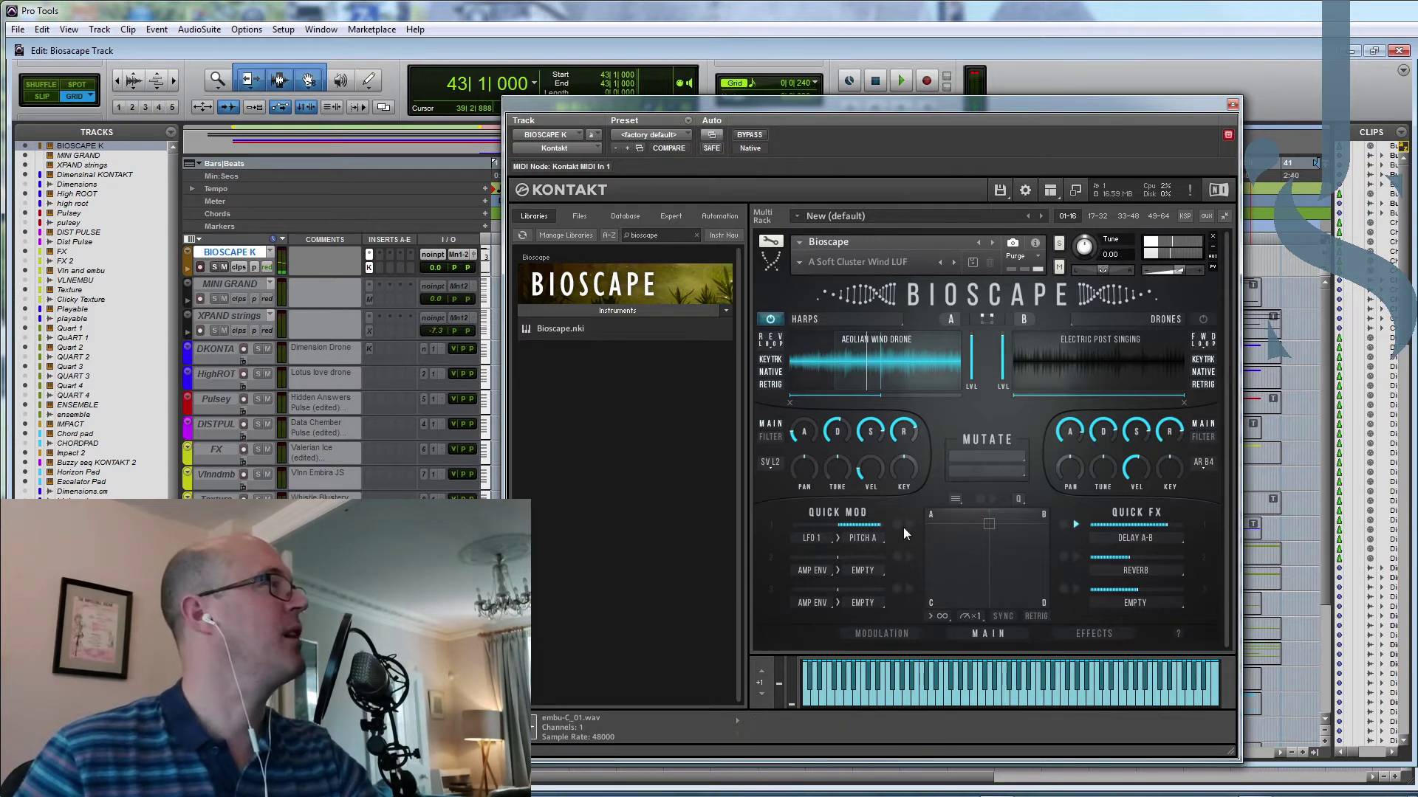
Step: Record a movement of the first Quick Mod slot's modulation amount and play it back
right_click(846, 529)
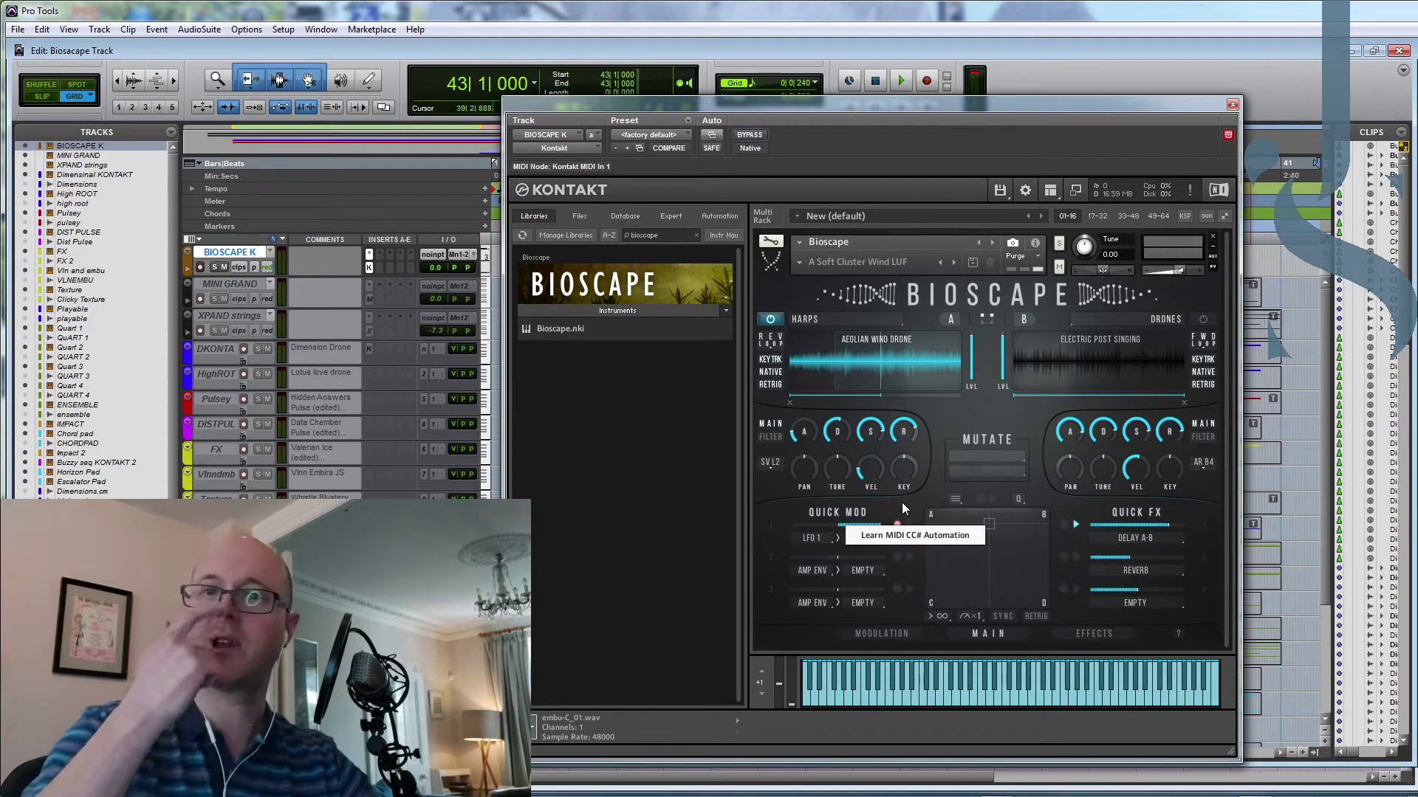
click(894, 506)
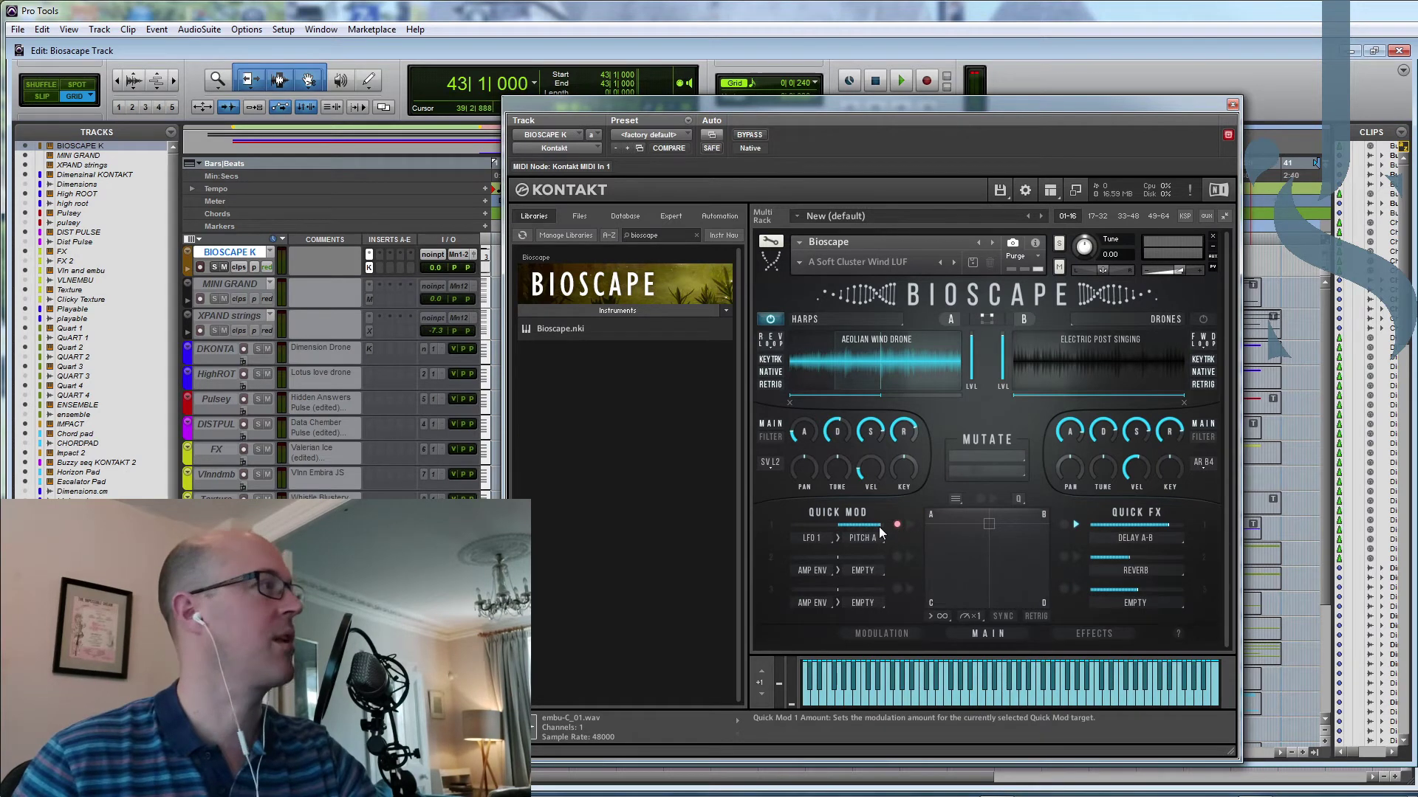
mouse_move(878, 525)
mouse_down()
mouse_move(741, 520)
mouse_move(894, 525)
mouse_up()
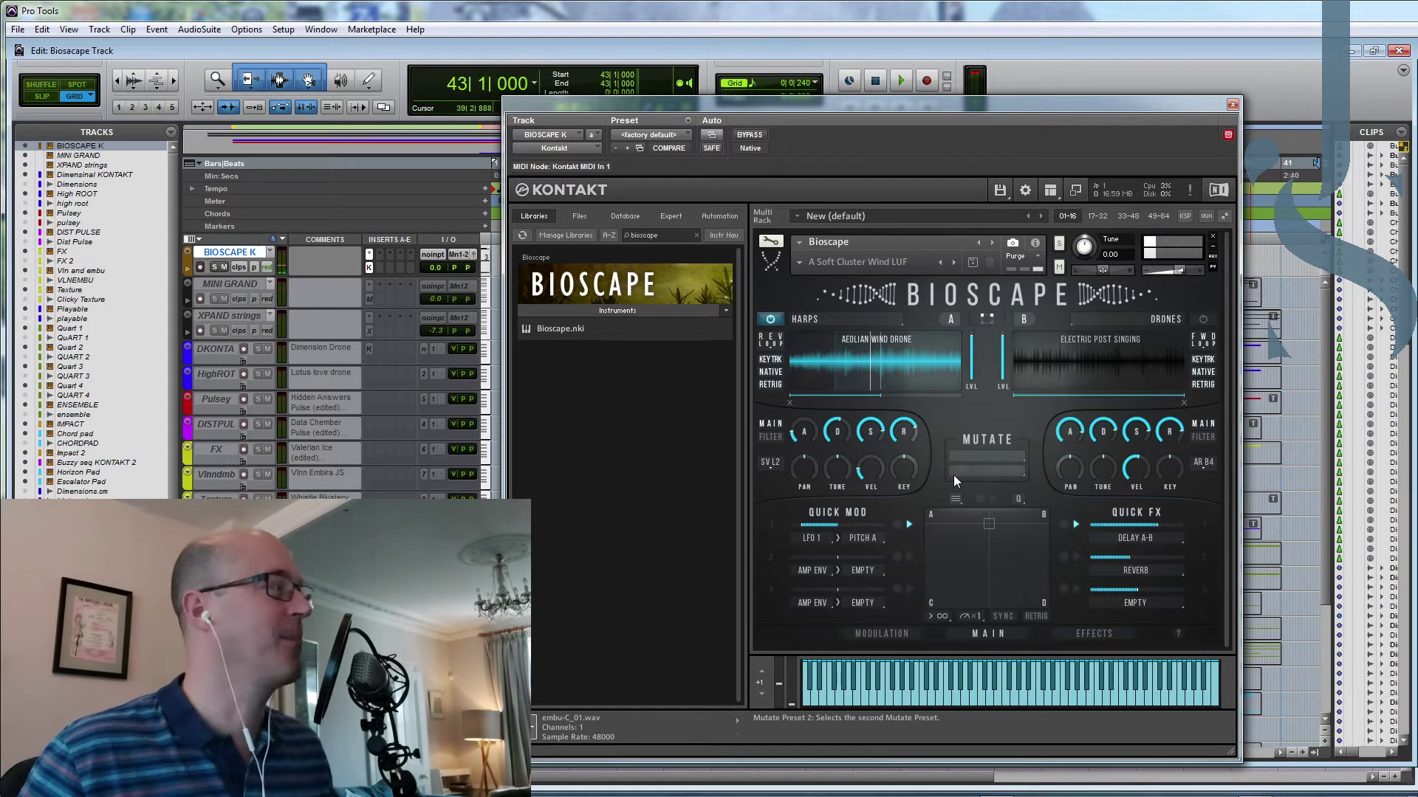
Step: Save the current Bioscape sound as a new snapshot named "wow wow JS"
click(972, 262)
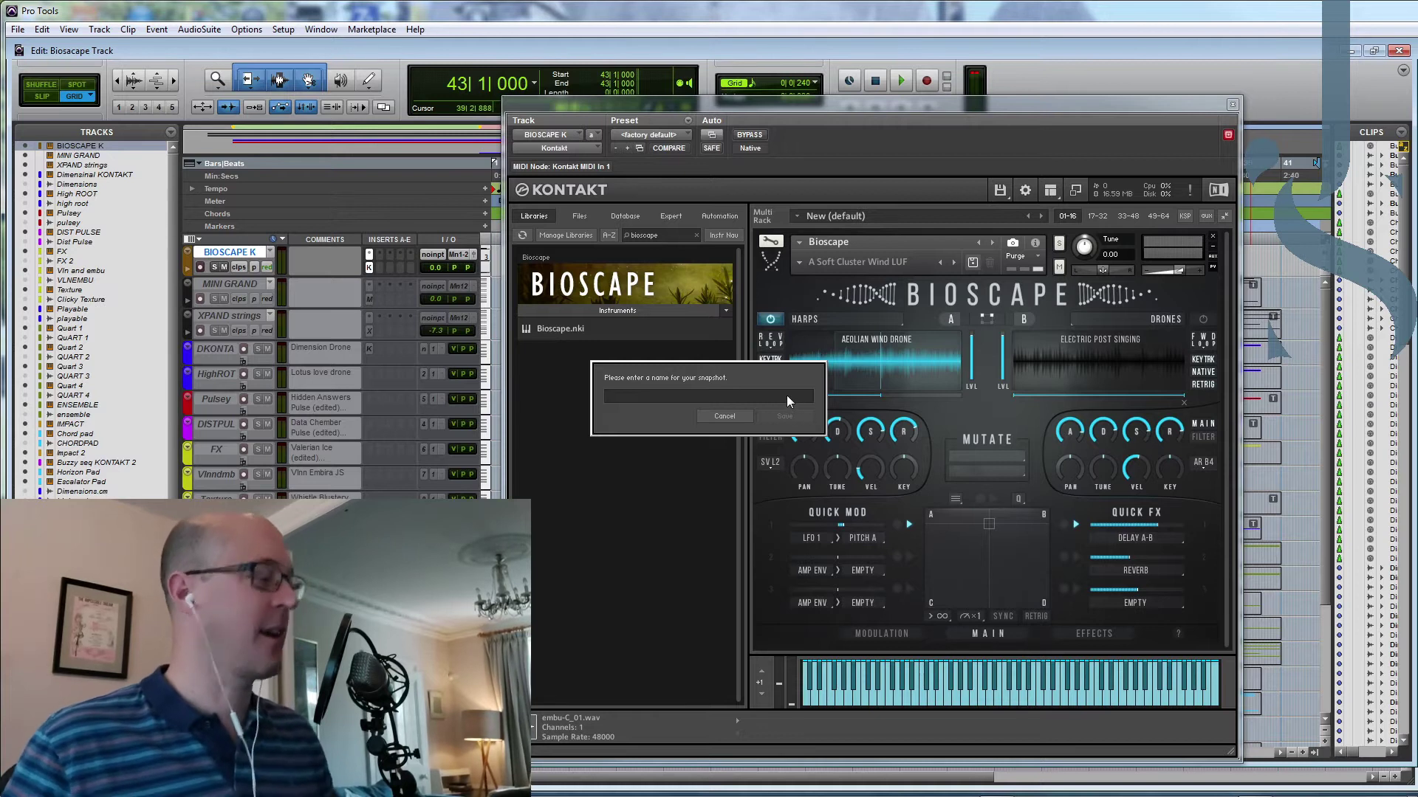
text(wow w)
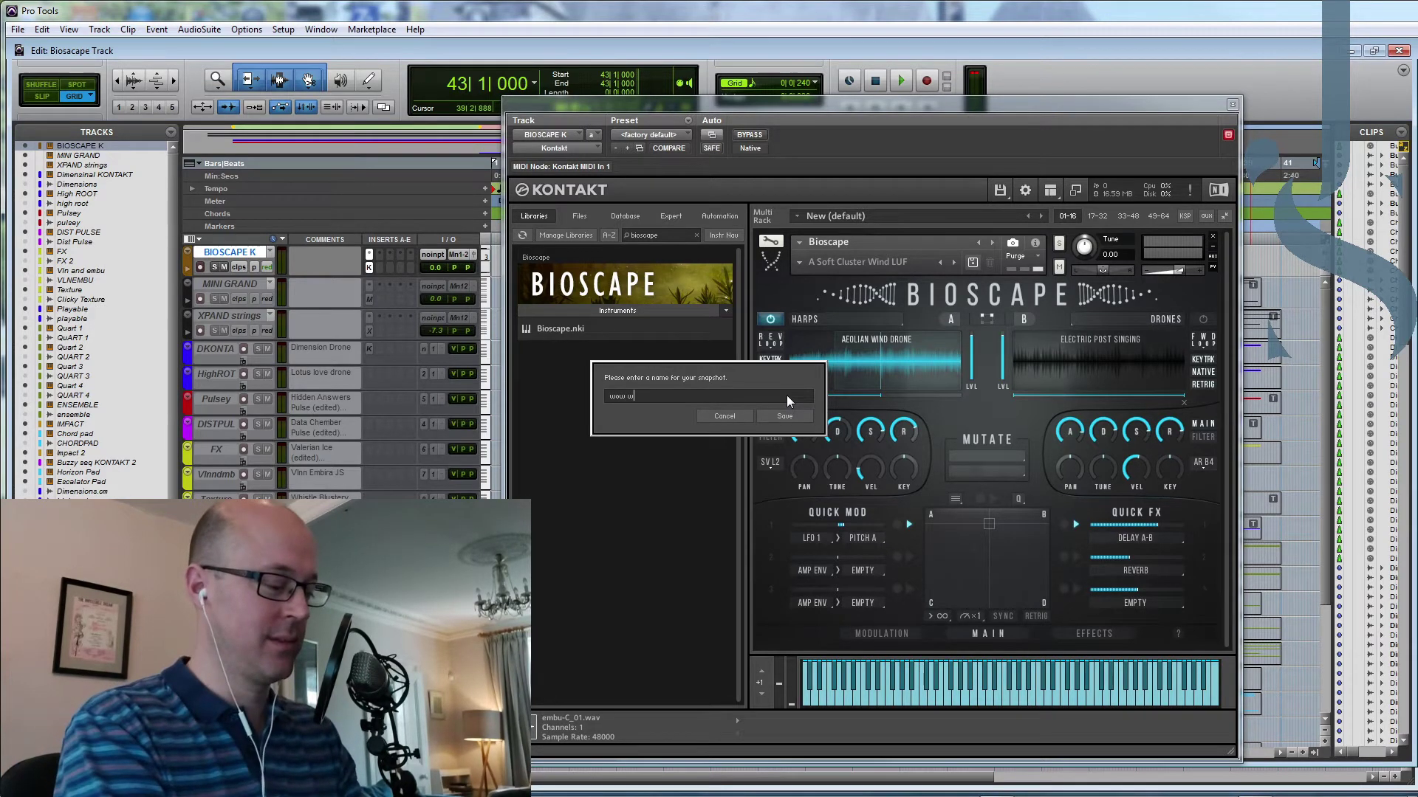
text(ow JS)
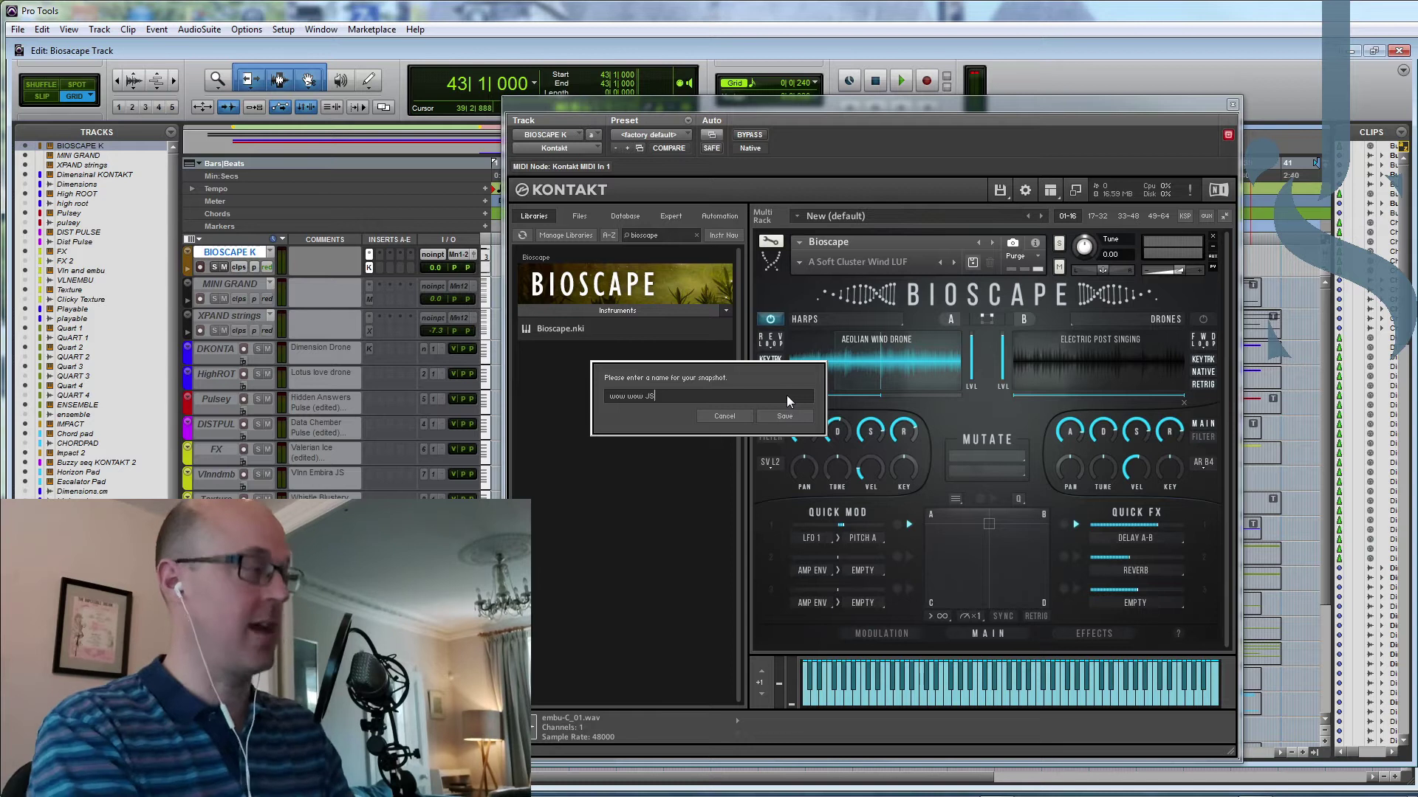
click(782, 414)
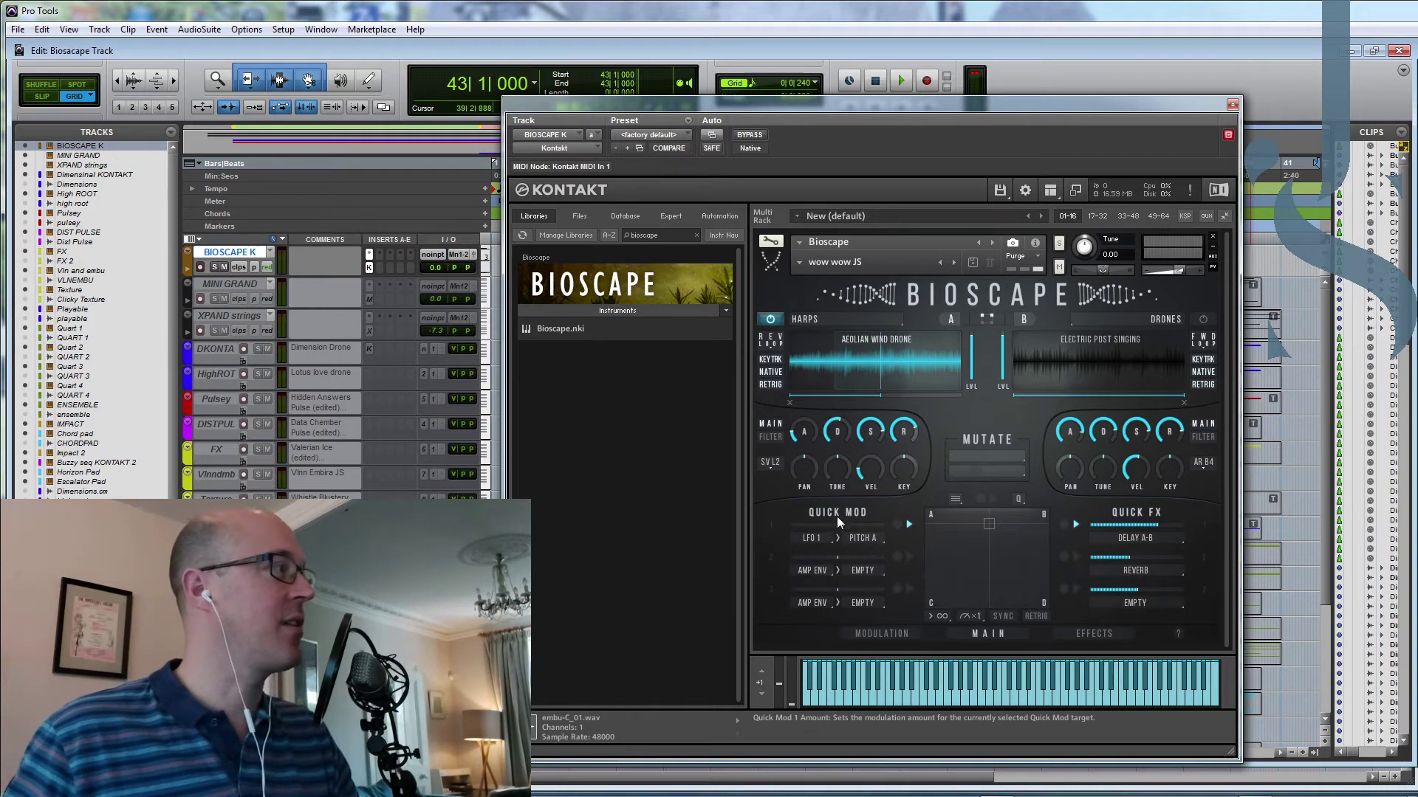
Step: Try Sequencer 1 on the modulation page with 6 steps, and settle on about 12 steps at a 1/16 rate
click(893, 635)
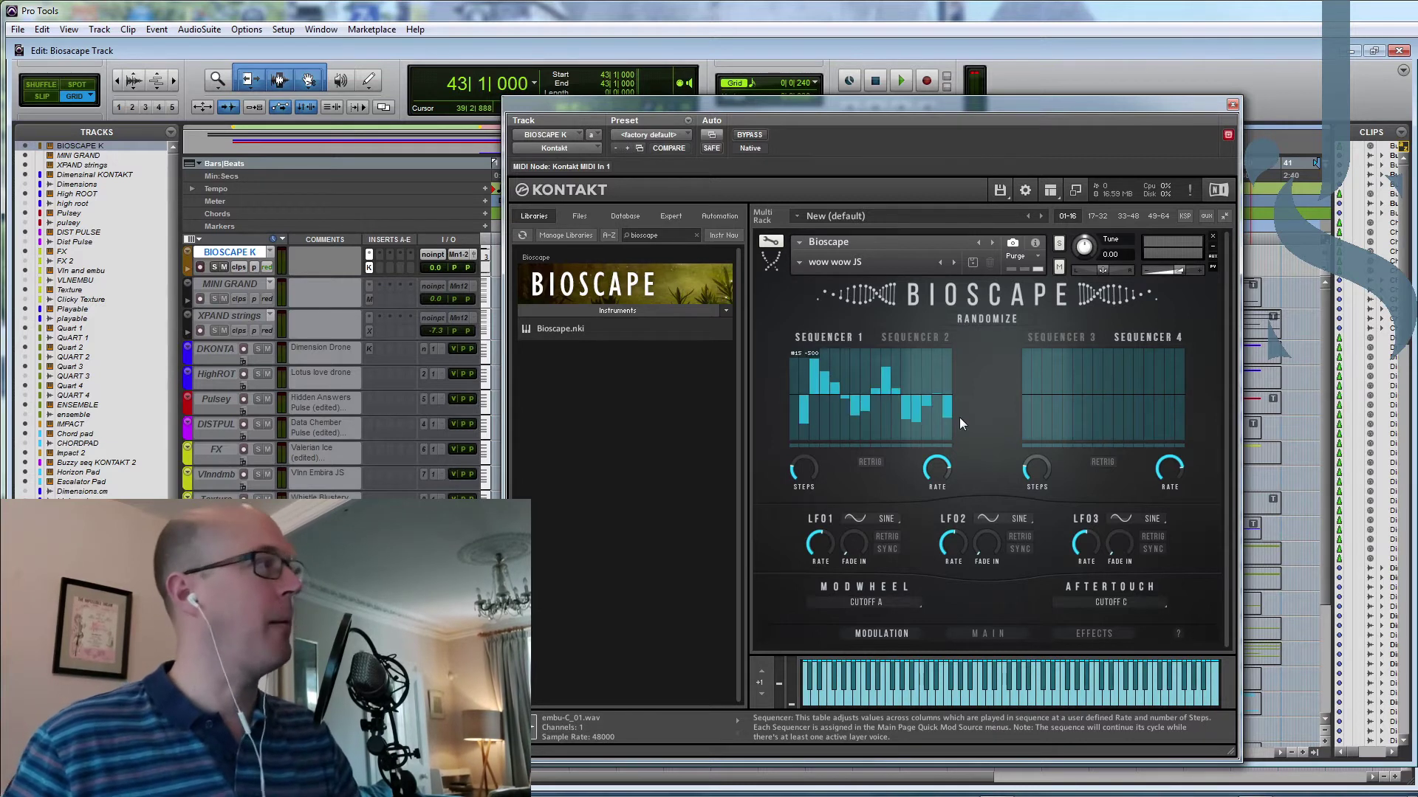
mouse_move(805, 468)
mouse_down()
mouse_move(808, 453)
mouse_move(808, 477)
mouse_up()
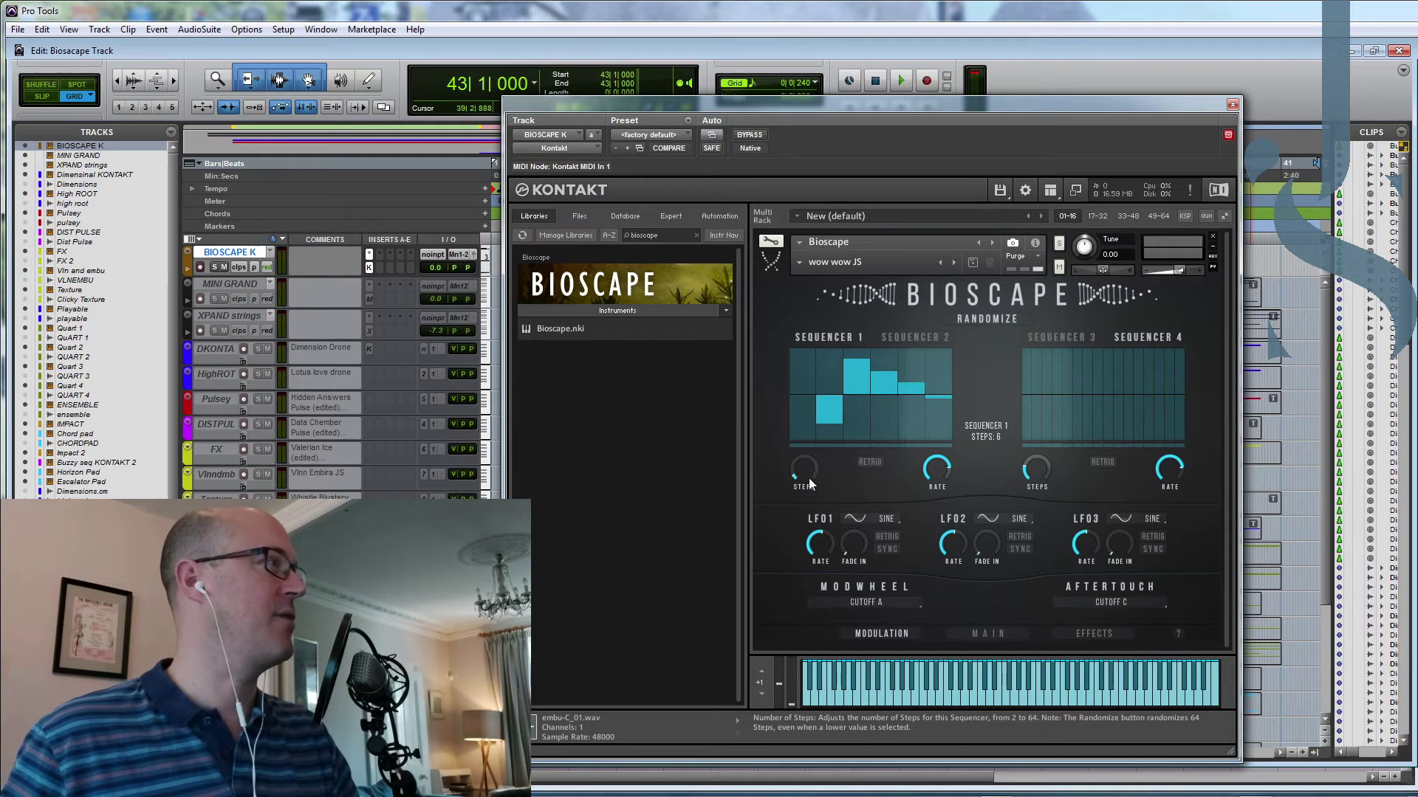
scroll(940, 472, down, 1)
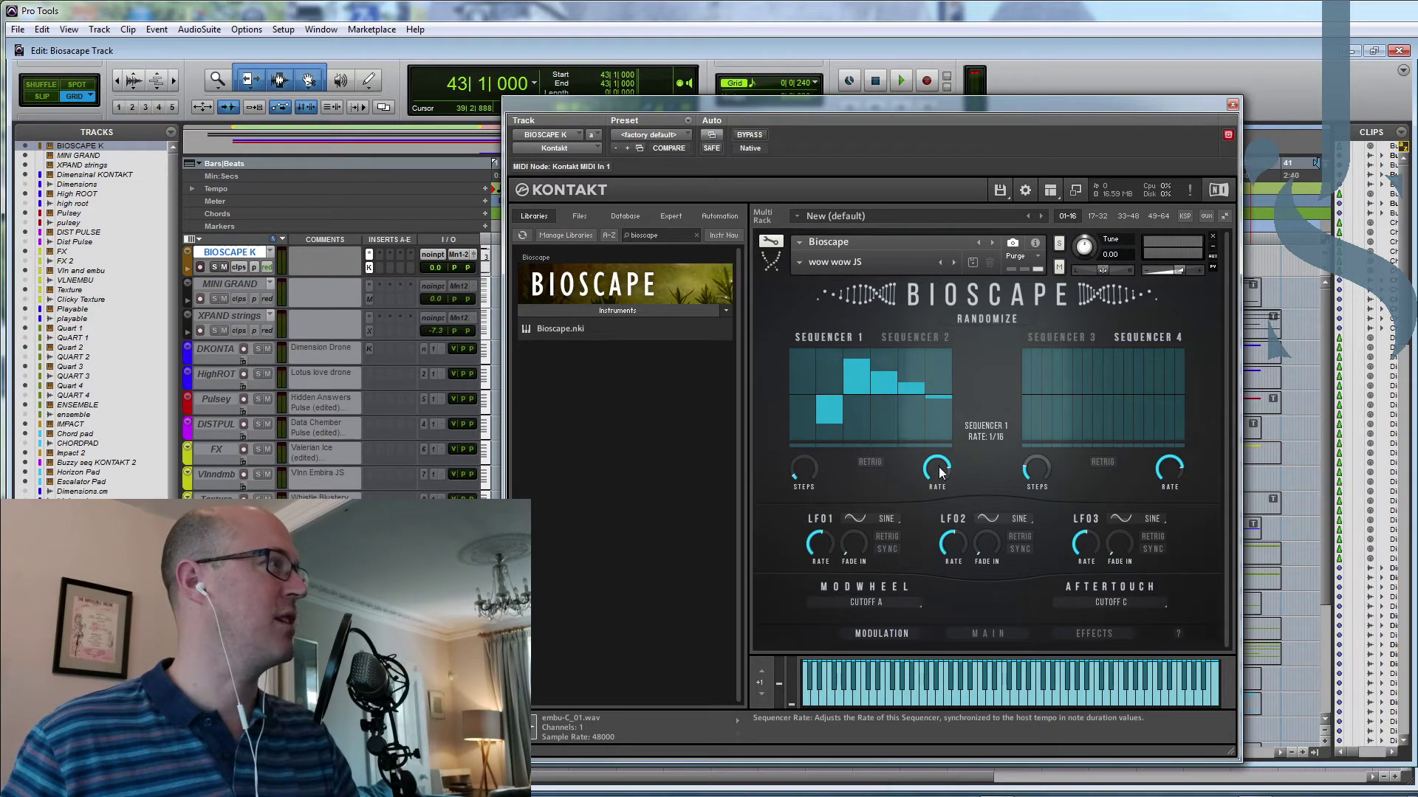
mouse_move(808, 467)
mouse_down()
mouse_move(804, 479)
mouse_move(805, 466)
mouse_up()
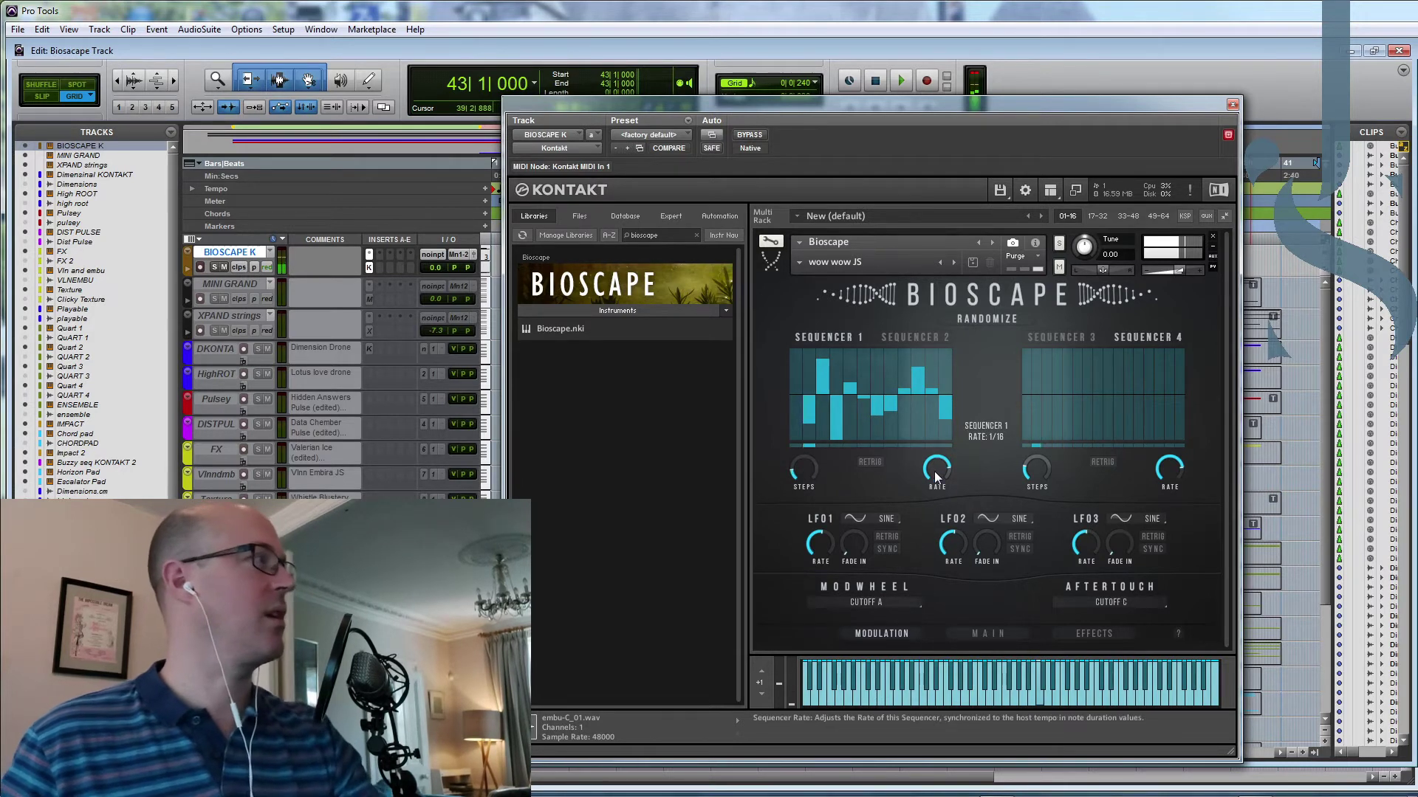
Step: Assign SEQ 1 to modulate Volume A in the second Quick Mod slot on the main page
click(988, 633)
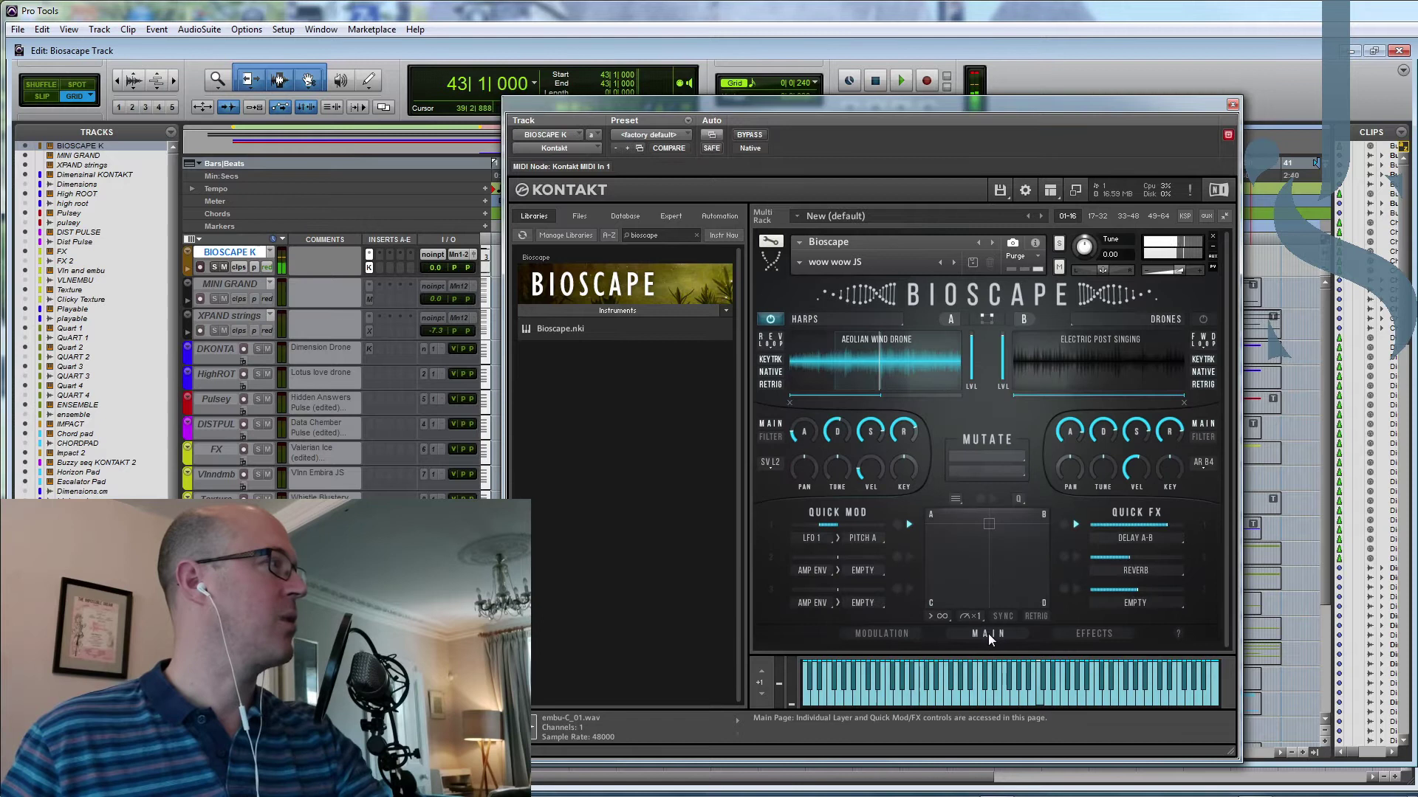
click(818, 570)
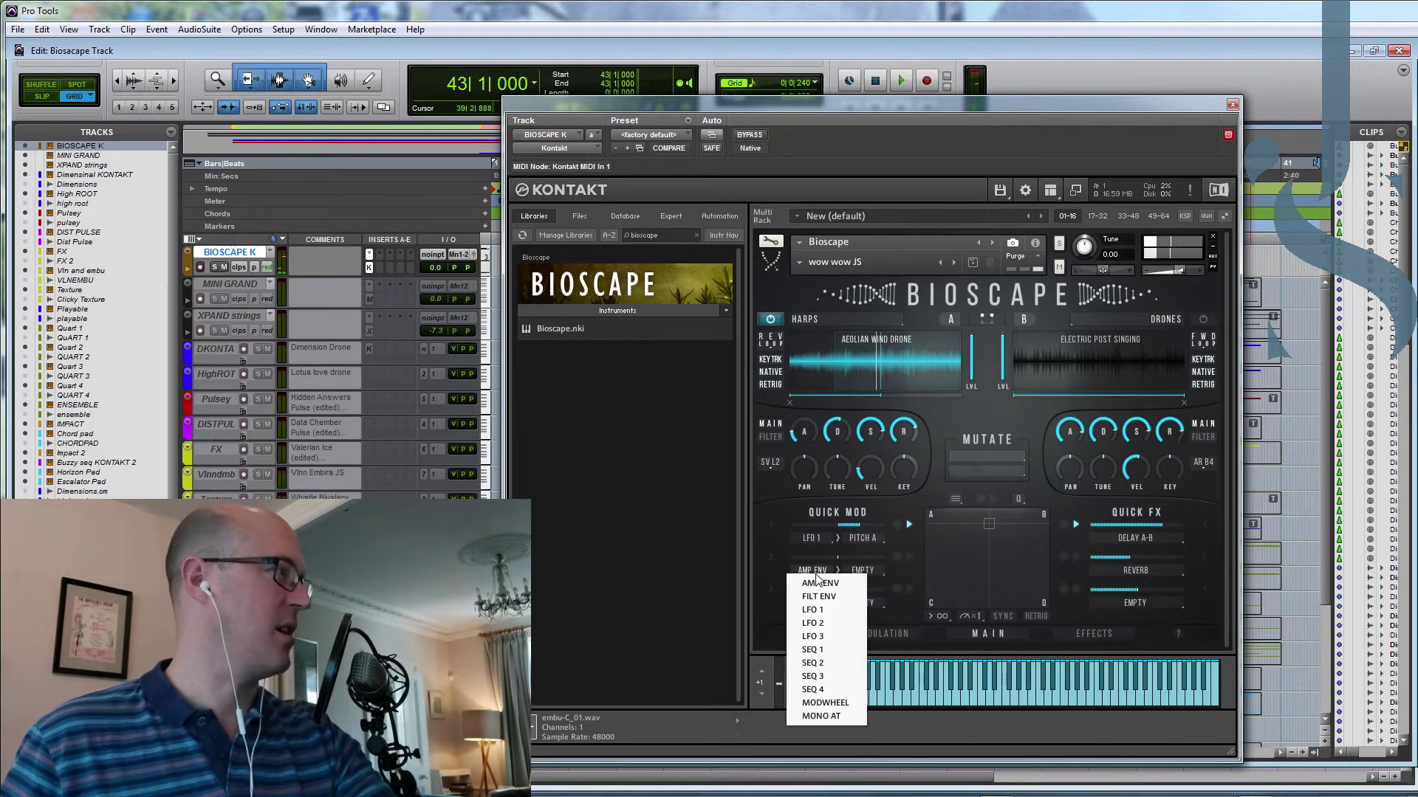
click(812, 650)
click(864, 573)
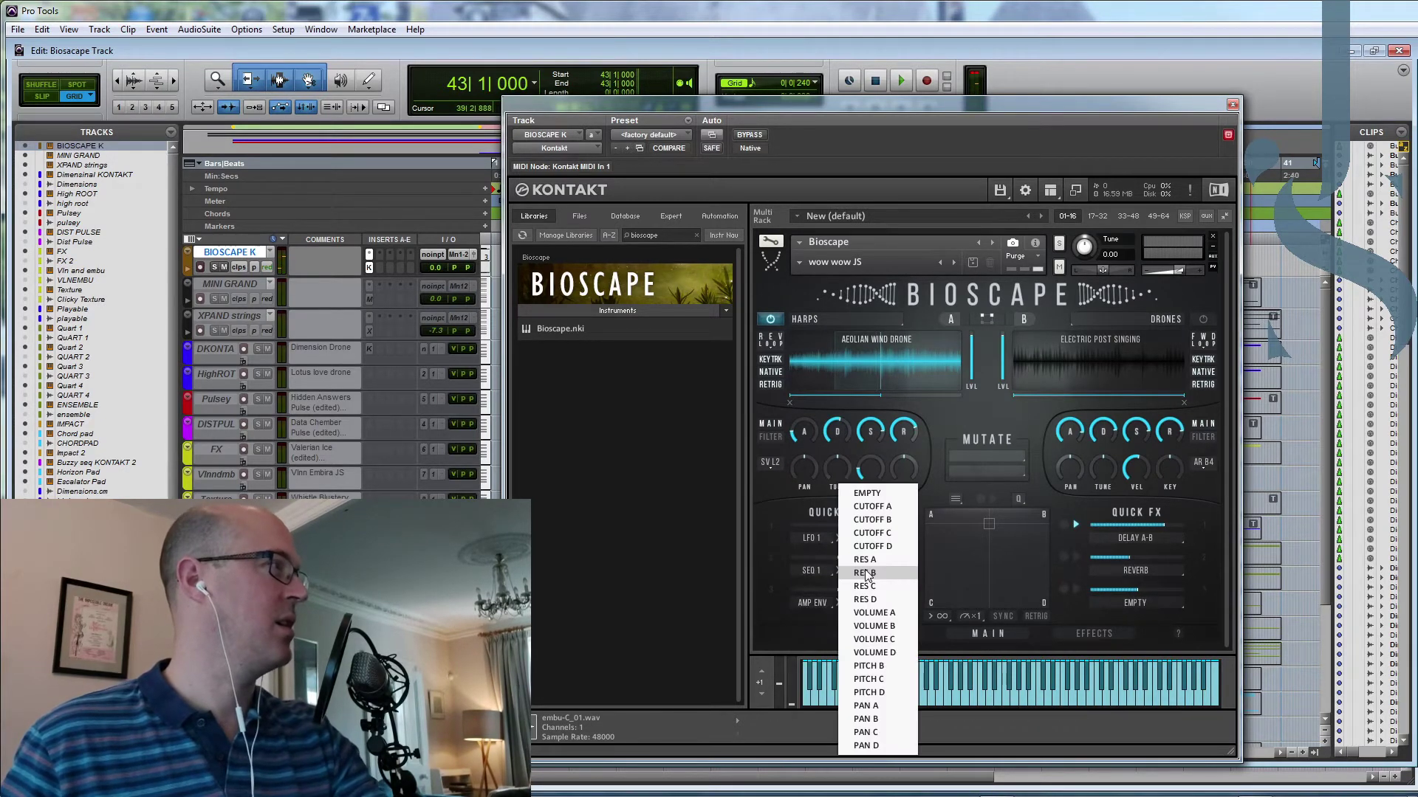
click(874, 612)
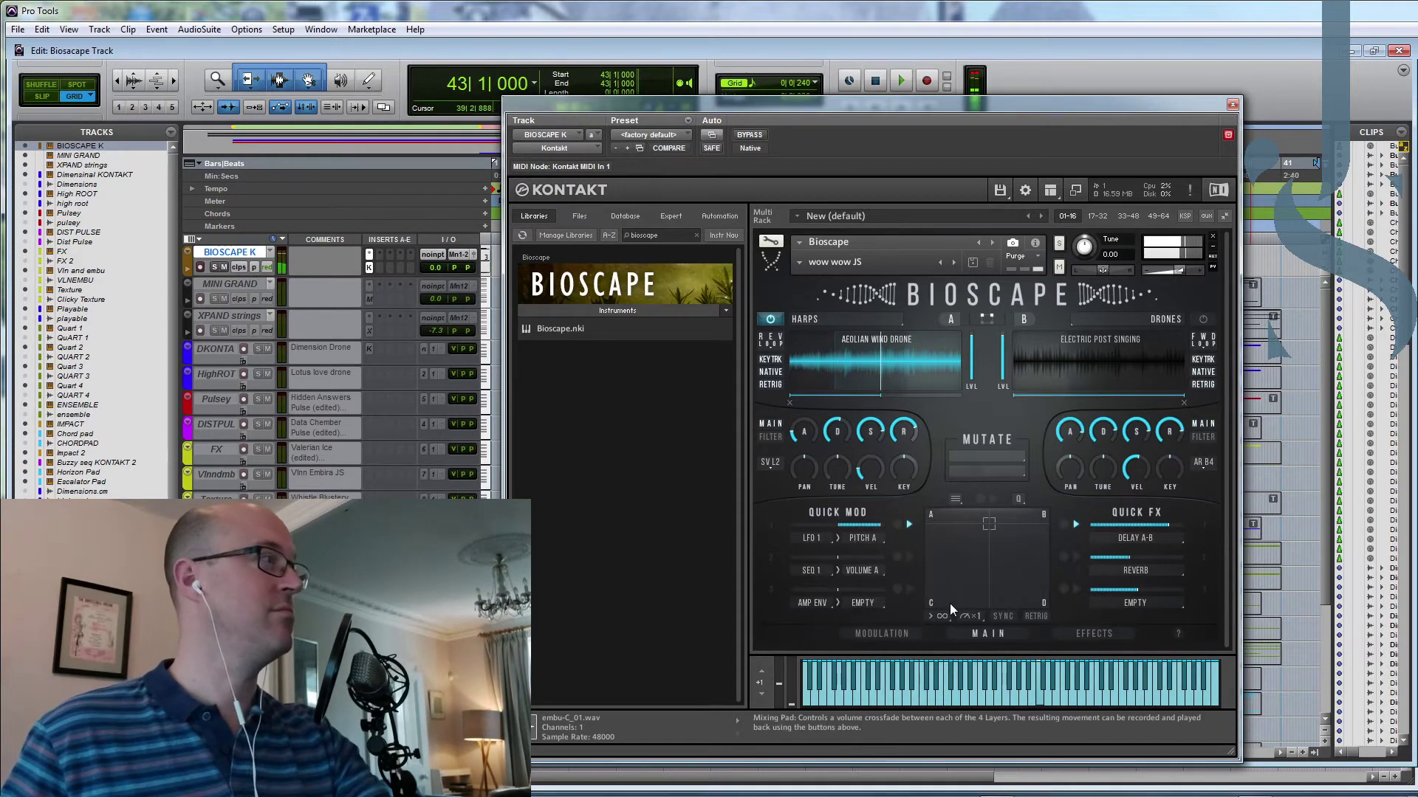
Step: Redraw most of Sequencer 1's steps as alternating full-height positive and negative bars
click(895, 632)
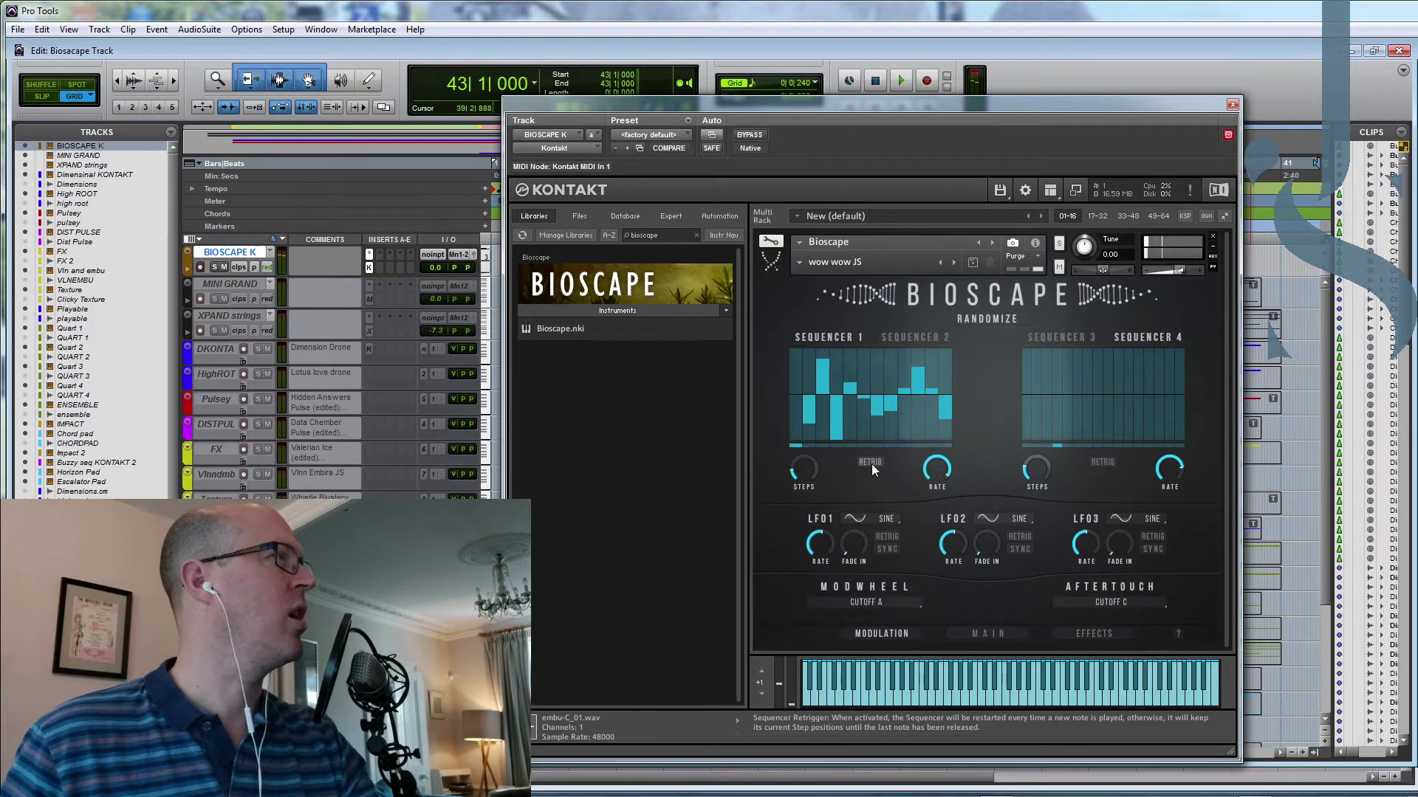
mouse_move(861, 401)
mouse_down()
mouse_move(875, 434)
mouse_move(880, 384)
mouse_move(894, 457)
mouse_move(905, 382)
mouse_up()
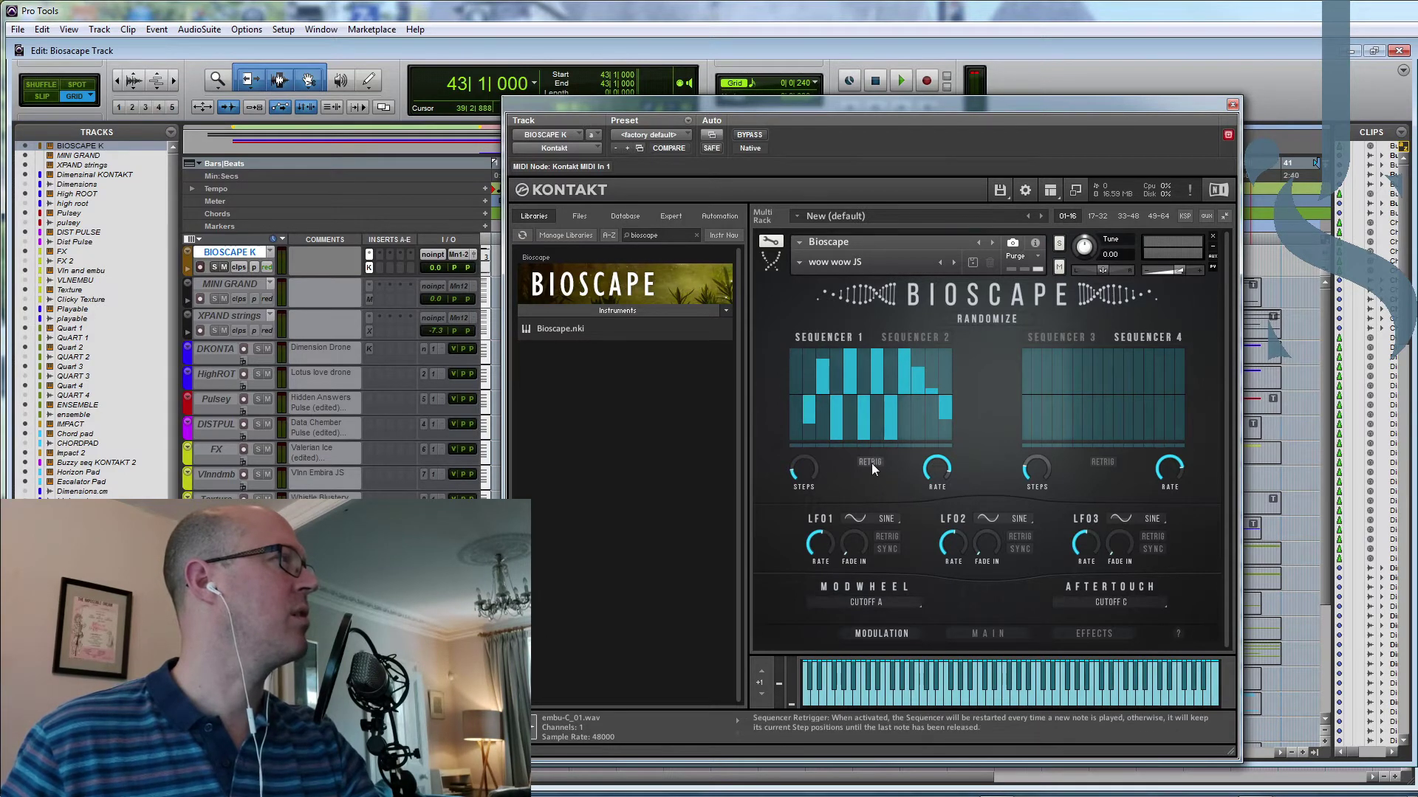
mouse_move(901, 413)
mouse_down()
mouse_move(916, 370)
mouse_move(933, 391)
mouse_move(926, 409)
mouse_up()
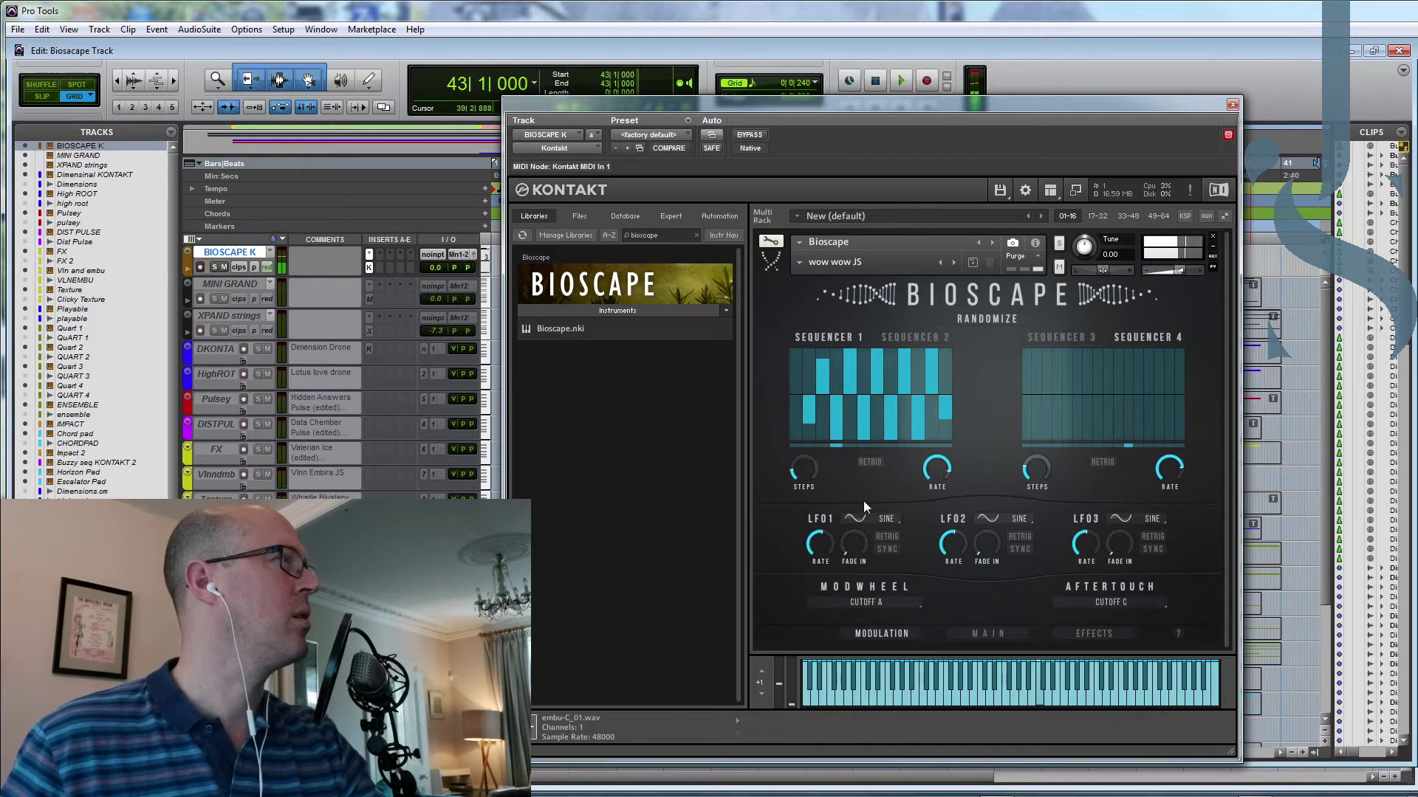
Step: Set the second Quick Mod slot's amount to about 96% and recheck Sequencer 1 before returning to the main page
click(986, 632)
drag(836, 556, 894, 559)
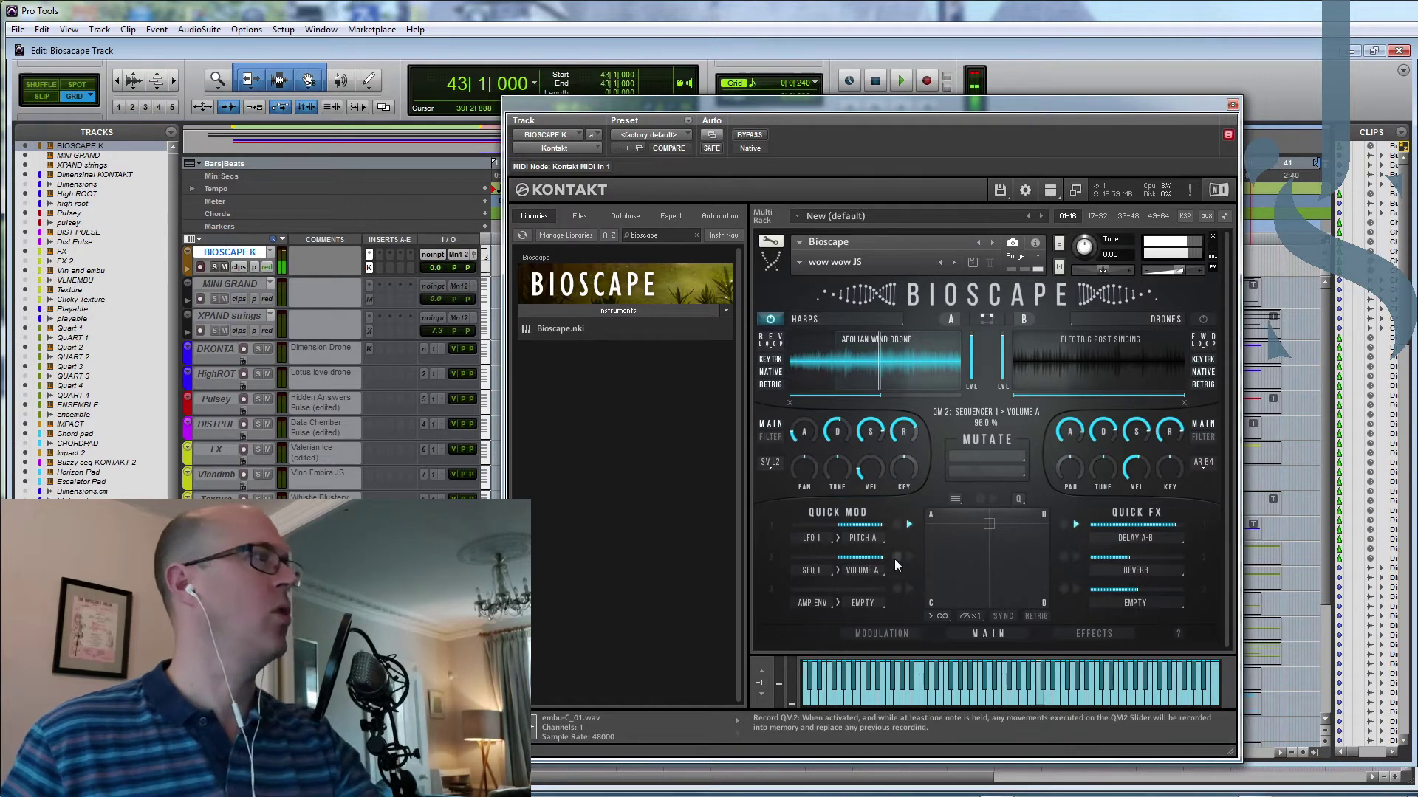
click(899, 631)
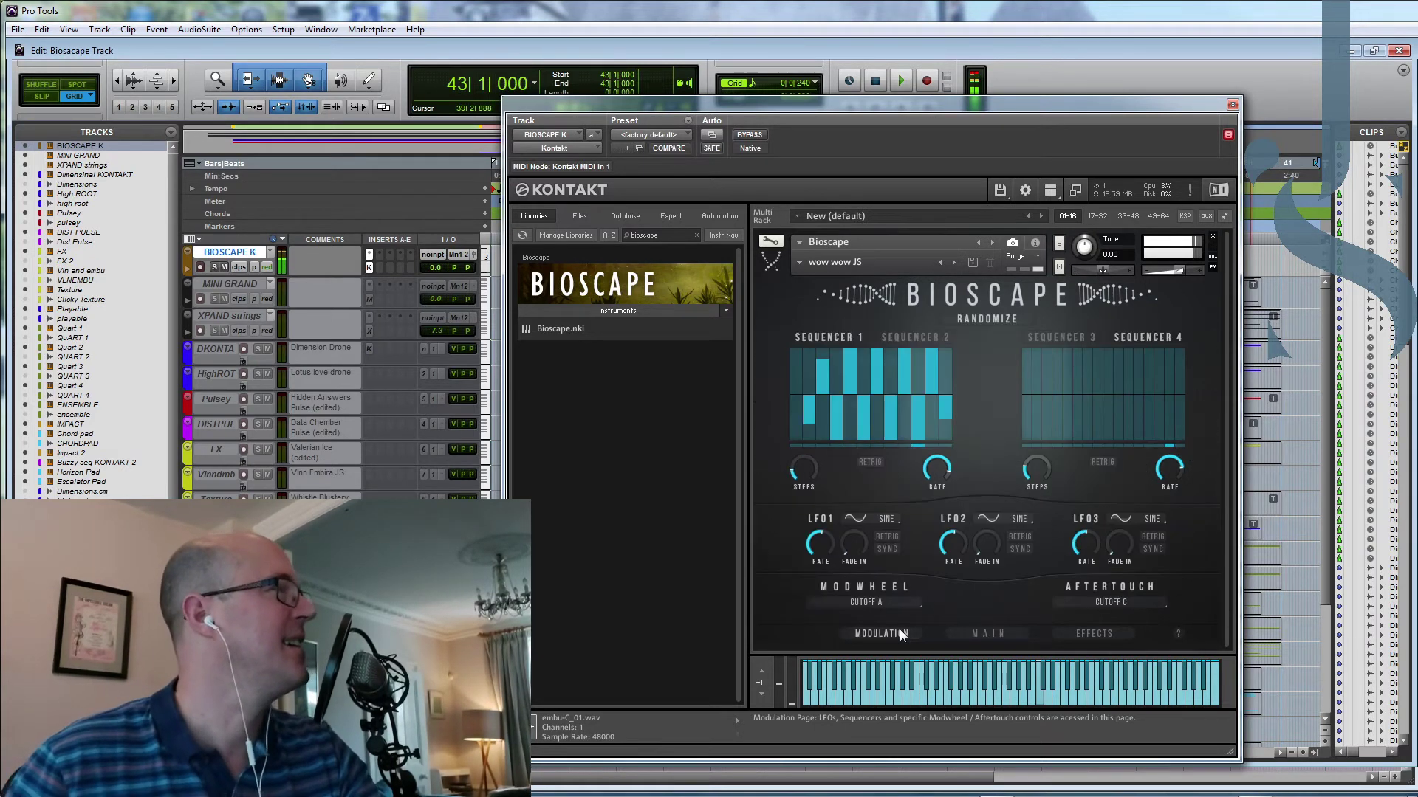
click(966, 634)
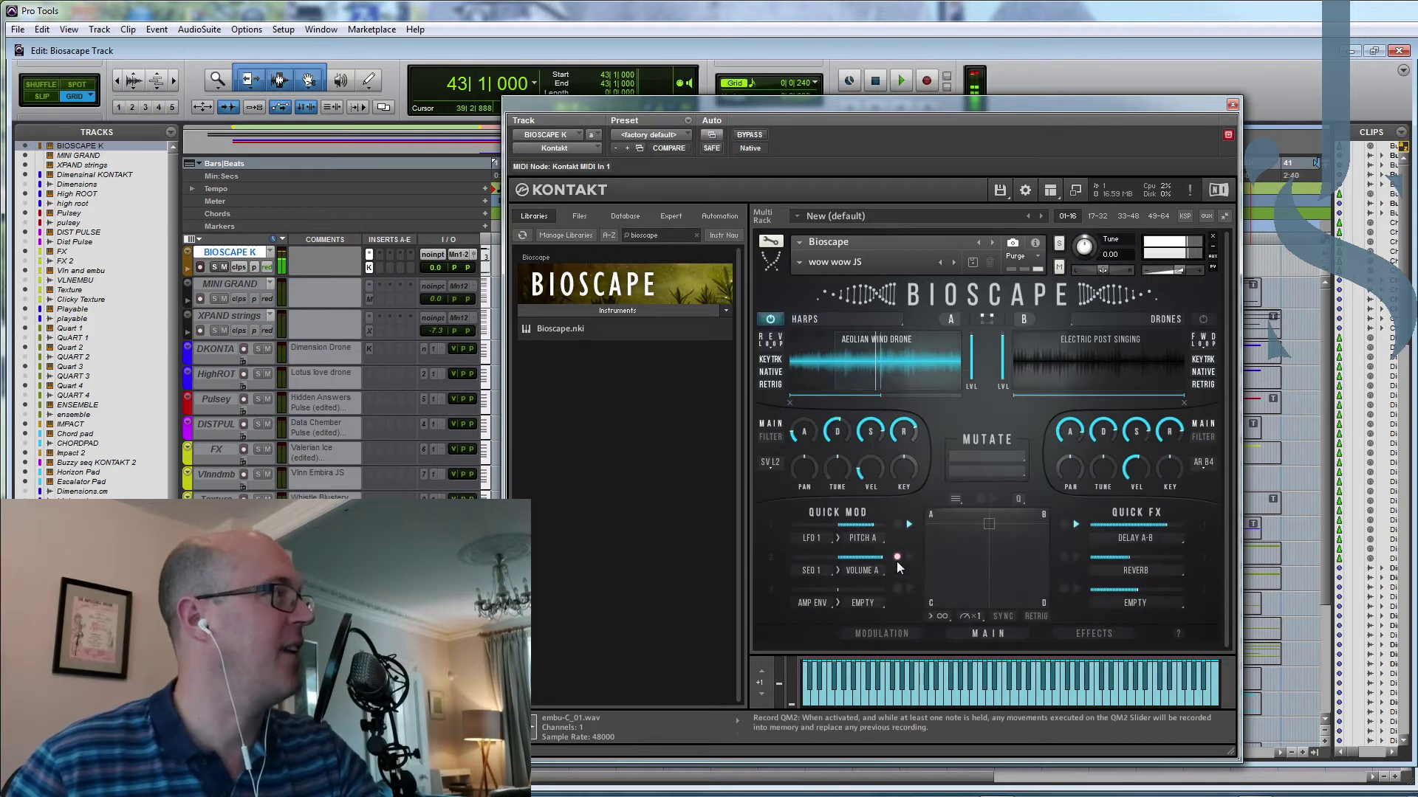
Step: Record a movement of the second Quick Mod slot's amount between its extremes and play it back
drag(883, 560, 747, 564)
drag(889, 568, 834, 567)
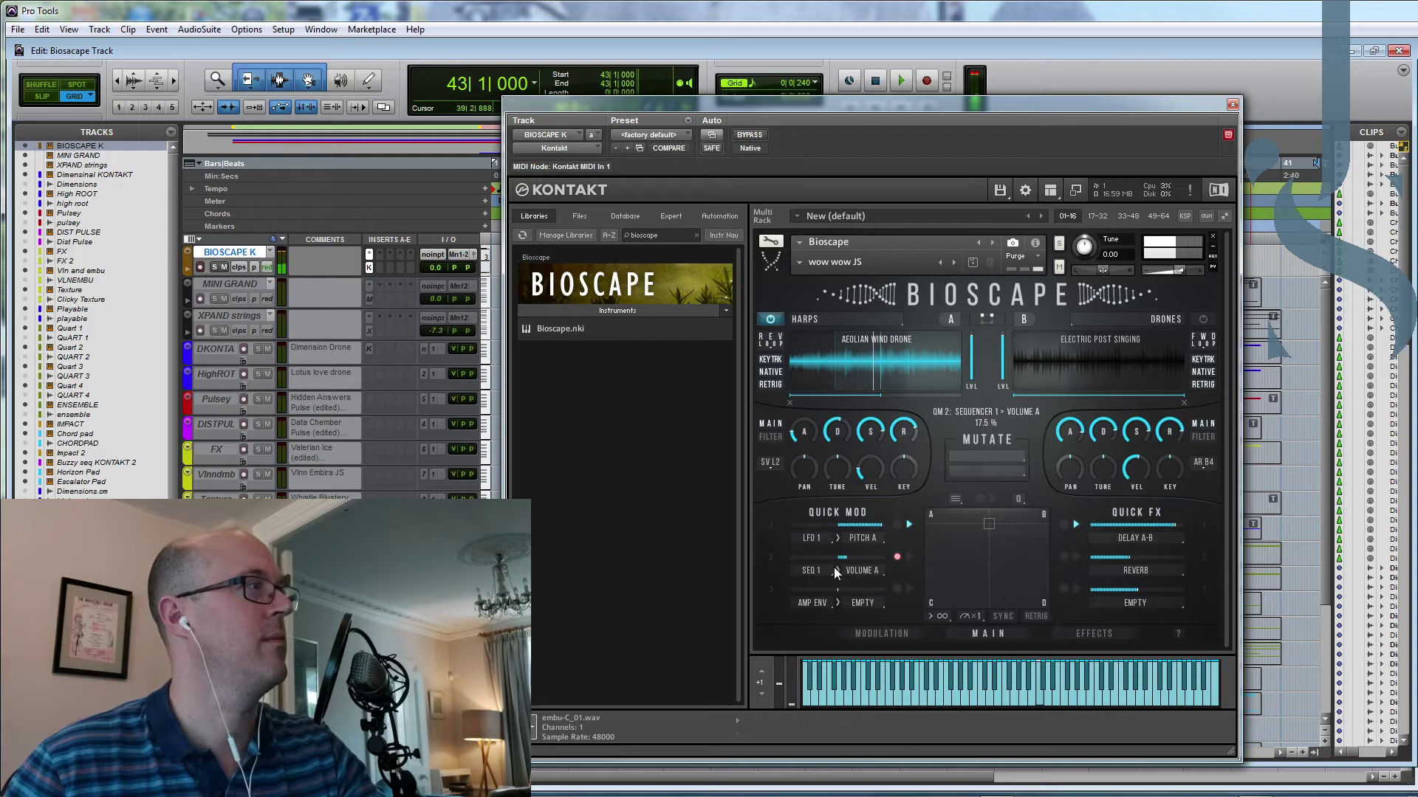
click(896, 557)
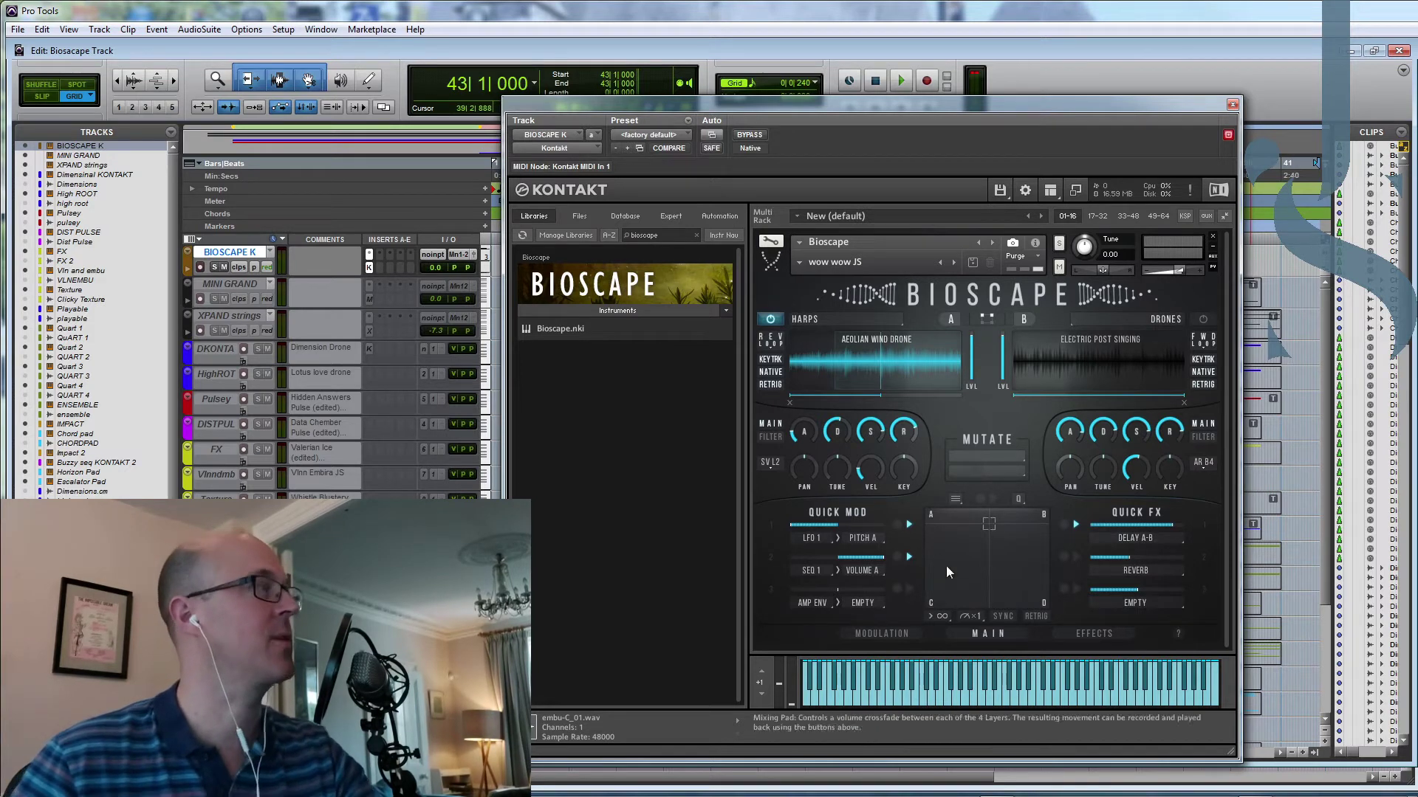
Step: On the effects page, view both layer pairs and switch the global reverb on for layers A-B only
click(1111, 635)
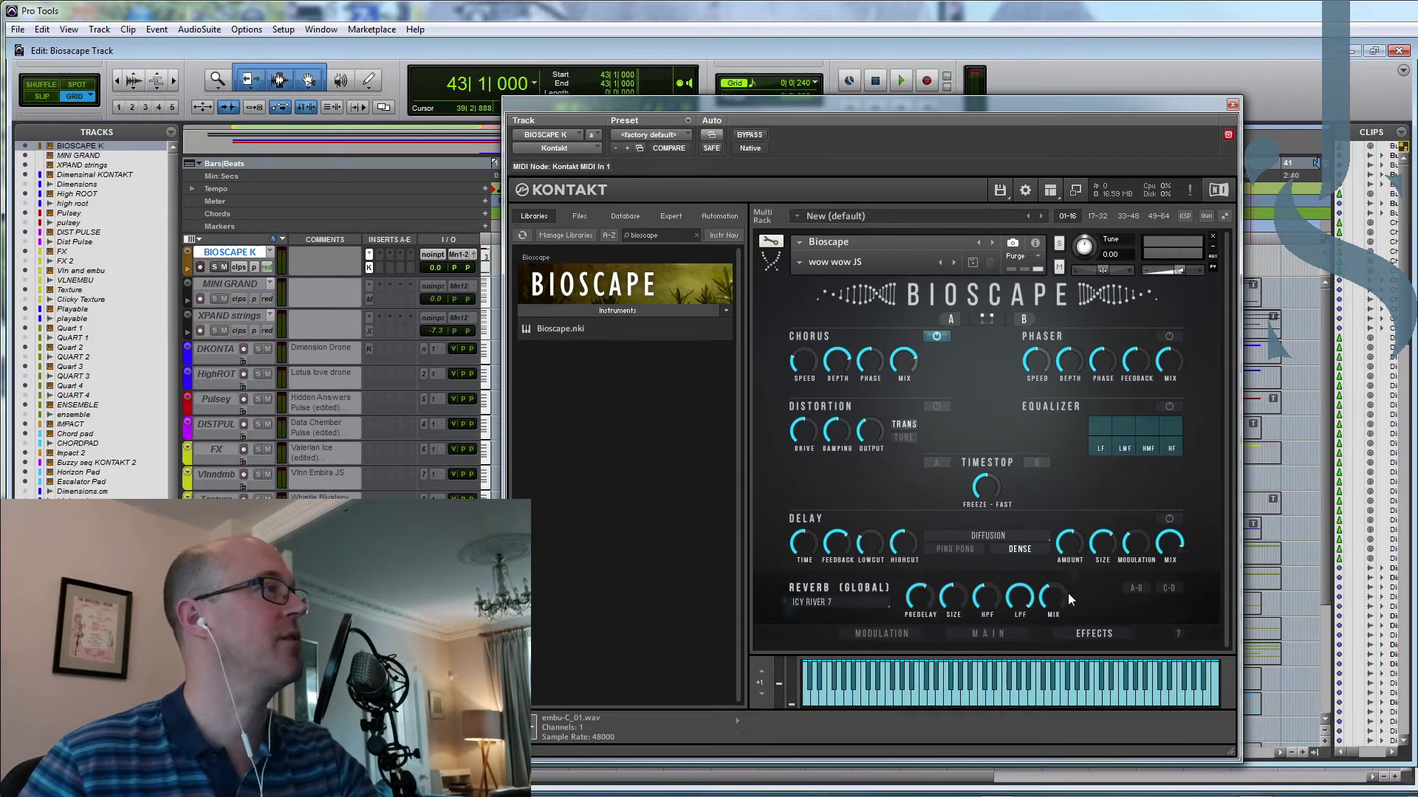
click(988, 319)
click(990, 321)
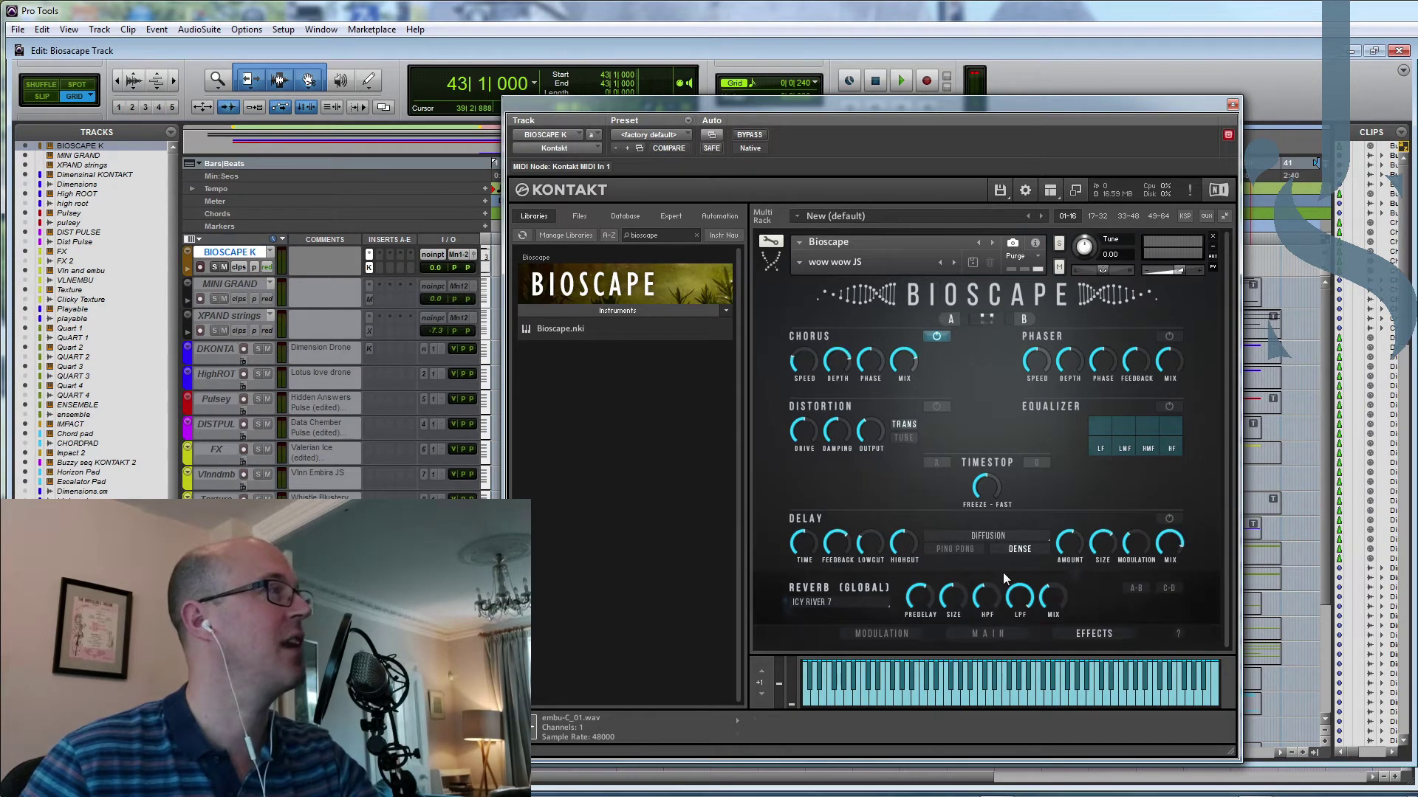
click(1165, 588)
click(1137, 589)
click(1168, 587)
click(1138, 589)
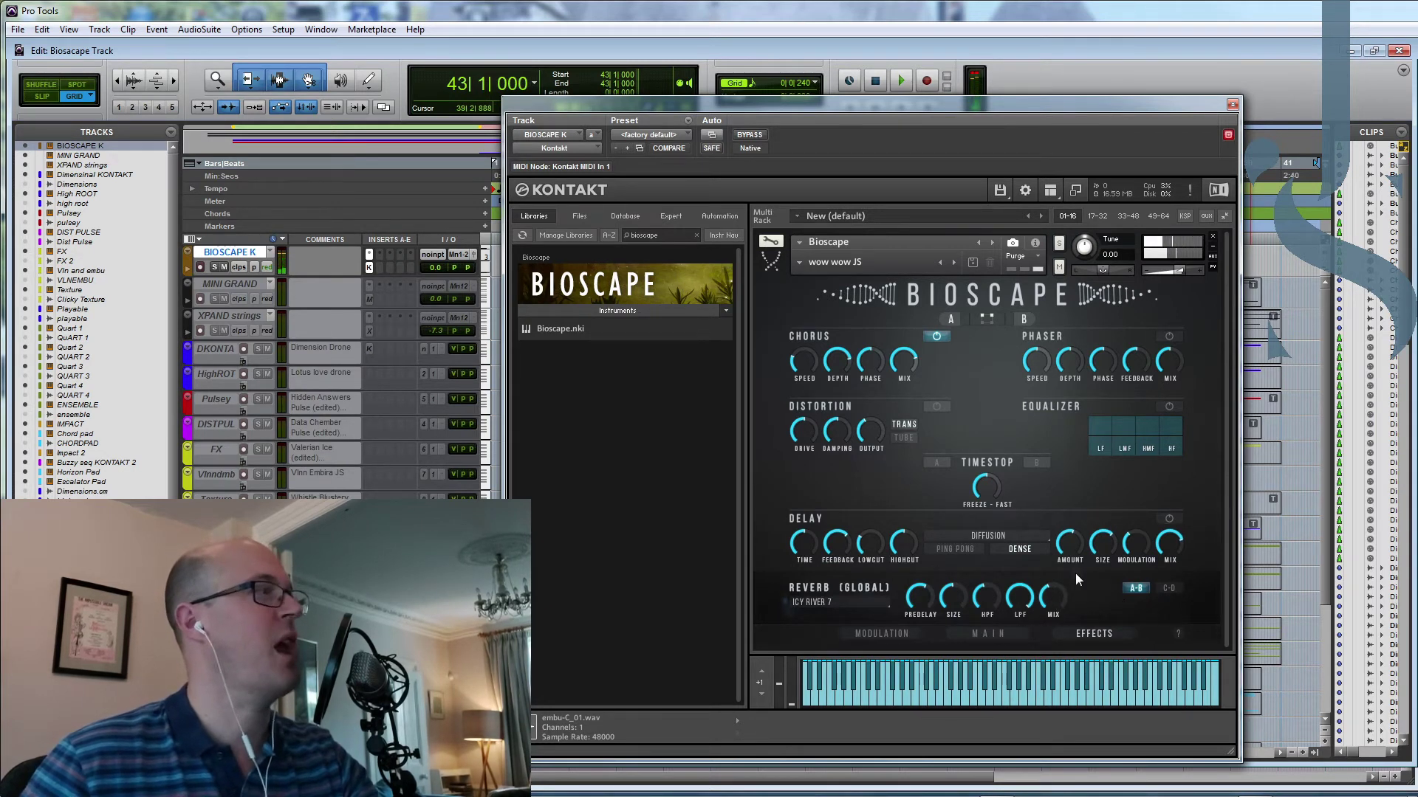
Step: Examine the effect targets offered for the first two Quick FX slots on the main page
click(988, 635)
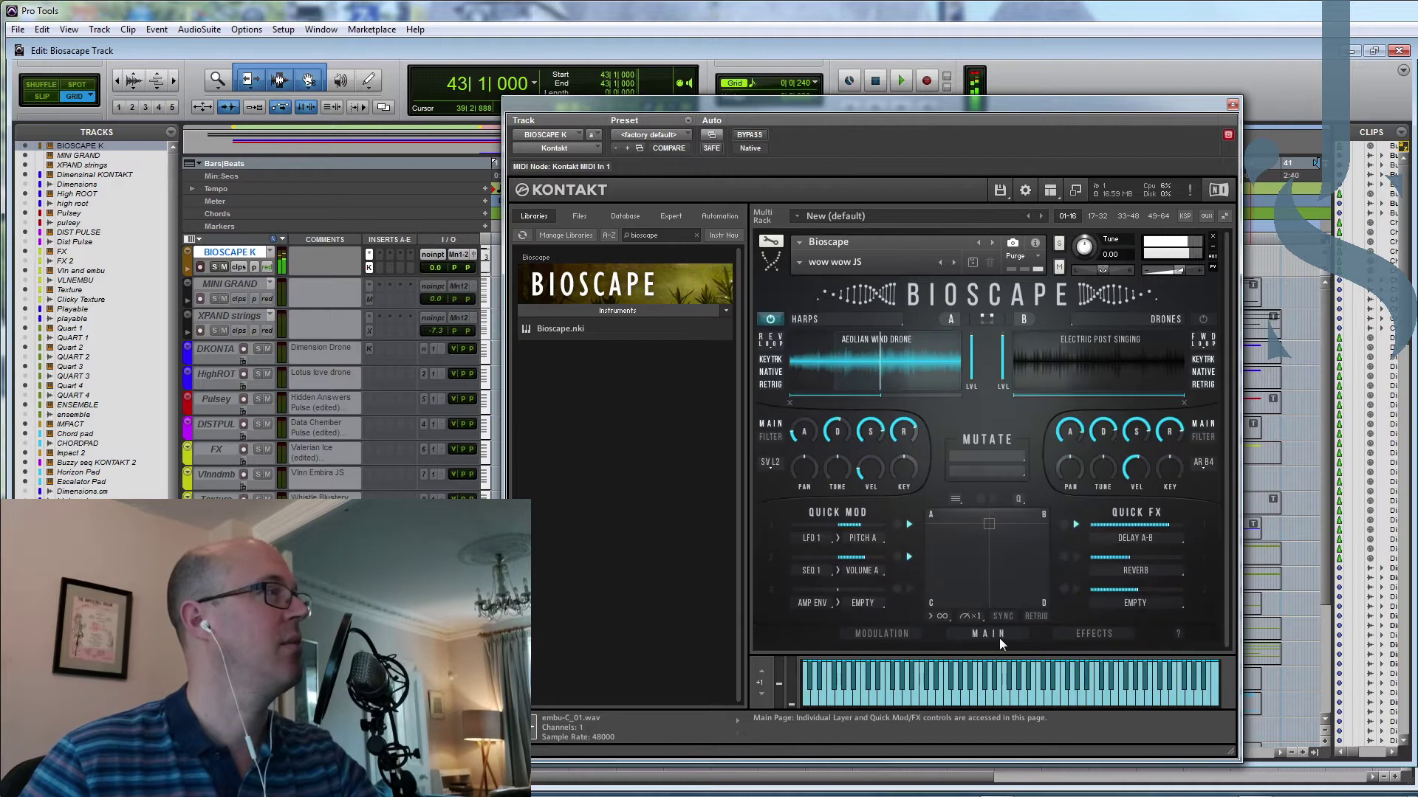
right_click(1137, 537)
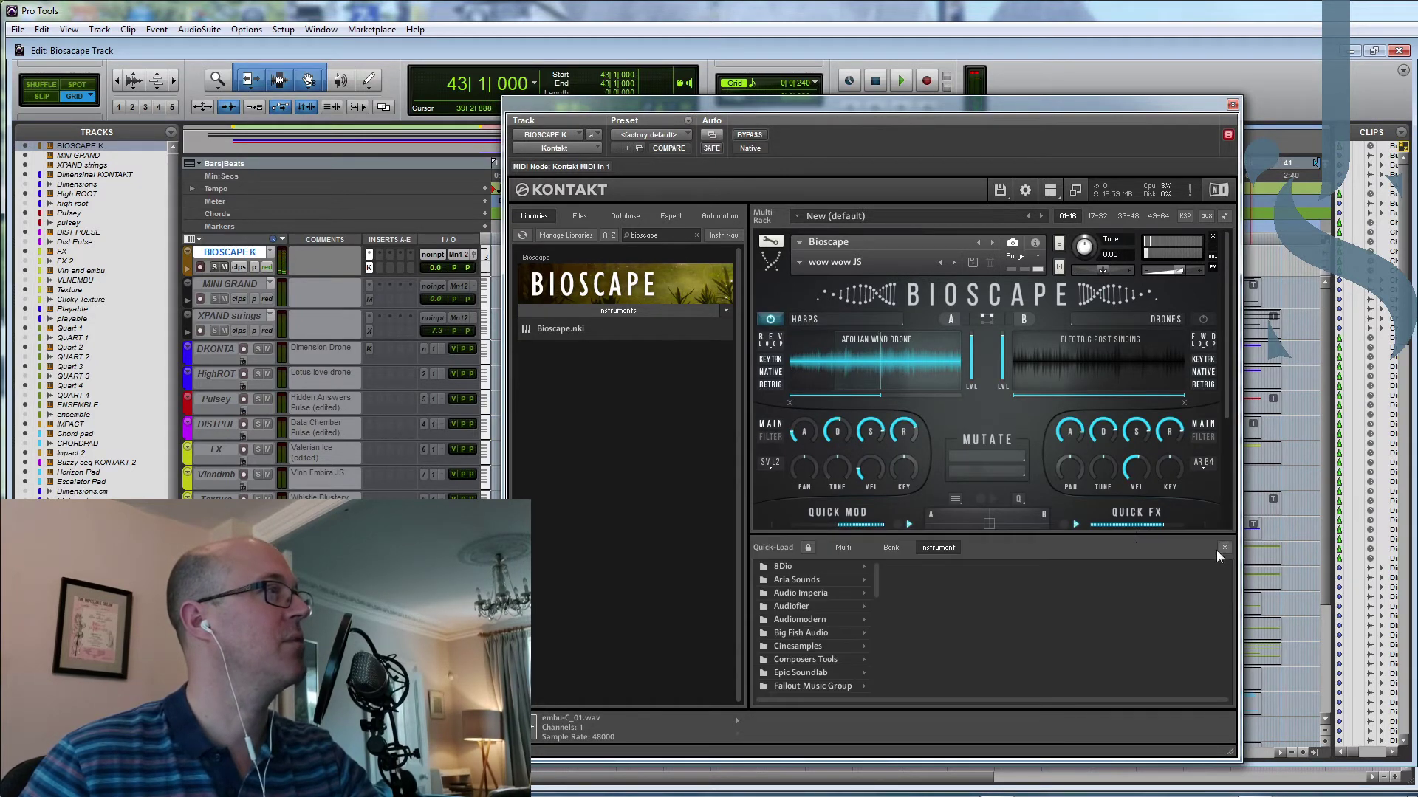
click(1223, 548)
click(1154, 541)
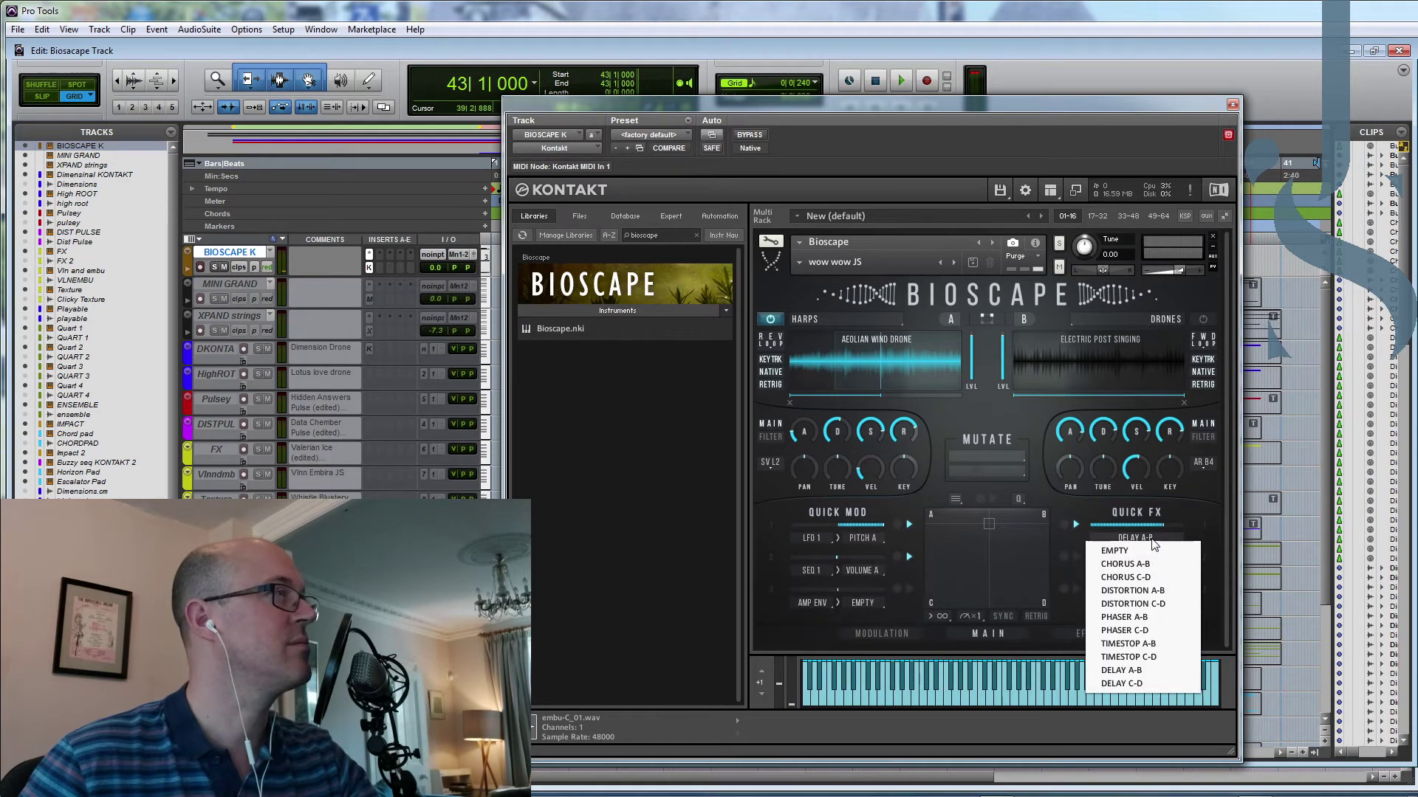
click(1196, 528)
click(1143, 572)
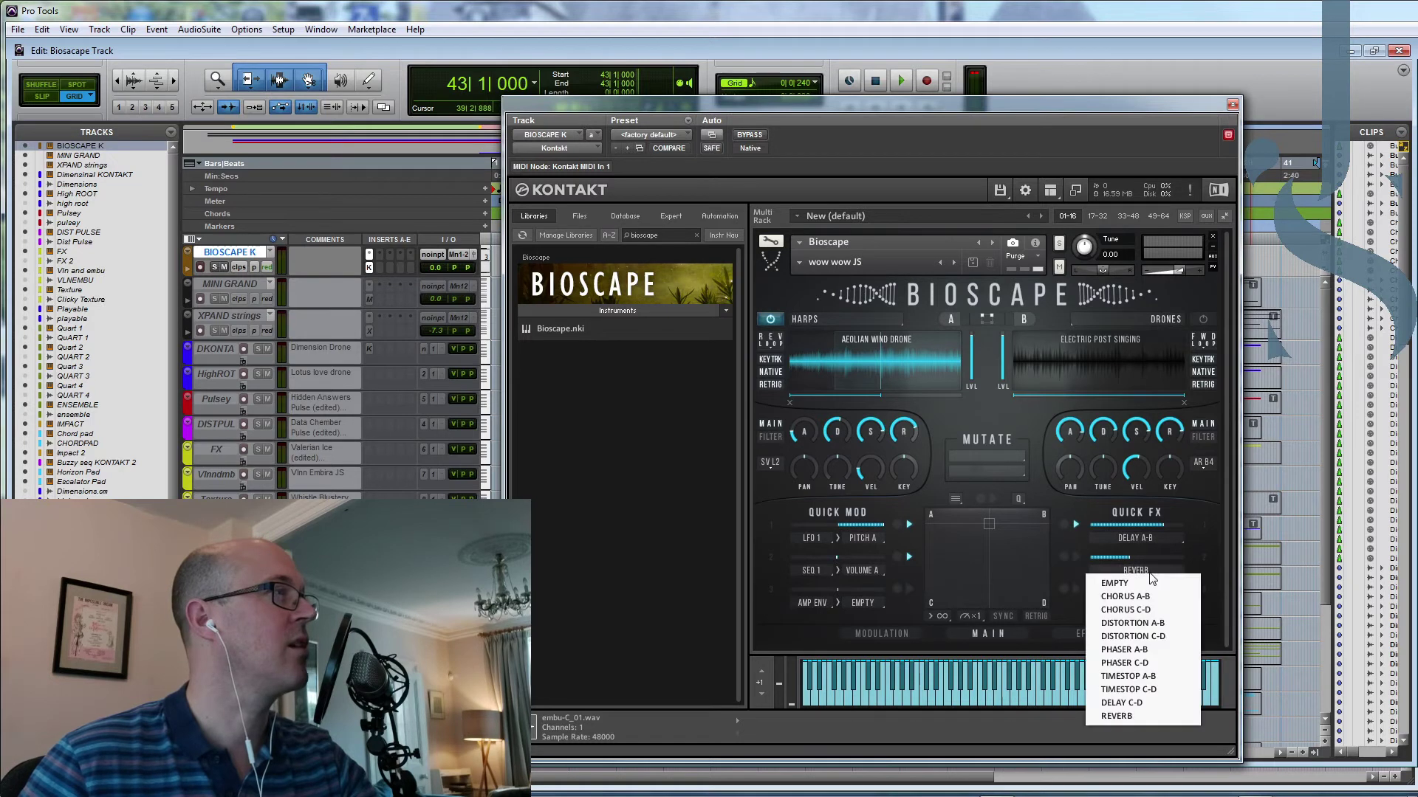
click(1195, 536)
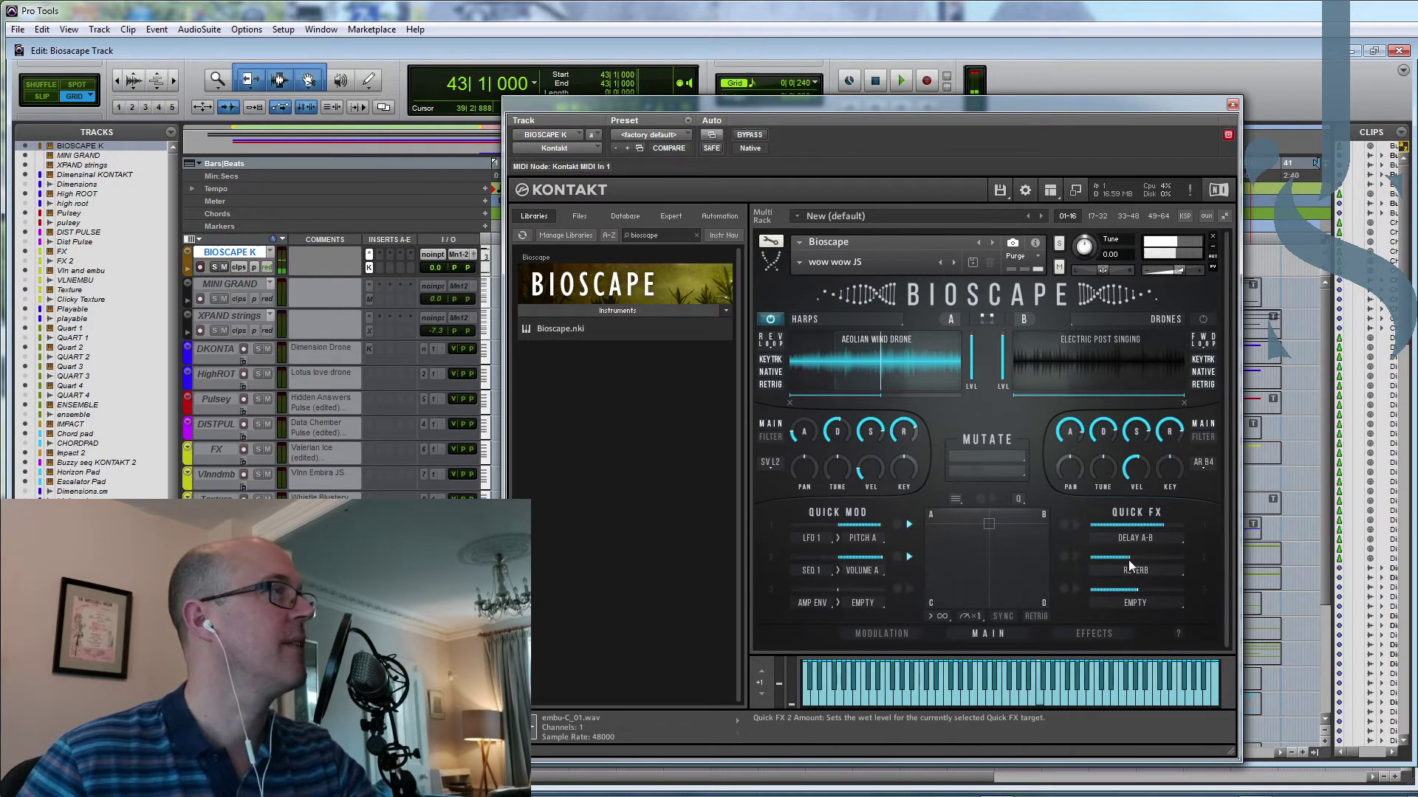
Step: Record a movement of the reverb amount in the second Quick FX slot and play it back
click(1064, 557)
drag(1128, 556, 1015, 579)
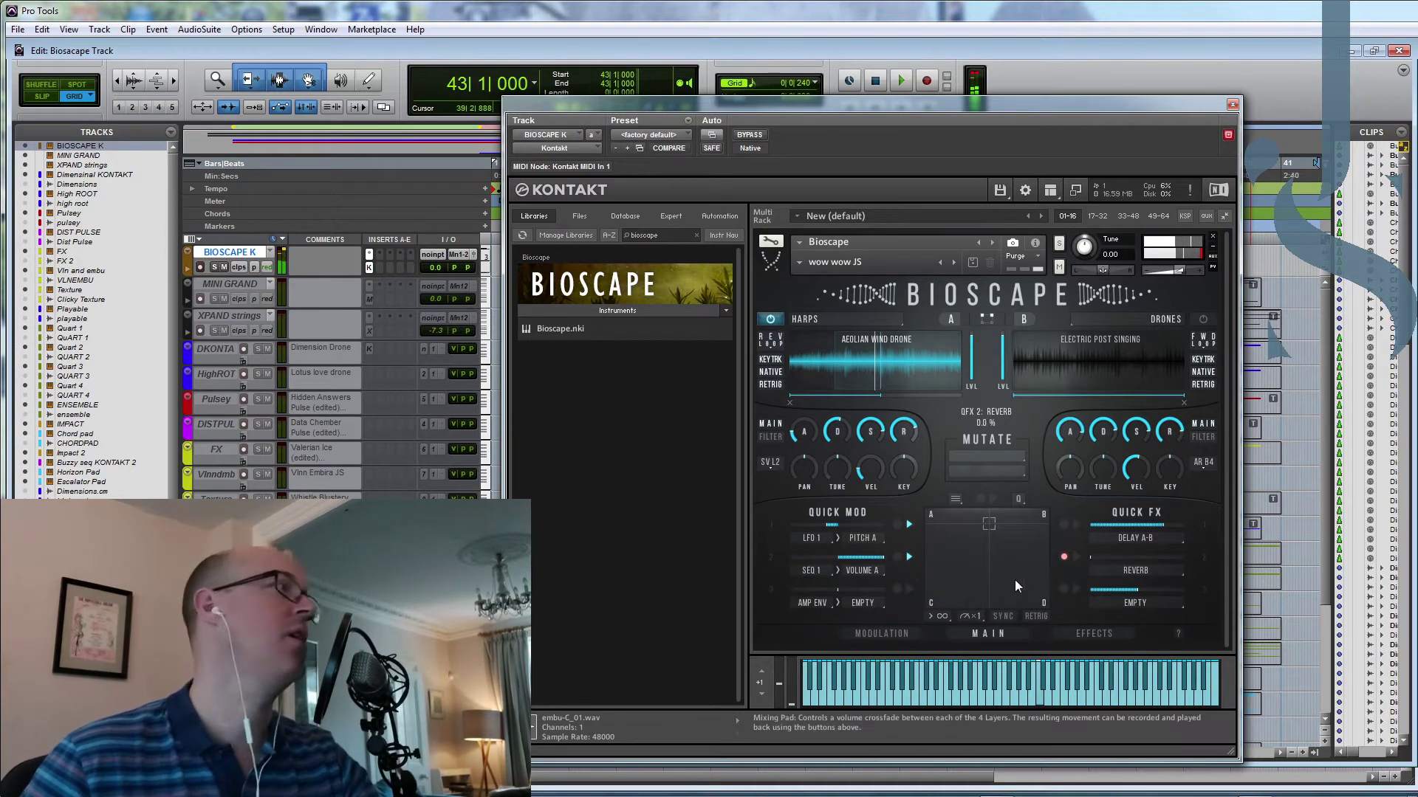
click(1077, 558)
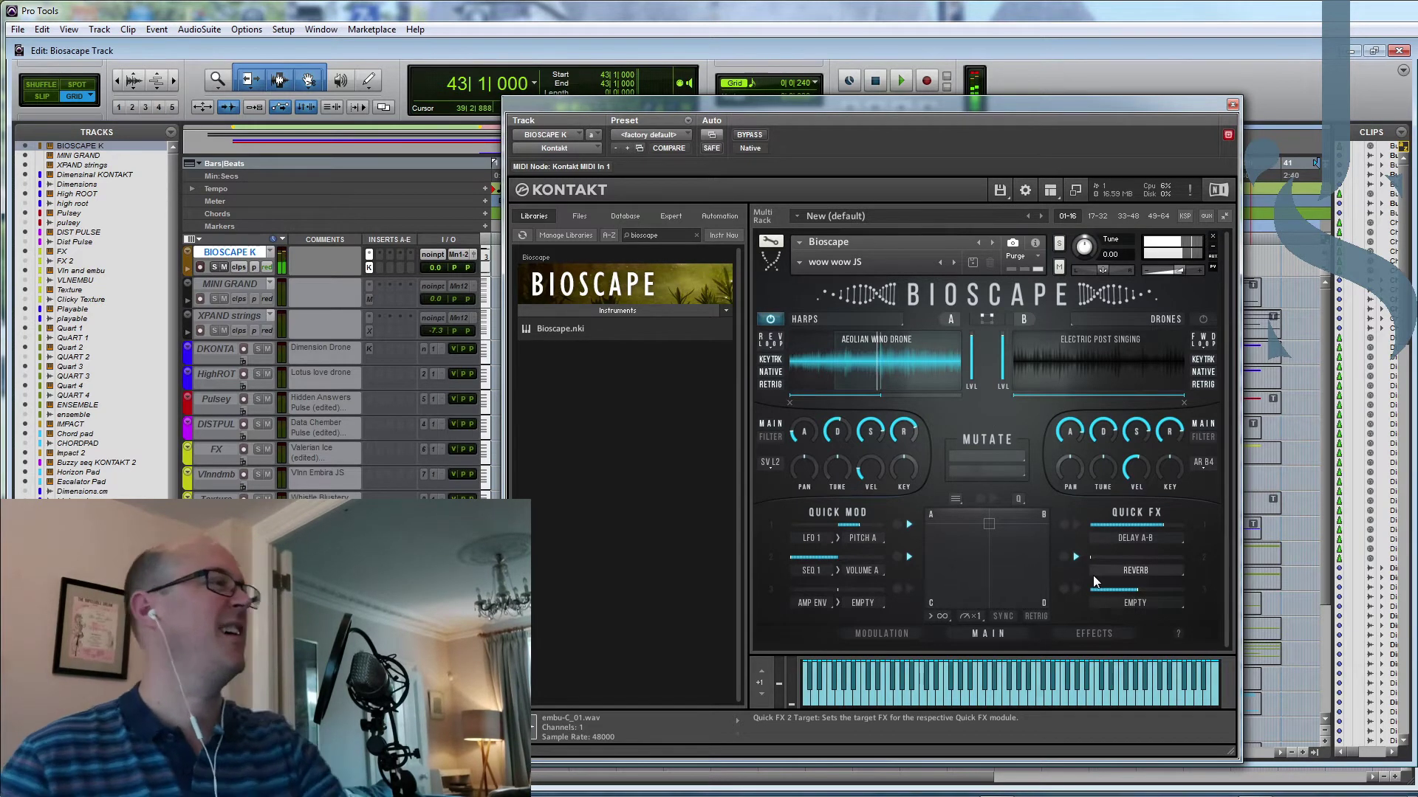
Step: Change the global reverb's impulse on the effects page to Forsaken Factory 6s
click(1104, 633)
click(840, 604)
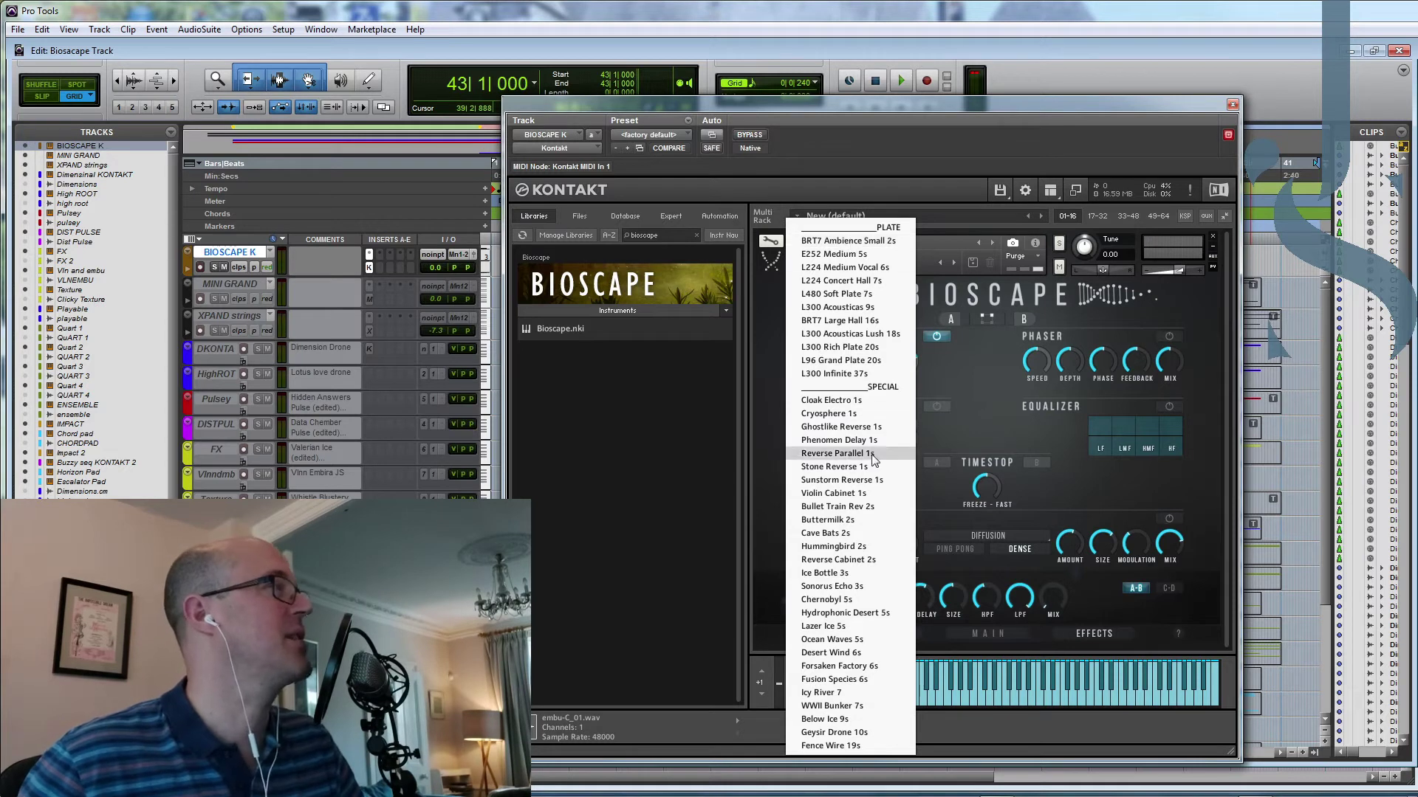
click(842, 666)
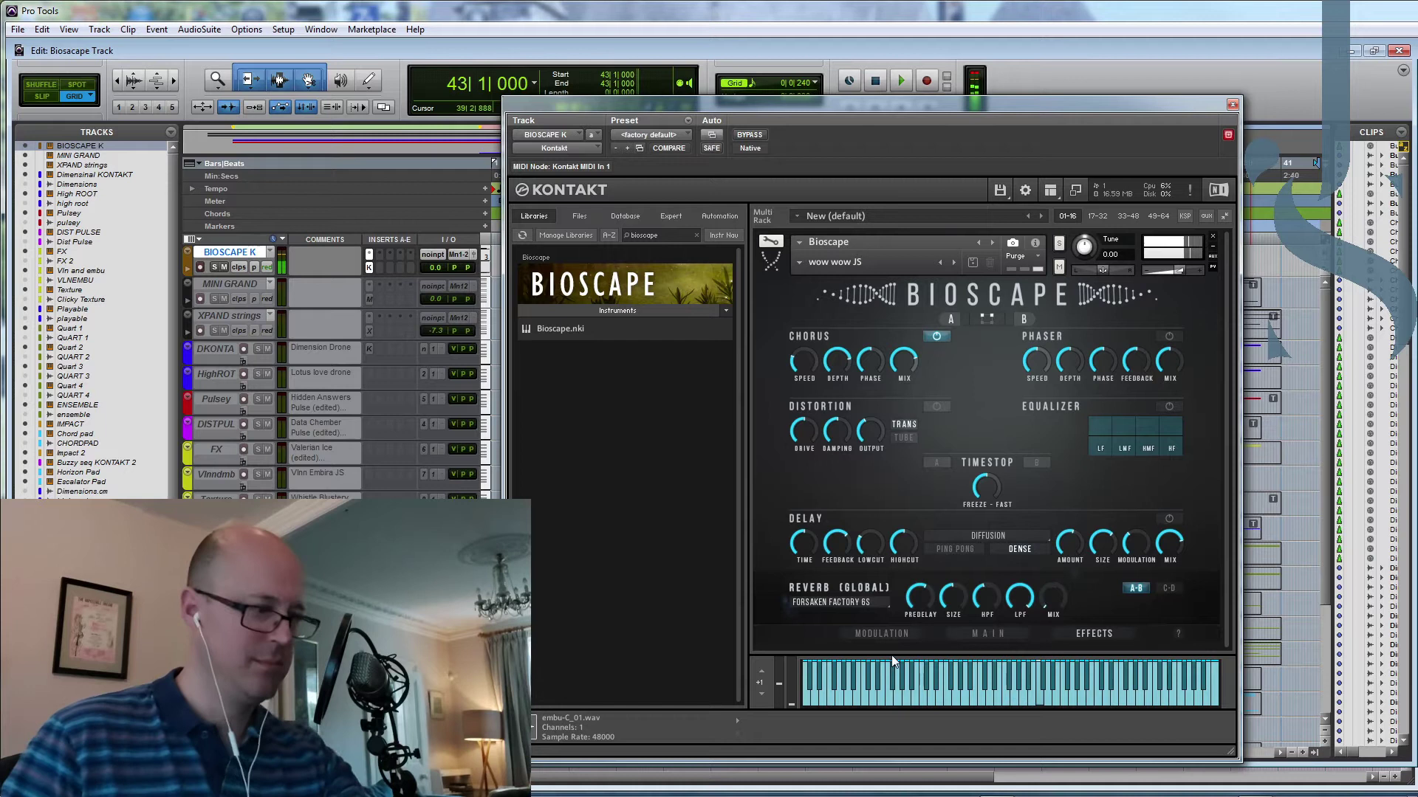
Step: Raise the second Quick FX slot's reverb amount above 70%, check the reverb settings on the effects page, and return to the main page
click(1018, 638)
drag(1101, 558, 1158, 555)
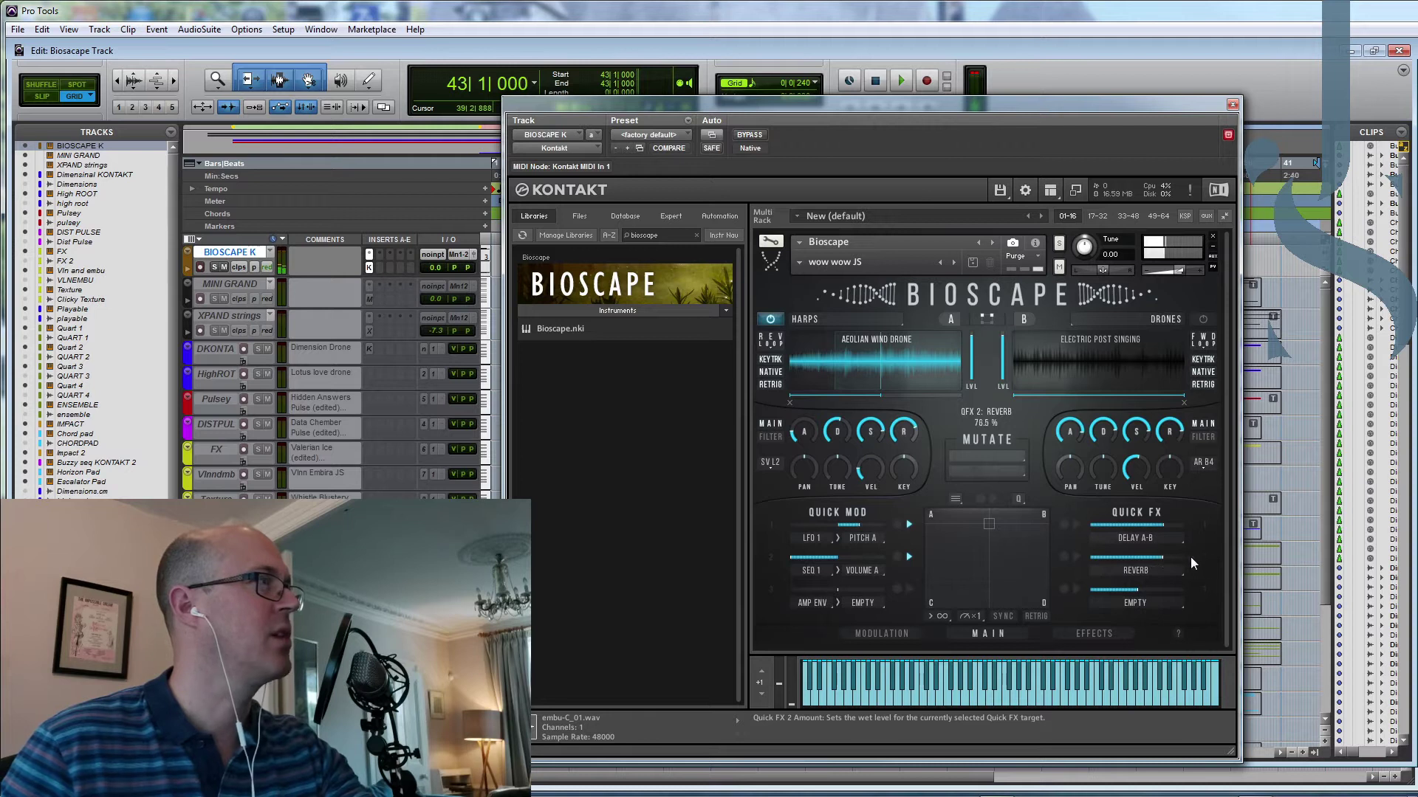
click(1113, 629)
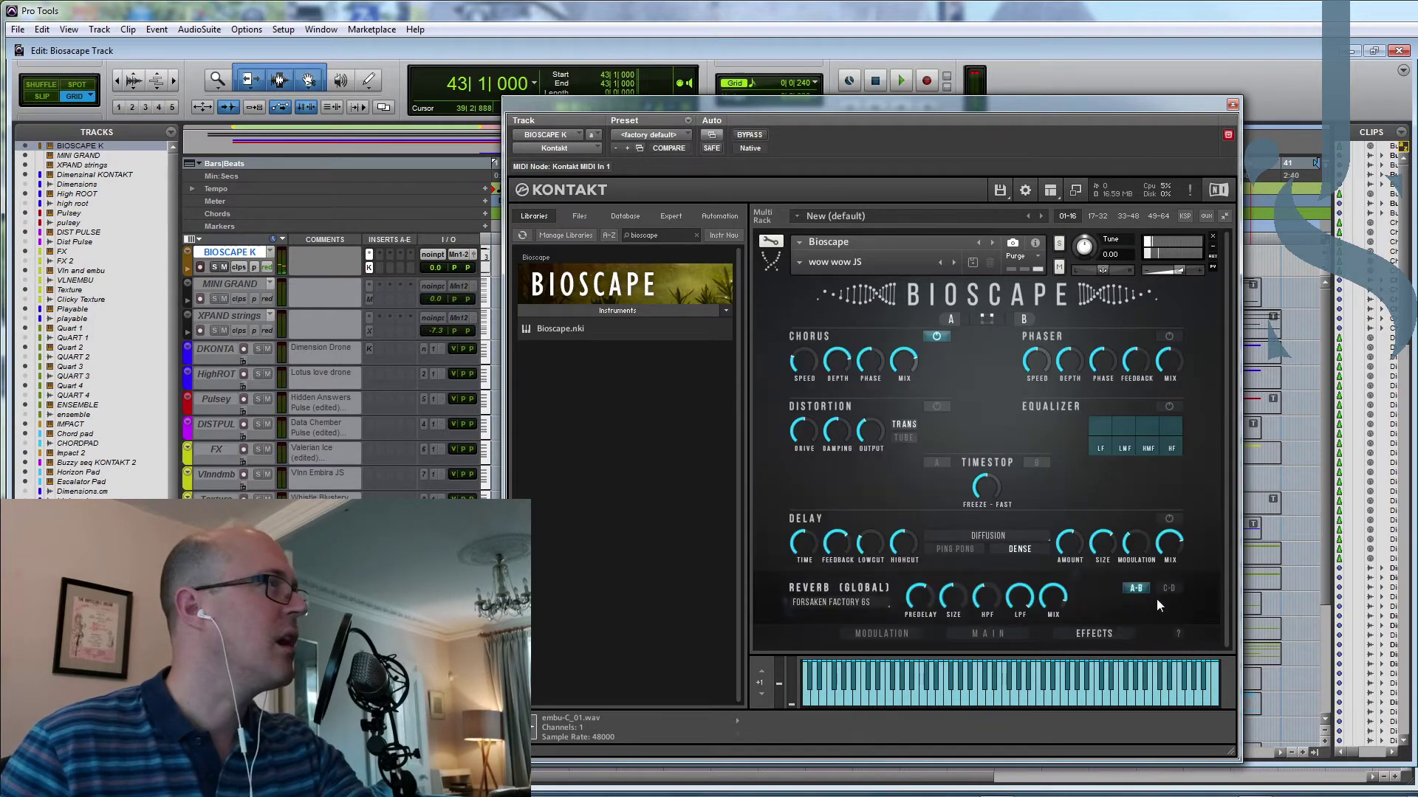
click(1003, 639)
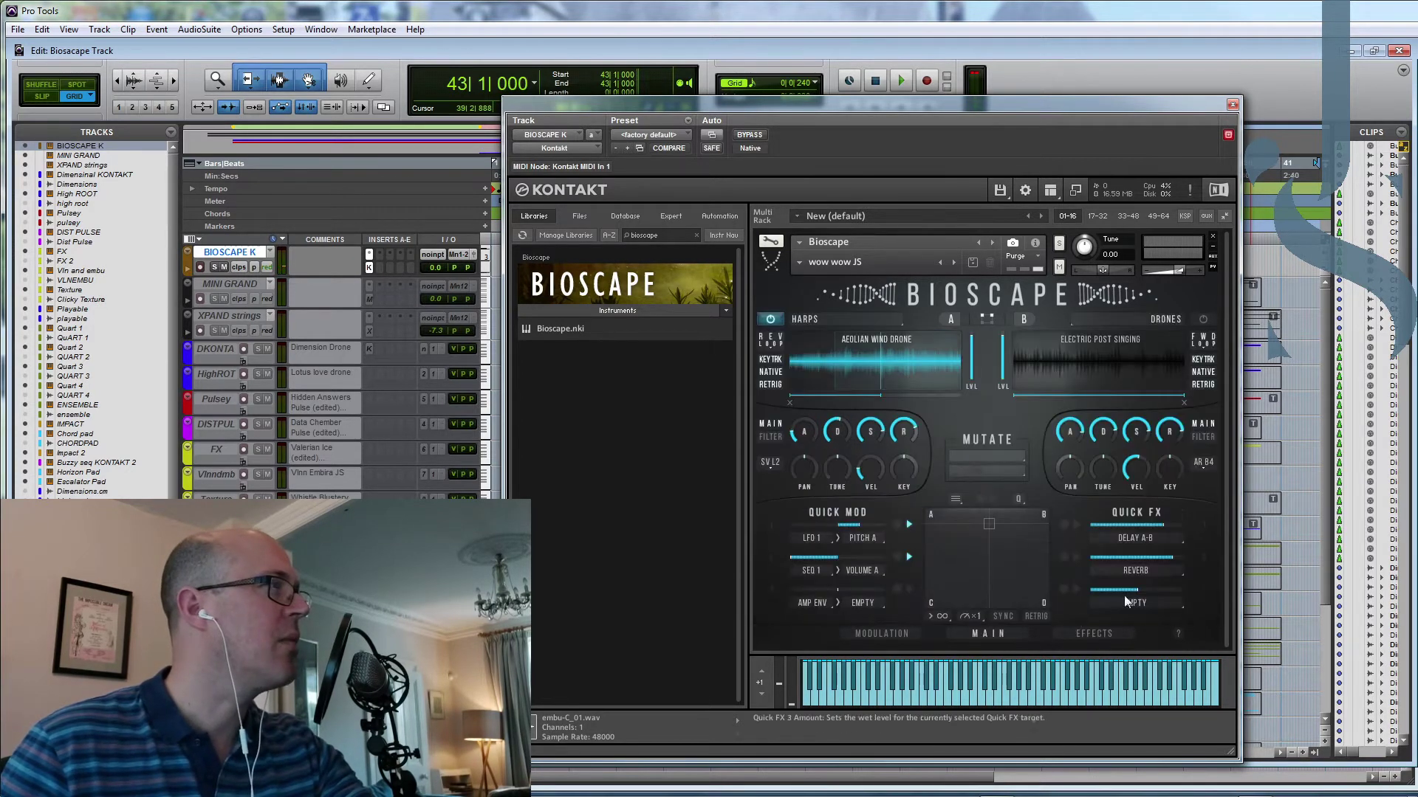
Step: Lower the second Quick FX slot's reverb amount and start MIDI CC learning for the global reverb's LPF and mix
drag(1167, 560, 1109, 558)
click(1105, 633)
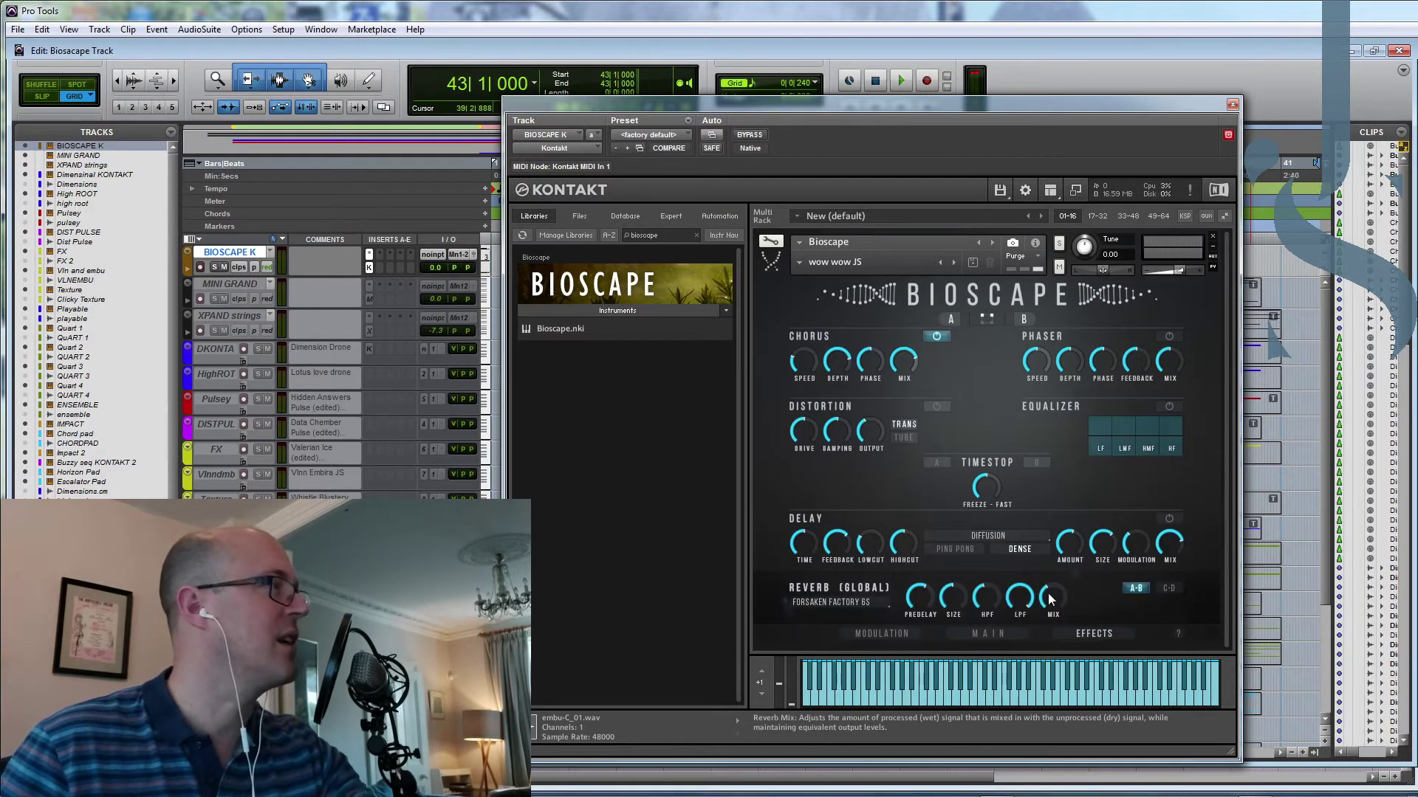
right_click(1025, 603)
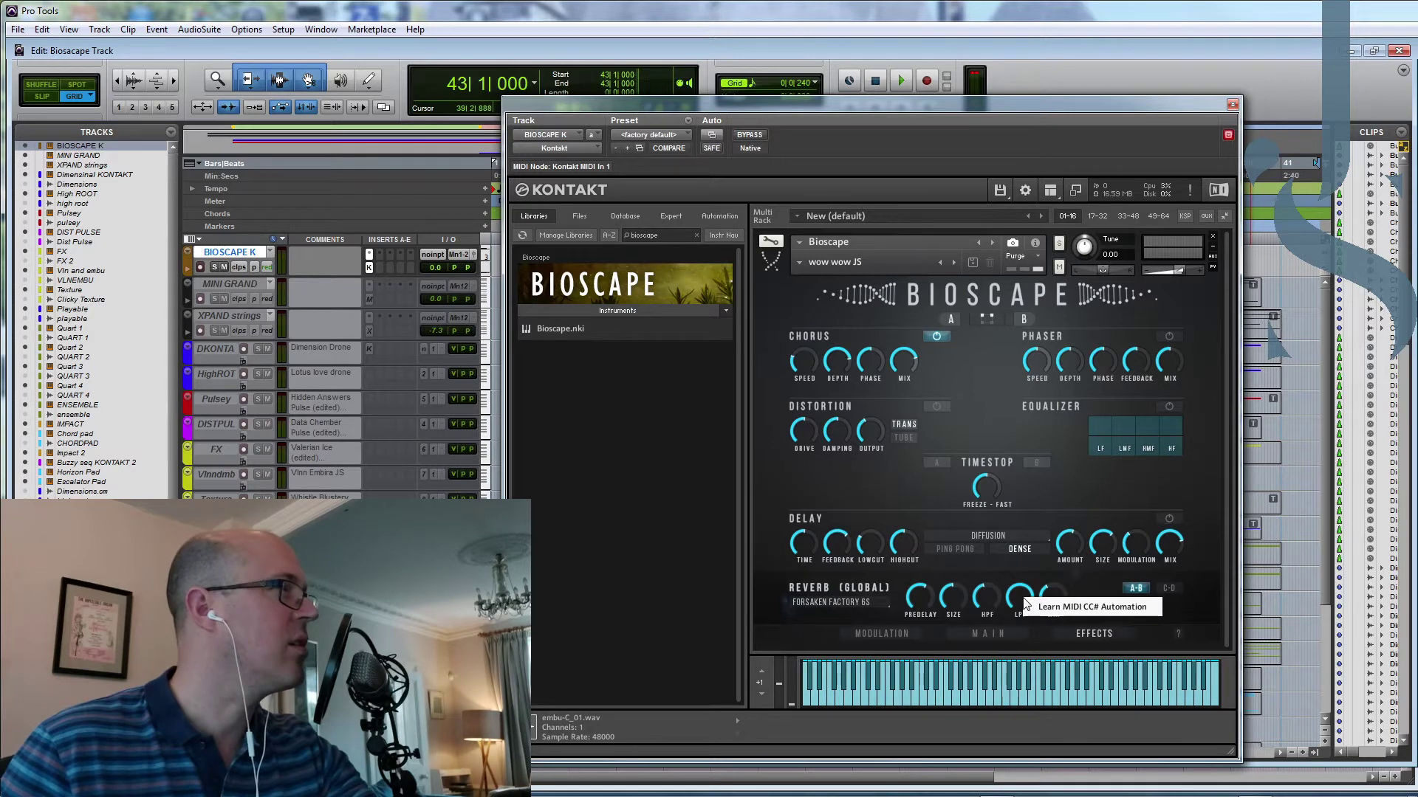
click(1086, 607)
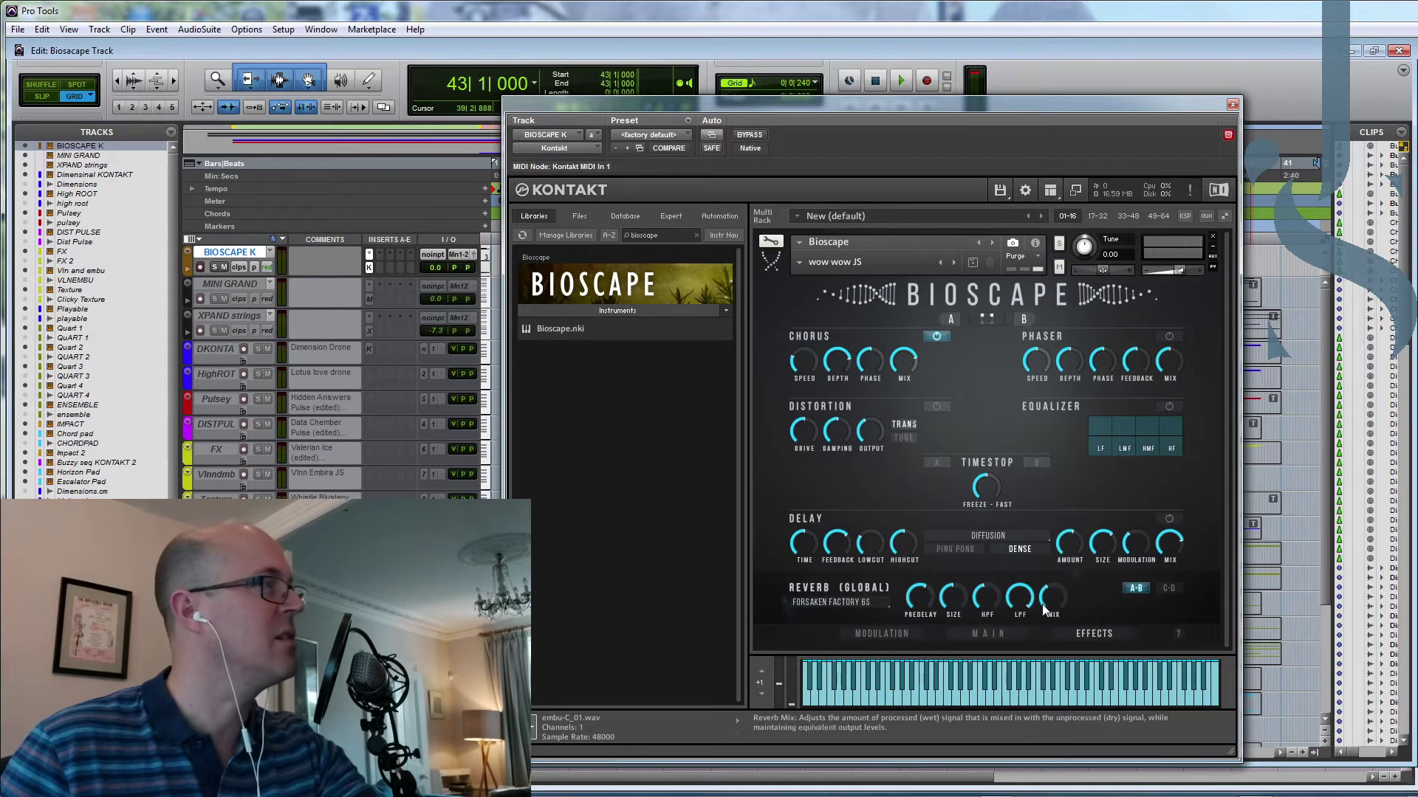
right_click(1048, 602)
click(1109, 602)
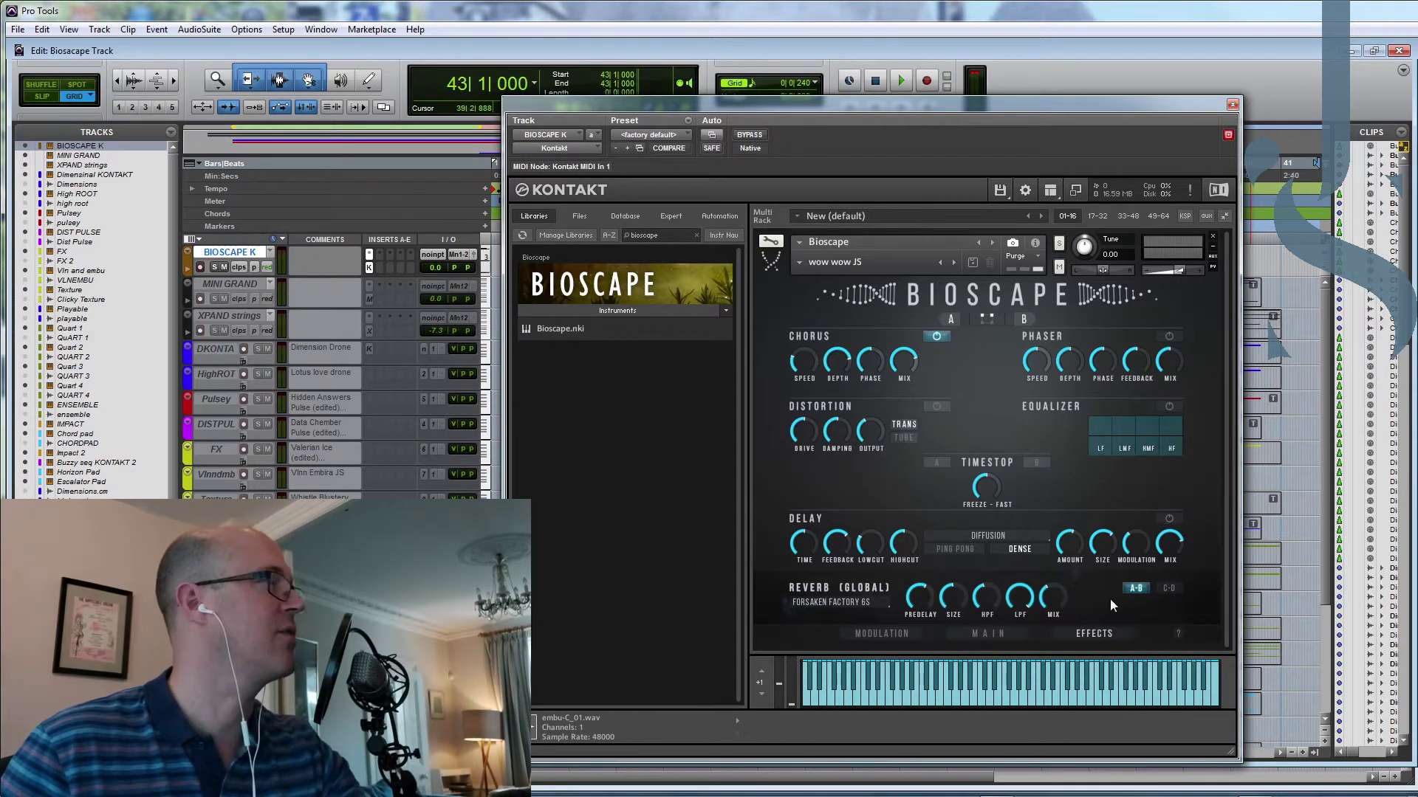
click(1010, 632)
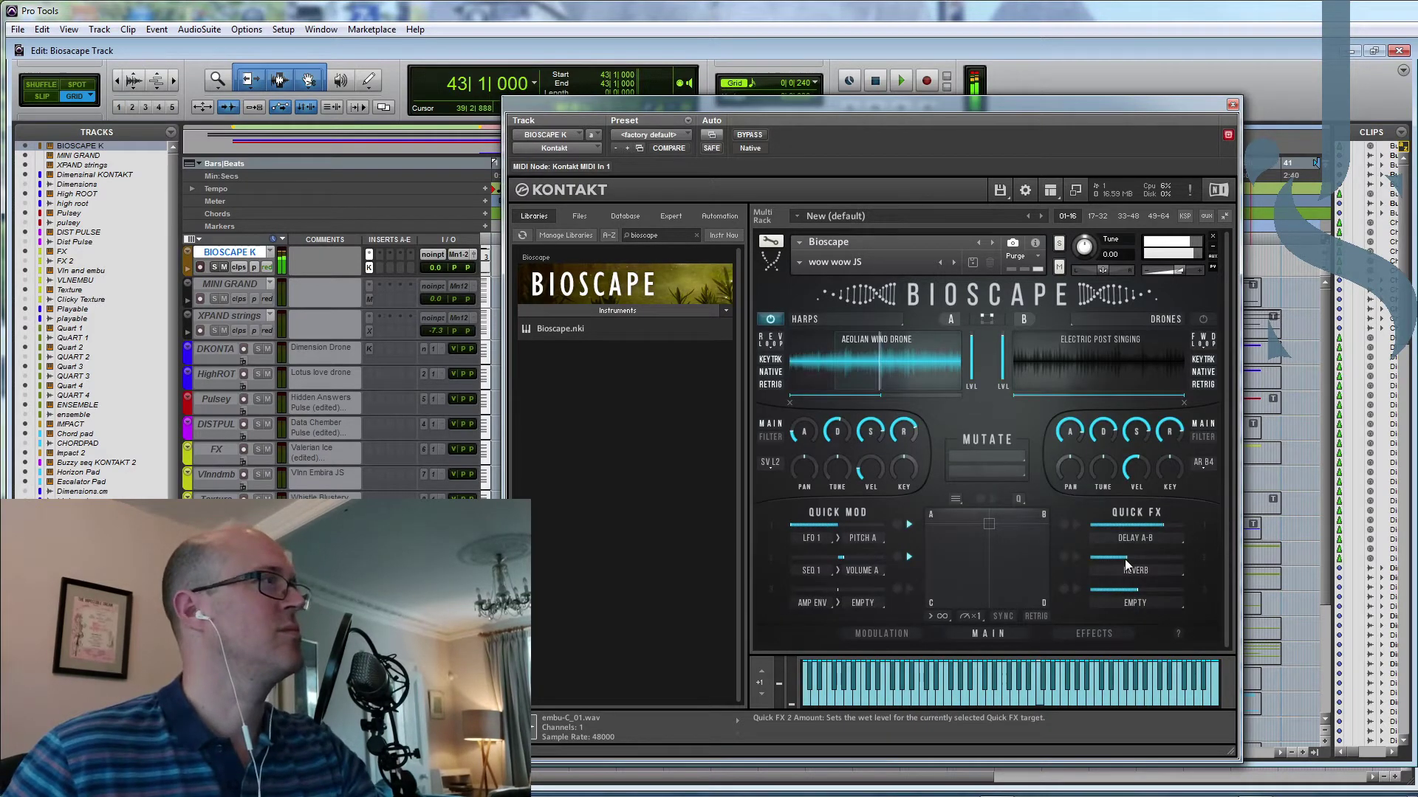
Step: Save the current snapshot under the same name, wow wow JS, overwriting the existing file
click(968, 263)
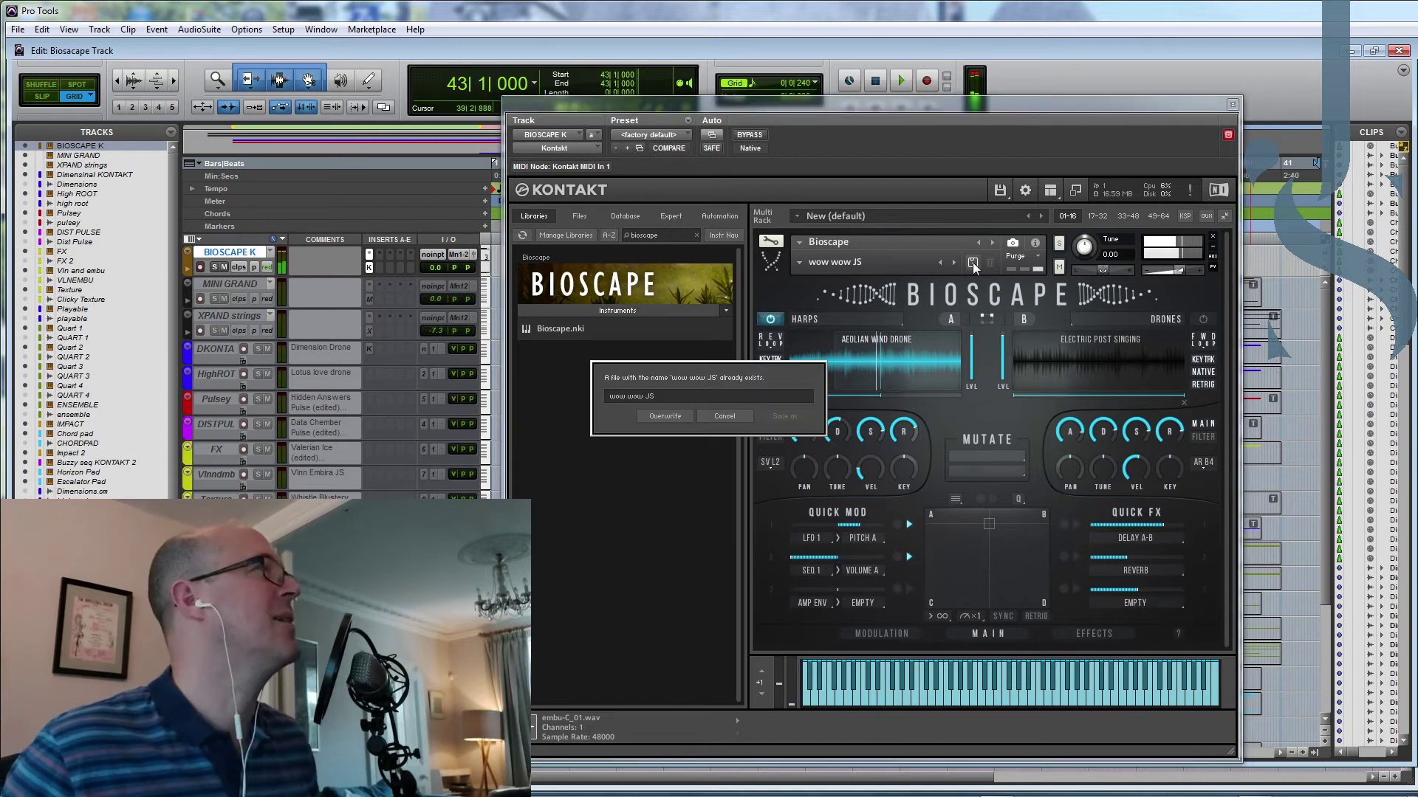
click(671, 419)
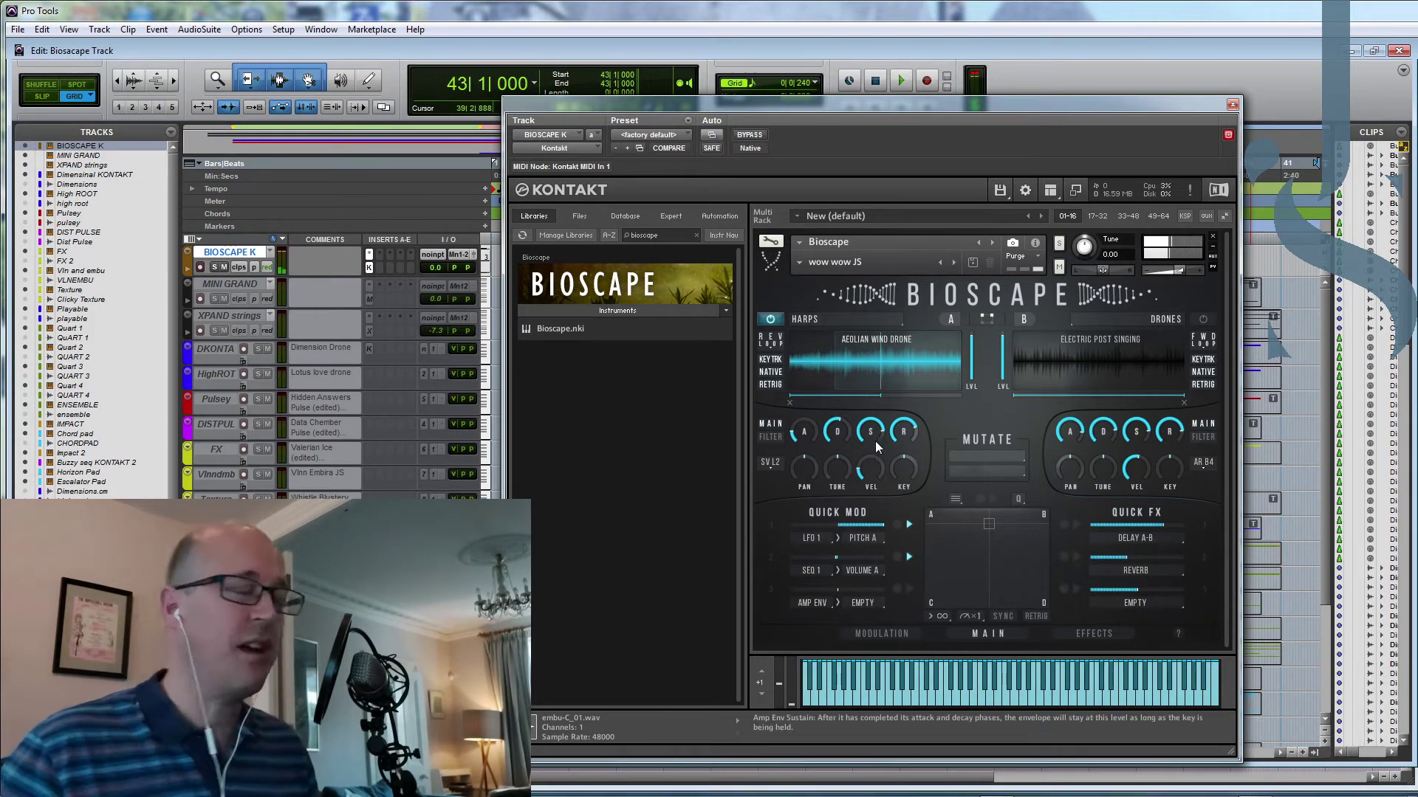
Step: Switch layer A's source category to User and load embu-C_01.wav from the JS Samples folder into its empty slot
click(842, 324)
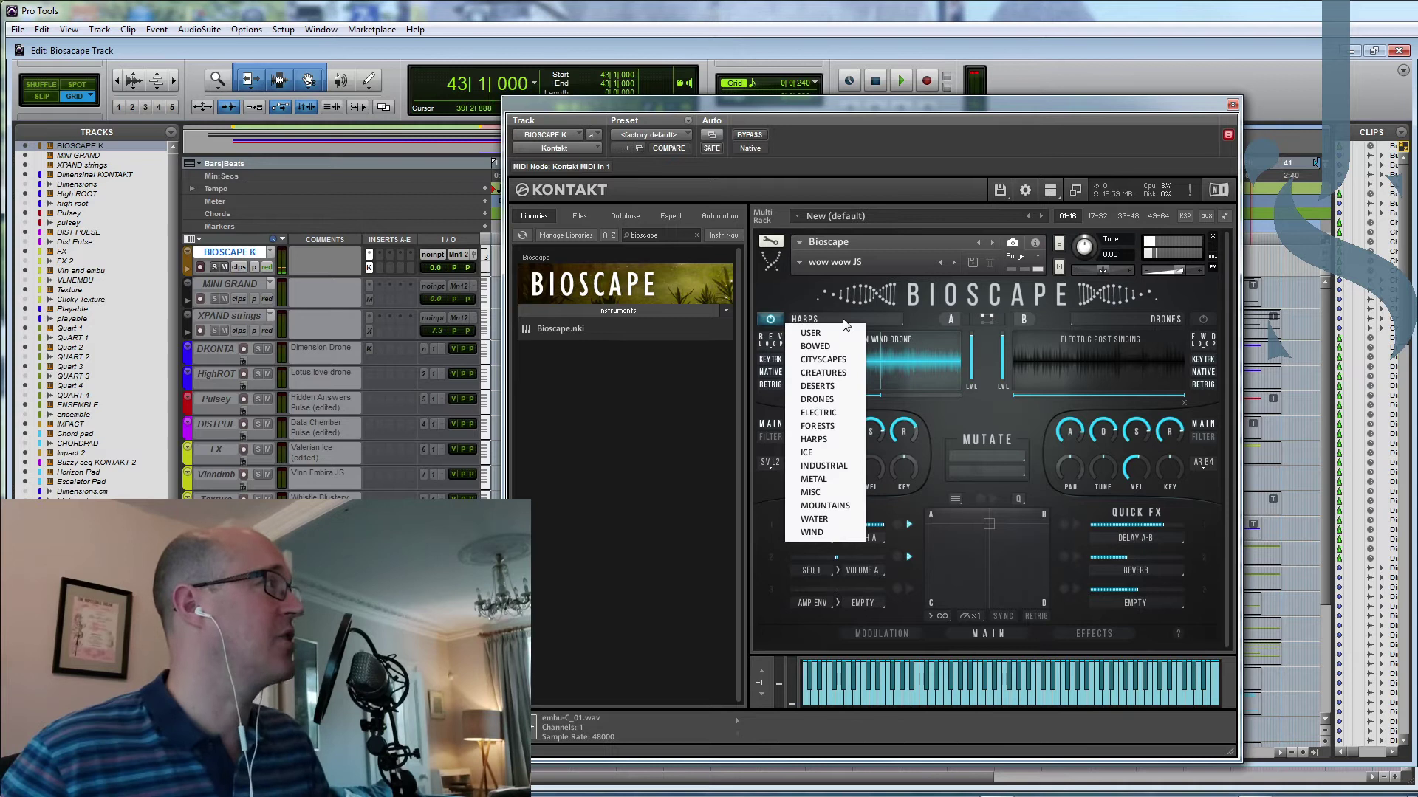
click(834, 334)
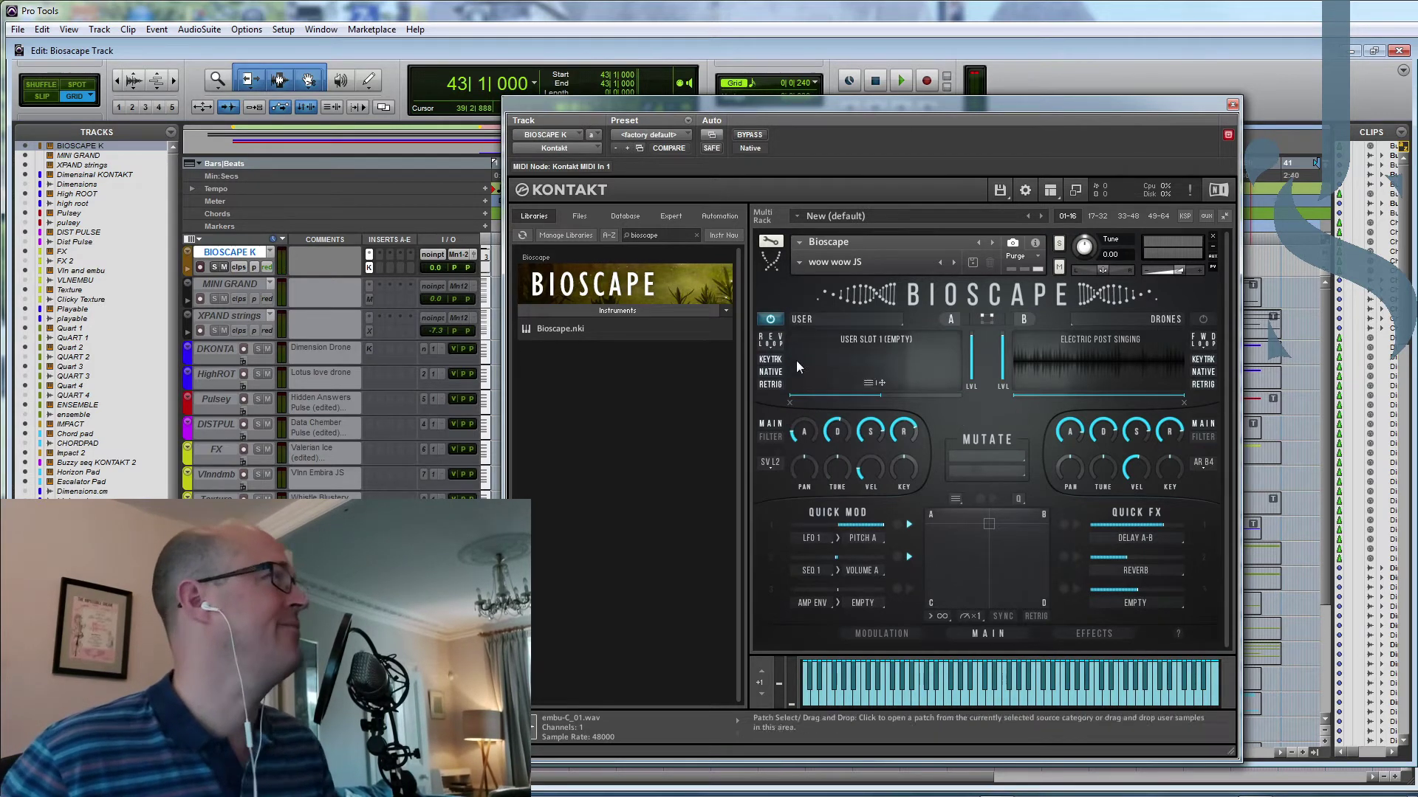
click(575, 214)
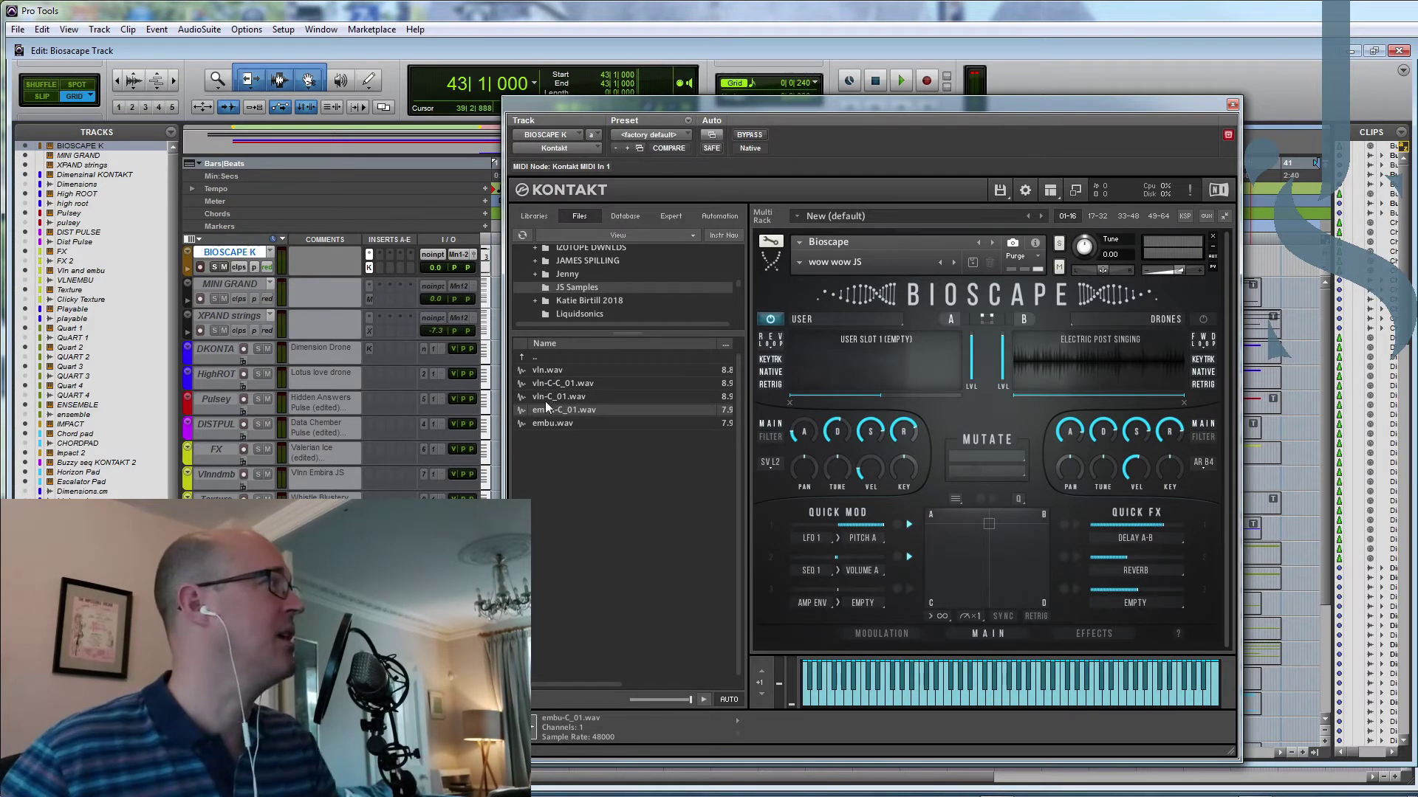
drag(597, 410, 869, 378)
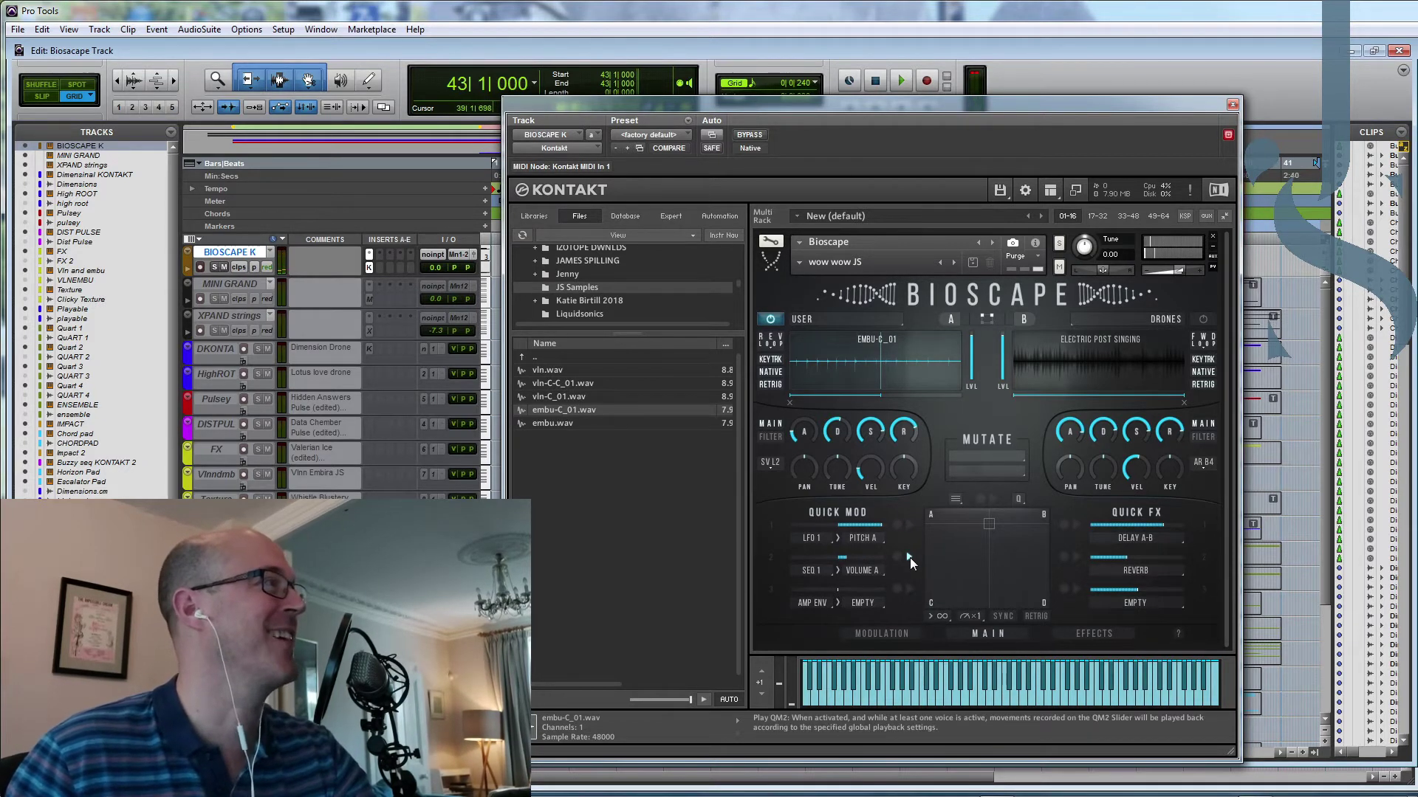
Step: Set layer A's play mode to Forward Stop and move its sample start point to about a quarter of the waveform
click(1096, 632)
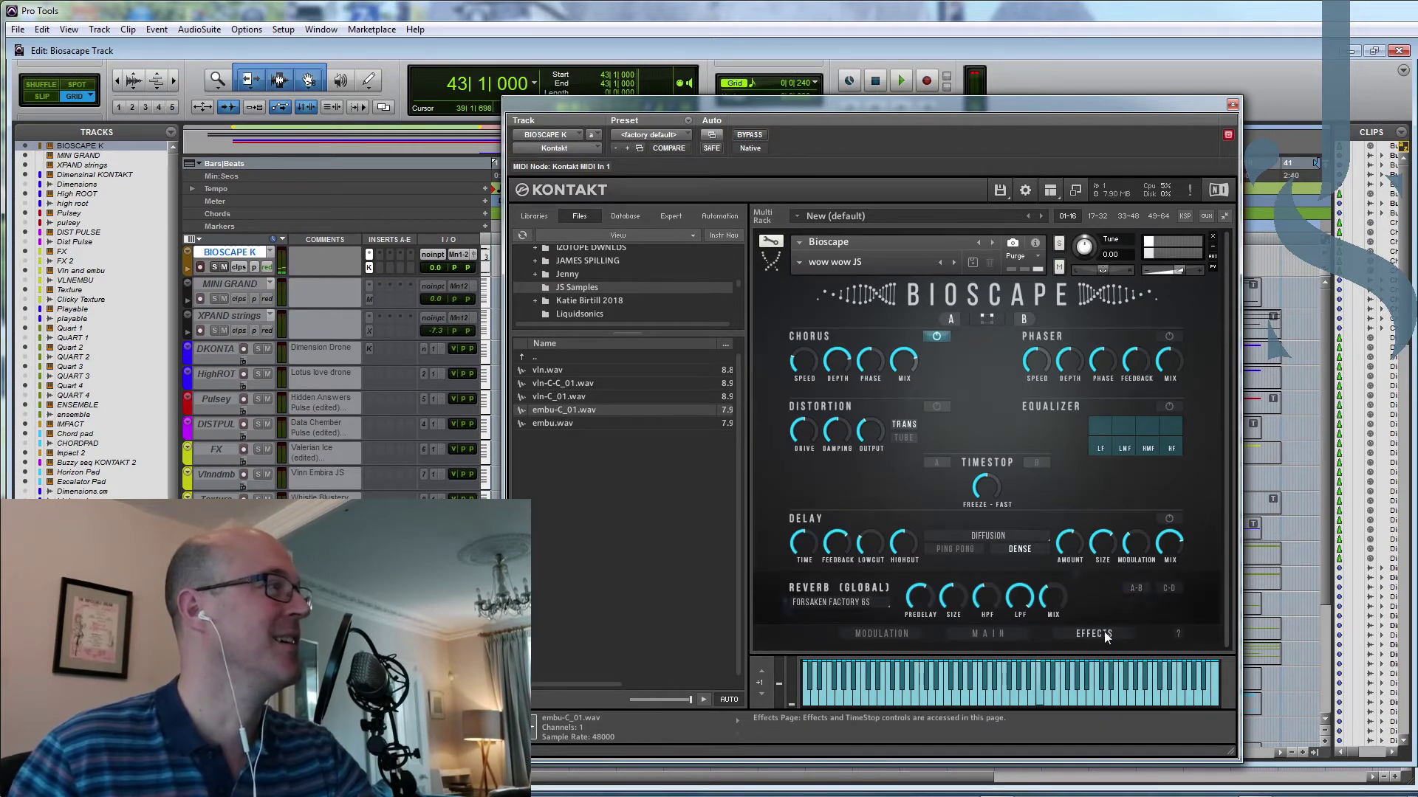
click(989, 634)
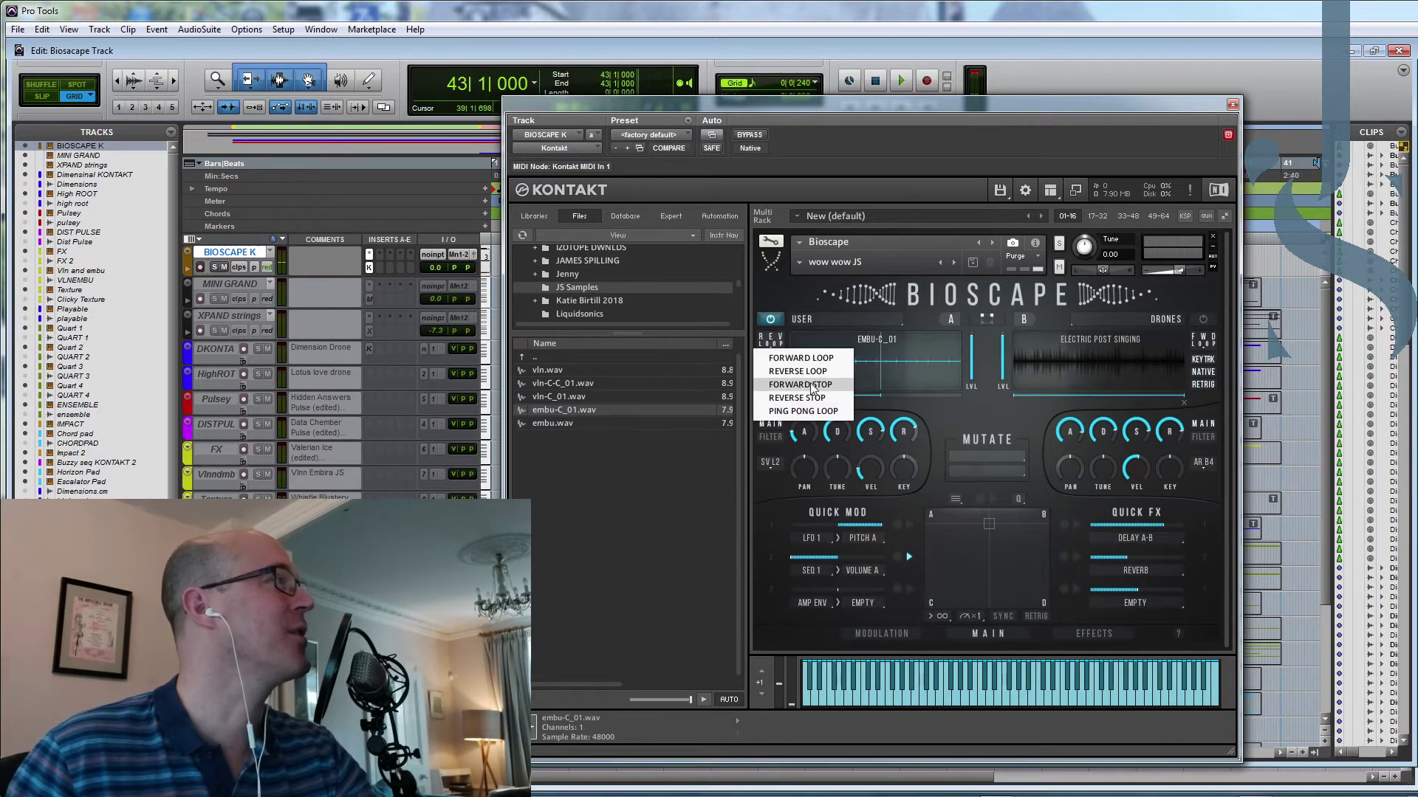
drag(879, 392, 796, 396)
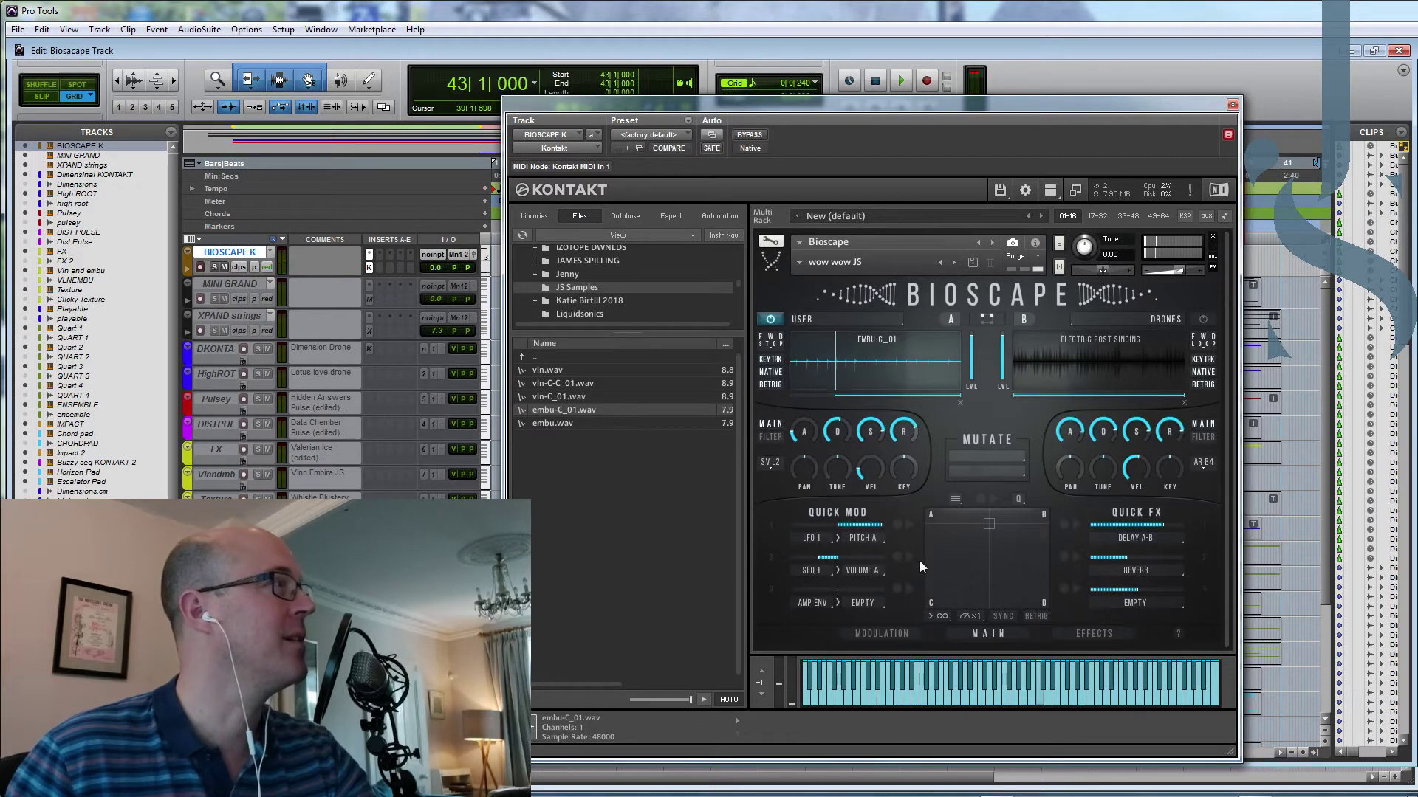
Step: Zero the first two Quick Mod amounts and lower the delay amount in the first Quick FX slot to about half
drag(834, 558, 845, 555)
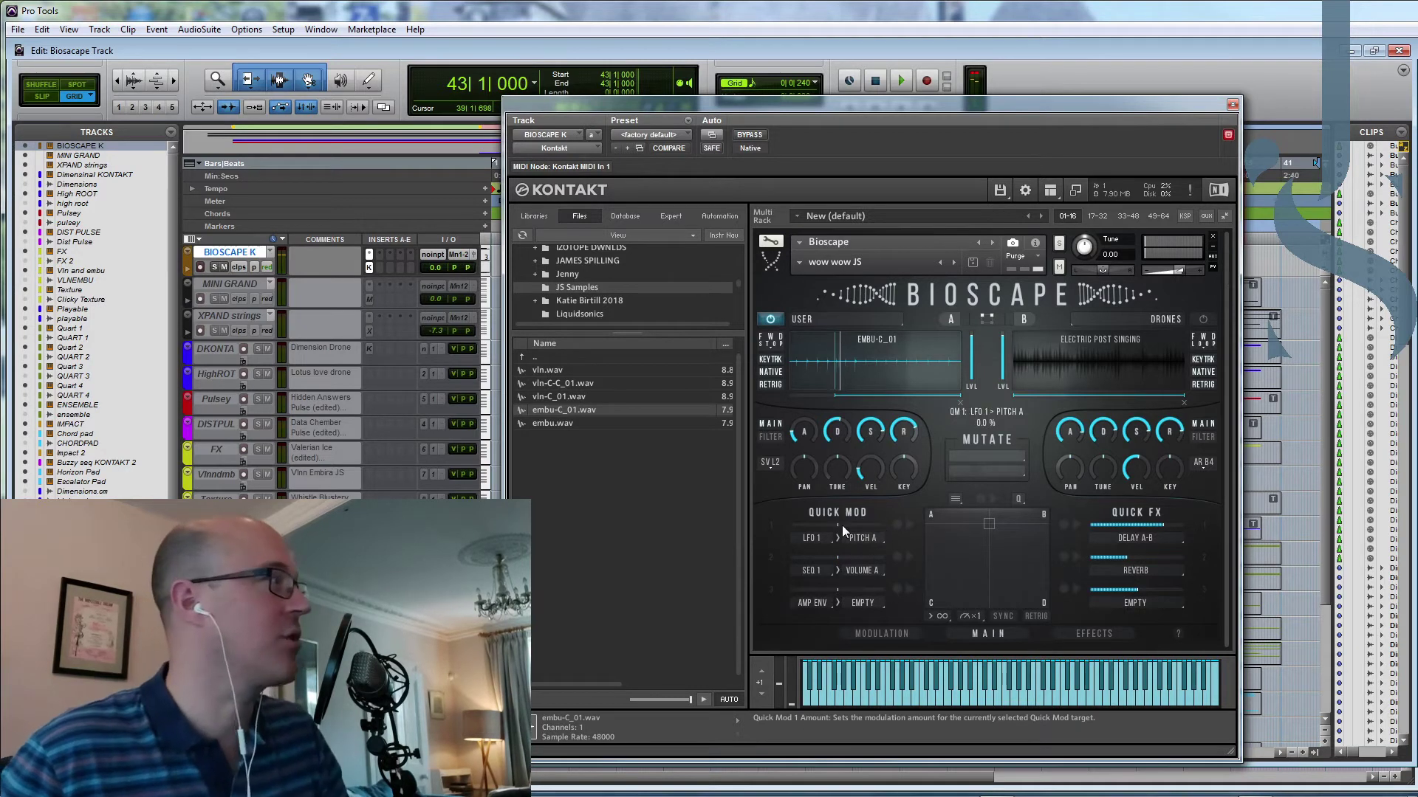
drag(1136, 525, 1140, 525)
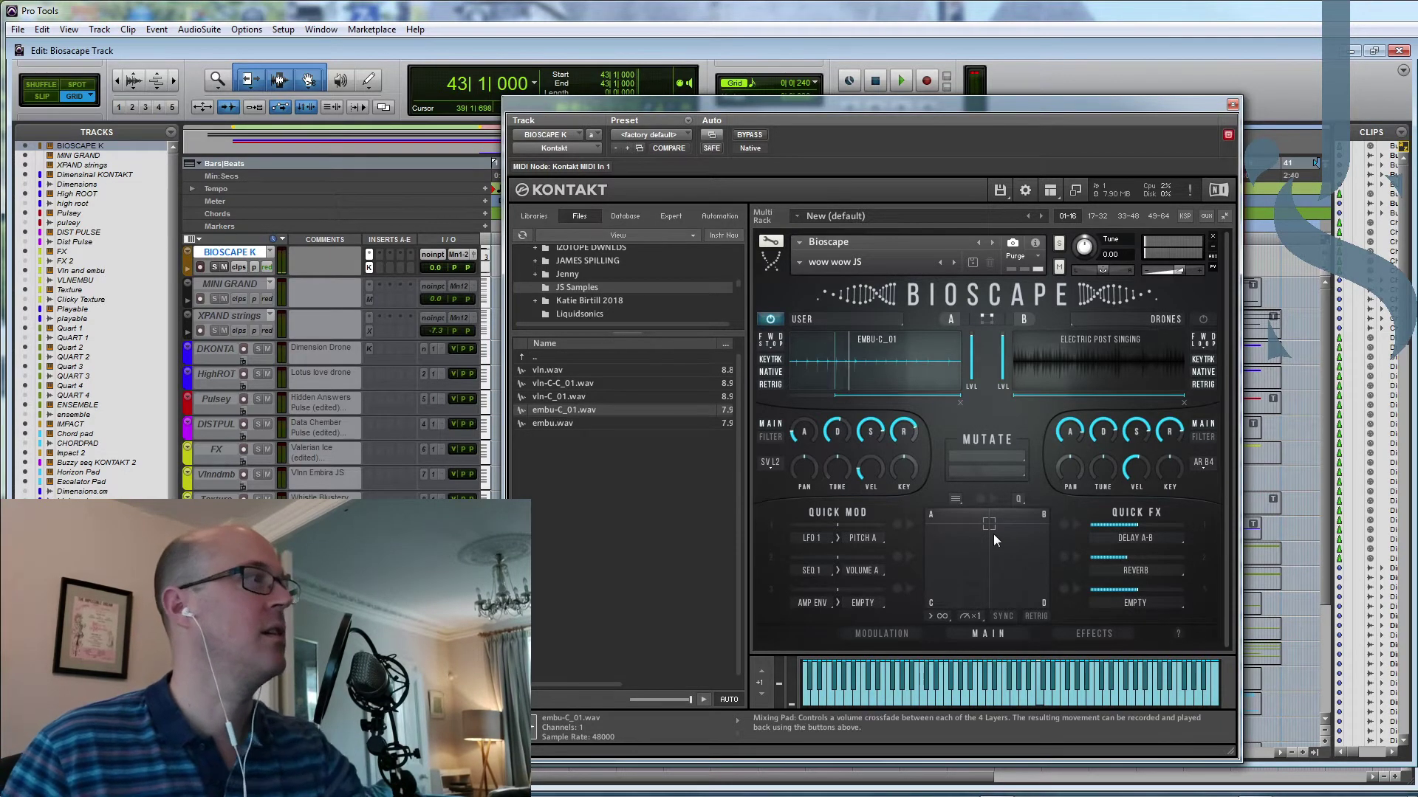
Step: Play back the recorded movements of the first two Quick Mod slots and set layer A's play mode to Ping Pong Loop
click(910, 525)
click(908, 556)
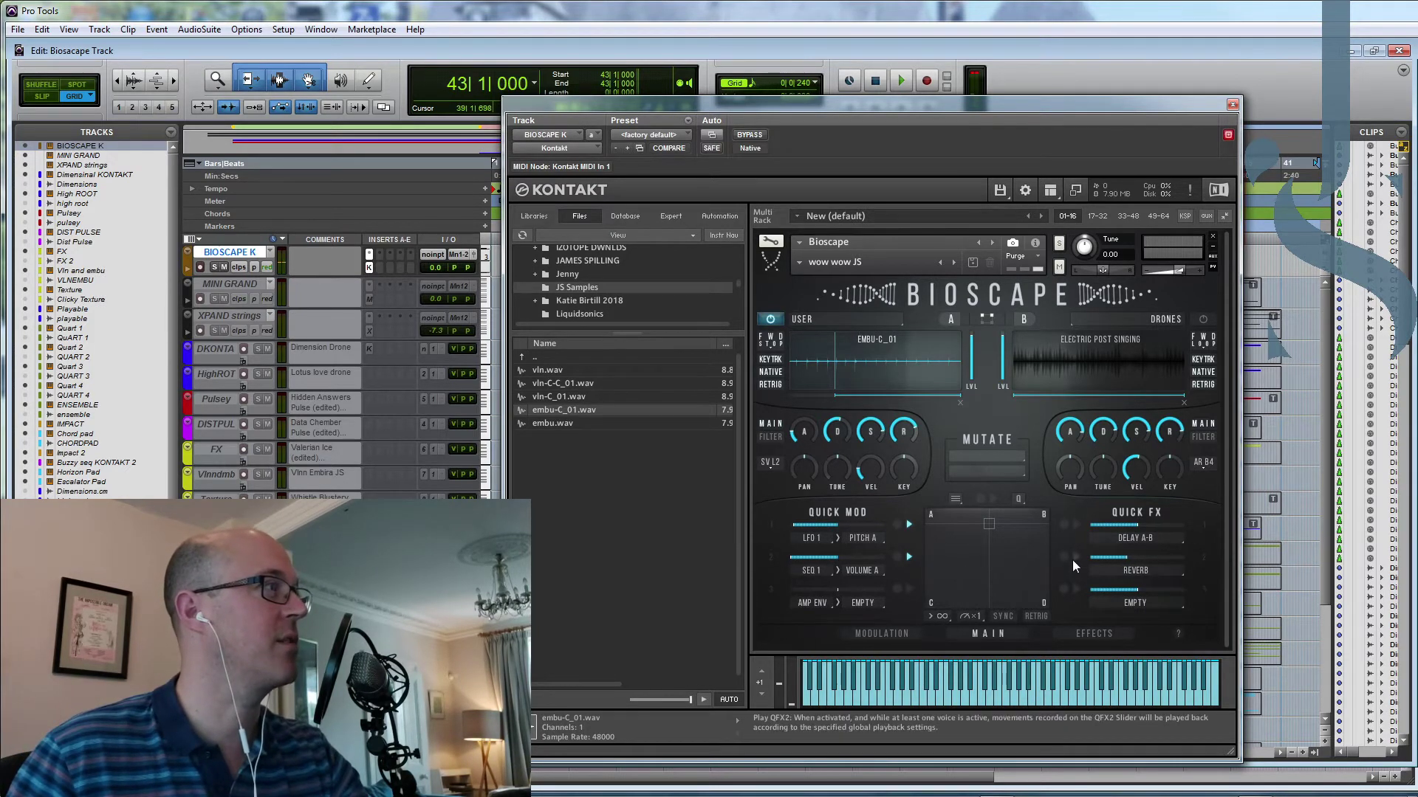
click(770, 341)
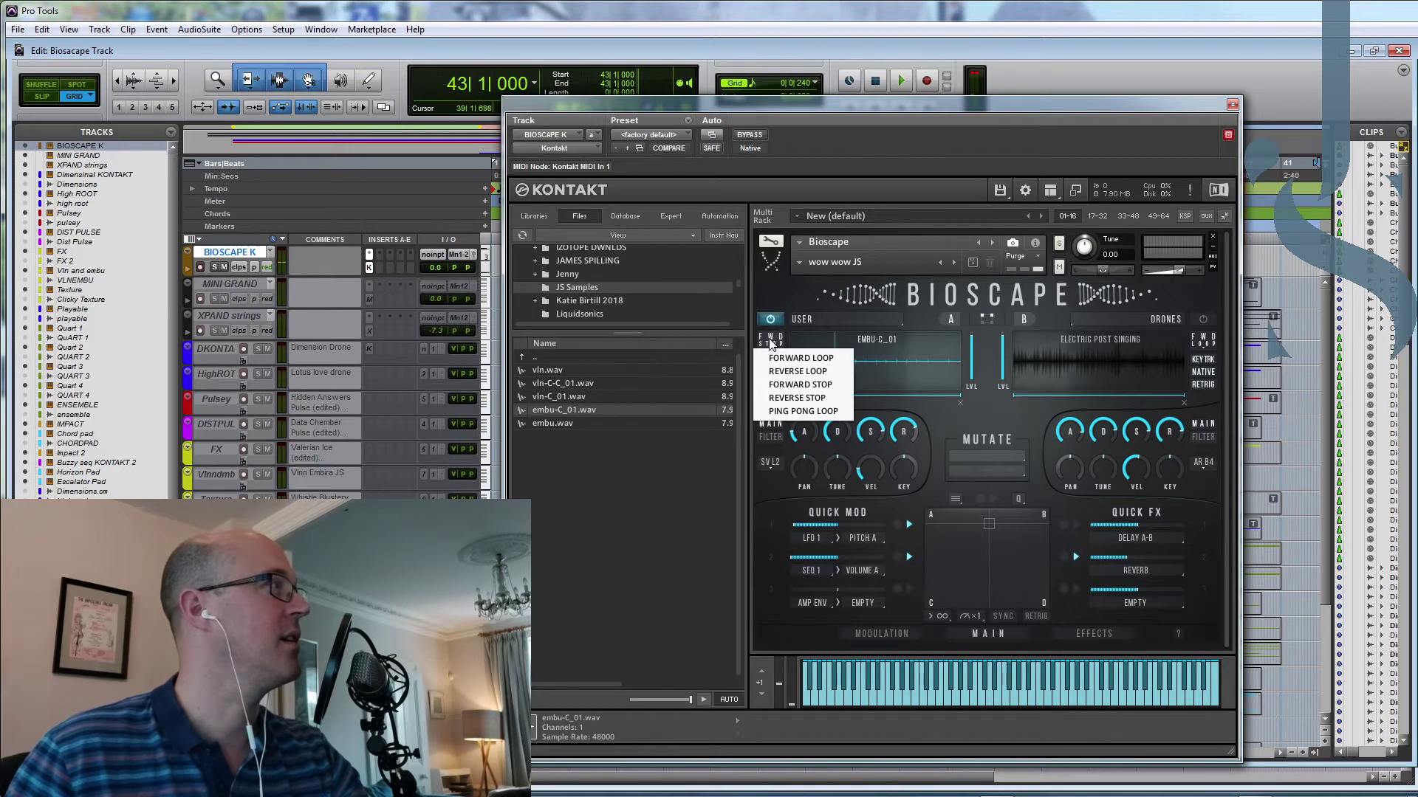
click(813, 410)
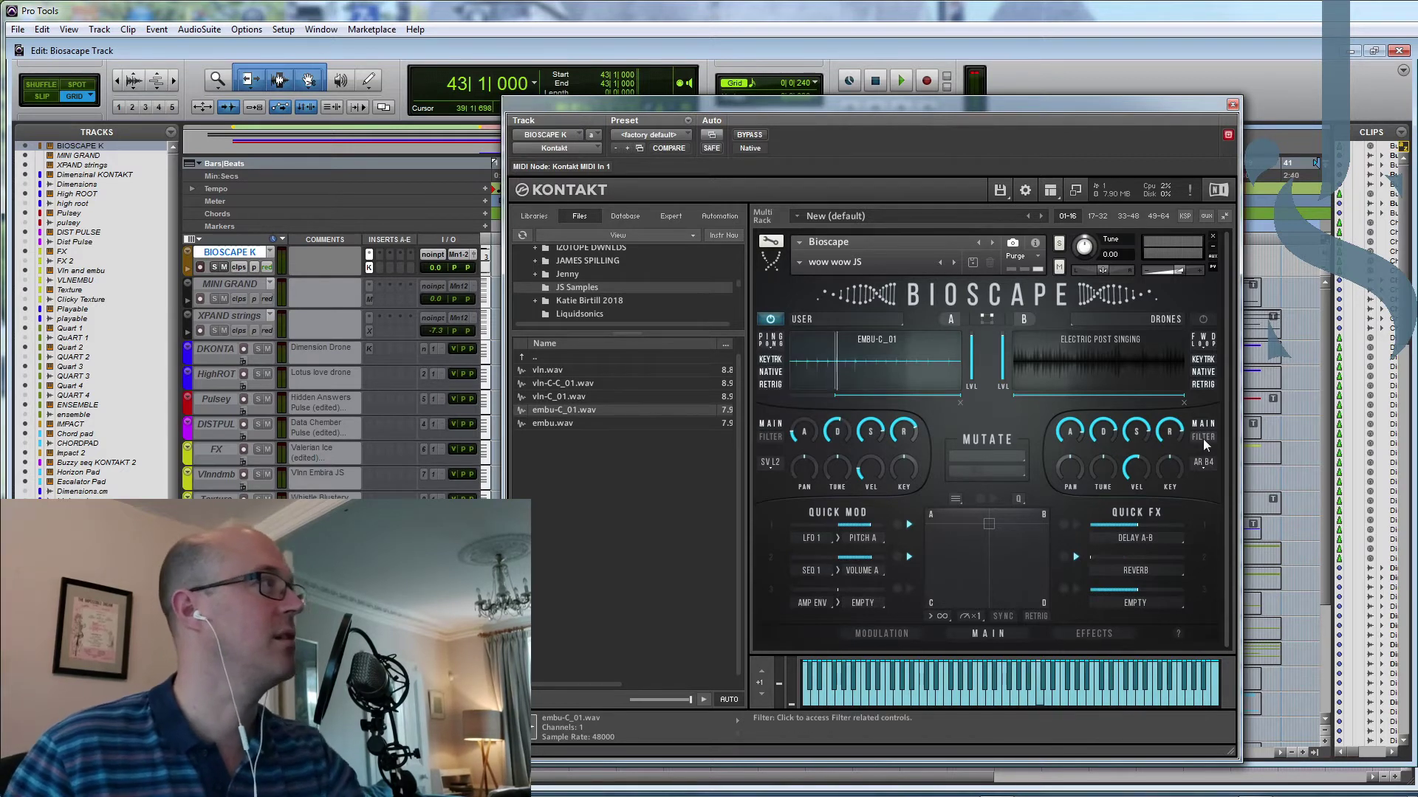
Step: Enable the global reverb for layers A-B on the effects page and raise the second Quick FX slot's reverb amount on the main page
click(1118, 628)
click(1134, 588)
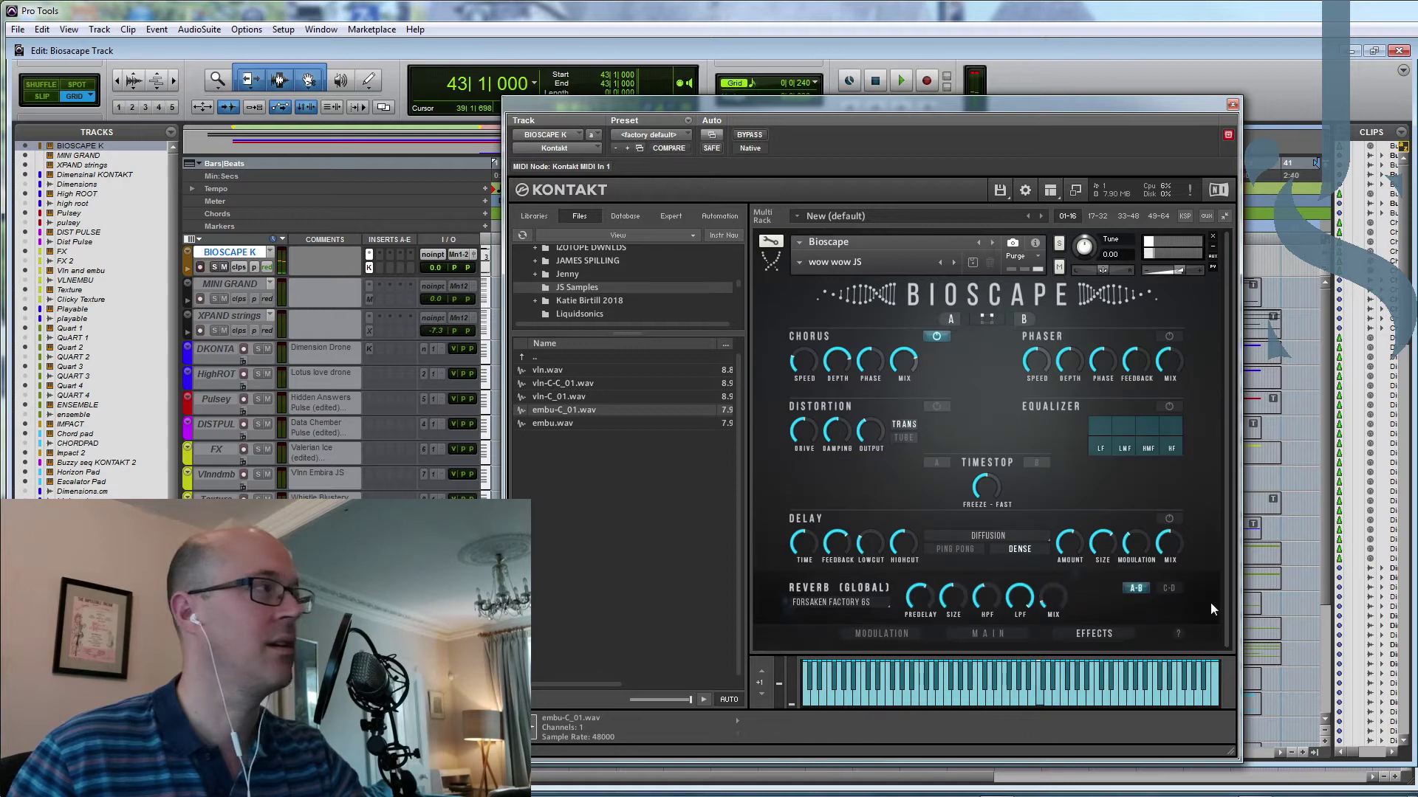
click(970, 633)
scroll(1158, 558, up, 5)
scroll(1157, 558, up, 2)
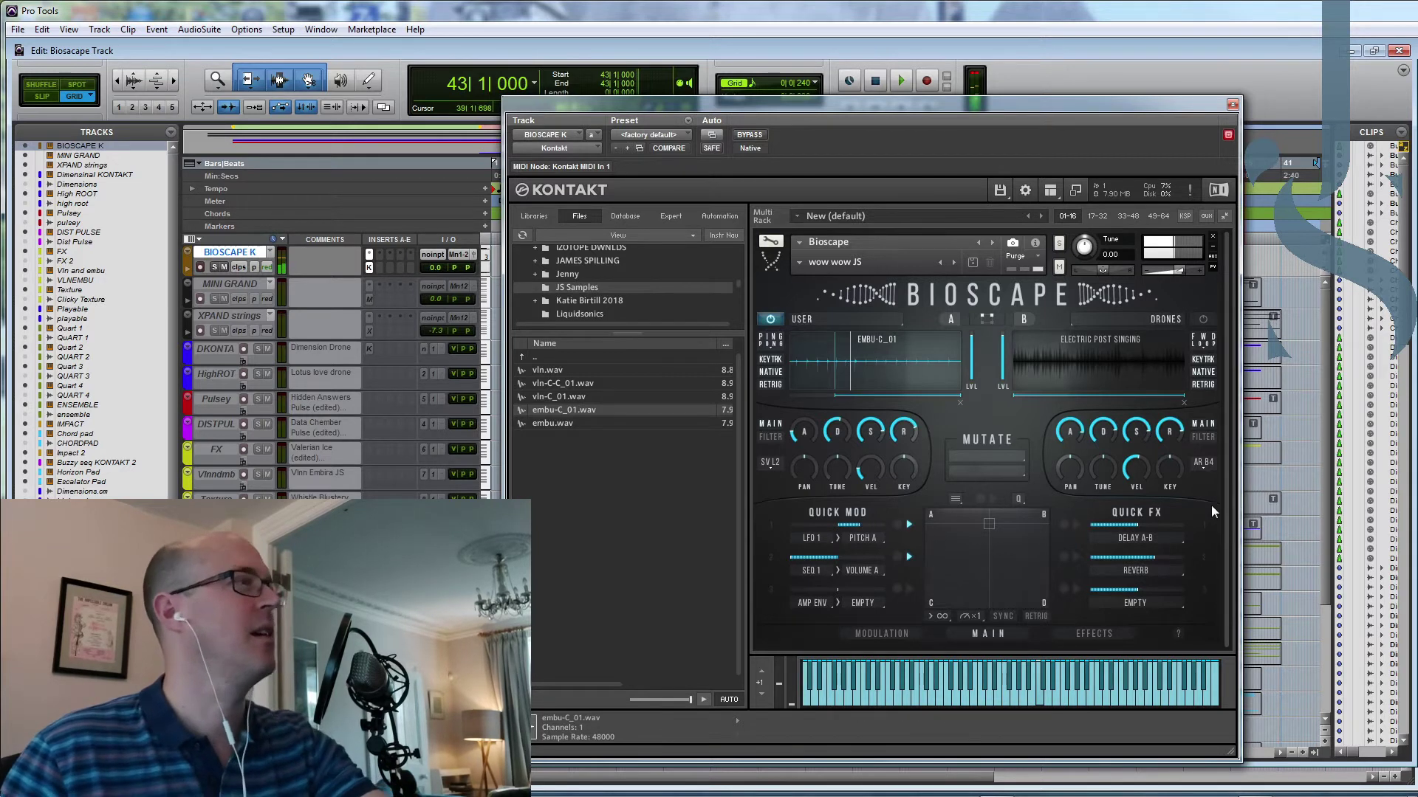
Step: Save the current sound as a new snapshot named spooky embira
click(973, 263)
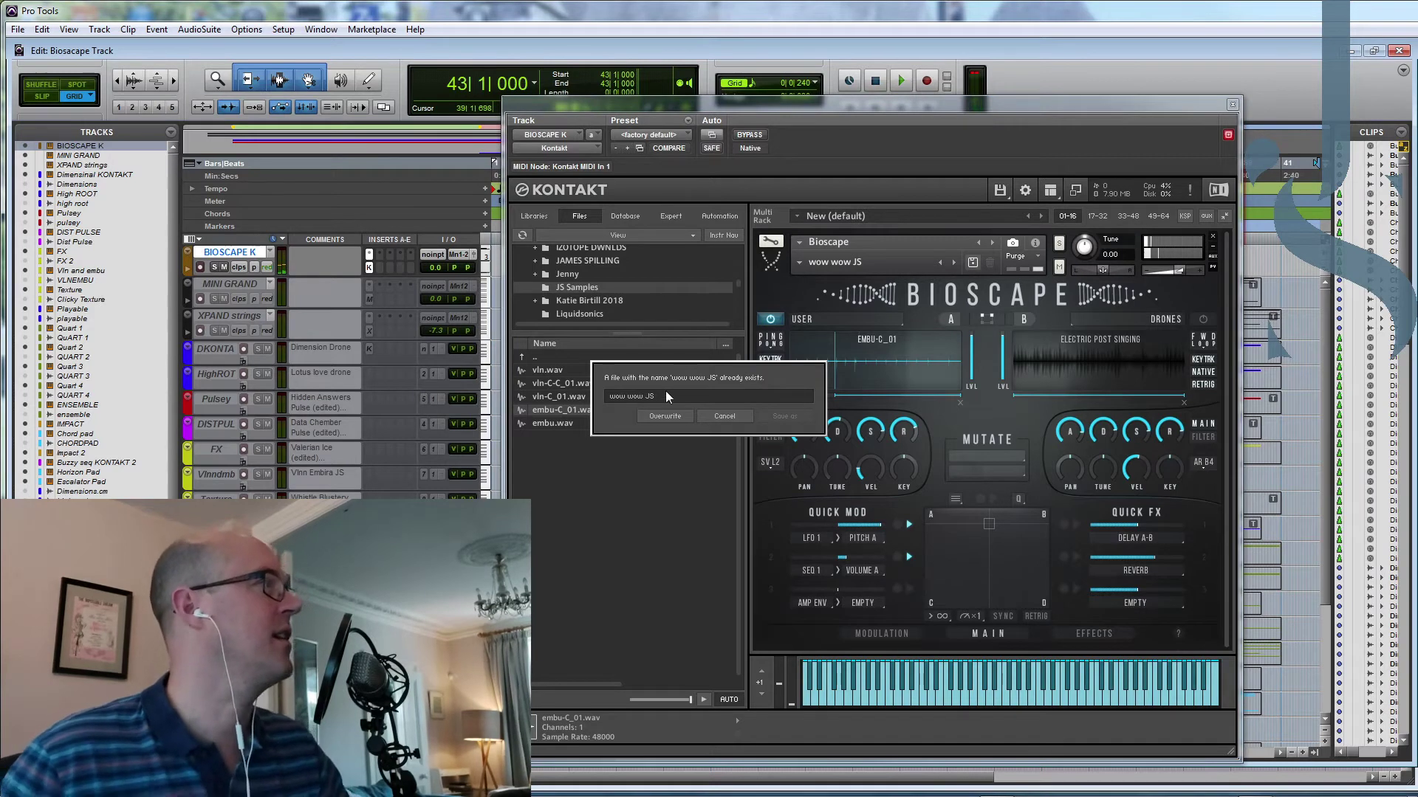
key(BackSpace)
key(BackSpace)
key(BackSpace)
key(BackSpace)
key(BackSpace)
key(BackSpace)
key(BackSpace)
key(BackSpace)
key(BackSpace)
key(BackSpace)
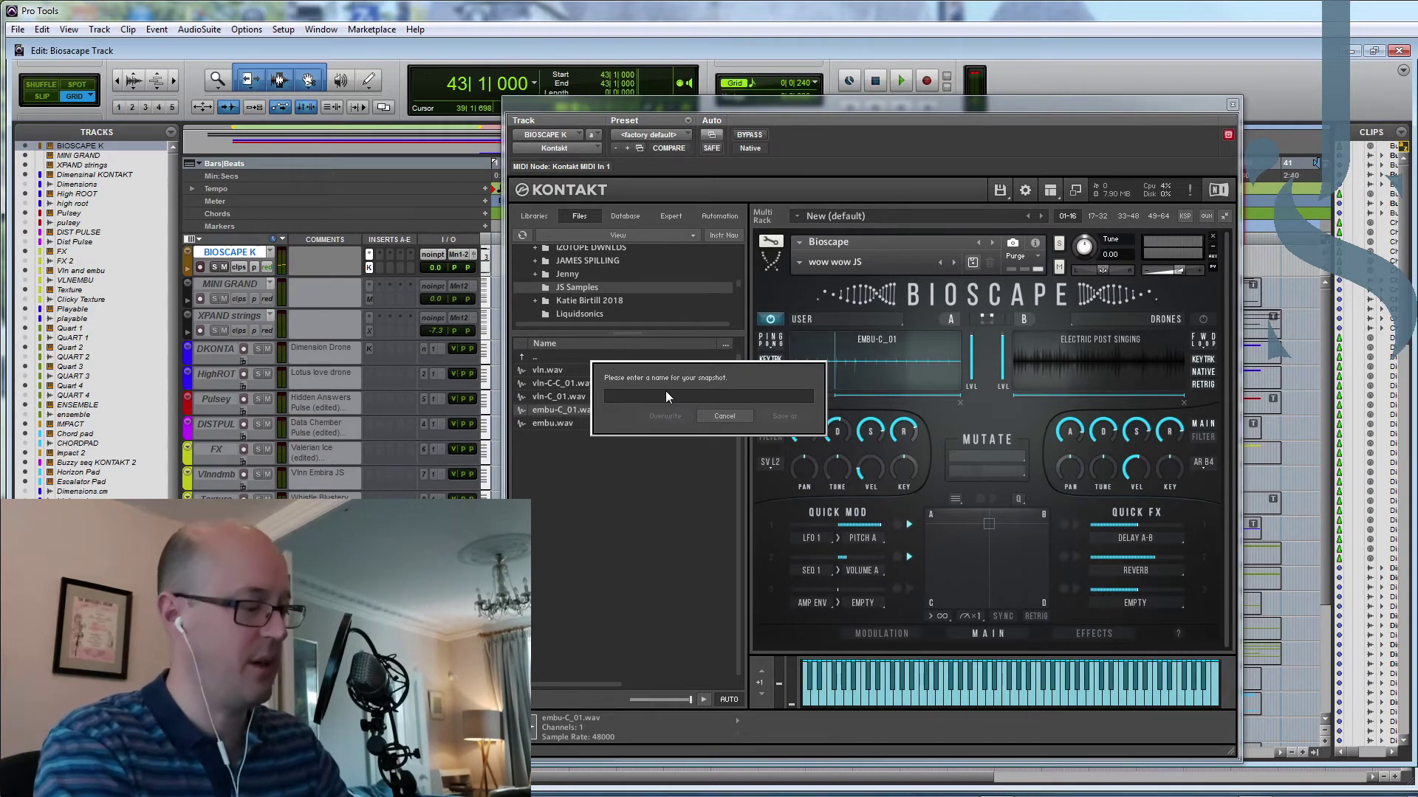
text(spooky)
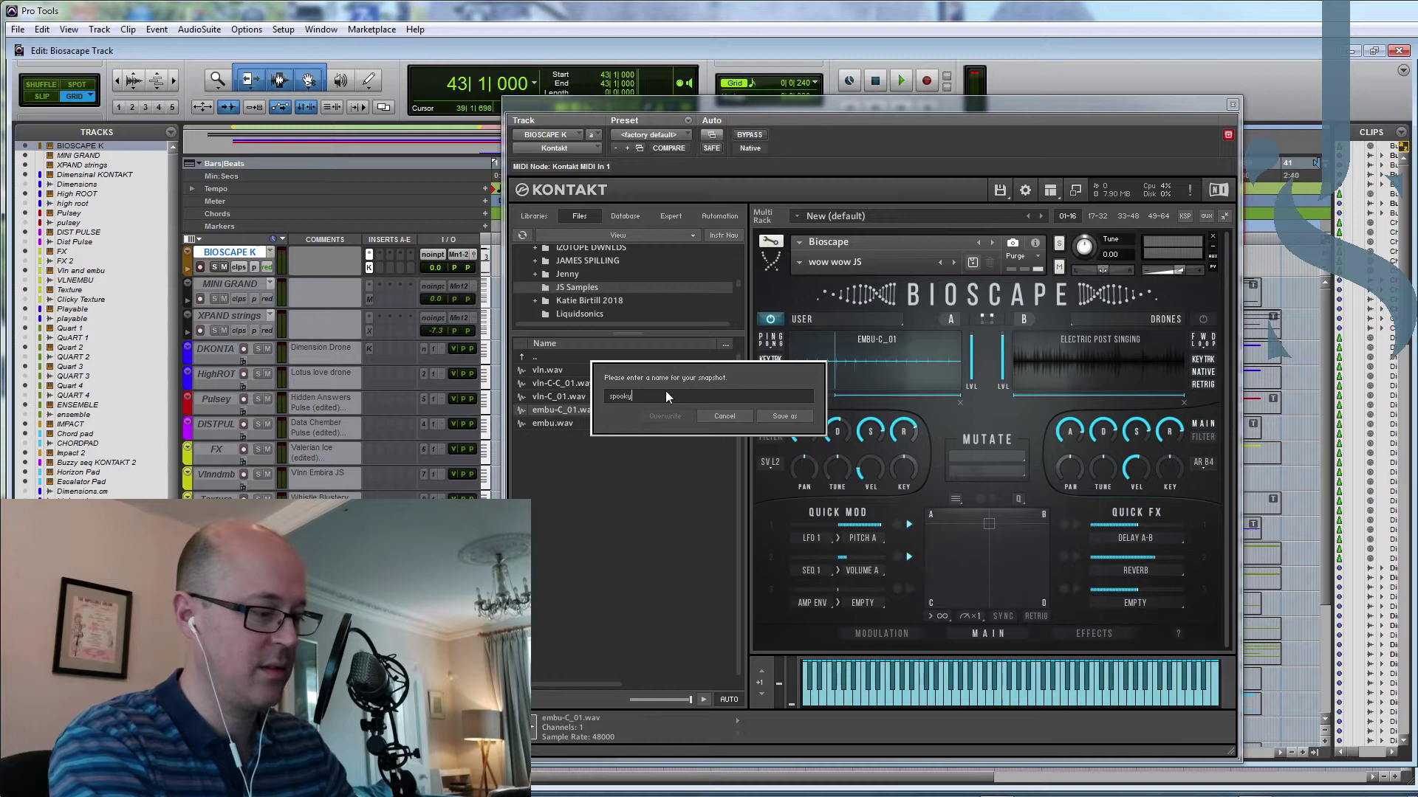
text( embir)
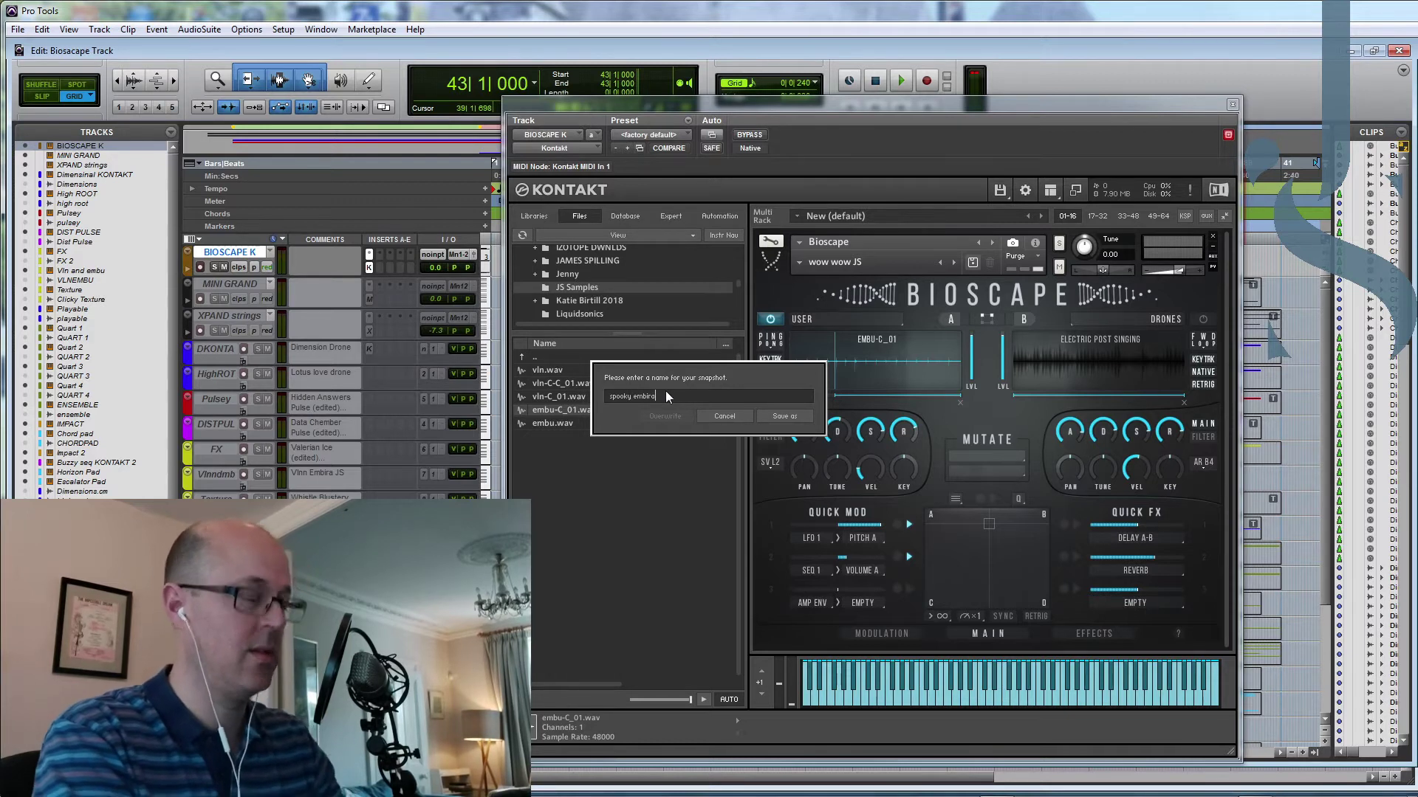
text(a)
key(Return)
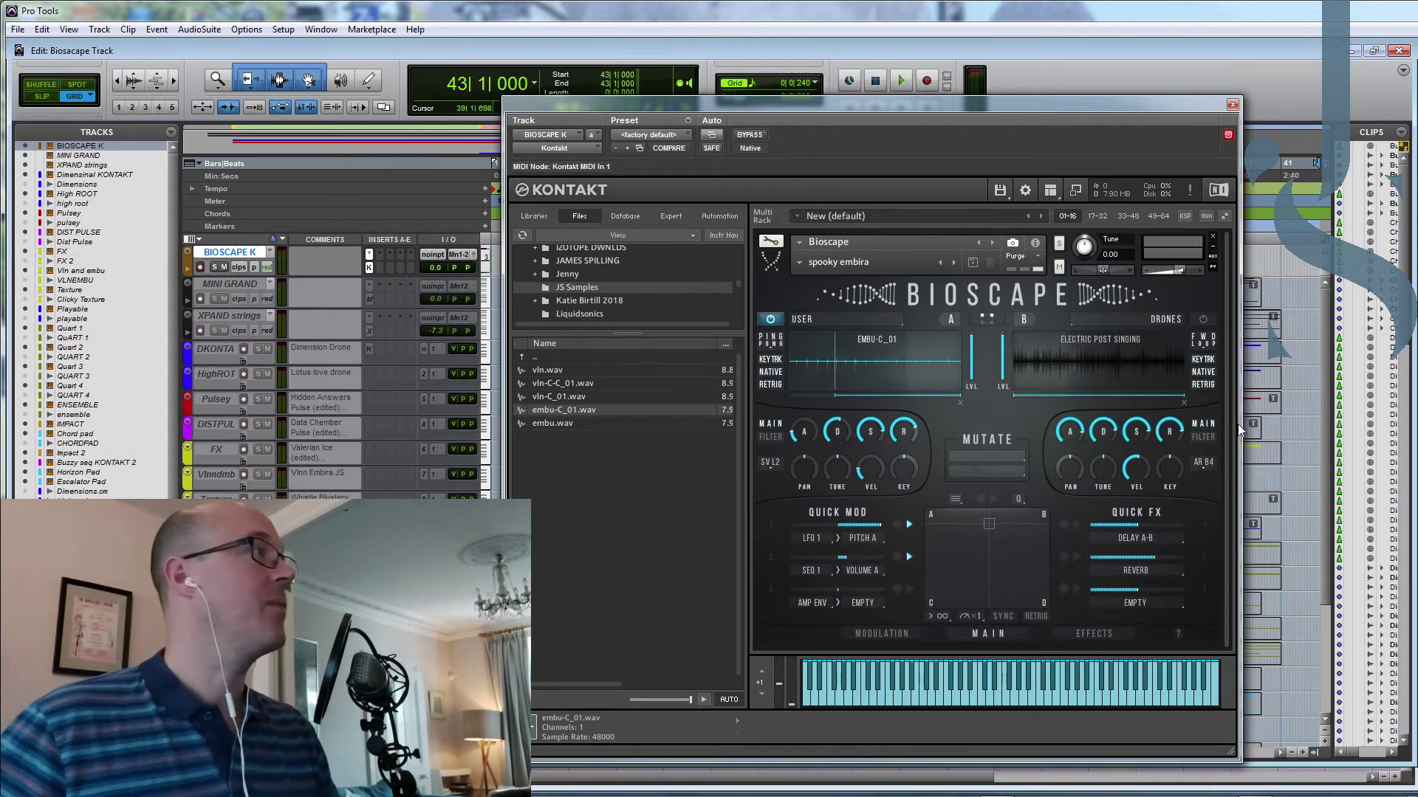
Step: Enable the A-B equalizer on the effects page, cutting the low band and boosting the high-mid band and the high band to 20.0 dB
click(1092, 632)
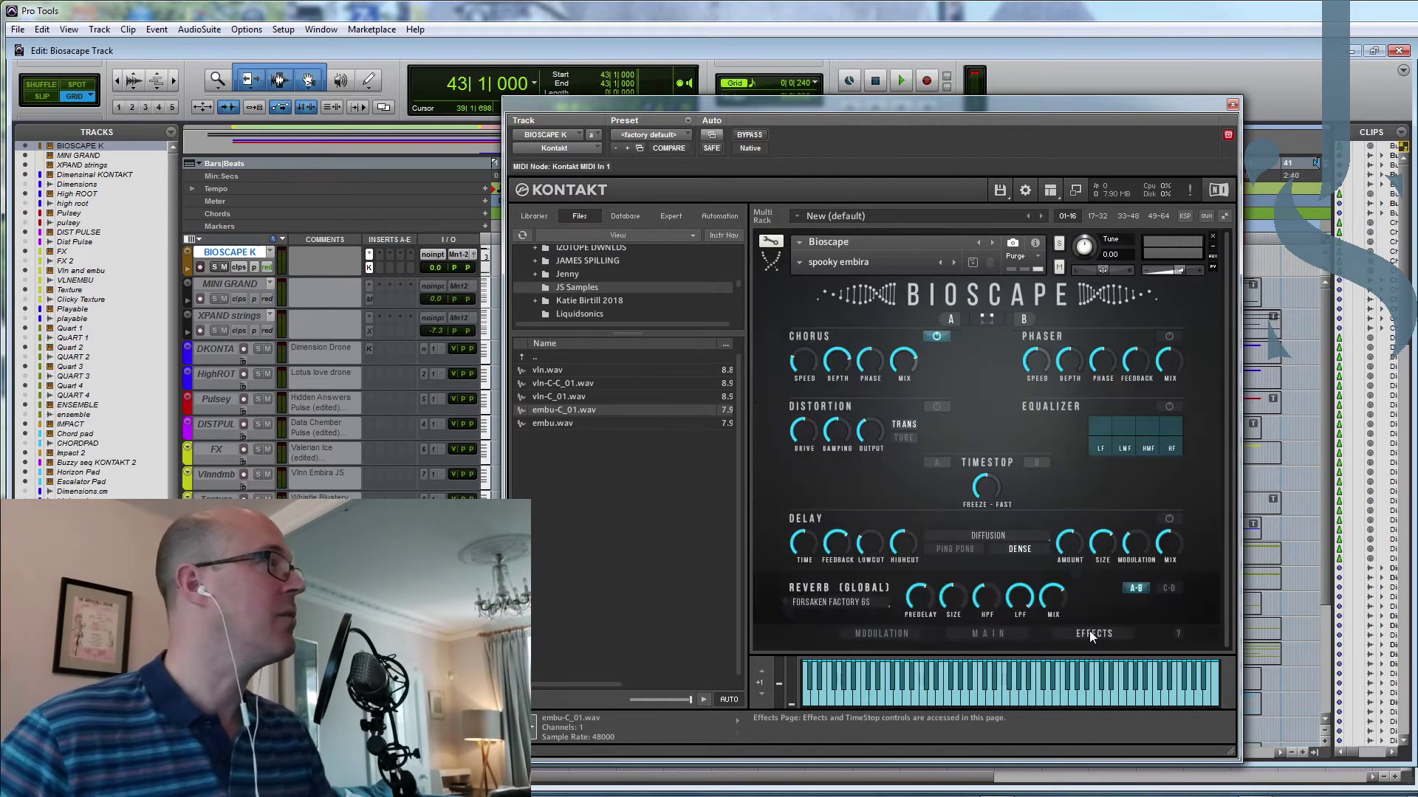
drag(1101, 440, 1171, 417)
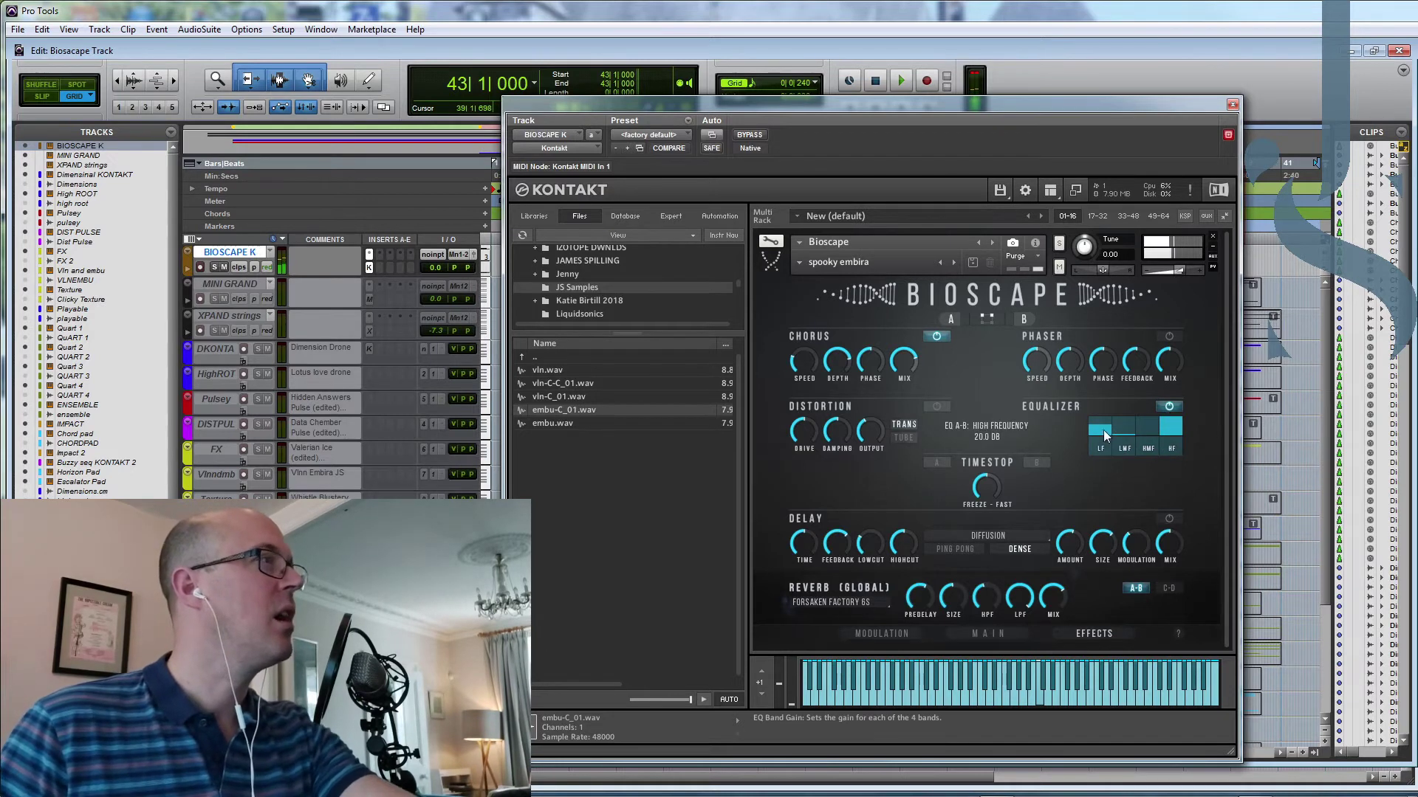
click(1144, 443)
drag(1146, 443, 1150, 426)
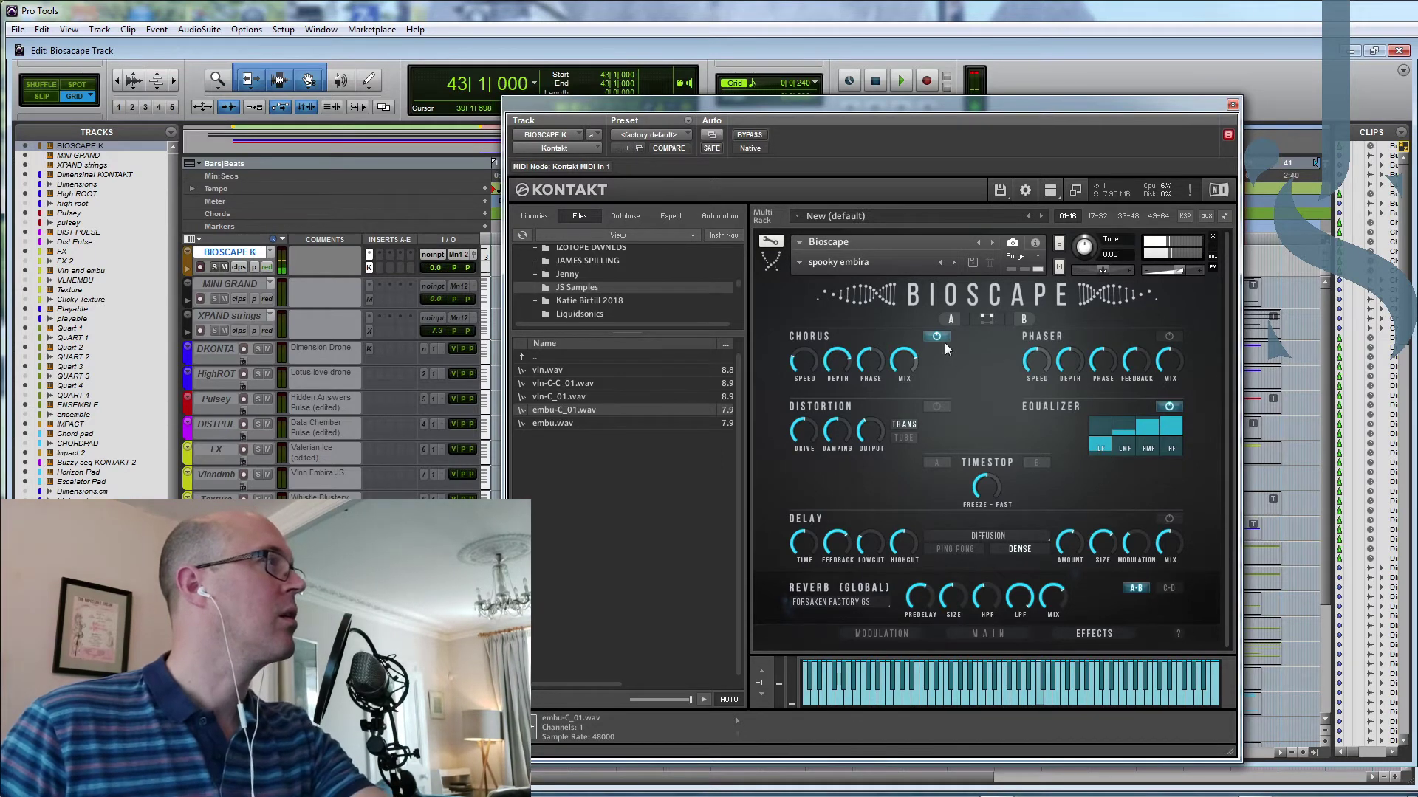
Step: Enable distortion and delay for layers A-B with the delay mix at 75.4%, and return to the main page
click(938, 406)
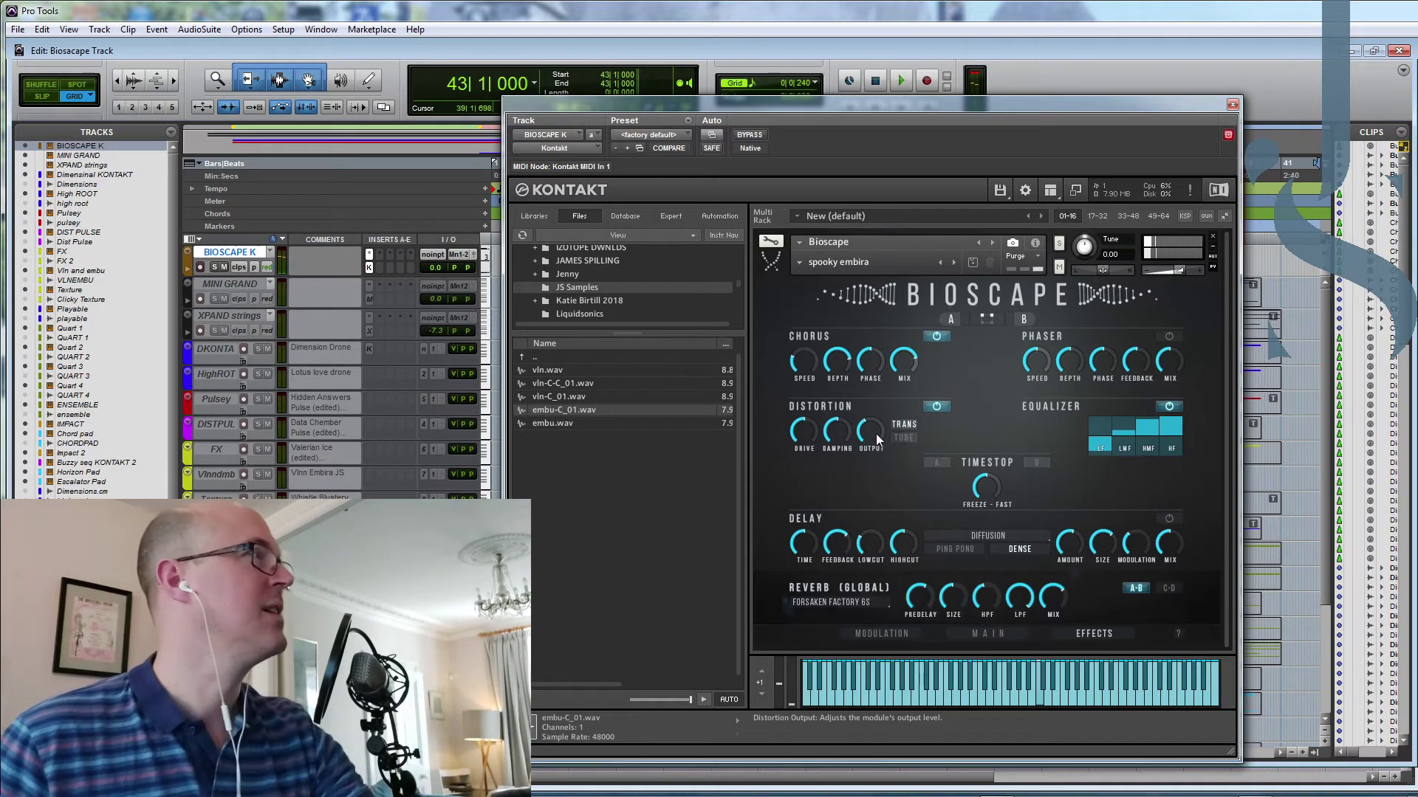
click(1169, 520)
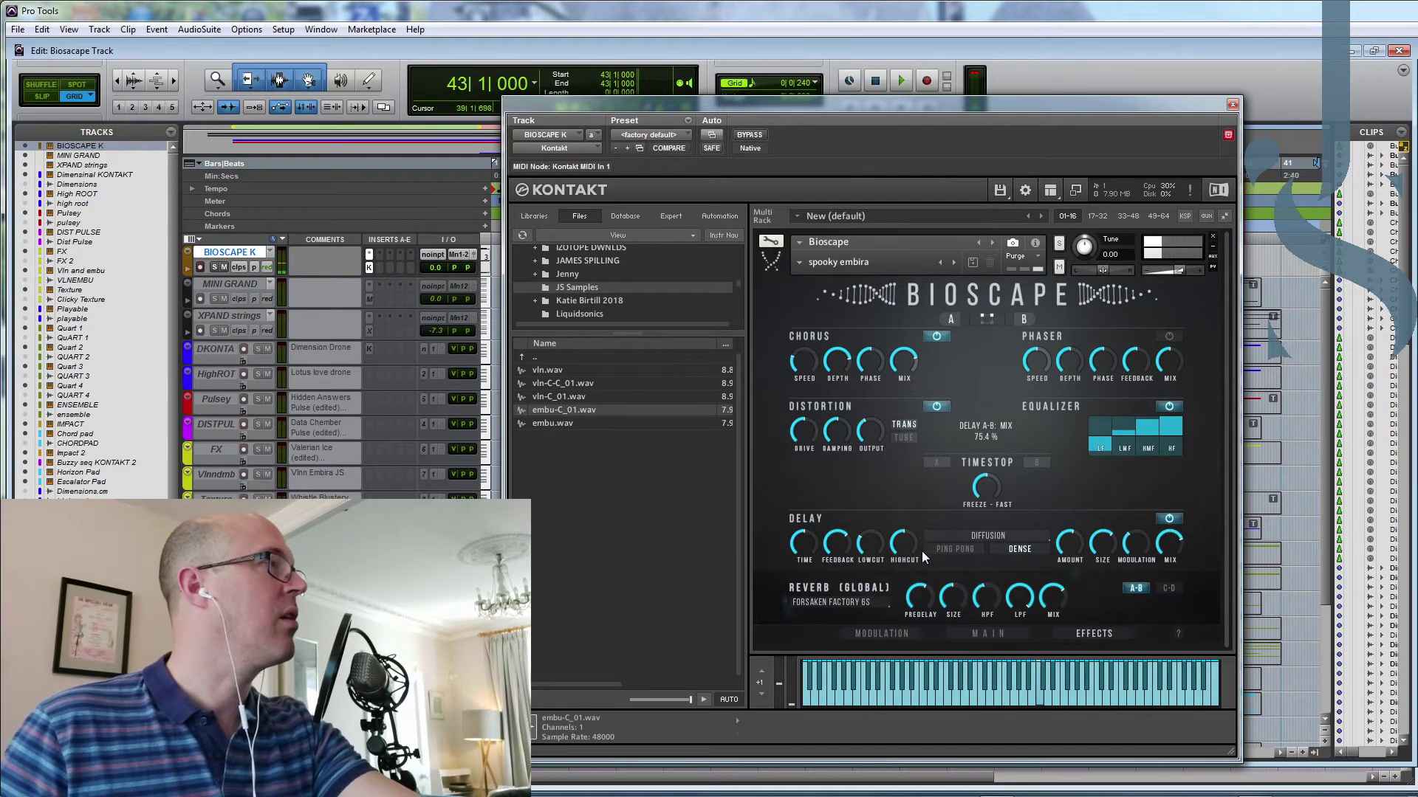
click(976, 632)
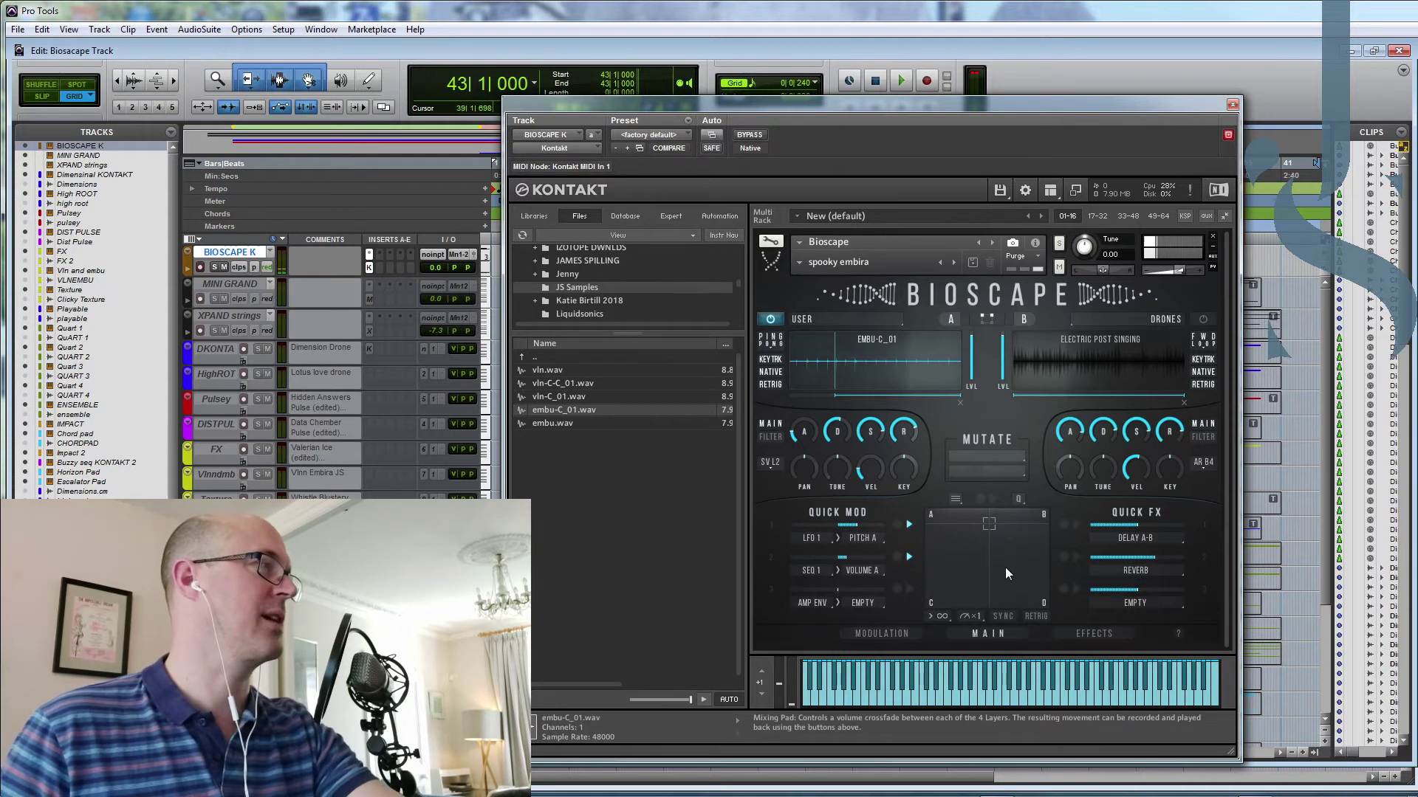
Step: Randomize the sequencer and LFO controls on the modulation page twice
click(886, 633)
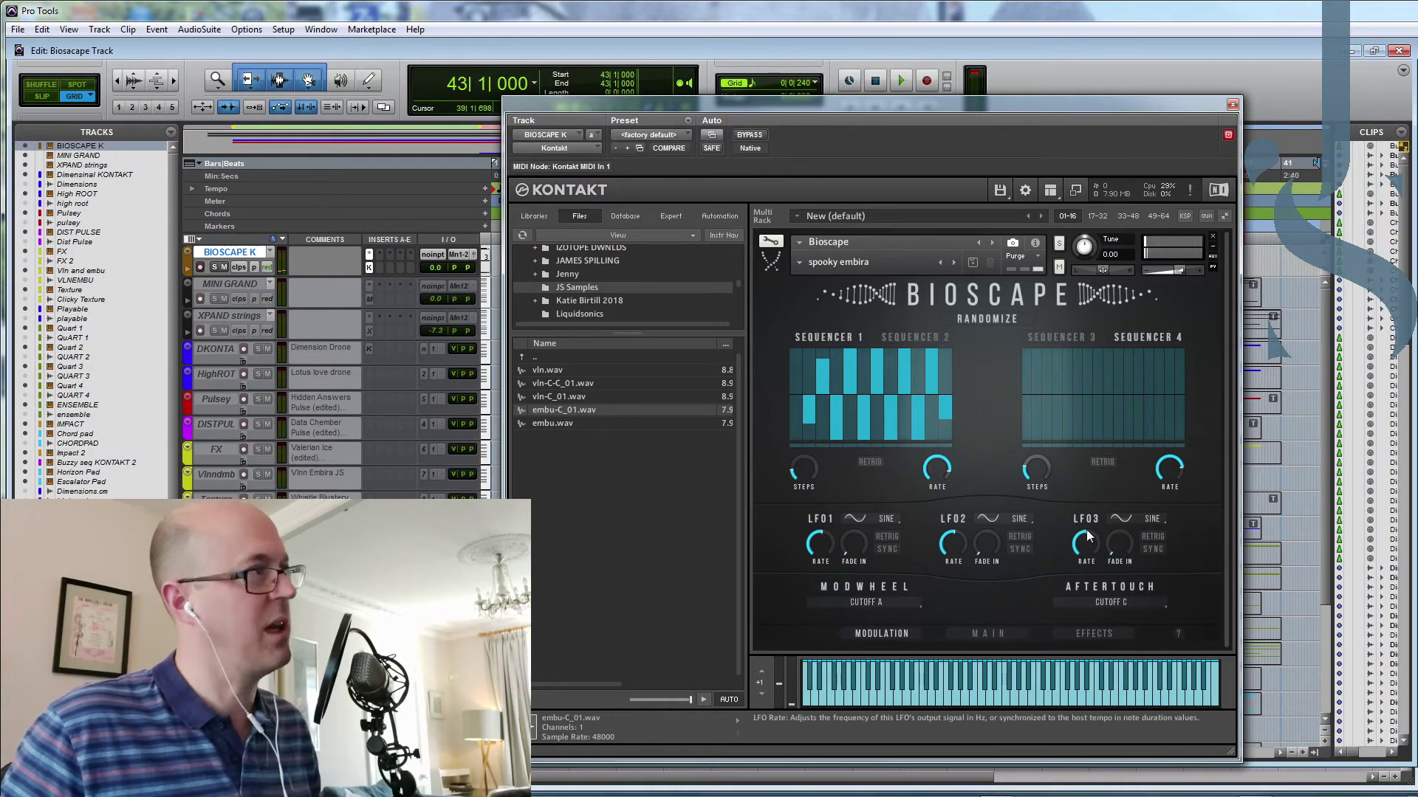
click(996, 319)
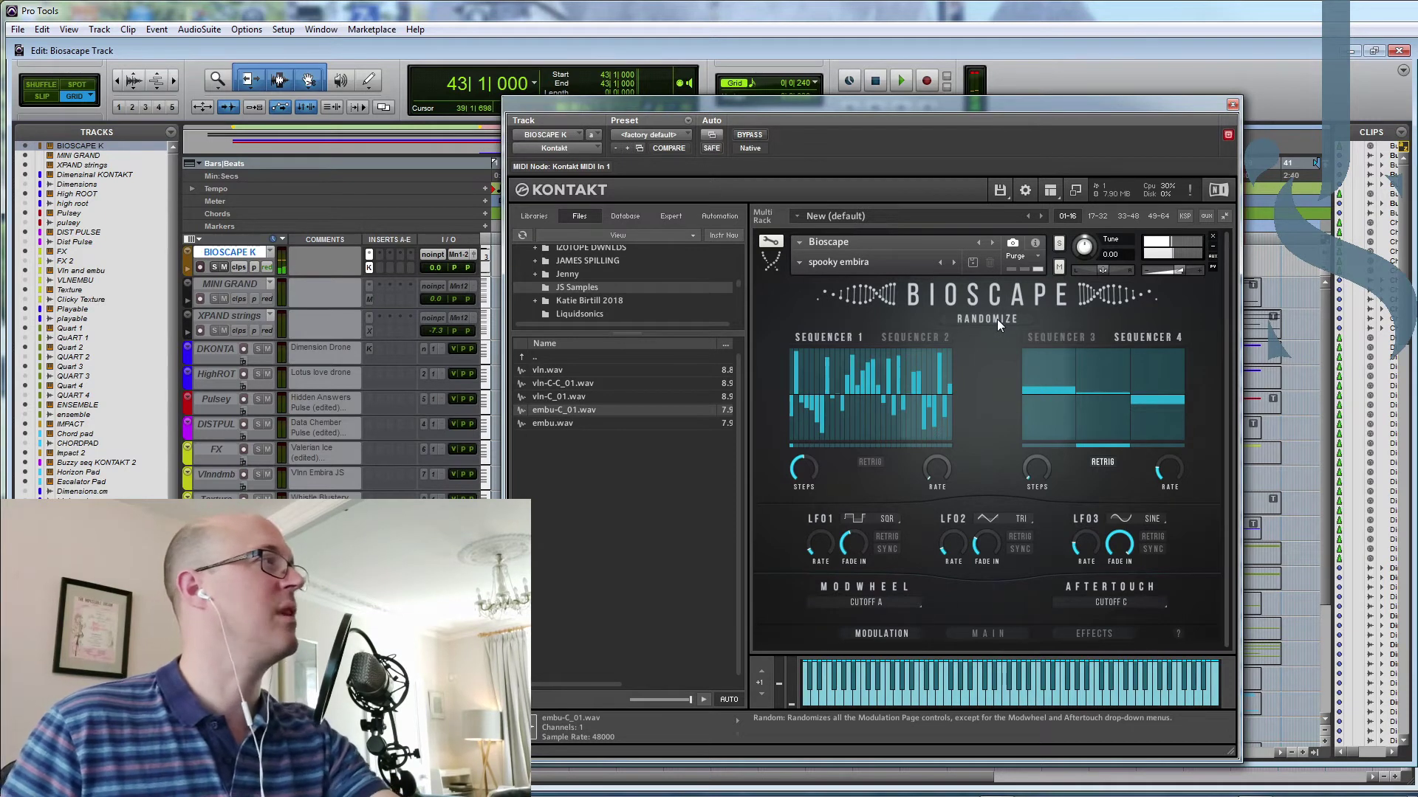
click(997, 319)
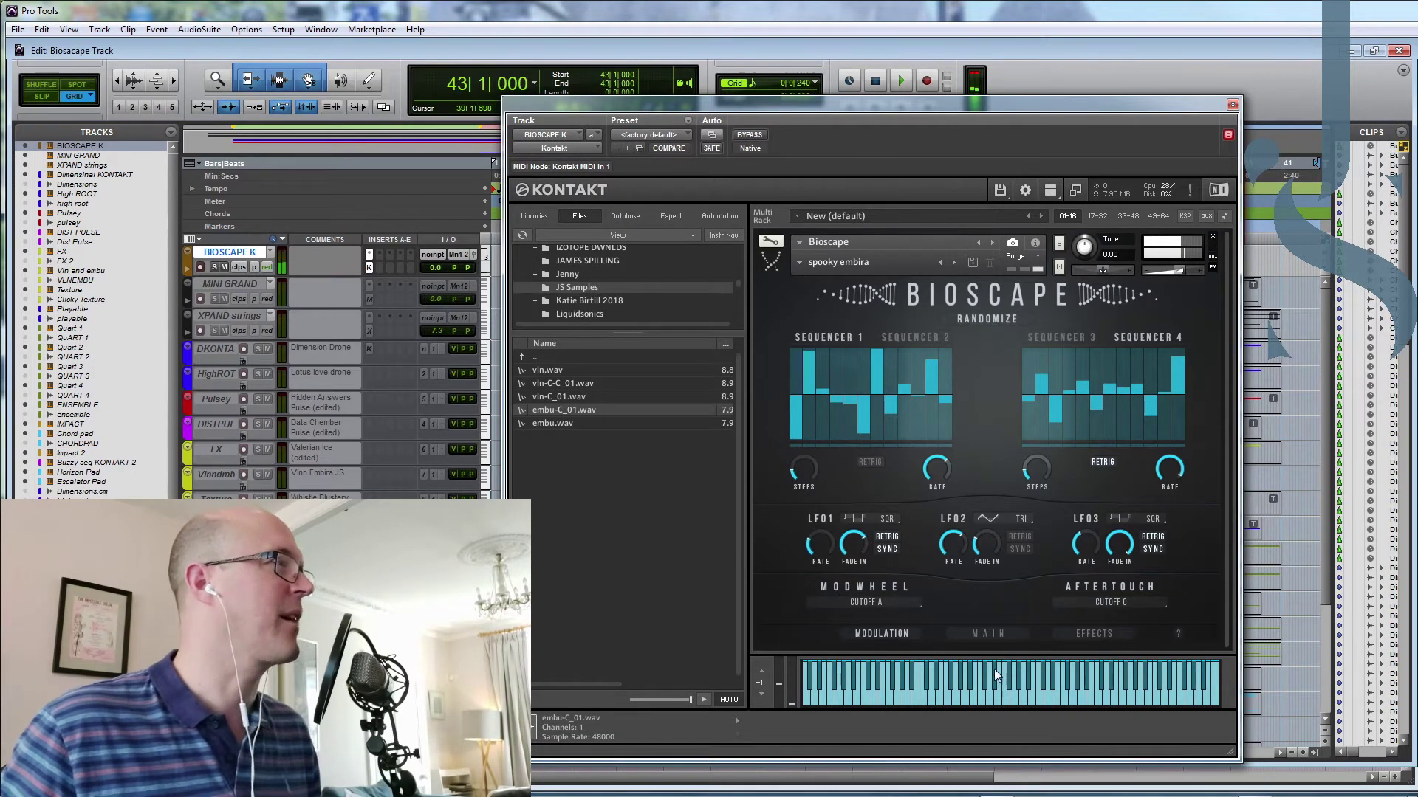
Step: Open the effects page and switch off the delay for layers A-B
click(994, 634)
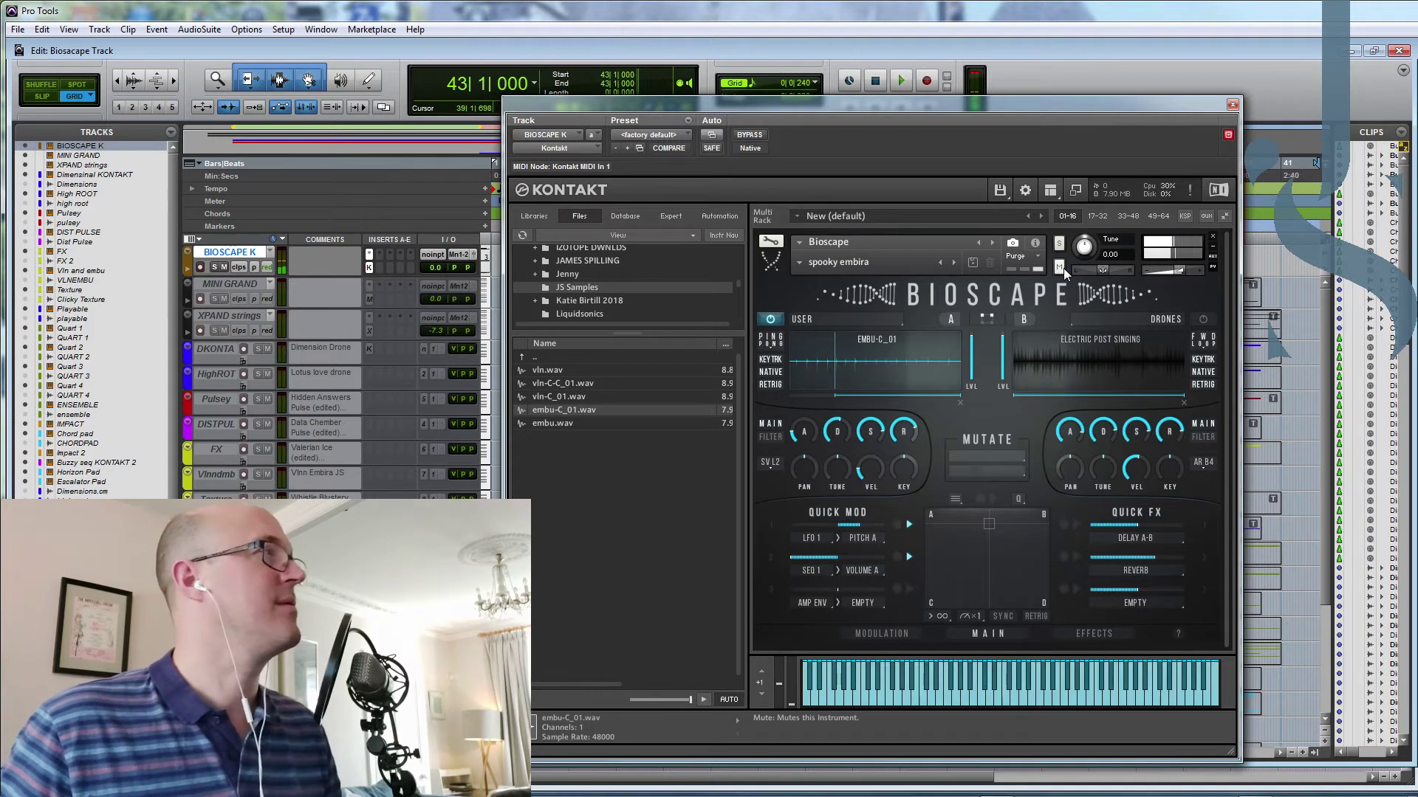
click(1089, 635)
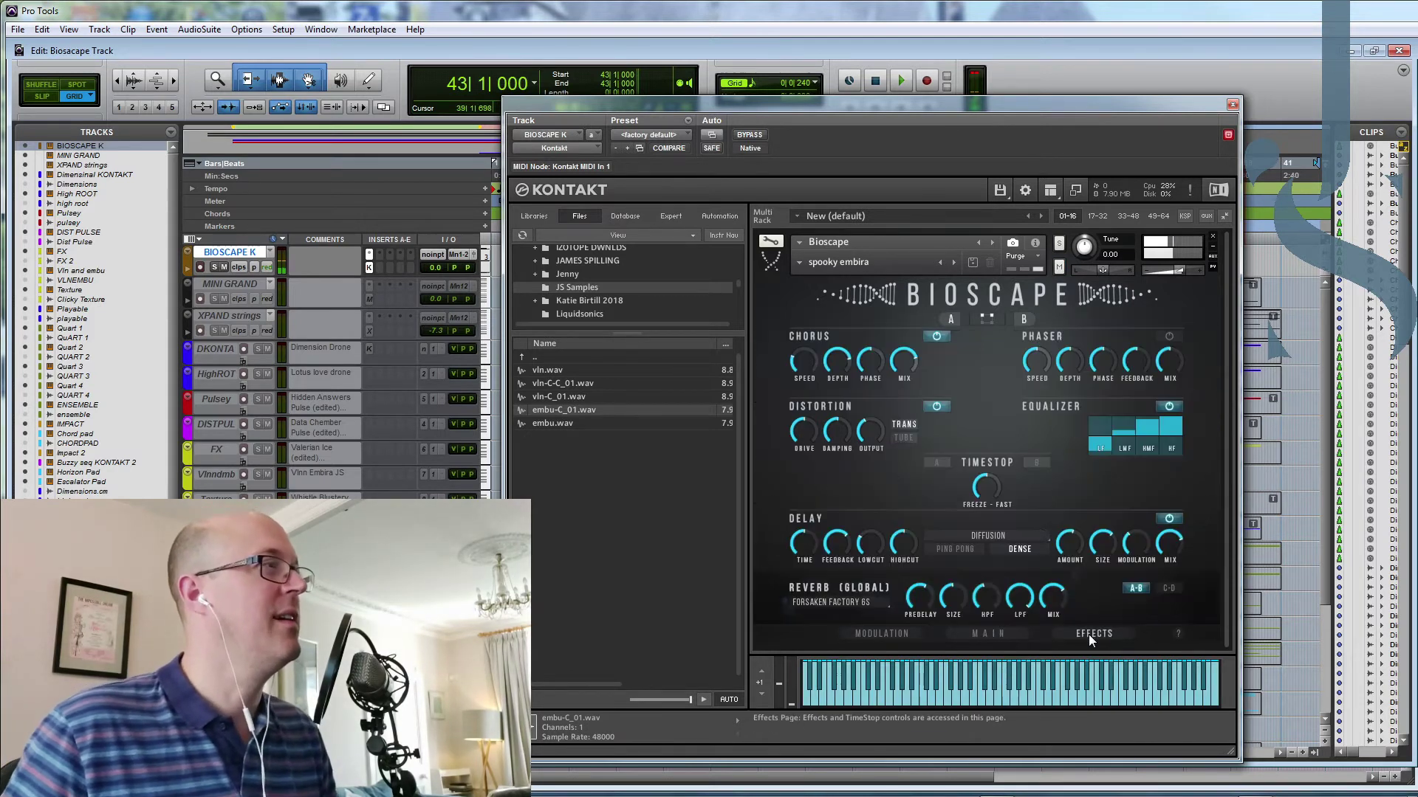
click(1169, 518)
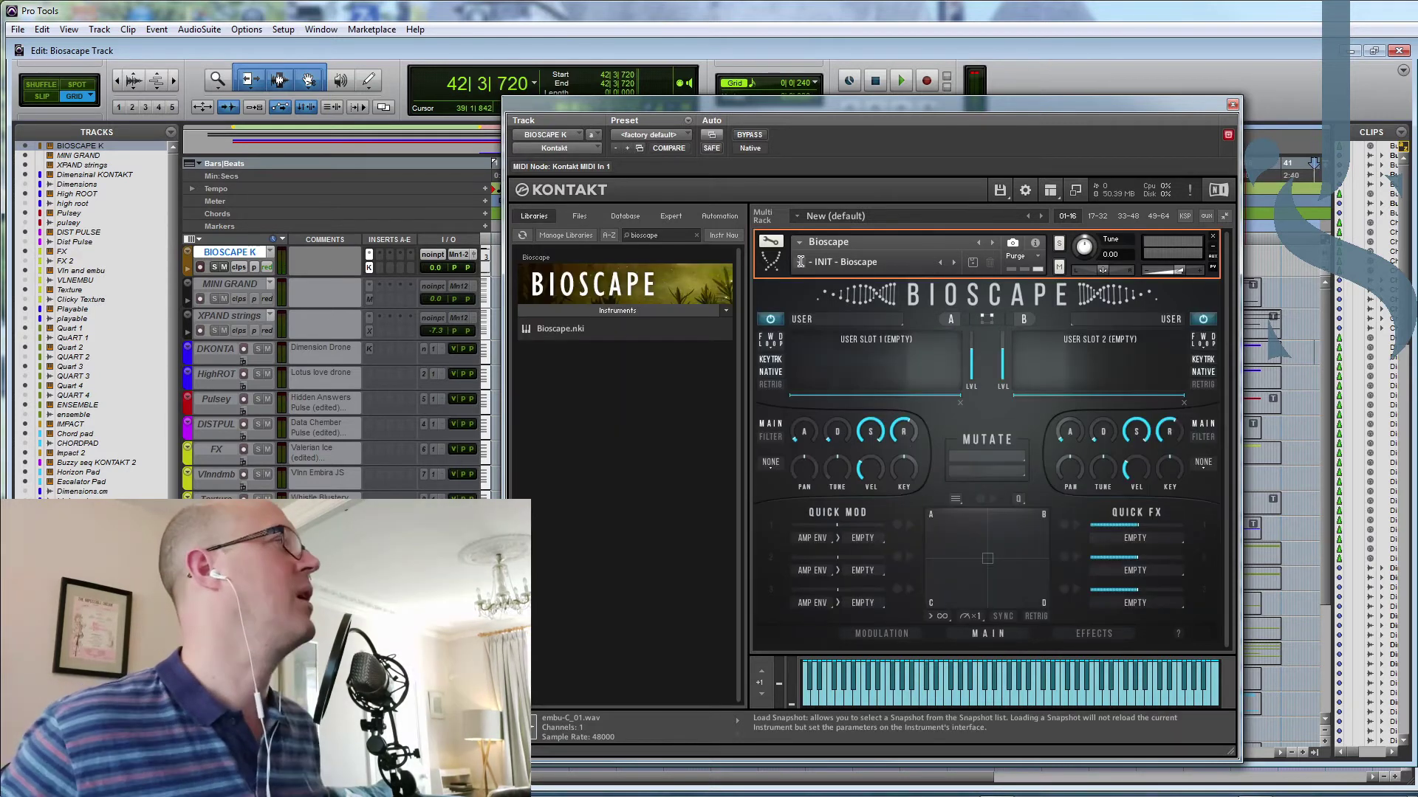
Step: Load the factory snapshot First Contact ARK from the Pulses category
click(800, 262)
mouse_move(815, 276)
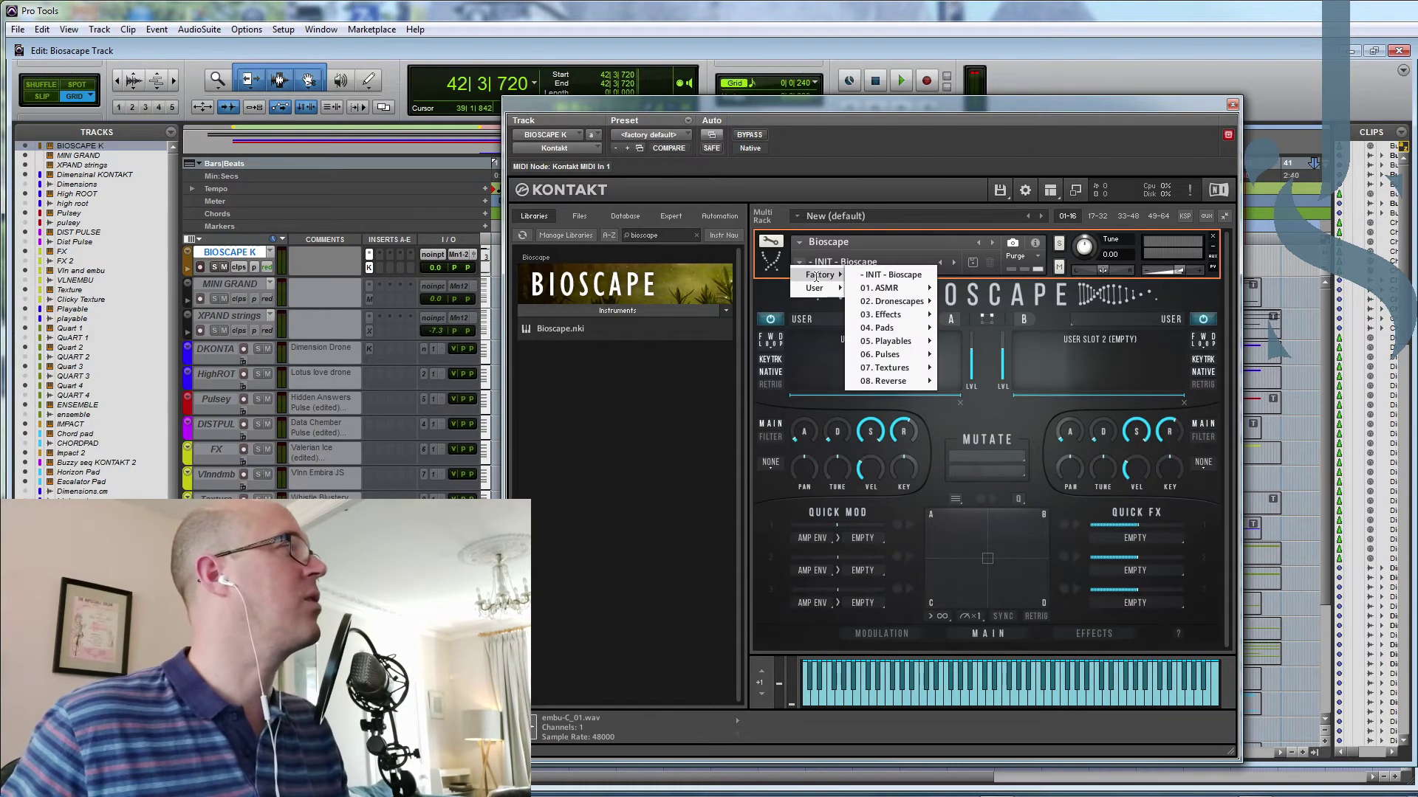
mouse_move(905, 345)
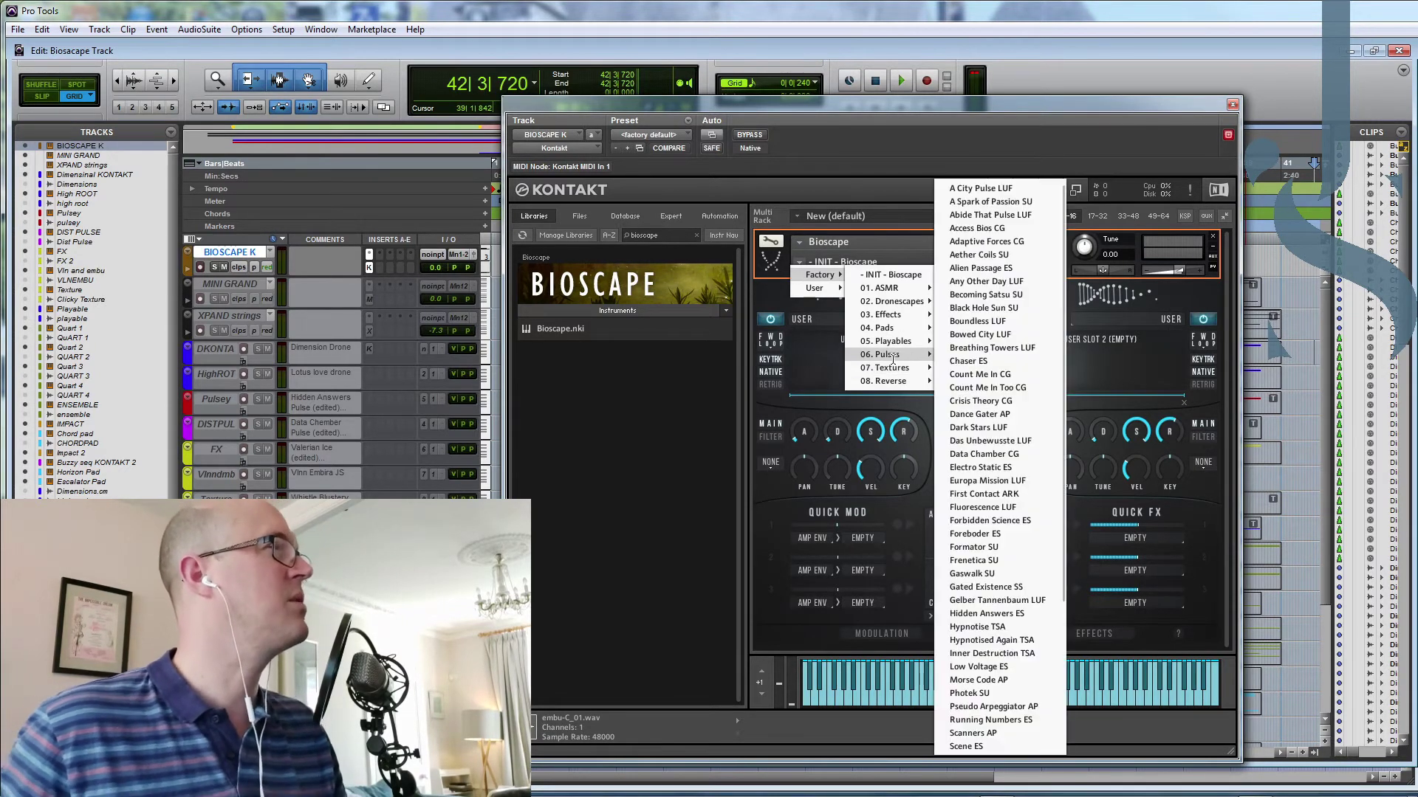
click(1010, 494)
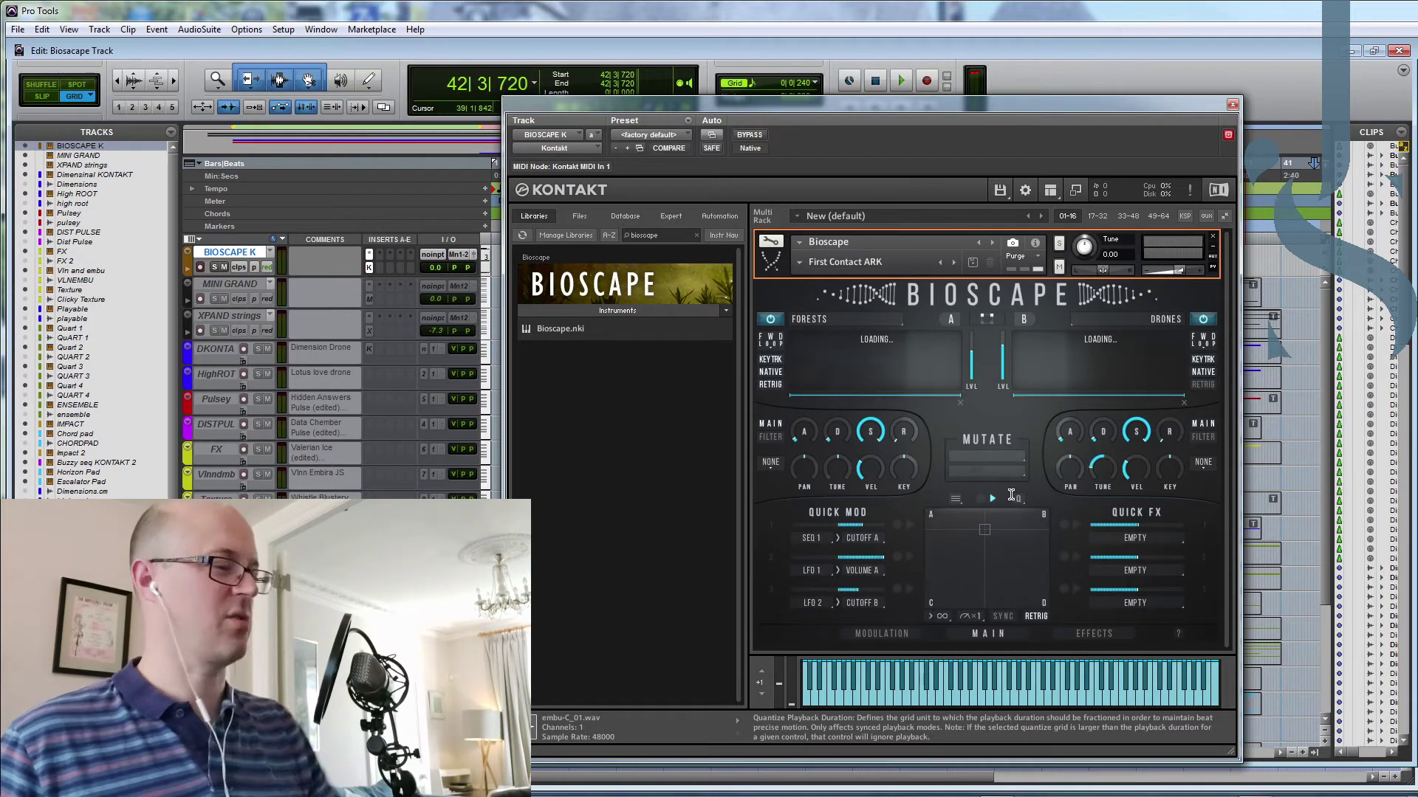
click(987, 319)
click(987, 319)
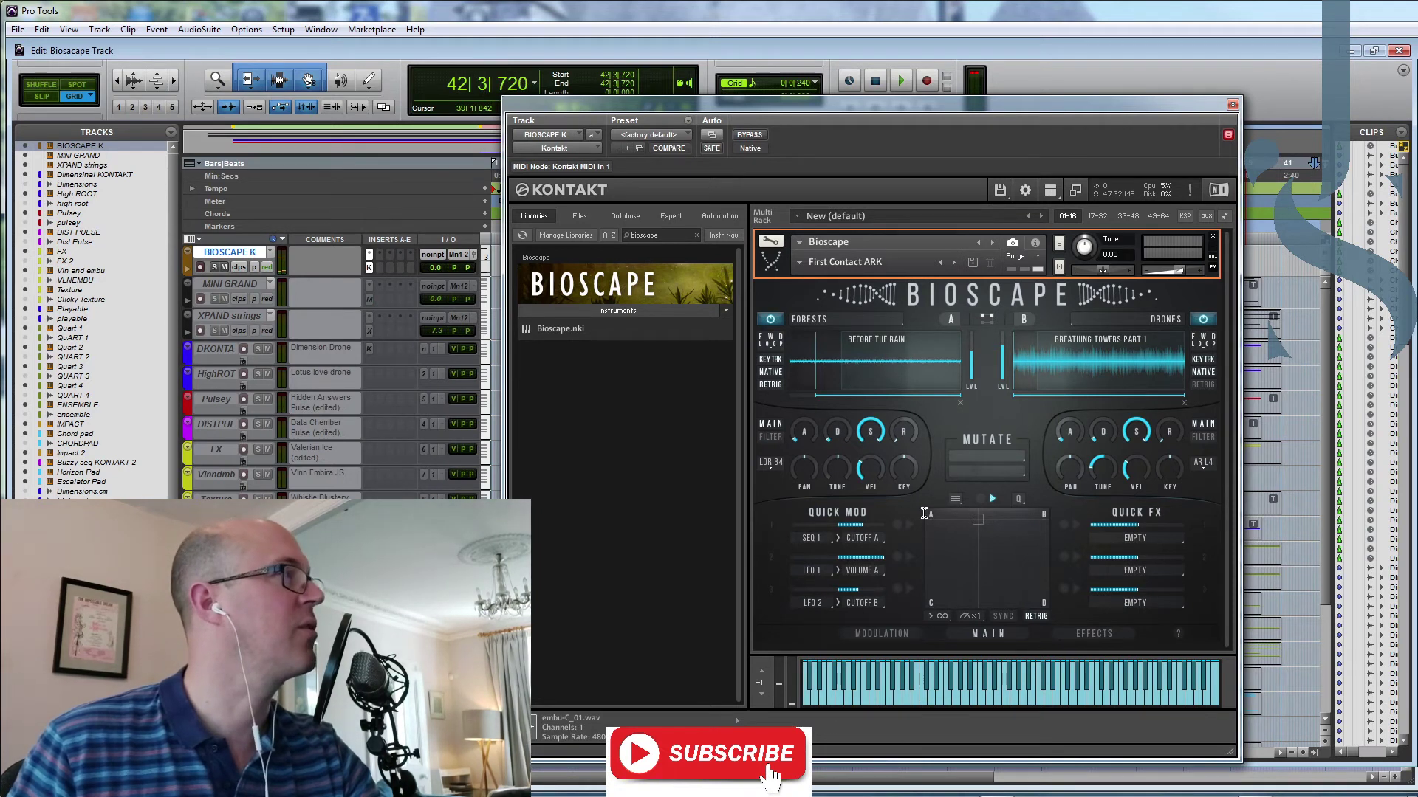
Step: Apply the full-size circle shape to the mixing pad, trying reverse loop playback before setting it to ping pong loop
click(955, 499)
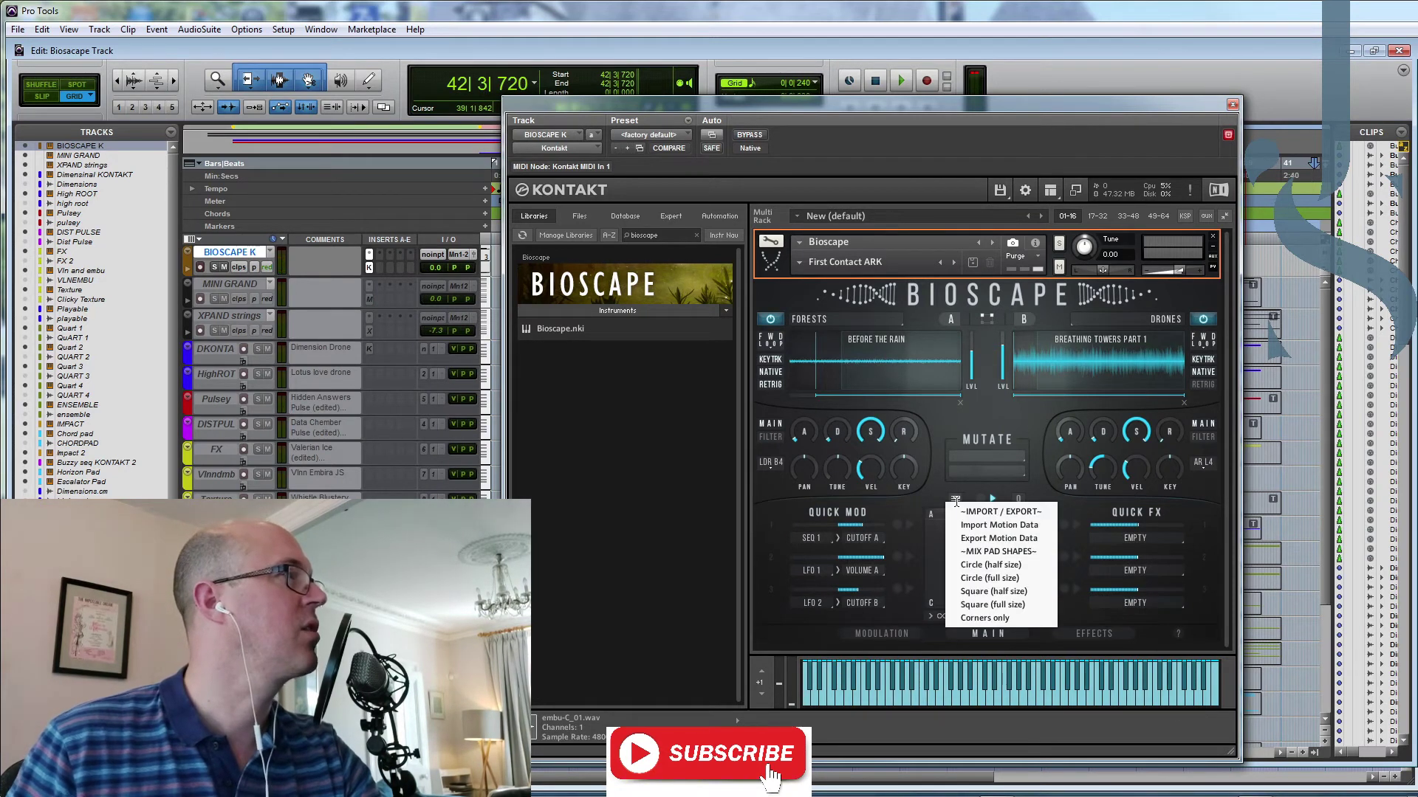
click(1000, 580)
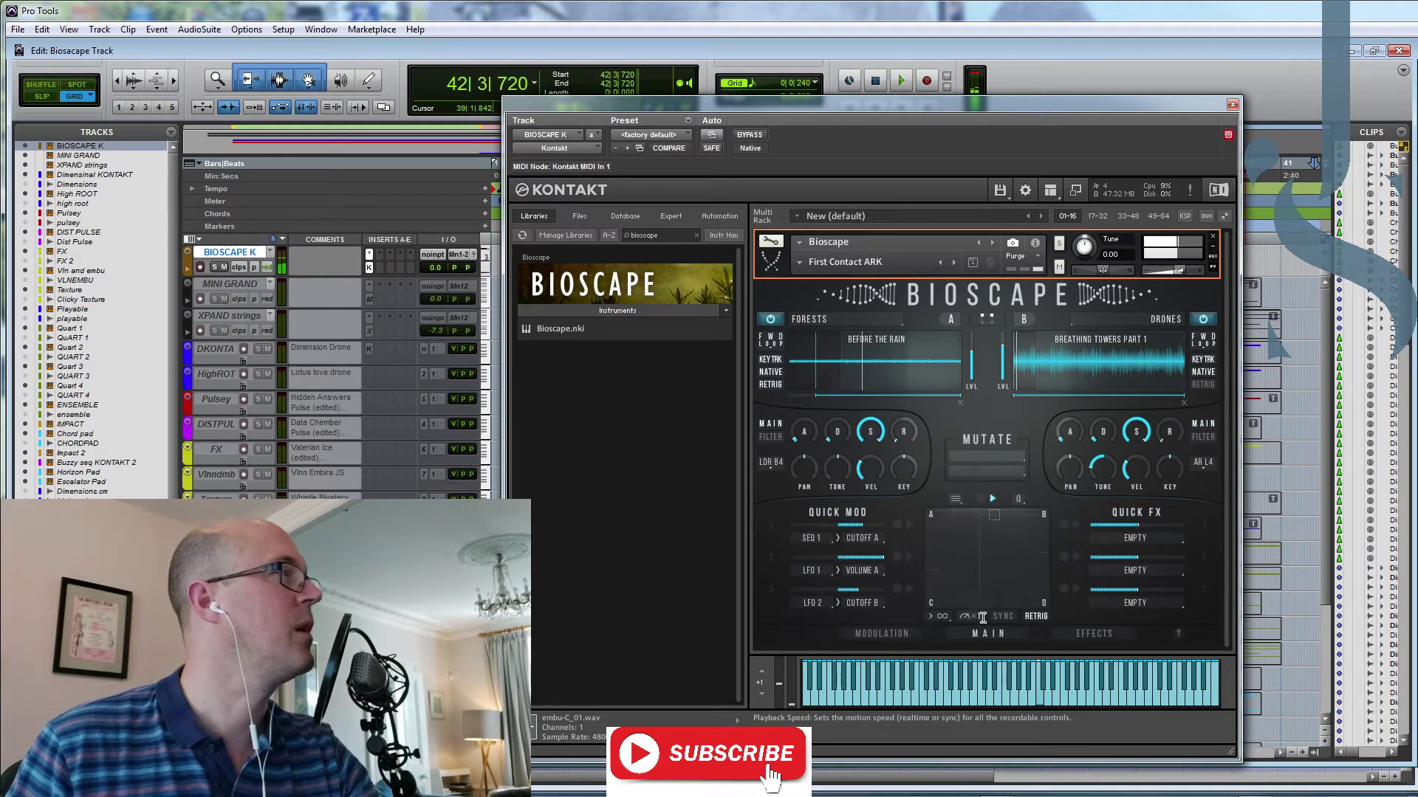
click(942, 618)
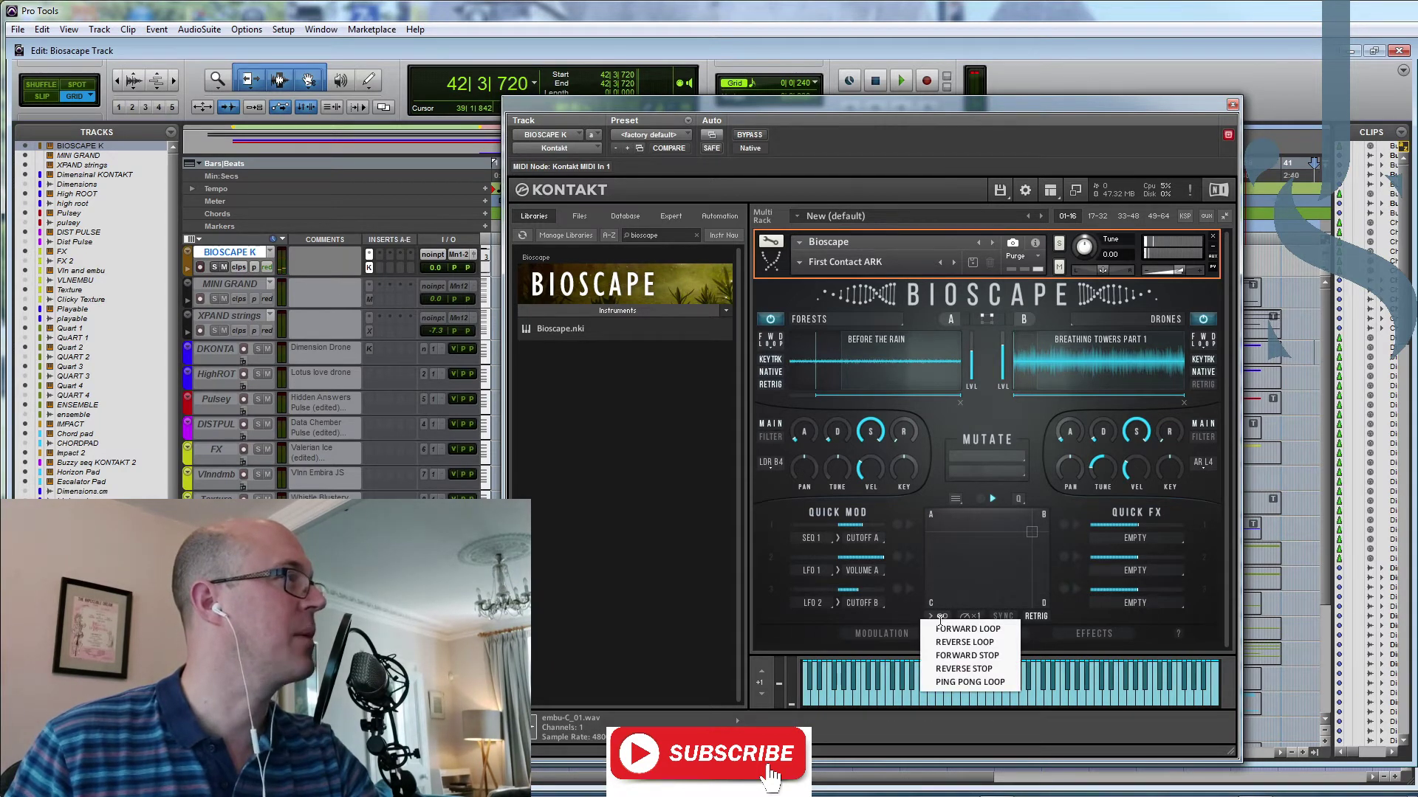
click(944, 629)
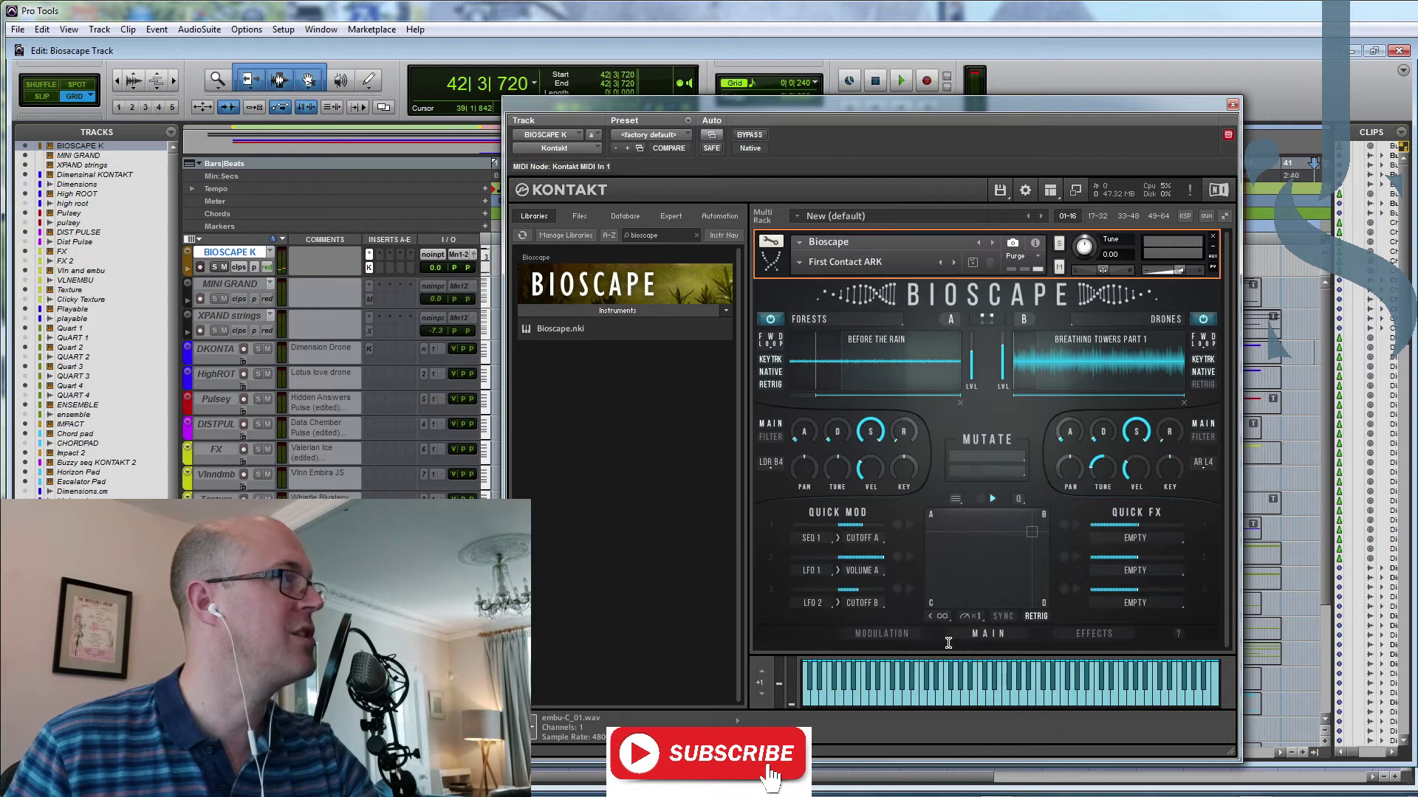
click(946, 618)
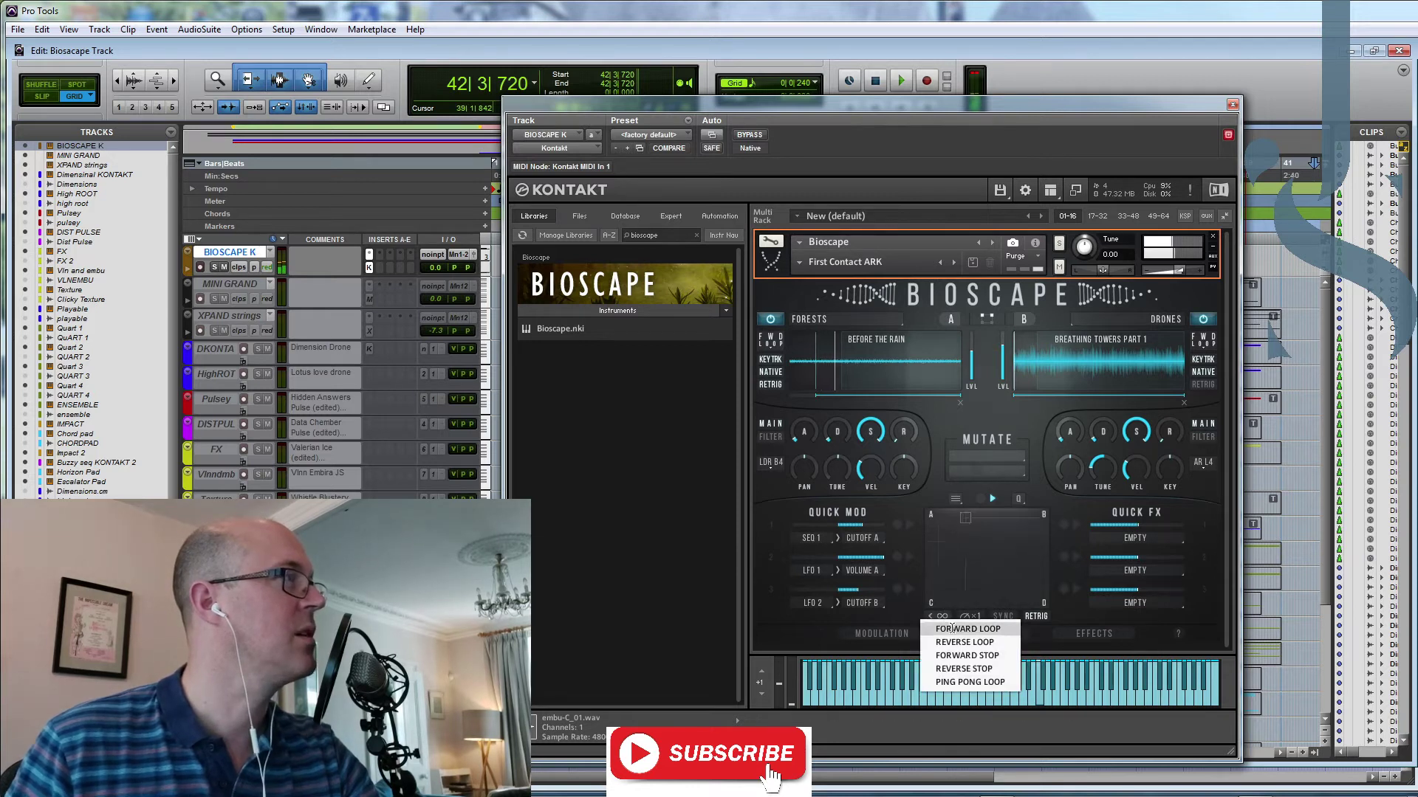
click(969, 685)
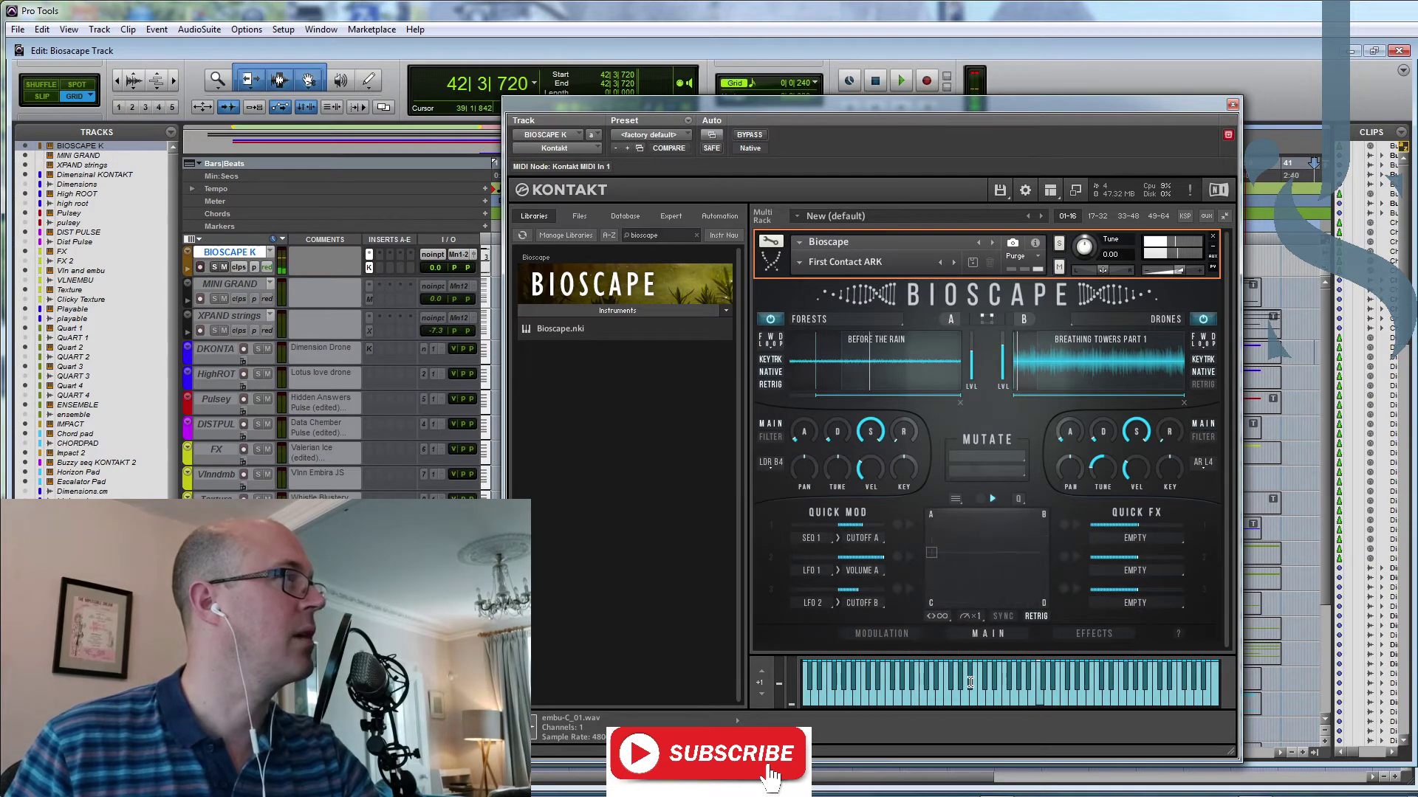
Step: Sync the mixing pad's motion playback to the host tempo, trying a speed of .5 before setting it to 2
click(968, 618)
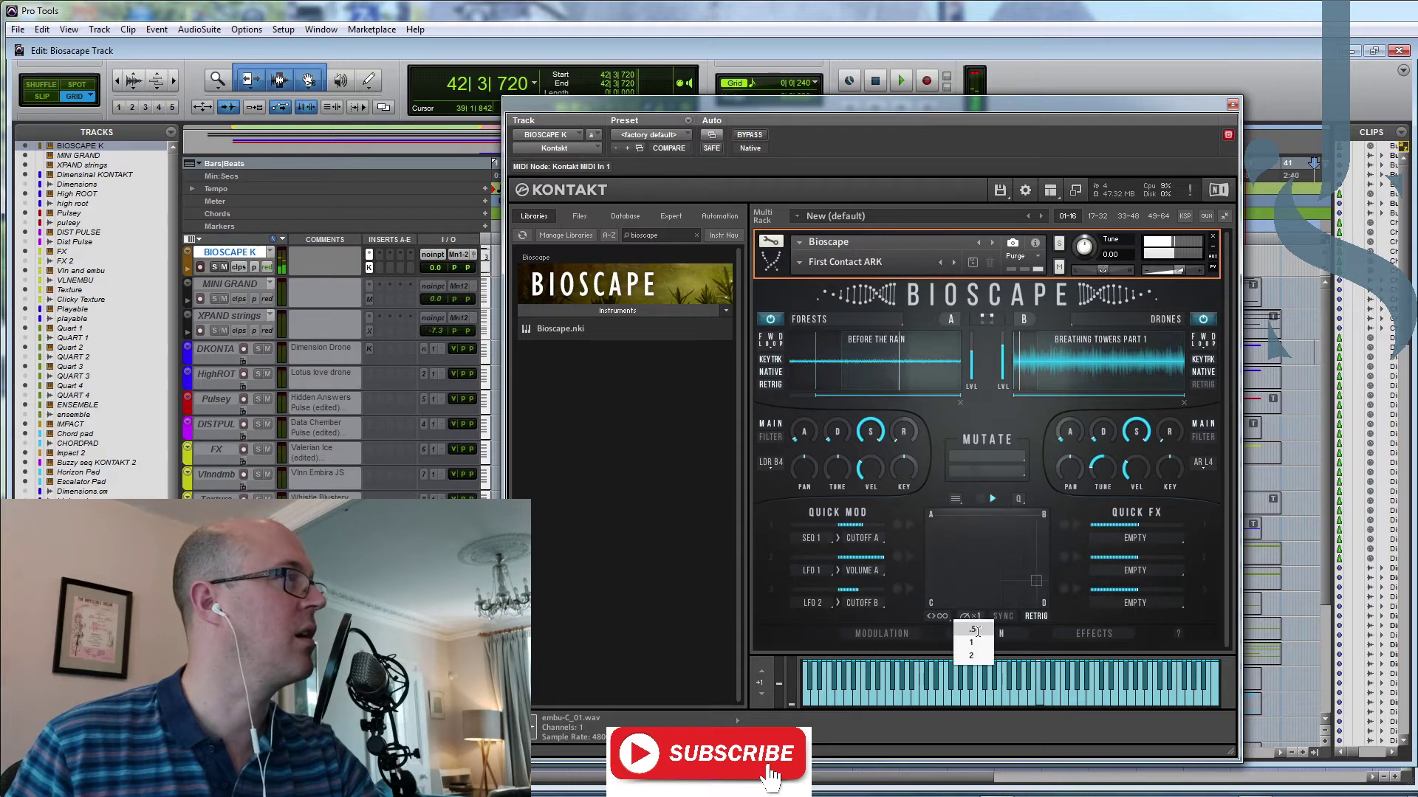
click(973, 654)
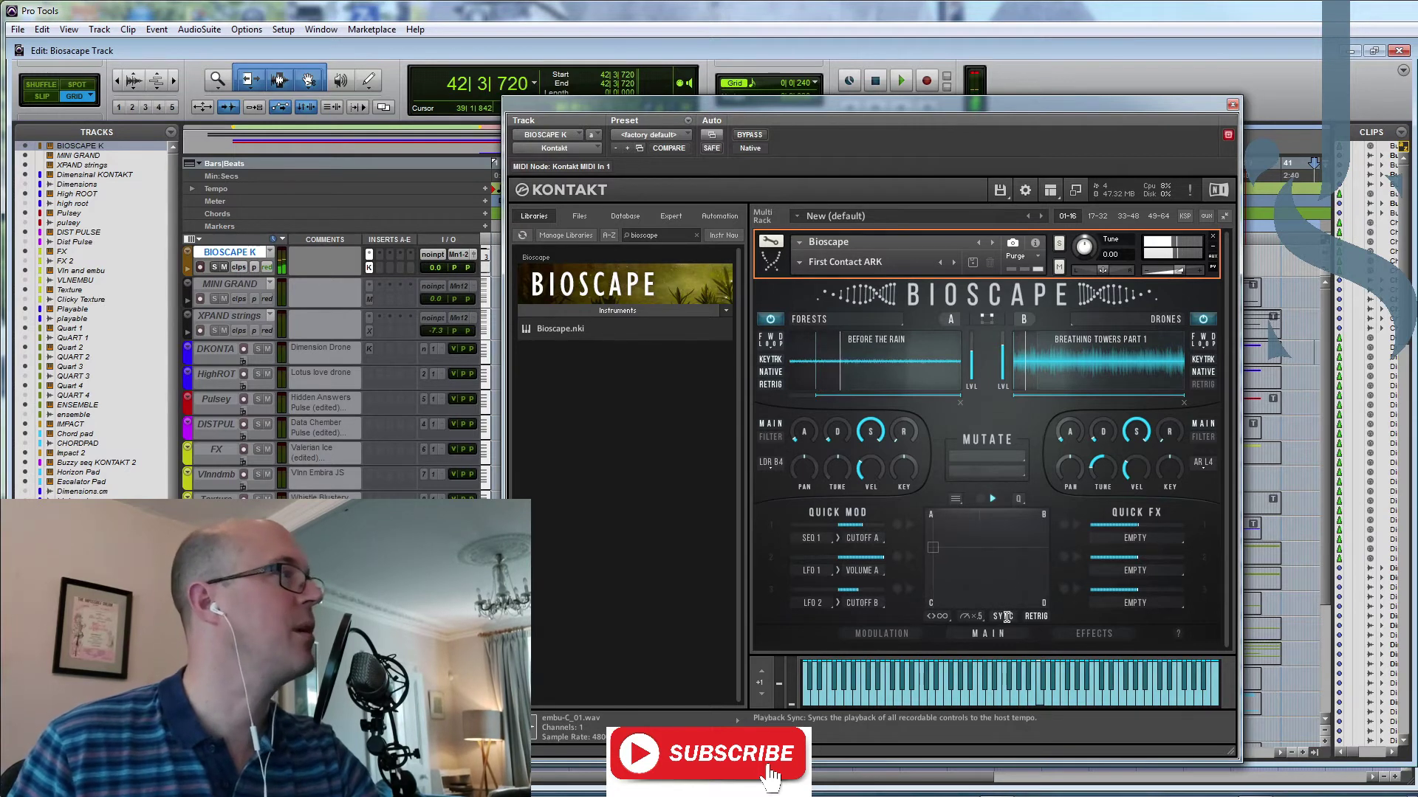
click(975, 619)
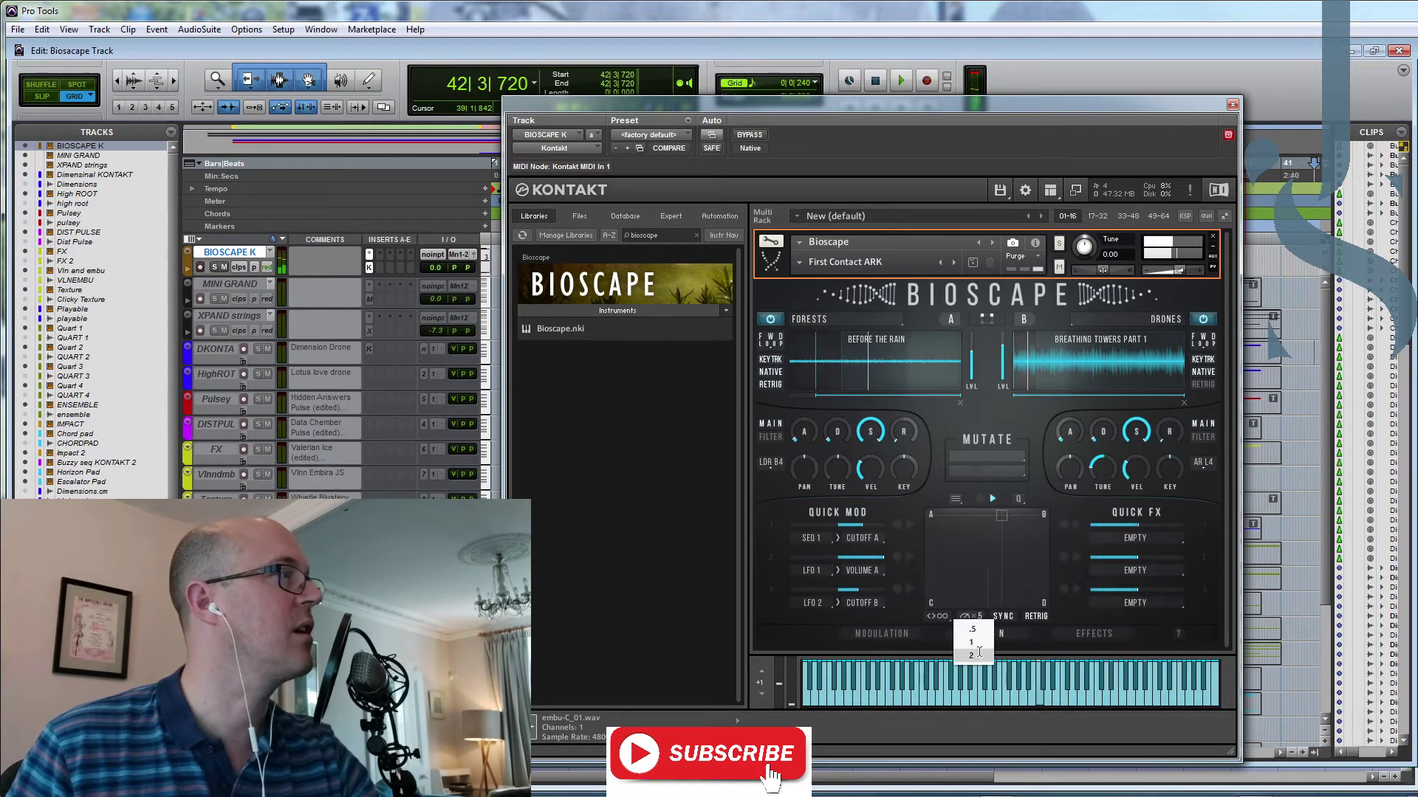
click(973, 653)
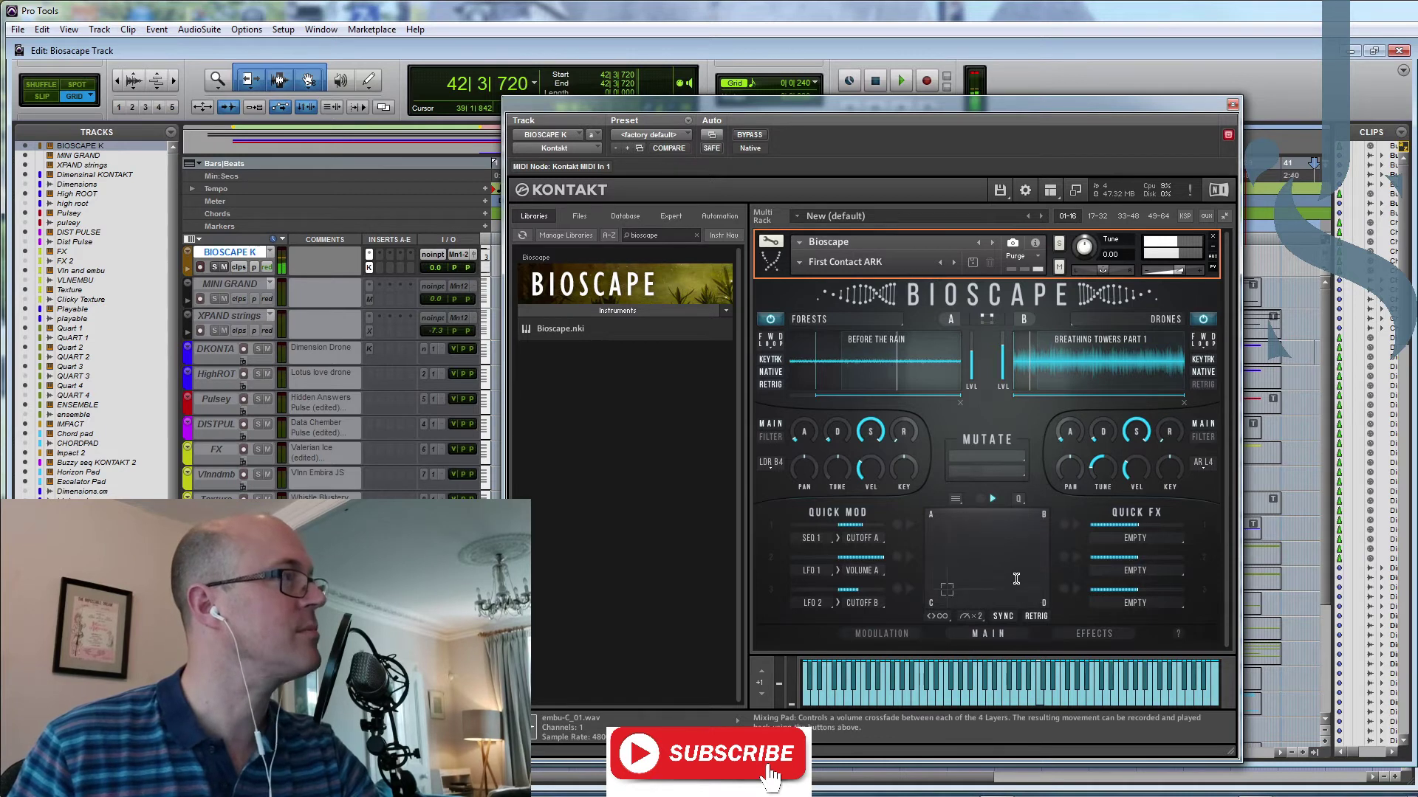
Step: Record a freehand movement on the mixing pad with playback quantization off and play it back
click(1026, 505)
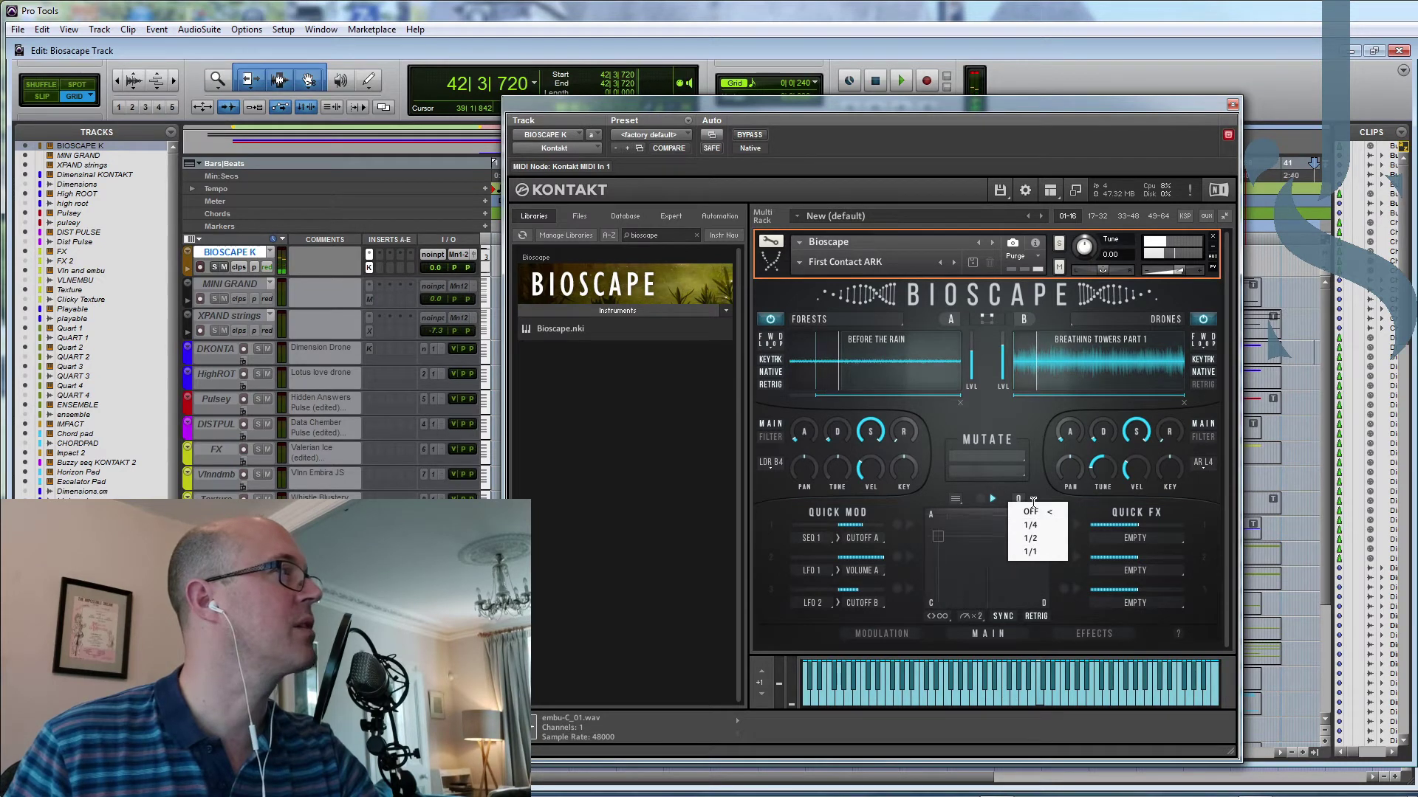
click(1030, 510)
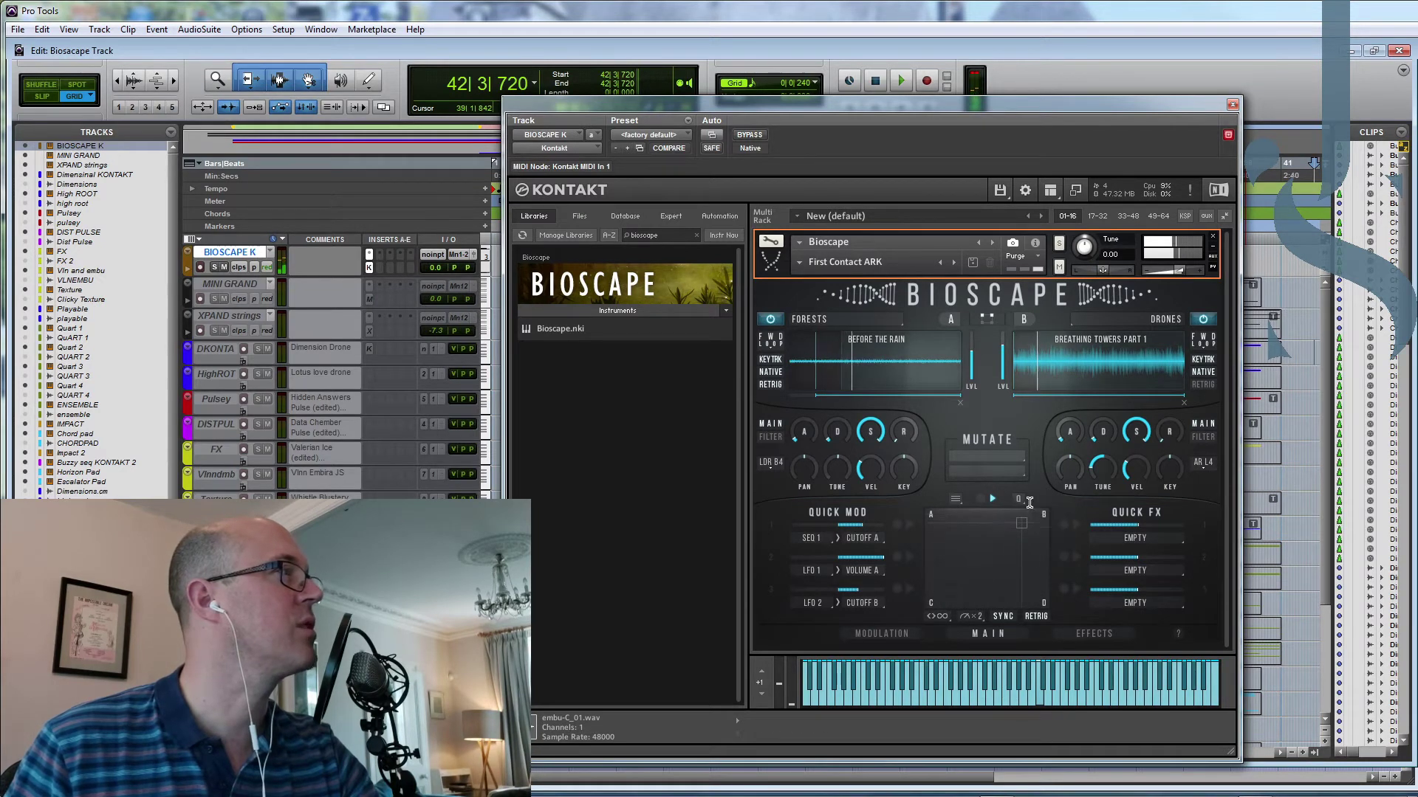
click(978, 501)
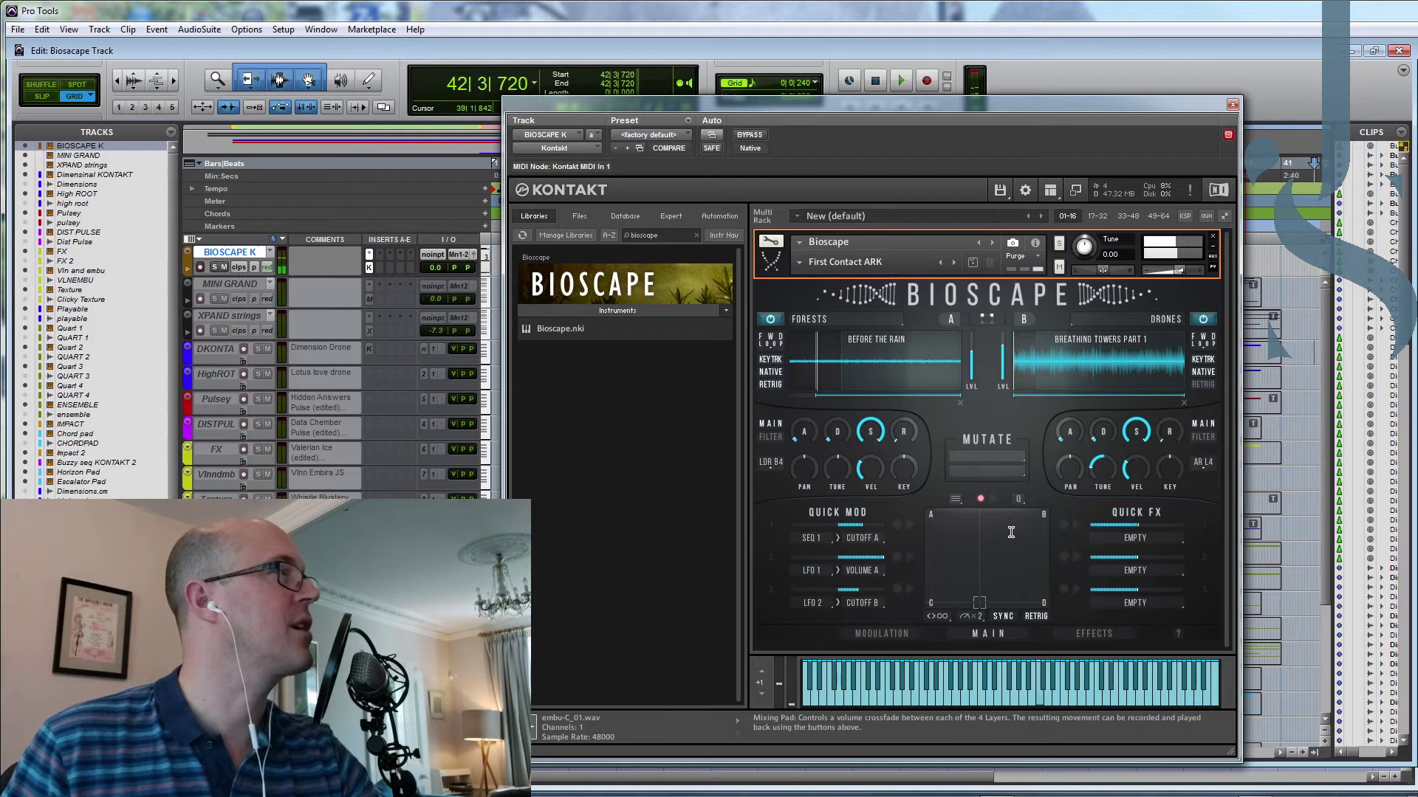
click(978, 516)
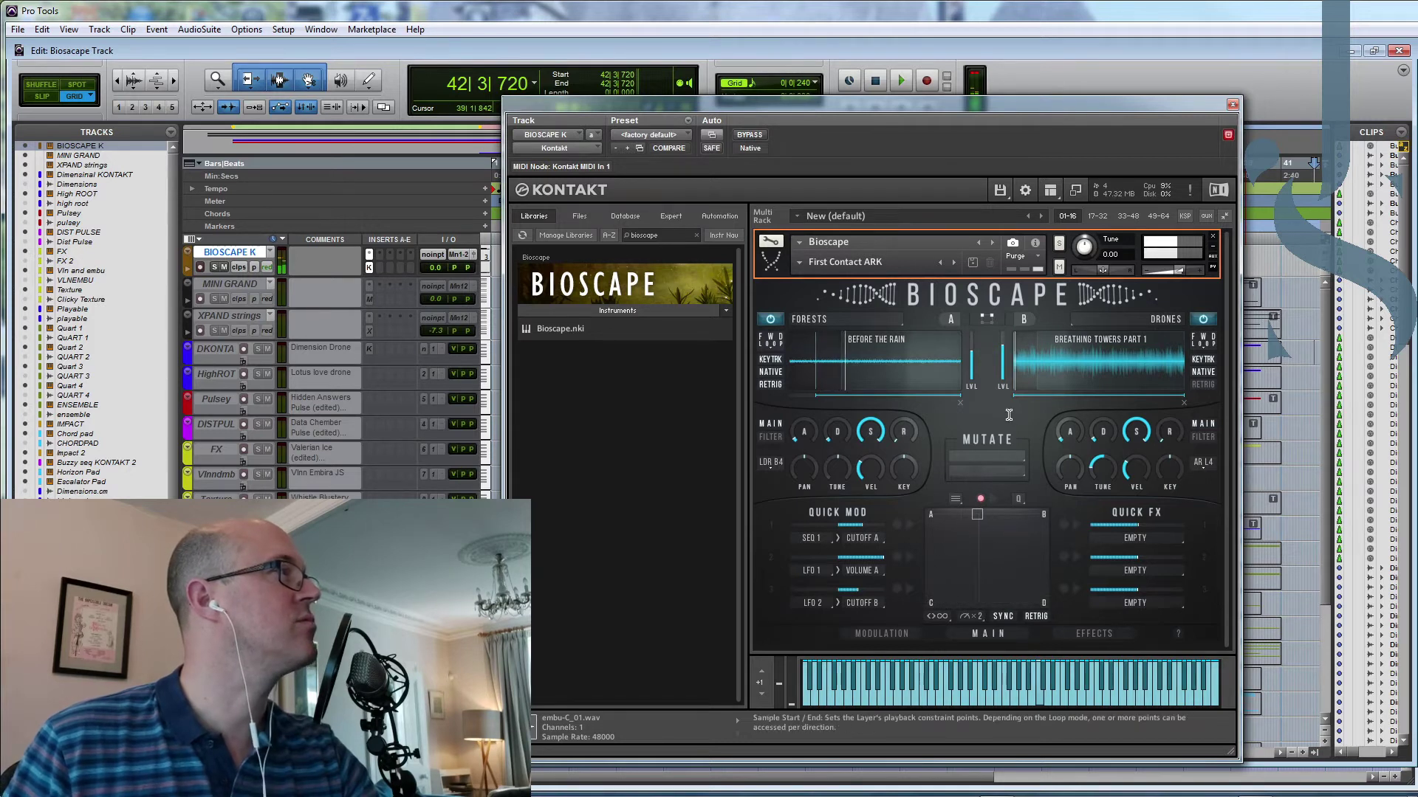
drag(976, 516, 1001, 537)
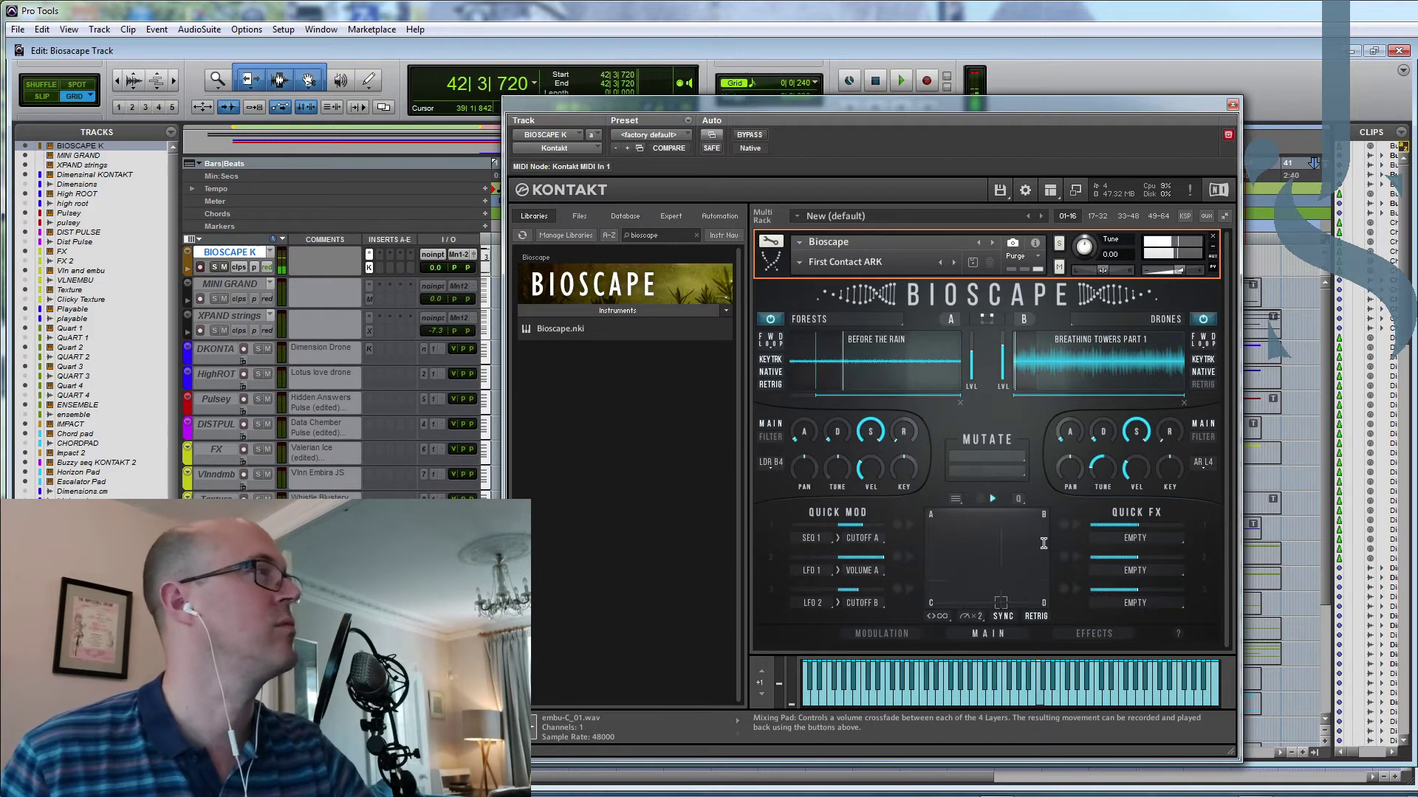
click(937, 617)
click(945, 627)
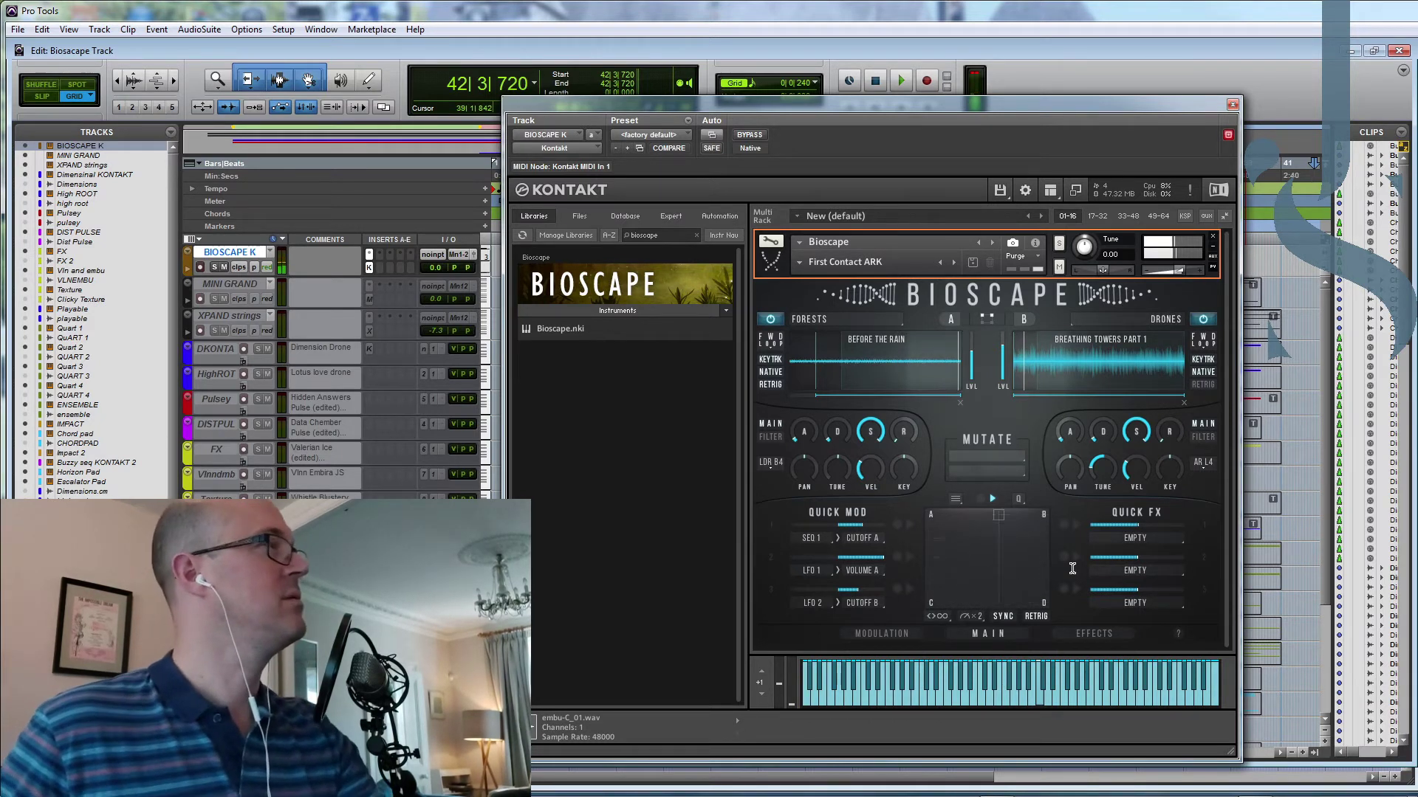
Step: Apply the Corners only shape to the mixing pad at a playback speed of .5 and review the quantization options
click(956, 504)
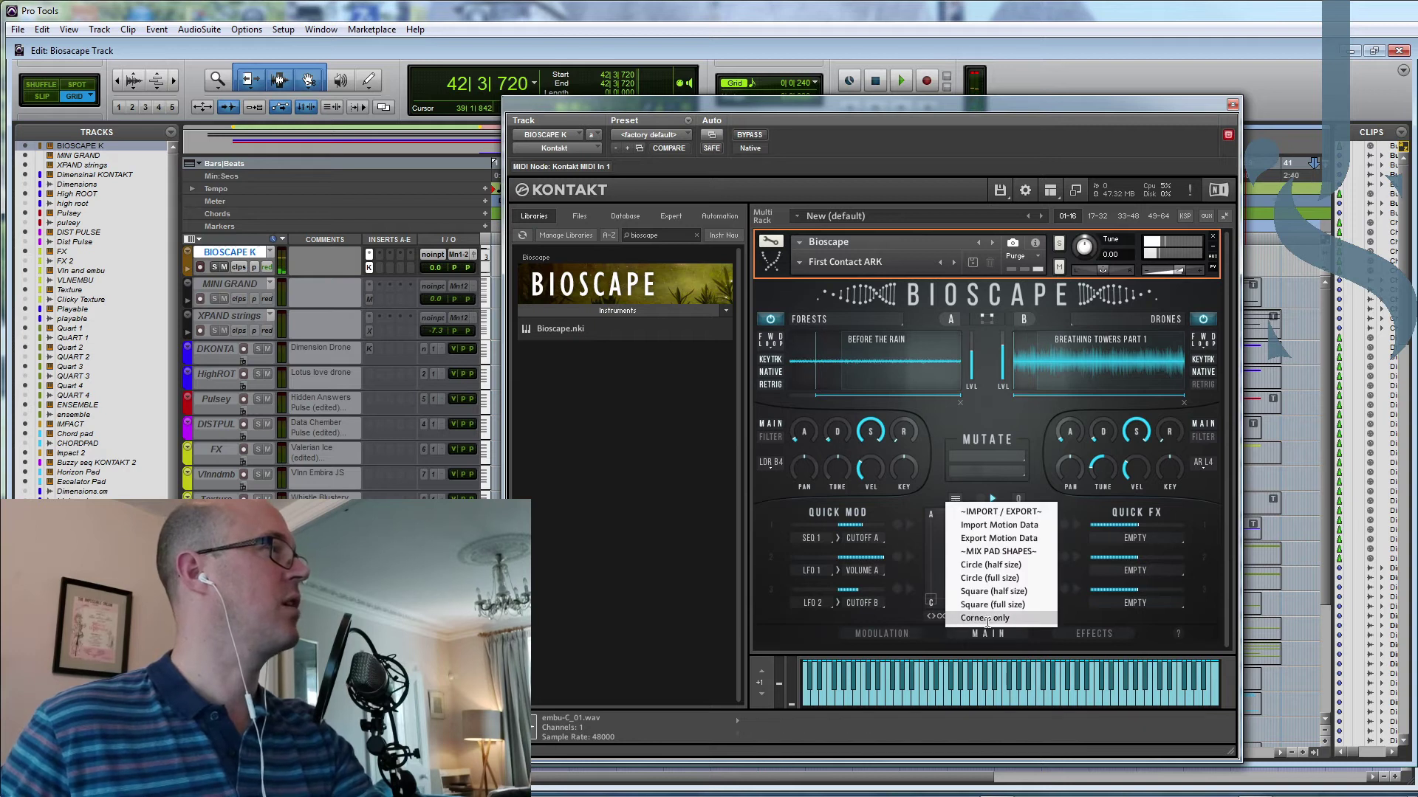
click(1022, 619)
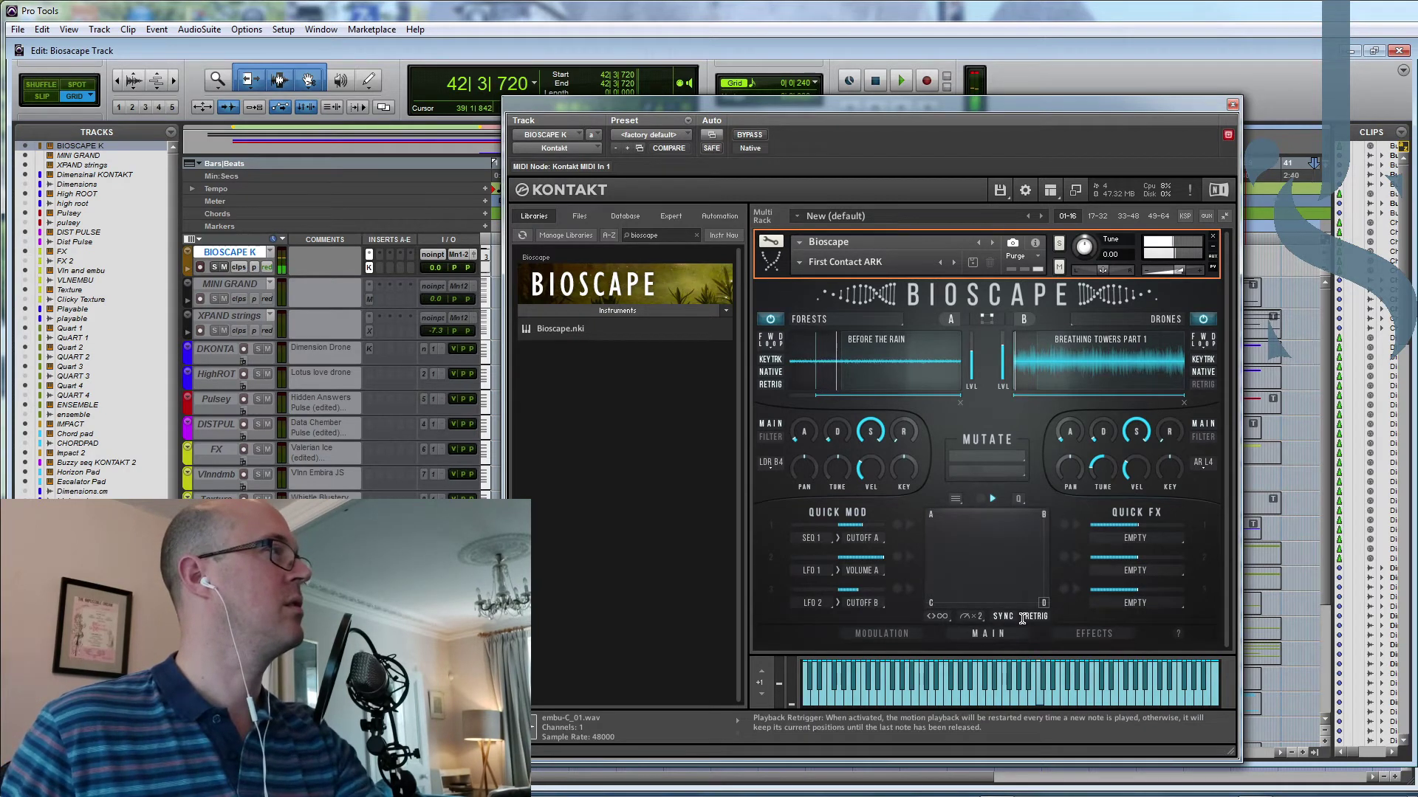
click(975, 616)
click(973, 629)
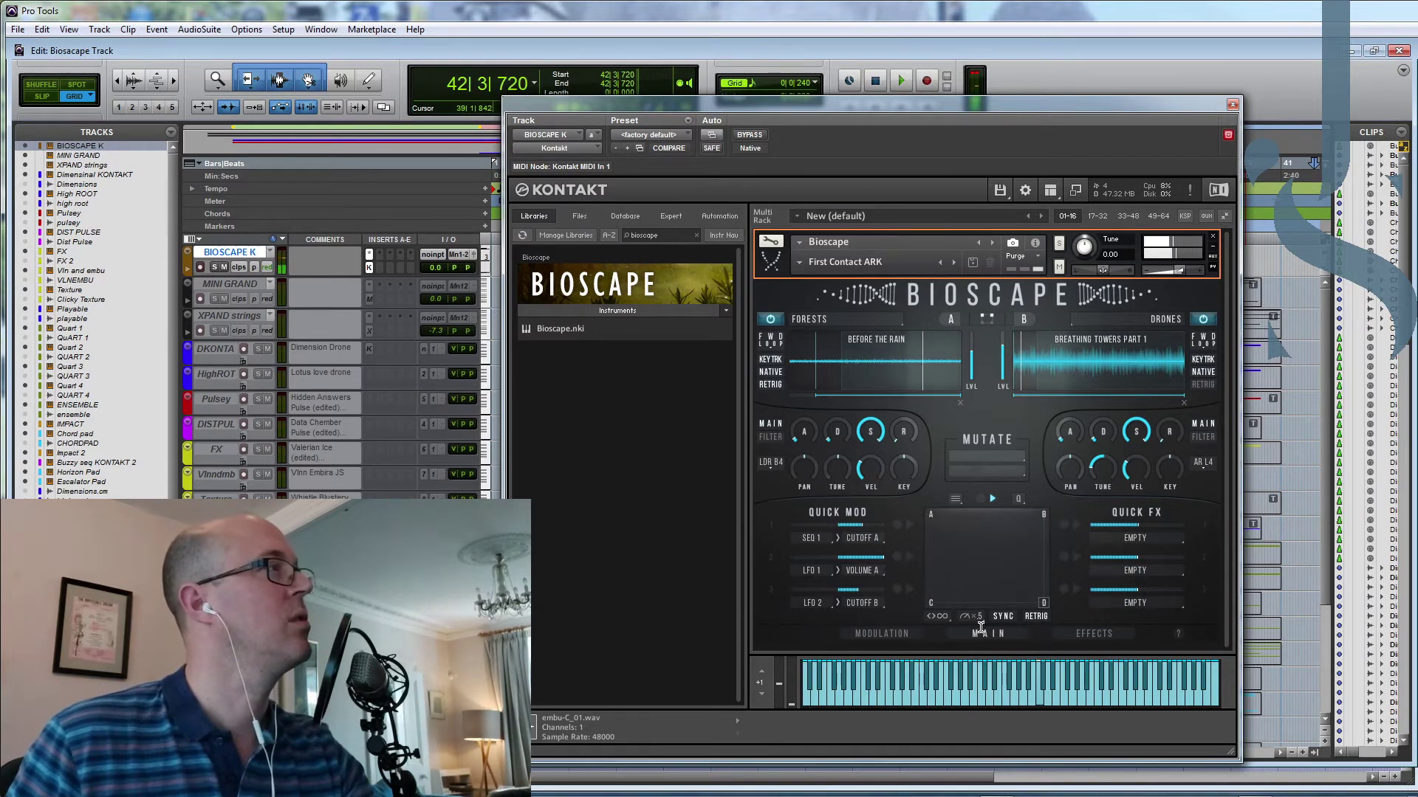
click(1022, 499)
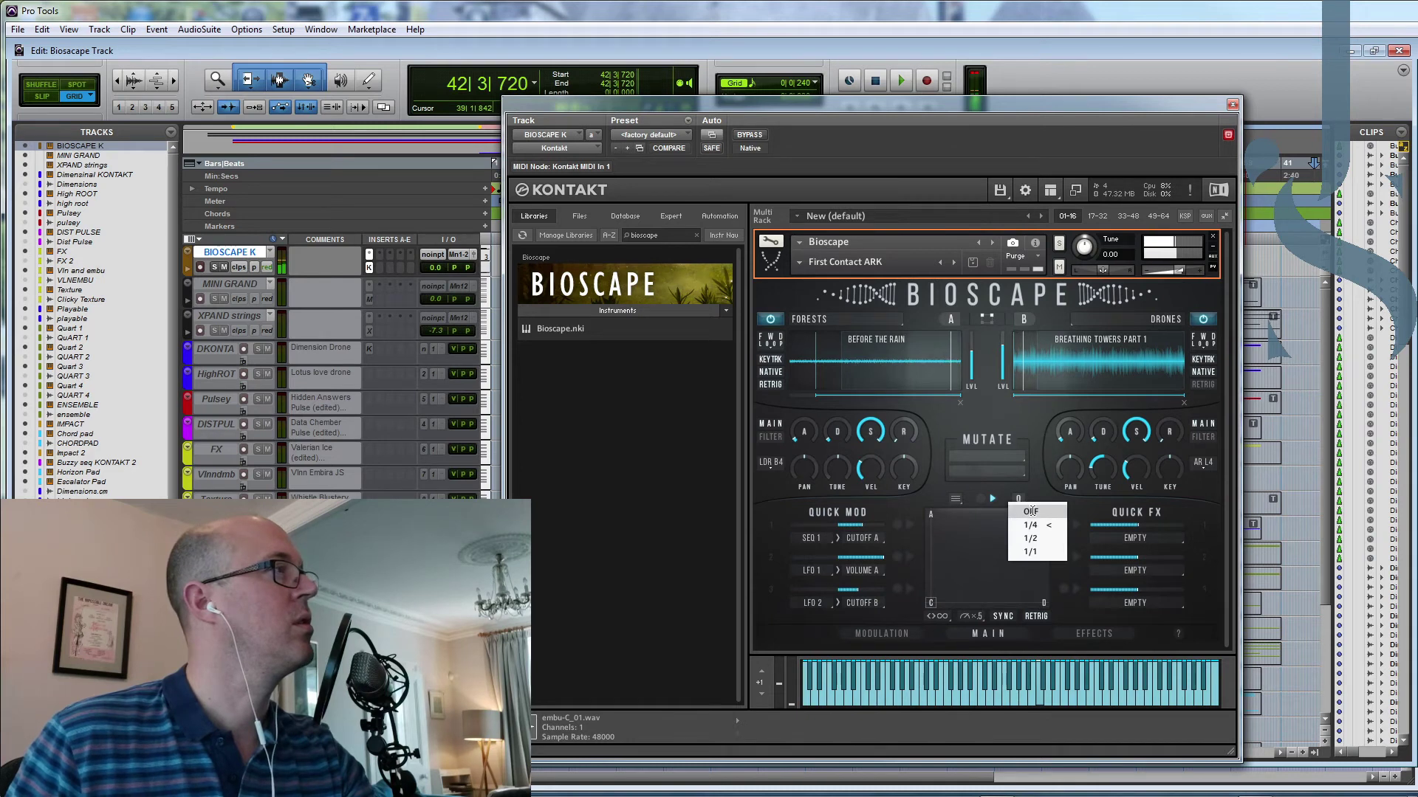
click(1090, 538)
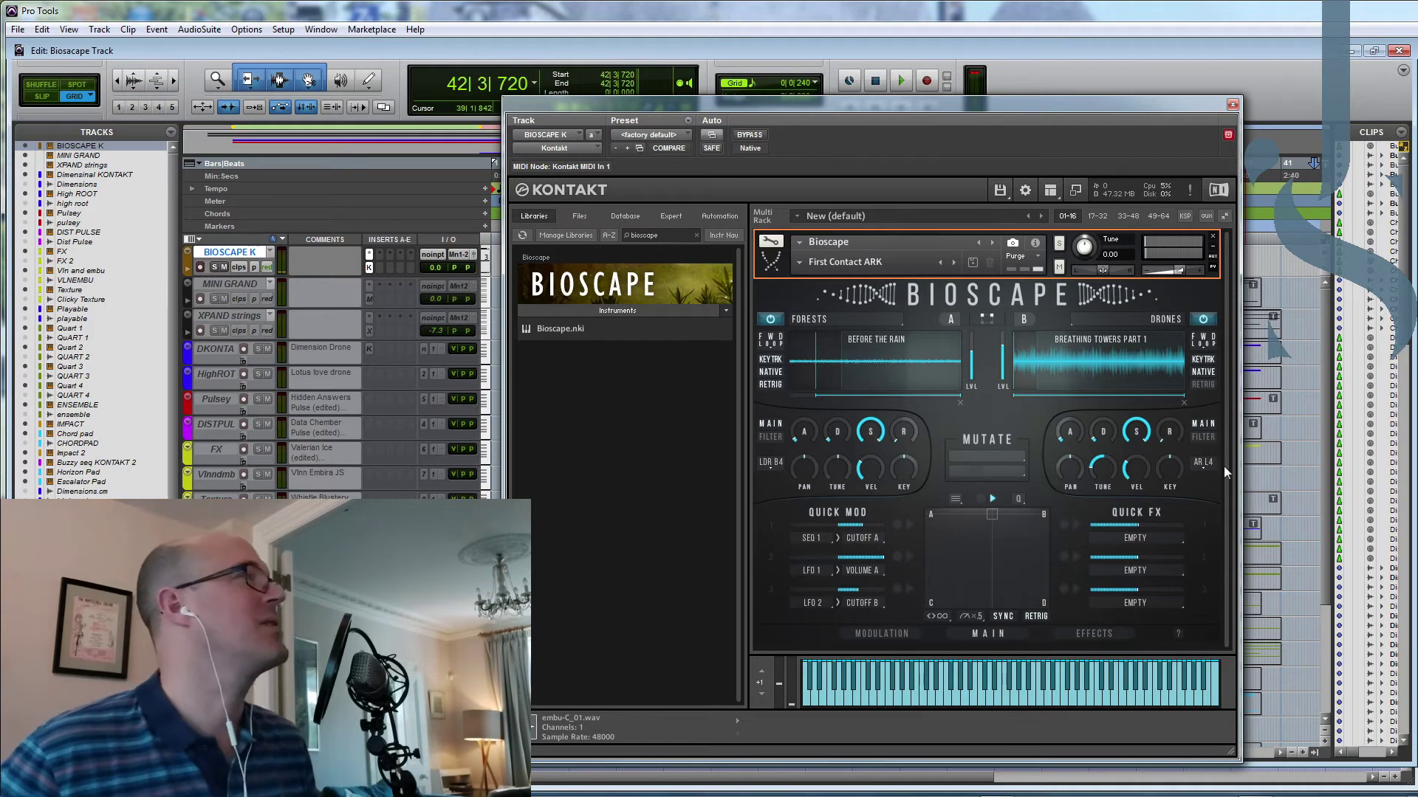
Step: Load the factory snapshot Rain on Glass LUF from the ASMR category
click(816, 261)
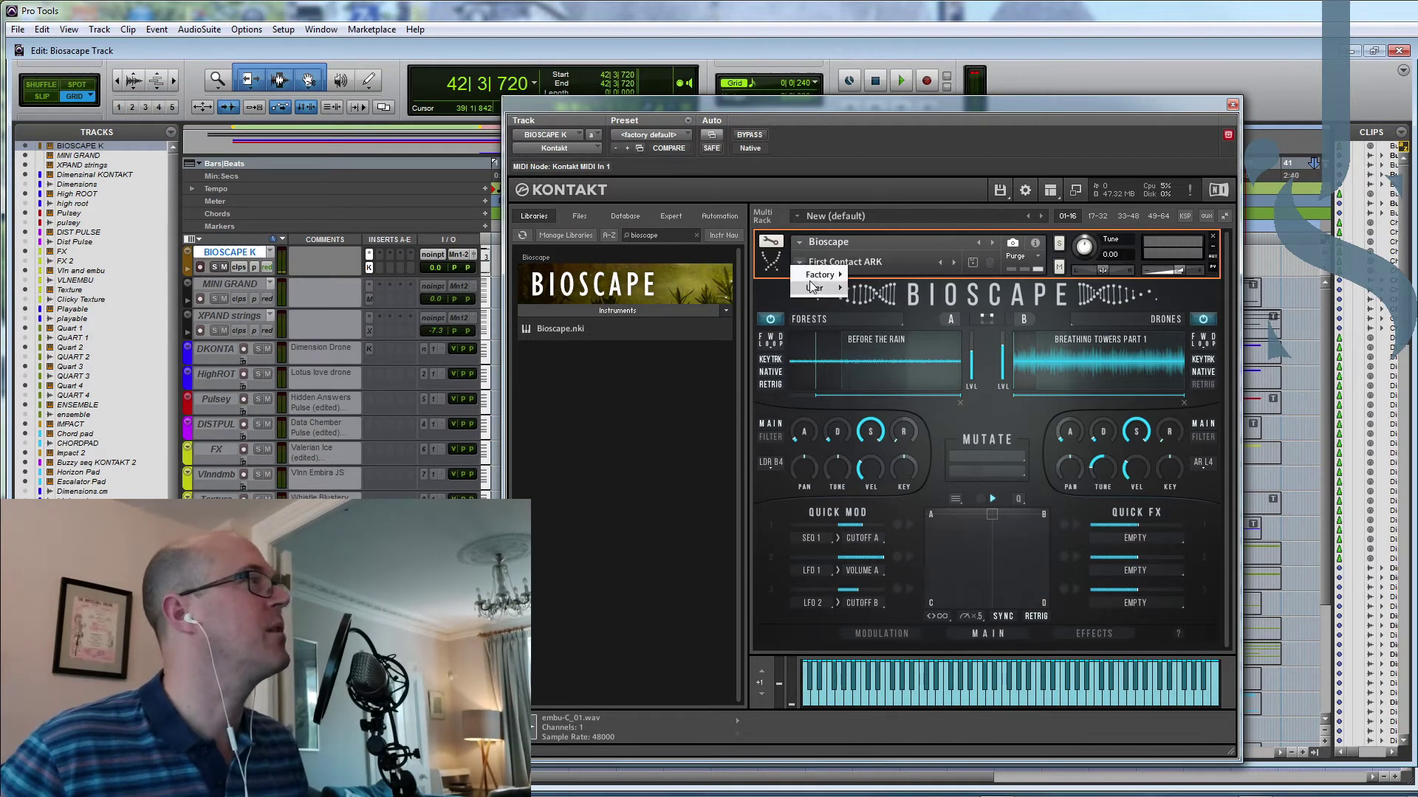
mouse_move(812, 278)
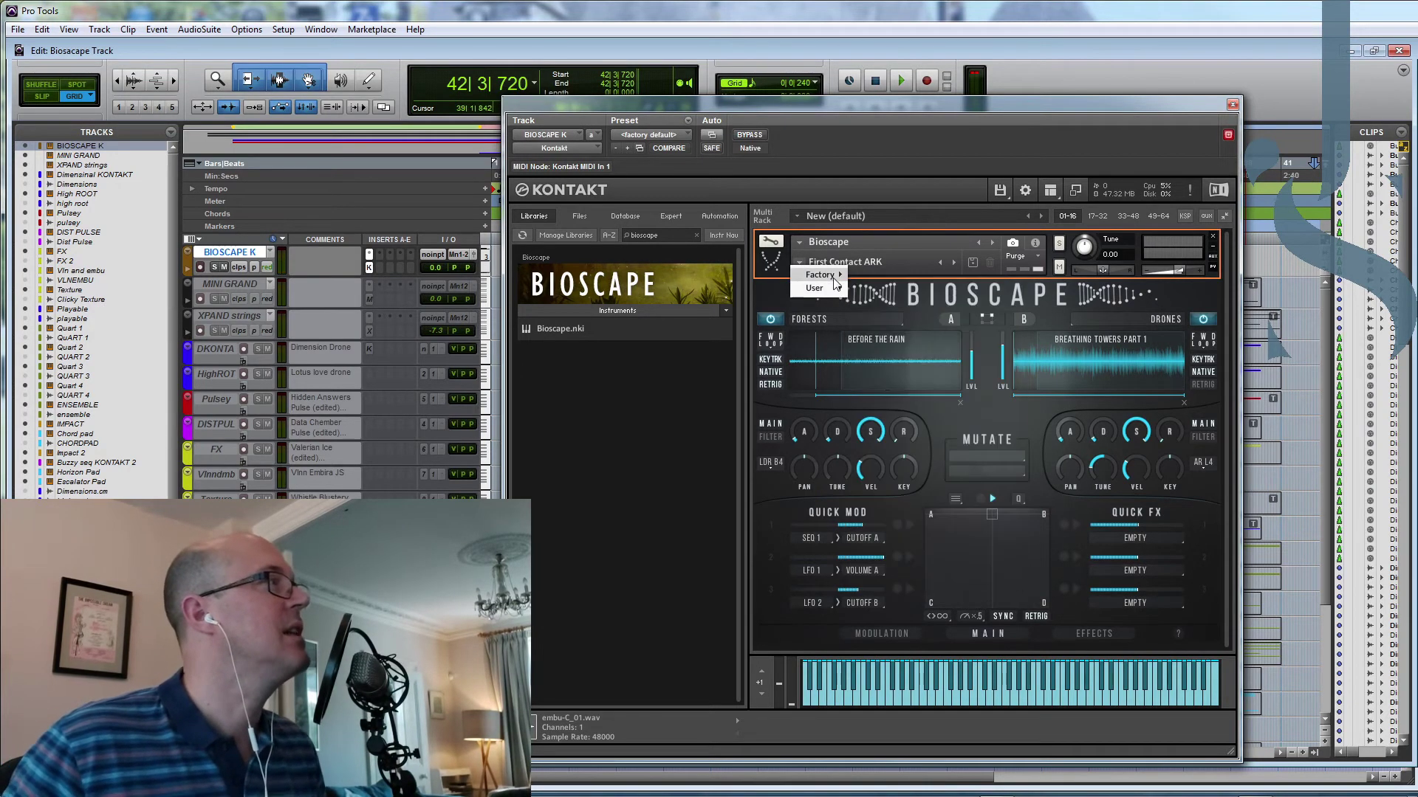
mouse_move(902, 290)
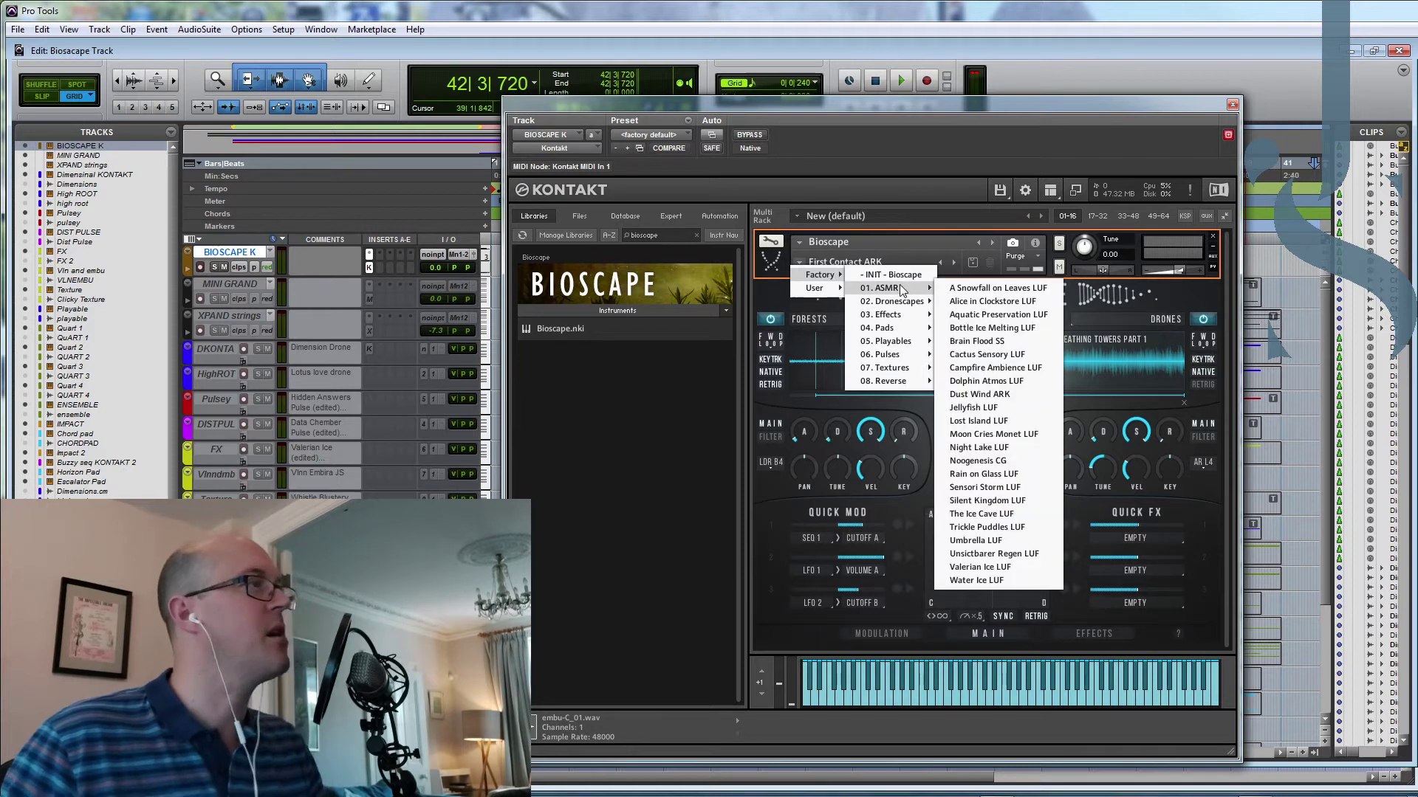
click(994, 477)
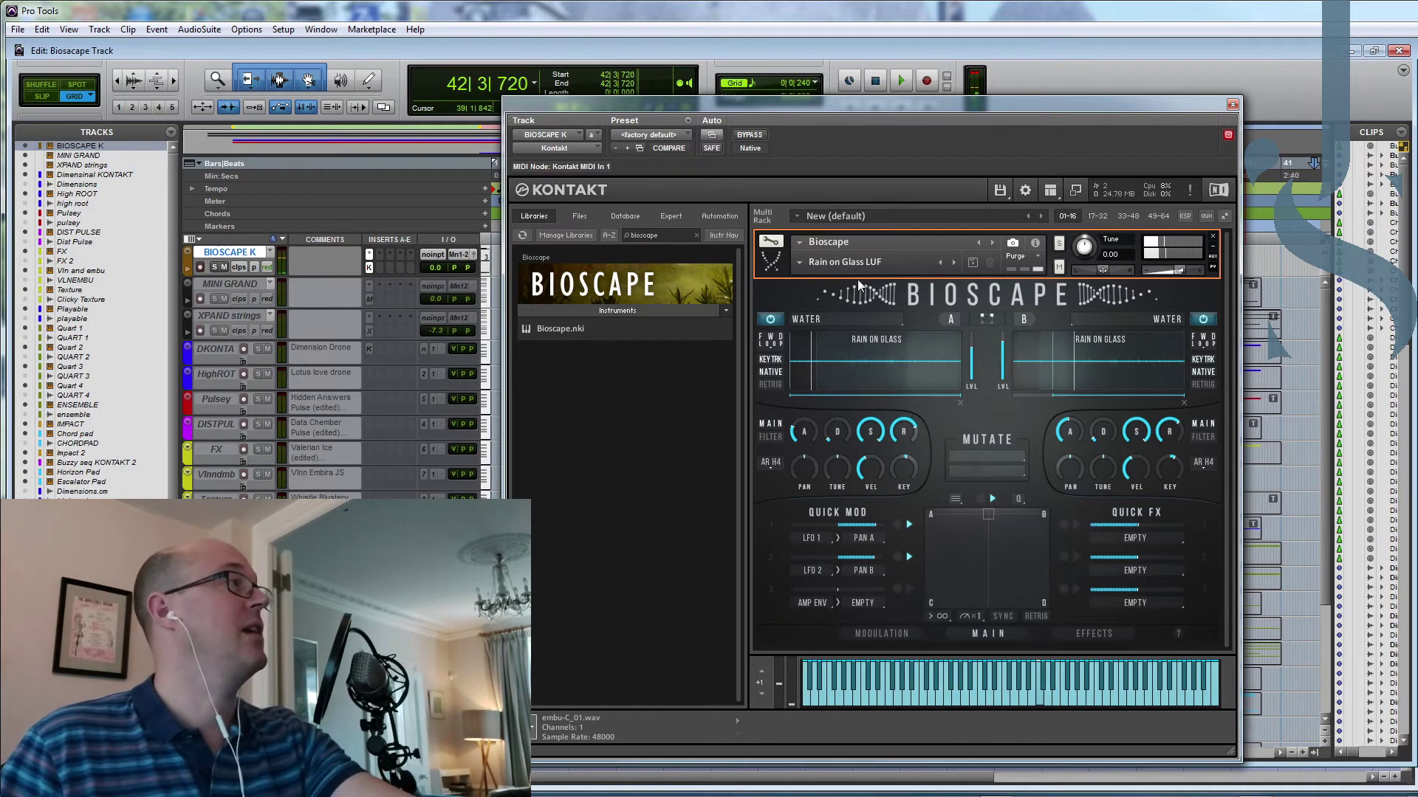
Step: Replace the current sound with the factory snapshot Campfire Ambience LUF from the ASMR category
click(808, 263)
mouse_move(817, 277)
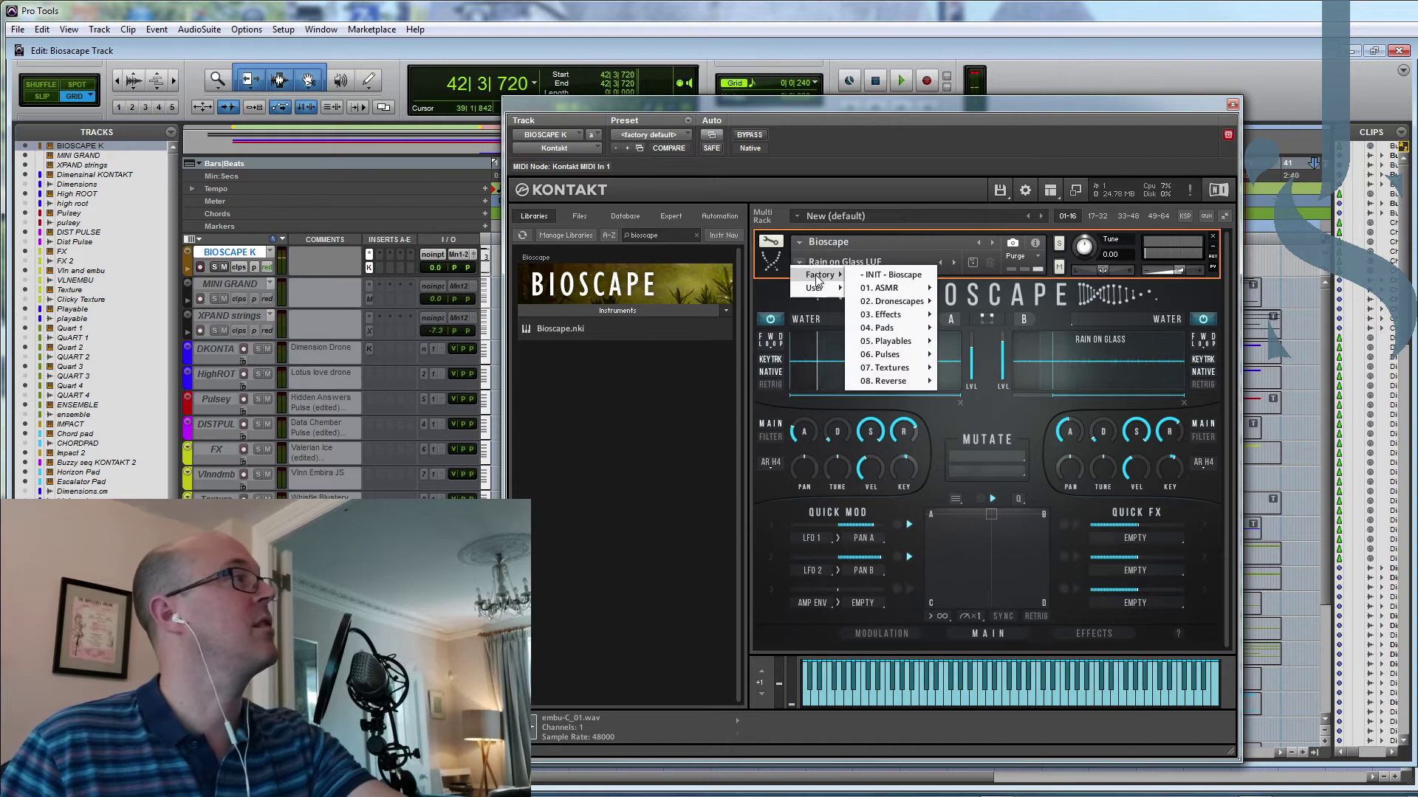
mouse_move(910, 293)
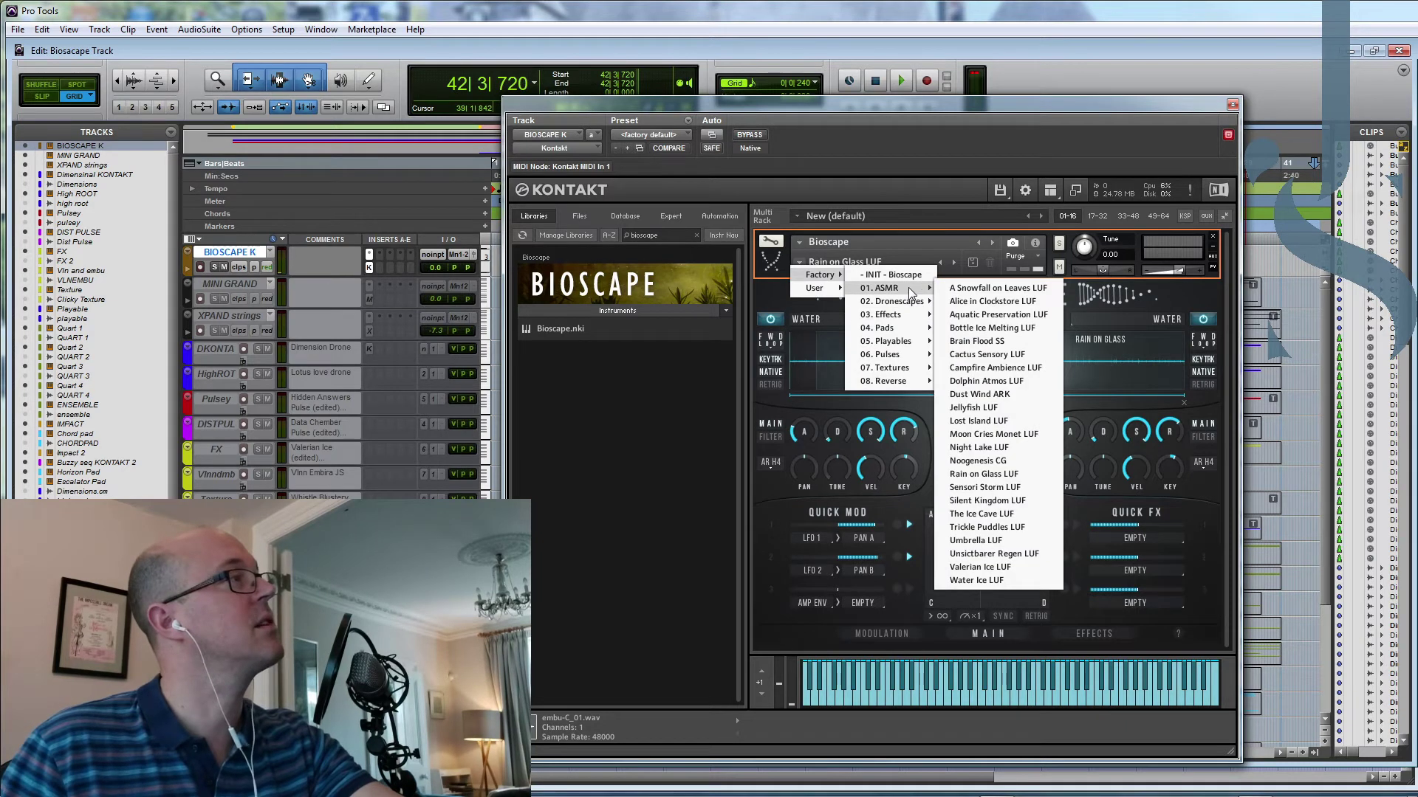
click(1010, 369)
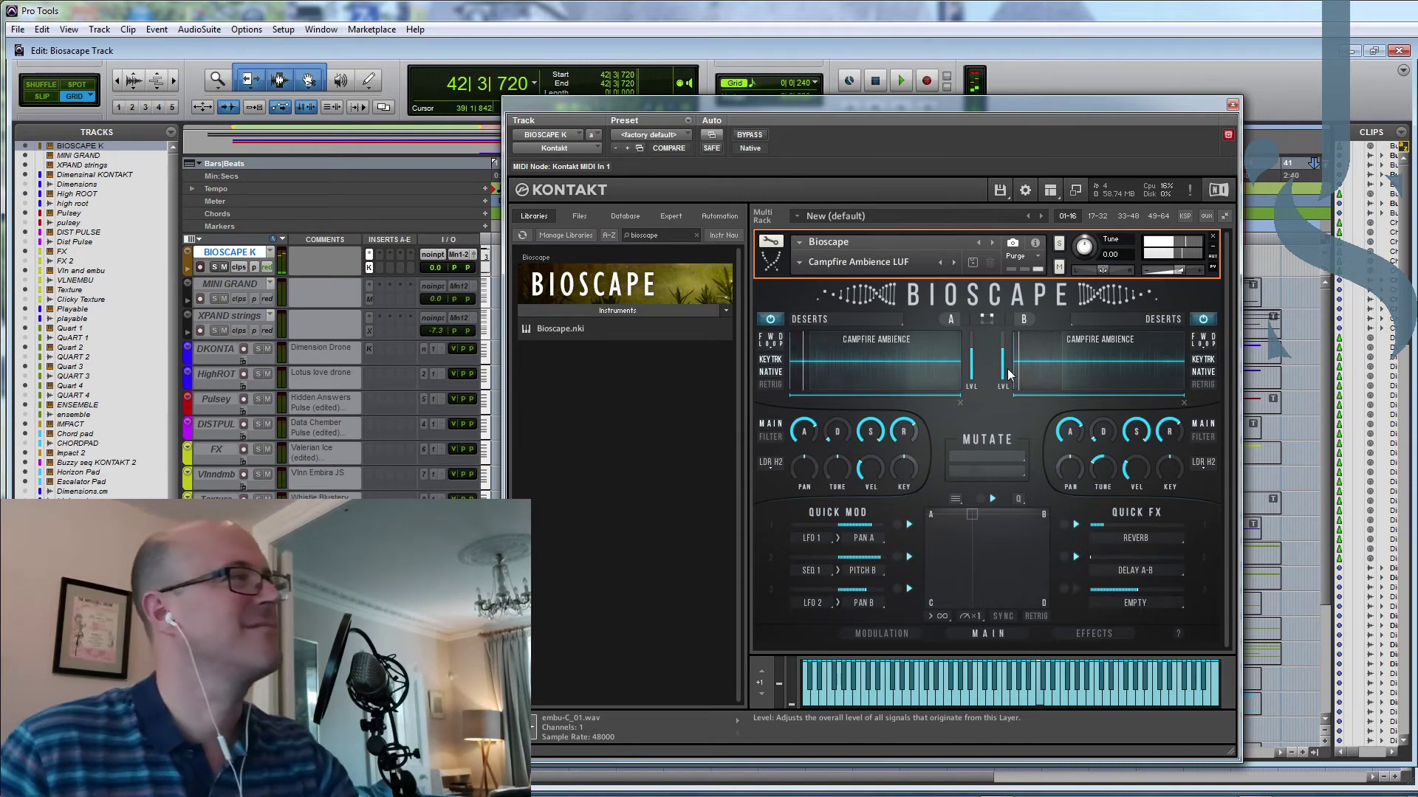
Step: Load the factory snapshot Water Ice LUF from the ASMR category
click(805, 264)
mouse_move(816, 277)
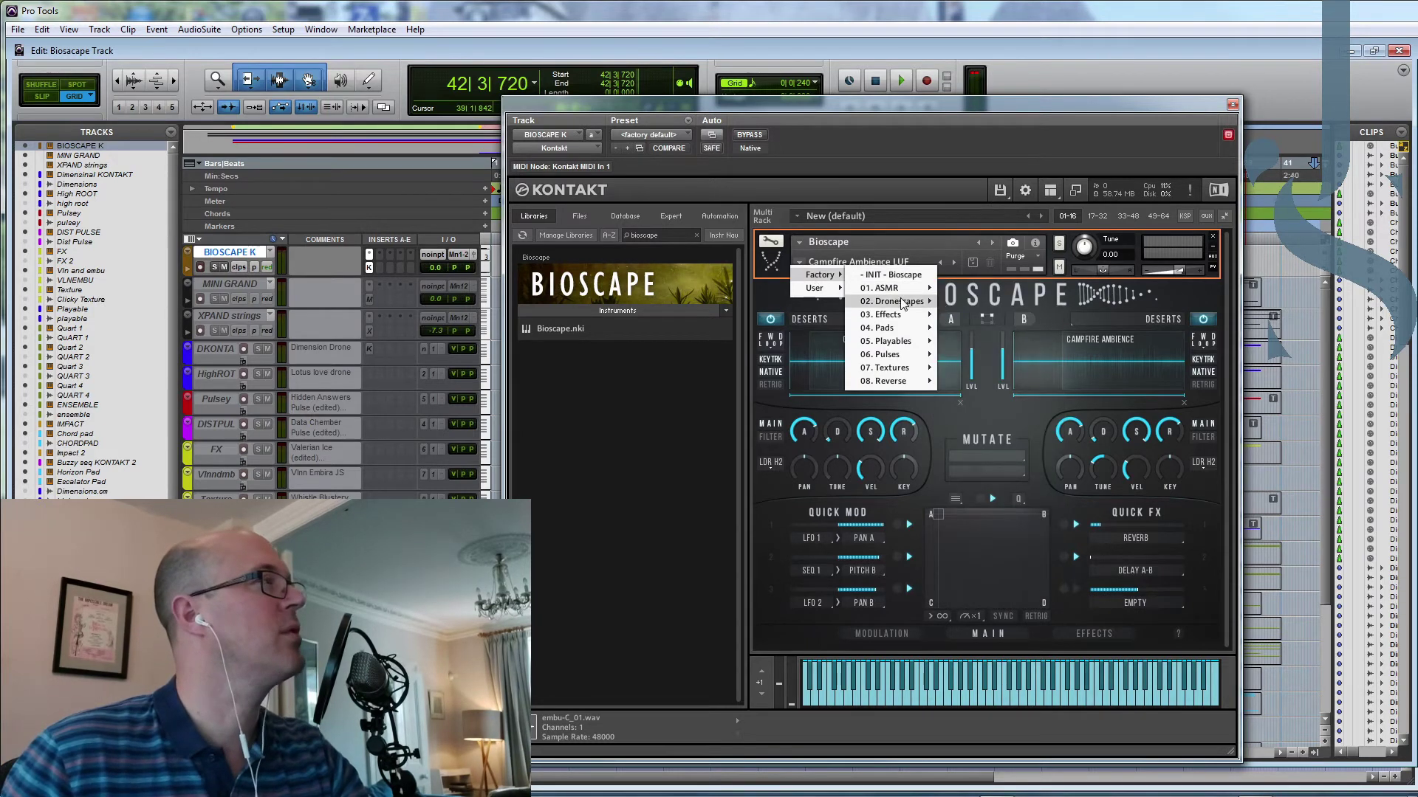
mouse_move(900, 288)
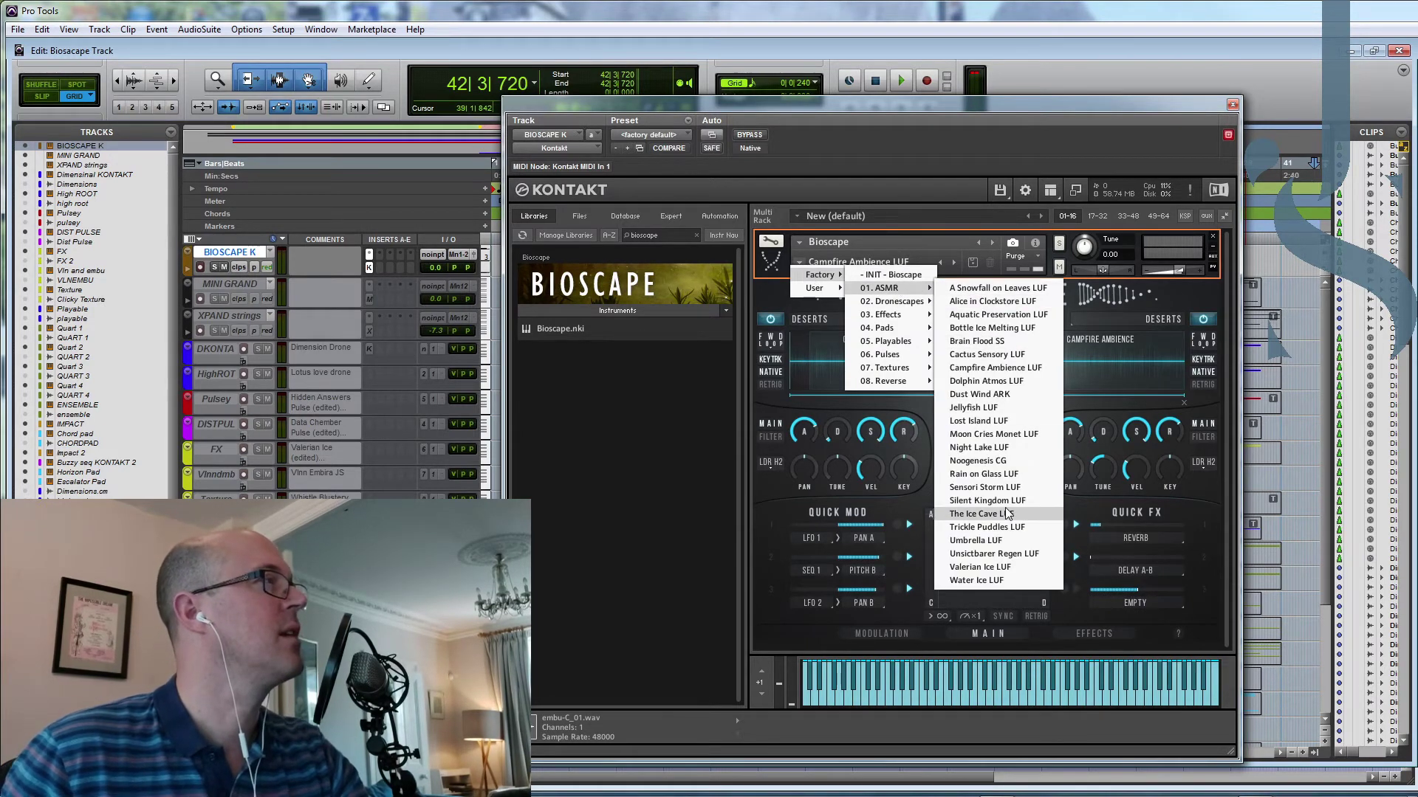
click(991, 581)
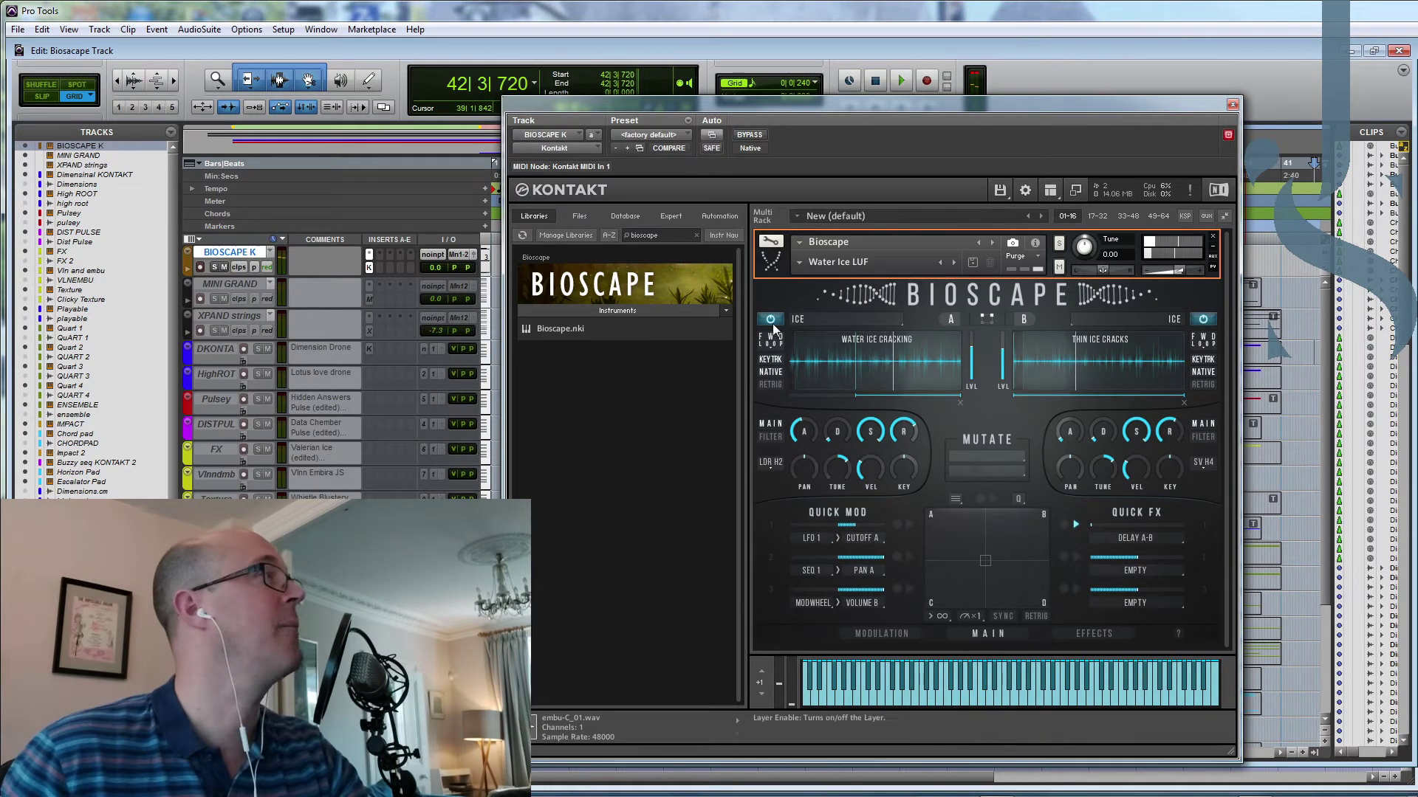
Step: Replace the current sound with the factory snapshot Dark Substance ES from the Dronescapes category
click(799, 263)
mouse_move(818, 276)
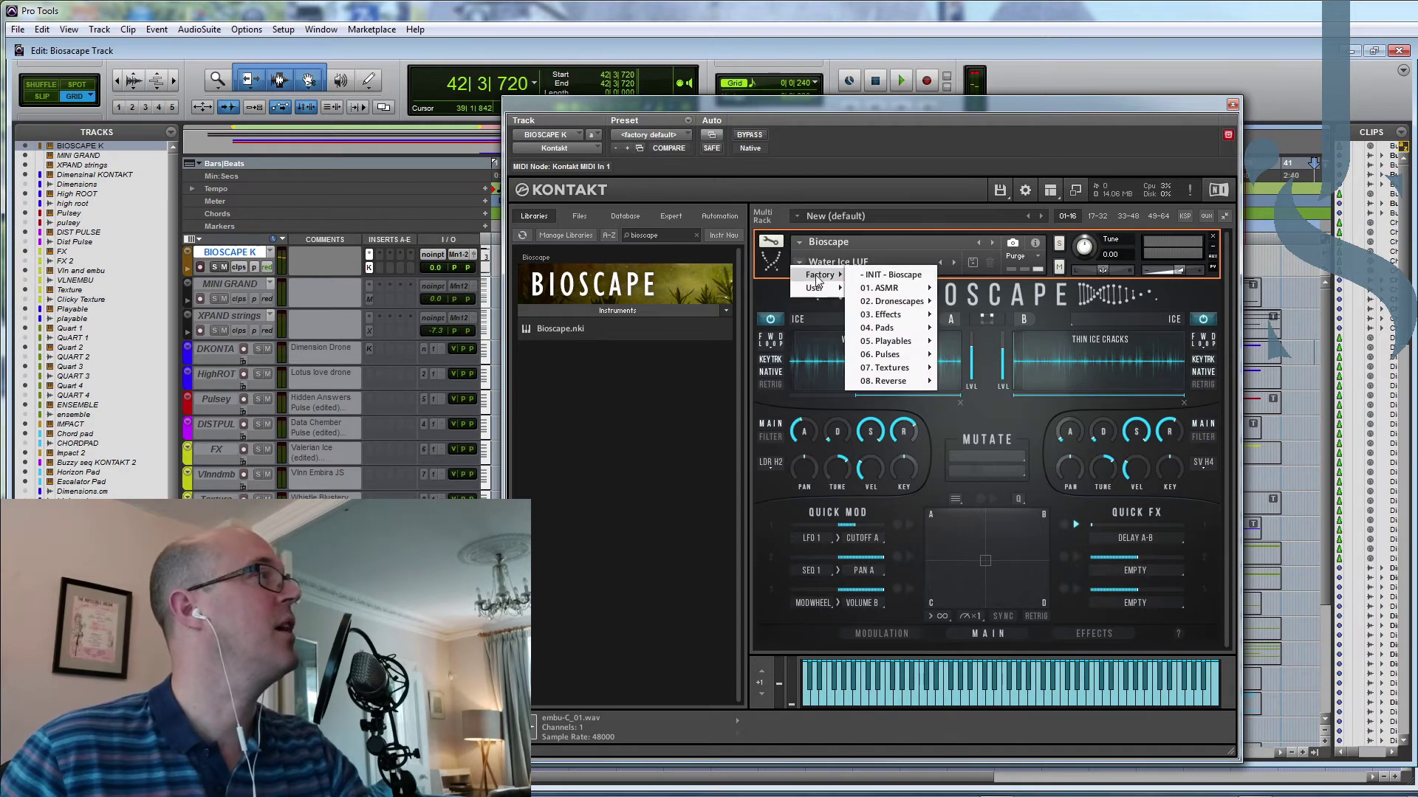
mouse_move(913, 306)
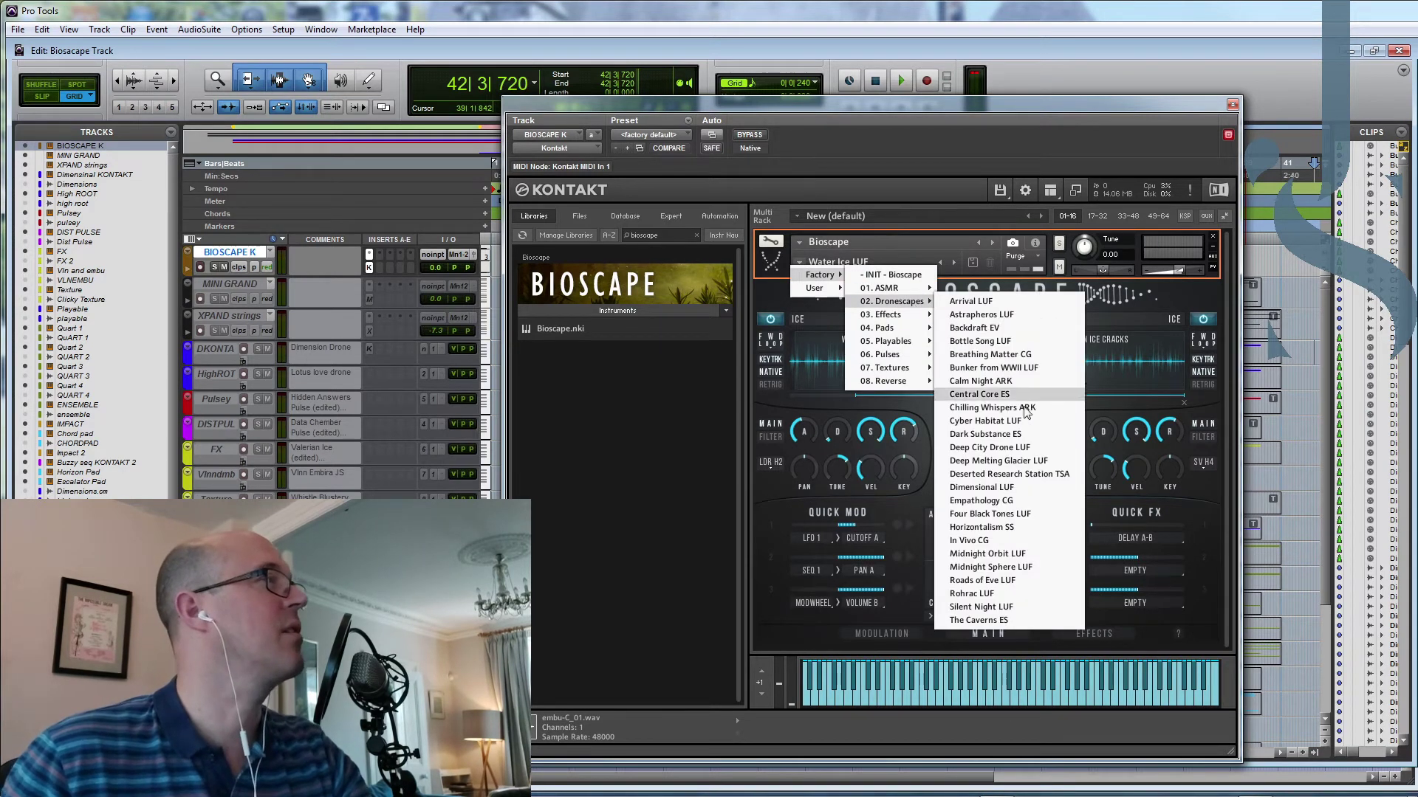
click(985, 434)
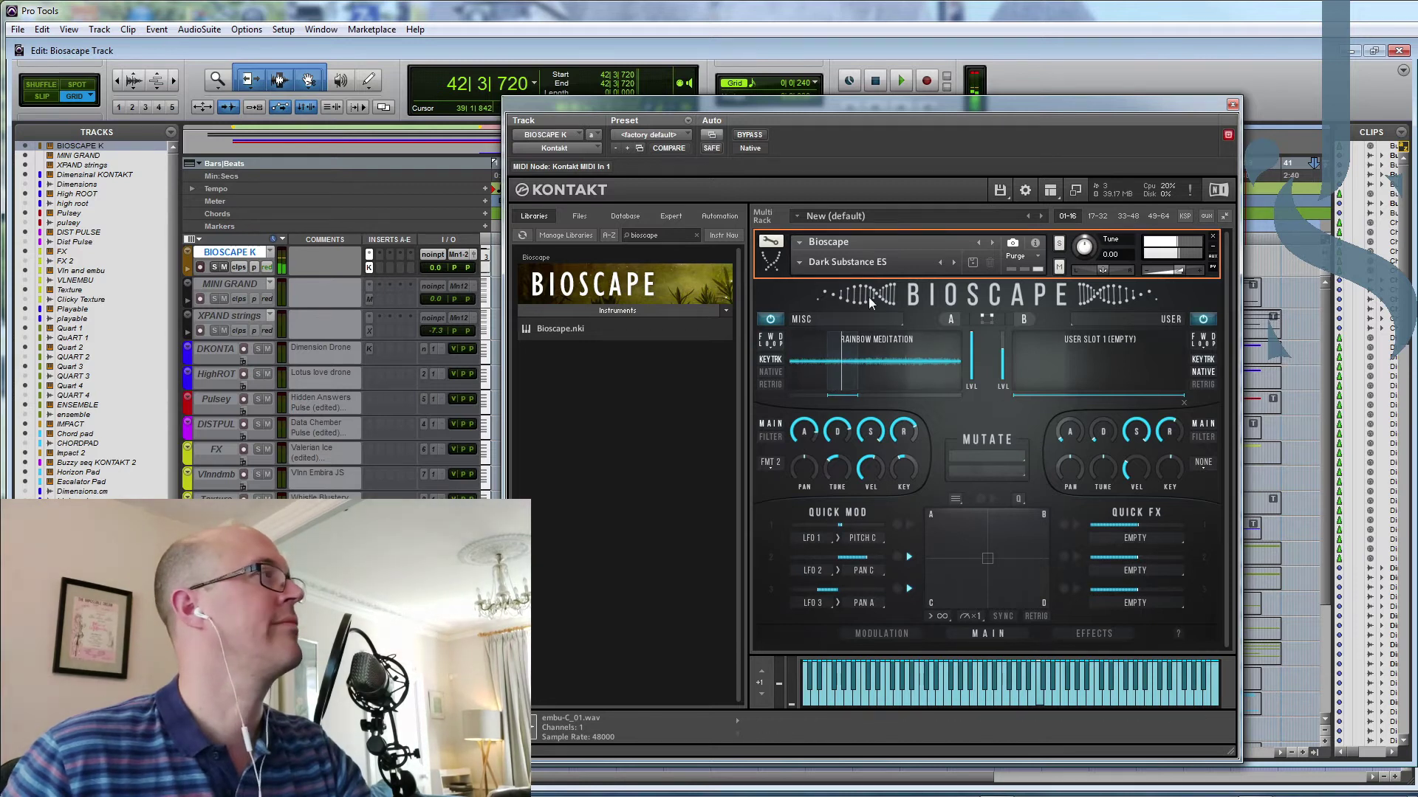
Step: Load the factory snapshot Empathology CG from the Dronescapes category
click(799, 263)
mouse_move(820, 274)
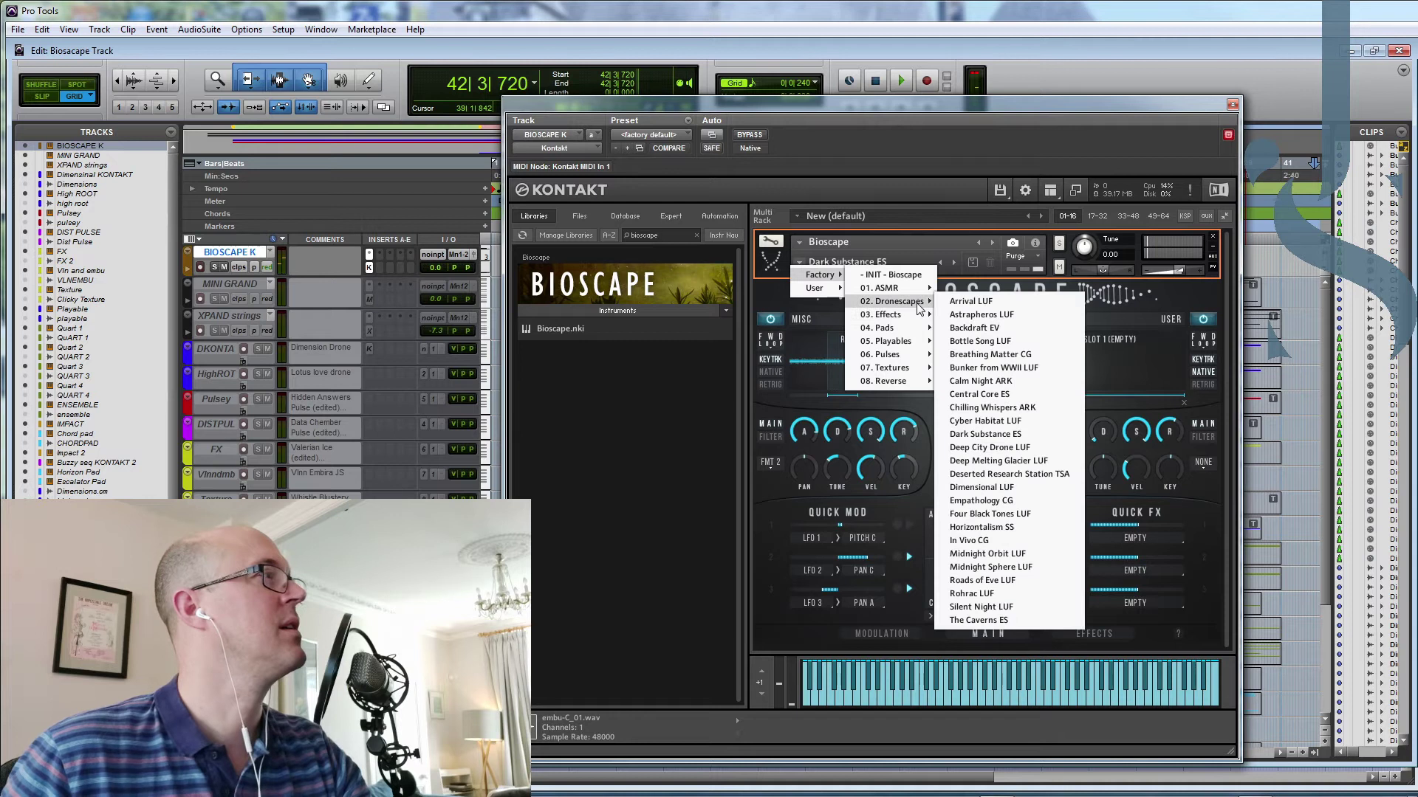
mouse_move(915, 301)
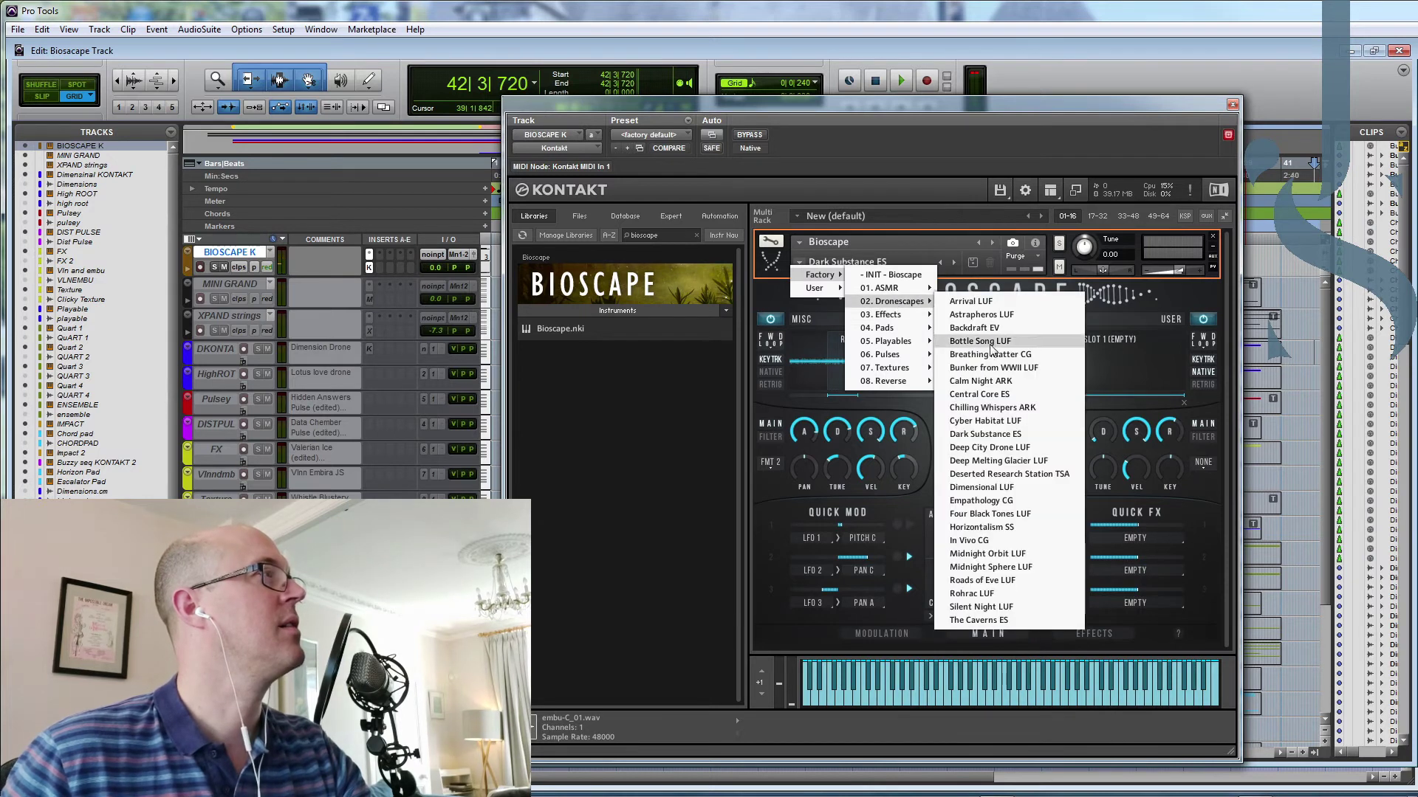
click(982, 501)
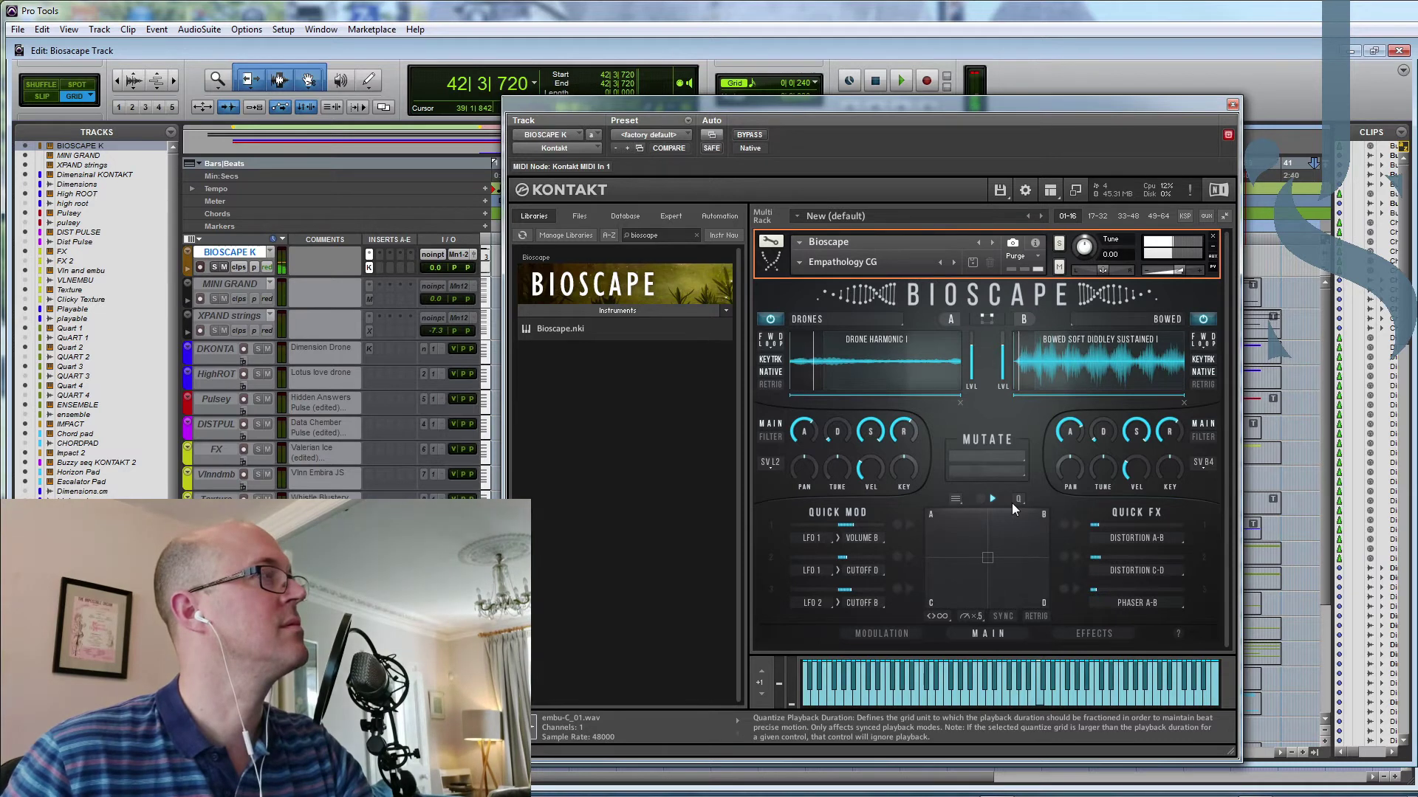
Step: Load the factory snapshot IM Skybase LUF from the Effects category
click(799, 265)
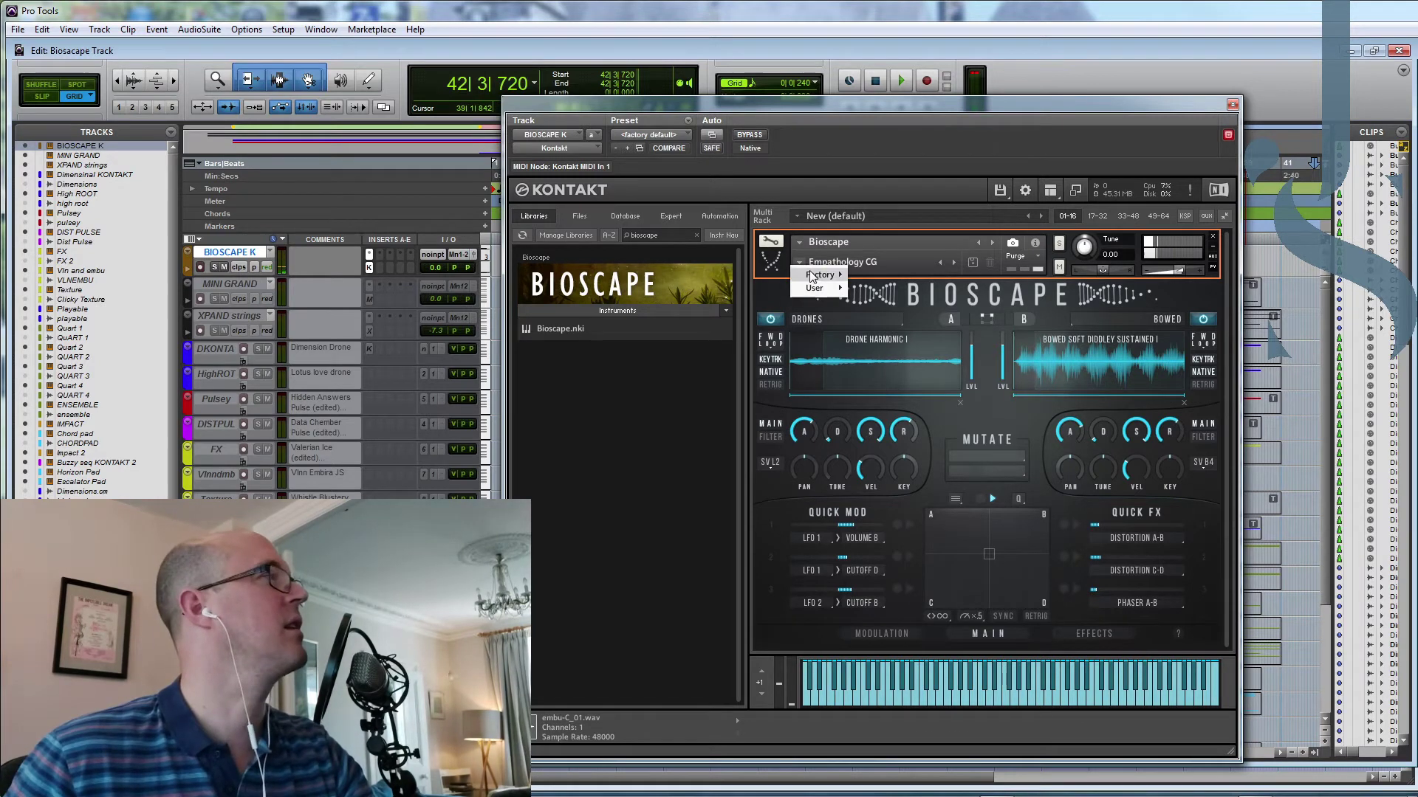
mouse_move(811, 274)
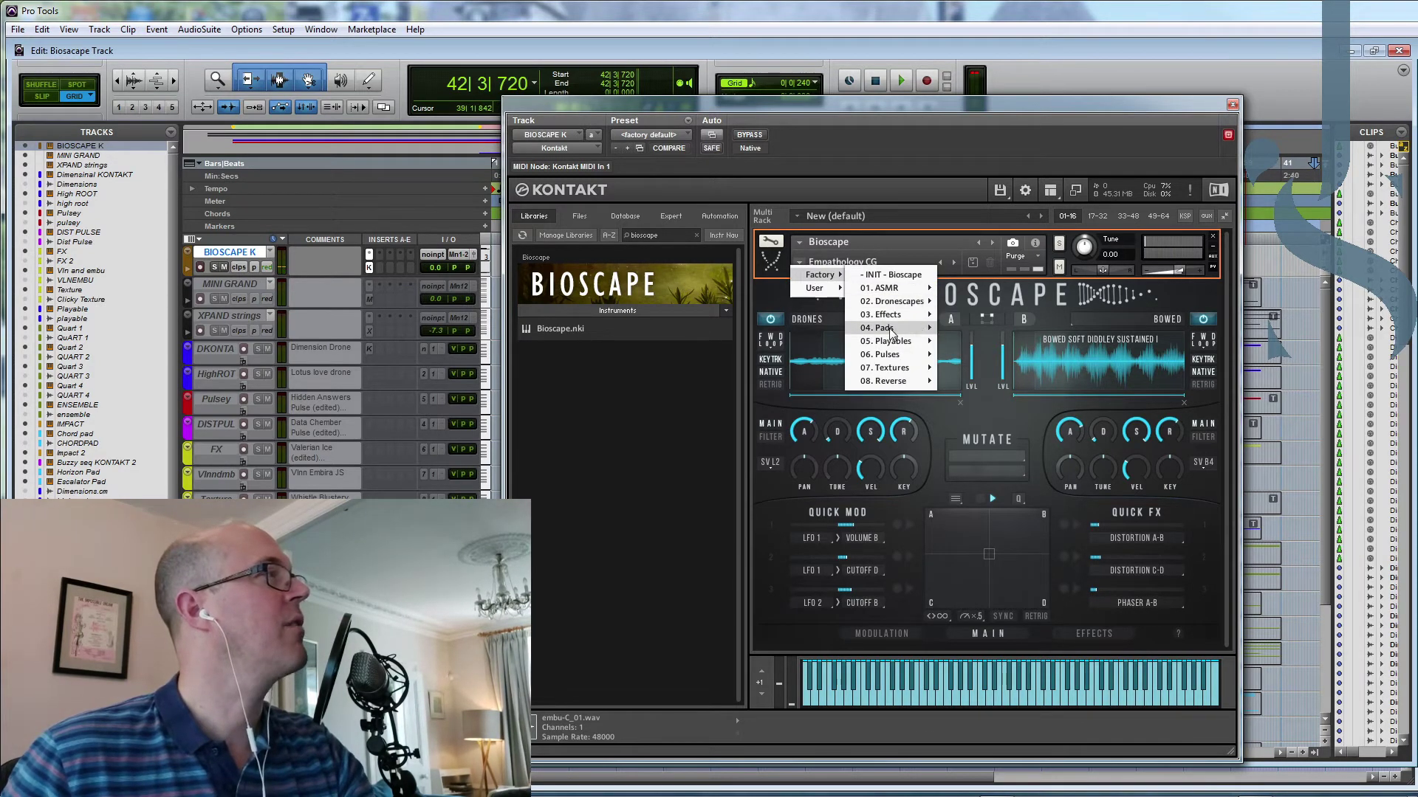
mouse_move(902, 317)
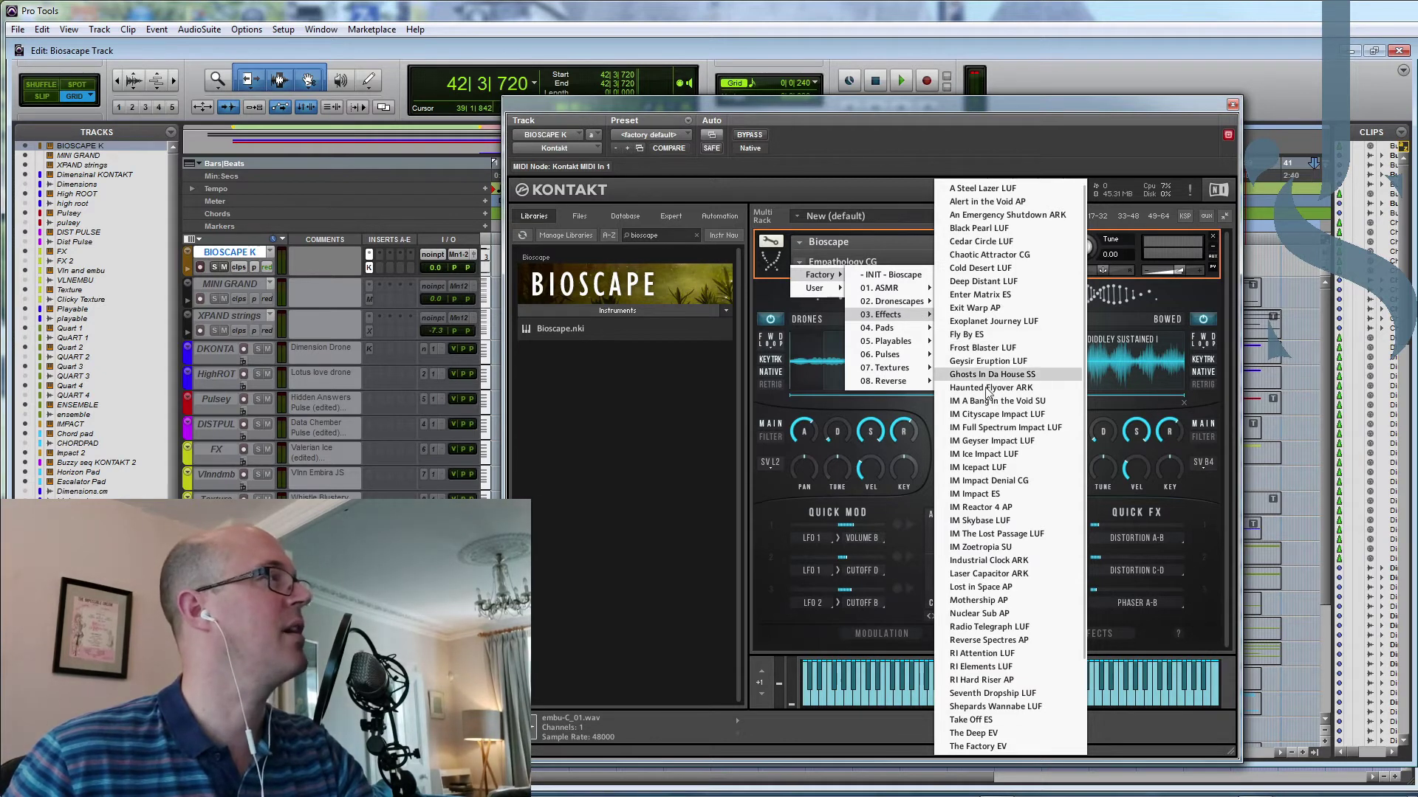
click(981, 521)
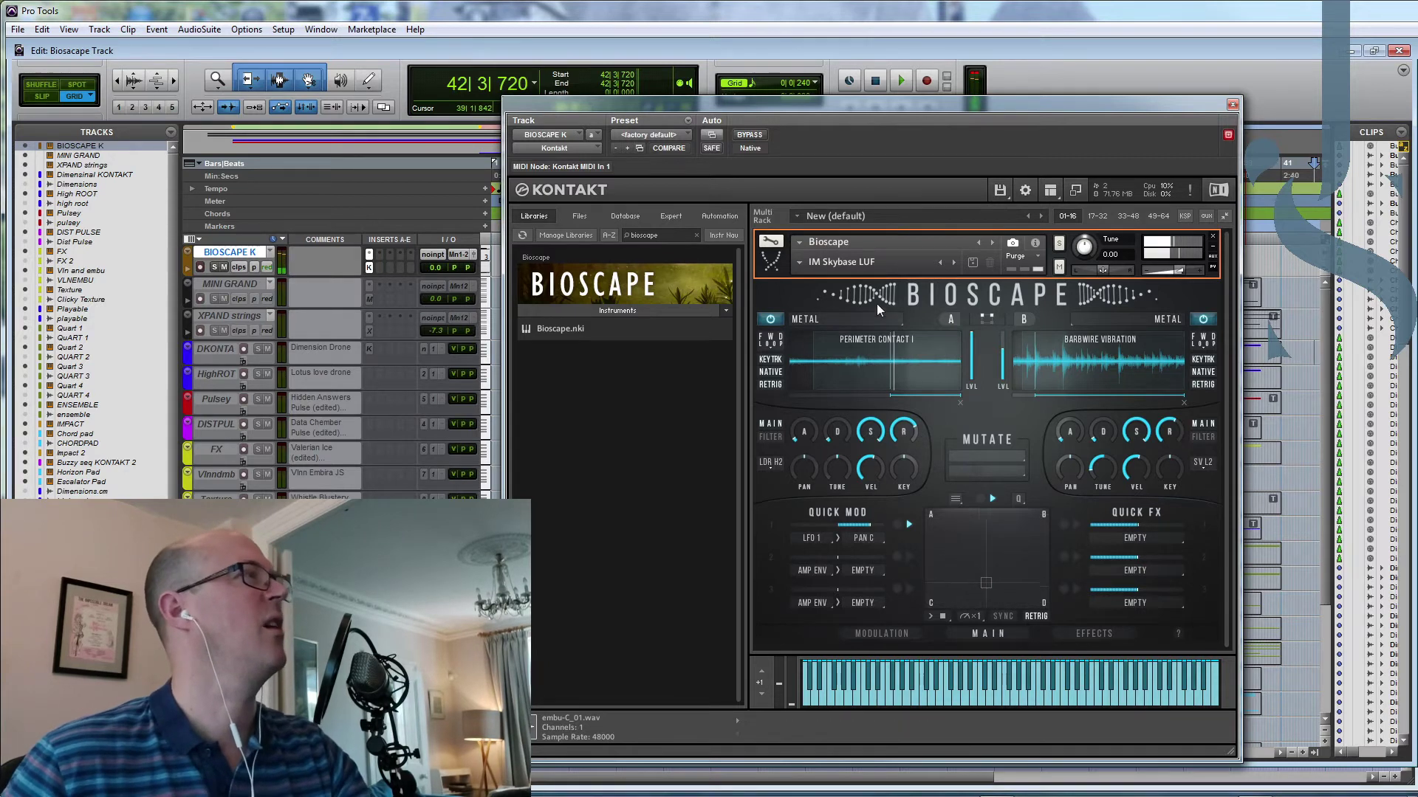
Step: Replace the current sound with the factory snapshot Seventh Dropship LUF from the Effects category
click(800, 263)
mouse_move(819, 275)
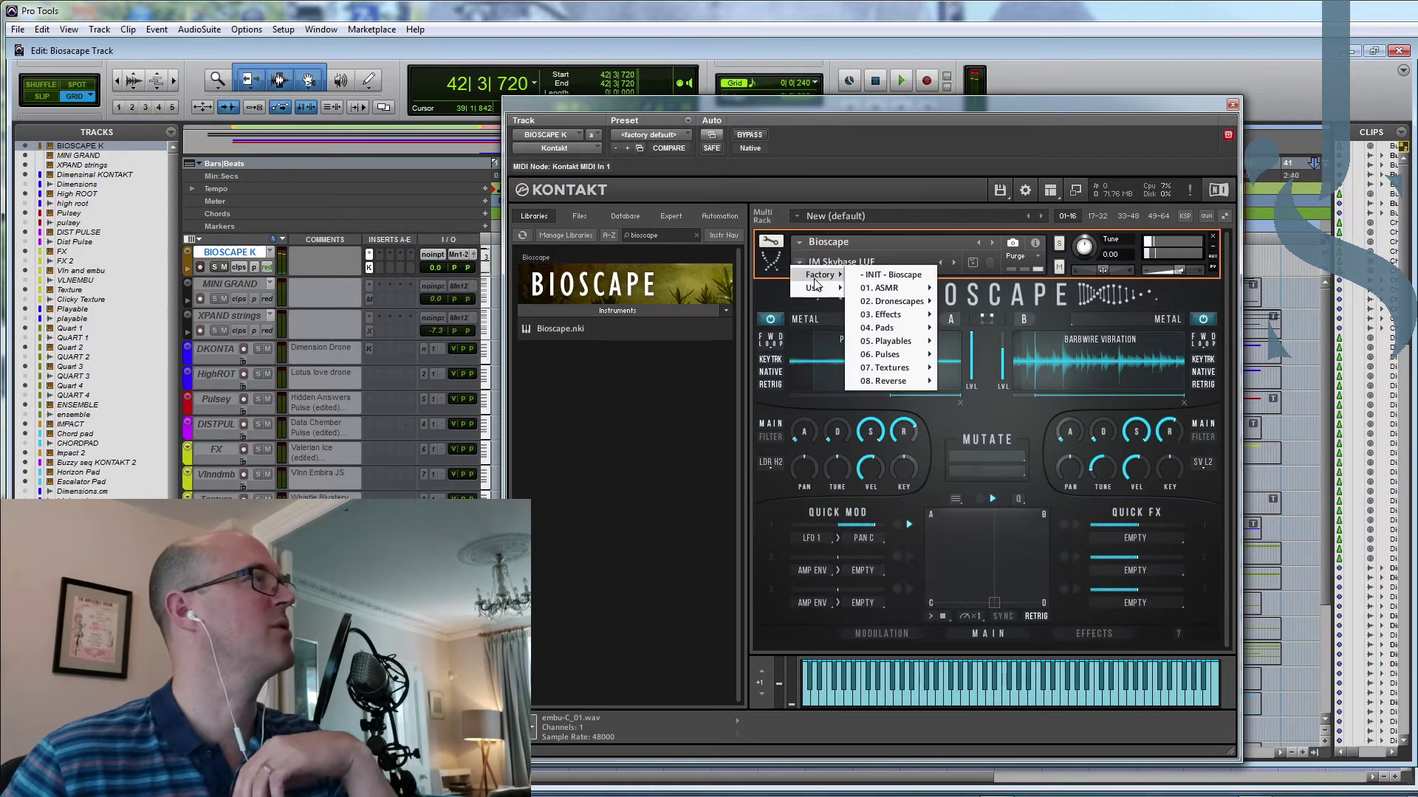
mouse_move(903, 317)
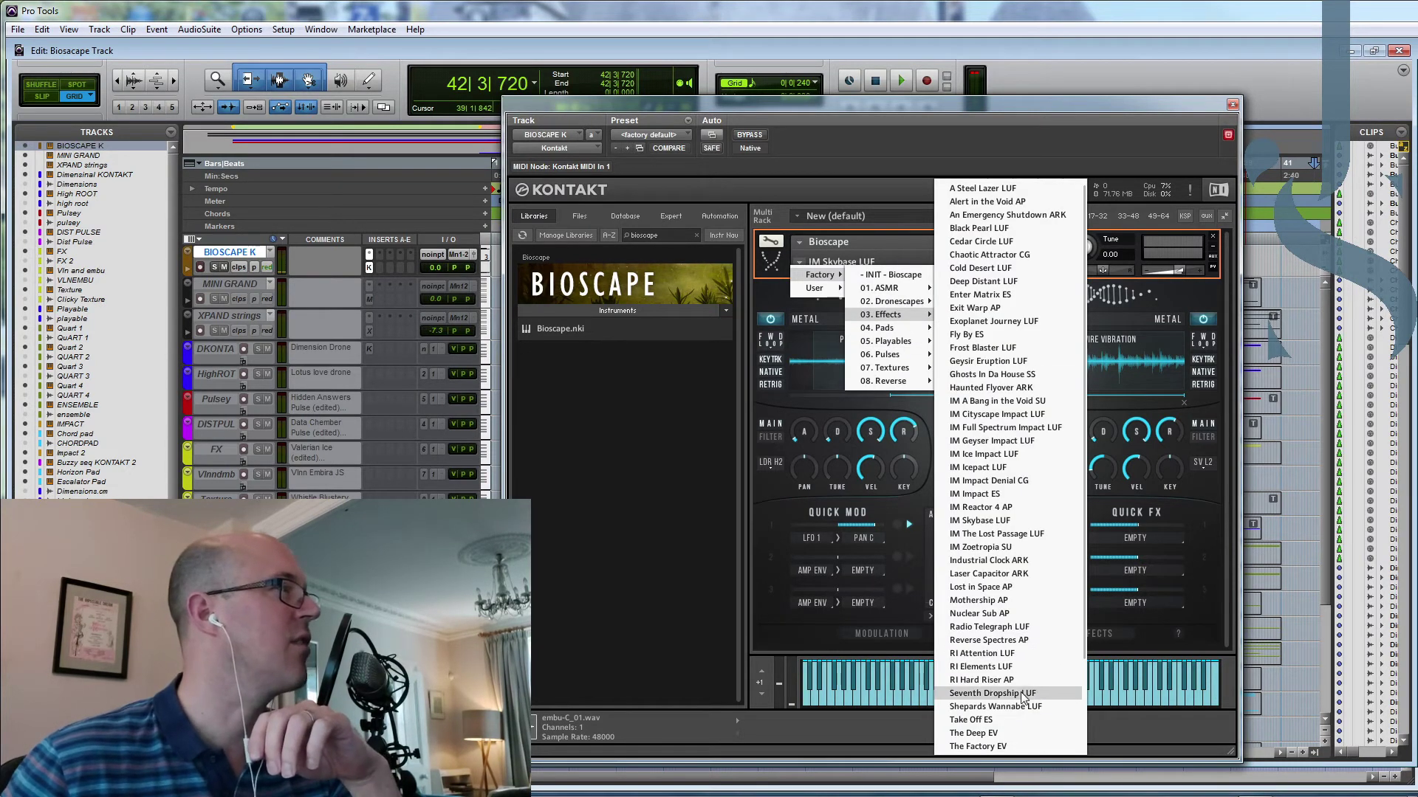
click(992, 693)
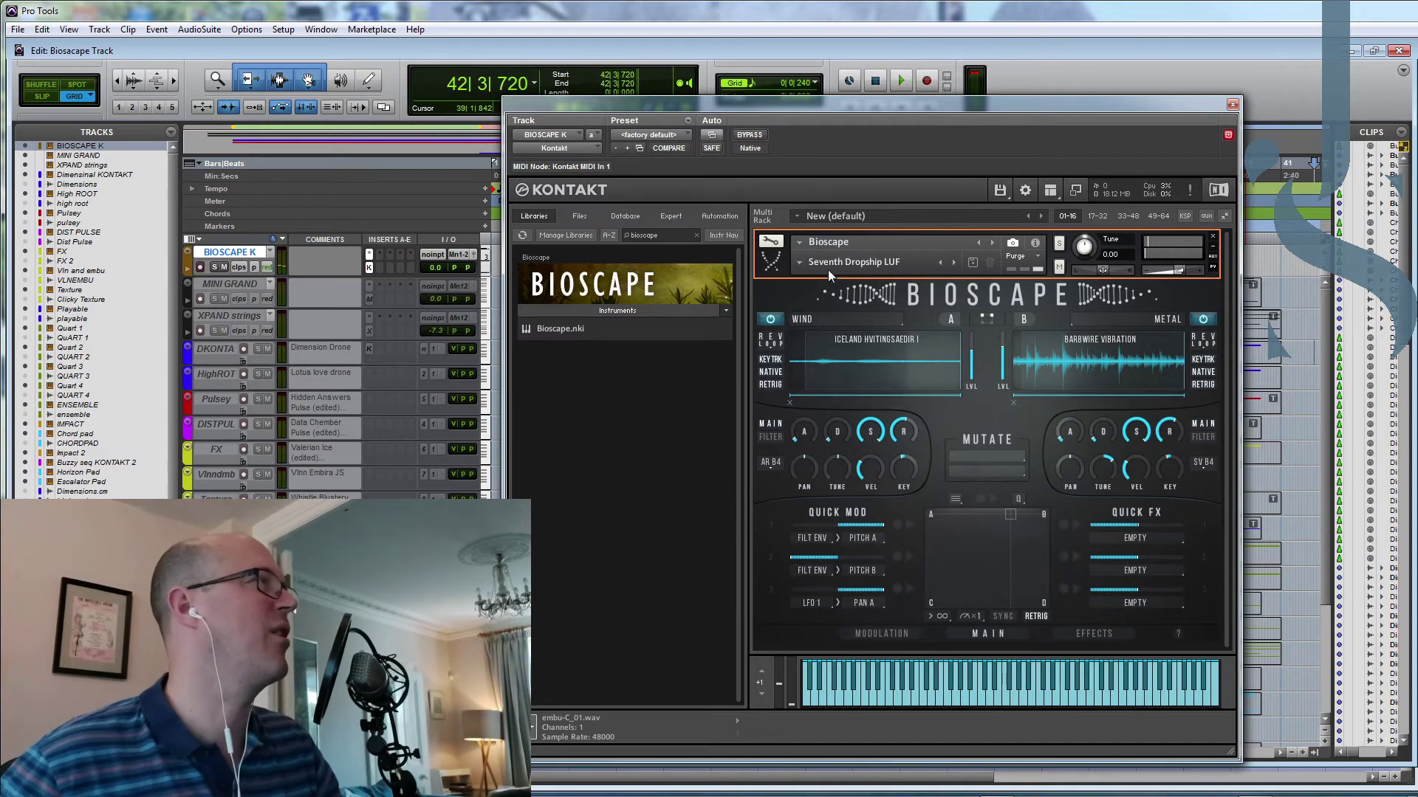
Step: Load the factory snapshot City at Dusk ES from the Textures category
mouse_move(805, 272)
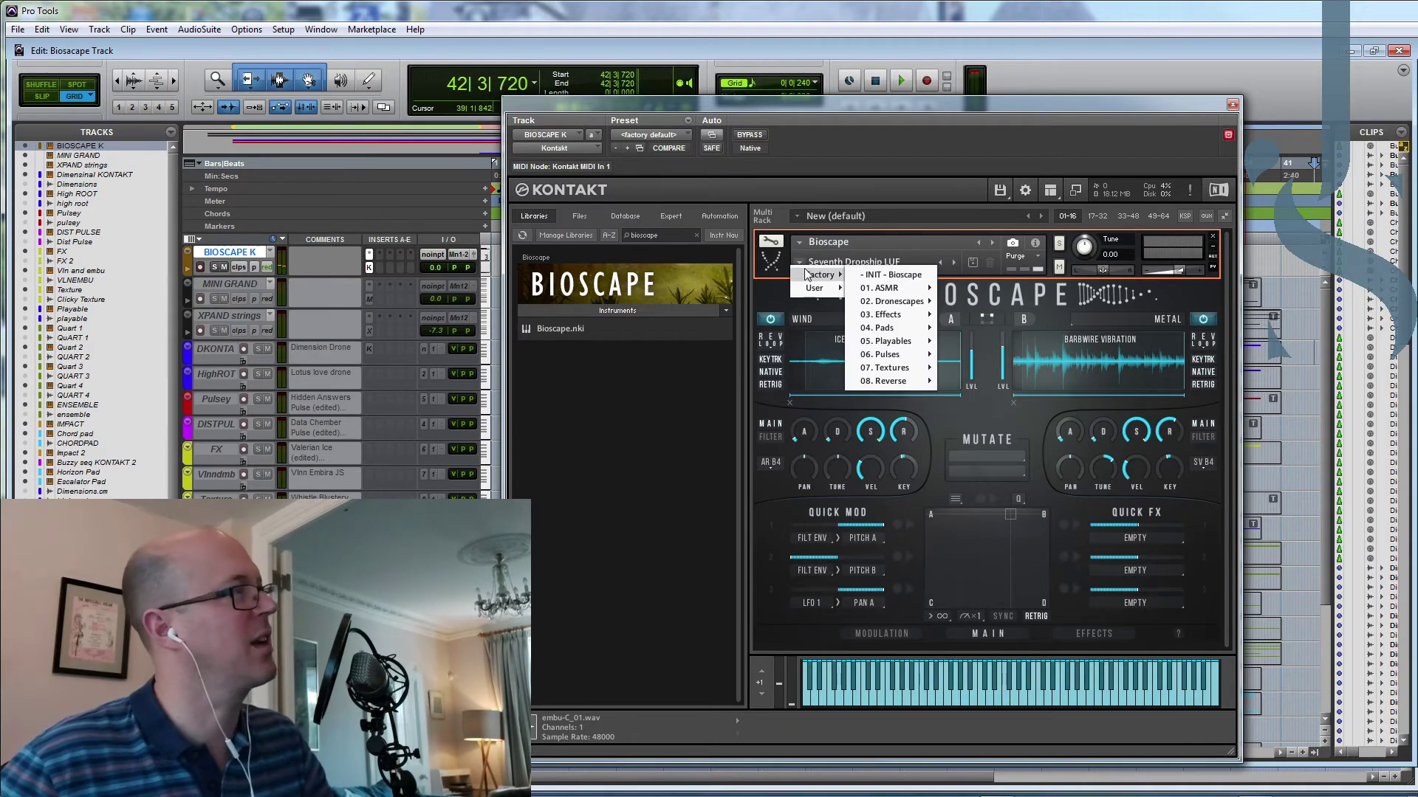
mouse_move(905, 331)
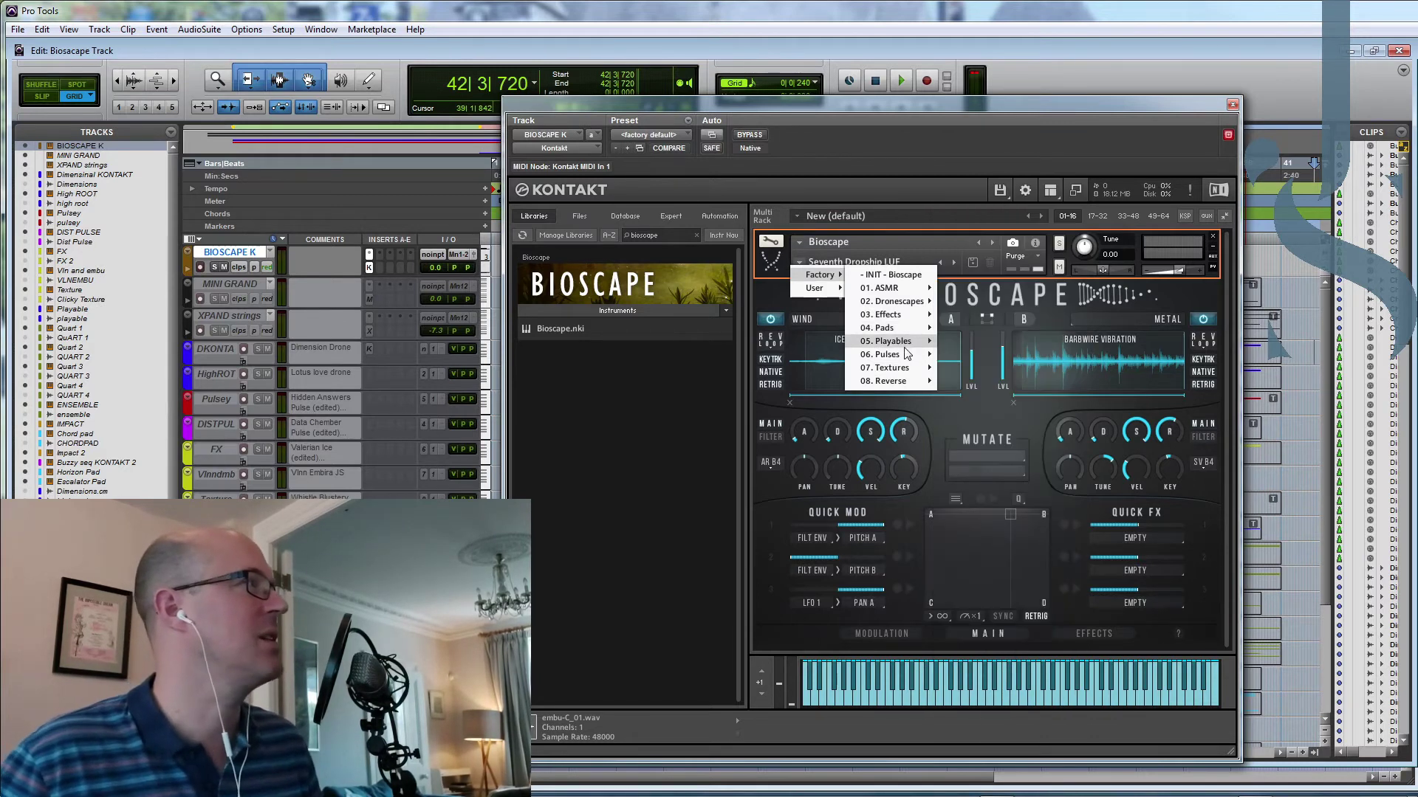
mouse_move(904, 373)
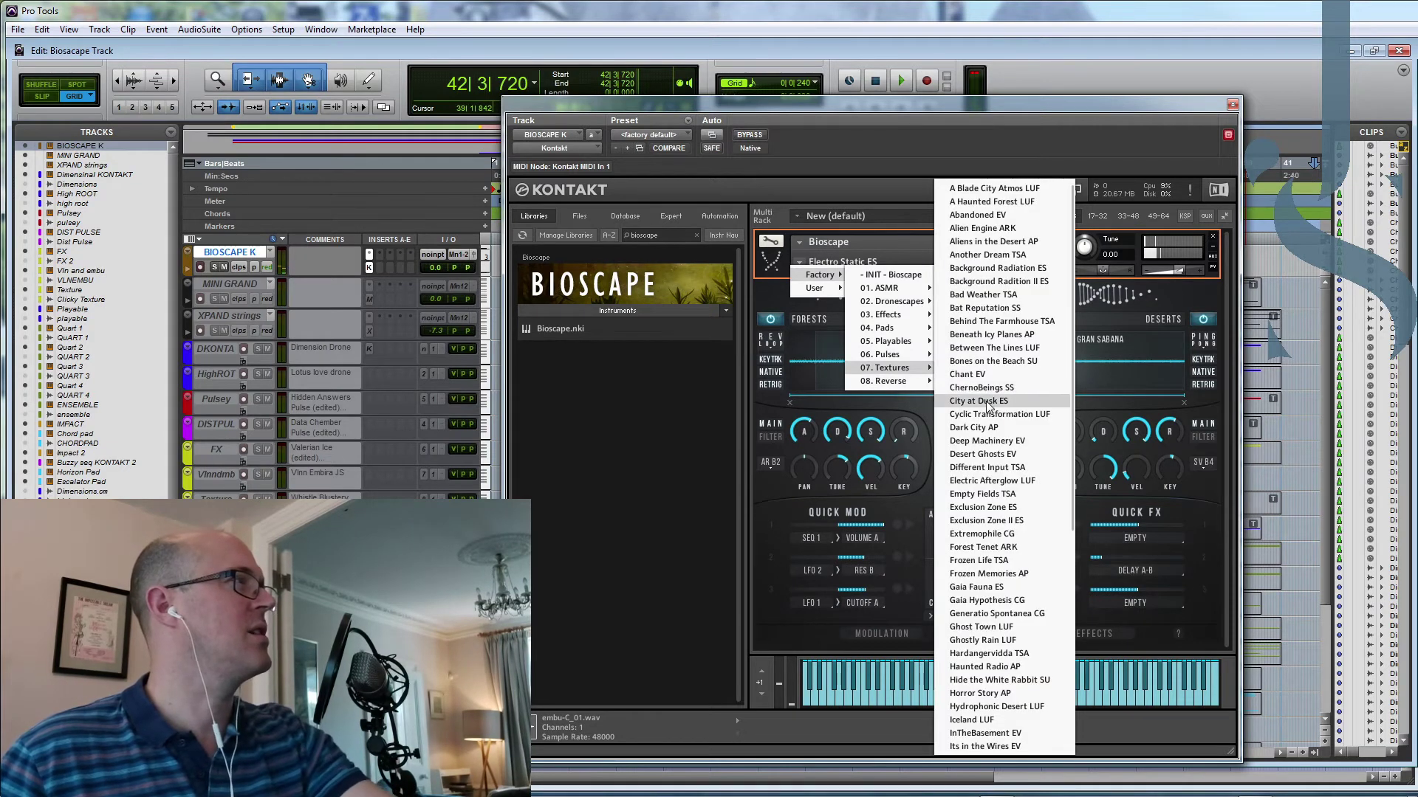
click(988, 403)
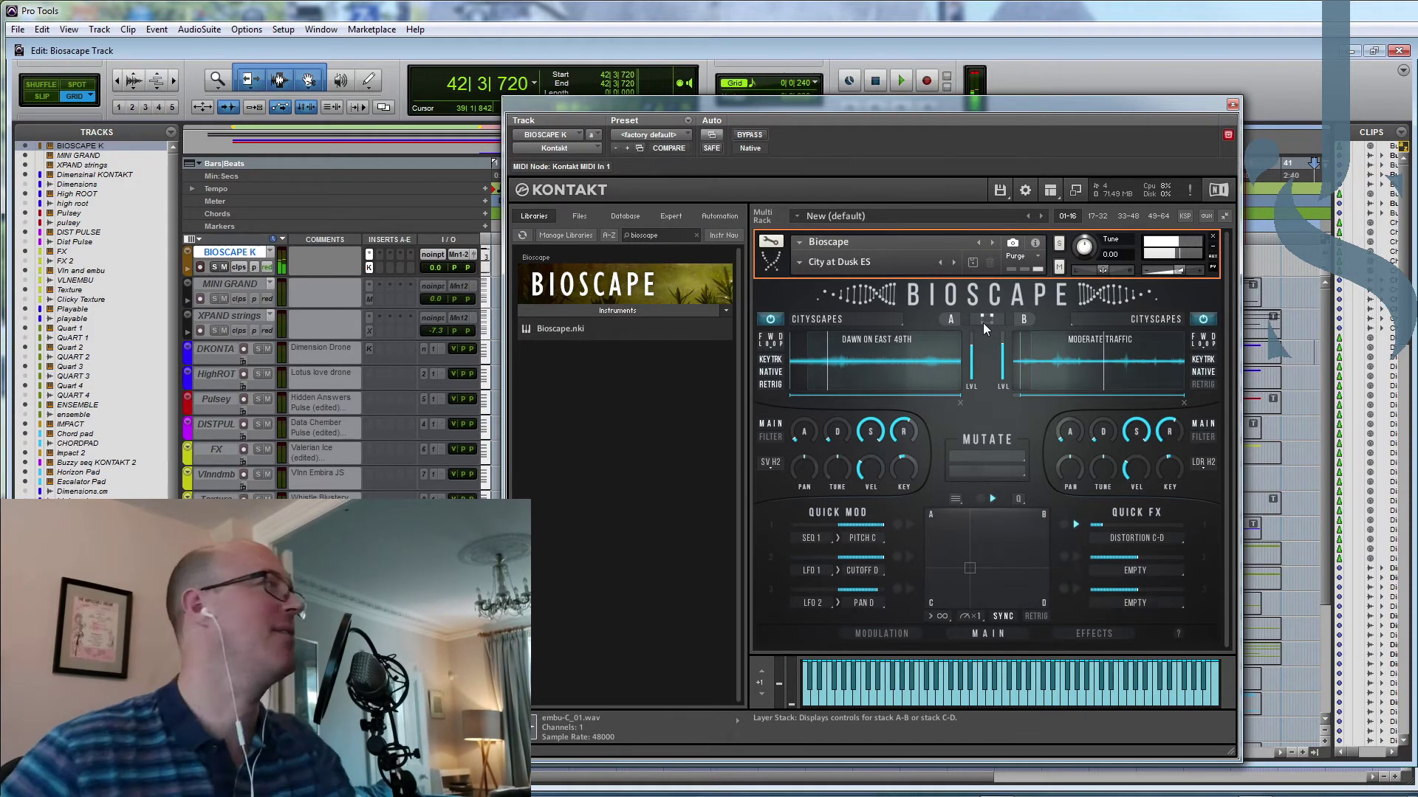
Step: Load the factory snapshot Eddy Currents AP from the Reverse category
click(799, 262)
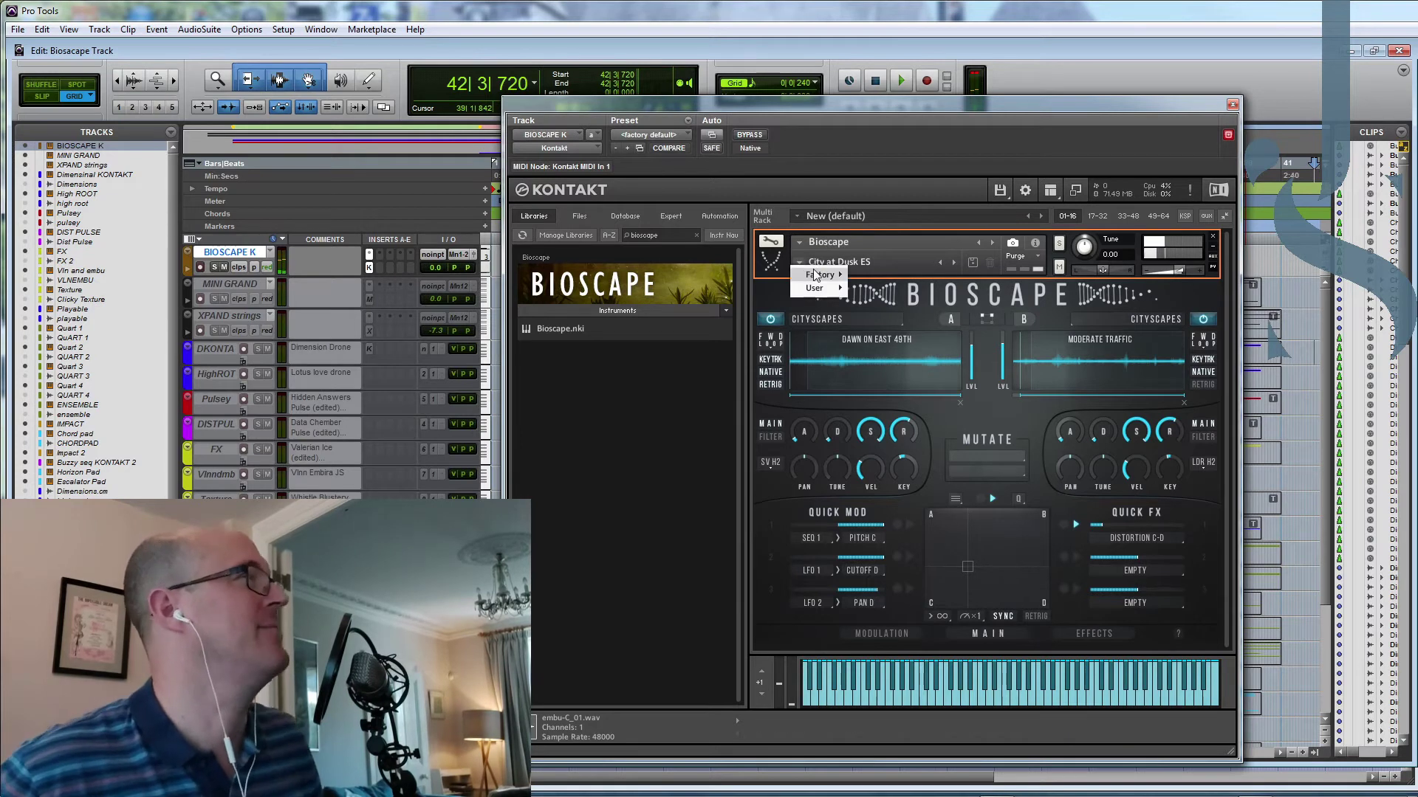
mouse_move(815, 275)
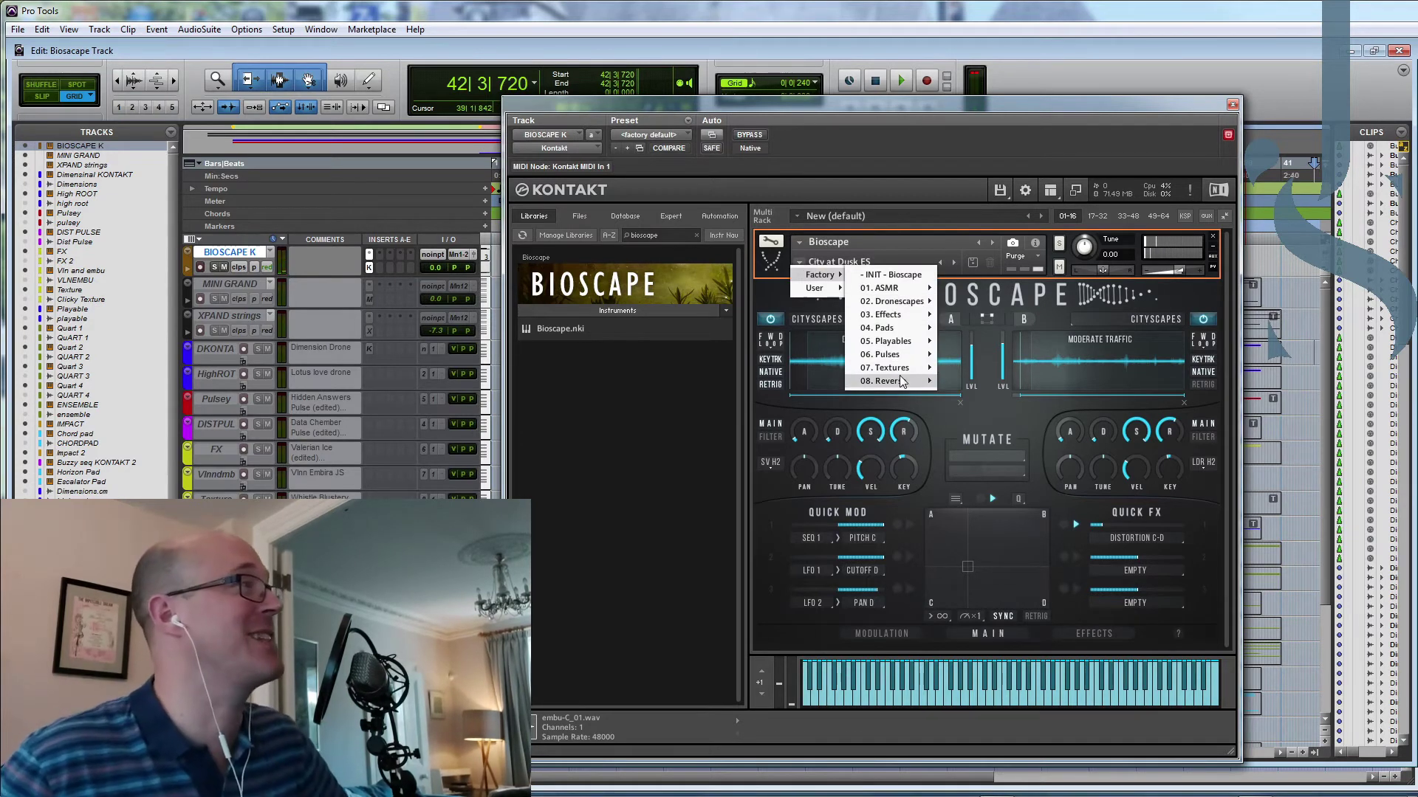
mouse_move(902, 386)
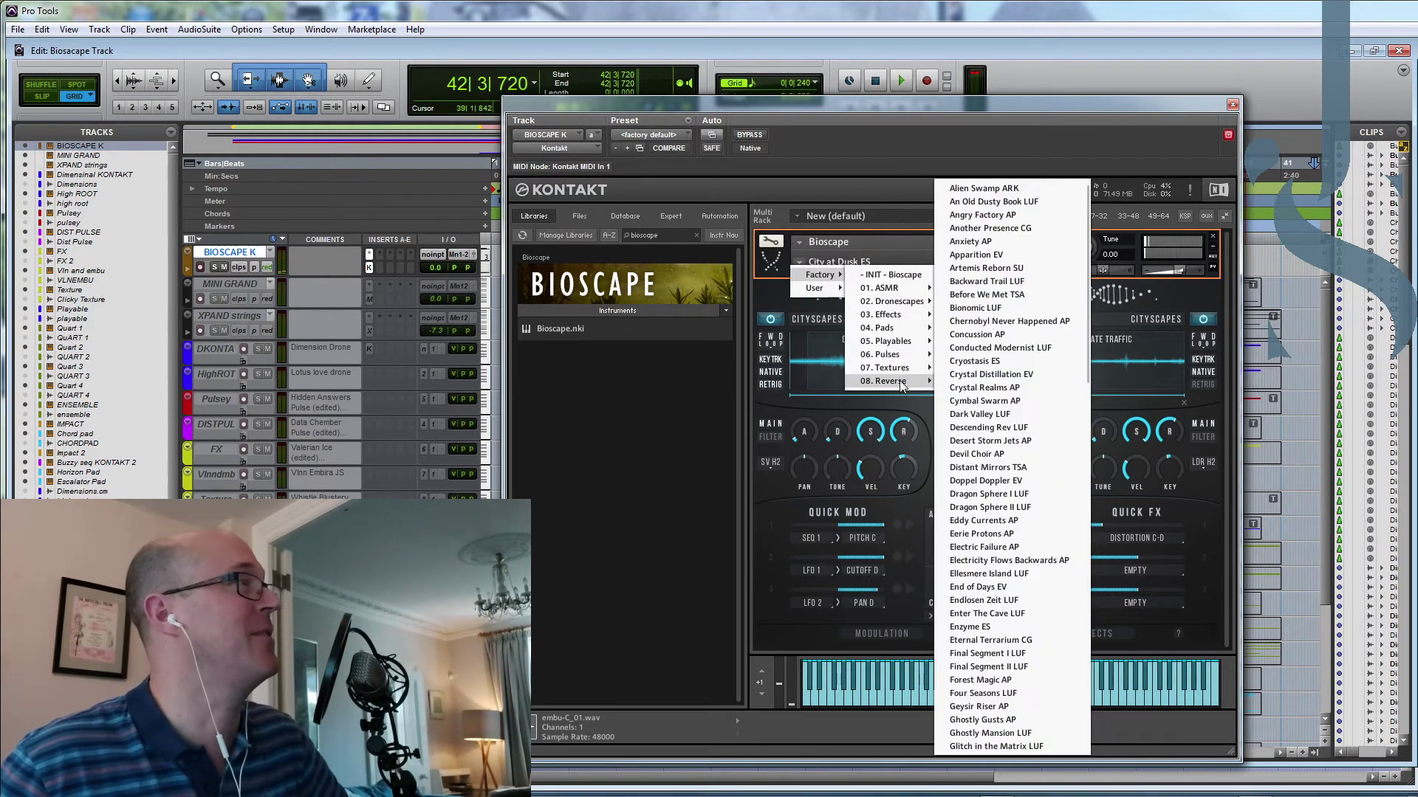
click(983, 521)
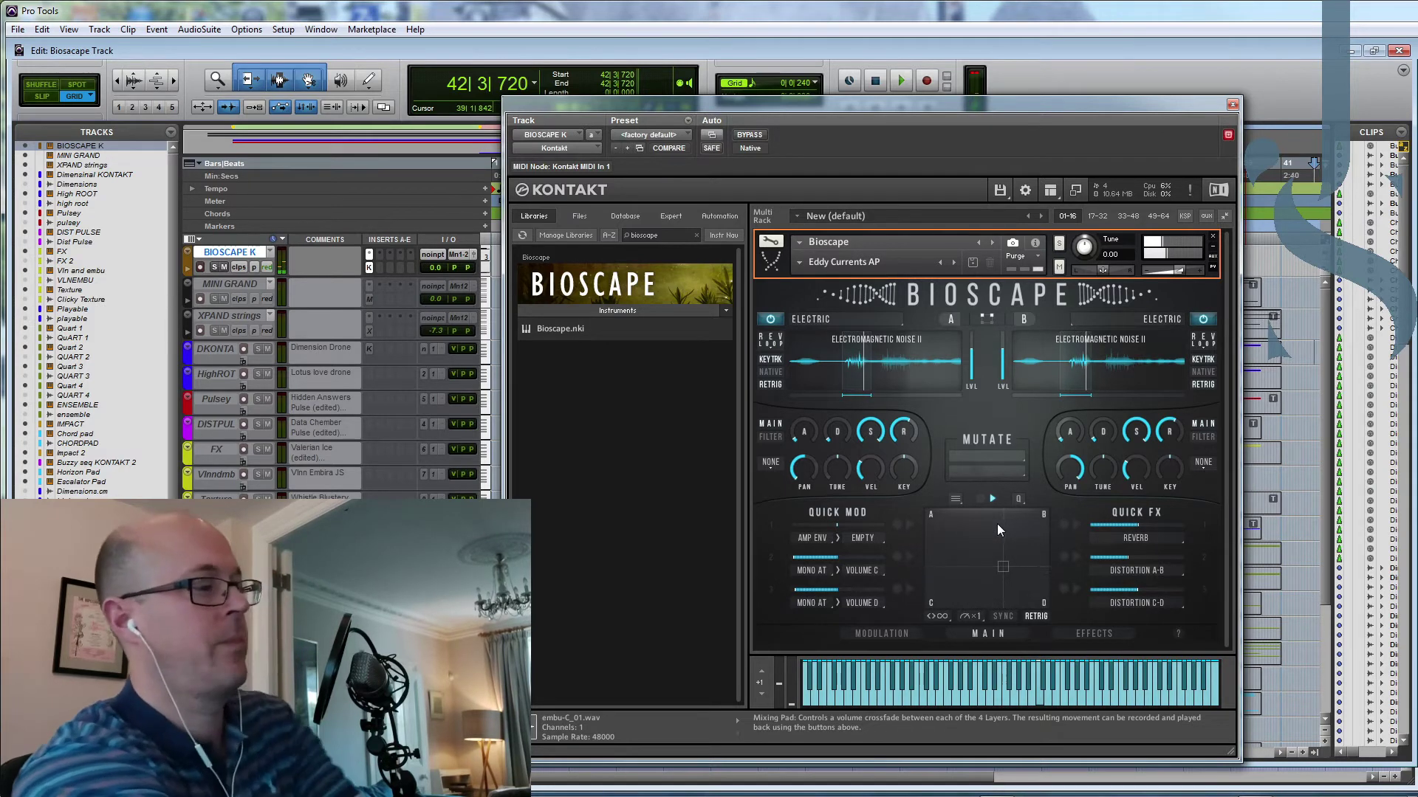
Step: Change layer B's sample to Proton Engine I at a level of 12.0 dB, and lower layers C and D, with C at -21.5 dB
click(1093, 381)
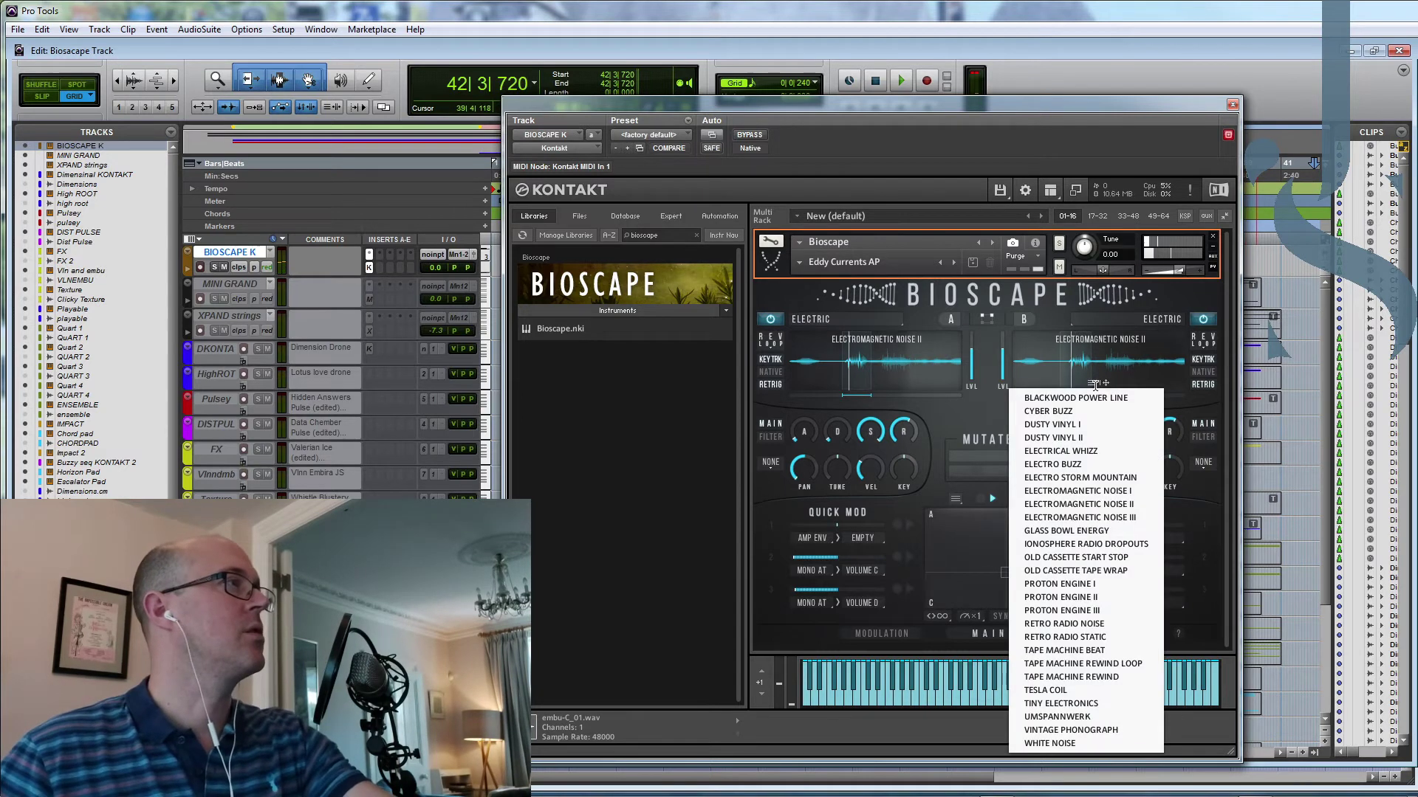
click(1060, 583)
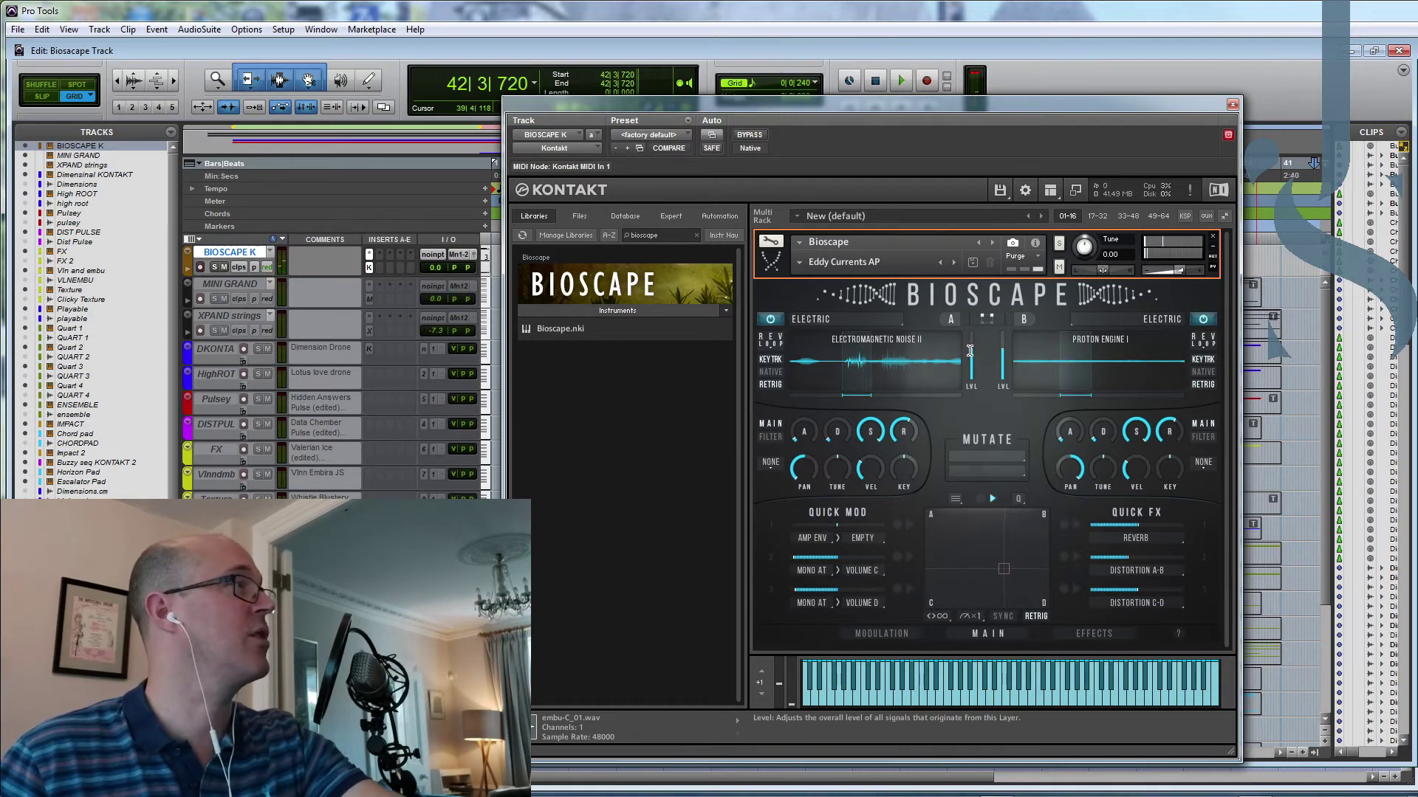
scroll(970, 336, up, 3)
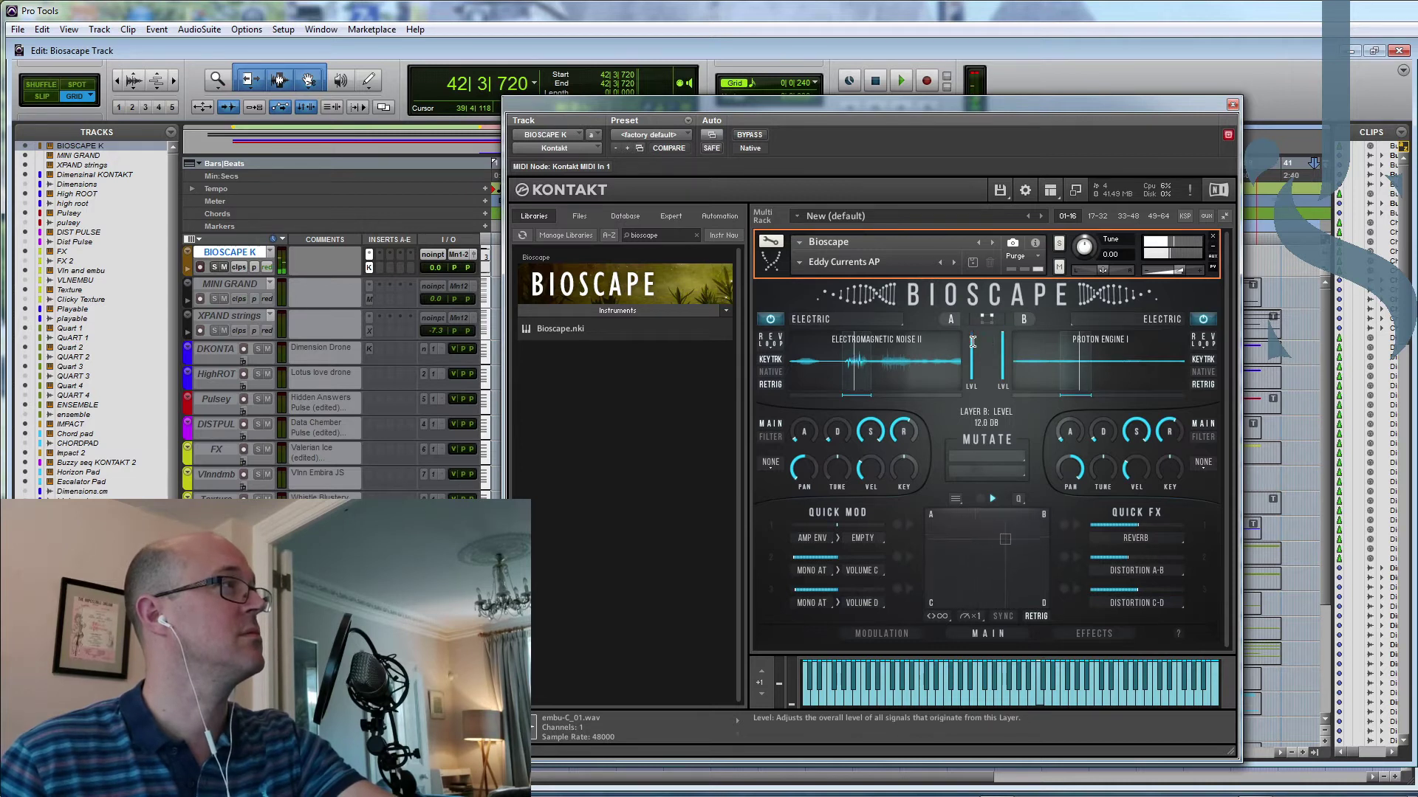
click(988, 319)
mouse_move(1001, 346)
mouse_down()
mouse_move(1001, 368)
mouse_move(972, 375)
mouse_up()
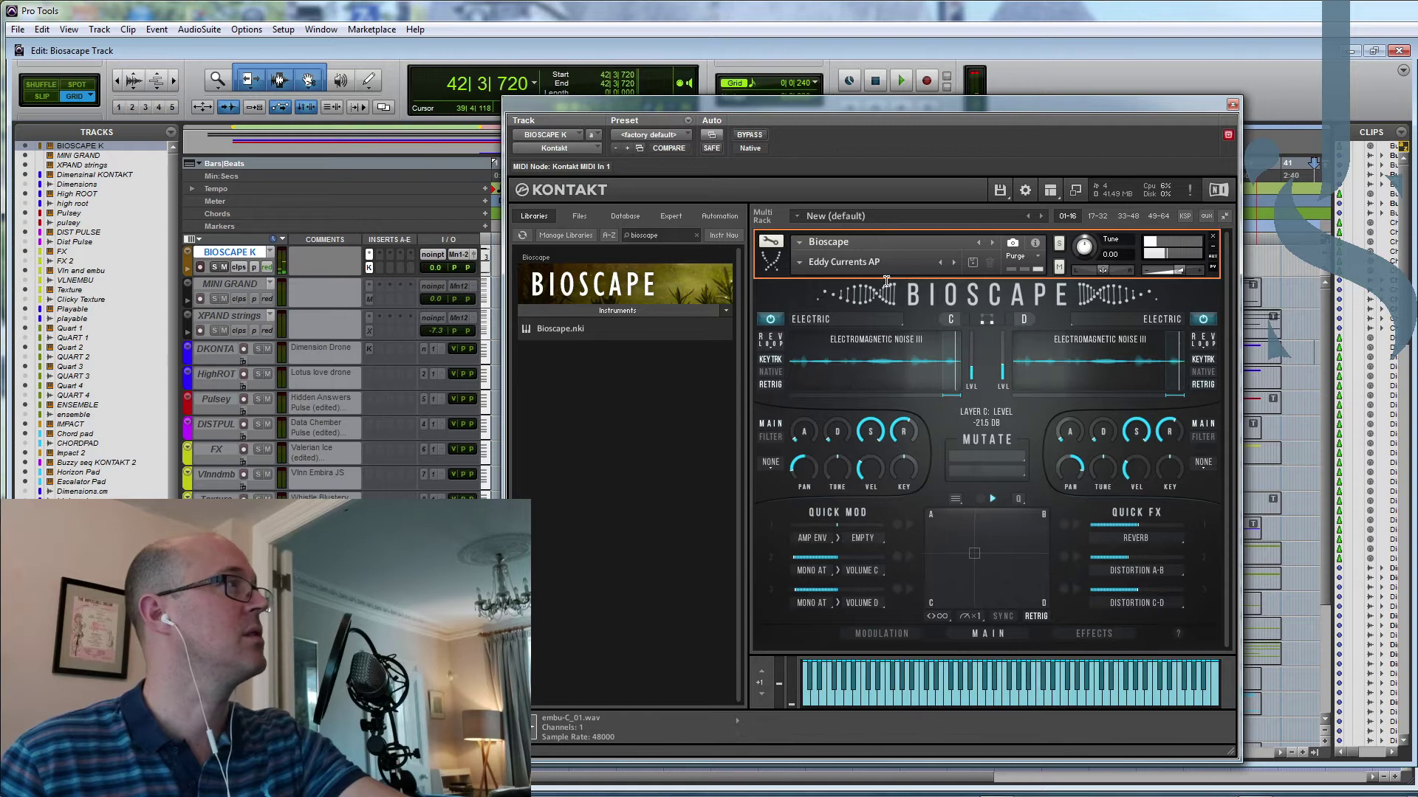
Step: Load the factory snapshot Haunted Radio AP from the Textures category
click(805, 263)
mouse_move(809, 272)
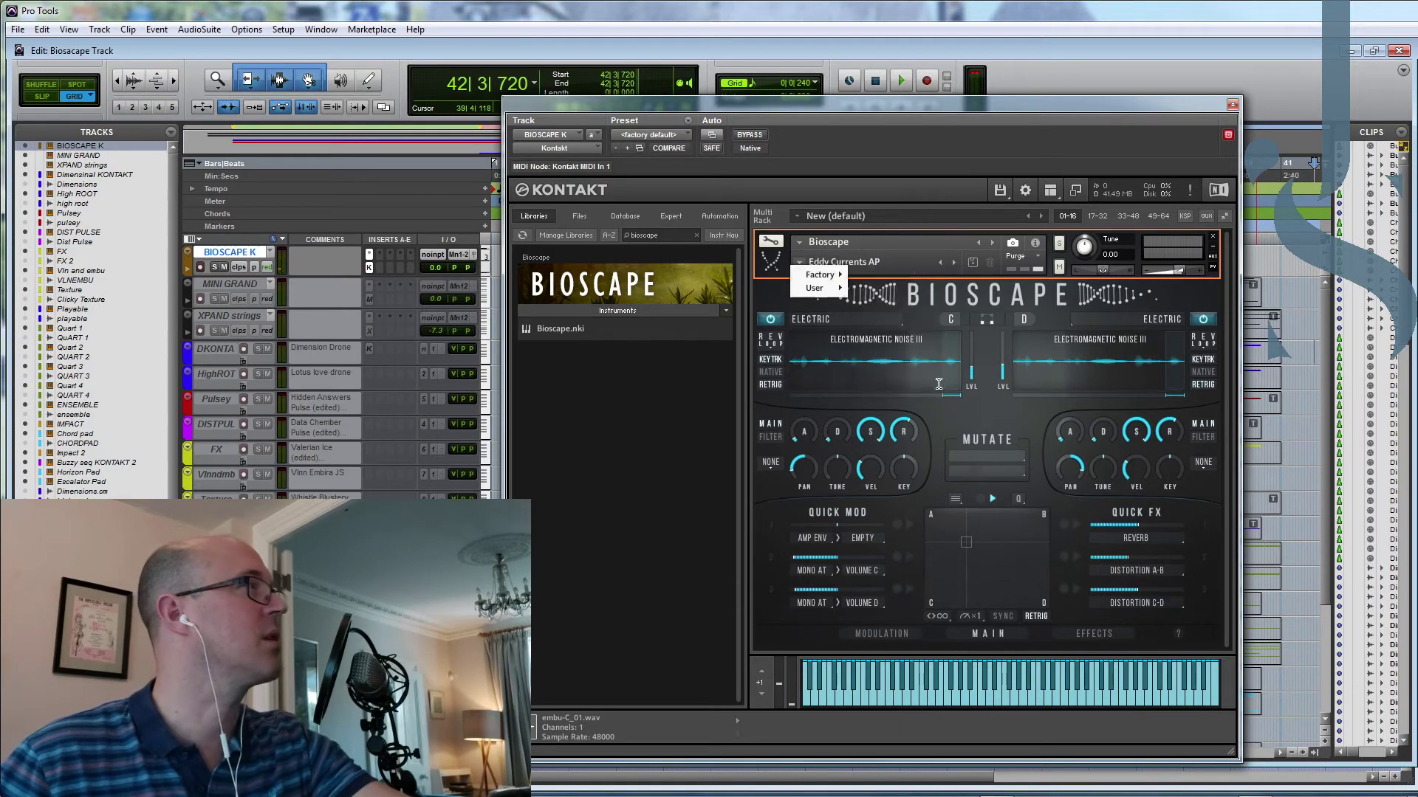
mouse_move(902, 365)
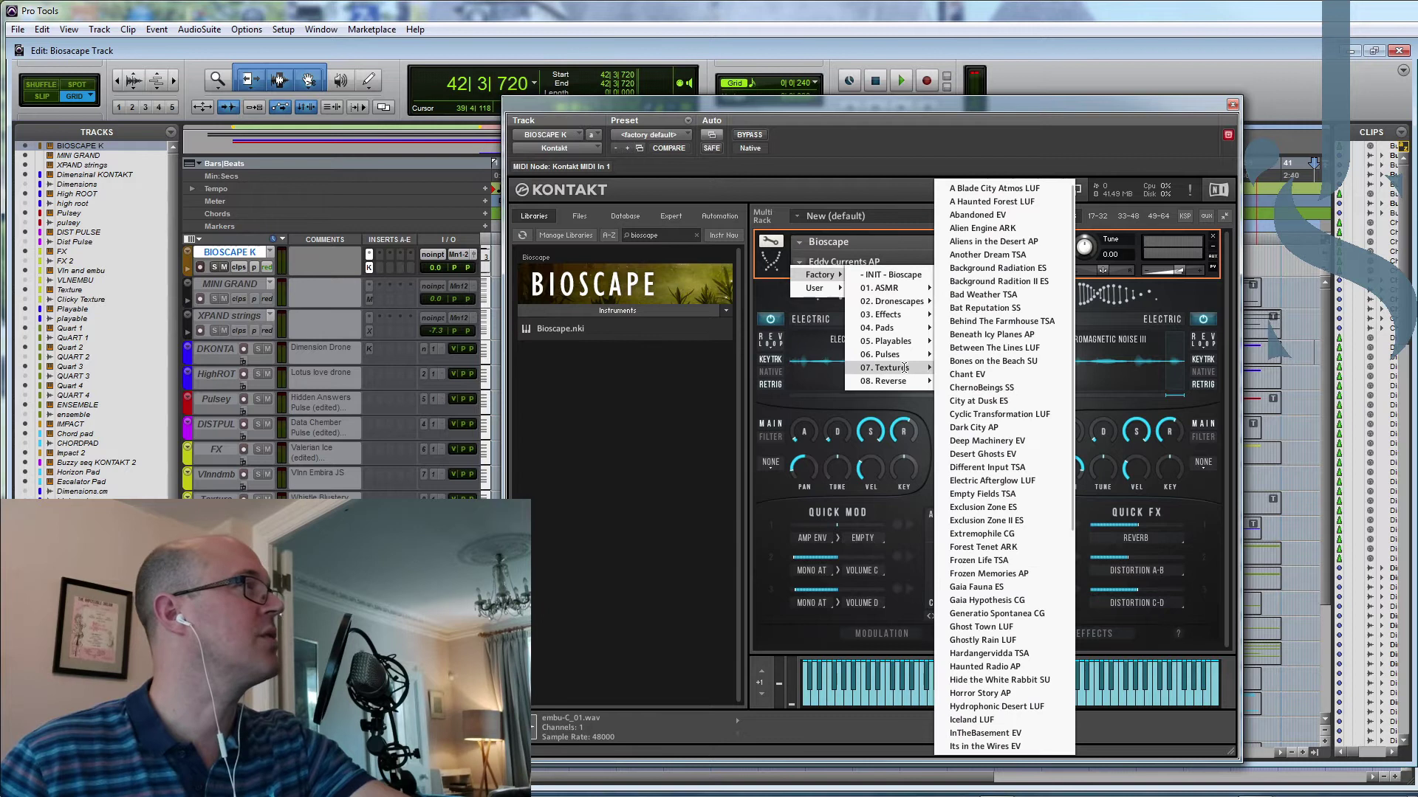
click(989, 666)
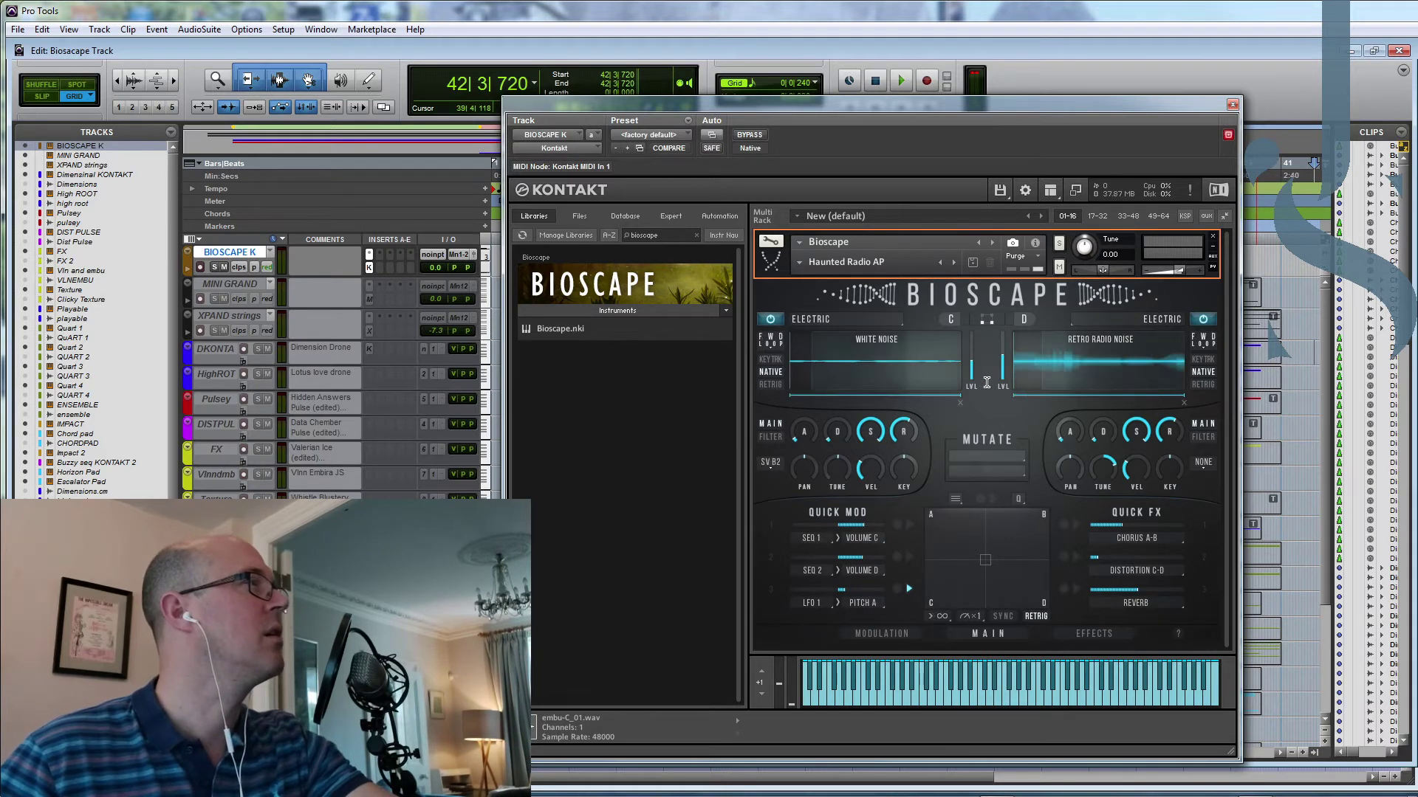
Step: Rebalance the Haunted Radio layers by raising layer C, setting layer D to -9.2 dB, and adjusting the levels in the A-B stack
mouse_move(981, 363)
mouse_down()
mouse_move(972, 336)
mouse_move(1003, 334)
mouse_move(1003, 361)
mouse_up()
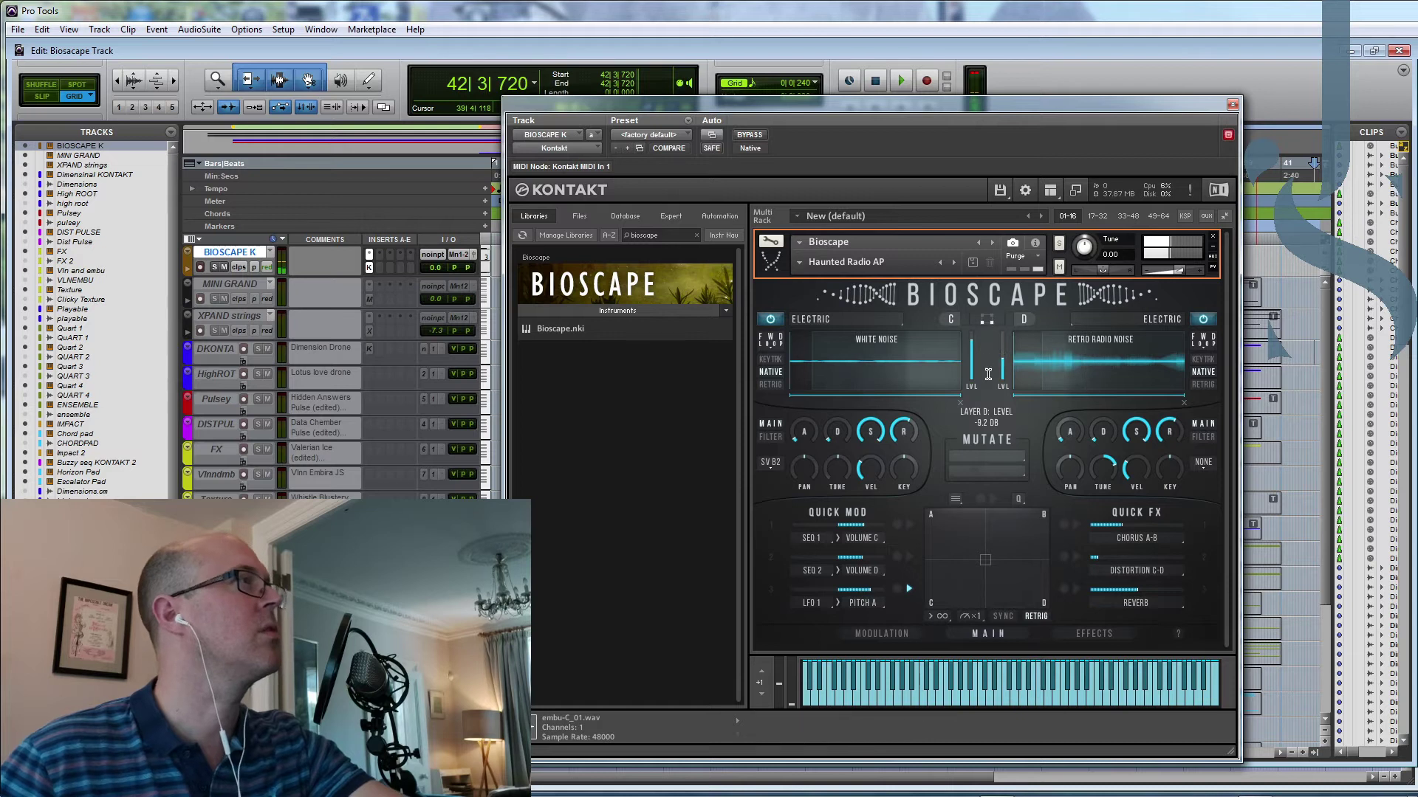
click(987, 319)
mouse_move(983, 362)
mouse_down()
mouse_move(974, 336)
mouse_move(1002, 340)
mouse_move(972, 370)
mouse_up()
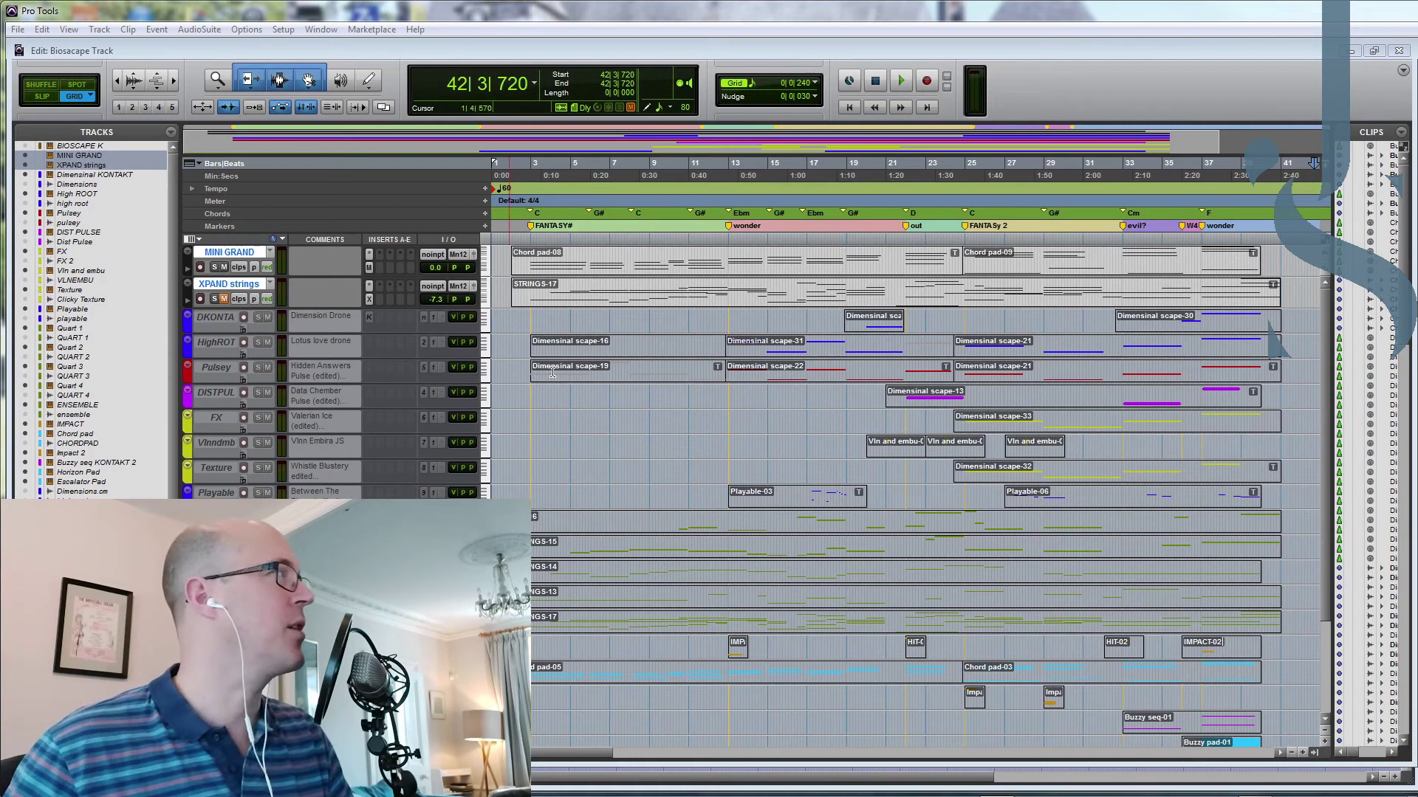
Step: Show the Mini Grand instrument of the MINI GRAND track and place the edit cursor at 36|1|000 in the timeline
click(391, 263)
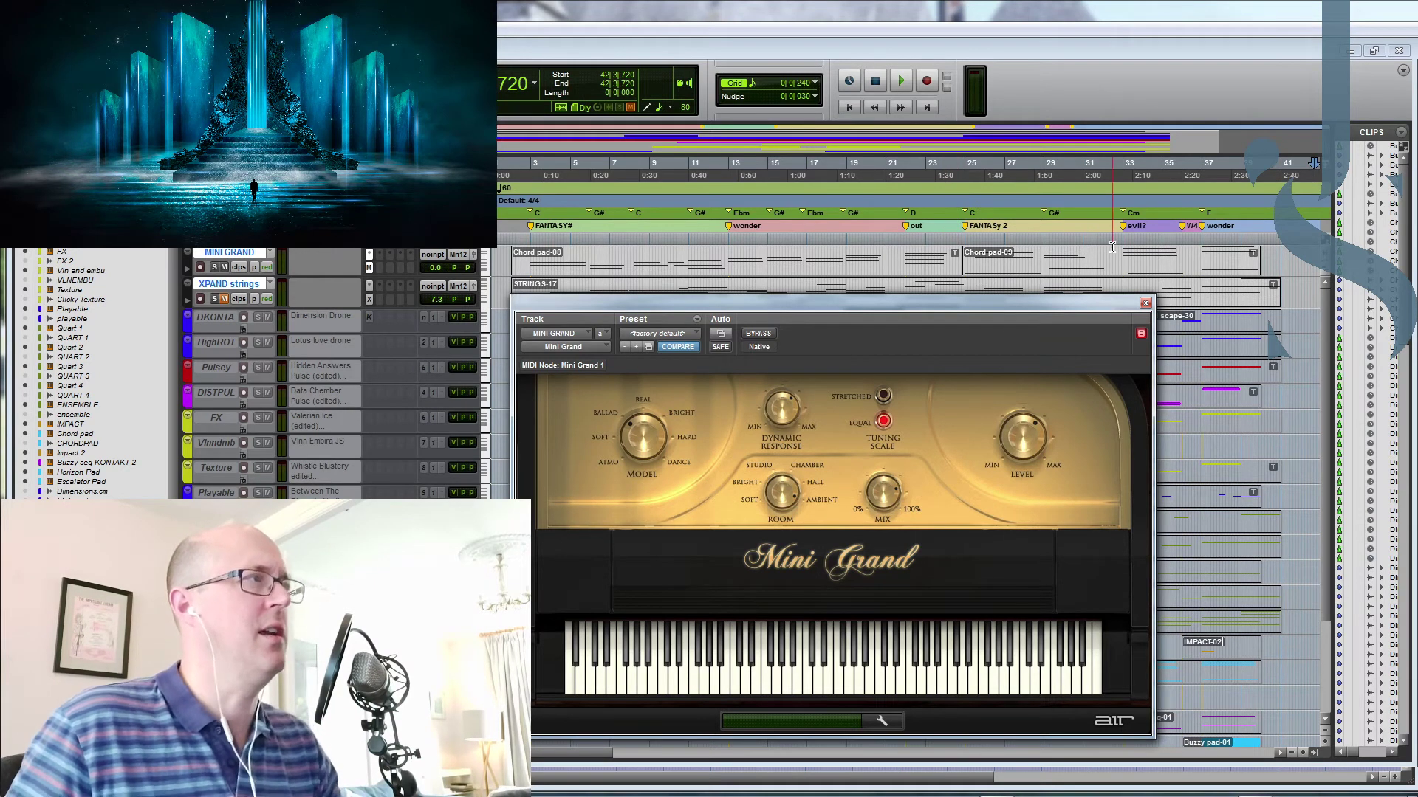
click(1184, 234)
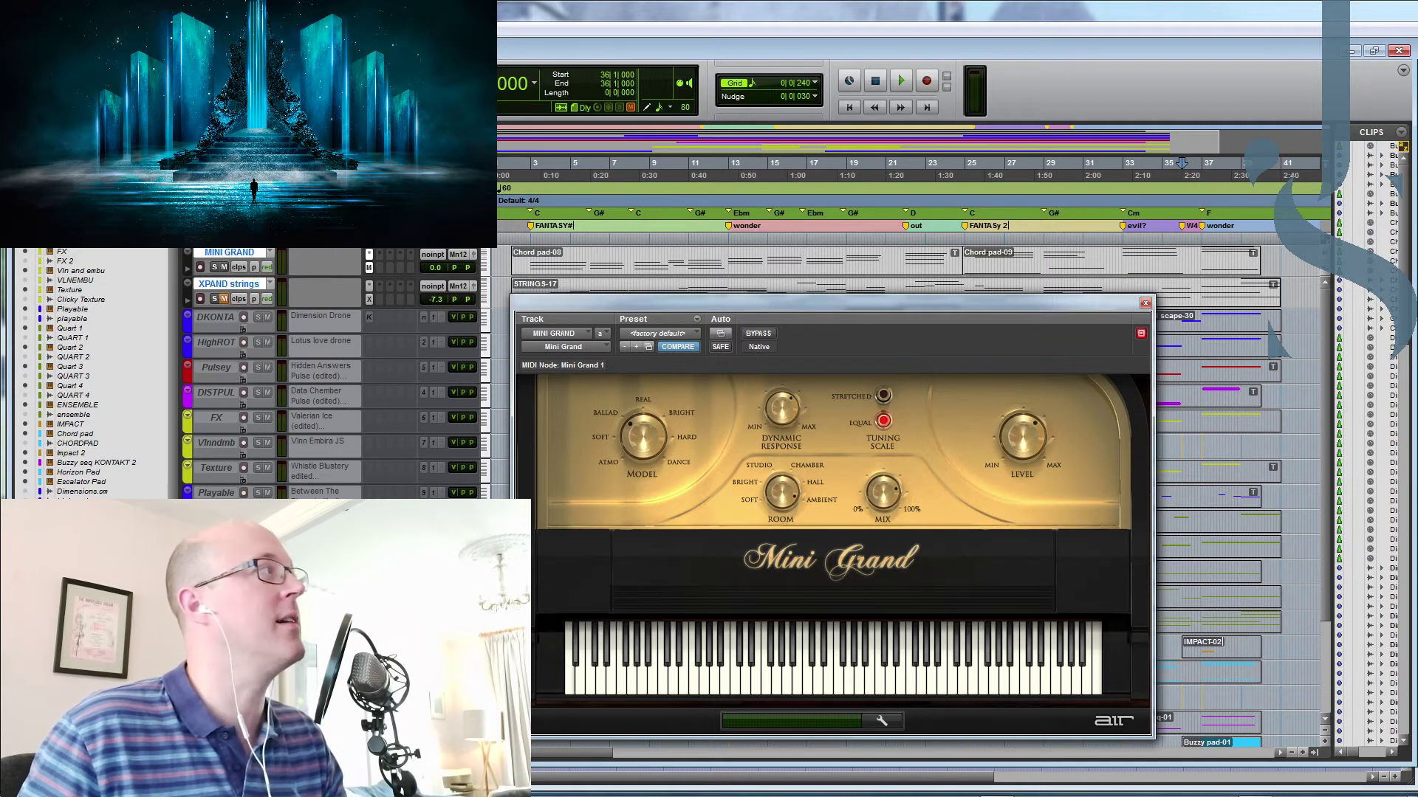
Step: Play the Mini Grand piano part from 2|4|240, stopping once the opening chords have been heard
click(527, 242)
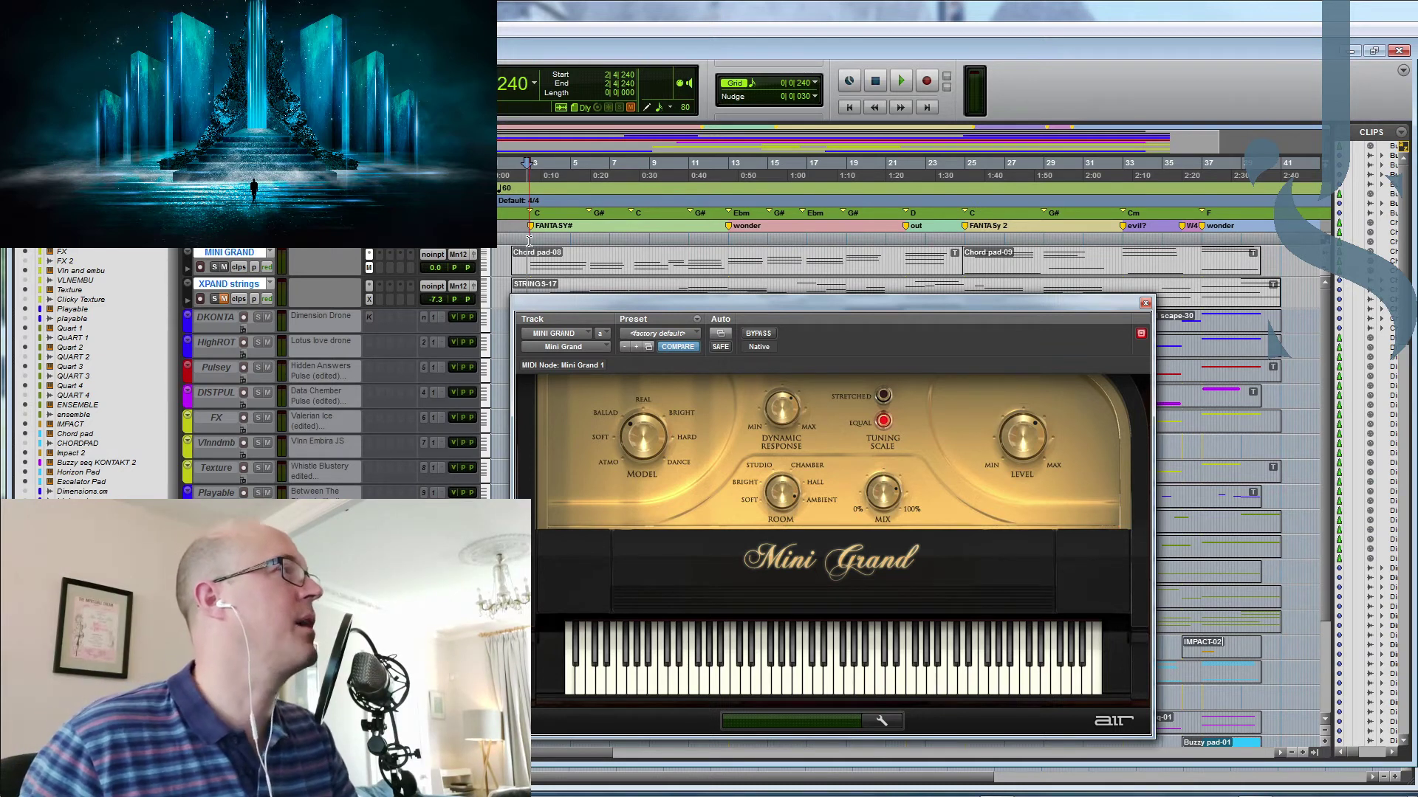
key(space)
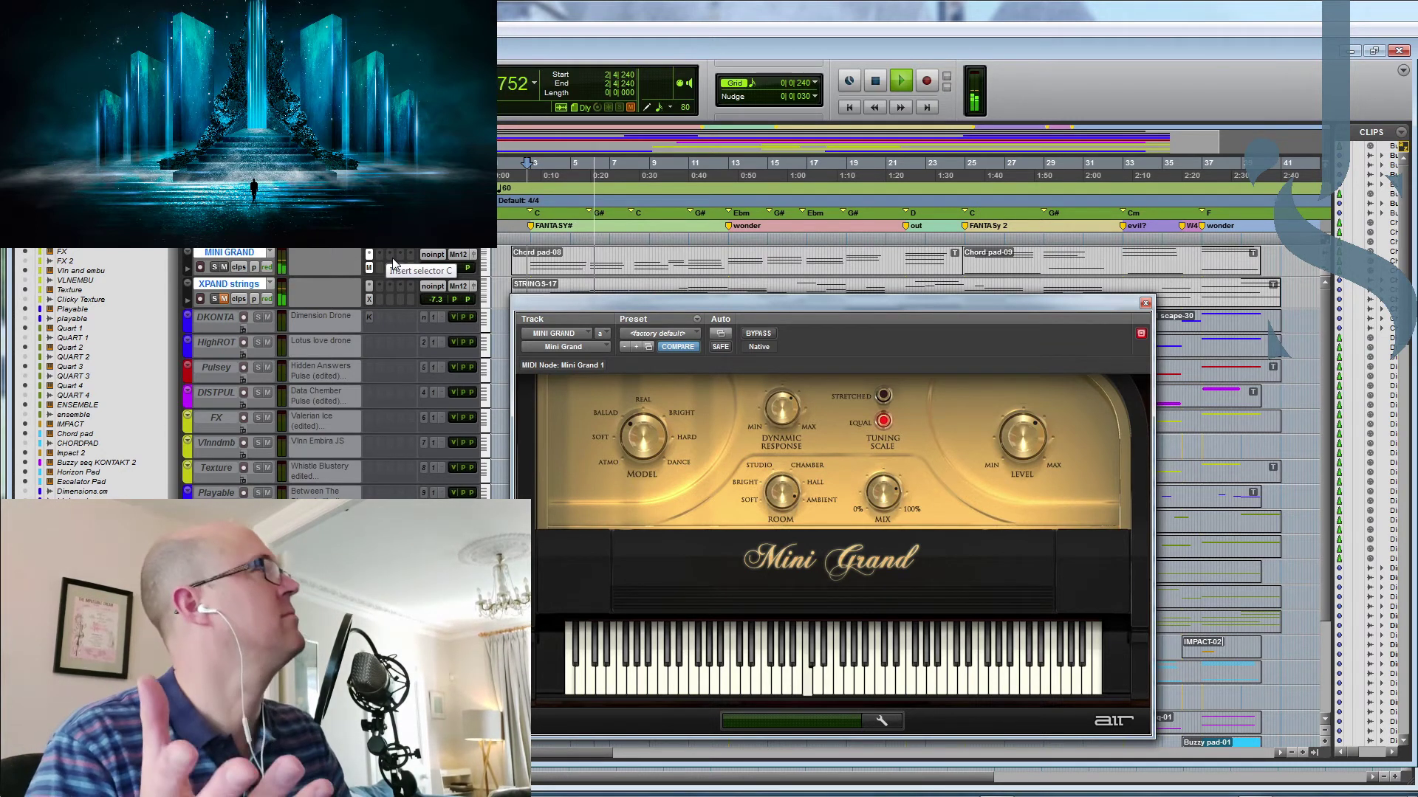
key(space)
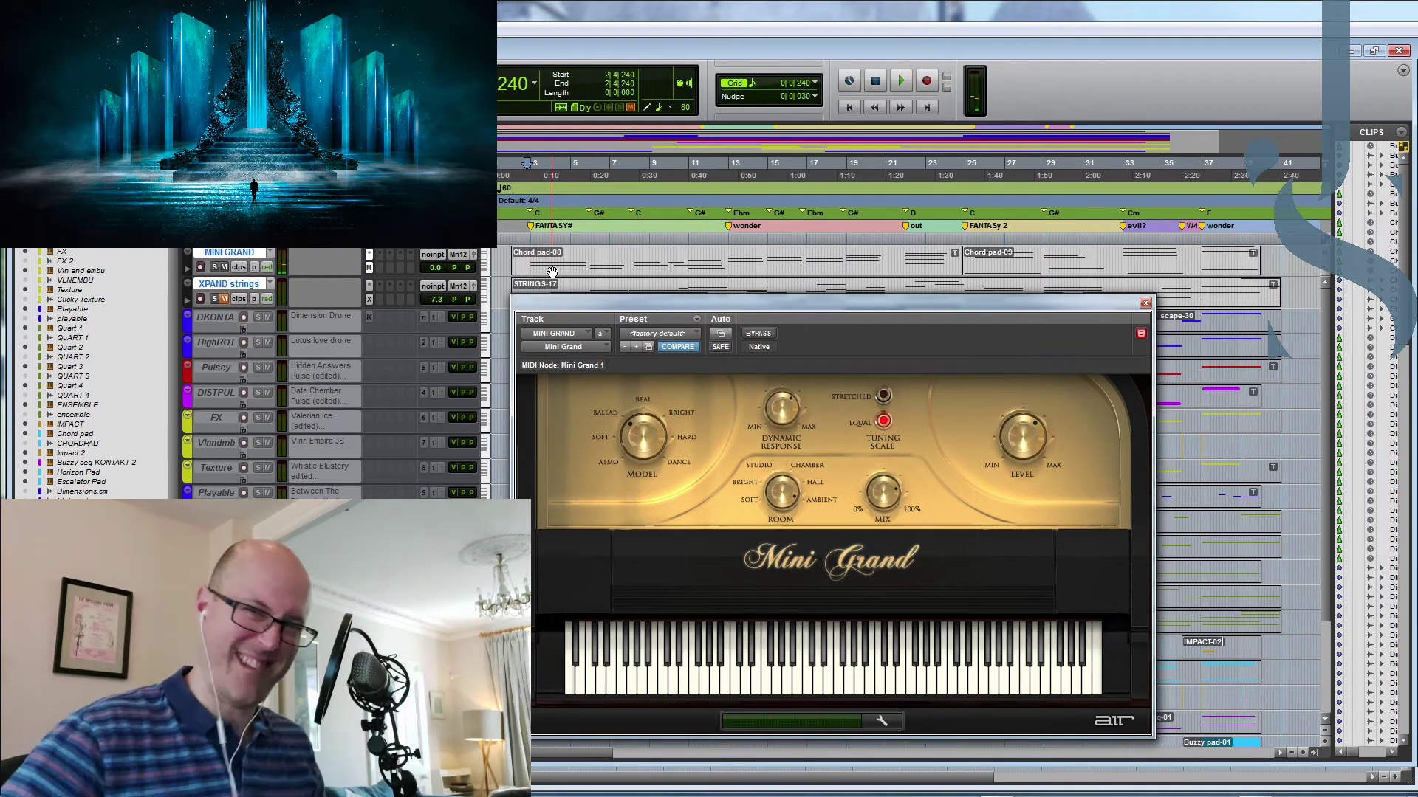
Step: Show the Xpand!2 instrument of the XPAND strings track, unmute the strings and play them with the piano from 3|1|000
drag(592, 299, 597, 323)
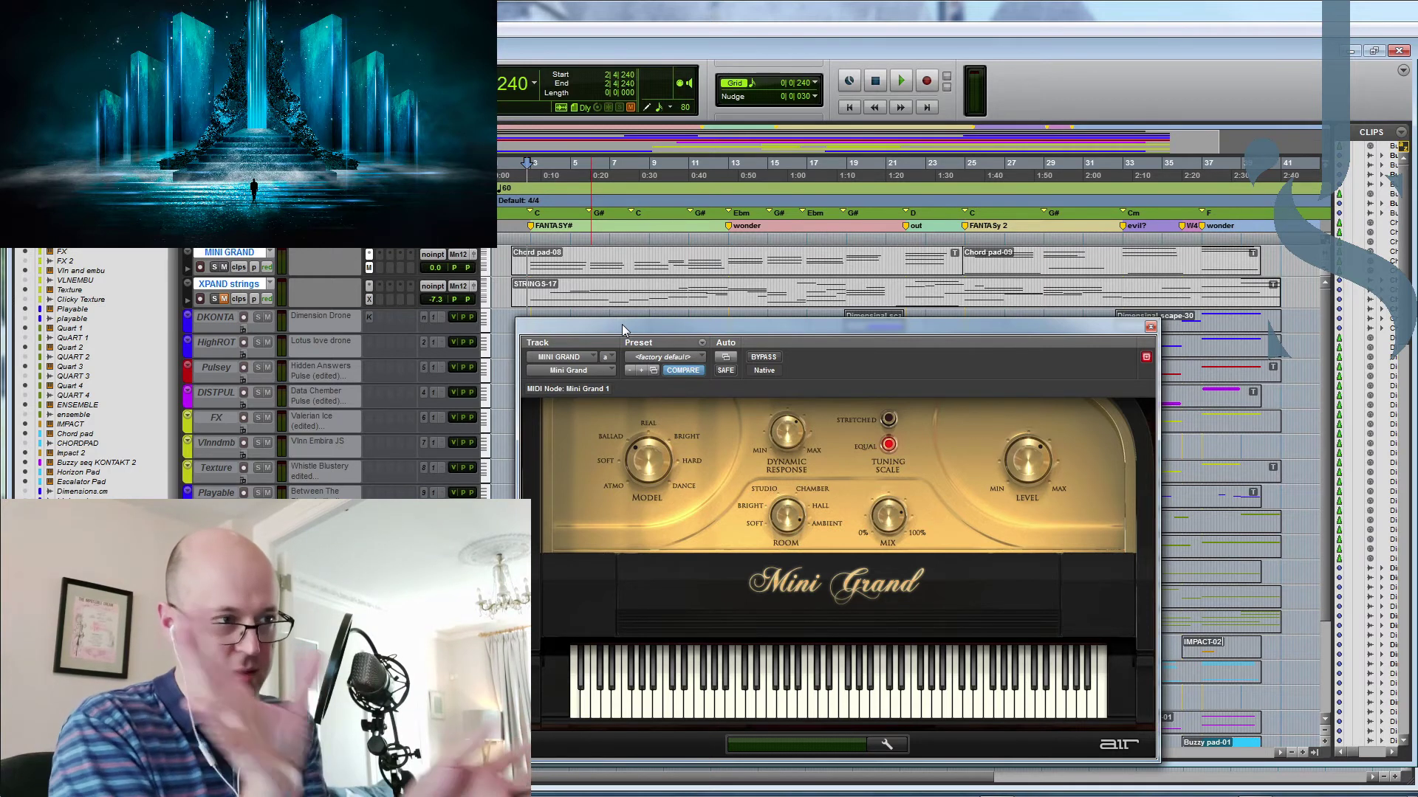
click(369, 299)
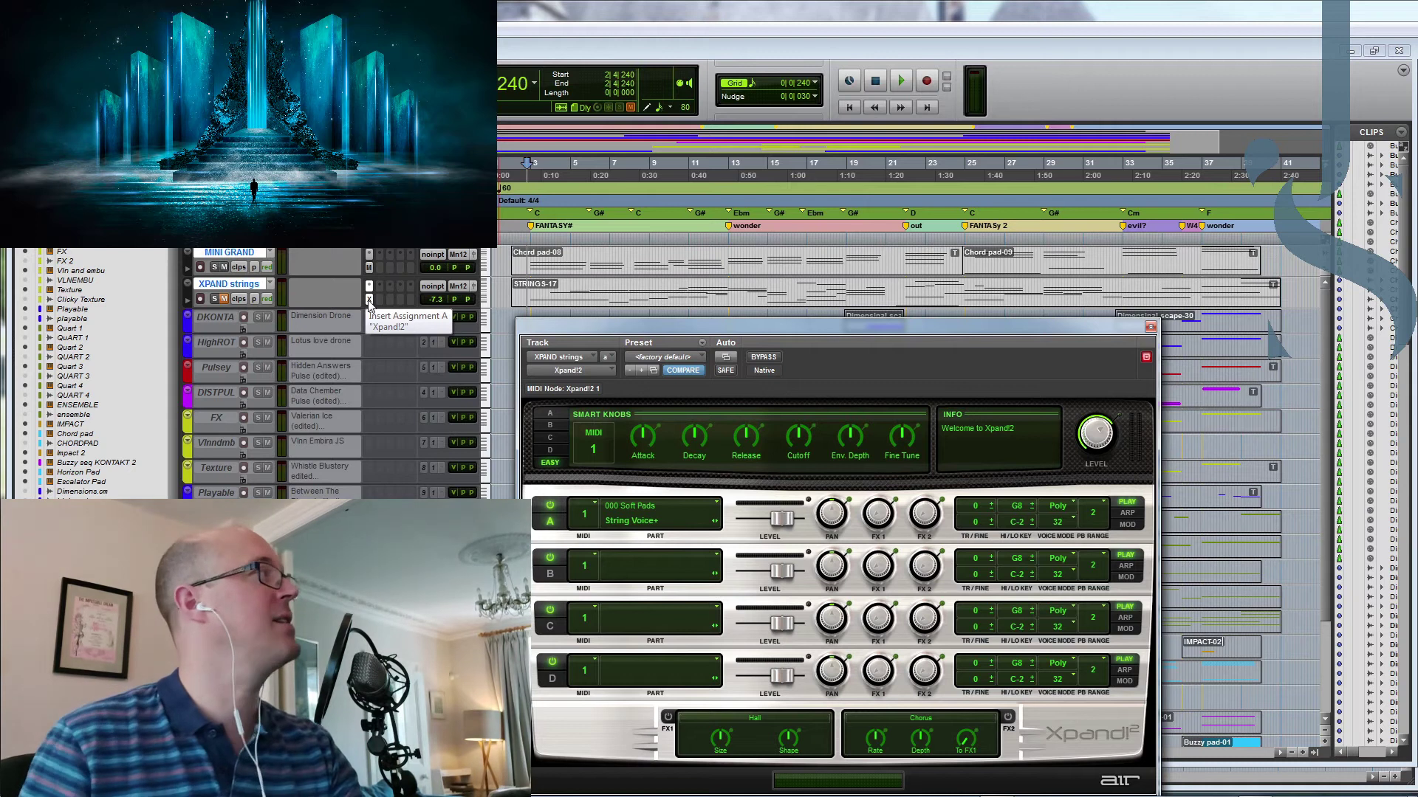
click(245, 301)
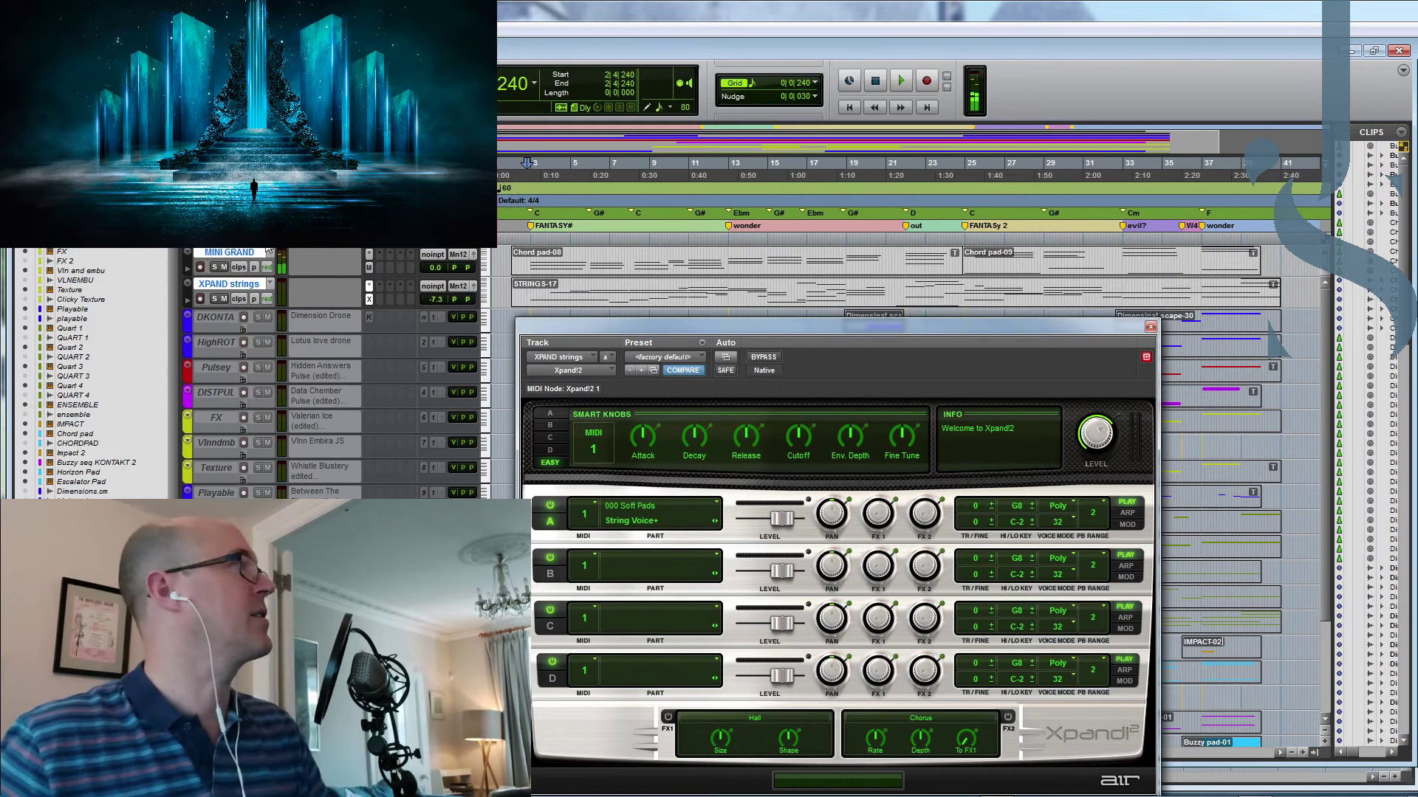
ctrl+click(245, 262)
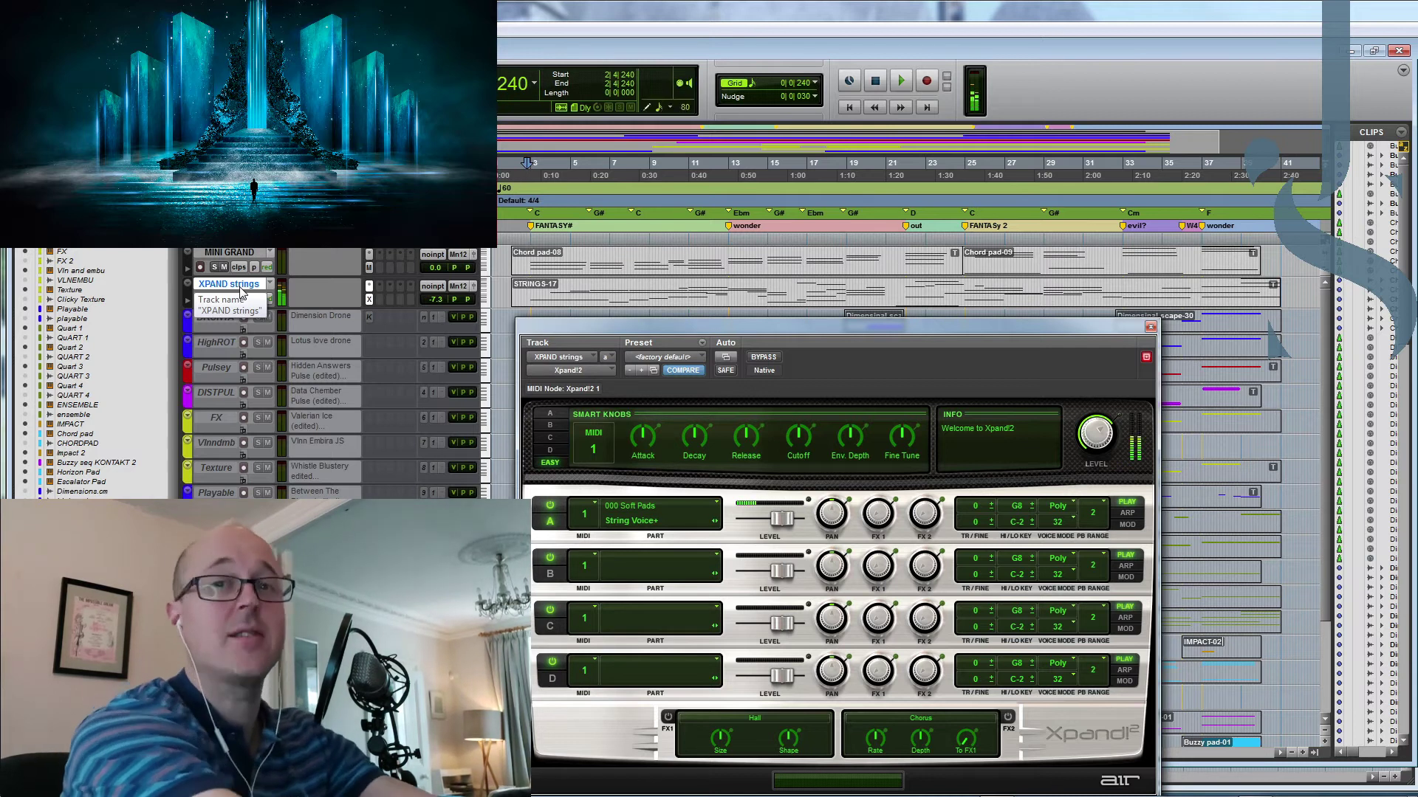
click(900, 81)
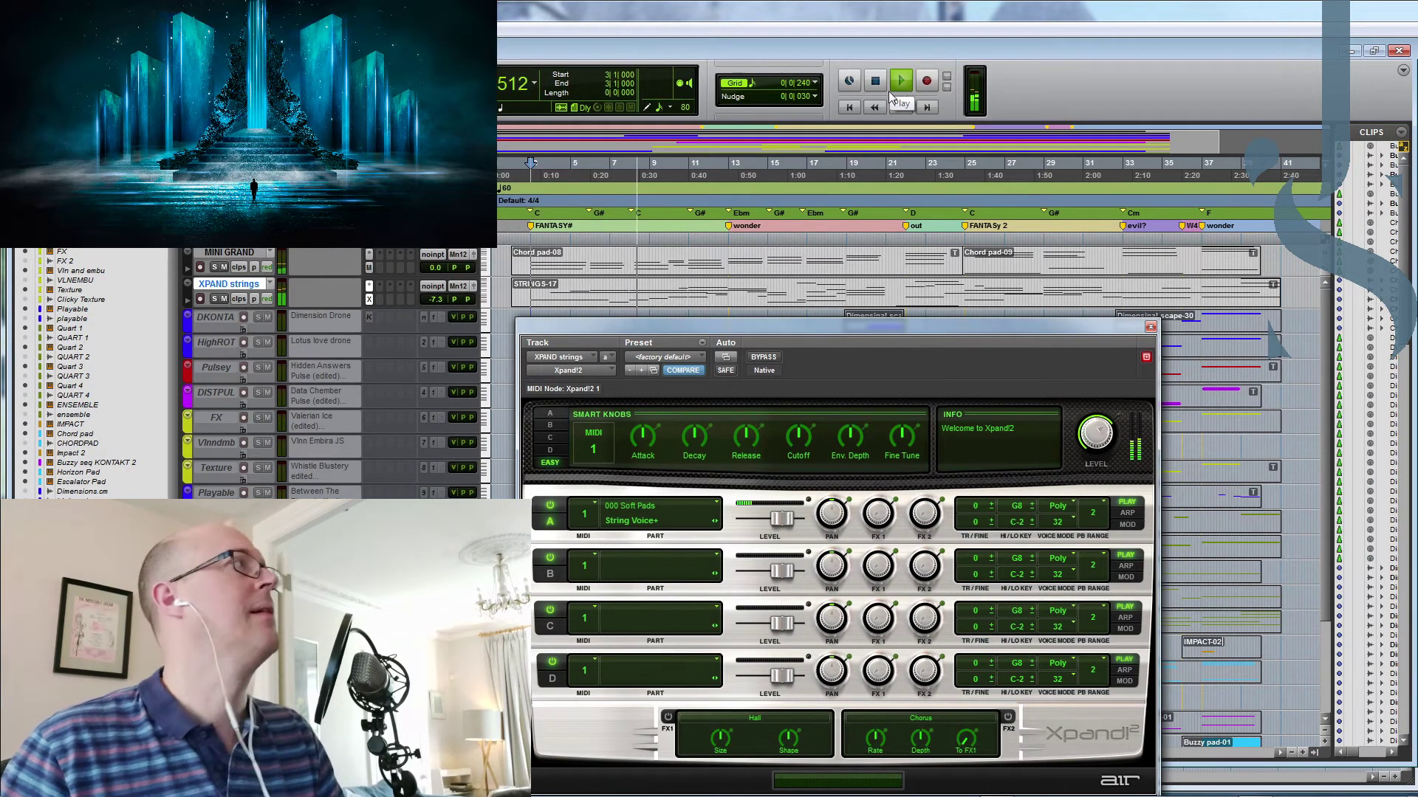
click(874, 81)
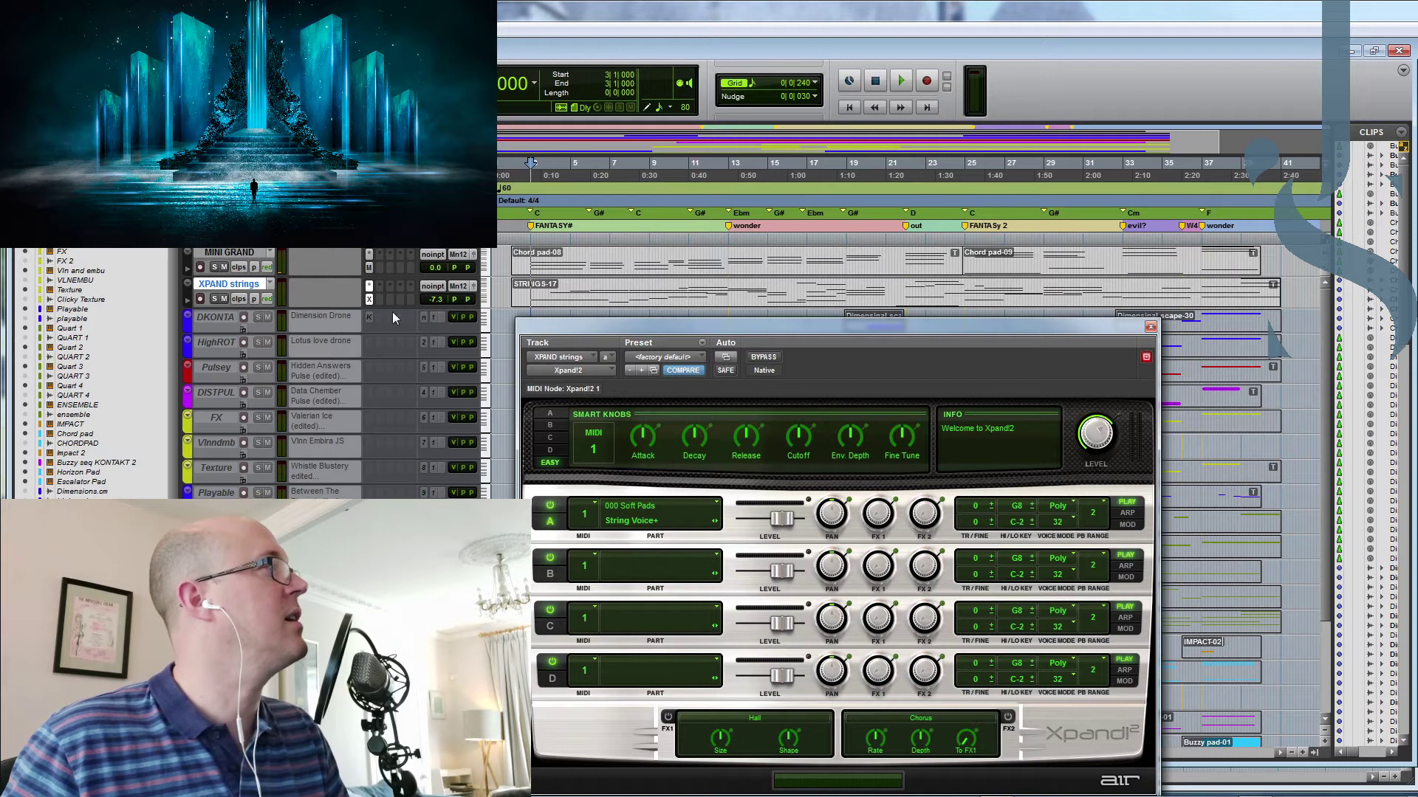
Step: Enlarge the XPAND strings track and uncover its STRINGS-17 clip to examine the string part's notes
drag(393, 306, 456, 361)
drag(838, 330, 844, 423)
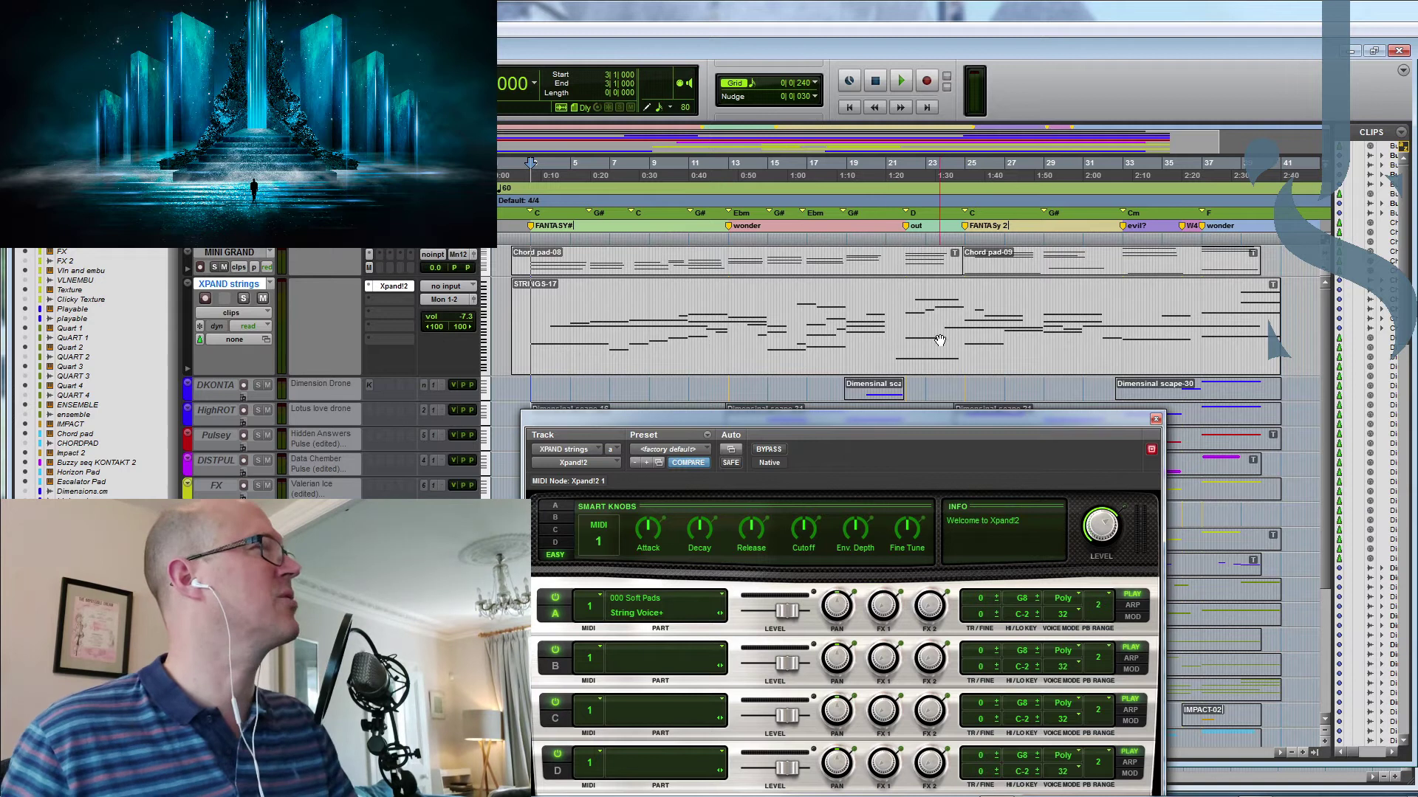
mouse_move(818, 422)
mouse_down()
mouse_move(824, 378)
mouse_move(825, 402)
mouse_up()
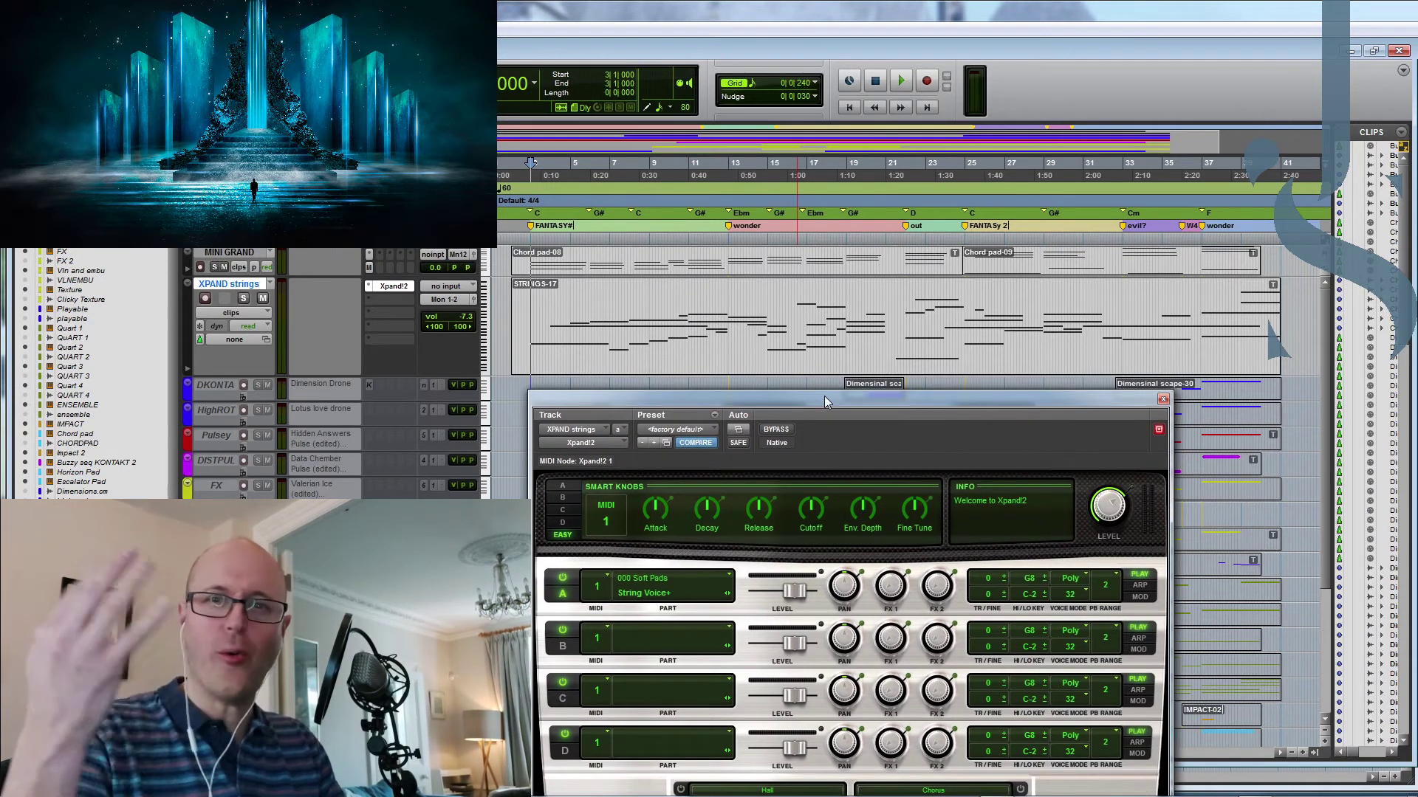
drag(824, 396, 849, 379)
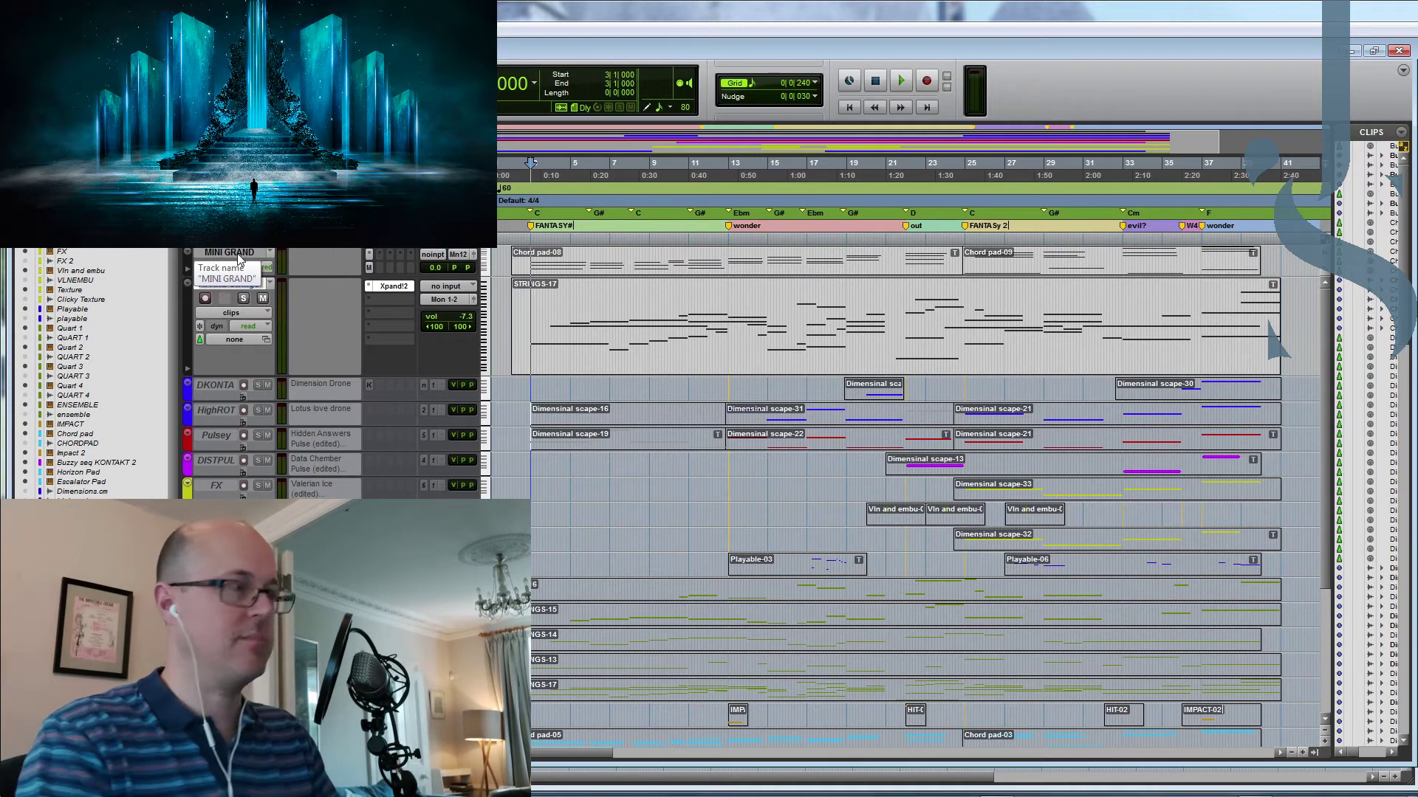
Step: Reduce the height of the enlarged strings track and select the DKONTA track
key(ctrl+Down)
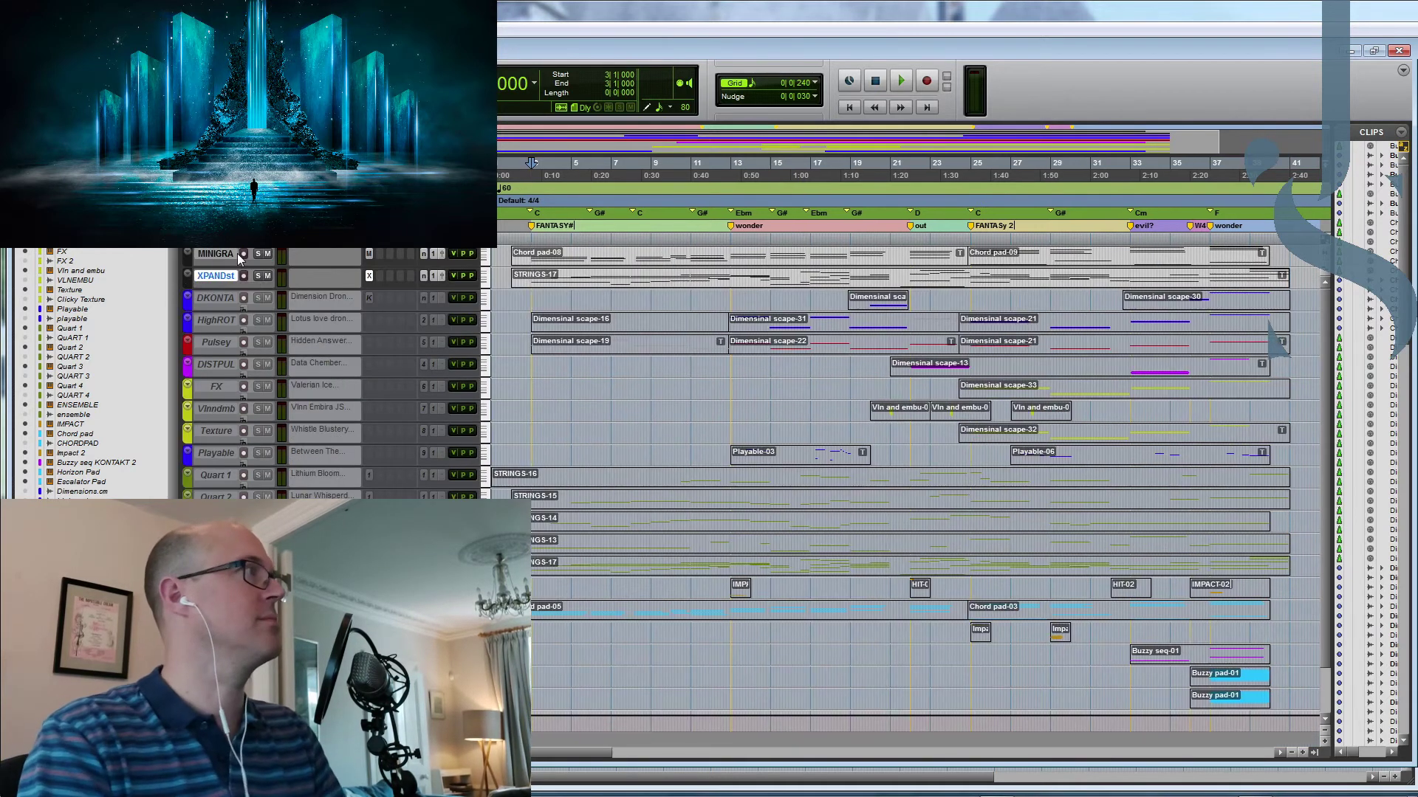
click(225, 298)
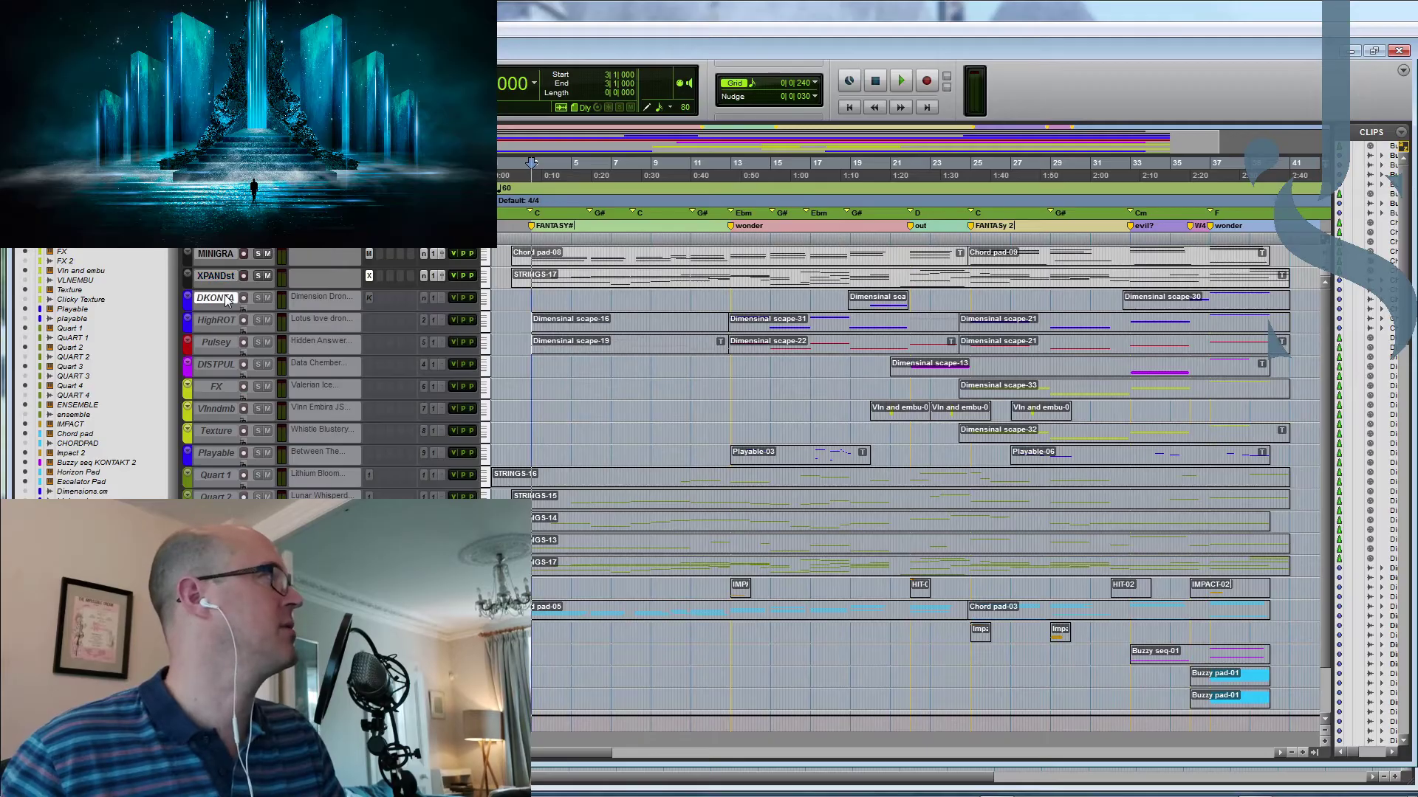
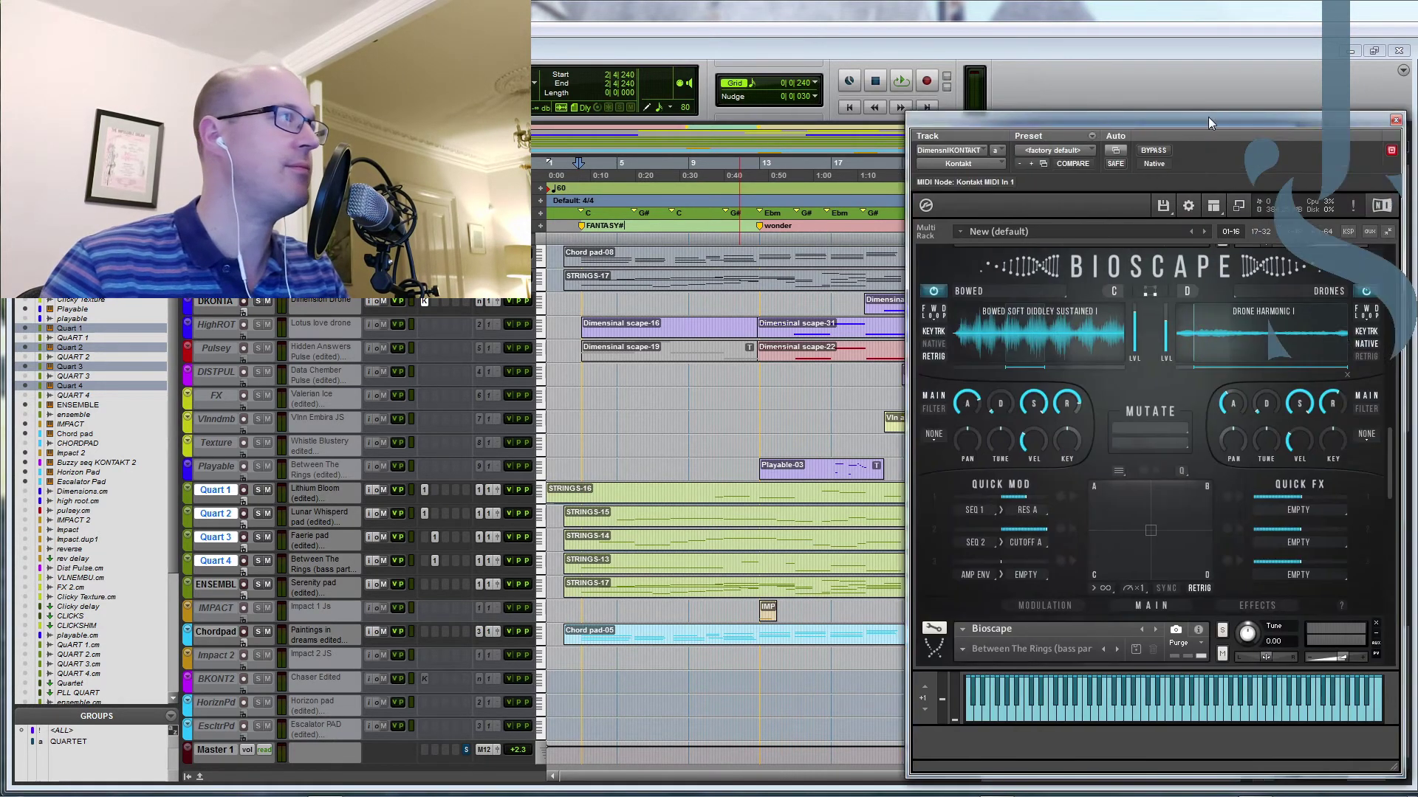
Step: Close the Kontakt window and enlarge the MINI GRAND and XPAND strings tracks to compare their notes
drag(1208, 117, 1106, 105)
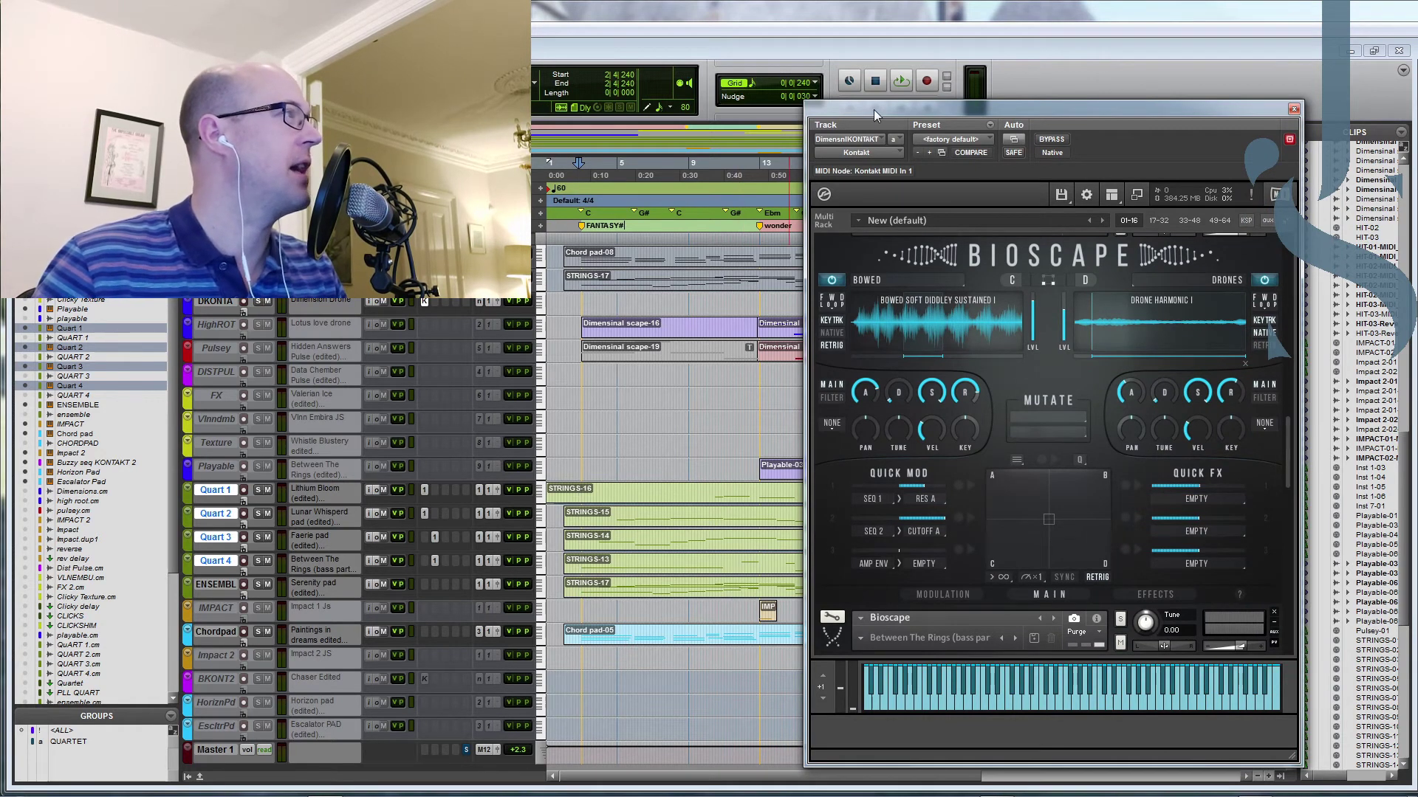
click(1294, 108)
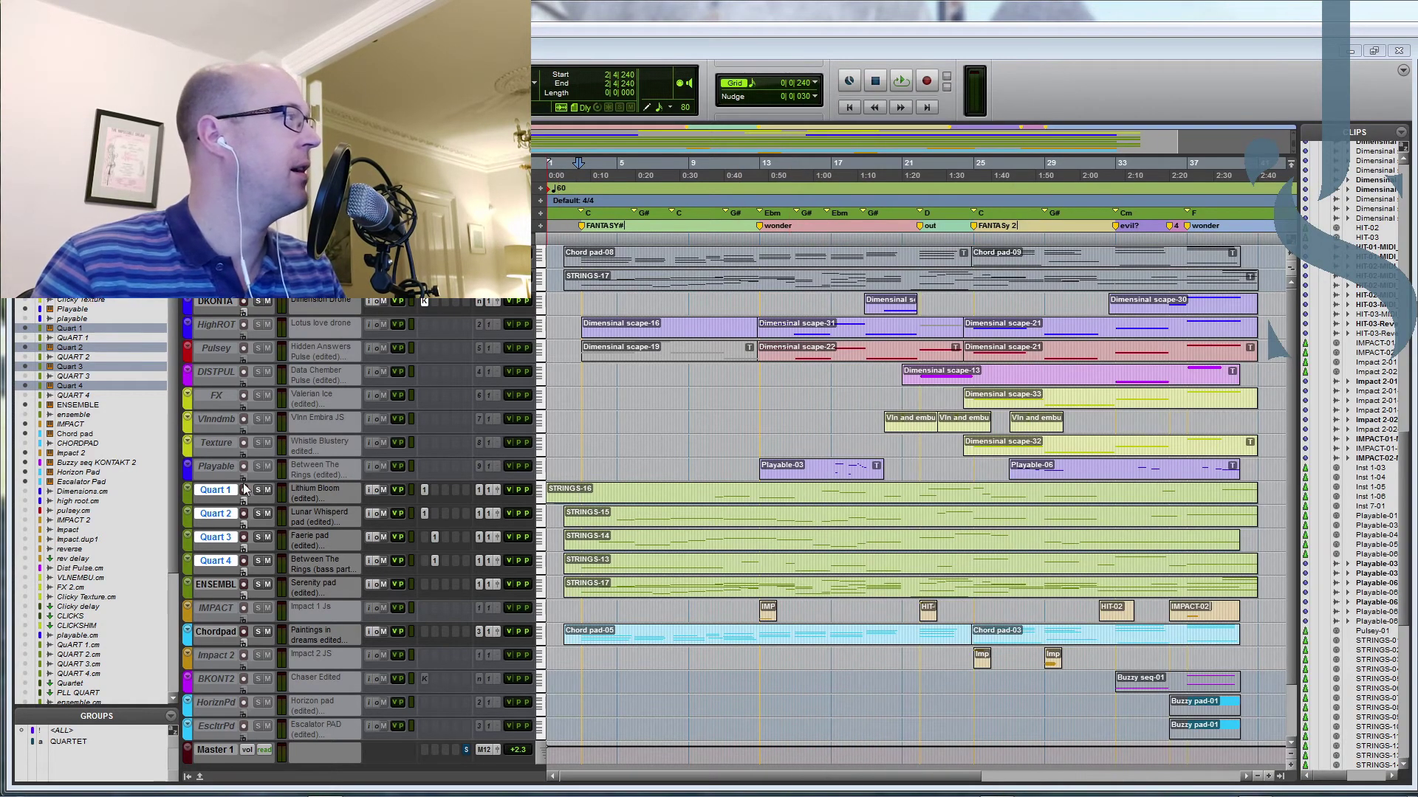
click(219, 490)
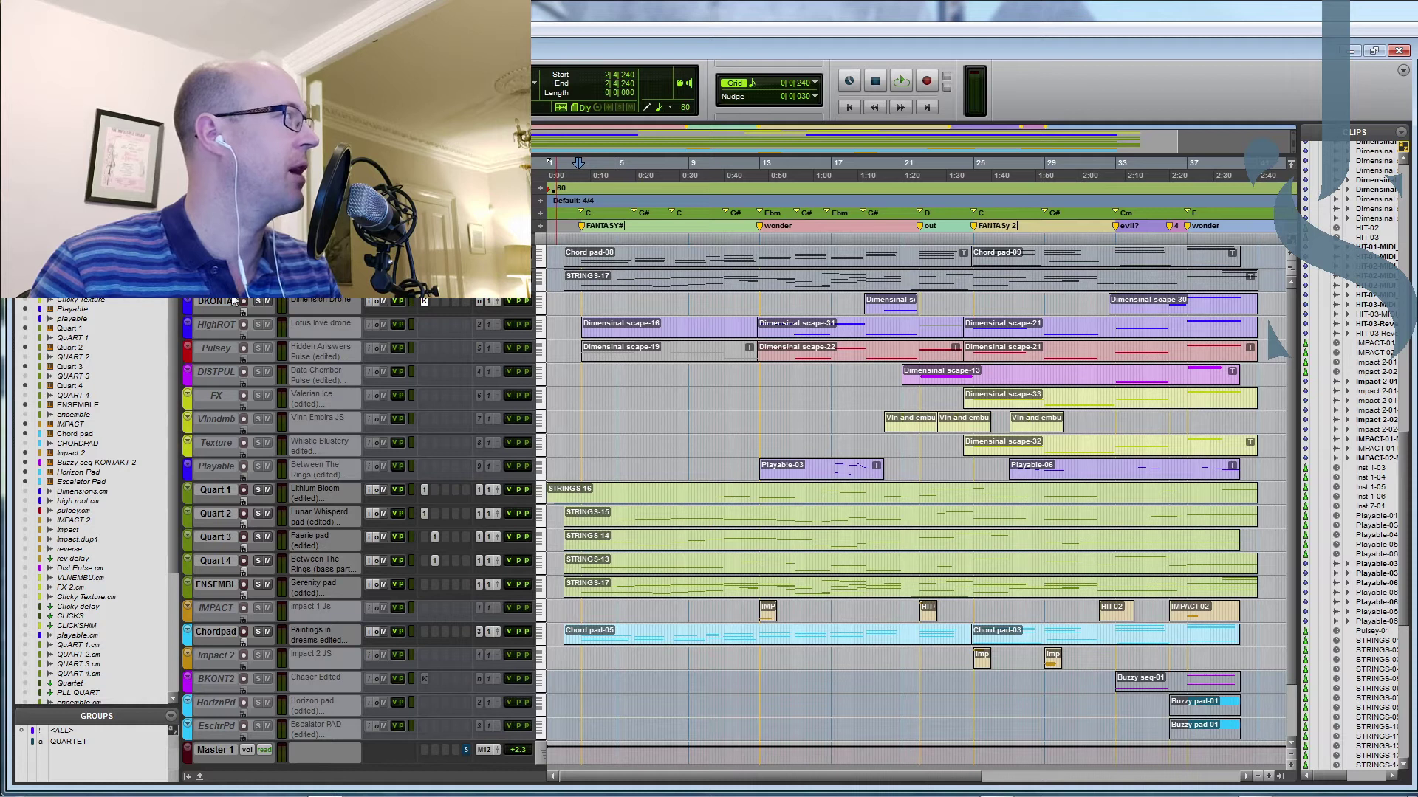
key(ctrl+Up)
key(ctrl+Up)
key(ctrl+Up)
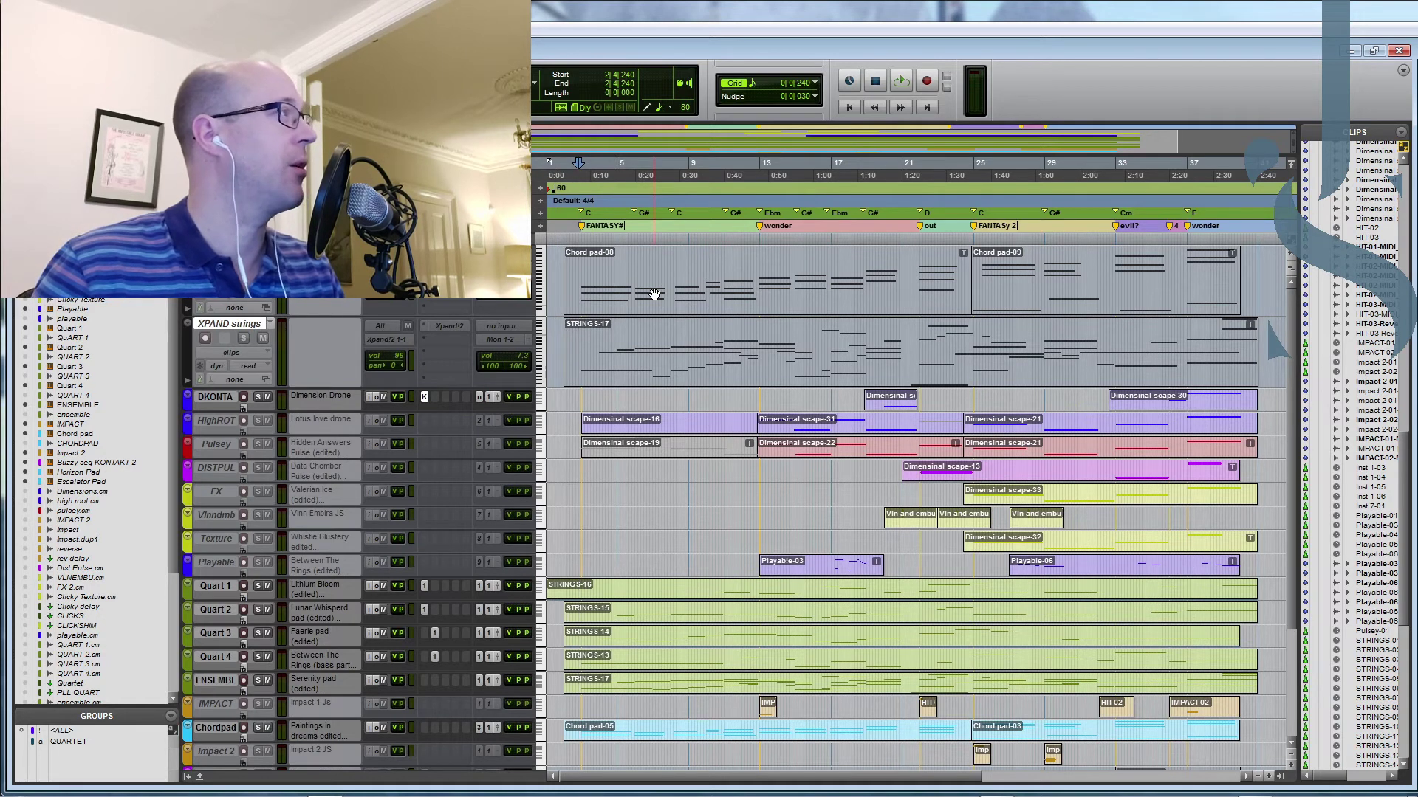
Step: Enlarge the Chord pad track and show its Paintings in Dreams Bioscape instrument in Kontakt with the info view on
scroll(743, 595, down, 5)
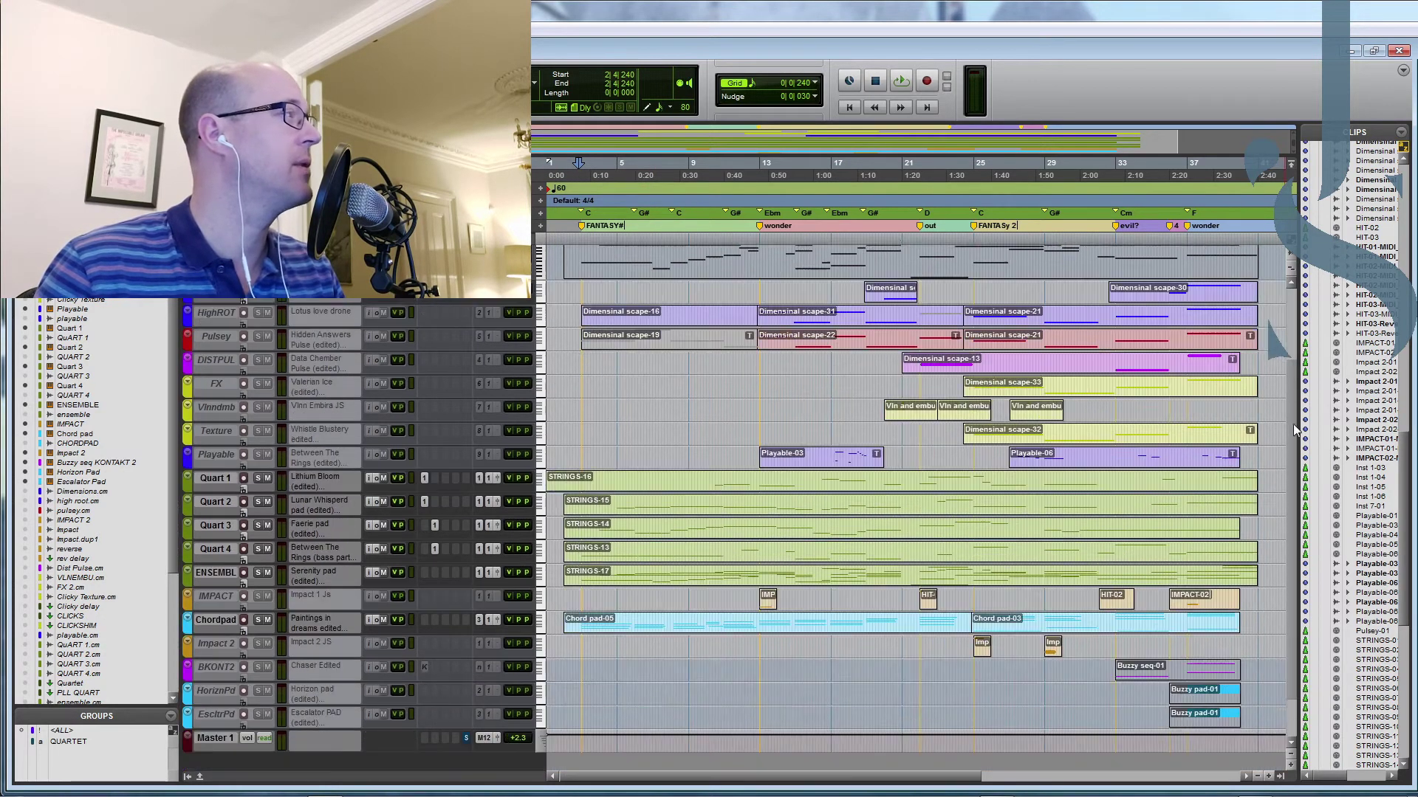
click(219, 567)
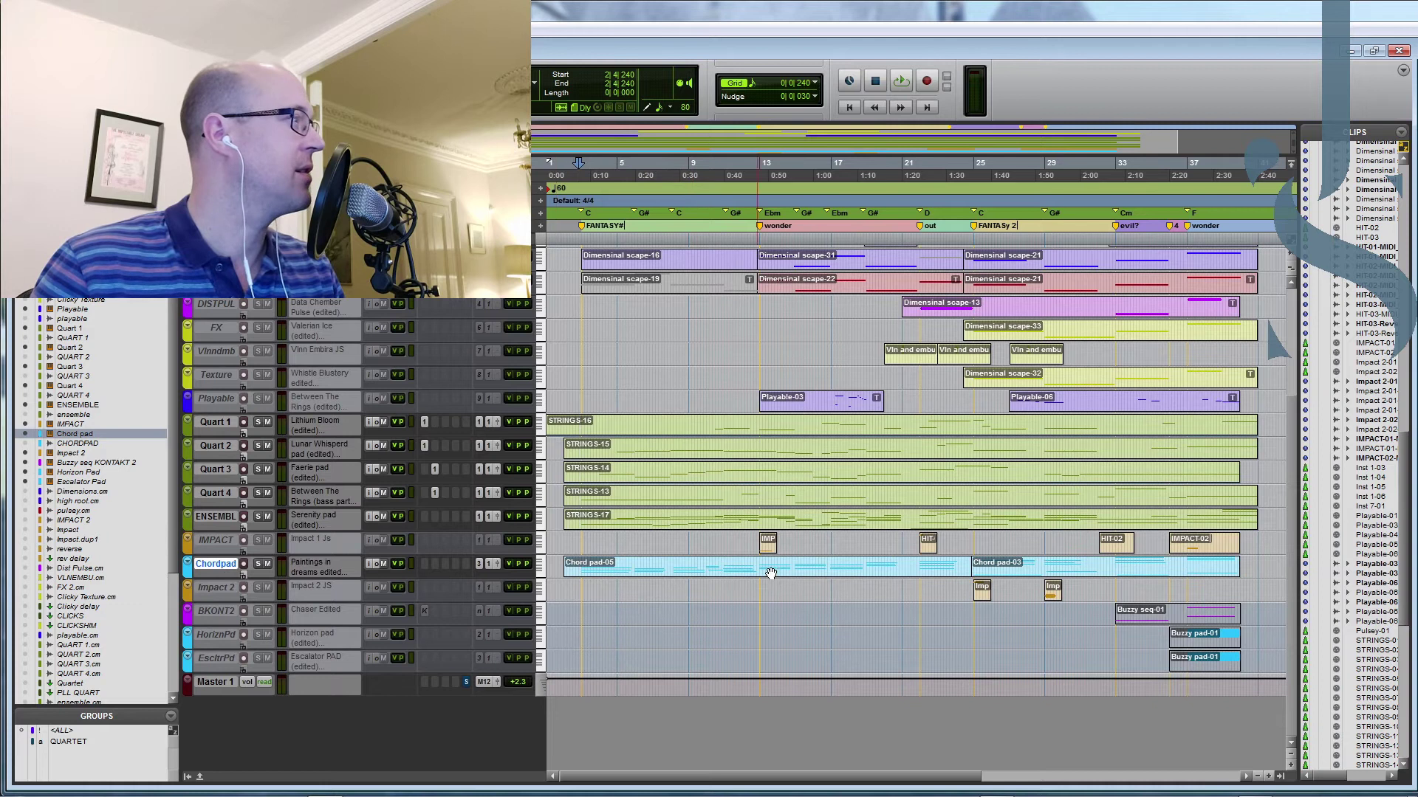
key(super+Up)
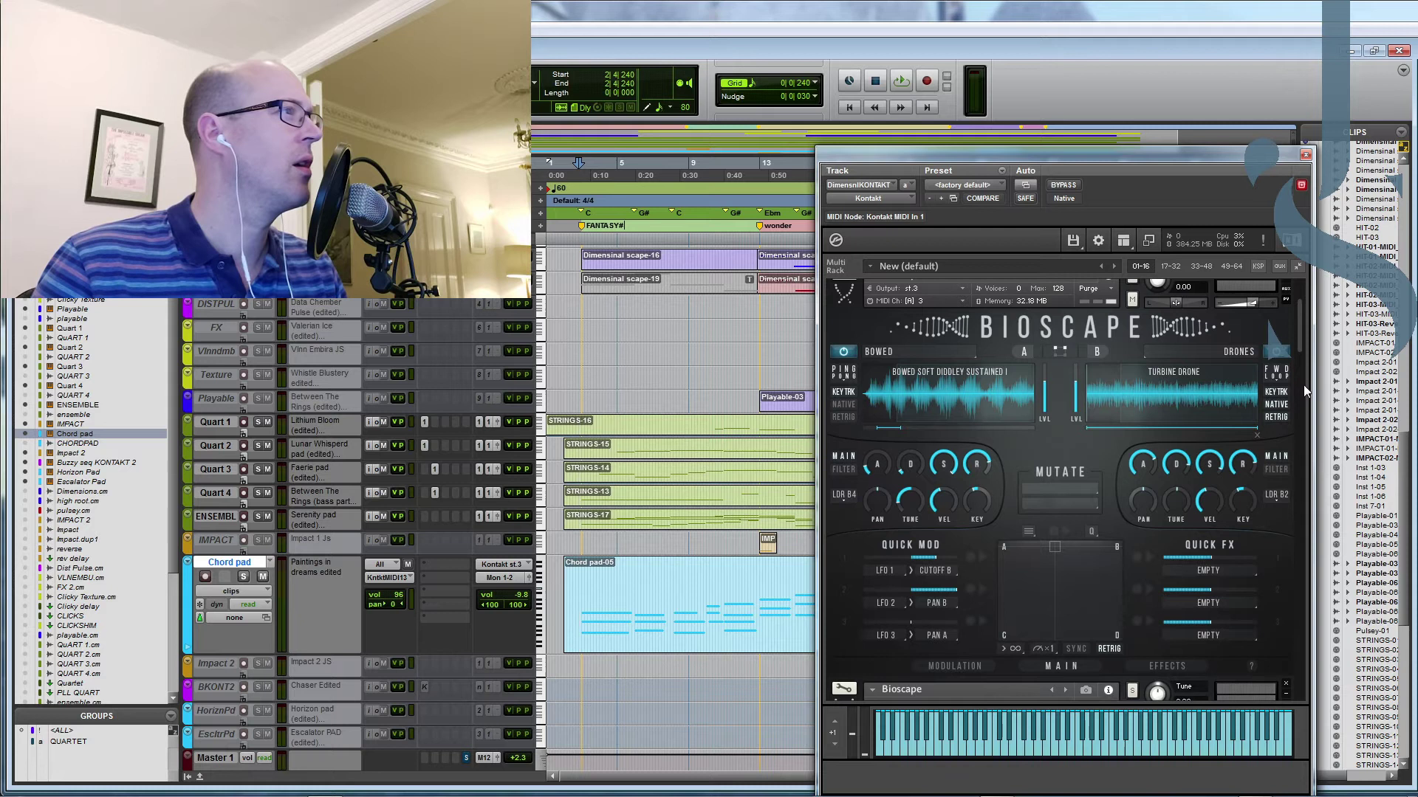
scroll(1299, 344, up, 3)
click(1085, 310)
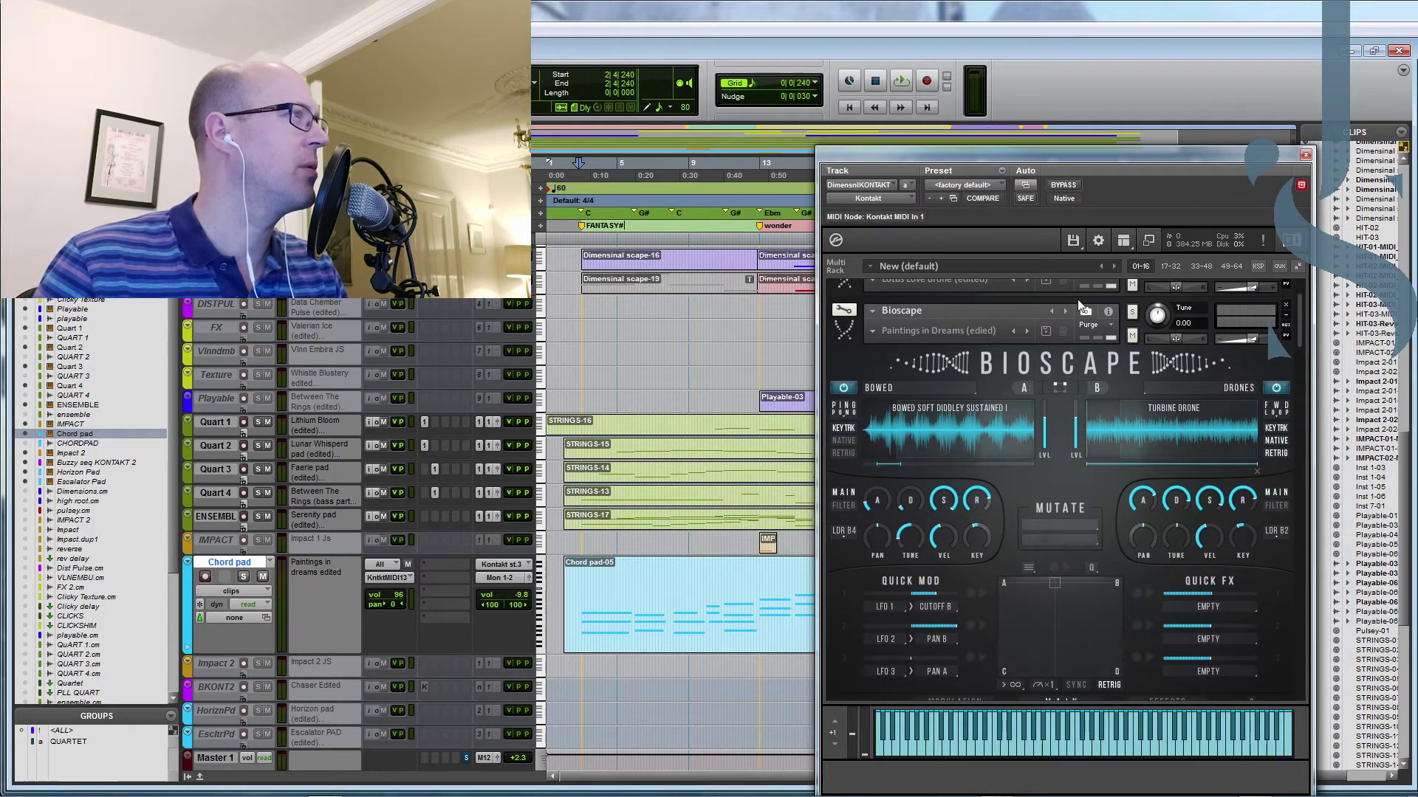
click(1109, 313)
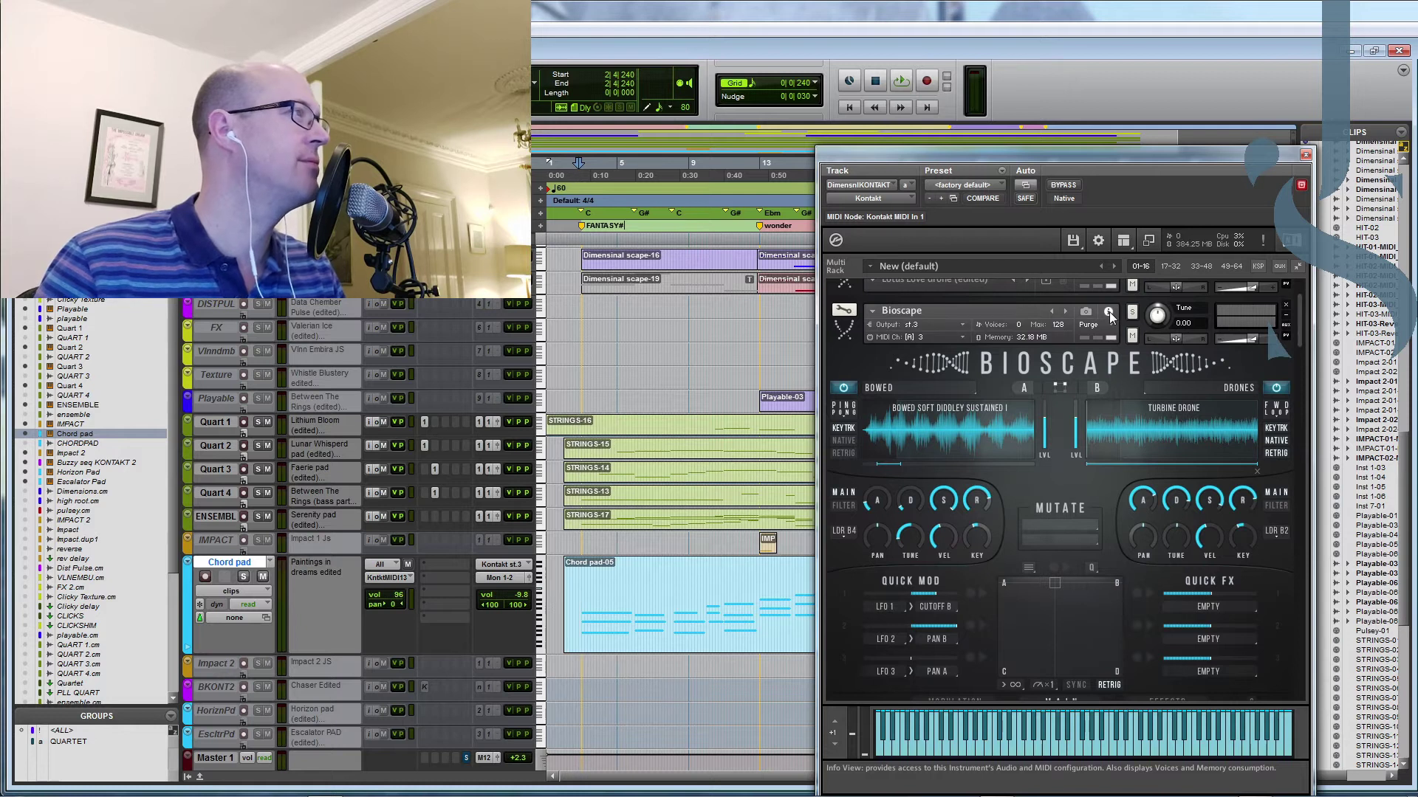
Step: Solo the Chord pad track and play its opening chords to hear the Bioscape pad alone
click(244, 578)
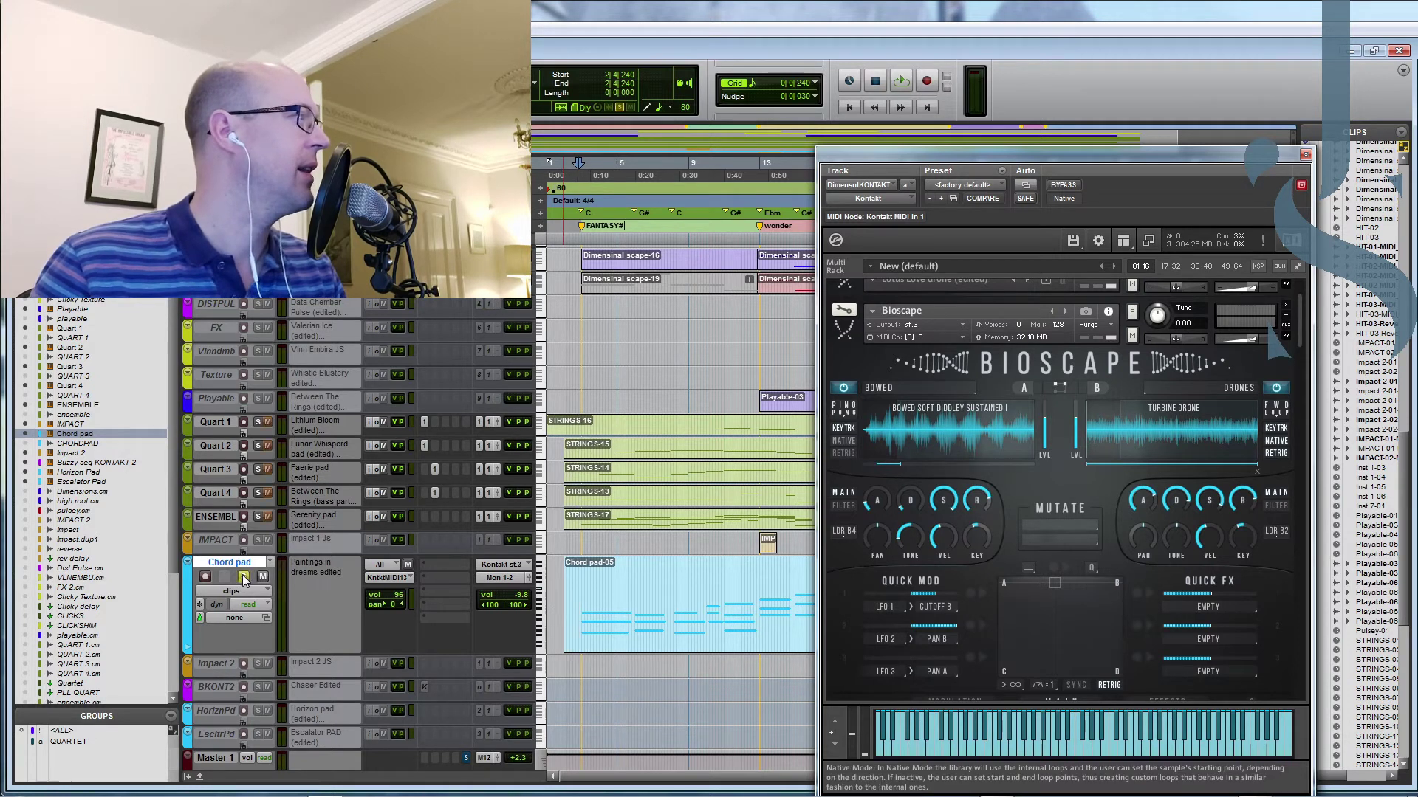
key(space)
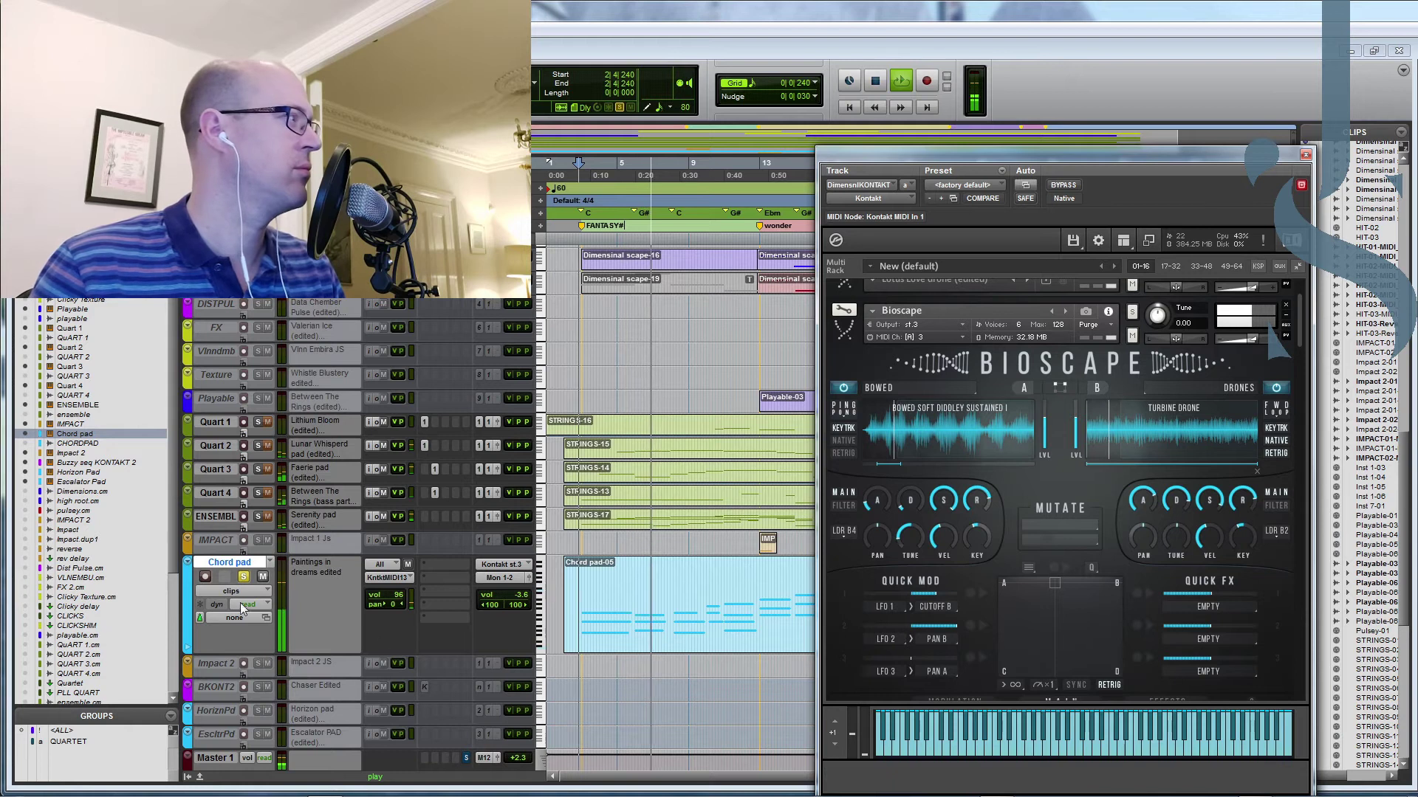
click(245, 573)
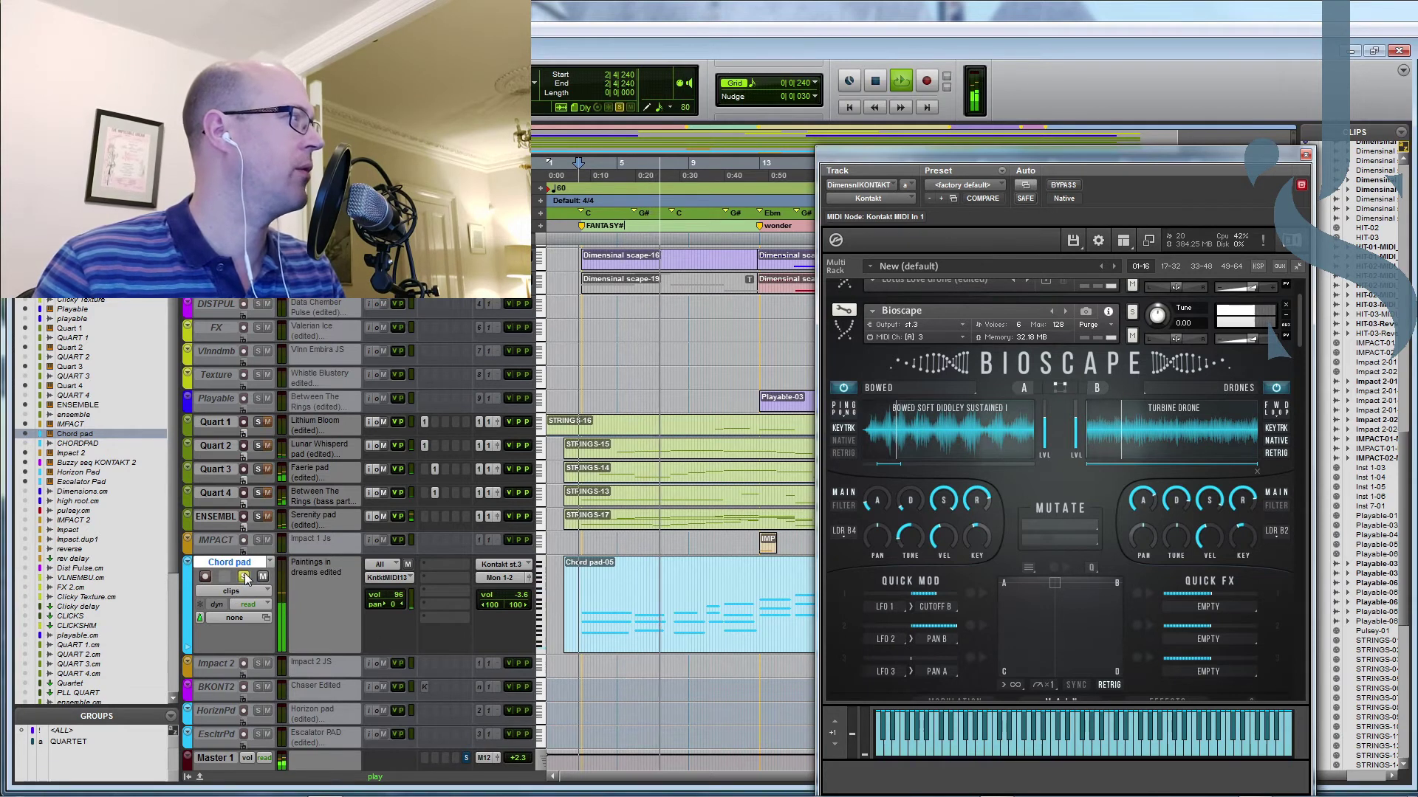
key(space)
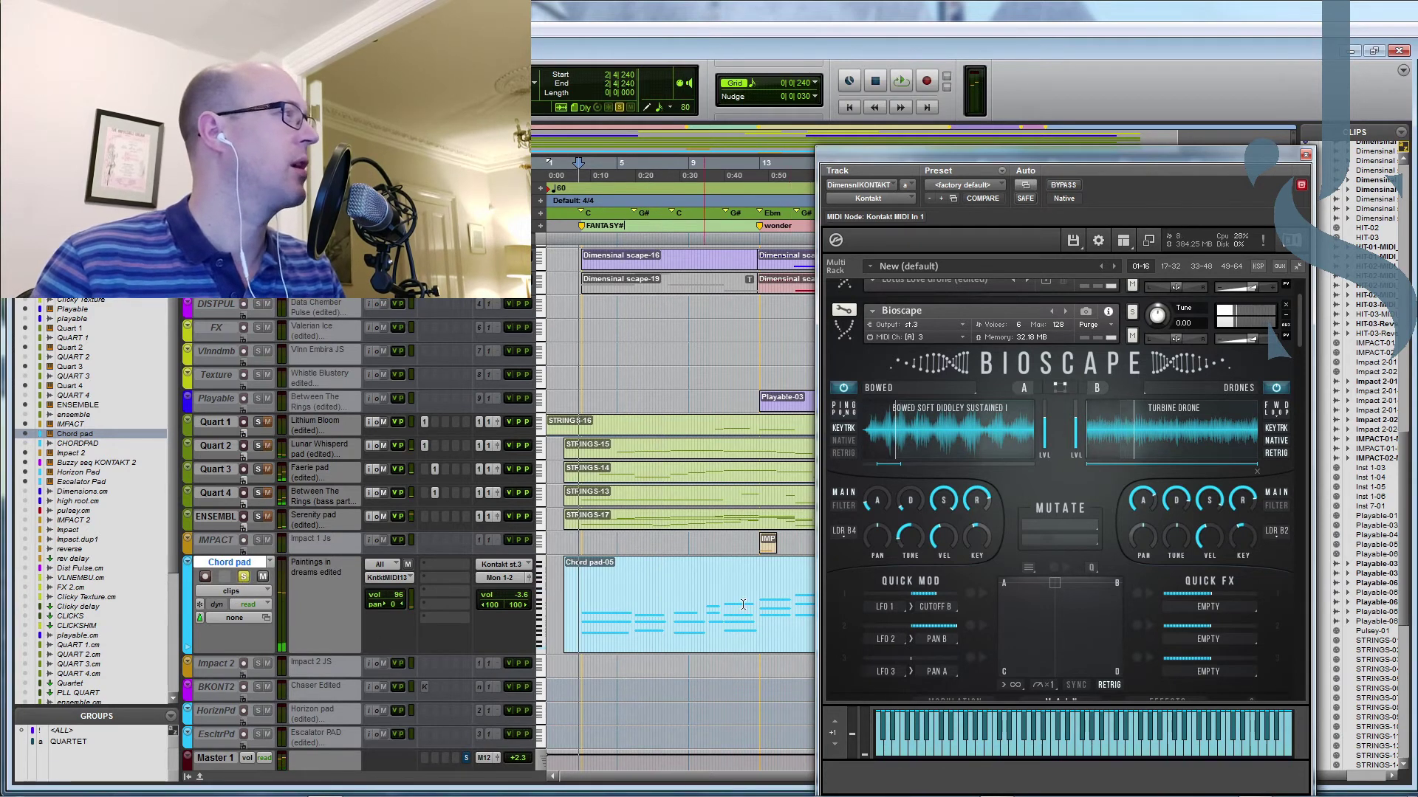
Step: Solo the ENSEMBLE track too, move the Kontakt window off the timeline and enlarge the ENSEMBLE track
click(258, 516)
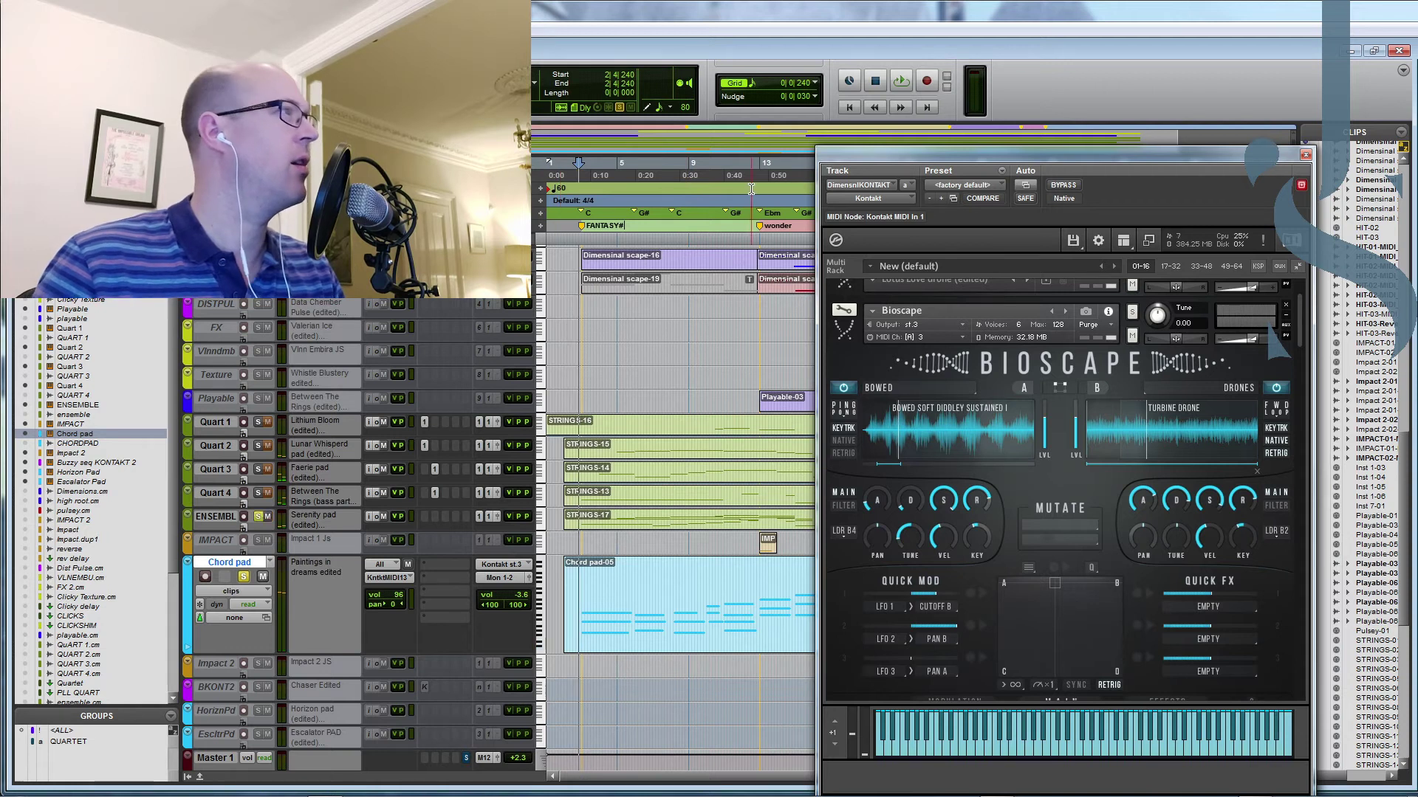
drag(853, 146, 1413, 226)
drag(1292, 449, 1305, 323)
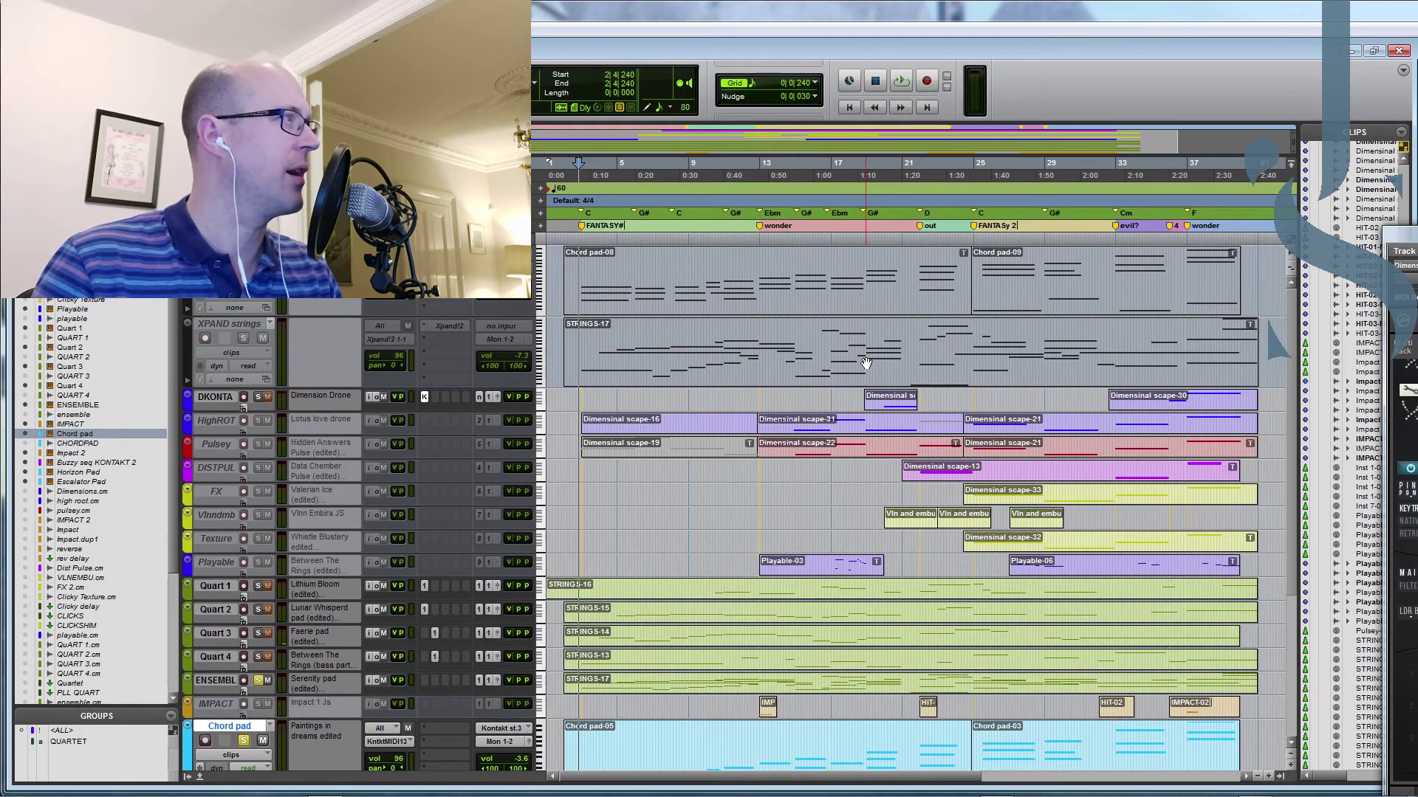
scroll(499, 533, down, 5)
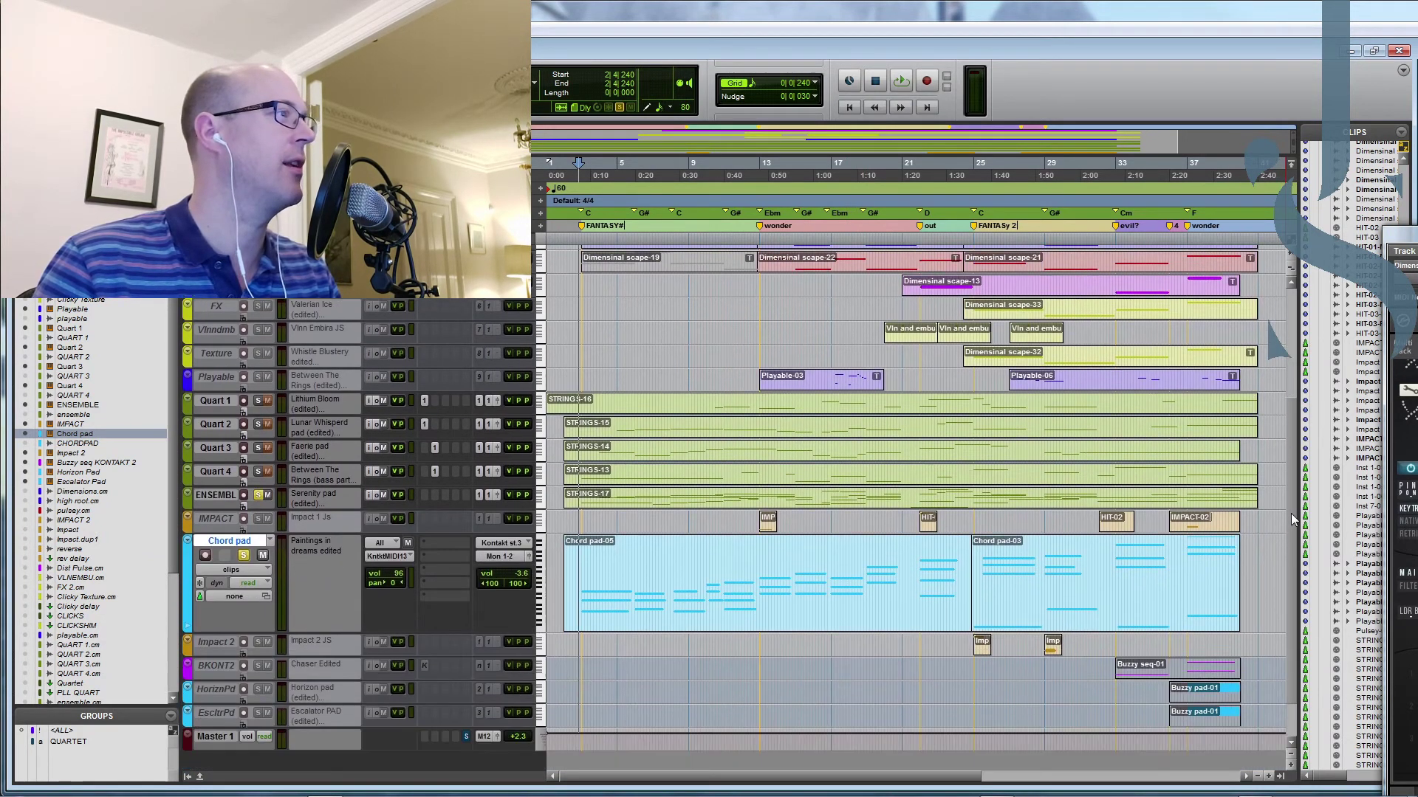
drag(273, 488, 276, 557)
click(255, 466)
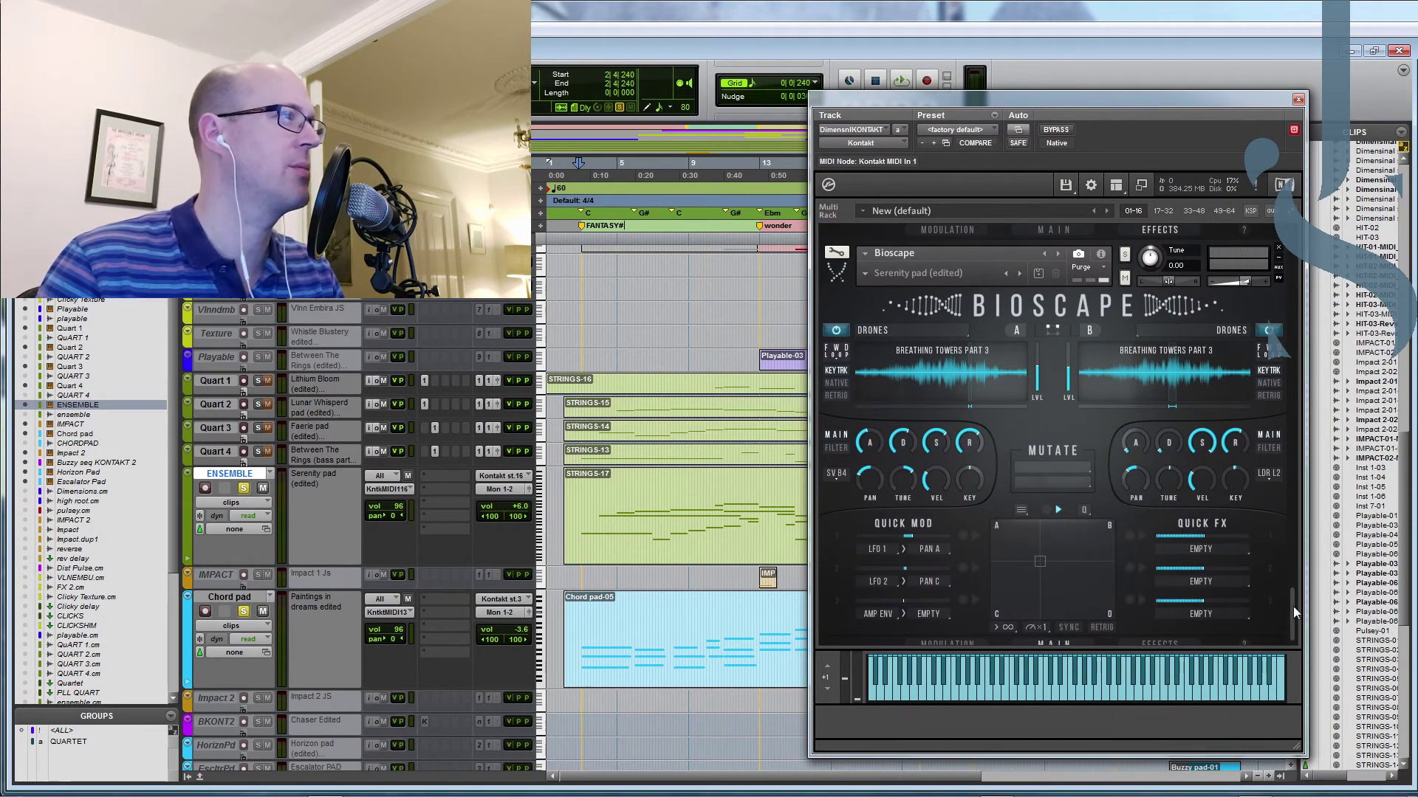
Step: Play the soloed ENSEMBLE and Chord pad tracks with the Serenity pad instrument shown, and clear the Kontakt window off the timeline
scroll(1292, 606, down, 1)
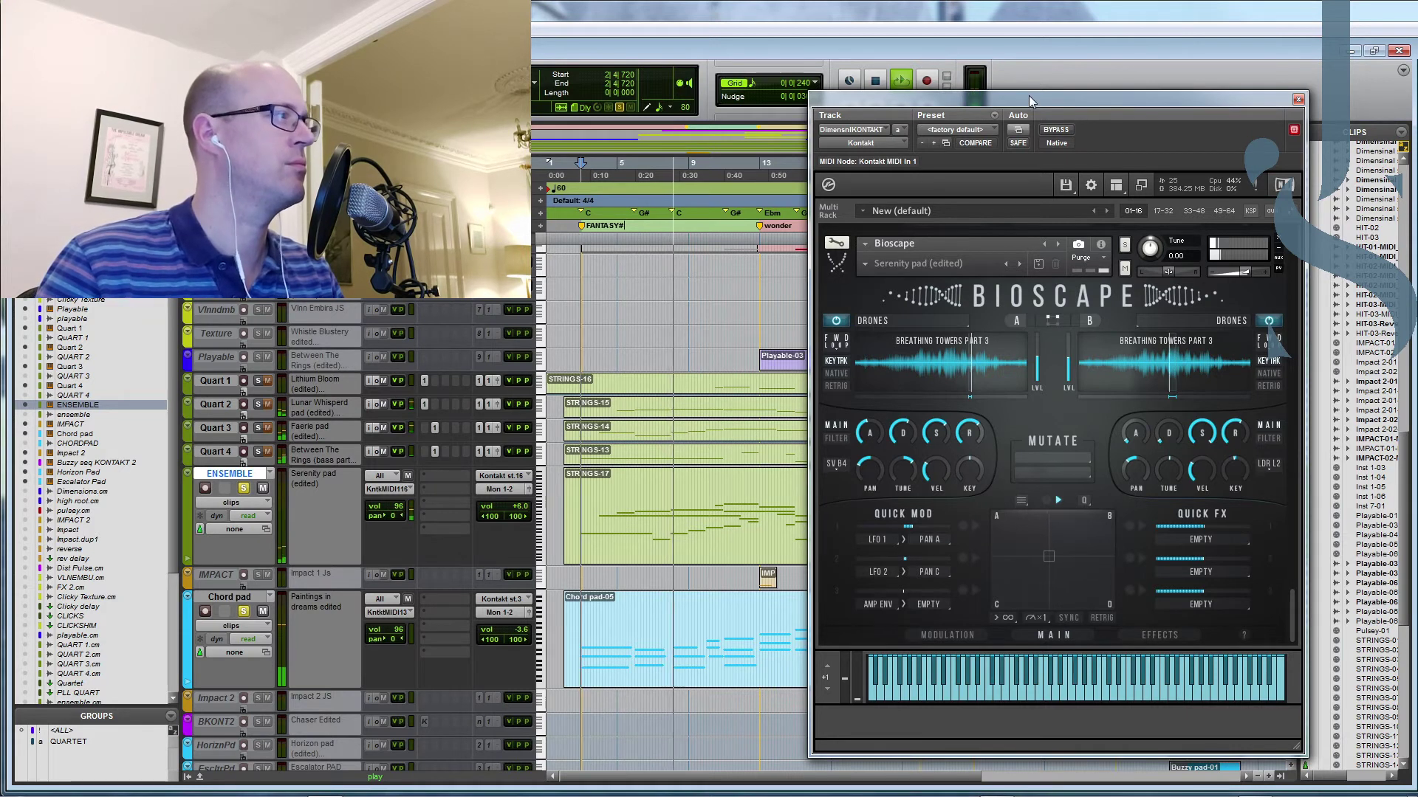
key(space)
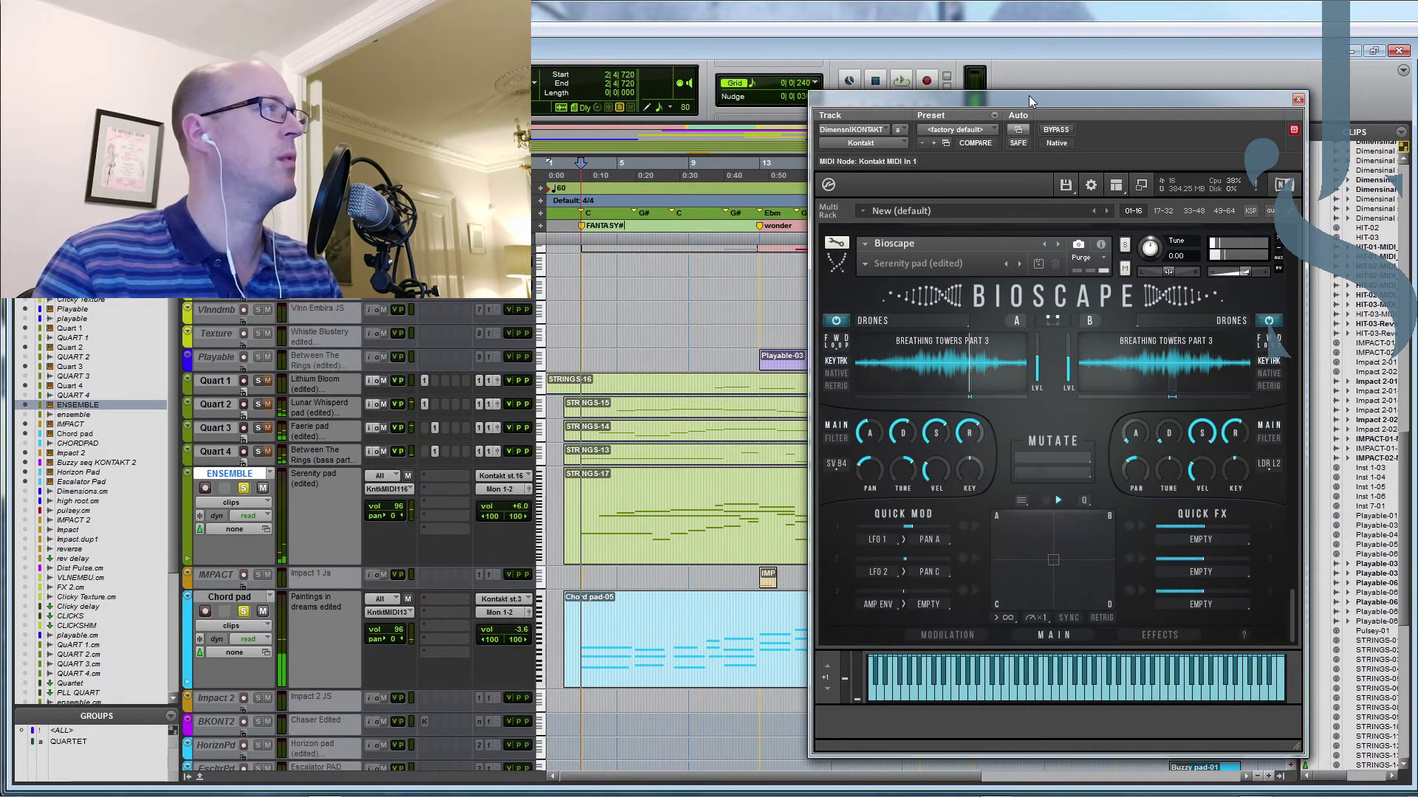
drag(1029, 95, 1417, 117)
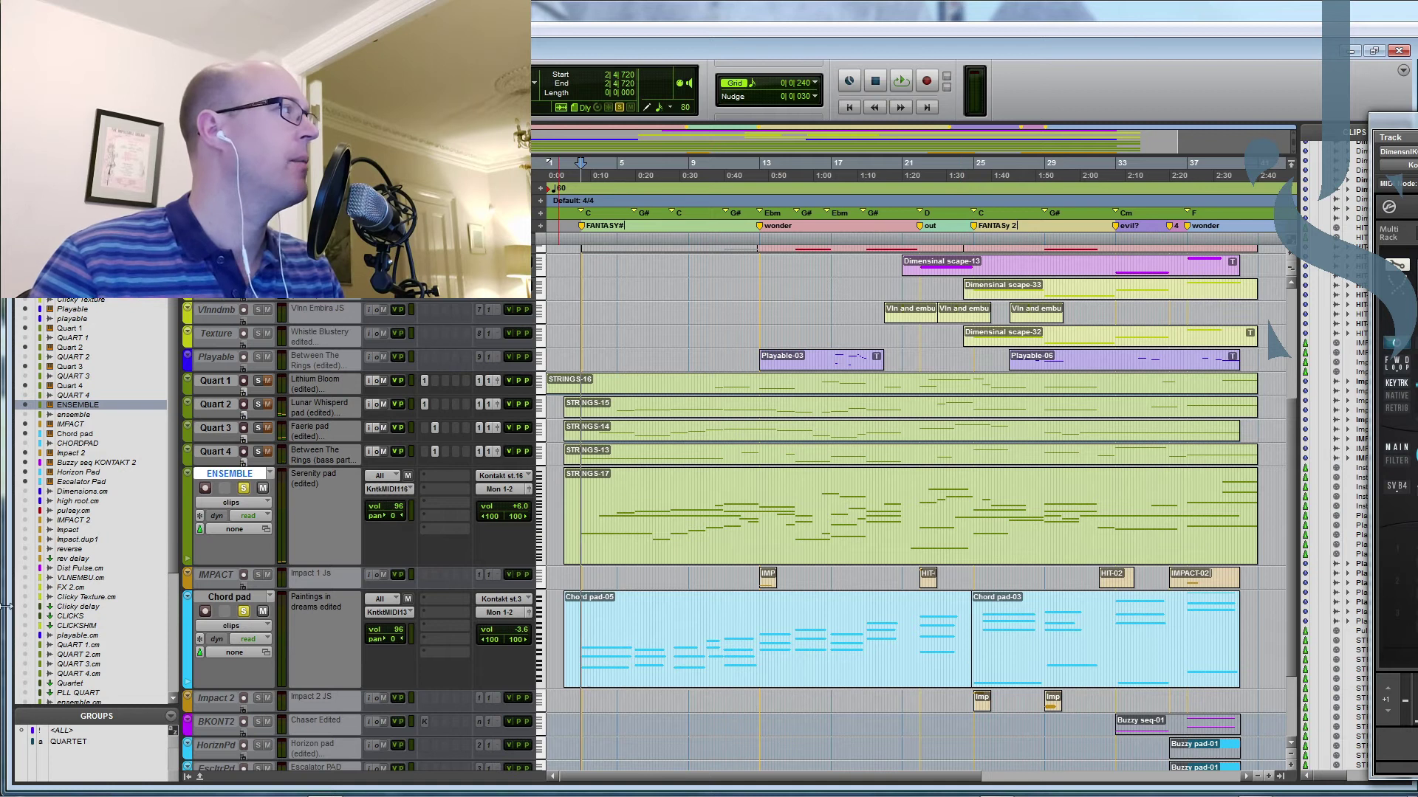
Step: Select the Quart 1 to Quart 4 tracks and enlarge them so their individual string lines are readable
click(215, 381)
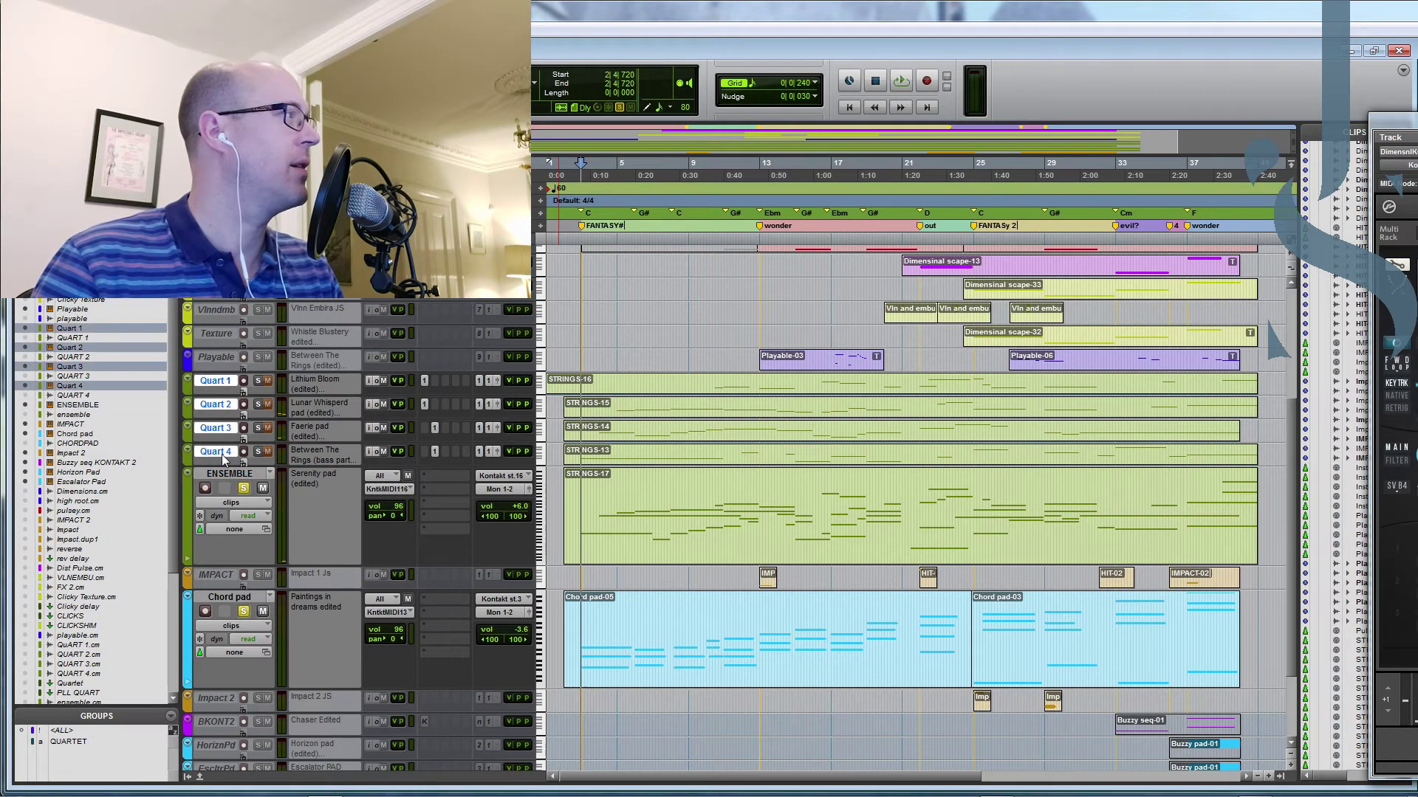
shift+click(220, 451)
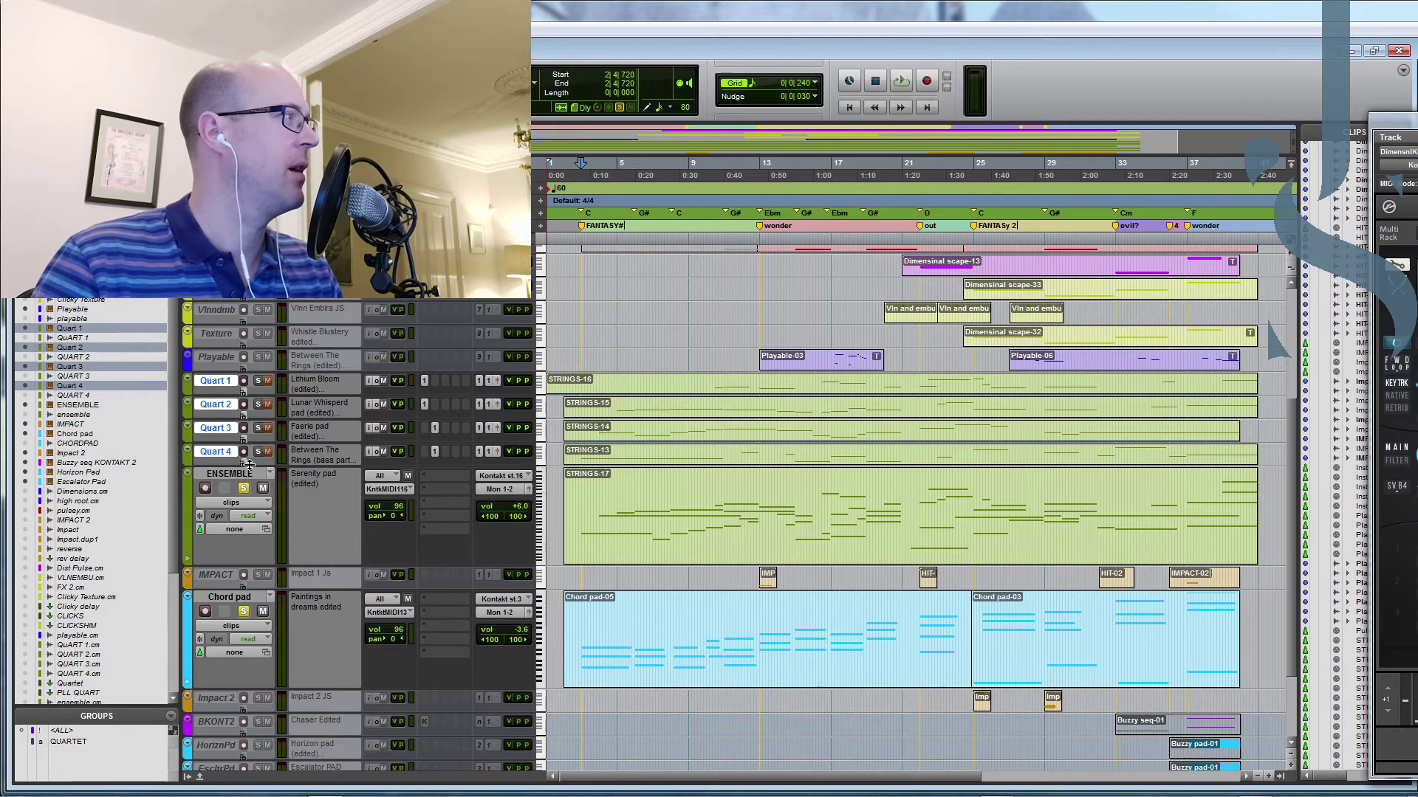
key(super+Up)
scroll(752, 592, up, 3)
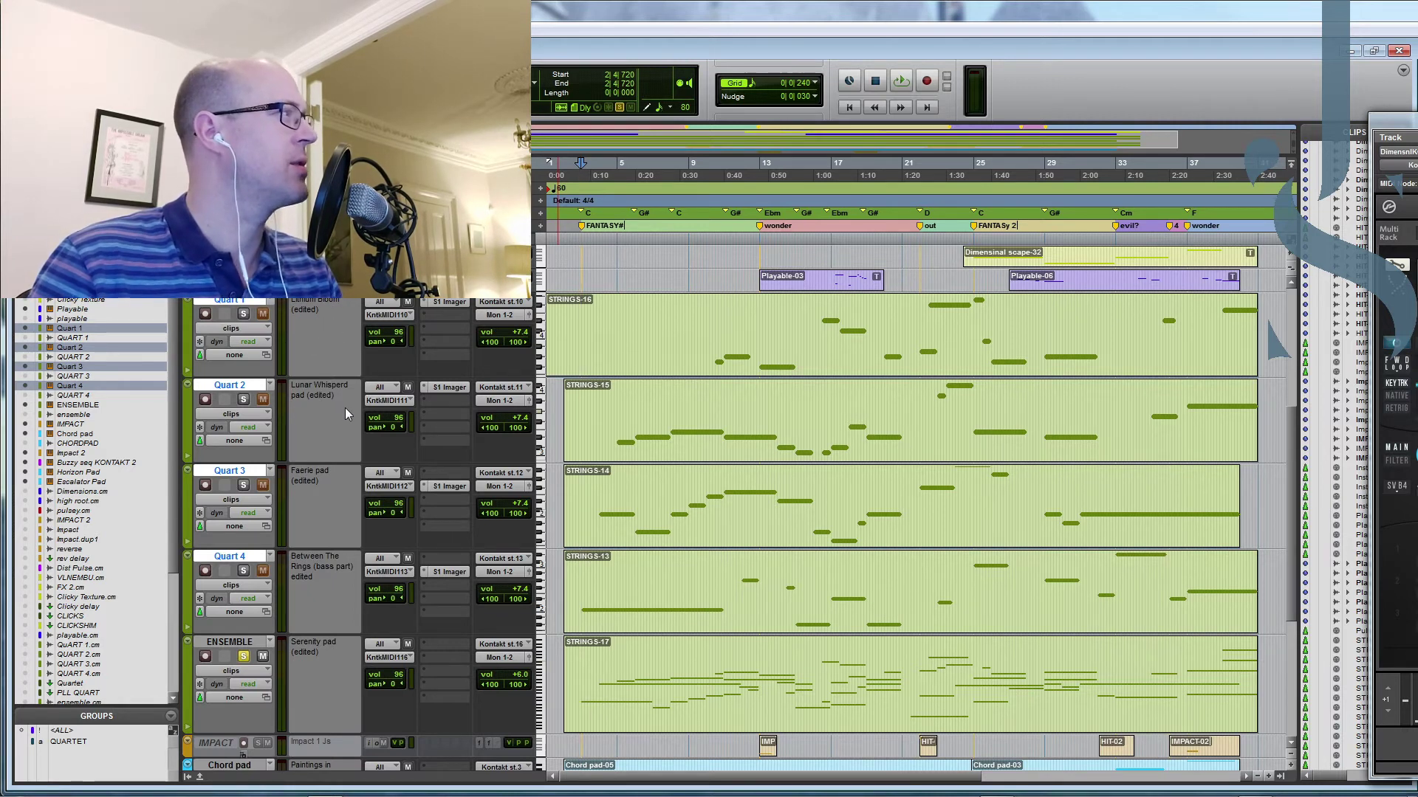
Step: Solo the four Quart tracks and play them together from the start of the FANTASY# section
click(244, 571)
click(580, 241)
key(space)
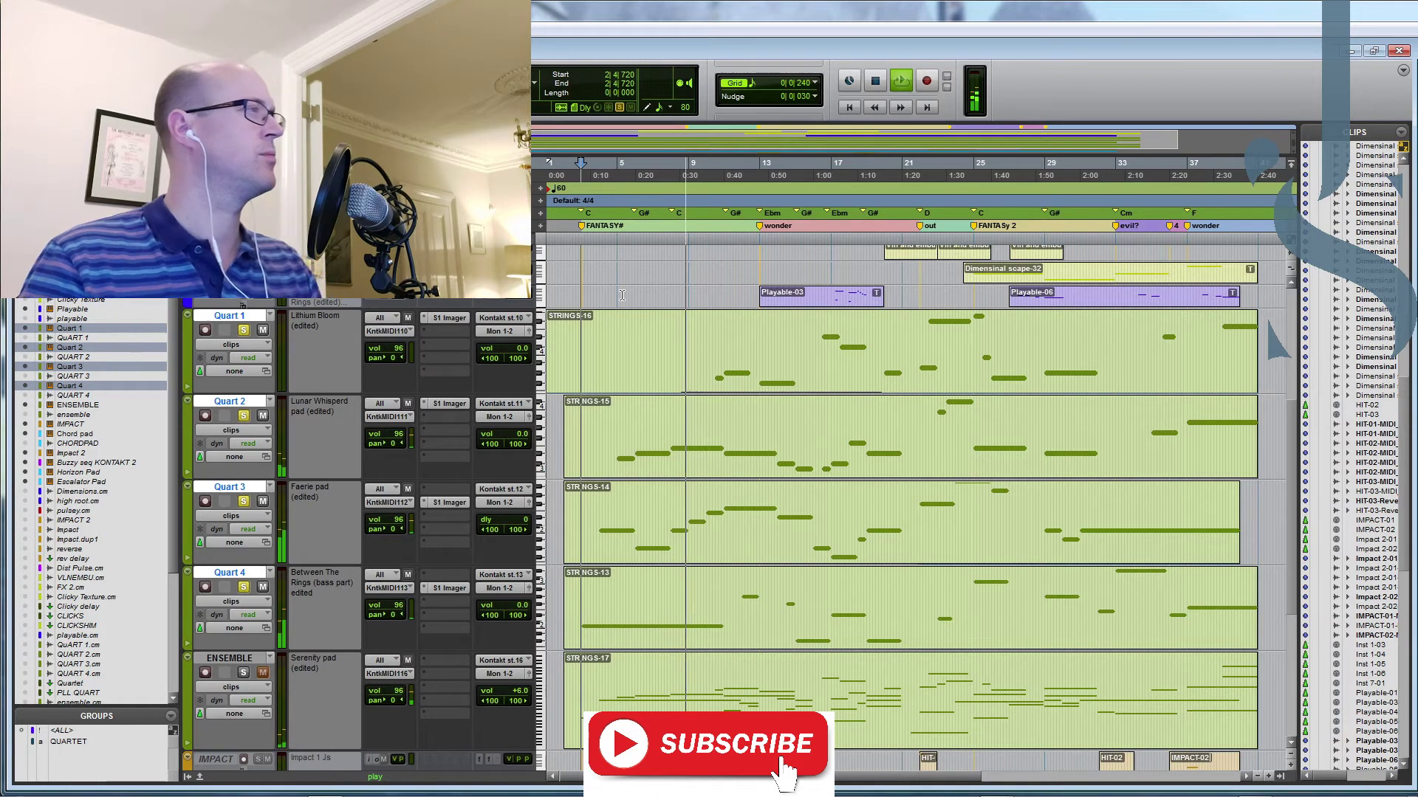
key(space)
click(686, 346)
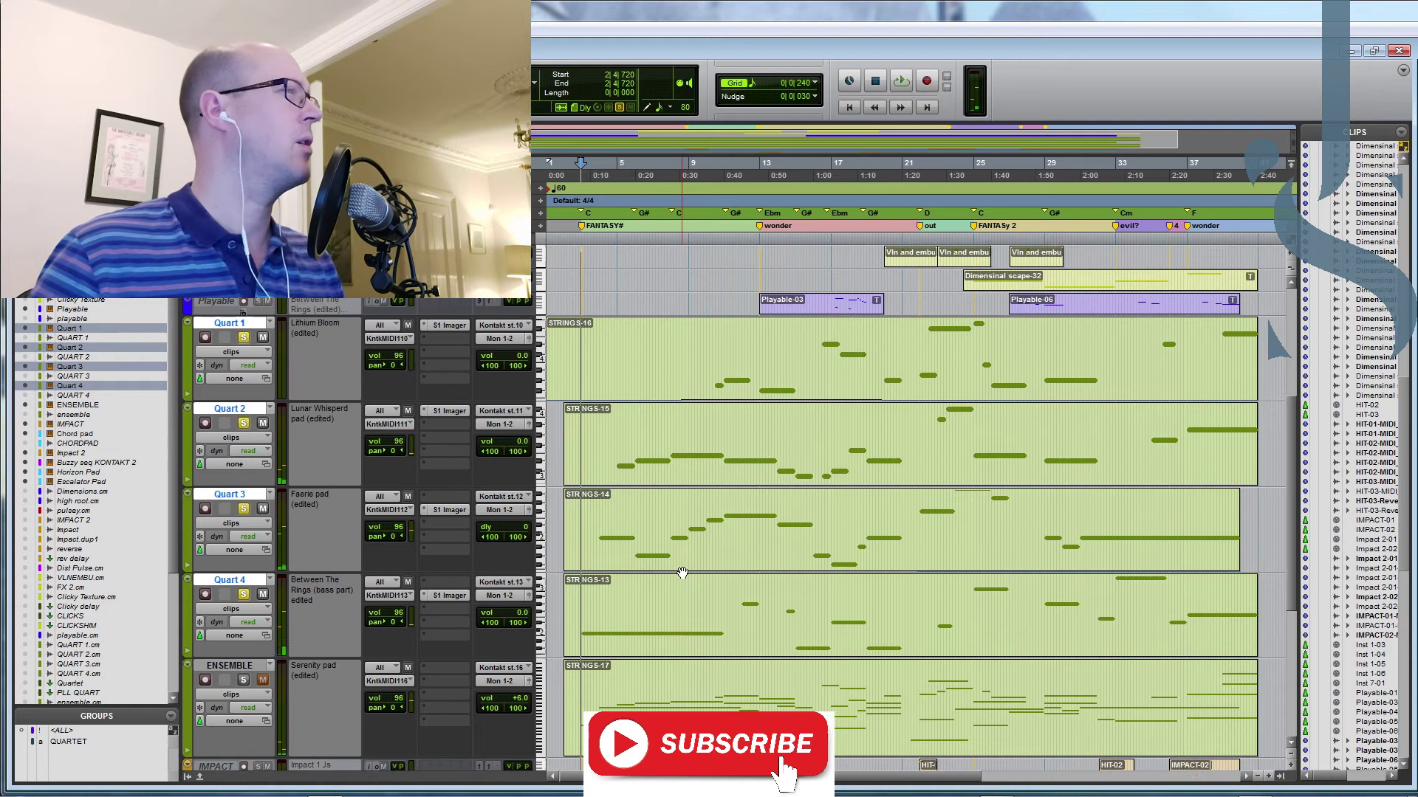
scroll(683, 573, up, 1)
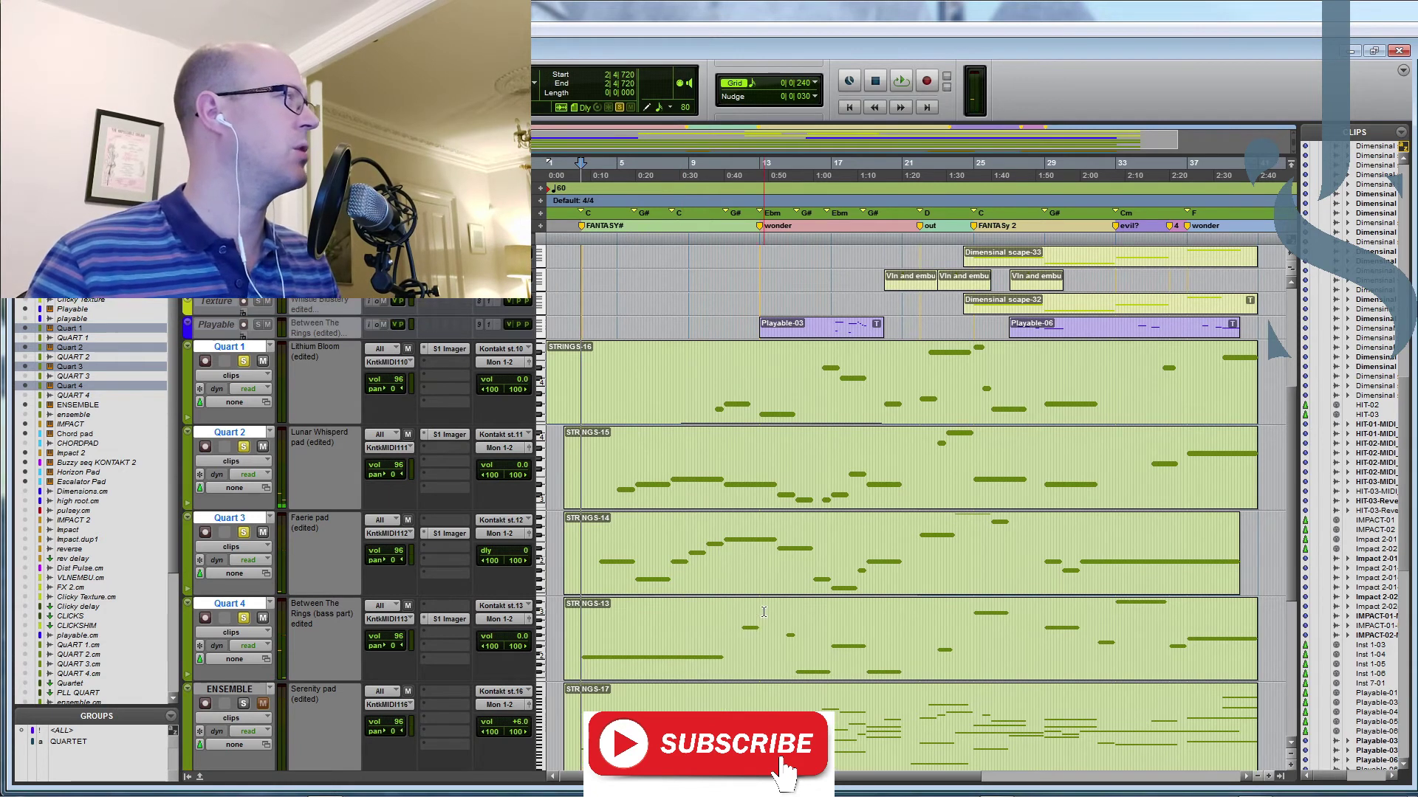
Step: Shrink all tracks back to a small height and clear the track selection
click(241, 347)
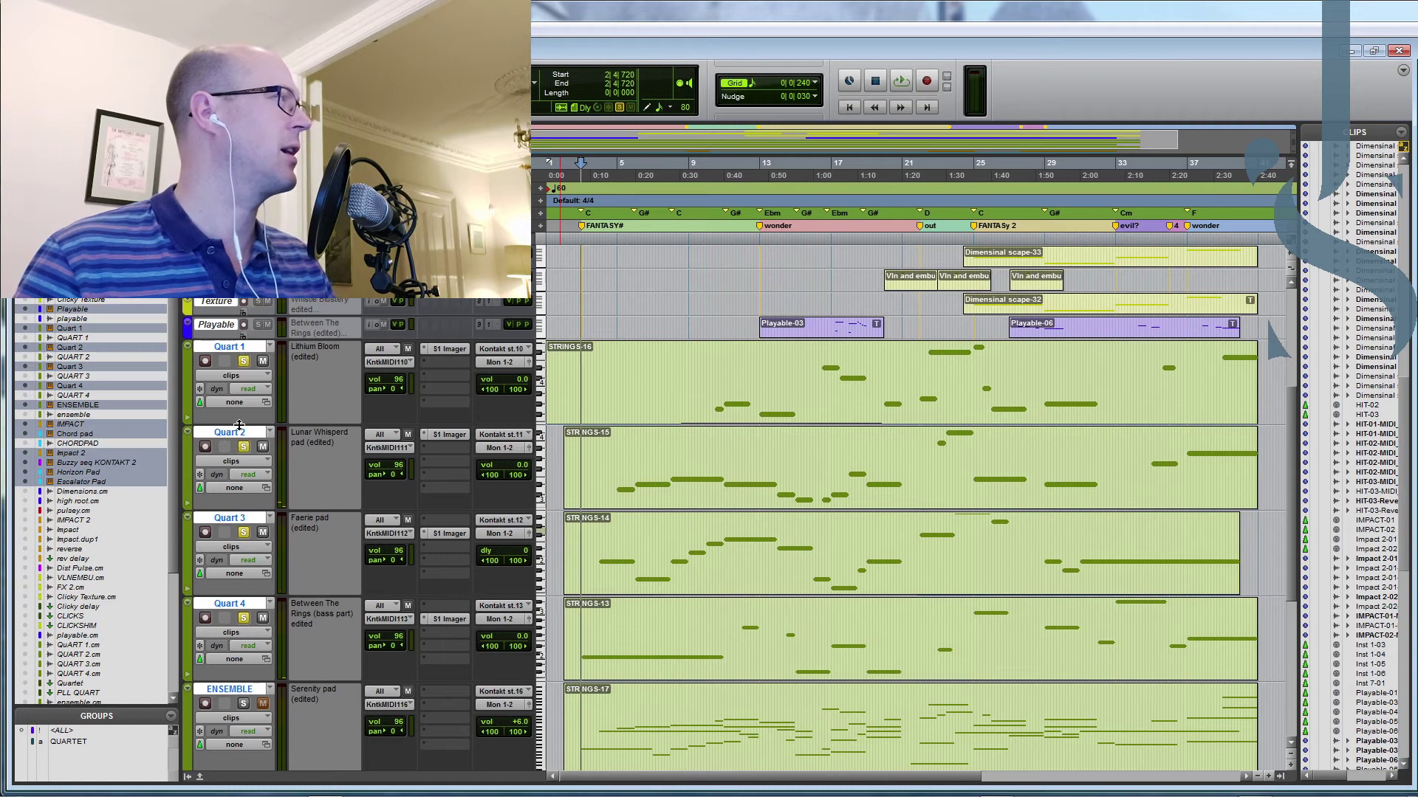
key(super+Down)
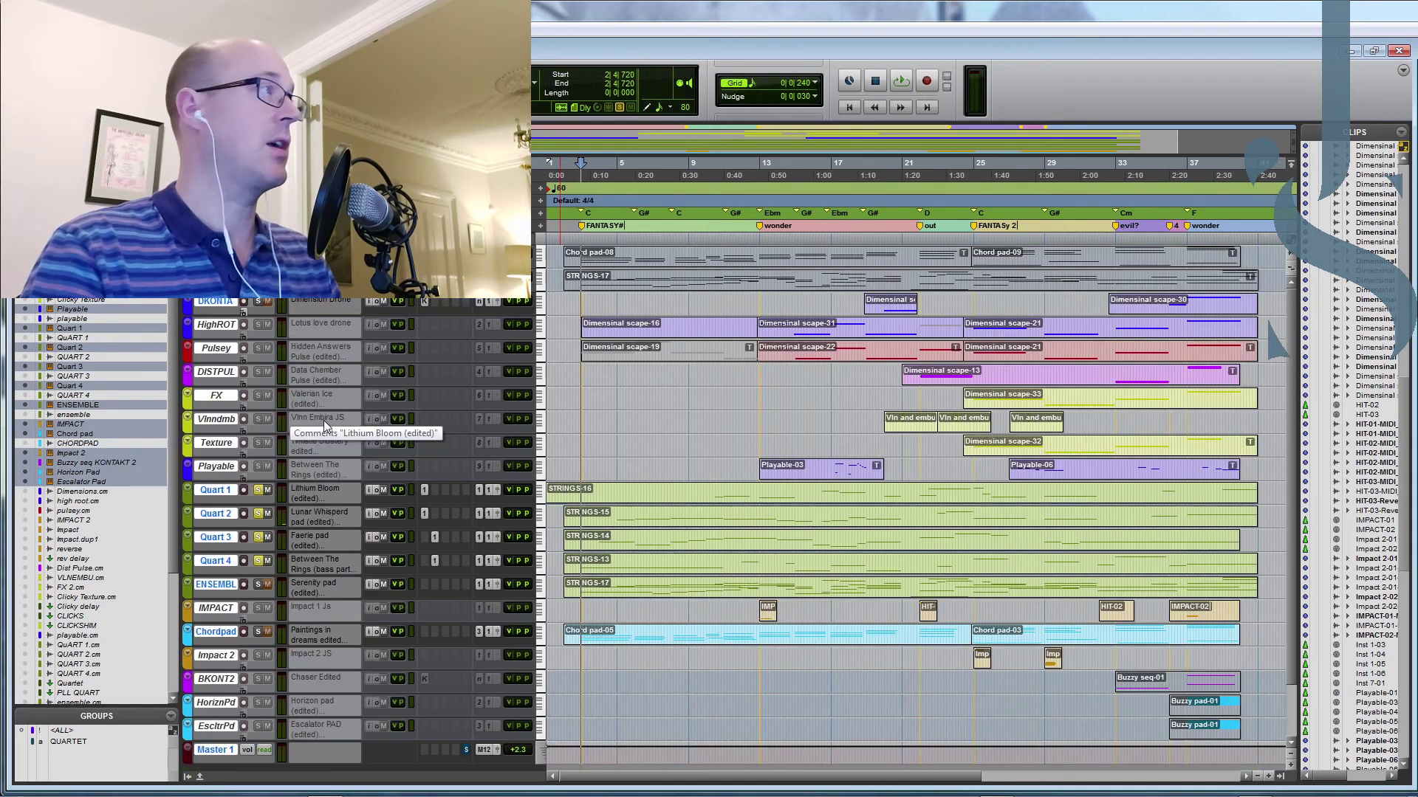
click(217, 445)
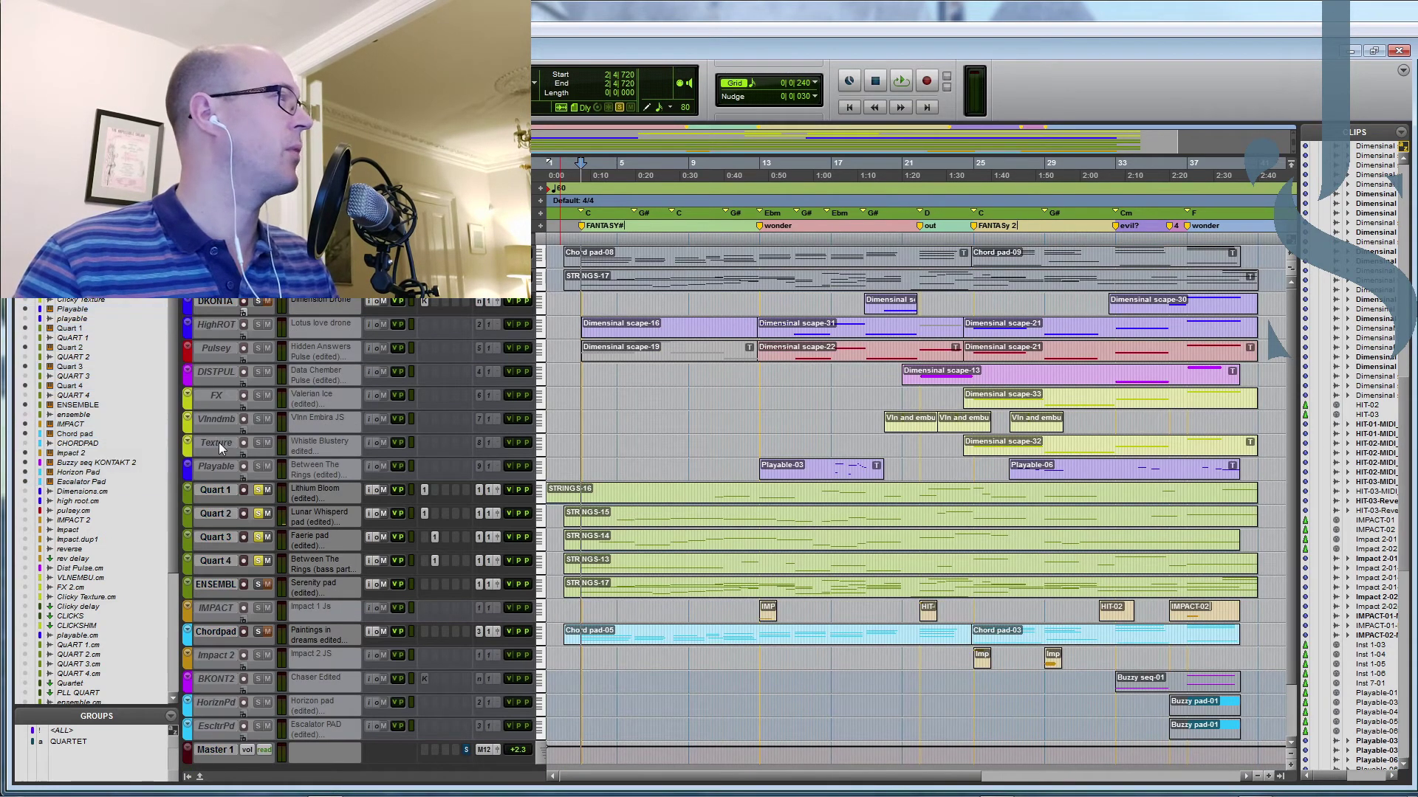
scroll(802, 592, down, 1)
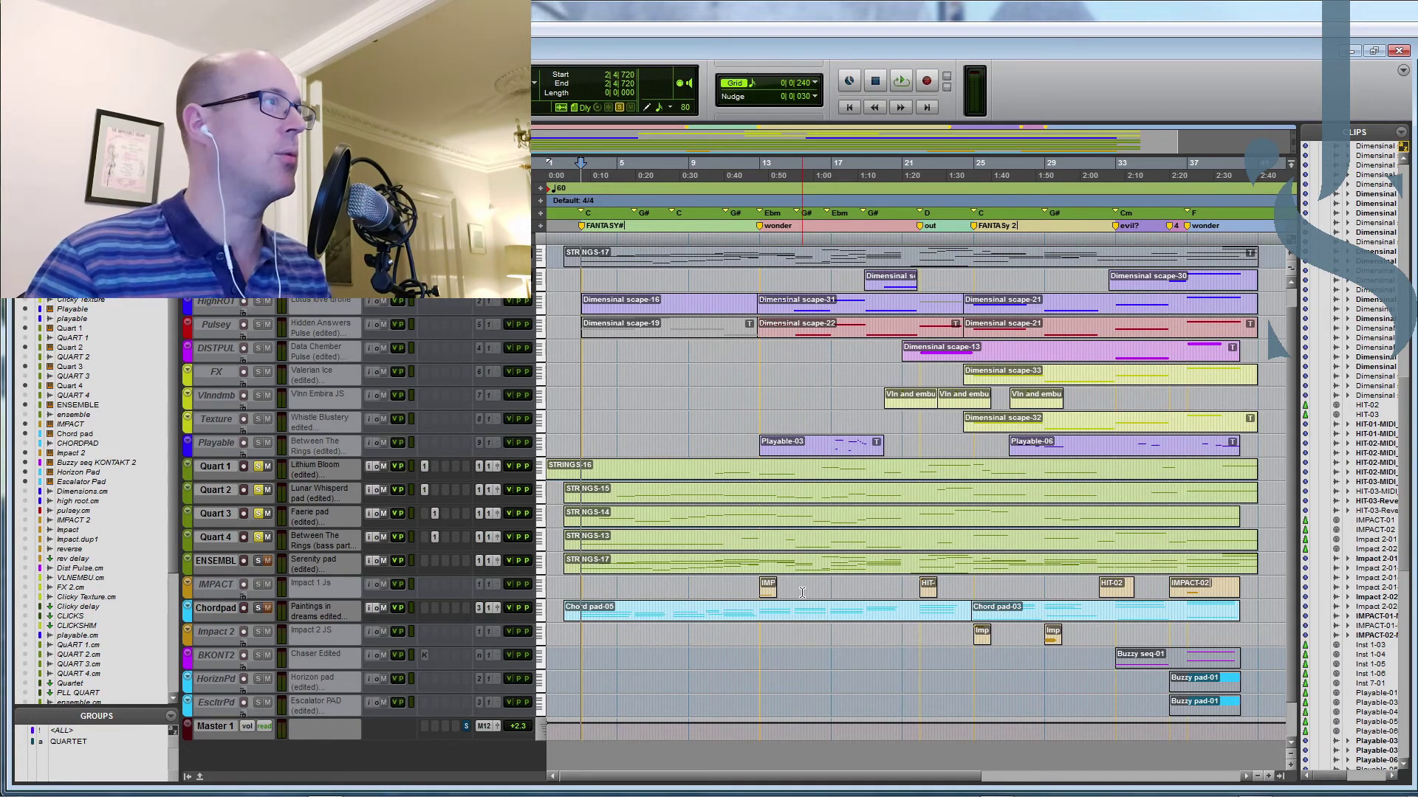
scroll(644, 487, up, 1)
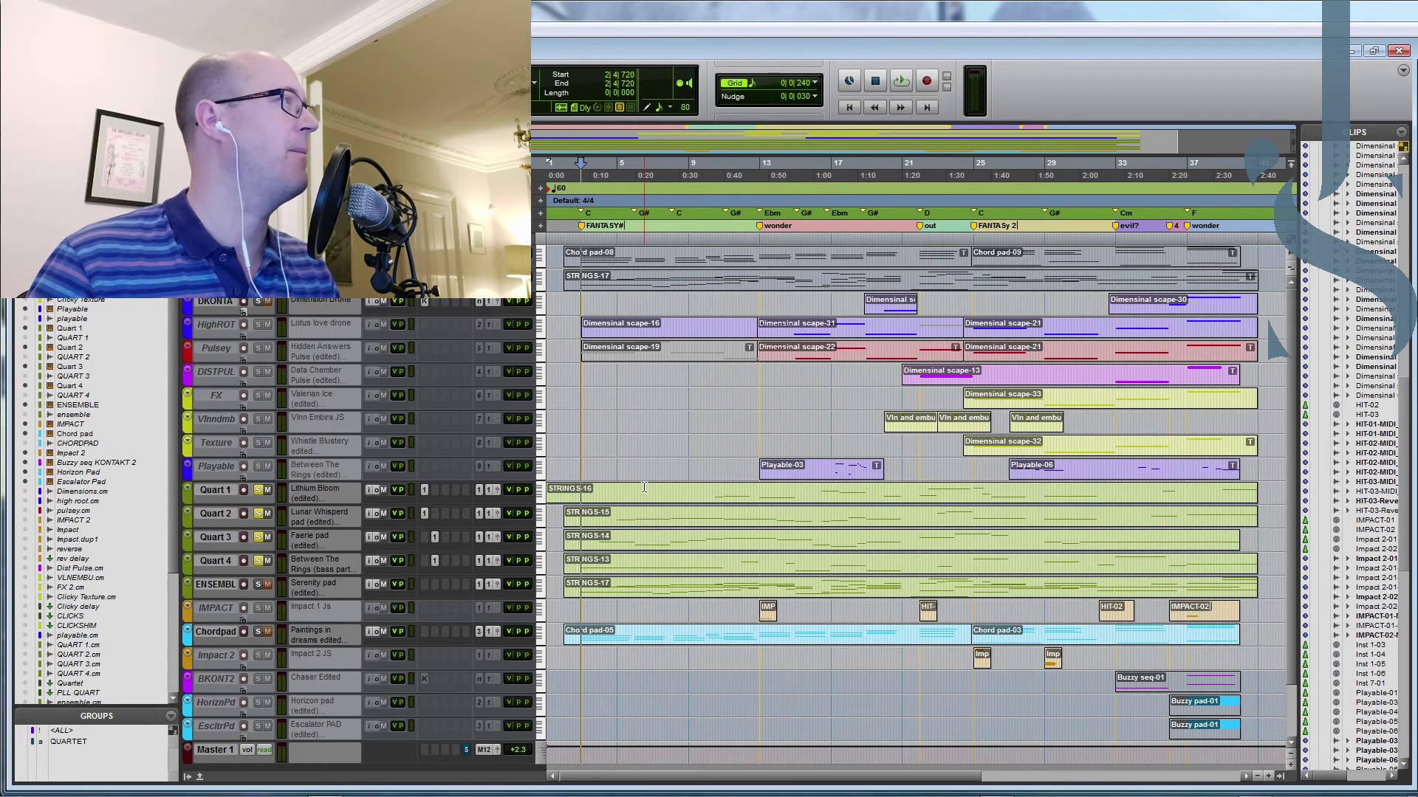
Step: Make the Pulsey track active and clear the solos on Quart 1 to Quart 4
right_click(224, 352)
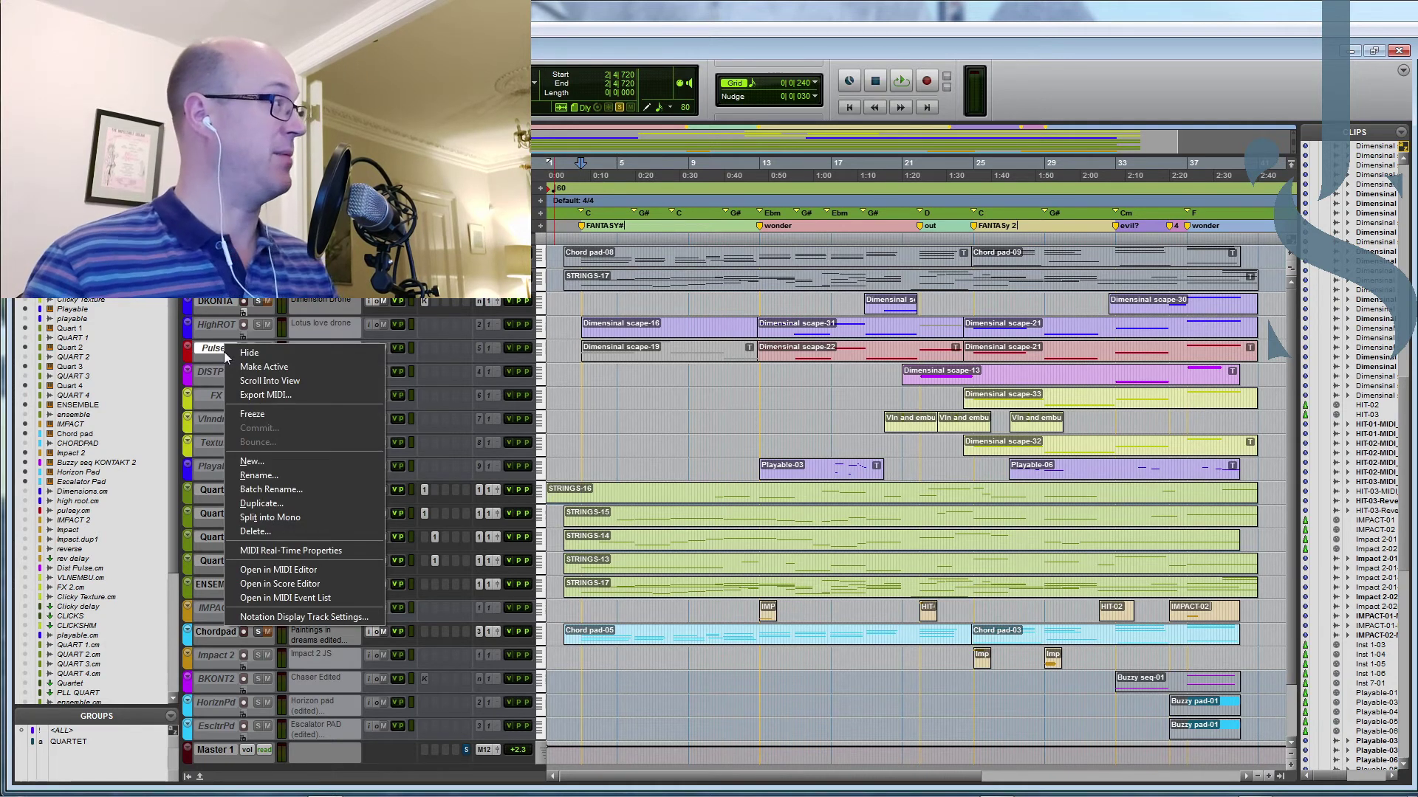
click(250, 366)
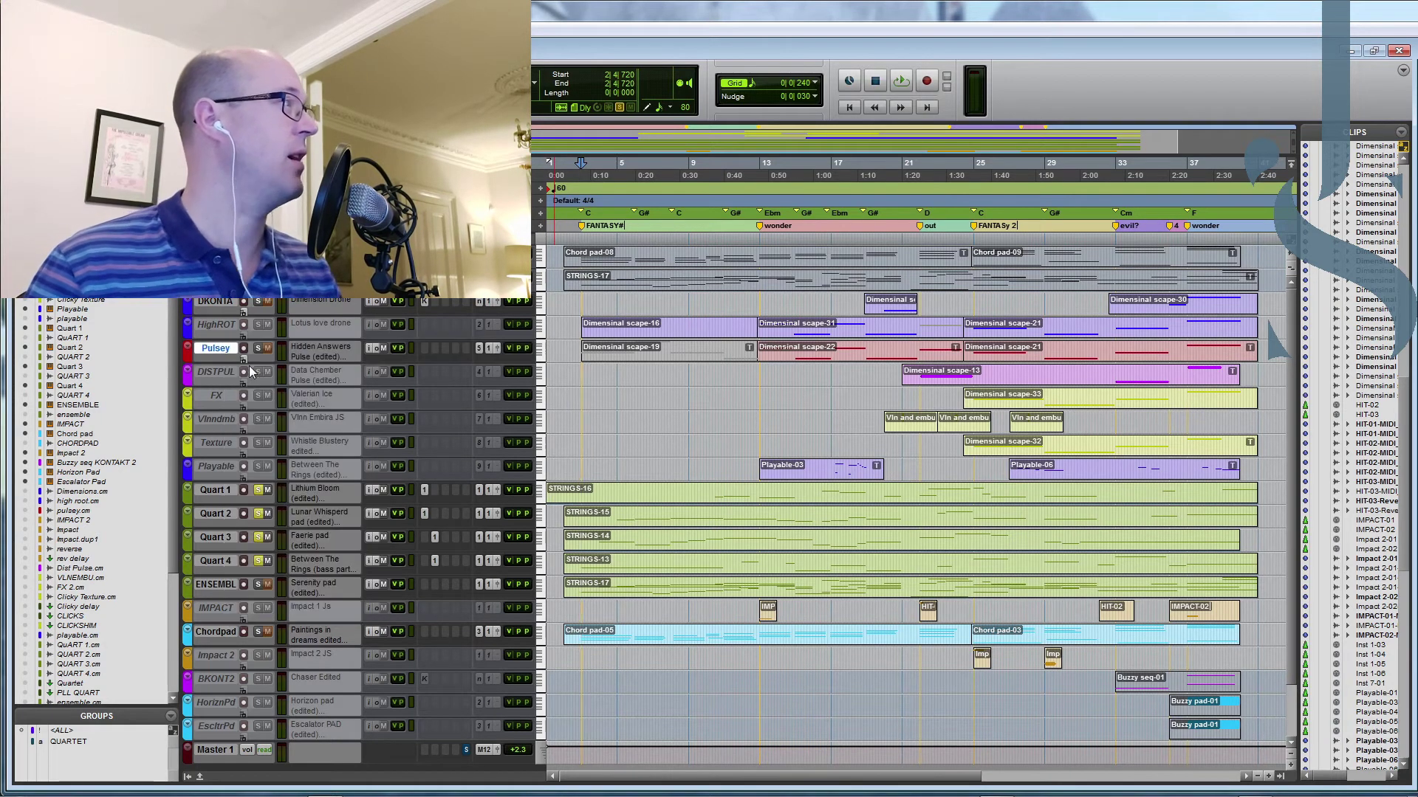
click(257, 490)
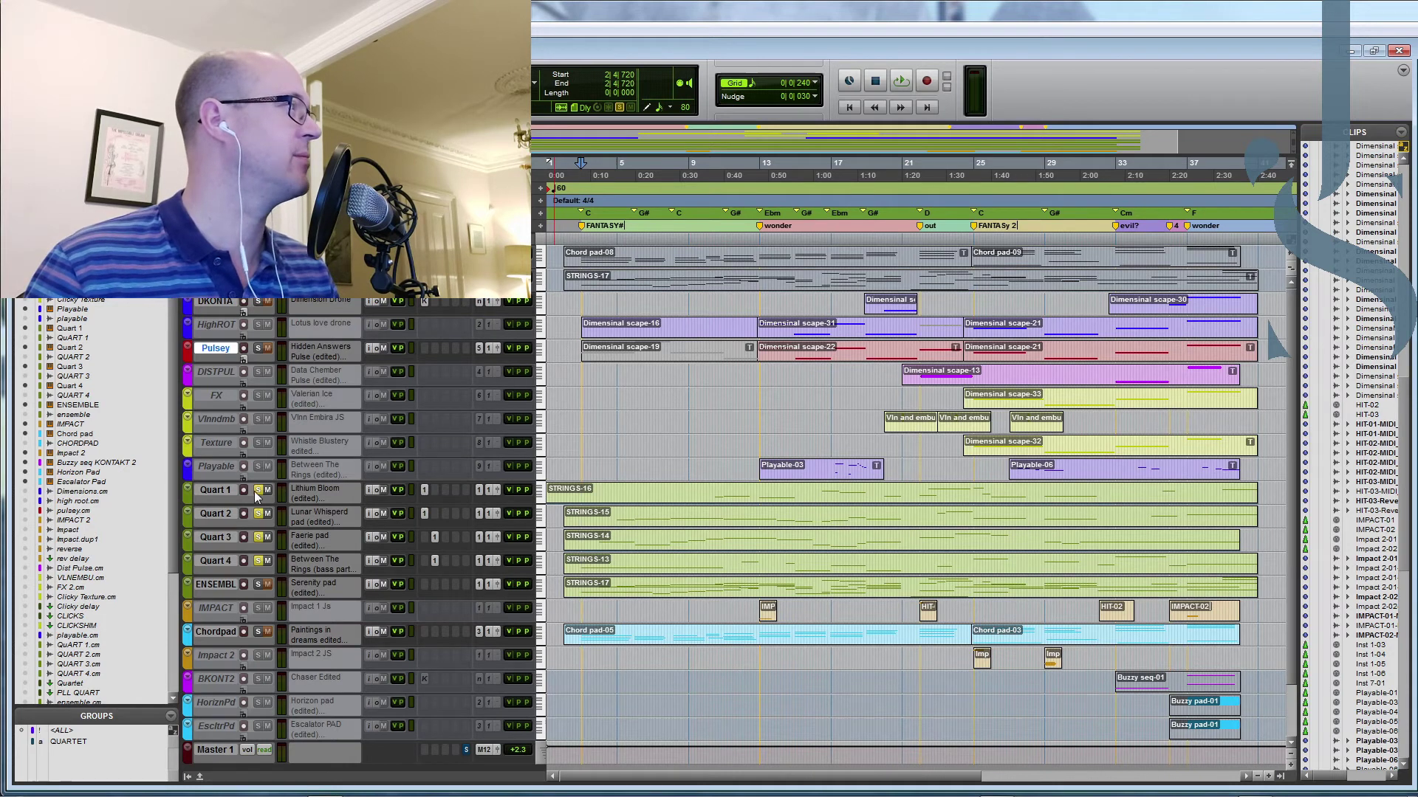
click(257, 513)
click(259, 537)
click(260, 561)
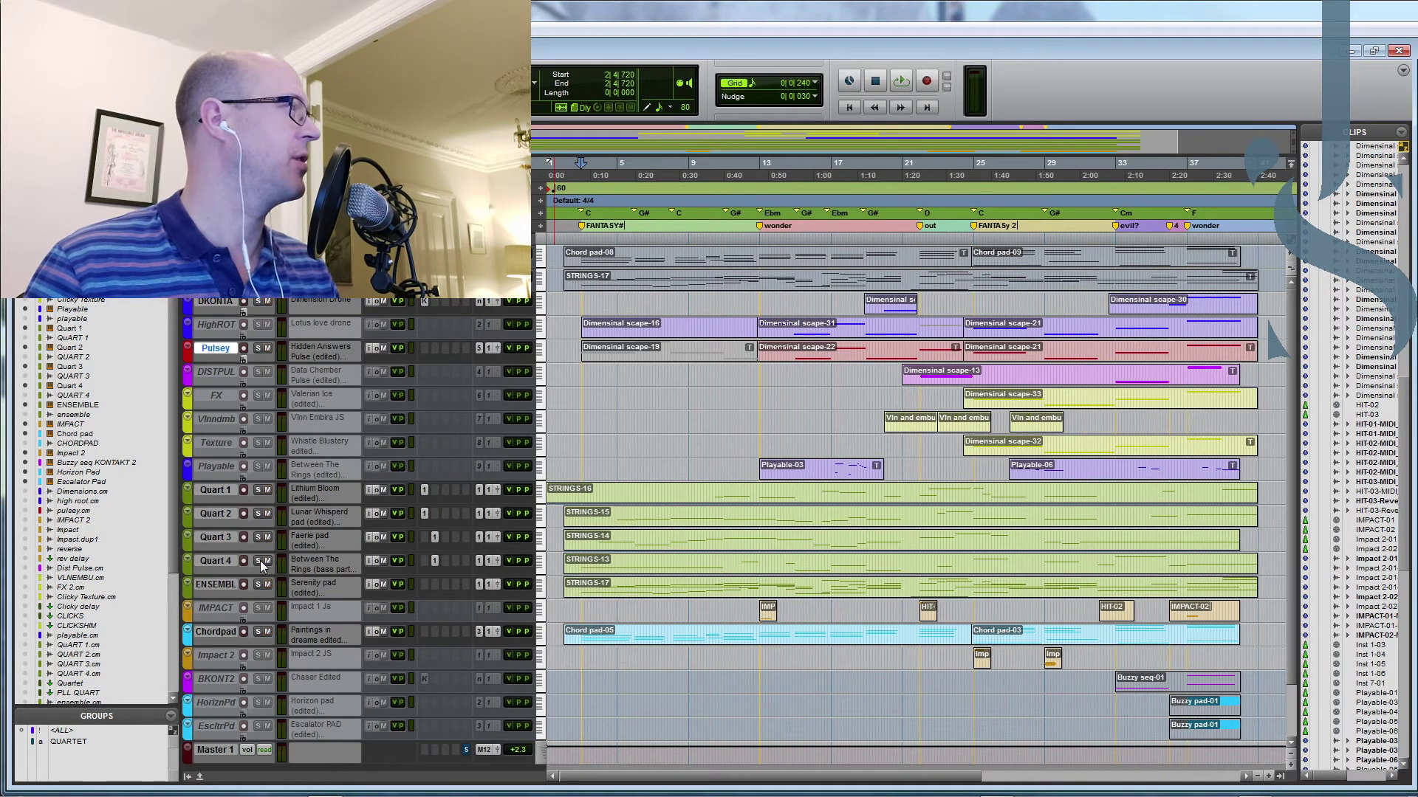
Step: Clean up the solos on the ENSEMBLE and Chord pad tracks and enlarge the Pulsey track
click(259, 586)
click(258, 632)
click(785, 238)
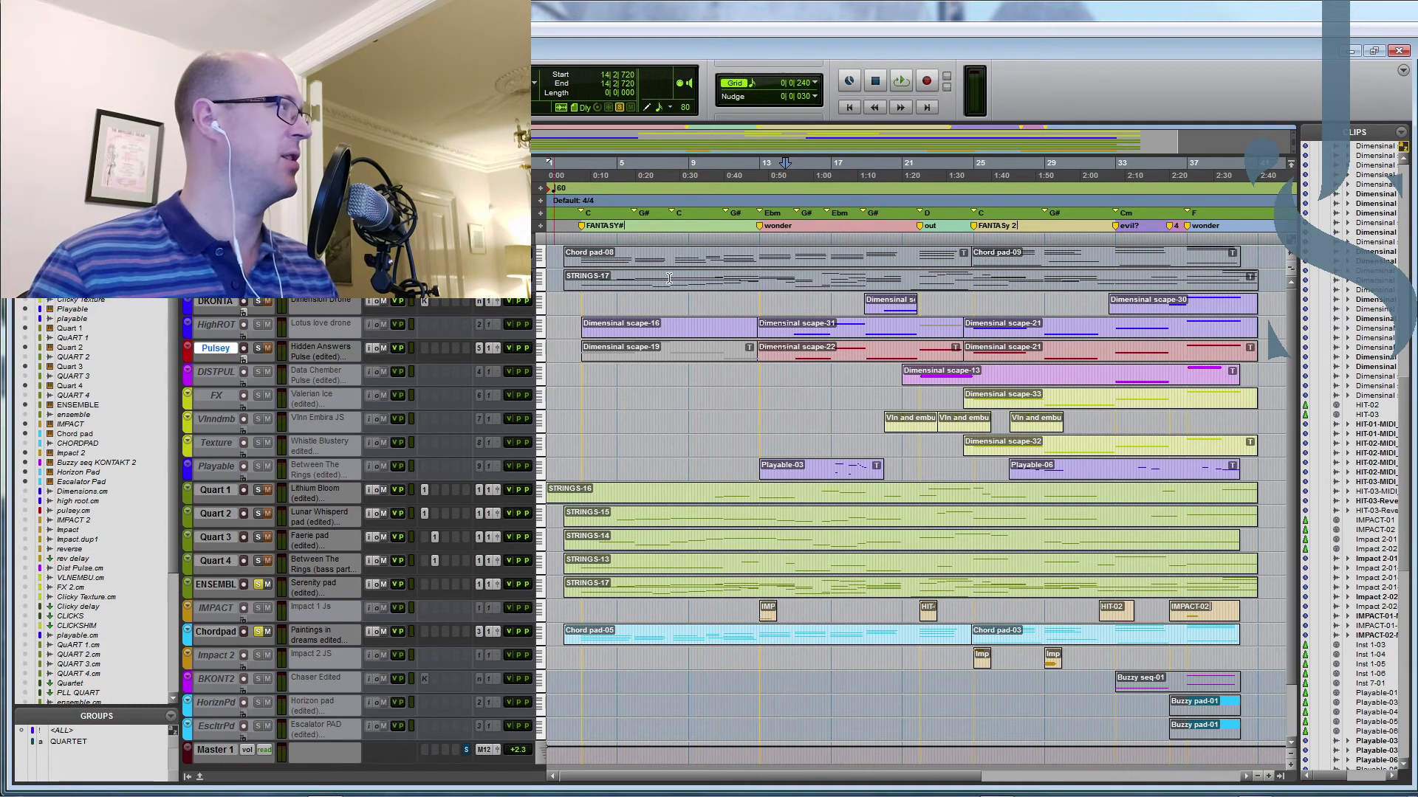
drag(323, 361, 323, 384)
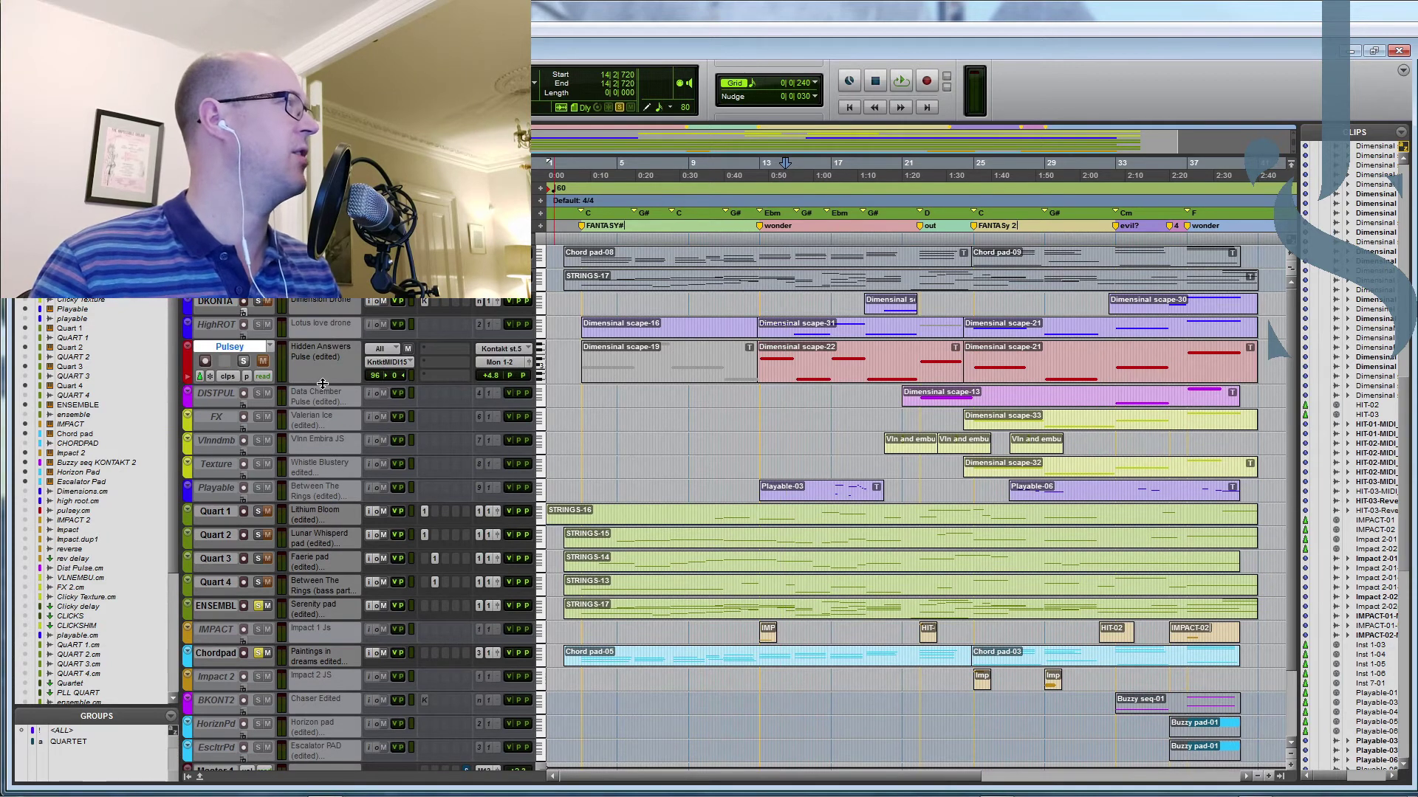
Step: Play the soloed Pulsey track from bar 15 with its Hidden Answers Pulse instrument shown, and clear its solo and the Kontakt window
click(795, 238)
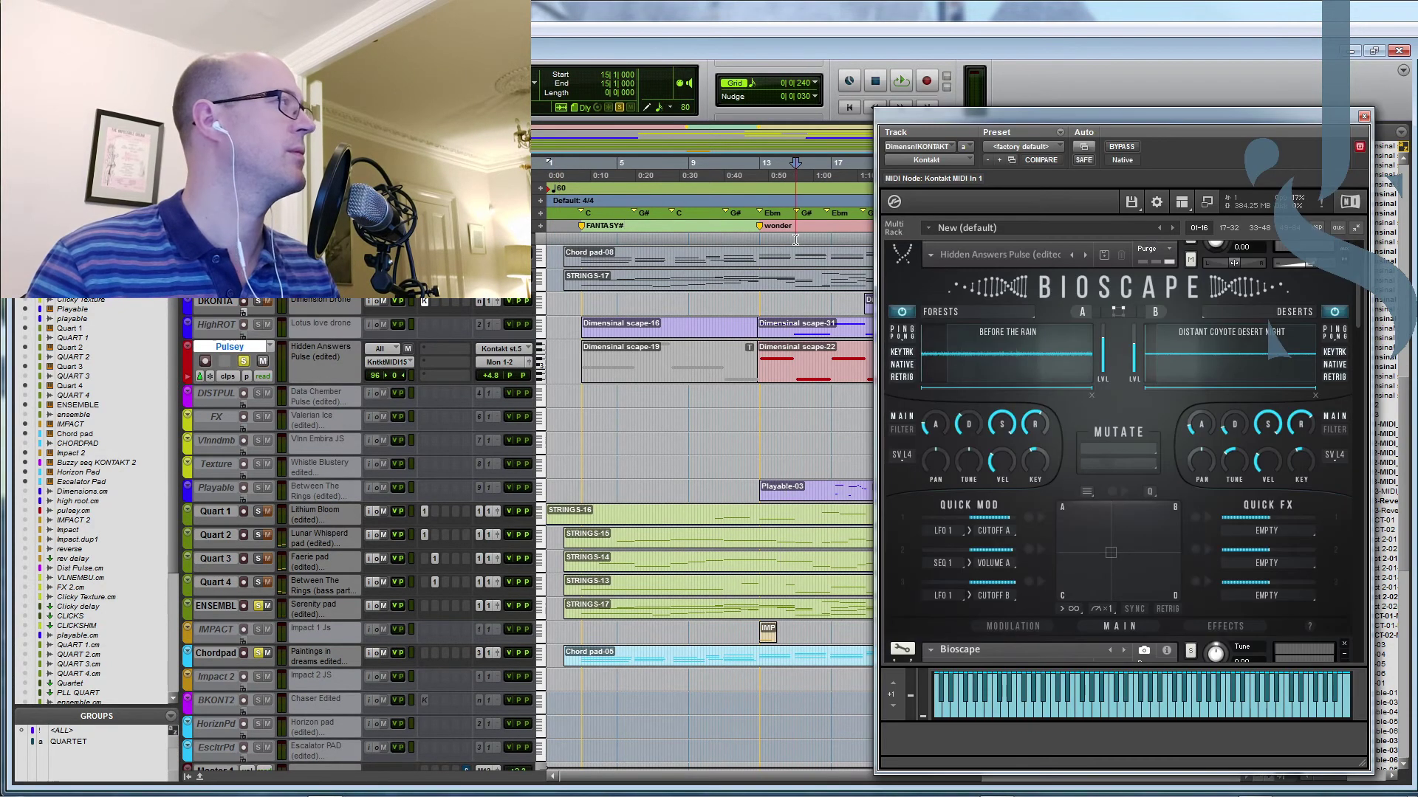
key(space)
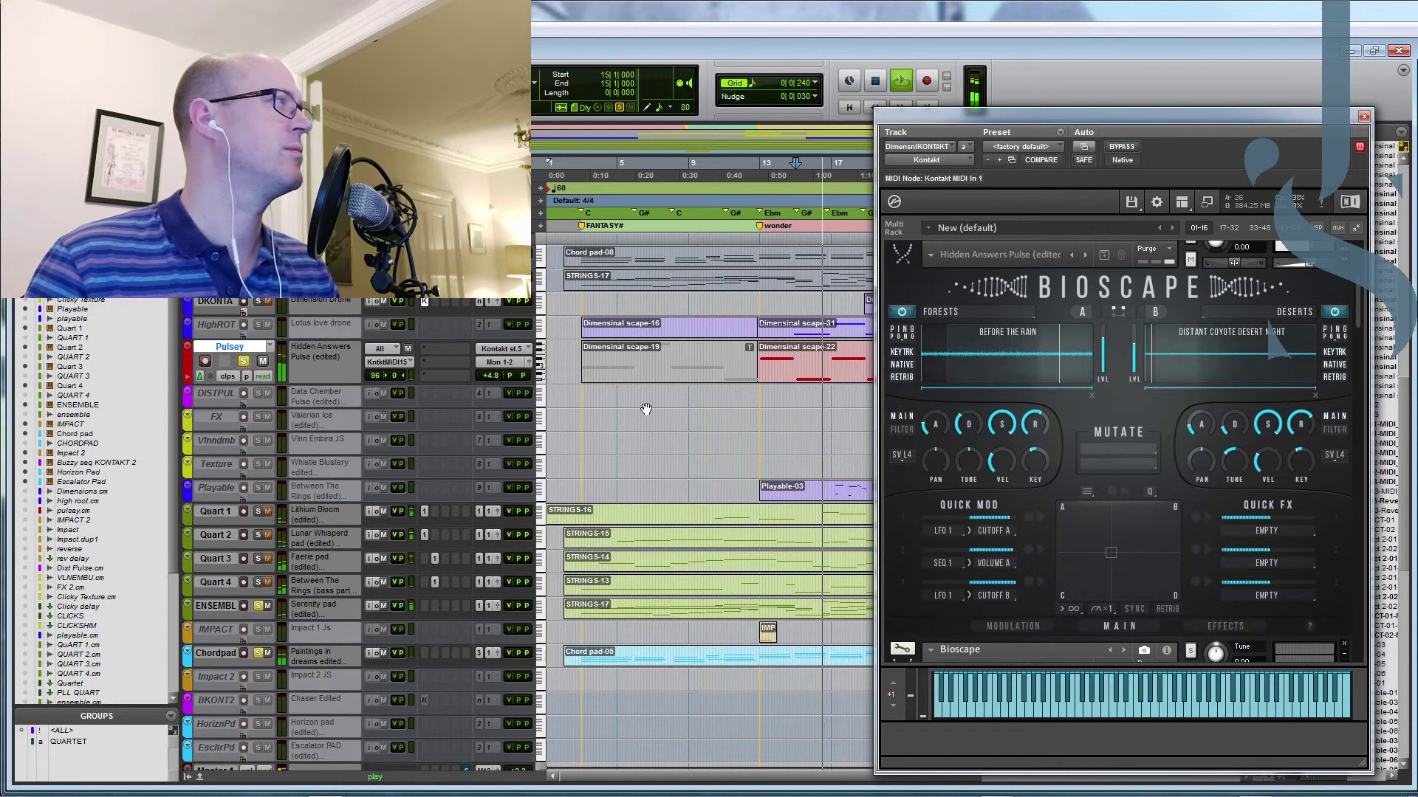
click(244, 360)
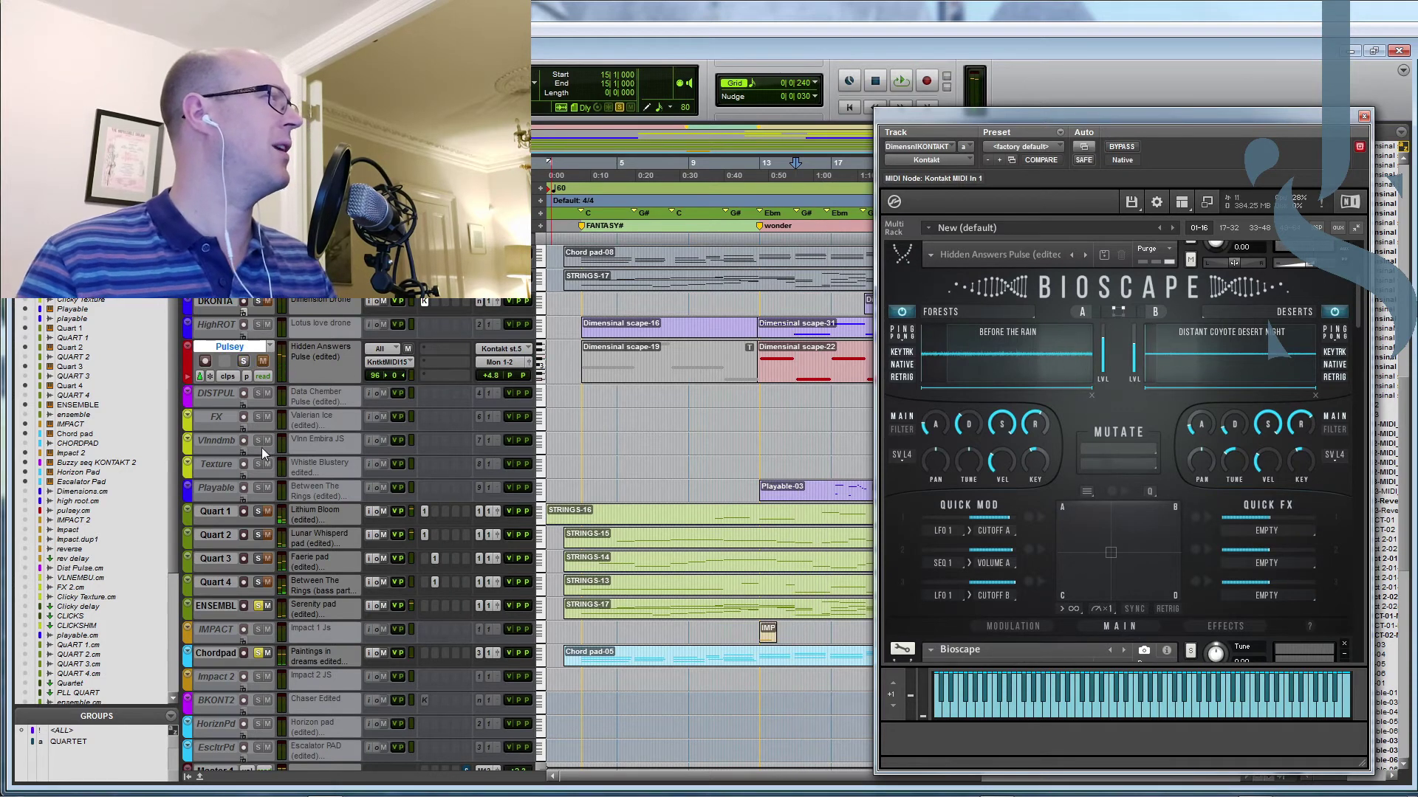
drag(960, 116, 1414, 119)
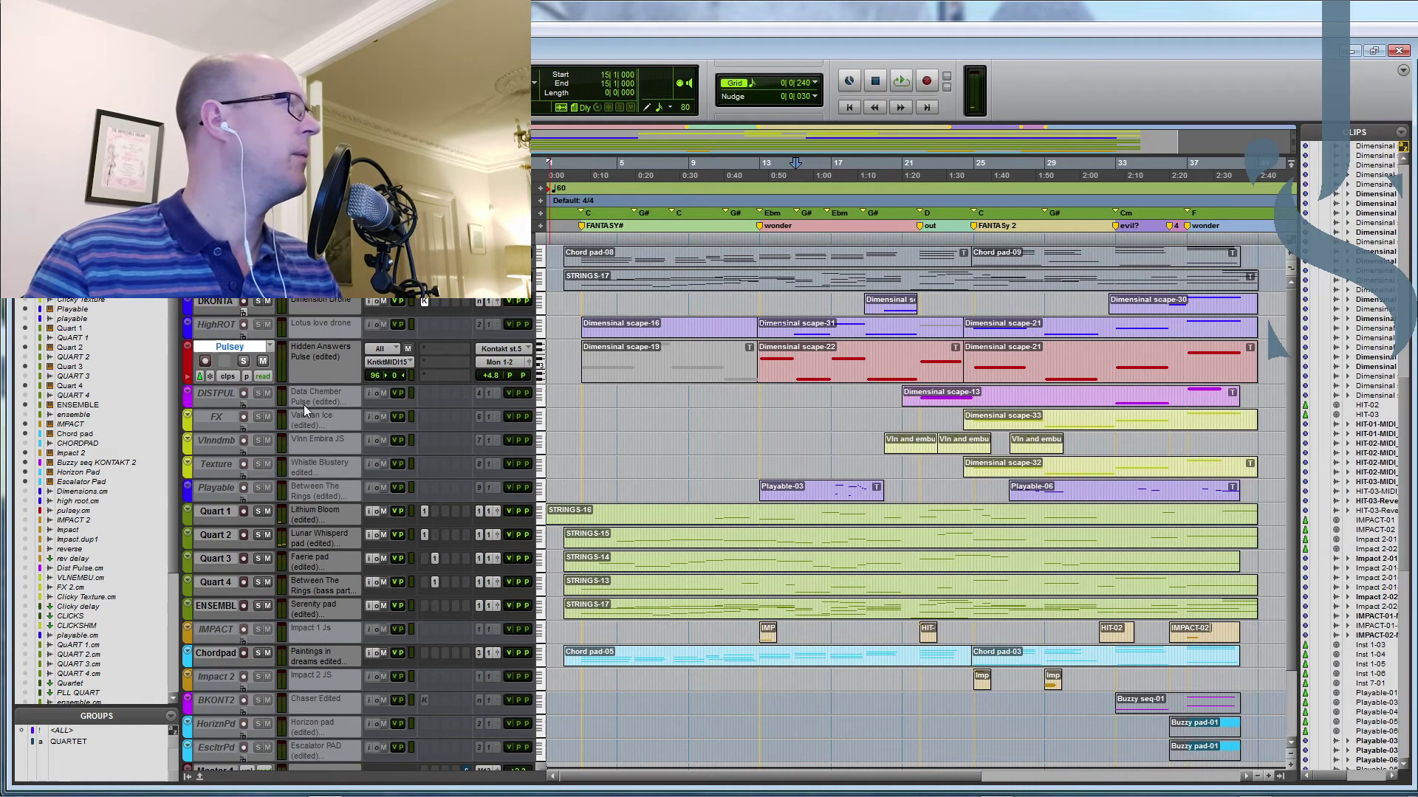
Step: Enlarge the DIST PULSE track, make it active and dismiss its Data Chamber Pulse instrument in Kontakt
drag(303, 404, 304, 434)
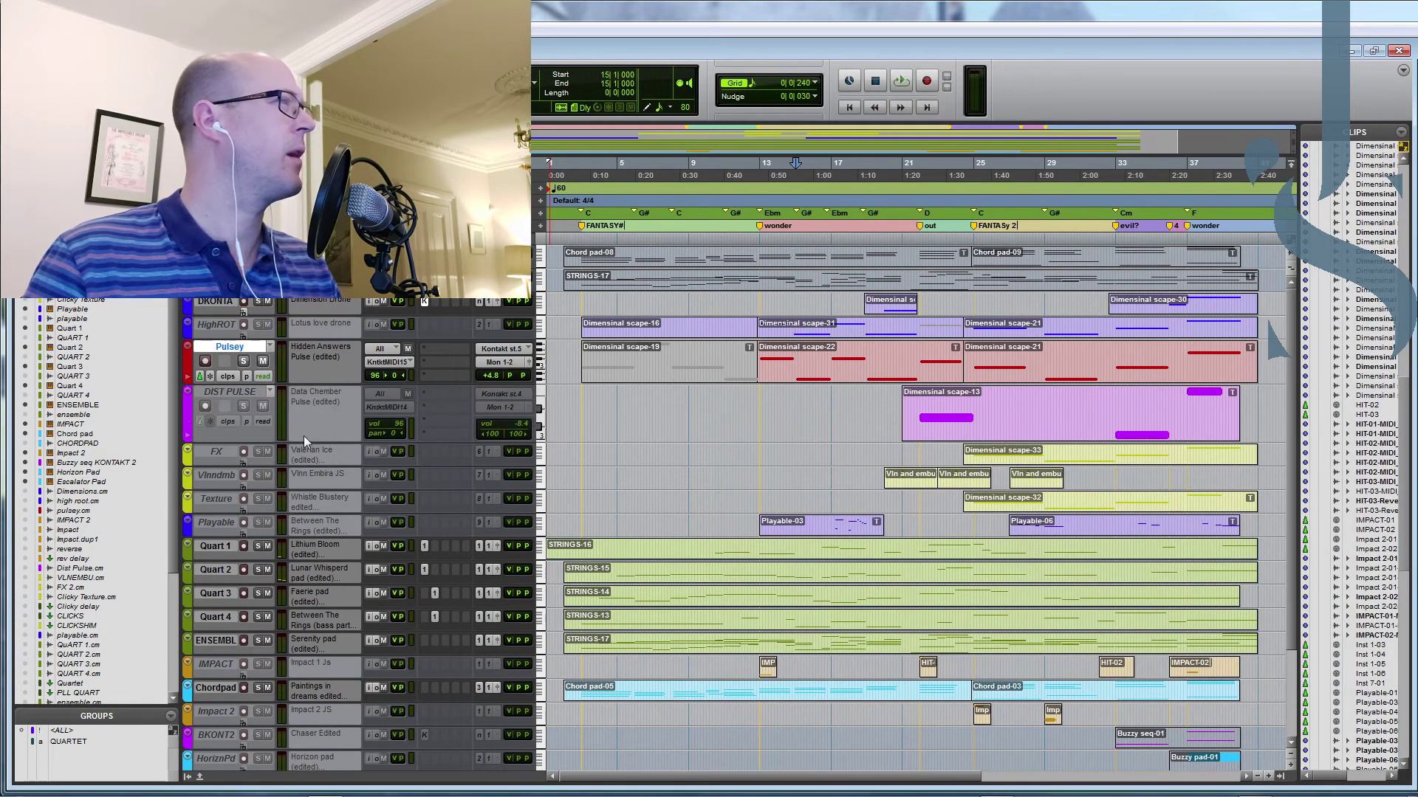
right_click(242, 397)
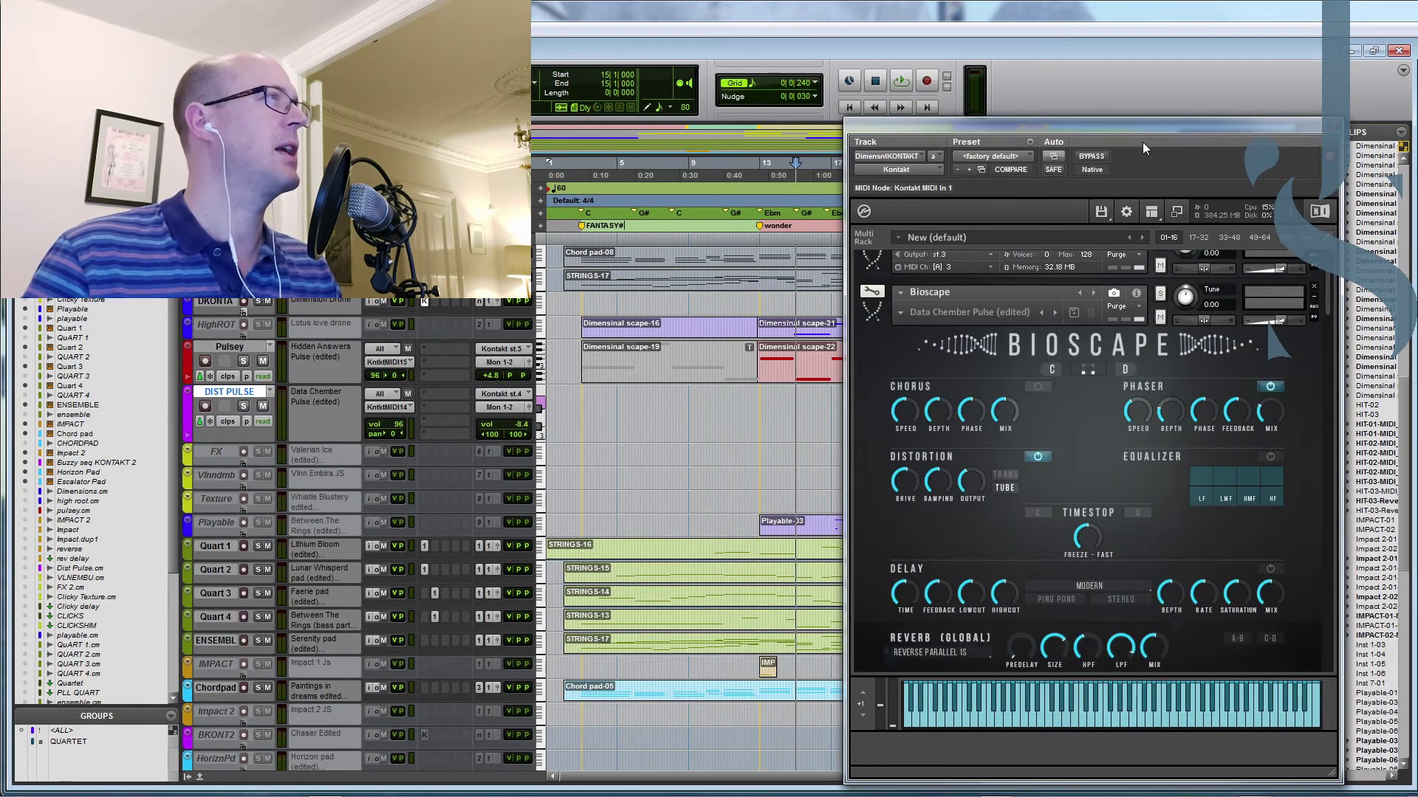
key(ctrl+w)
Step: Solo DIST PULSE, play it from 21|4|480 with Pulsey's solo added during playback, and clear both solos
click(917, 241)
key(shift+s)
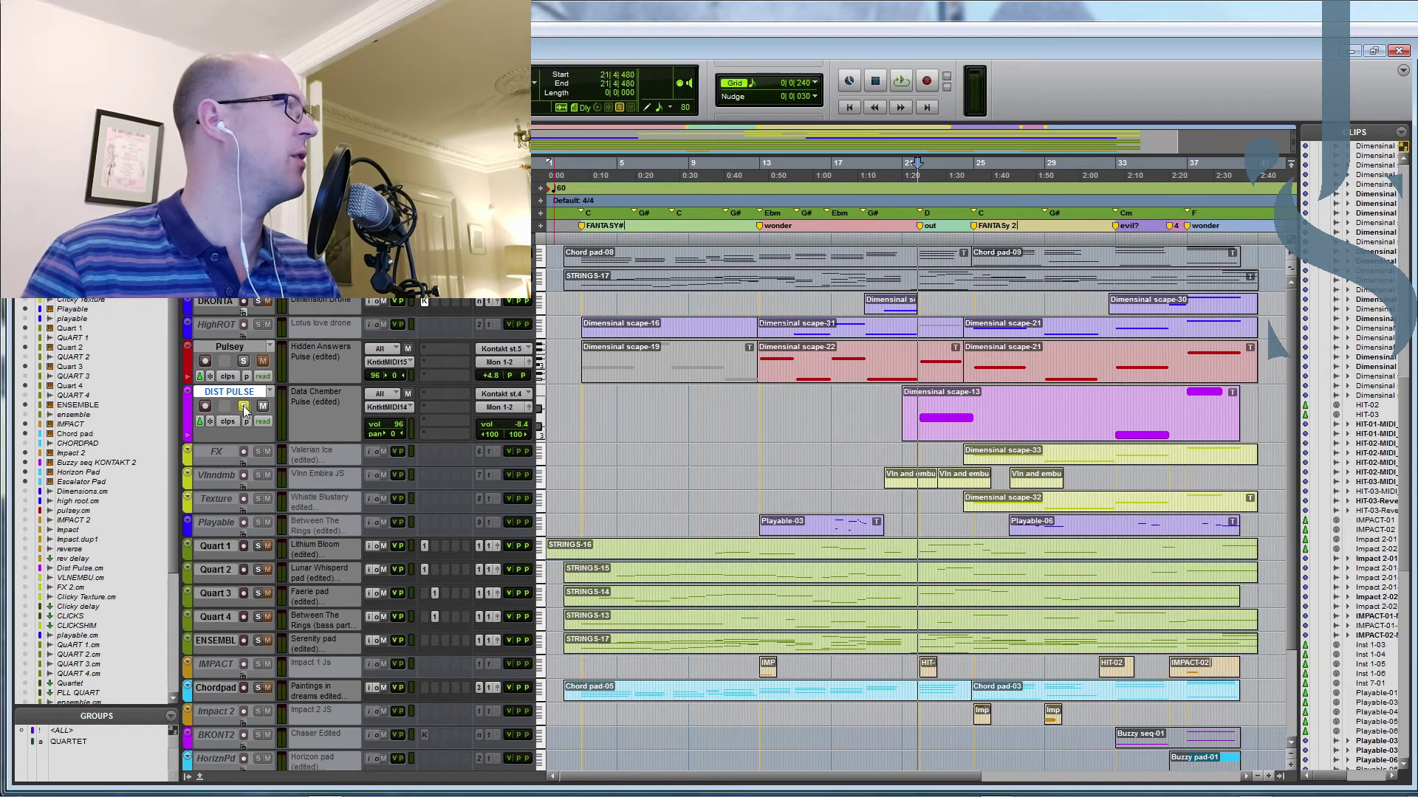
key(space)
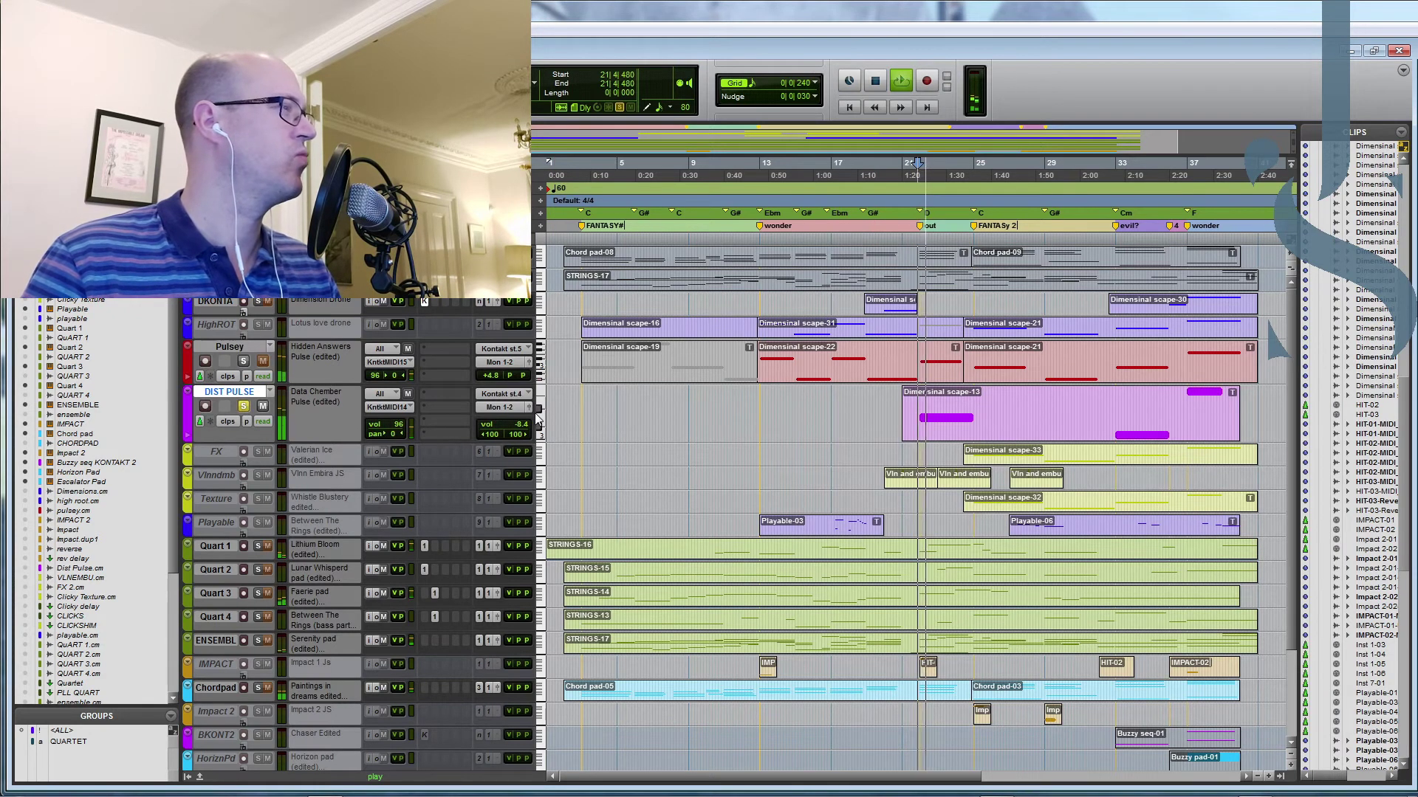
click(243, 361)
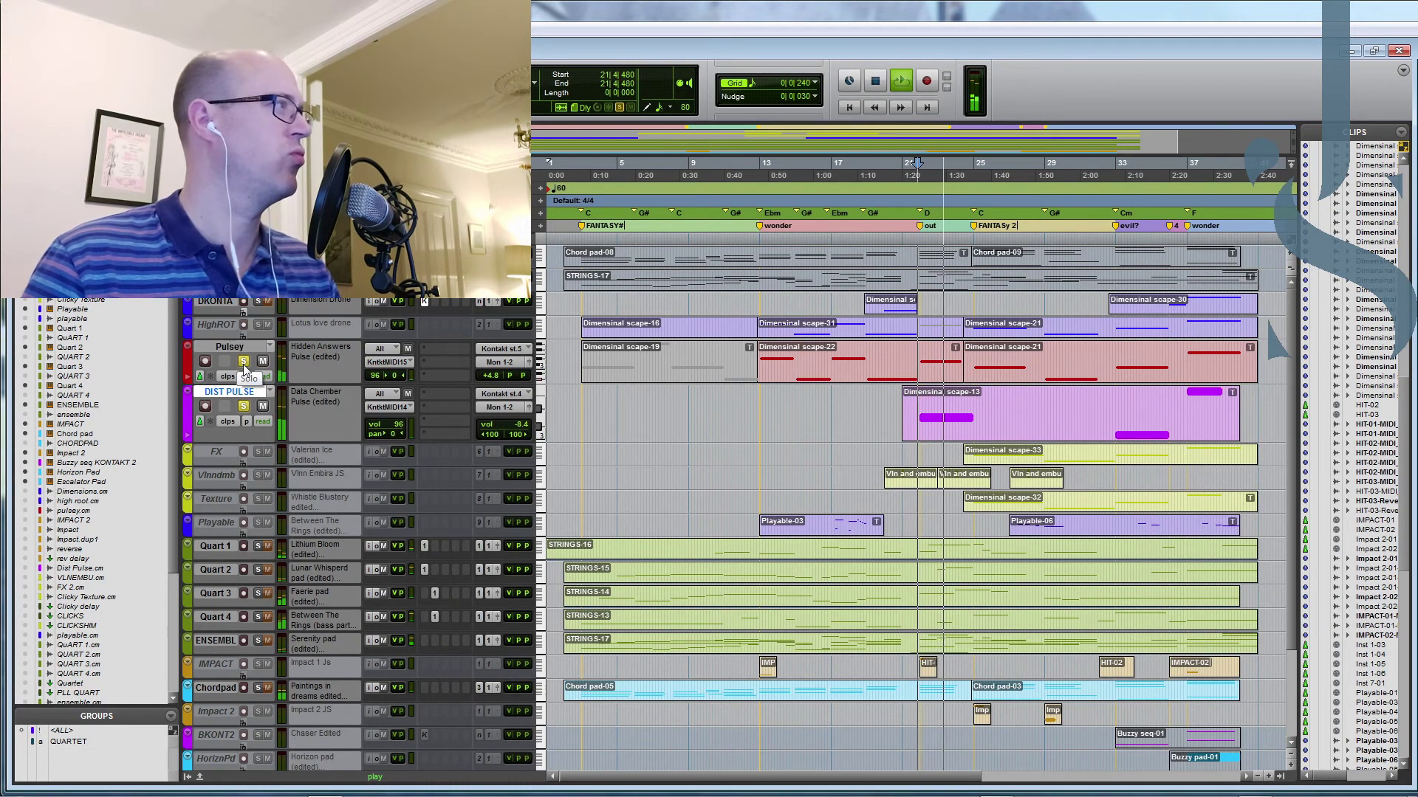
click(242, 365)
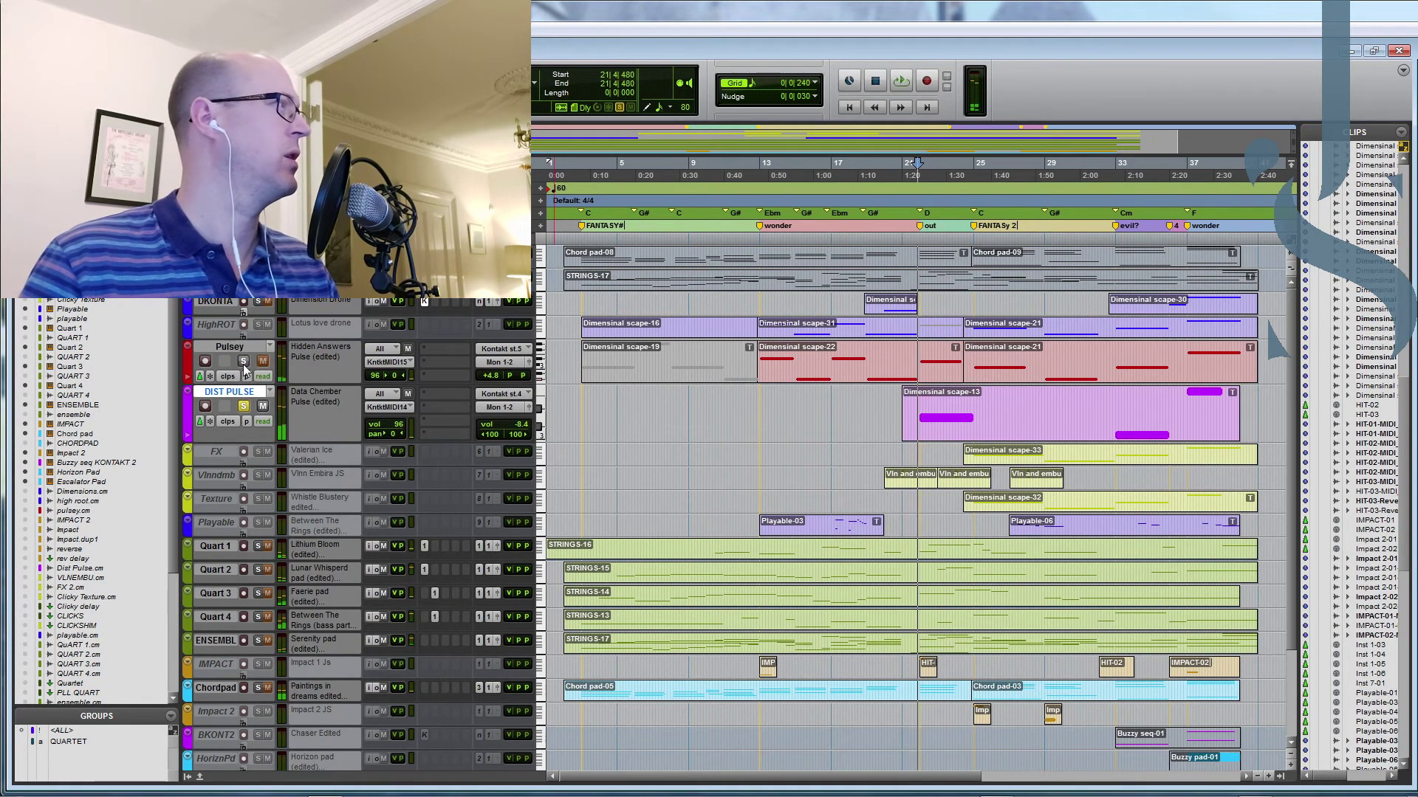
click(772, 397)
scroll(687, 428, down, 1)
scroll(650, 443, up, 1)
click(599, 455)
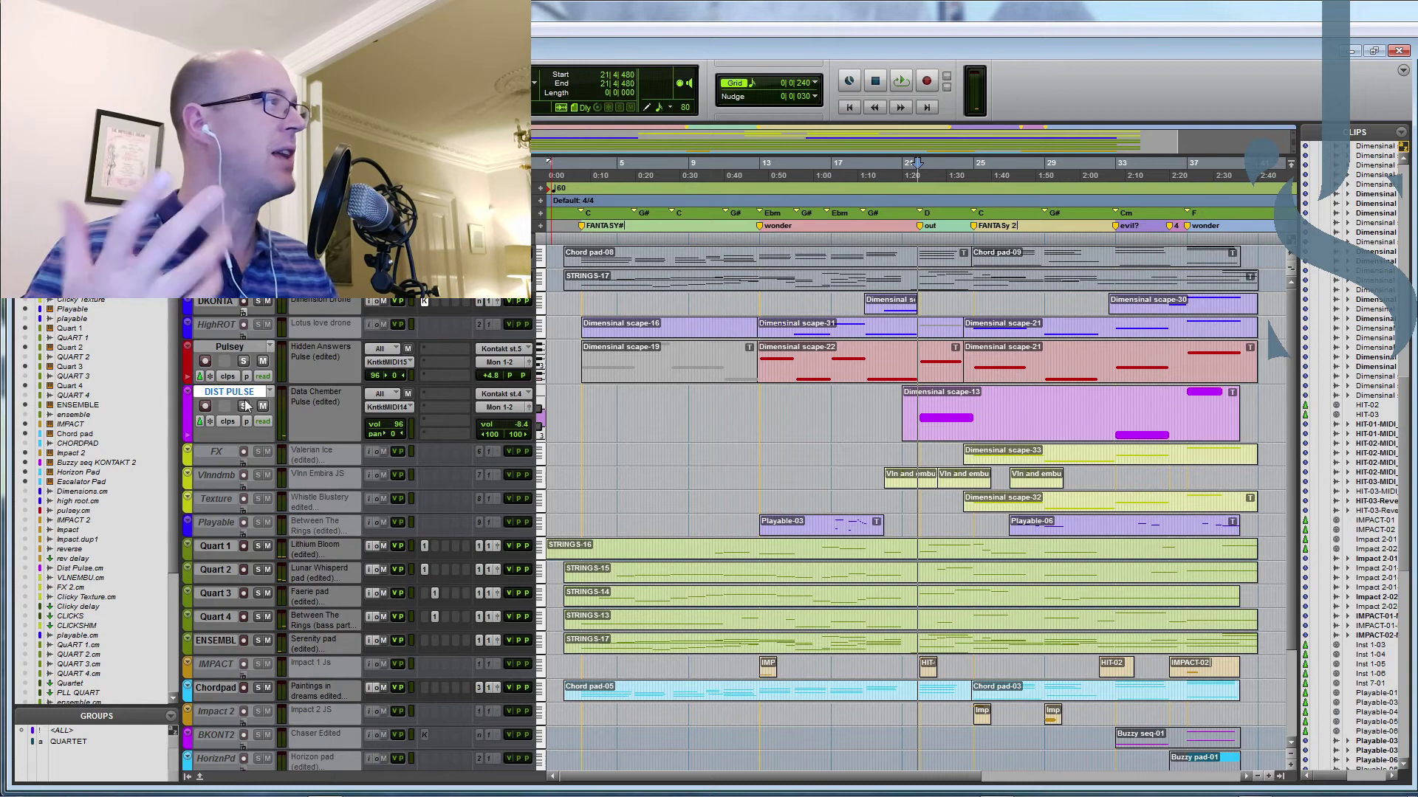
Step: Make the Vln and embu track active and enlarge it
click(220, 452)
shift+click(228, 497)
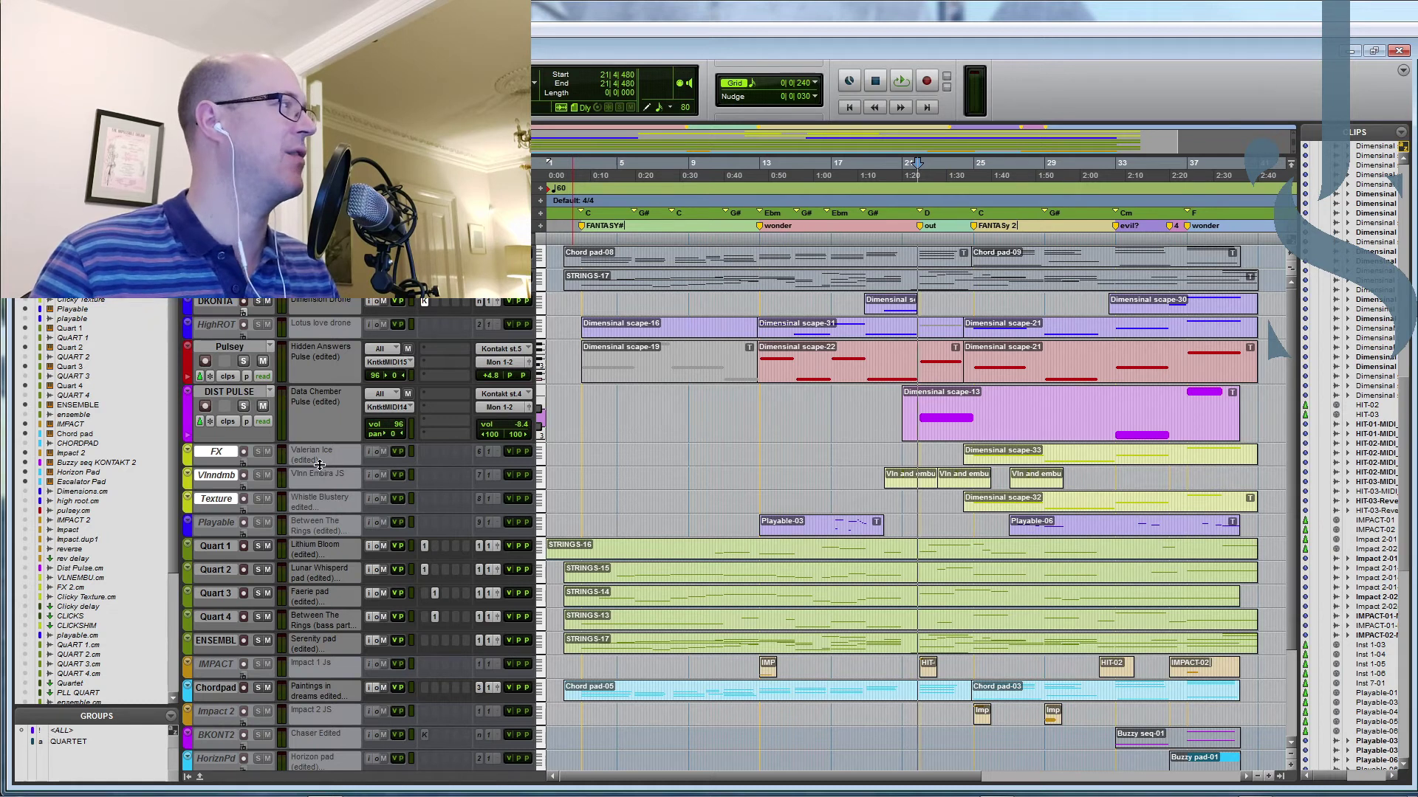
click(223, 476)
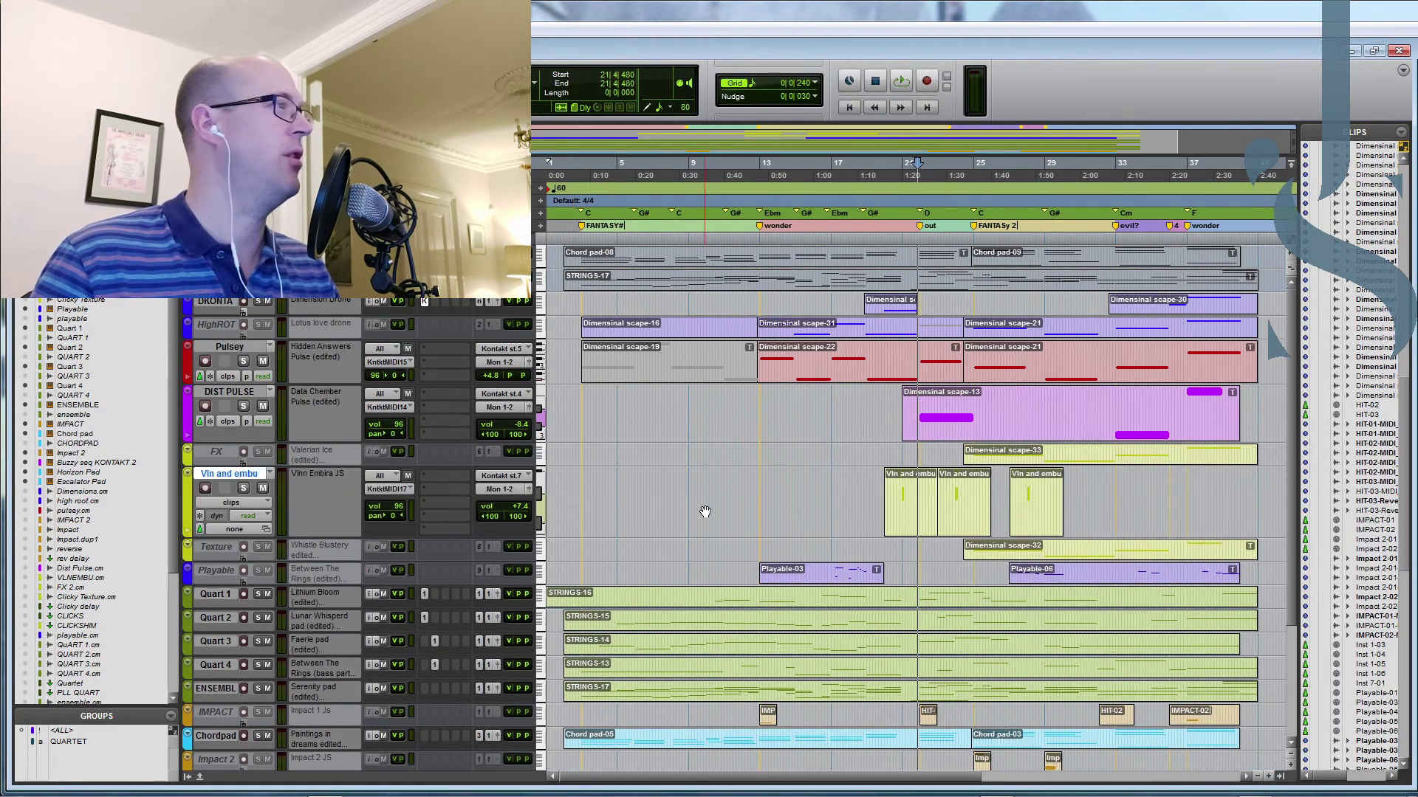
Step: Solo the Vln and embu track, play a short range of its first clip from 20|3|720, and clear the solo
drag(894, 243, 914, 247)
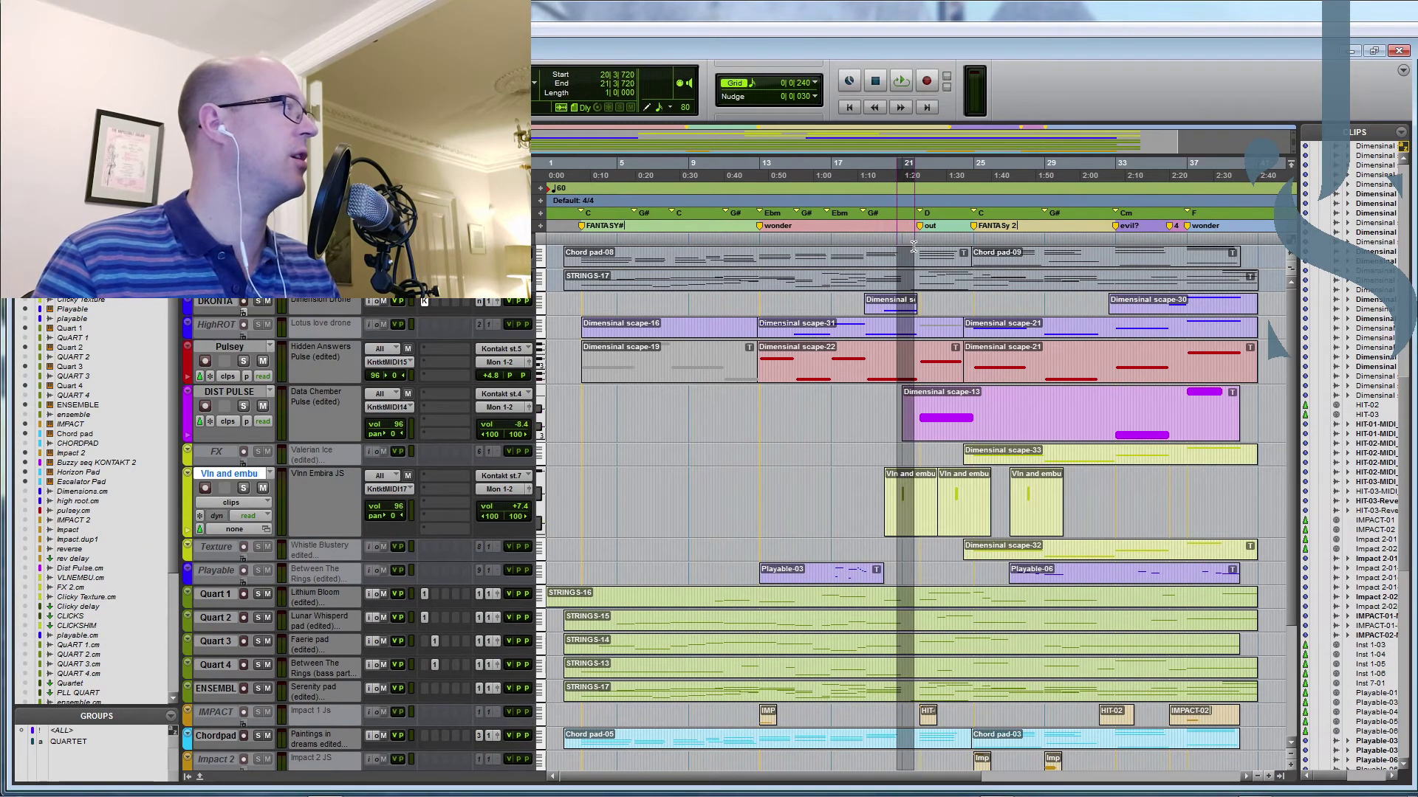
alt+click(543, 491)
key(space)
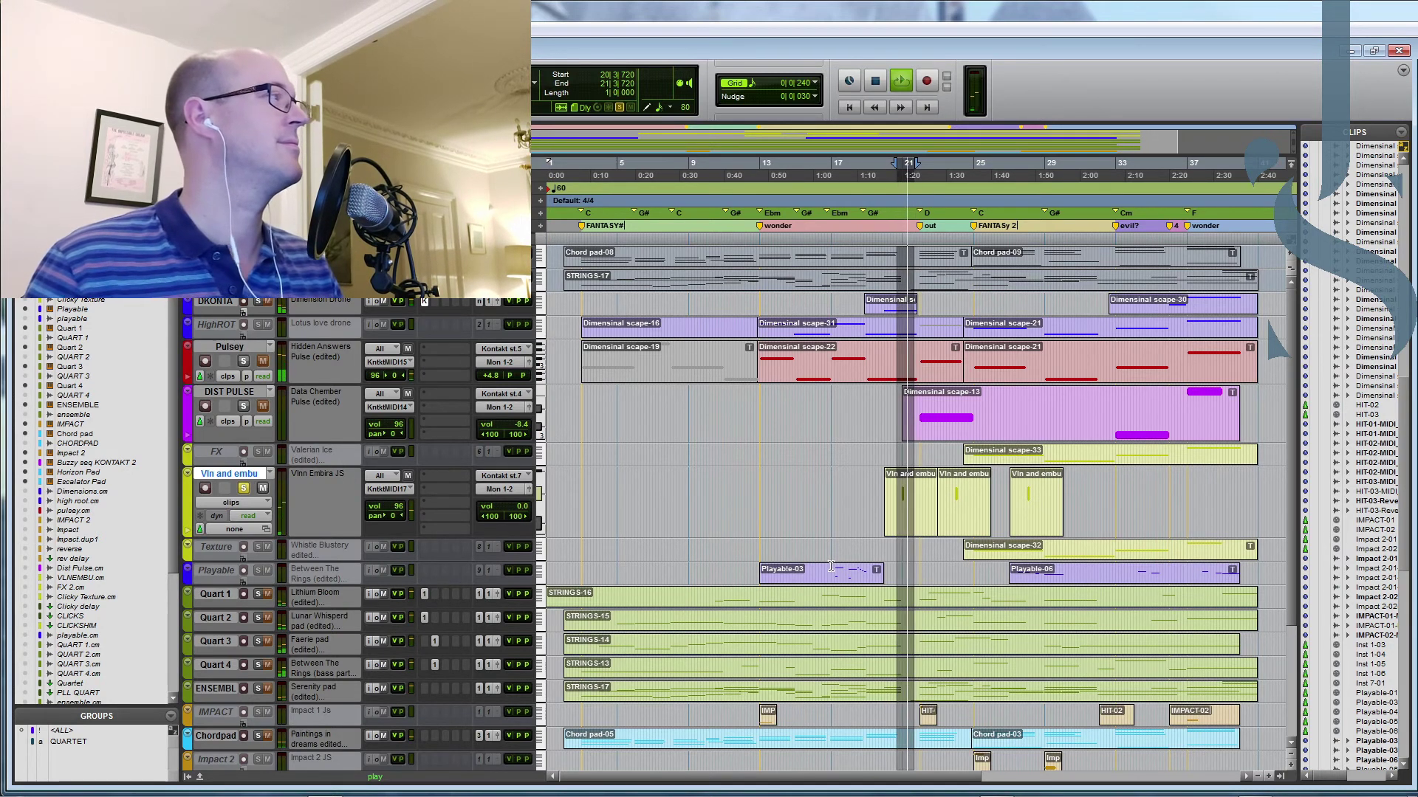
key(space)
click(243, 488)
Step: Make the FX and Texture tracks active, solo them and play the range from 25|1|720 to 27|3|240
drag(977, 247, 1019, 243)
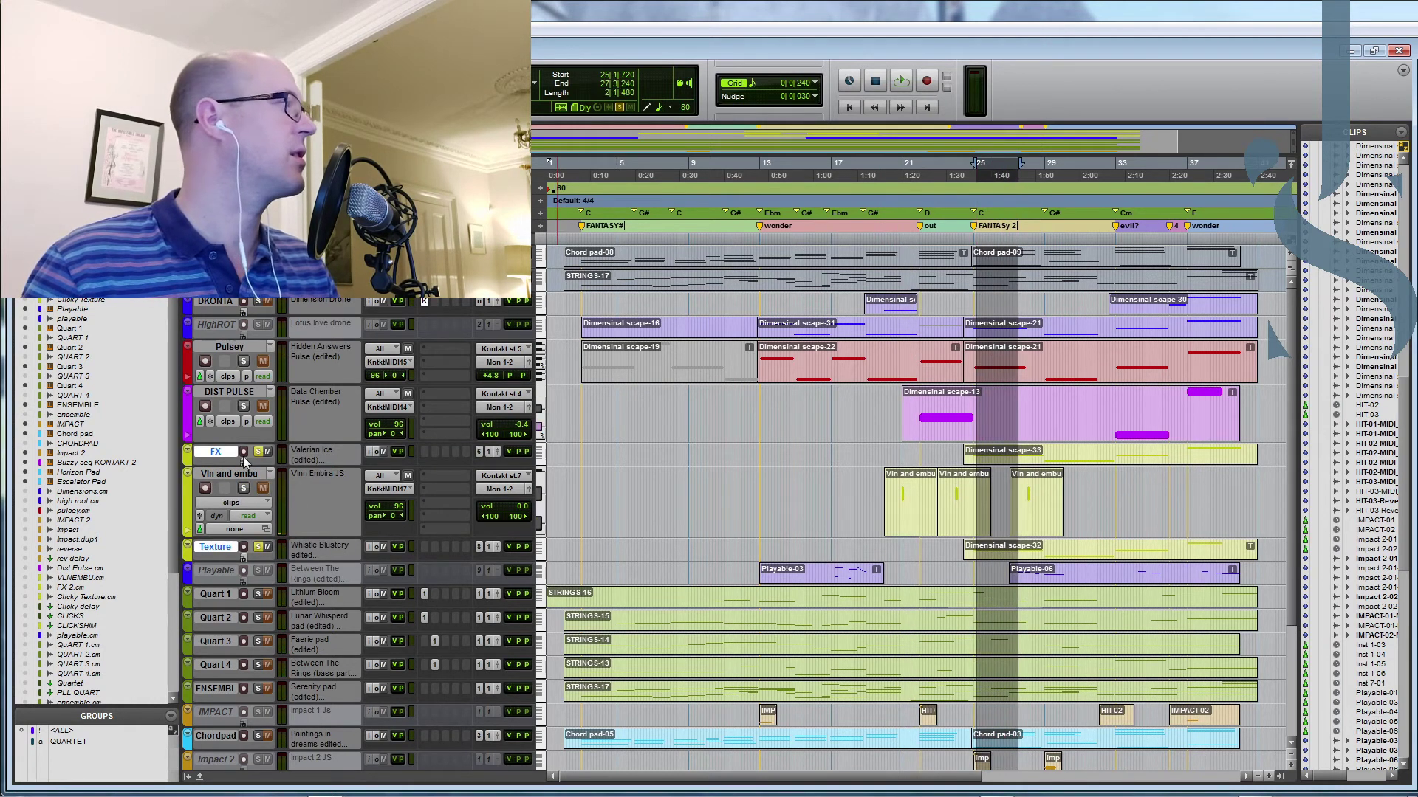
key(space)
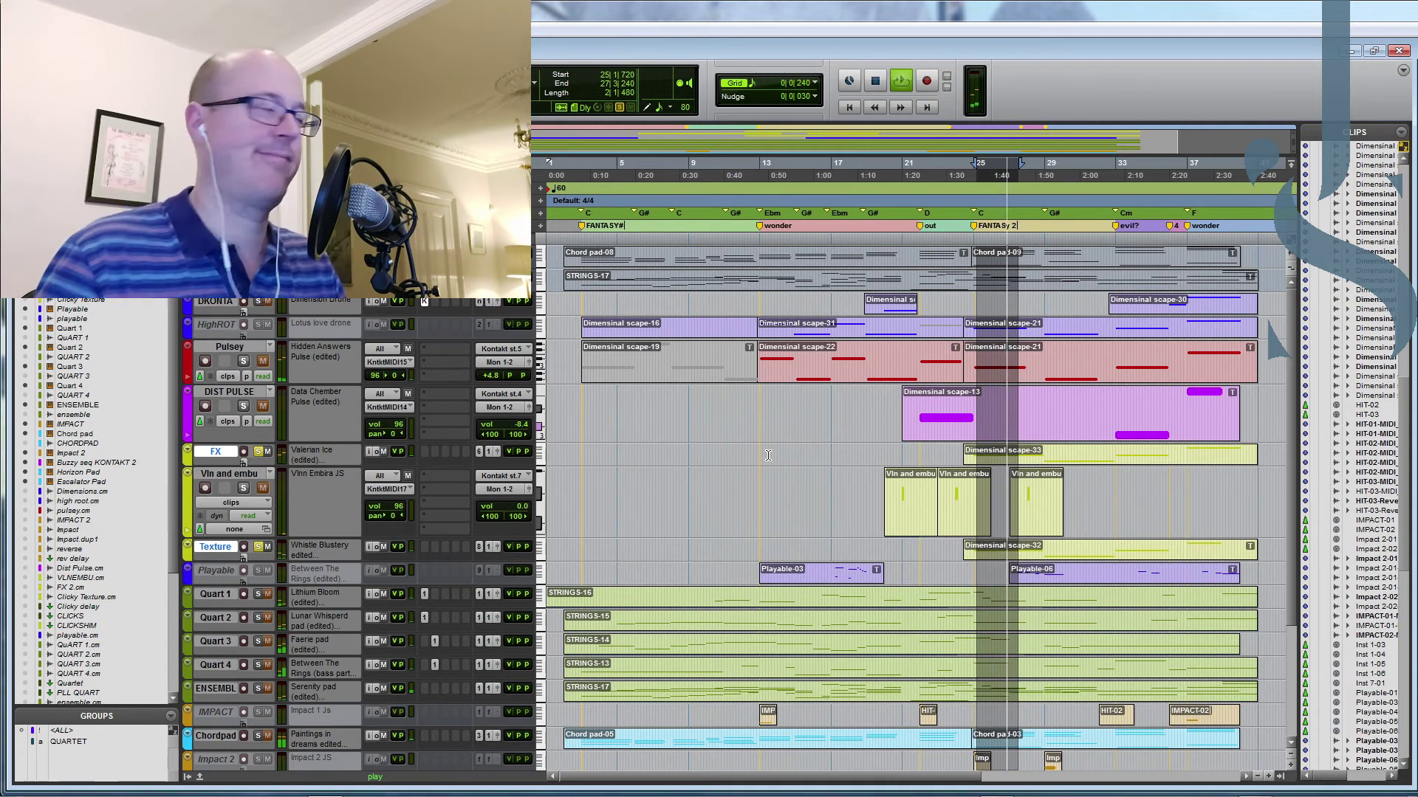
key(space)
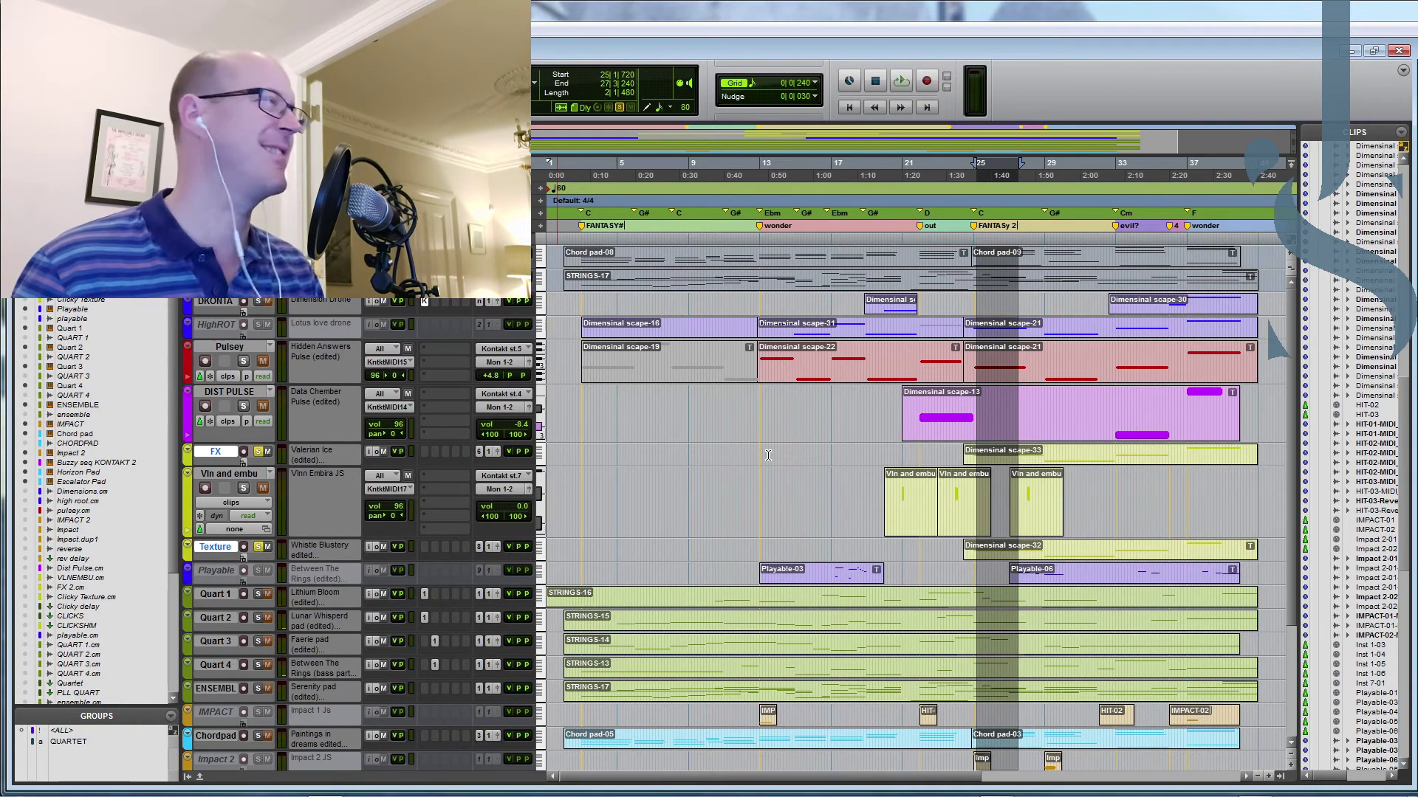
Step: Clear the FX and Texture solos, and make the High ROOT track active and enlarge it
click(259, 453)
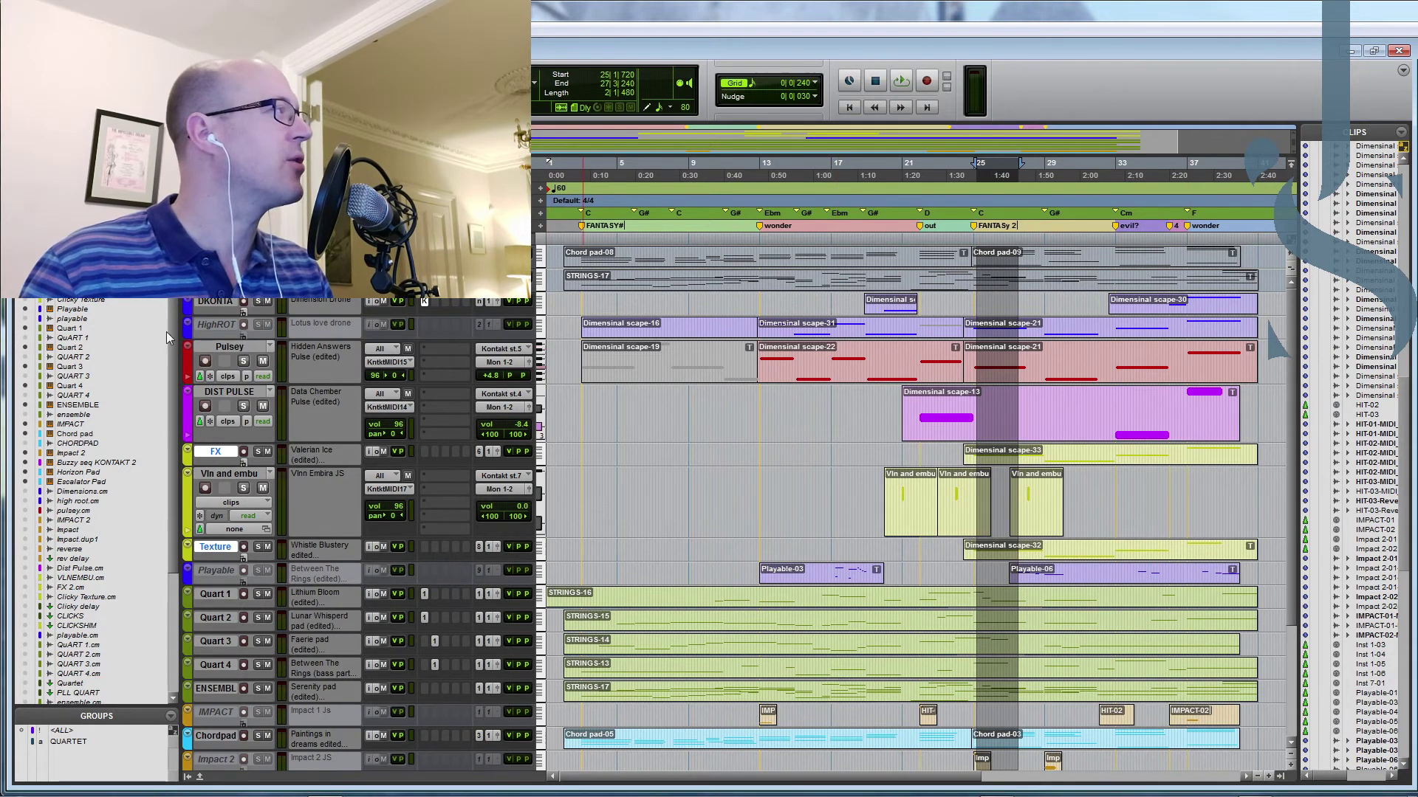
click(850, 333)
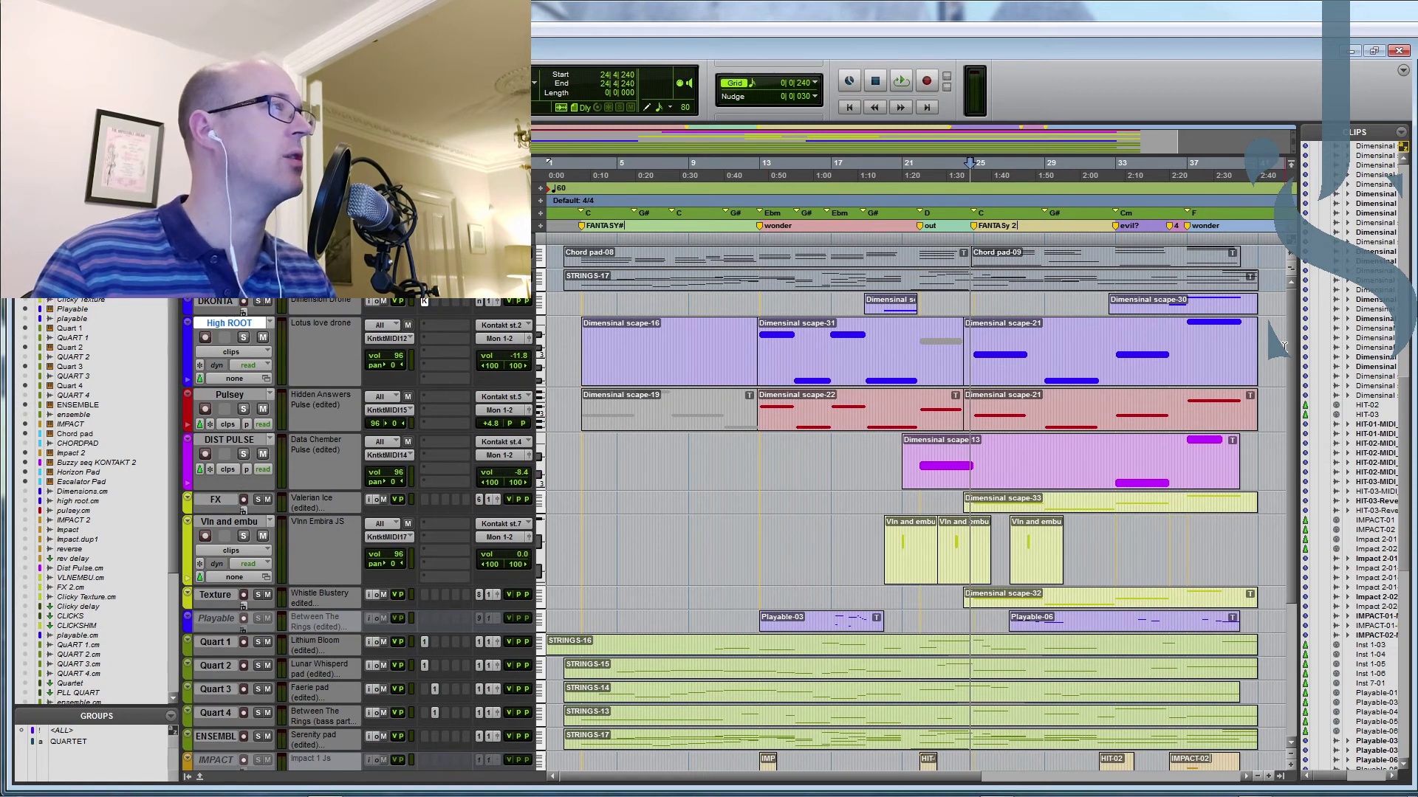
Step: Make the Playable track active and enlarge it
drag(1293, 359, 1291, 477)
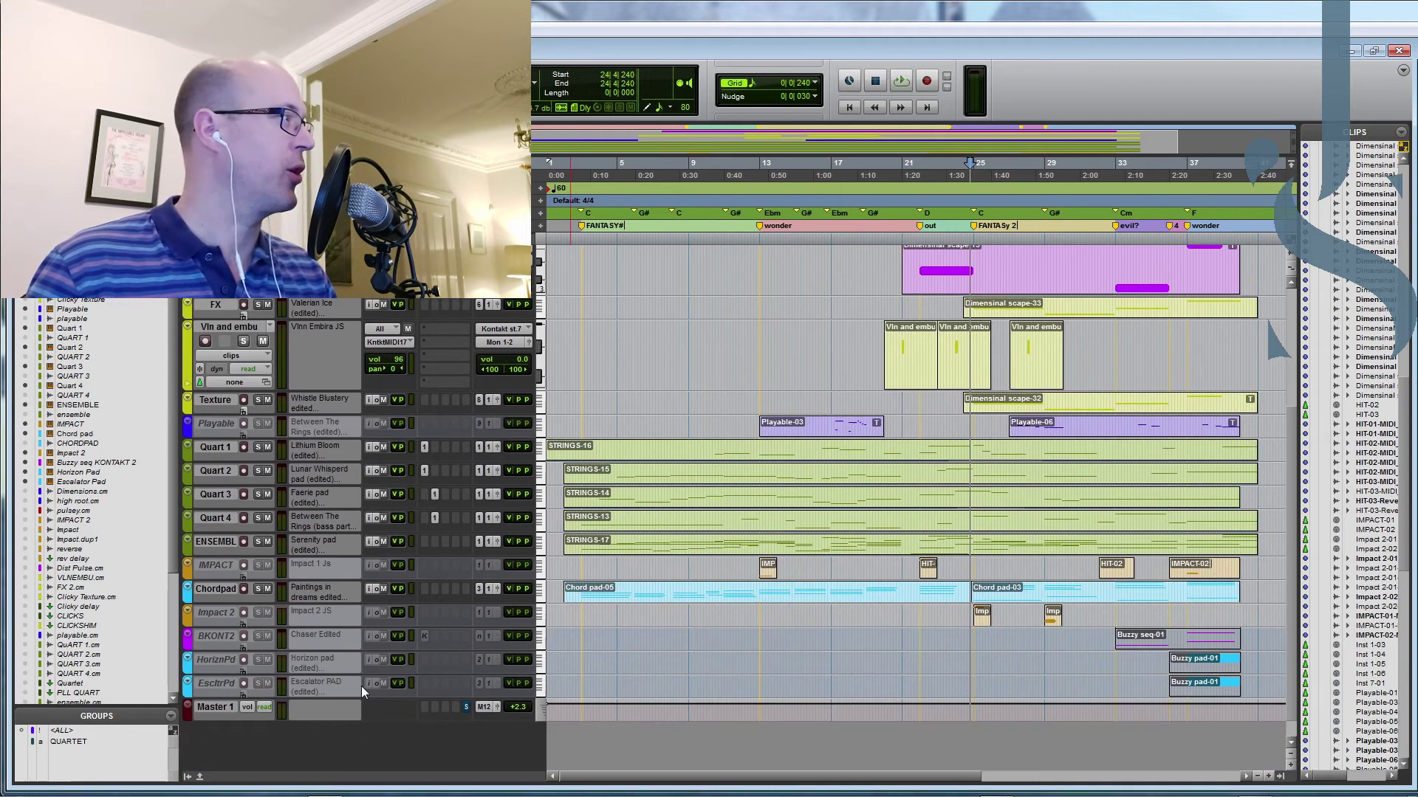
scroll(868, 626, up, 5)
click(215, 618)
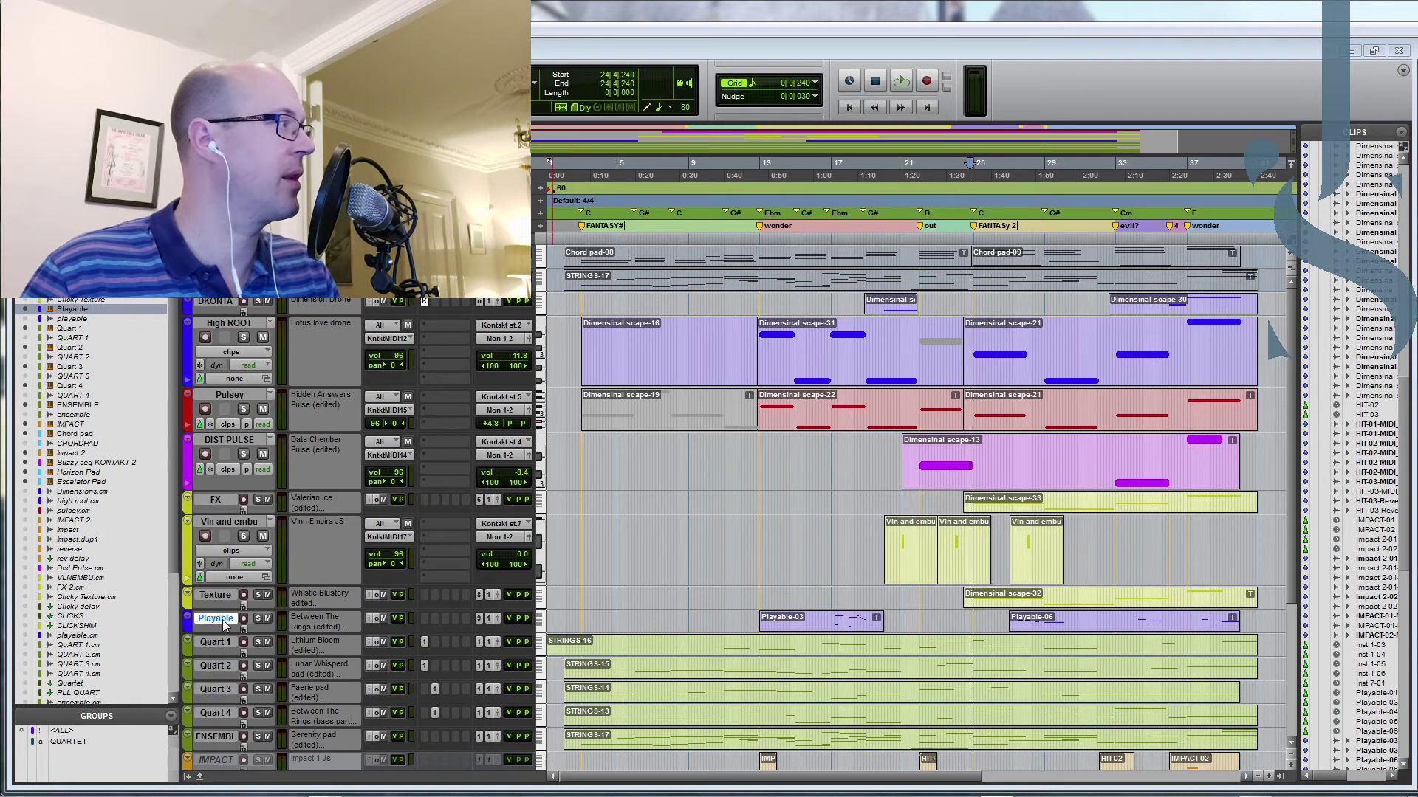
key(super+Down)
key(super+Down)
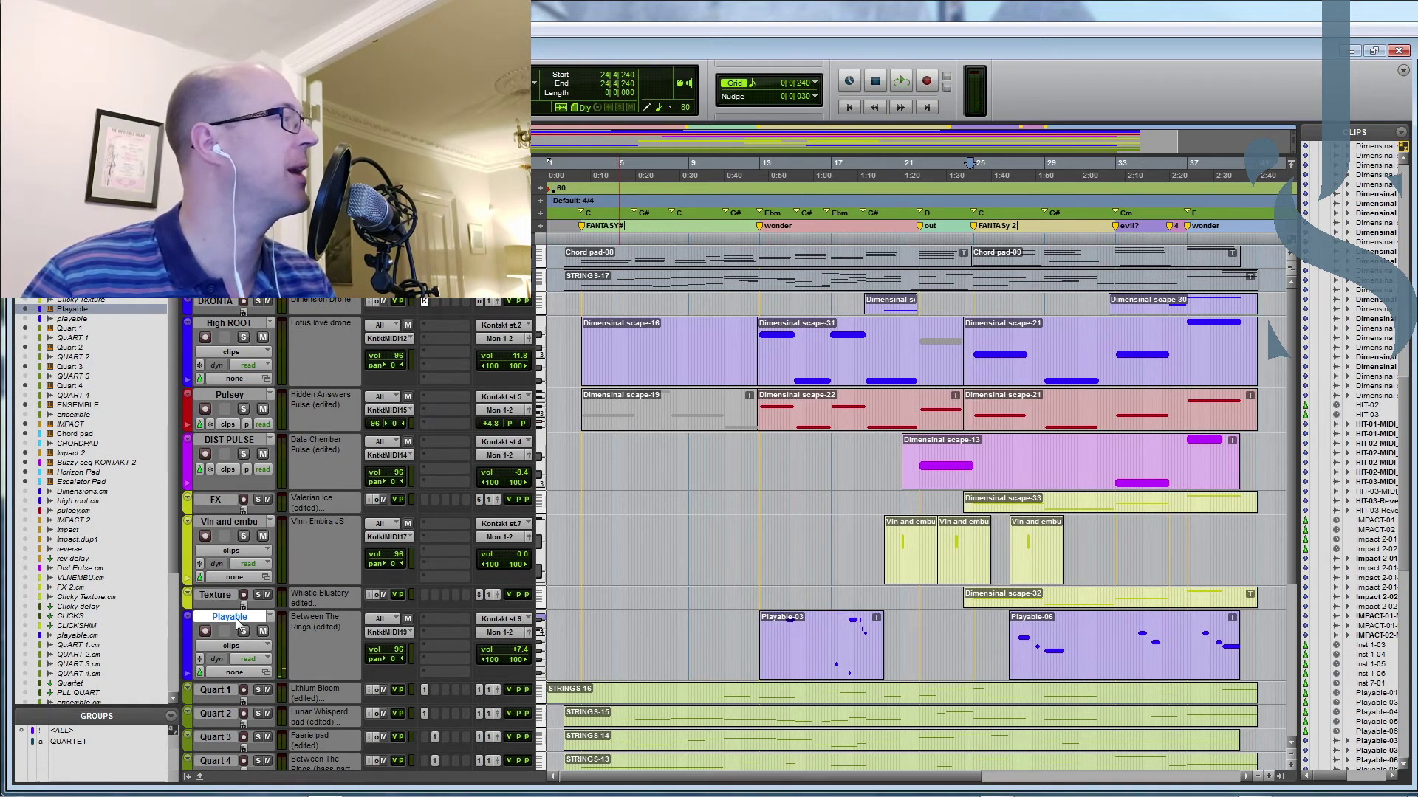
Step: Enlarge the IMPACT track and make it active
scroll(300, 627, down, 1)
scroll(301, 627, down, 6)
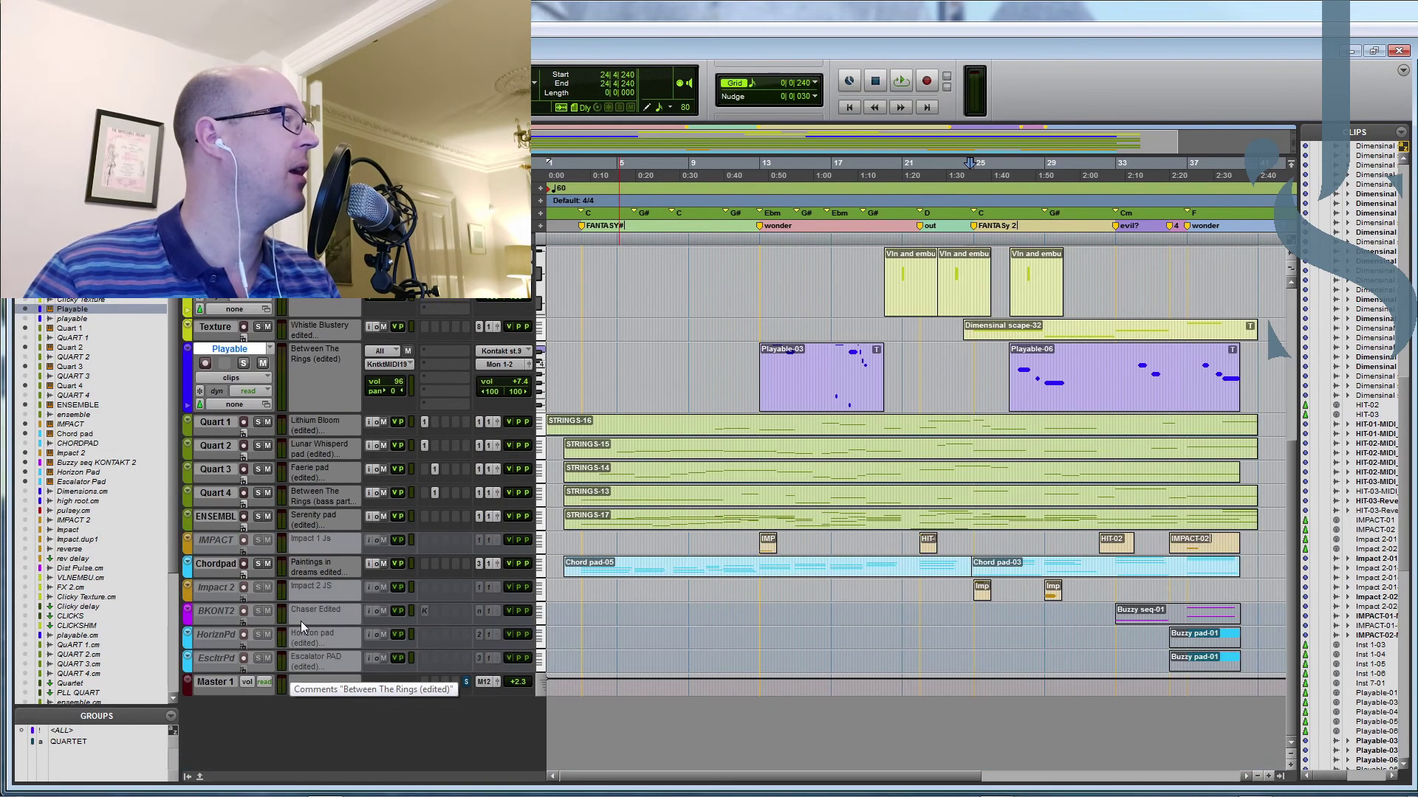
click(212, 547)
right_click(233, 536)
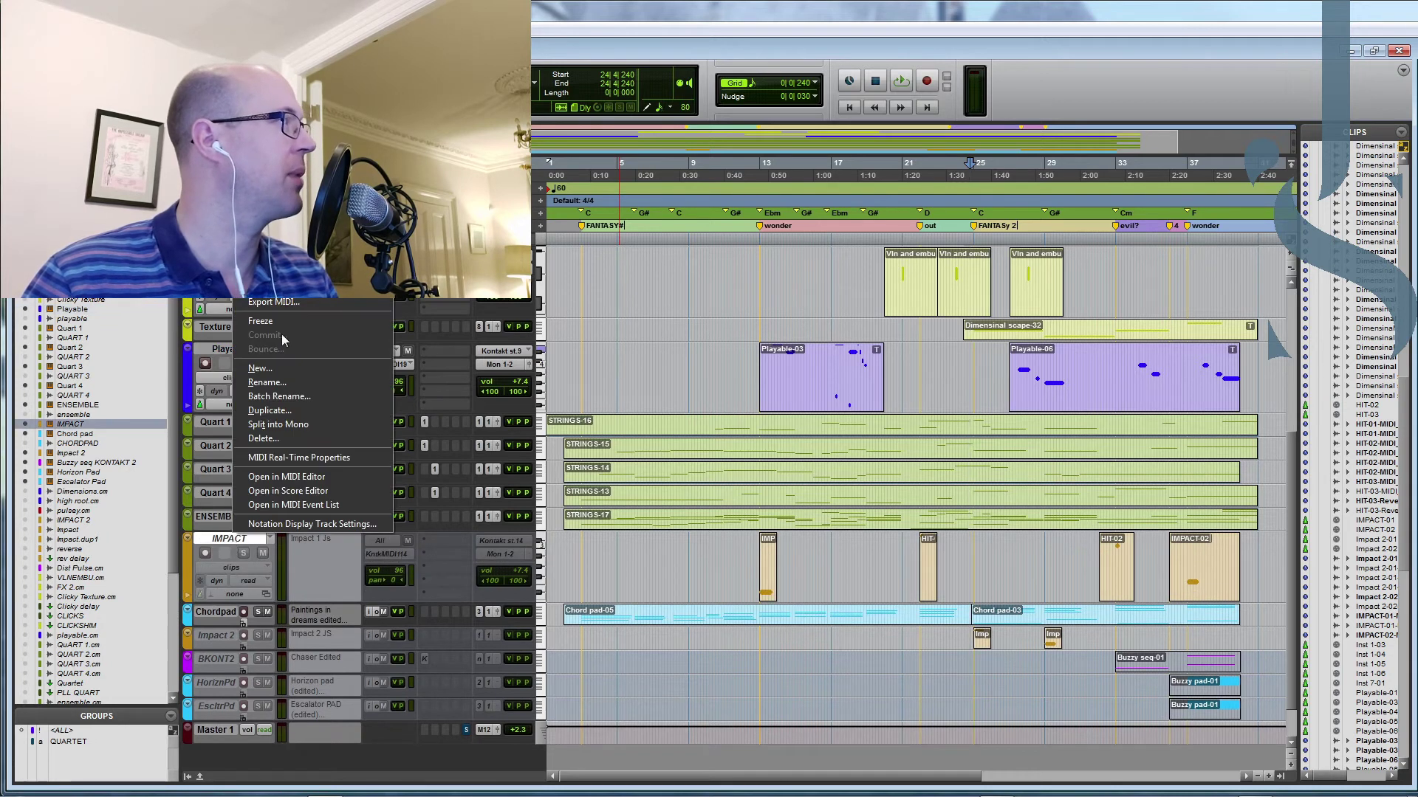
key(Escape)
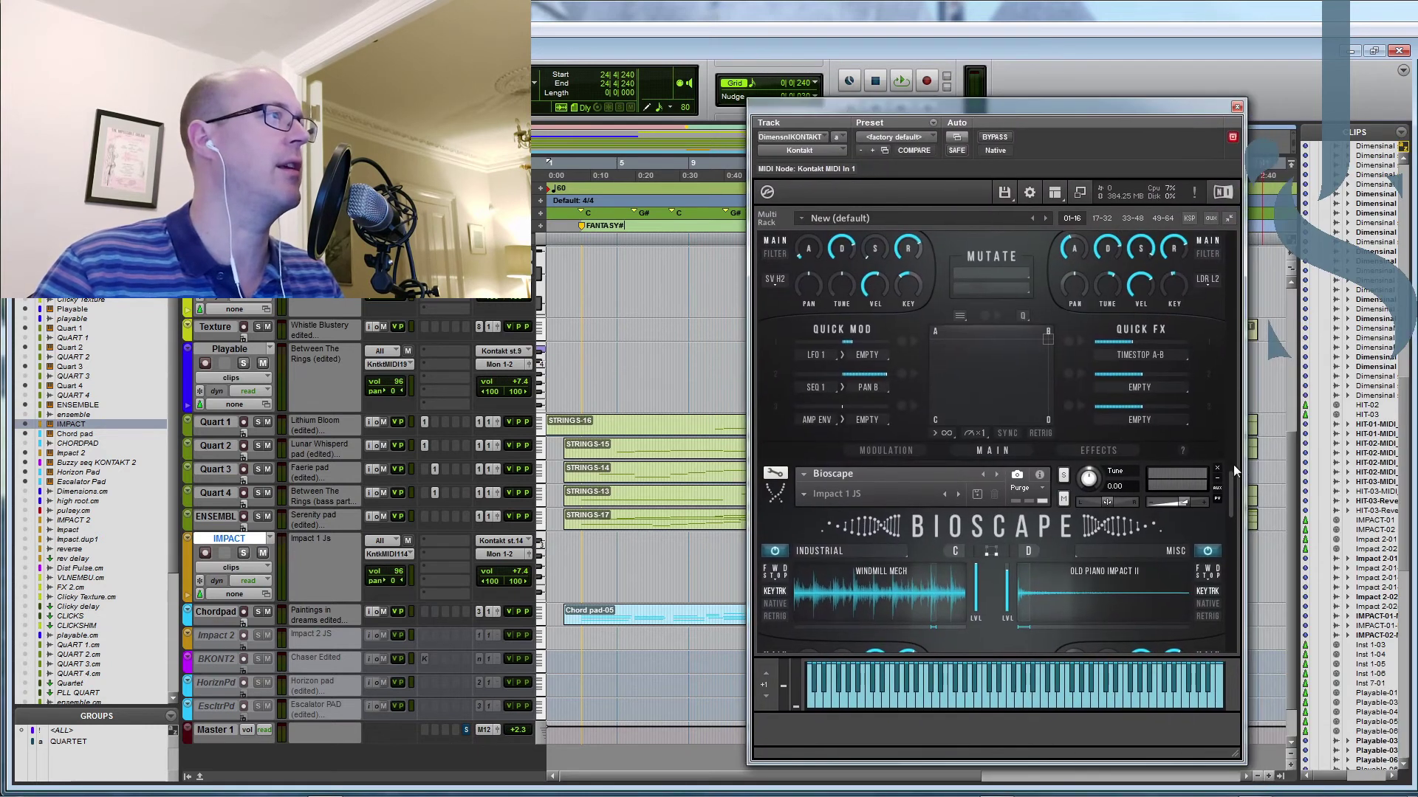
Step: Examine the Impact 1 JS patch's C/D and A/B sources and its effects page, and move the Kontakt window aside
drag(1230, 489, 1235, 517)
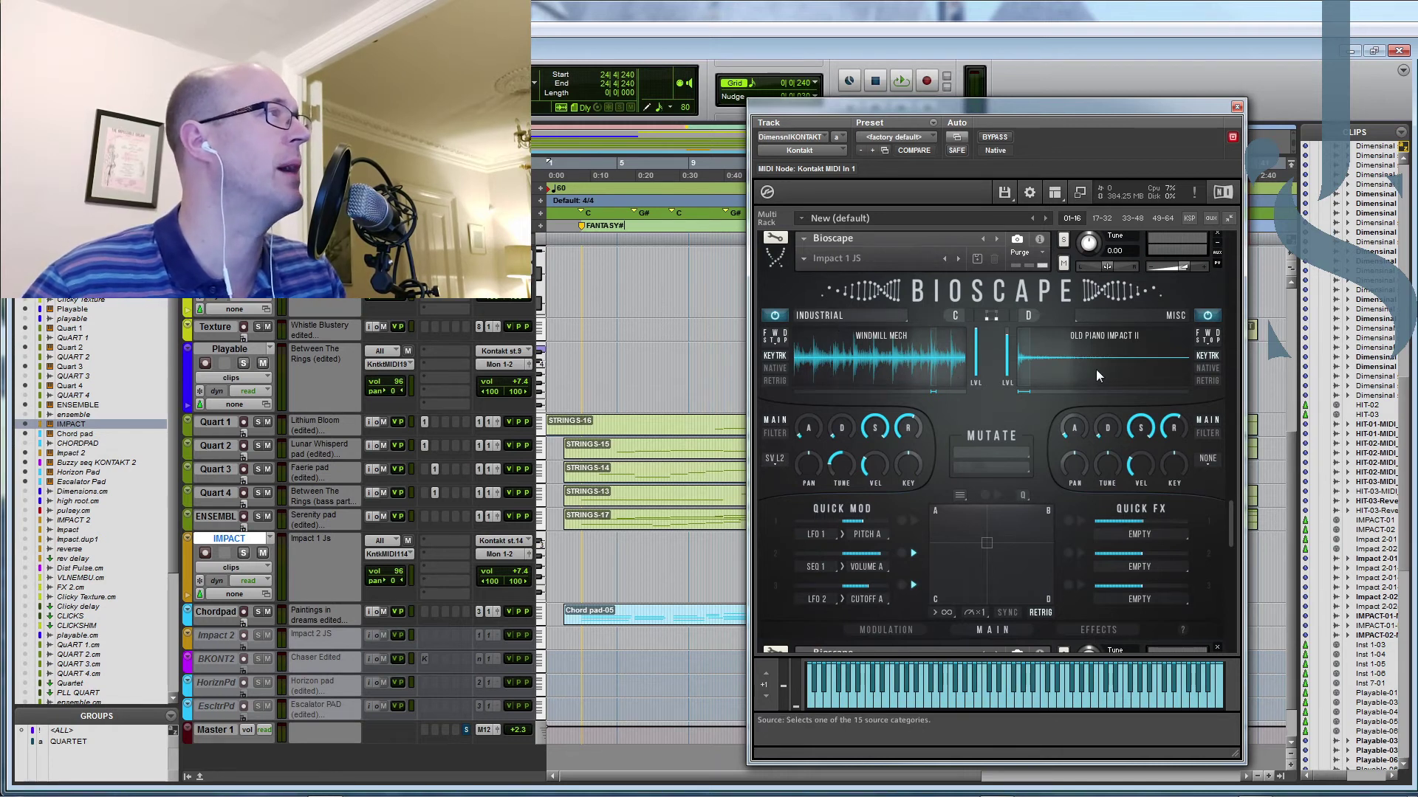
click(990, 314)
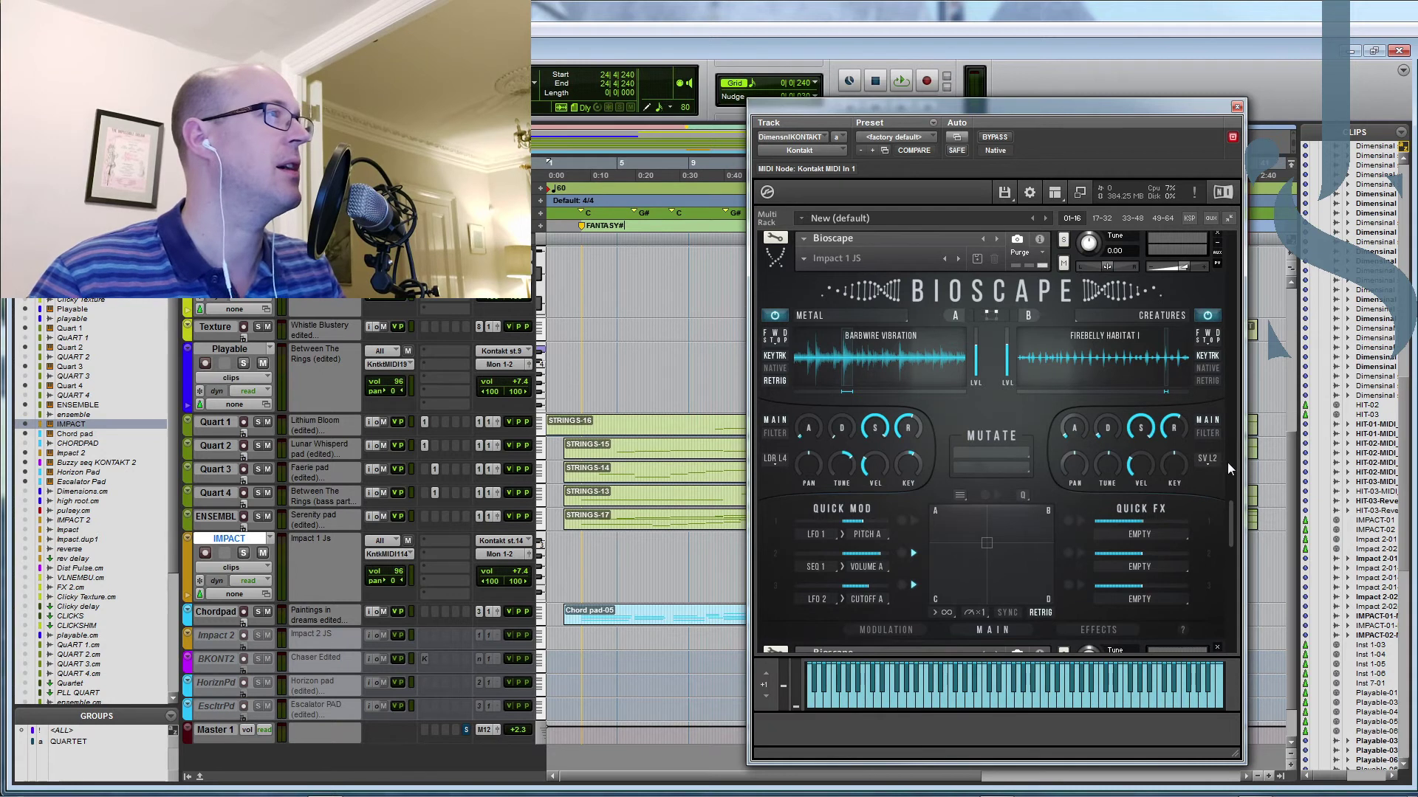
scroll(1230, 521, down, 1)
click(1101, 613)
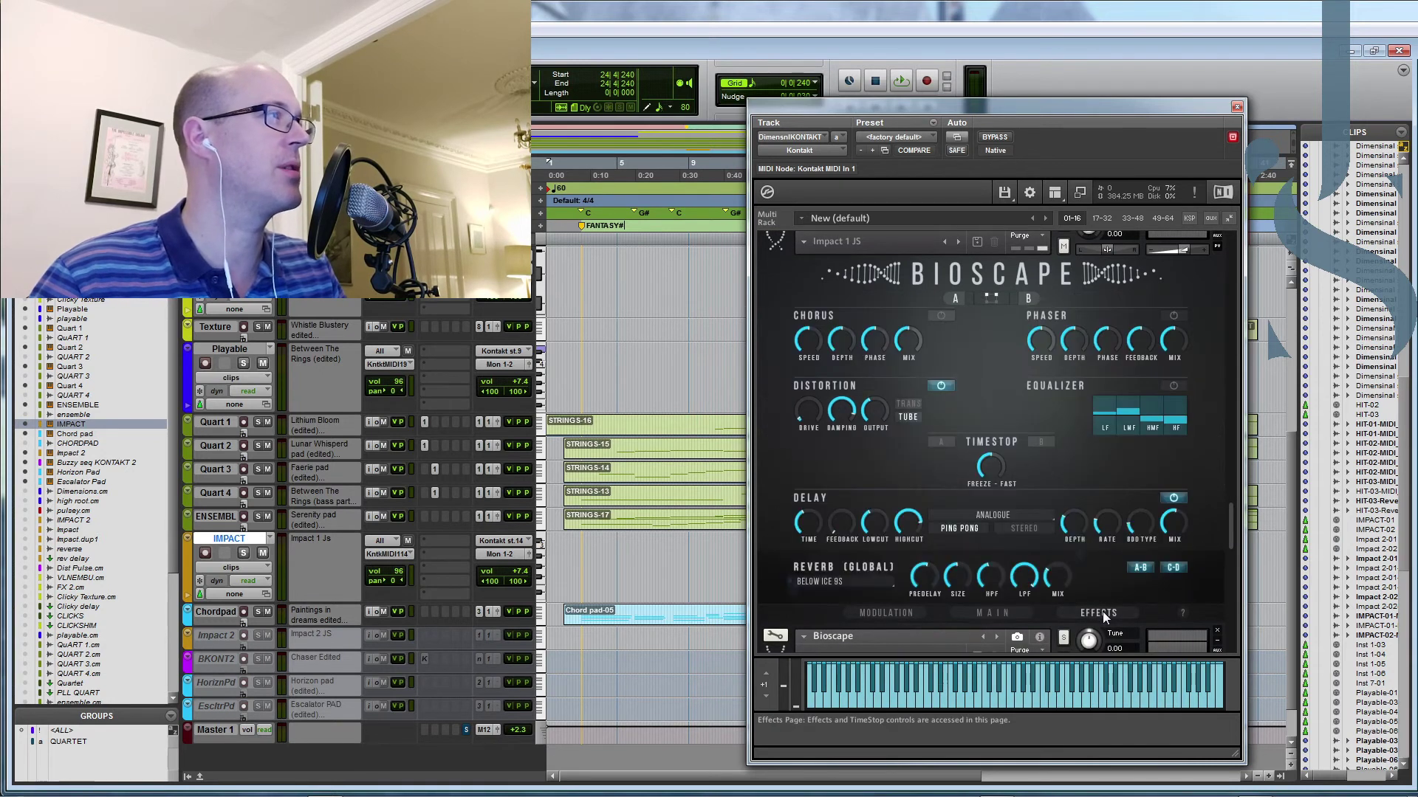
click(997, 614)
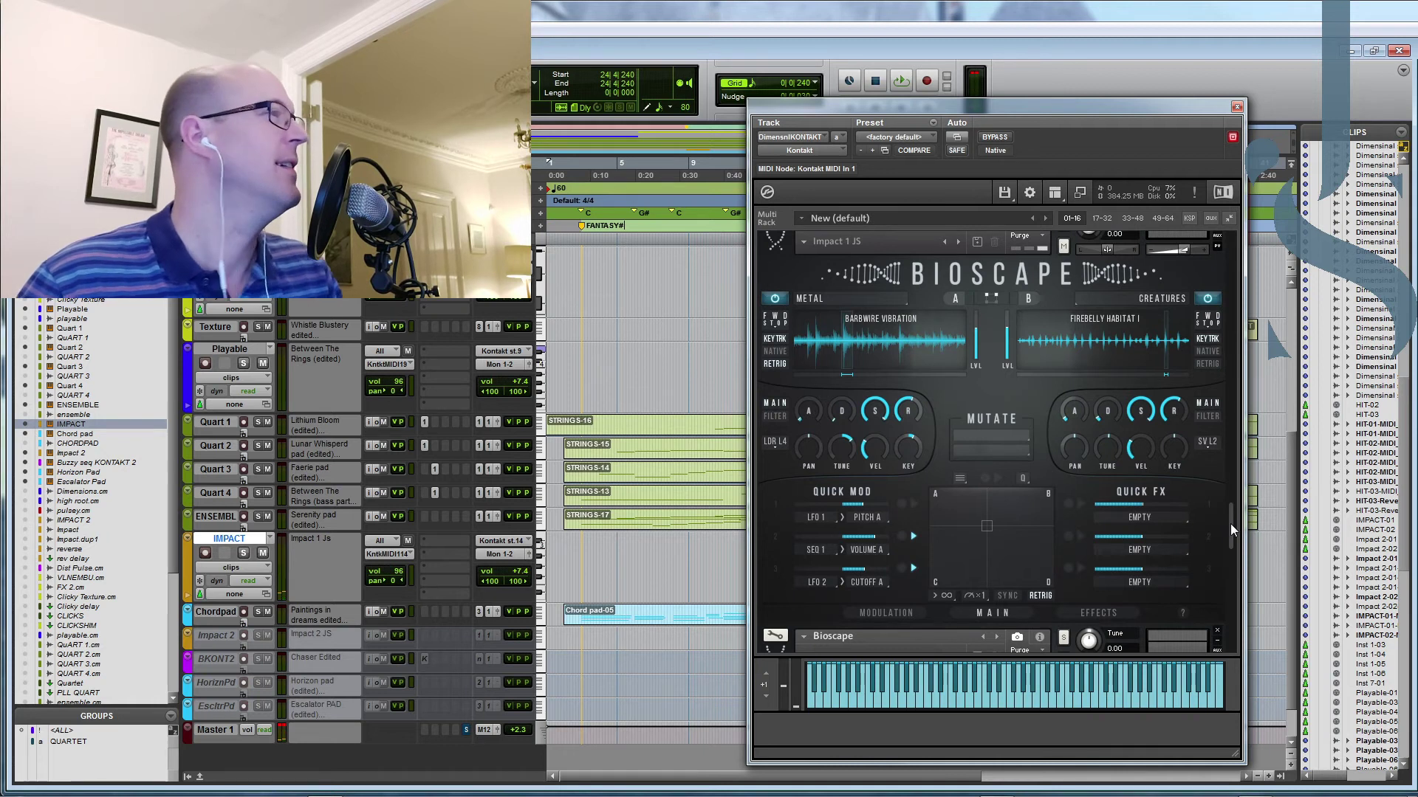
scroll(1230, 524, up, 2)
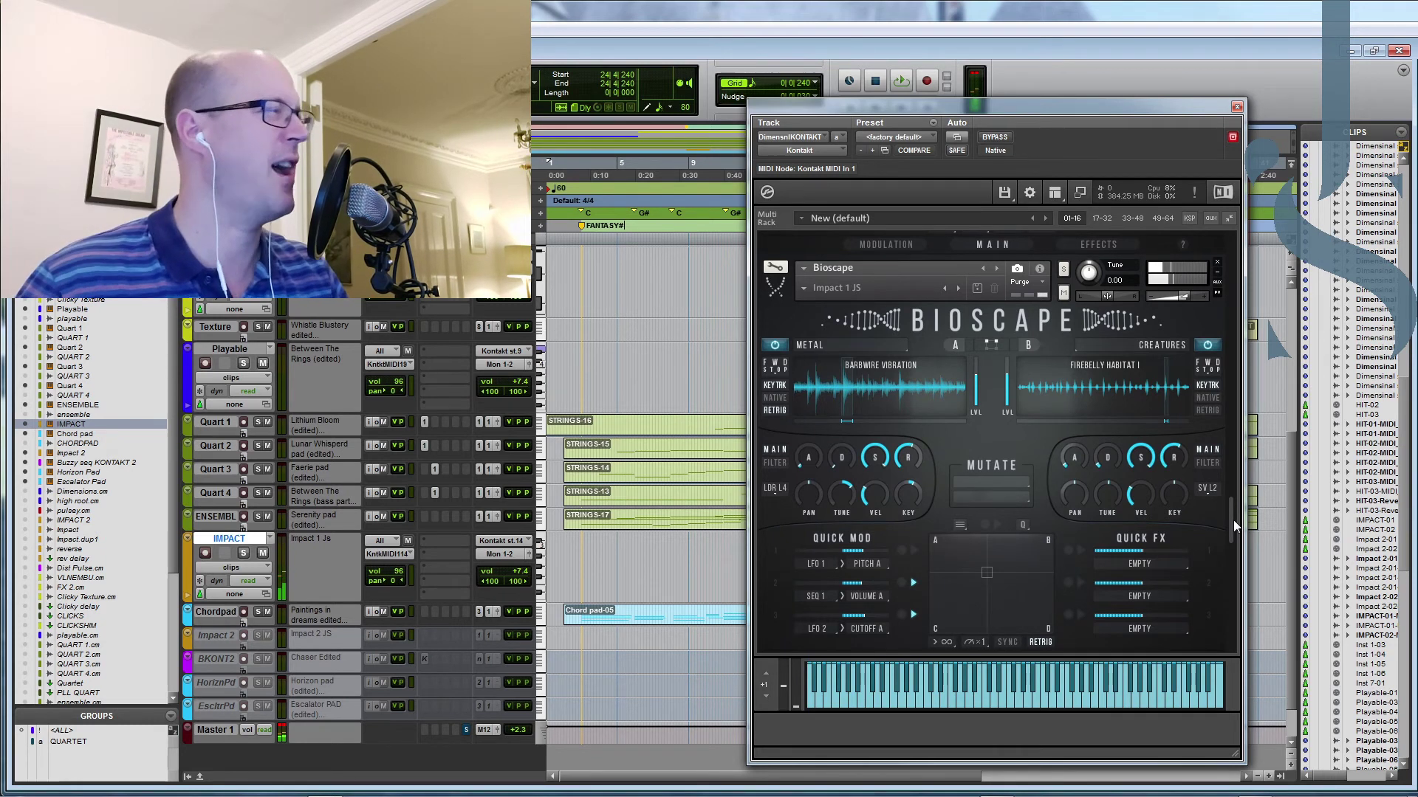
click(976, 289)
click(737, 418)
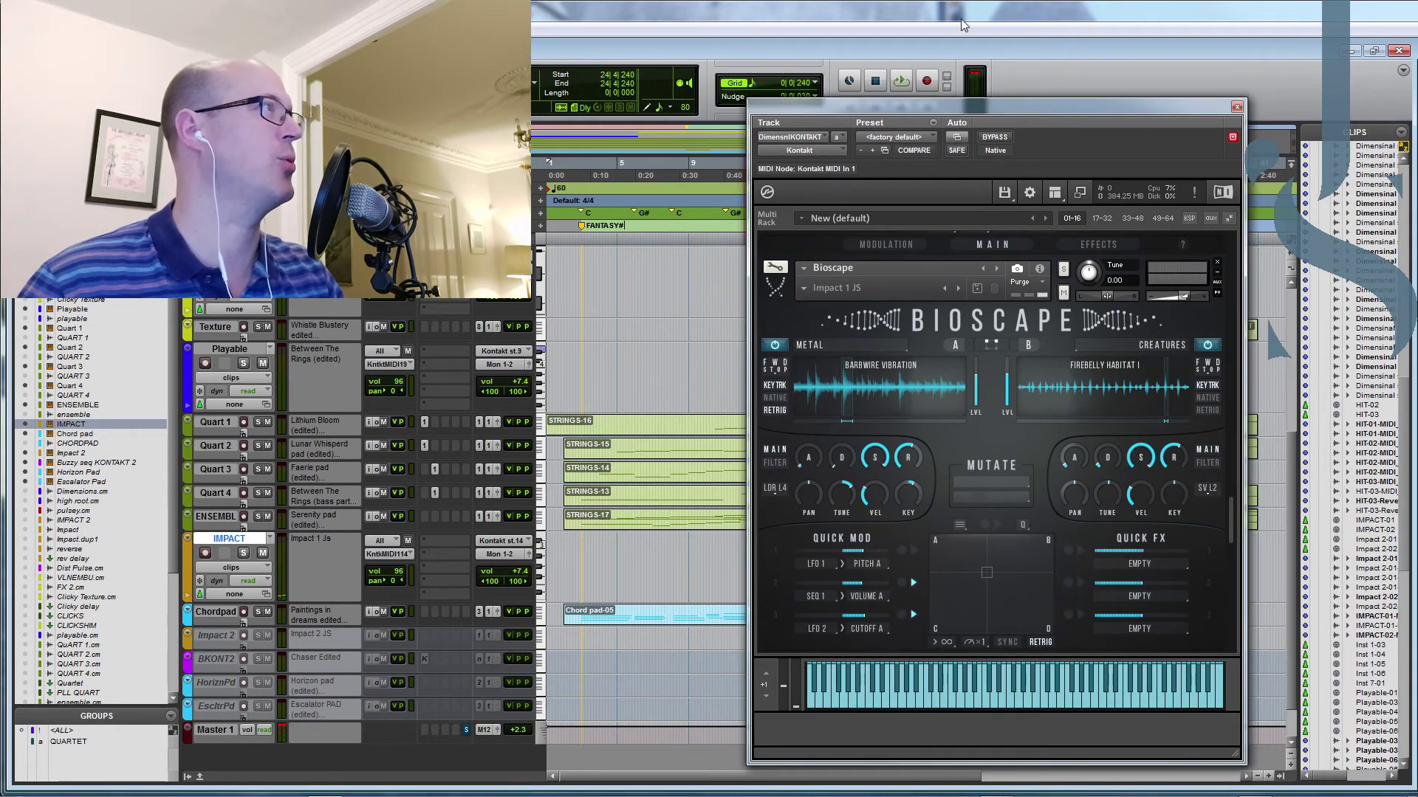
drag(952, 113, 1416, 112)
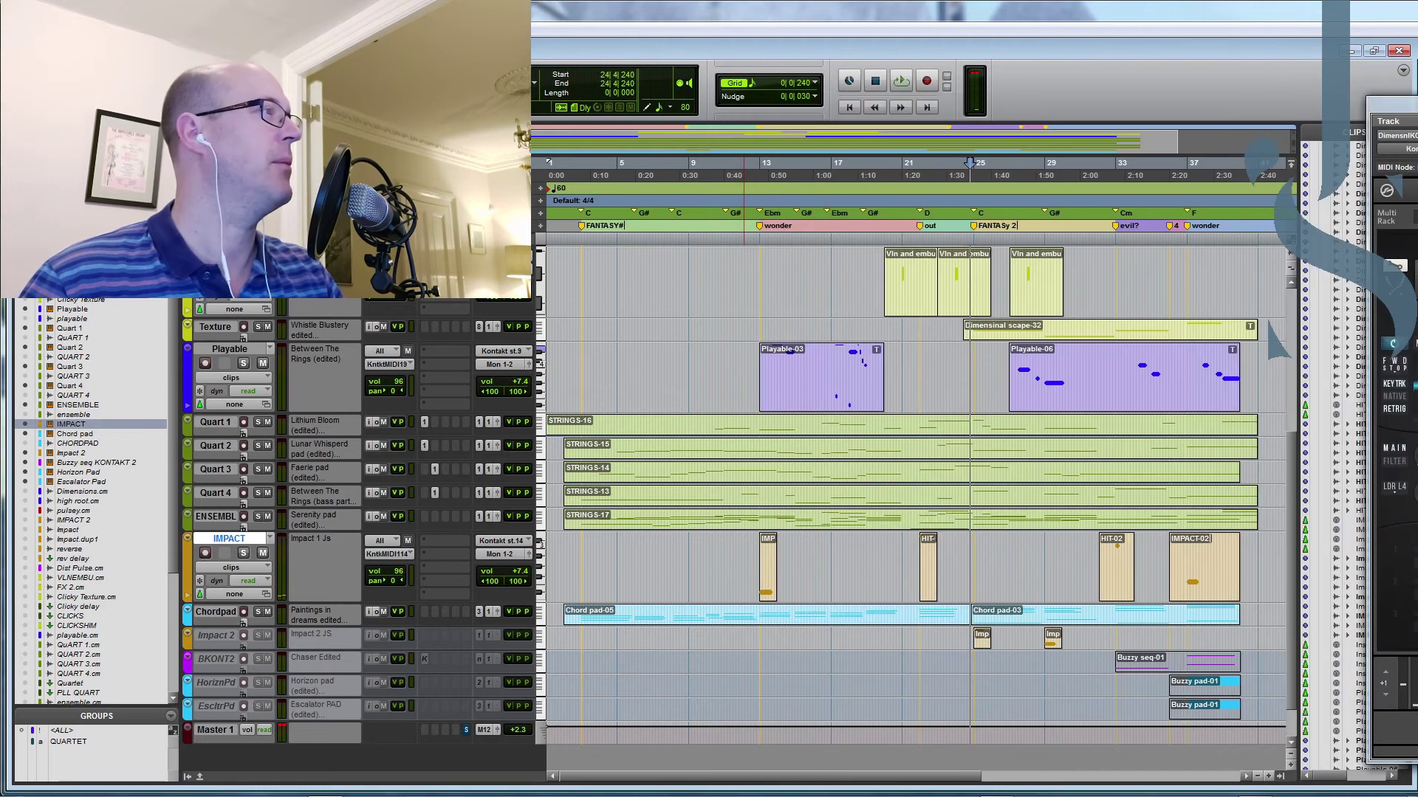
Step: Make the Impact 2 track active and enlarge it, and view the C and D sources of its Impact 2 JS patch
ctrl+super+click(234, 635)
scroll(1092, 568, up, 2)
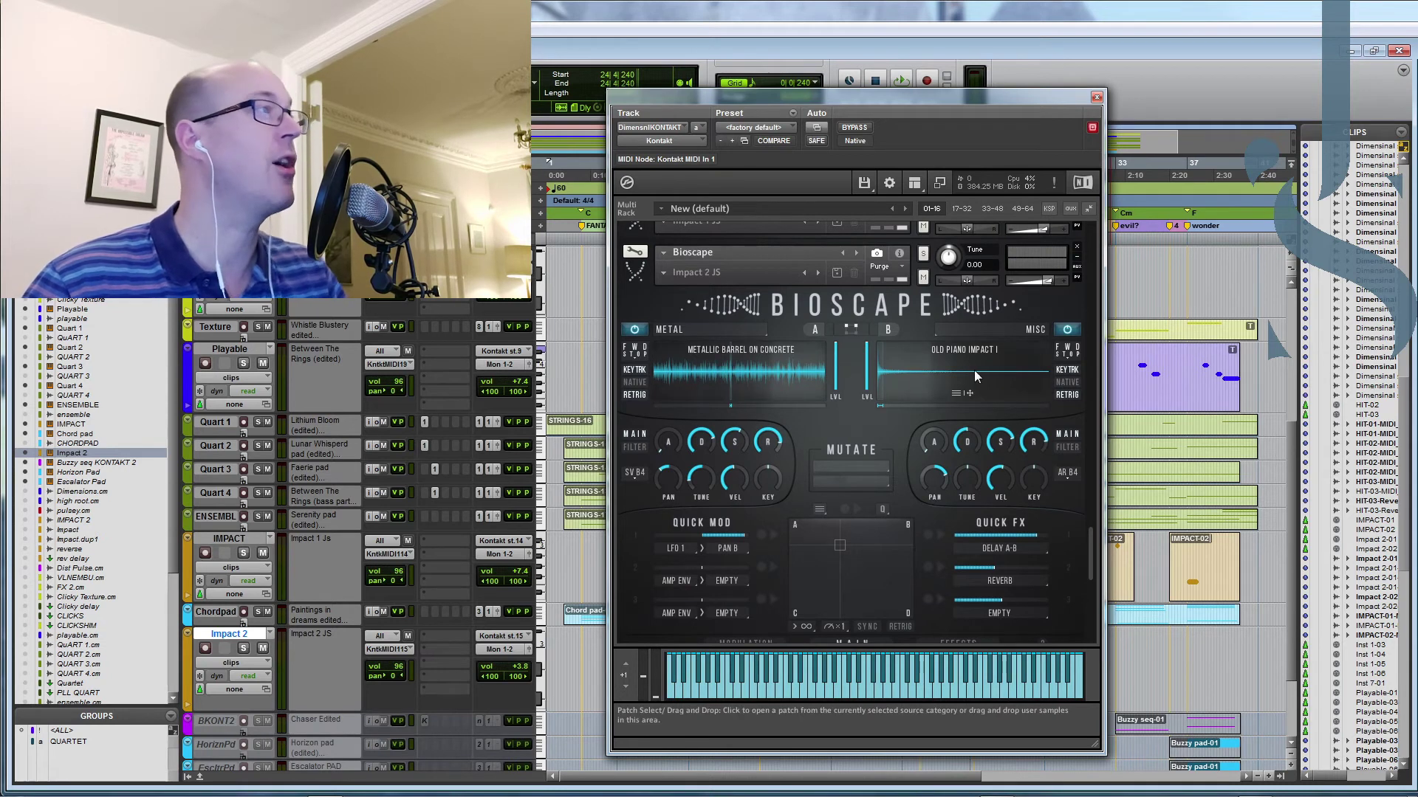
click(851, 330)
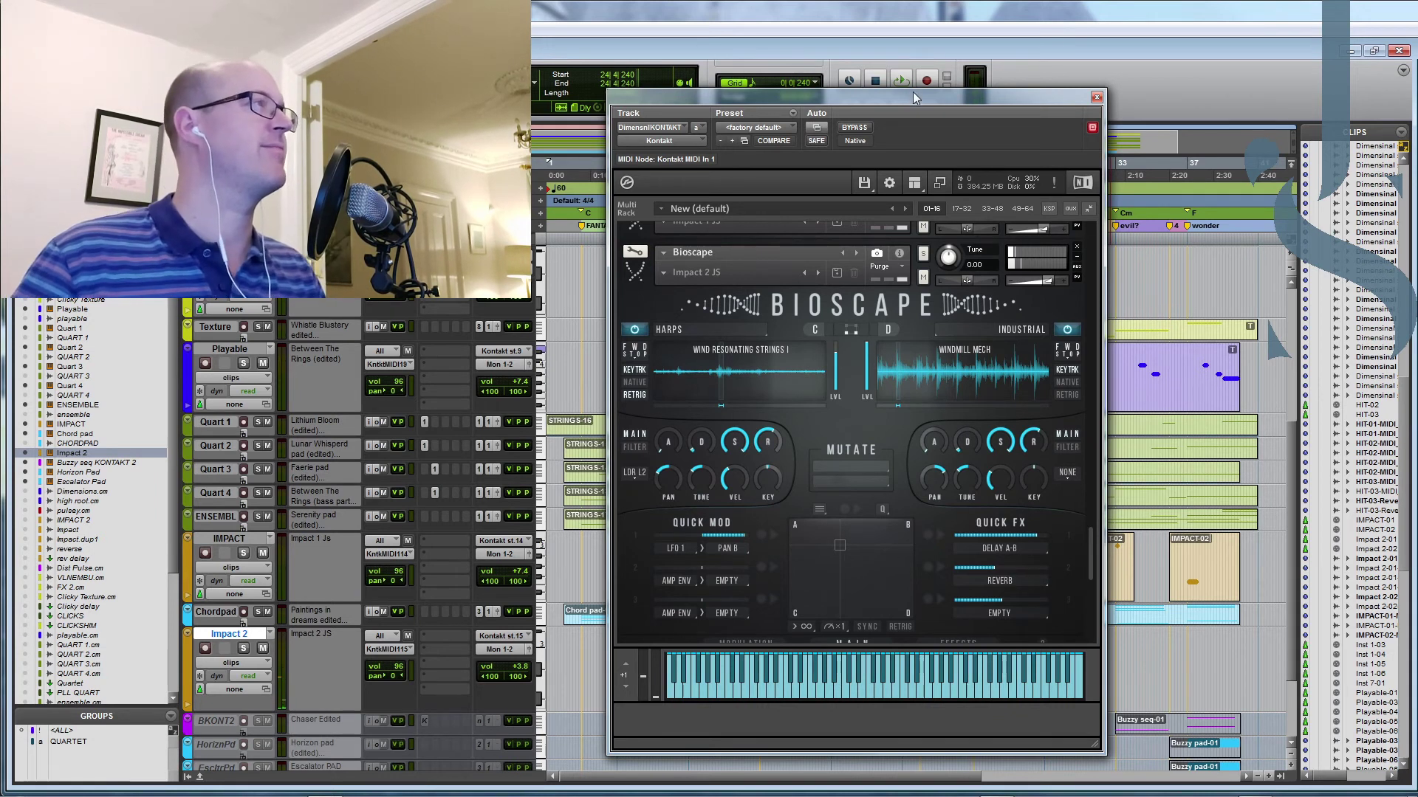
drag(913, 99, 946, 88)
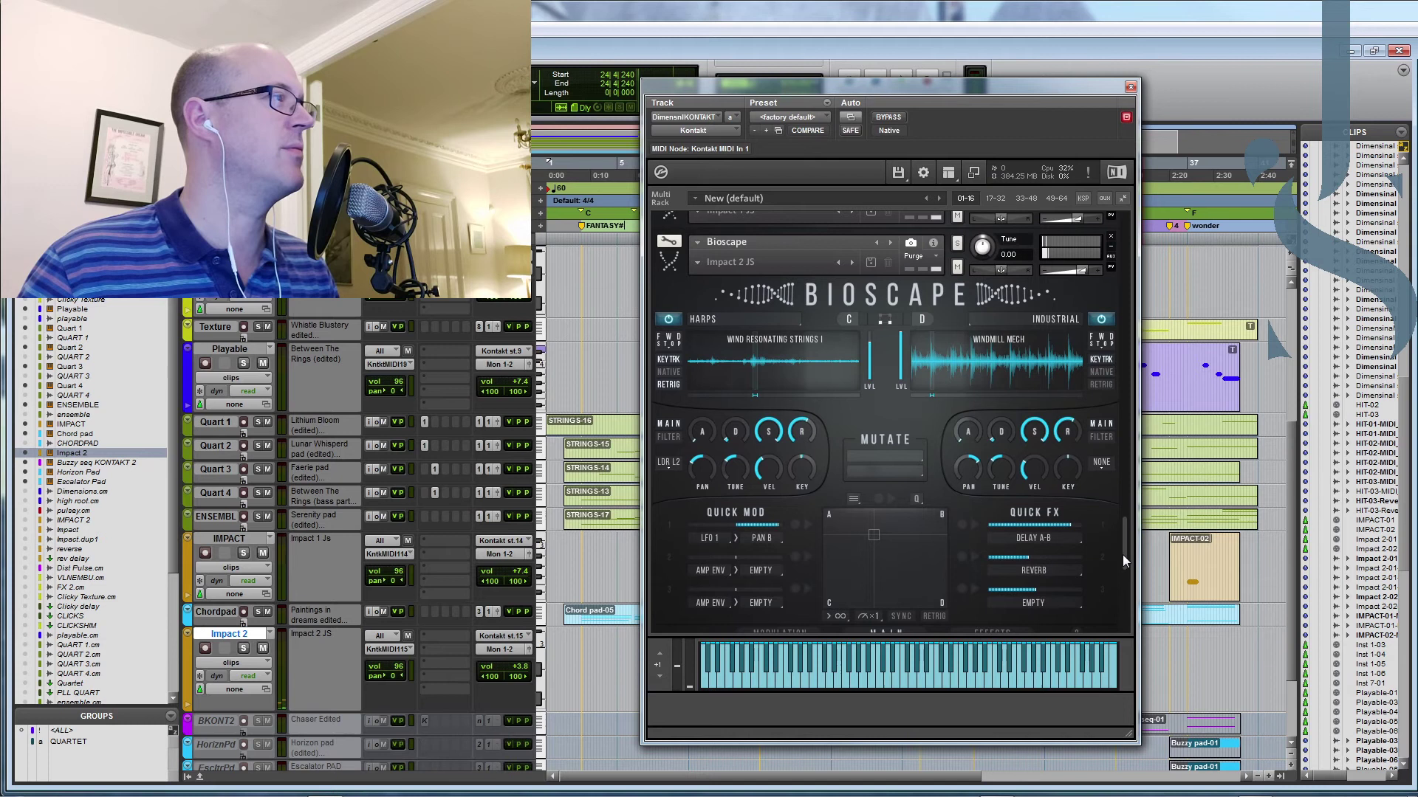
scroll(1123, 555, down, 2)
key(ctrl+w)
Step: Hide the range of Kontakt tracks down to and including Impact 2, keeping the tracks from BKONT2 onward shown
scroll(227, 639, down, 3)
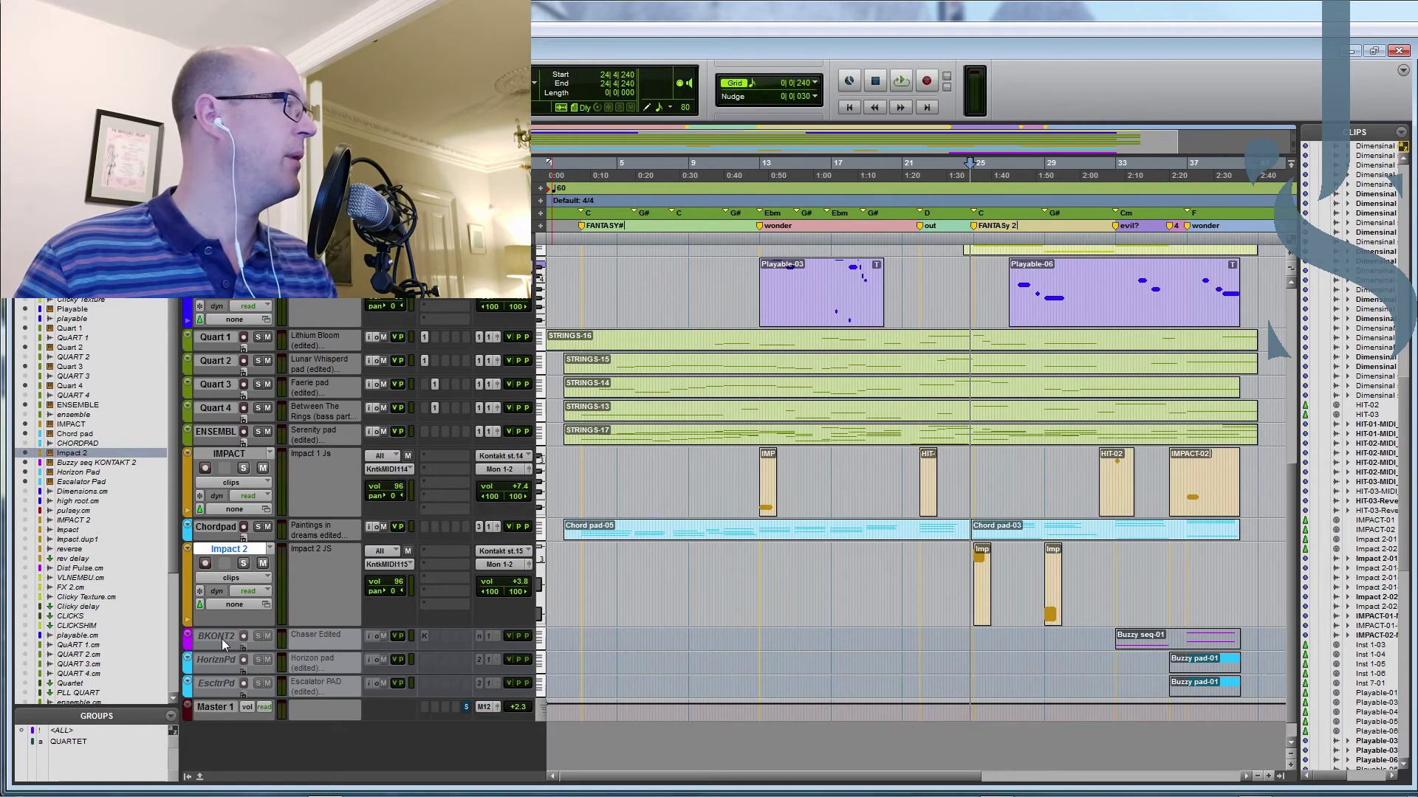
scroll(222, 639, up, 10)
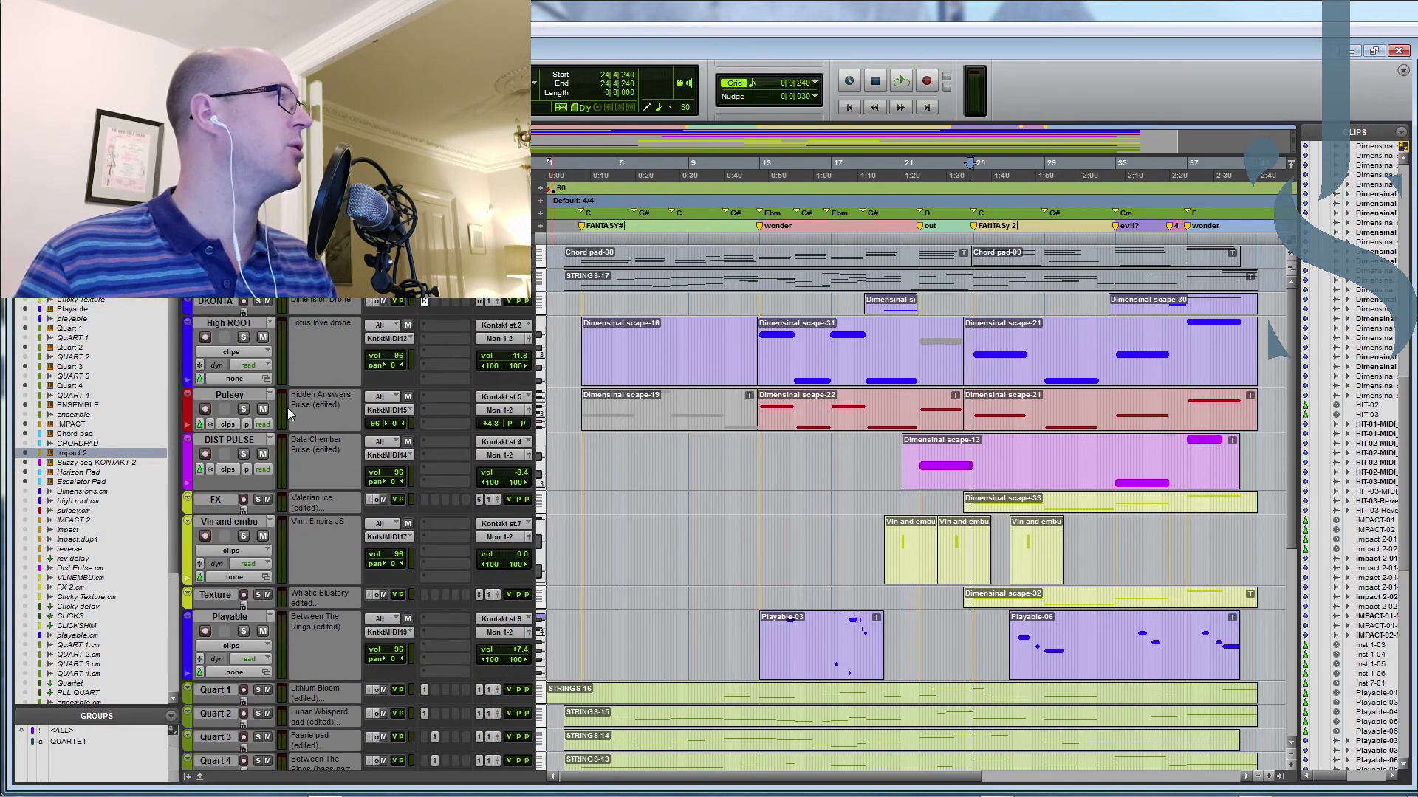
scroll(294, 415, down, 10)
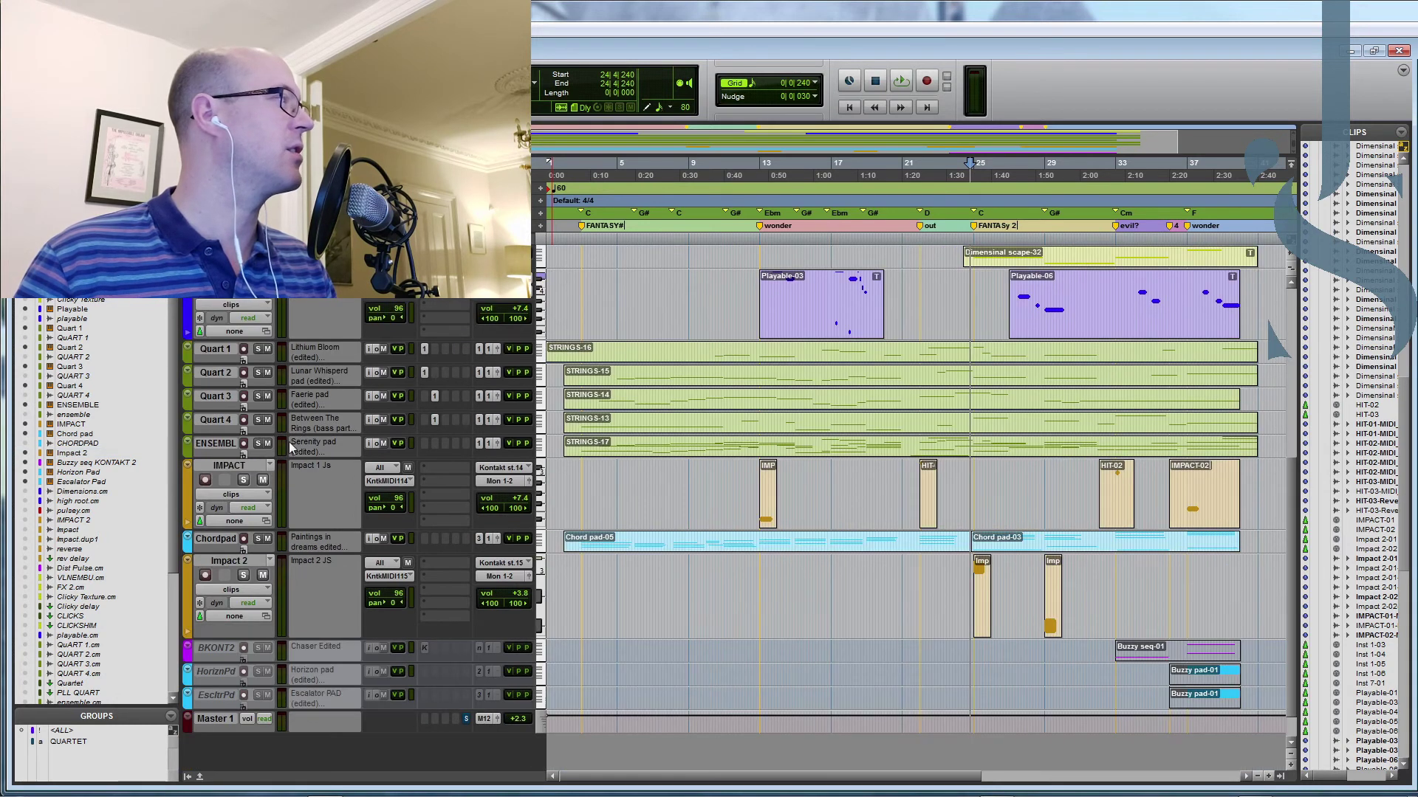
shift+click(233, 563)
scroll(234, 562, down, 1)
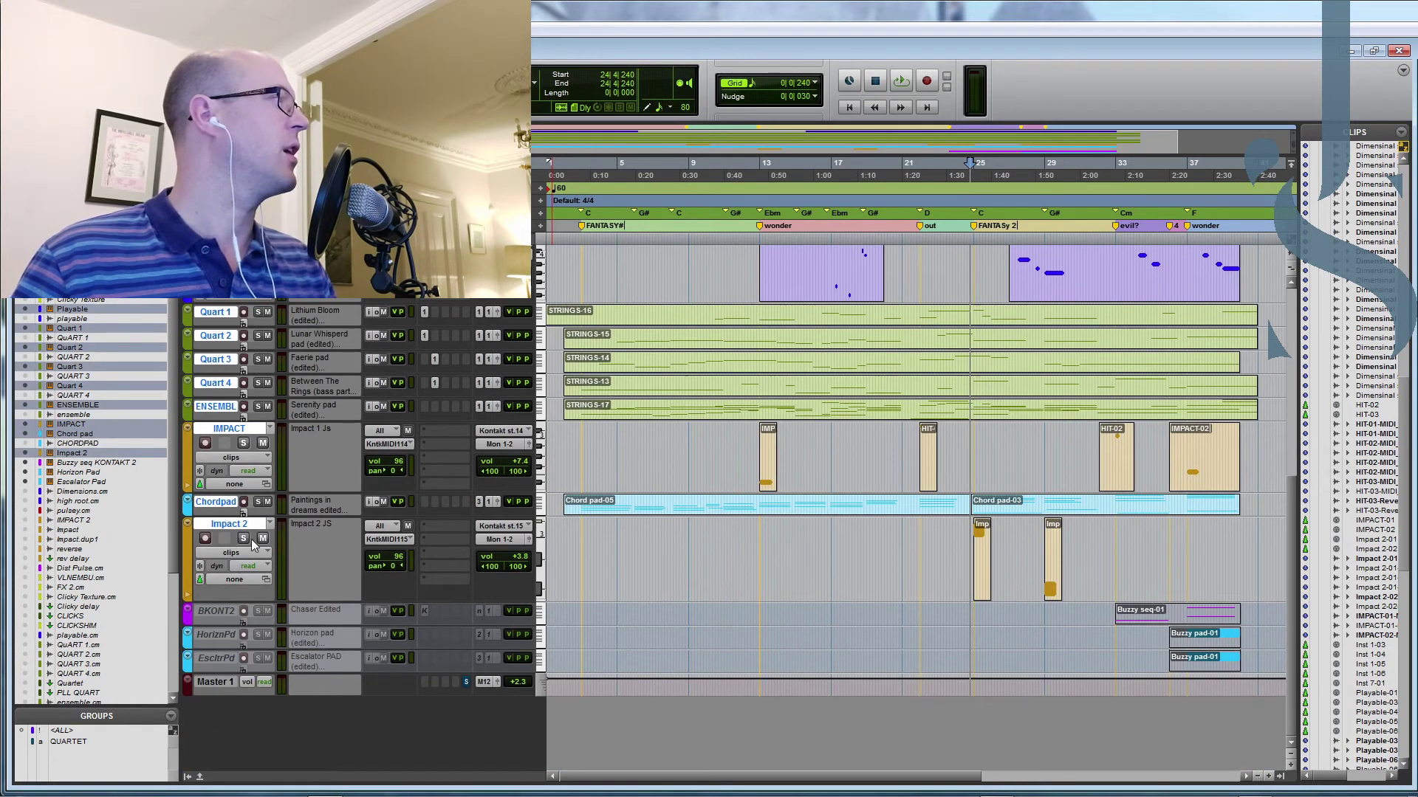
right_click(254, 291)
click(330, 293)
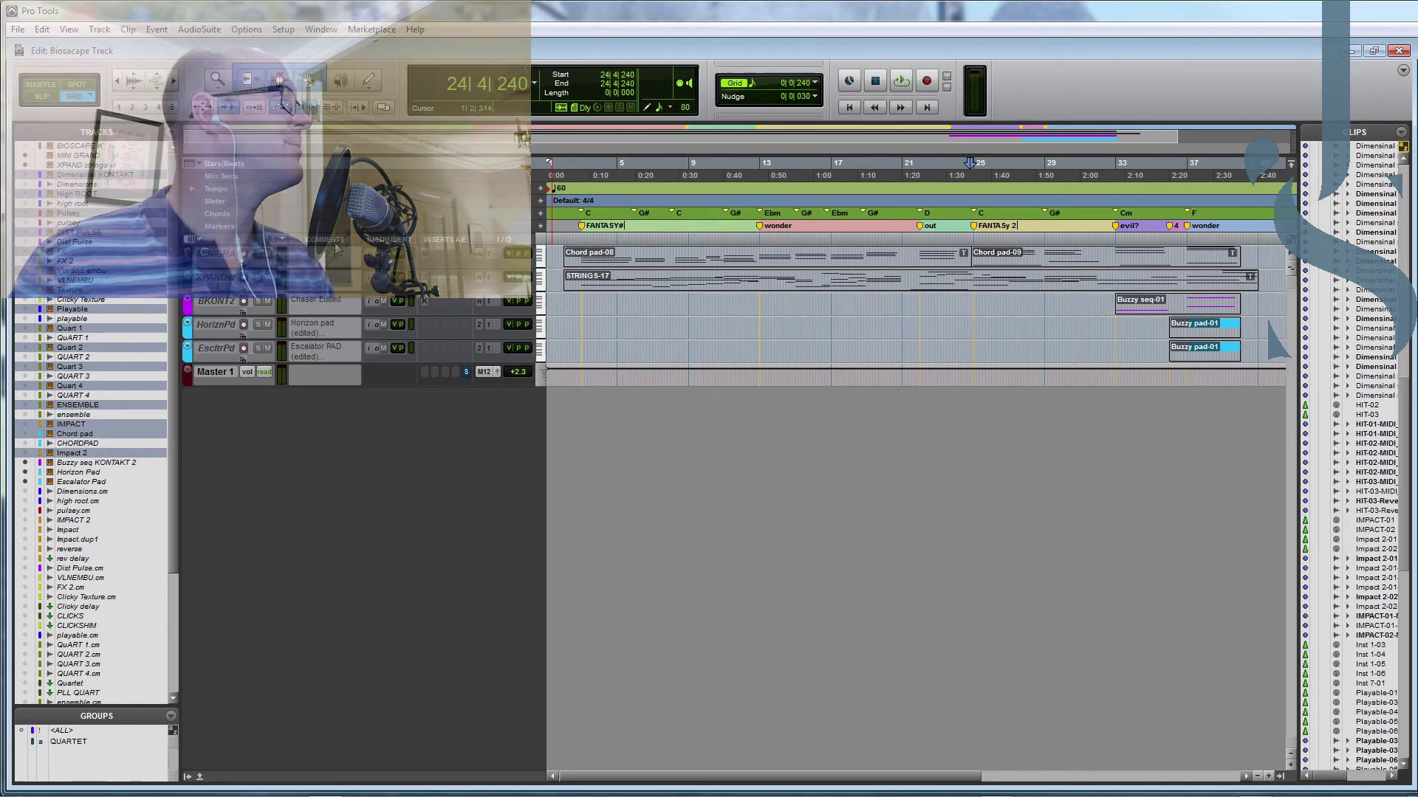
Step: Open the BKONT2 track's Kontakt instrument and make the Horizon Pad and Escalator Pad tracks active
click(425, 300)
drag(825, 170, 698, 139)
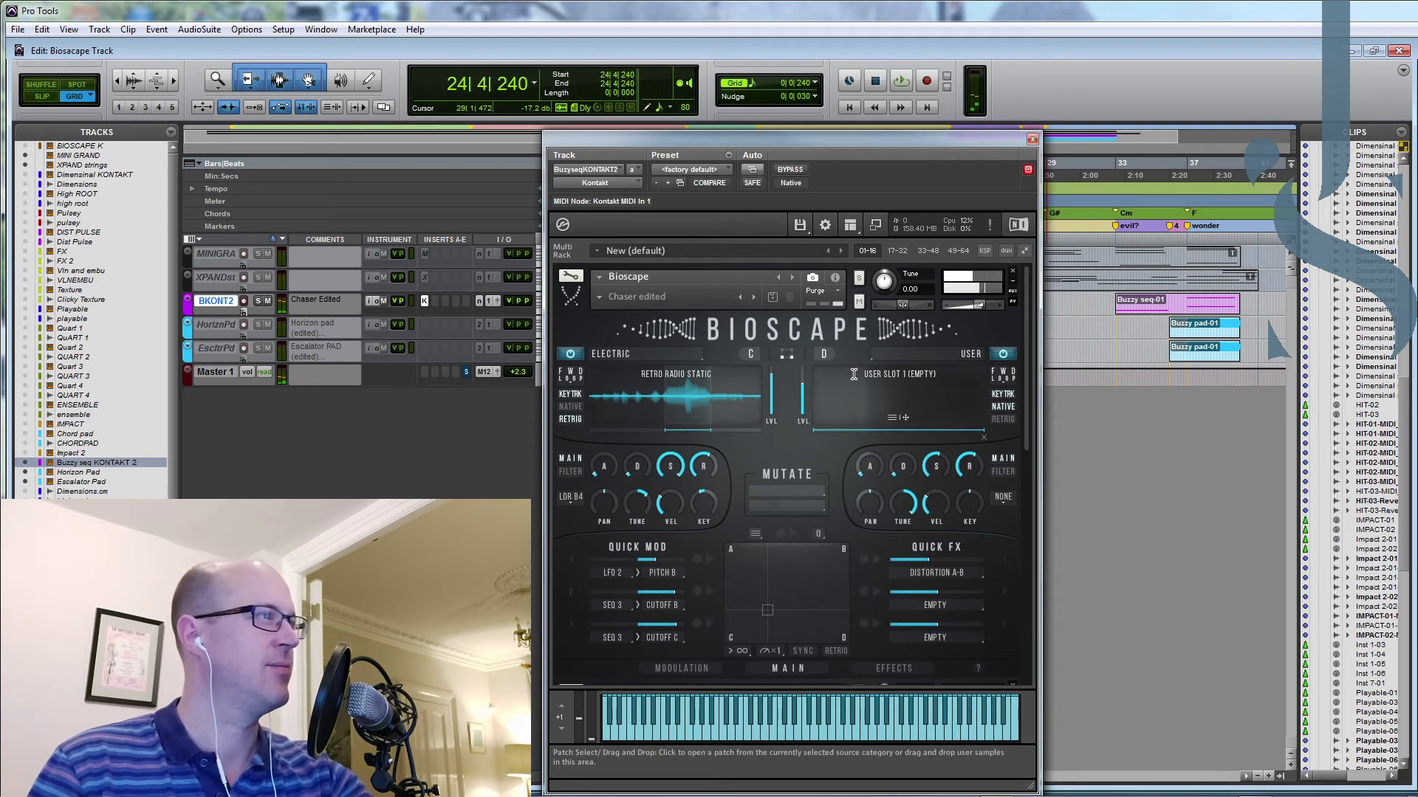
click(225, 324)
shift+click(220, 350)
right_click(220, 350)
click(251, 366)
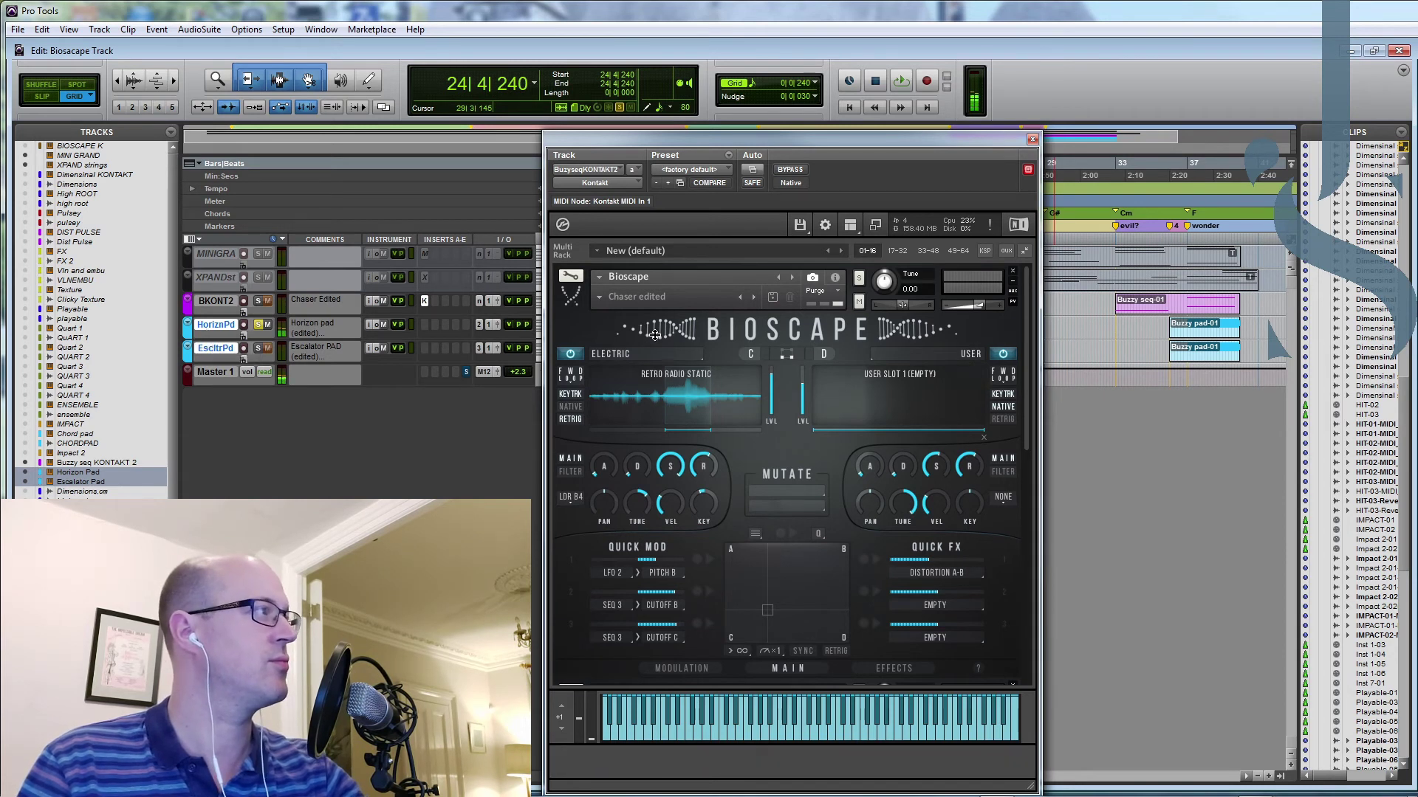
Step: Collapse the Chaser edited instrument, expand Horizon Pad (edited) in the Kontakt rack, and clear the pad track solos
click(574, 301)
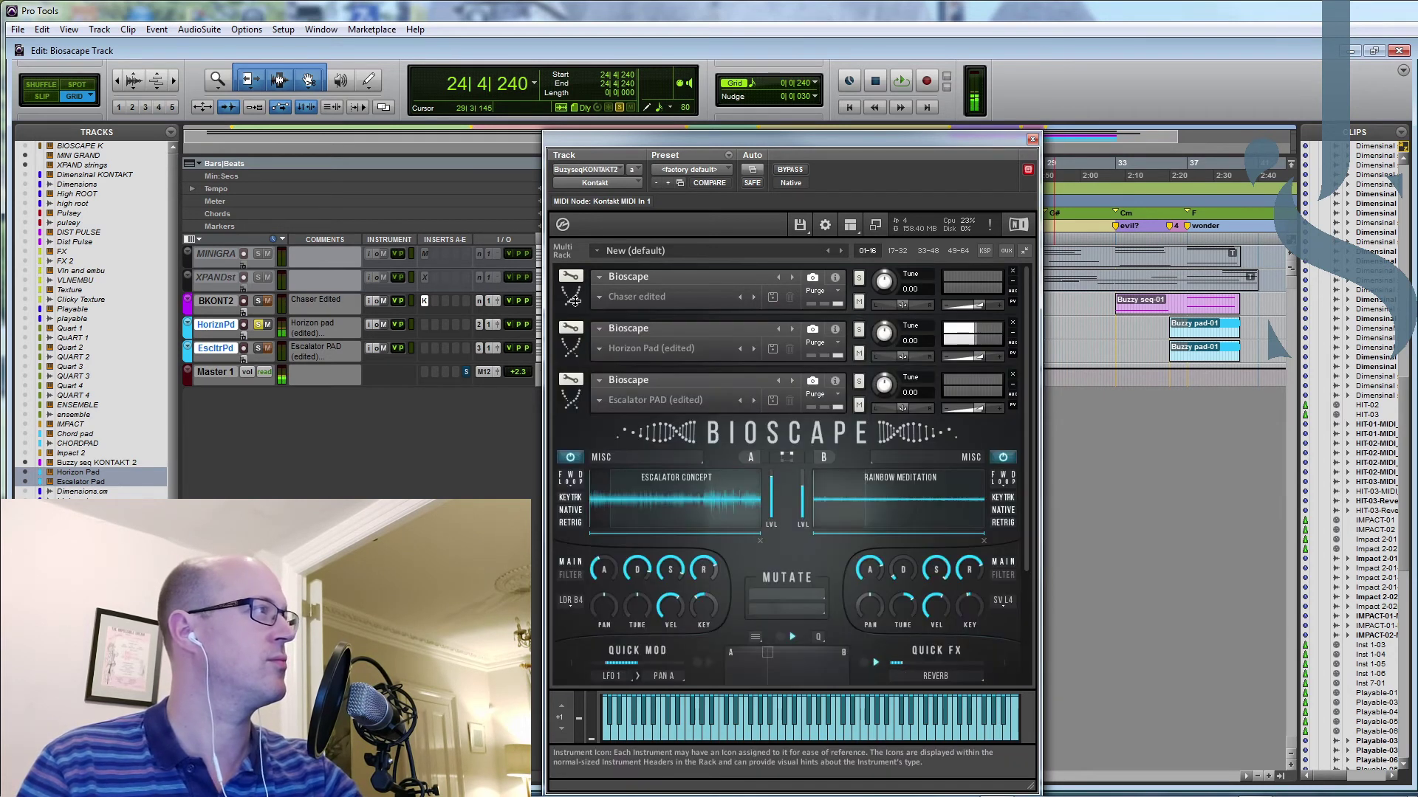
click(569, 349)
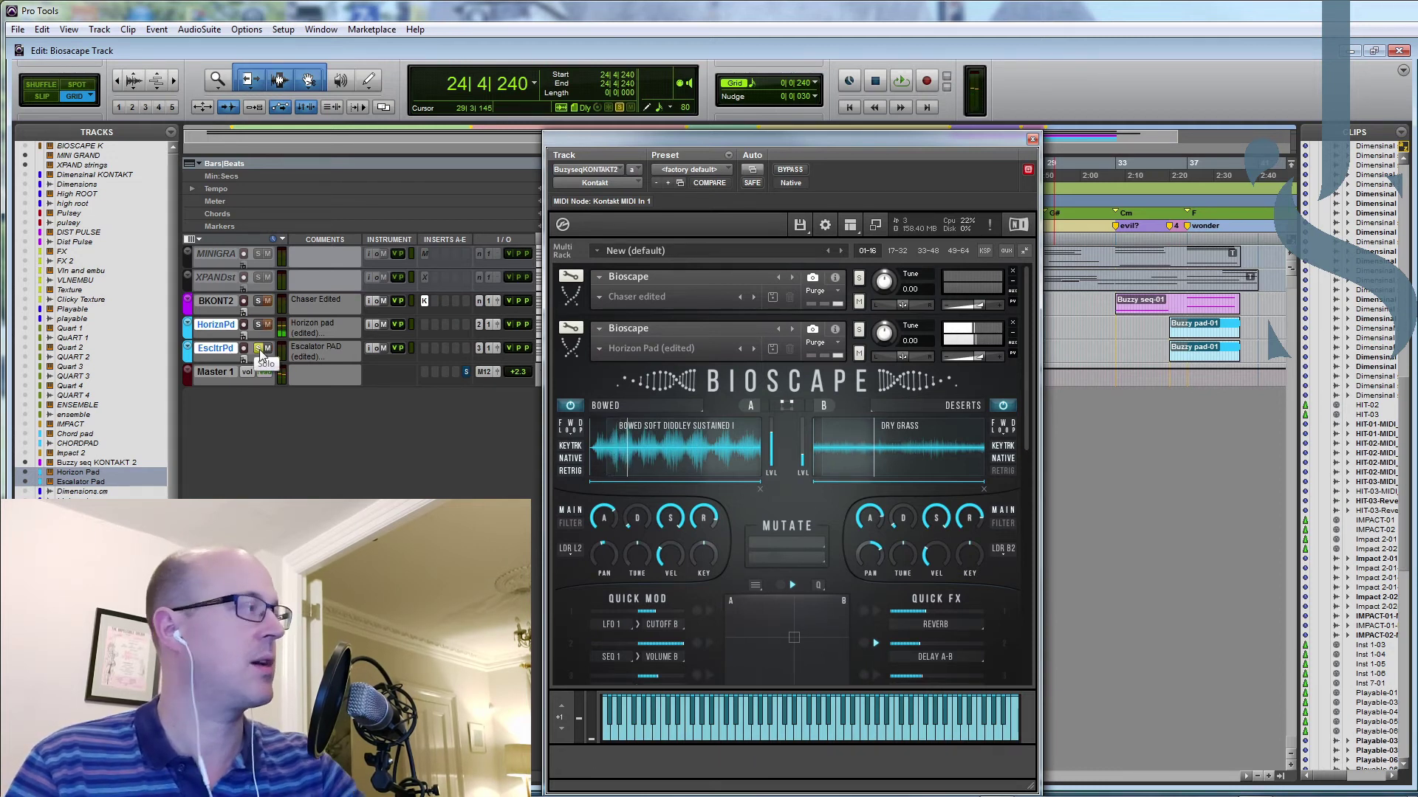
click(278, 373)
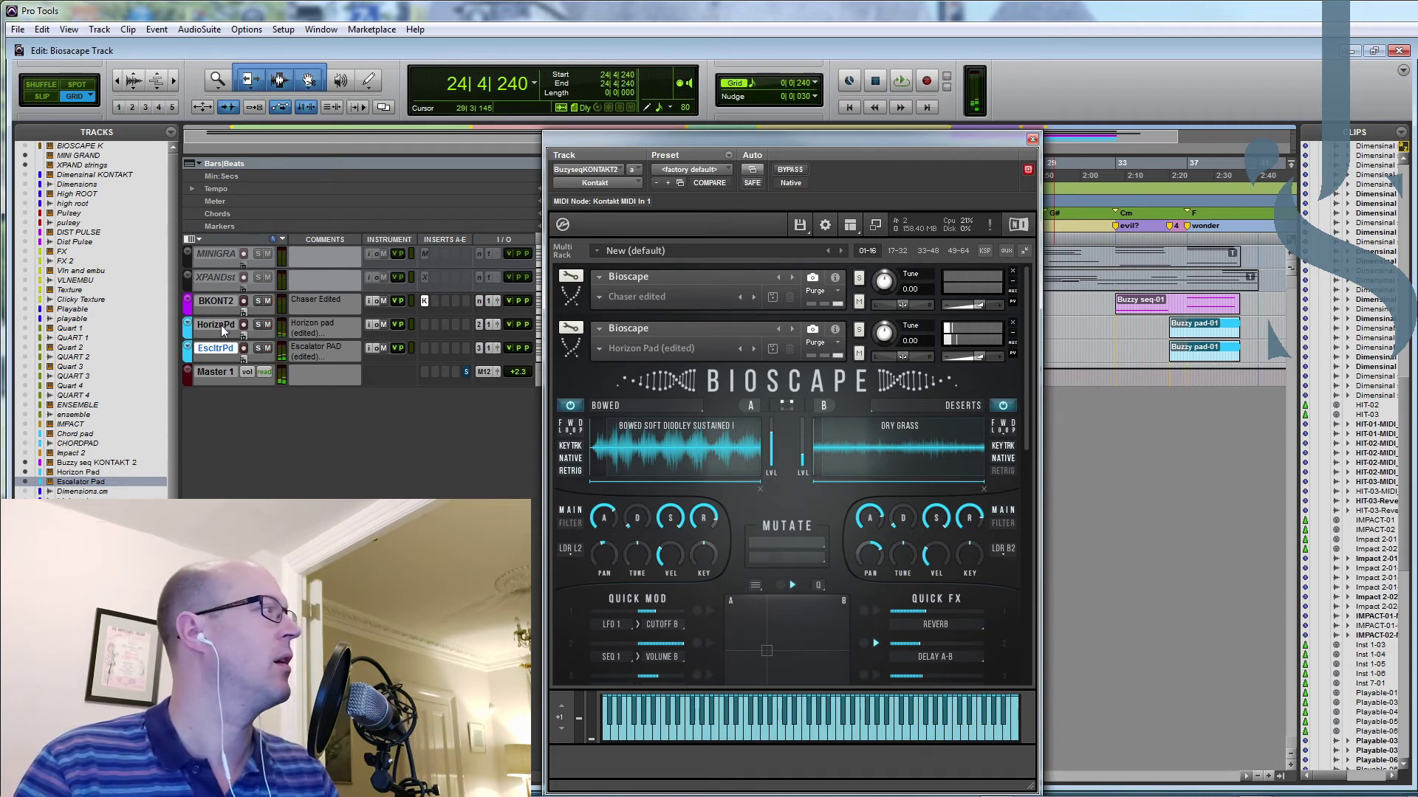
Step: Select the BKONT2, Horizon Pad and Escalator Pad tracks and play the session briefly from 36|4|480
drag(226, 310, 217, 350)
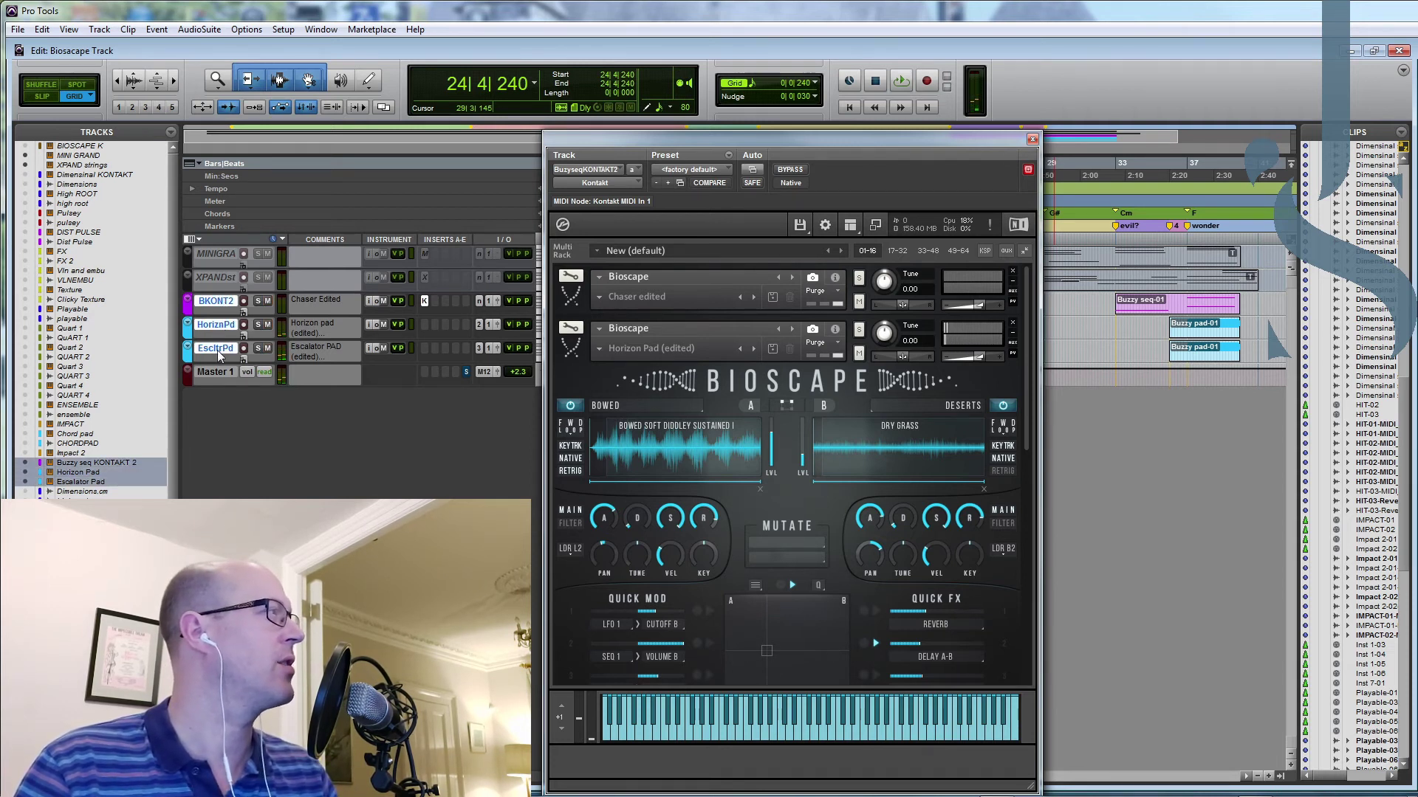
click(1184, 239)
key(space)
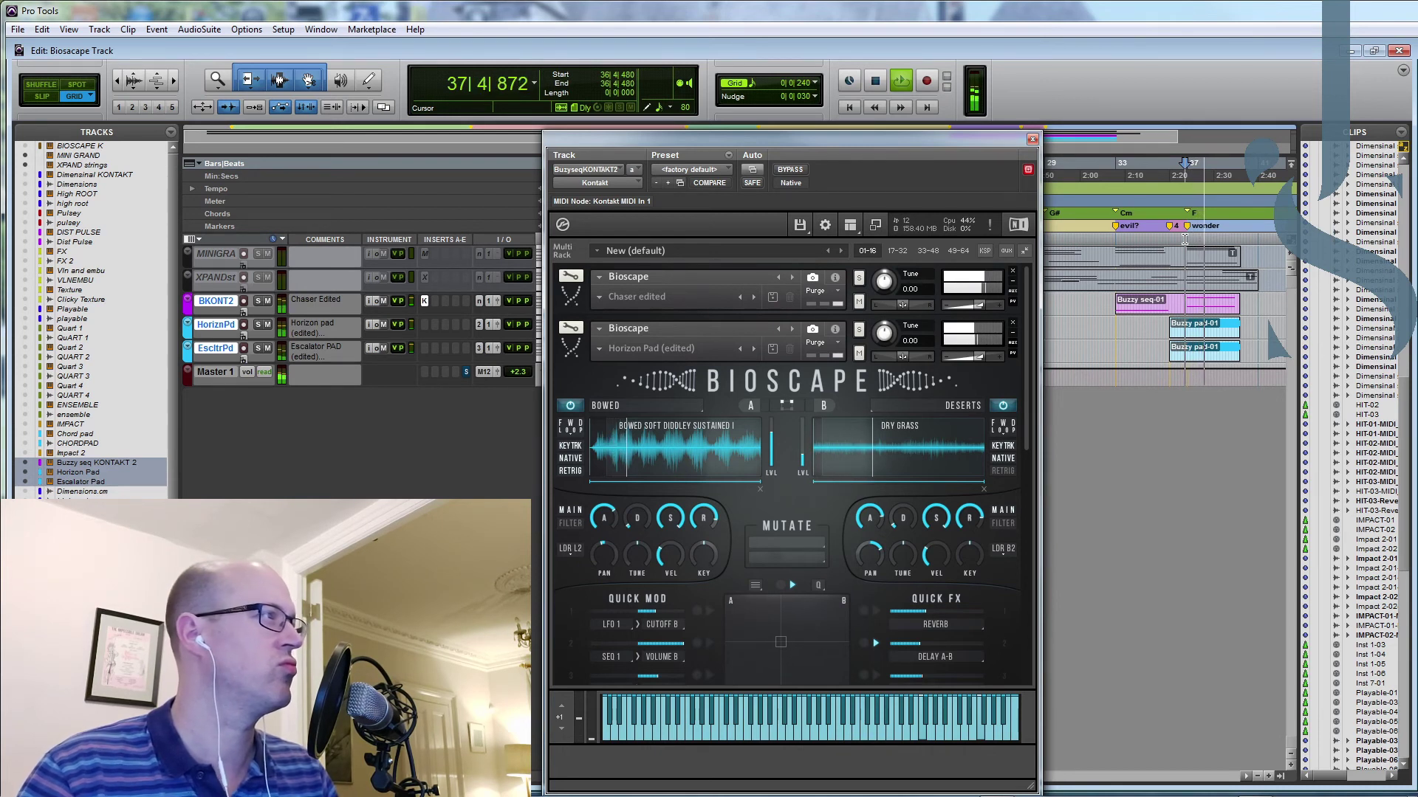
key(space)
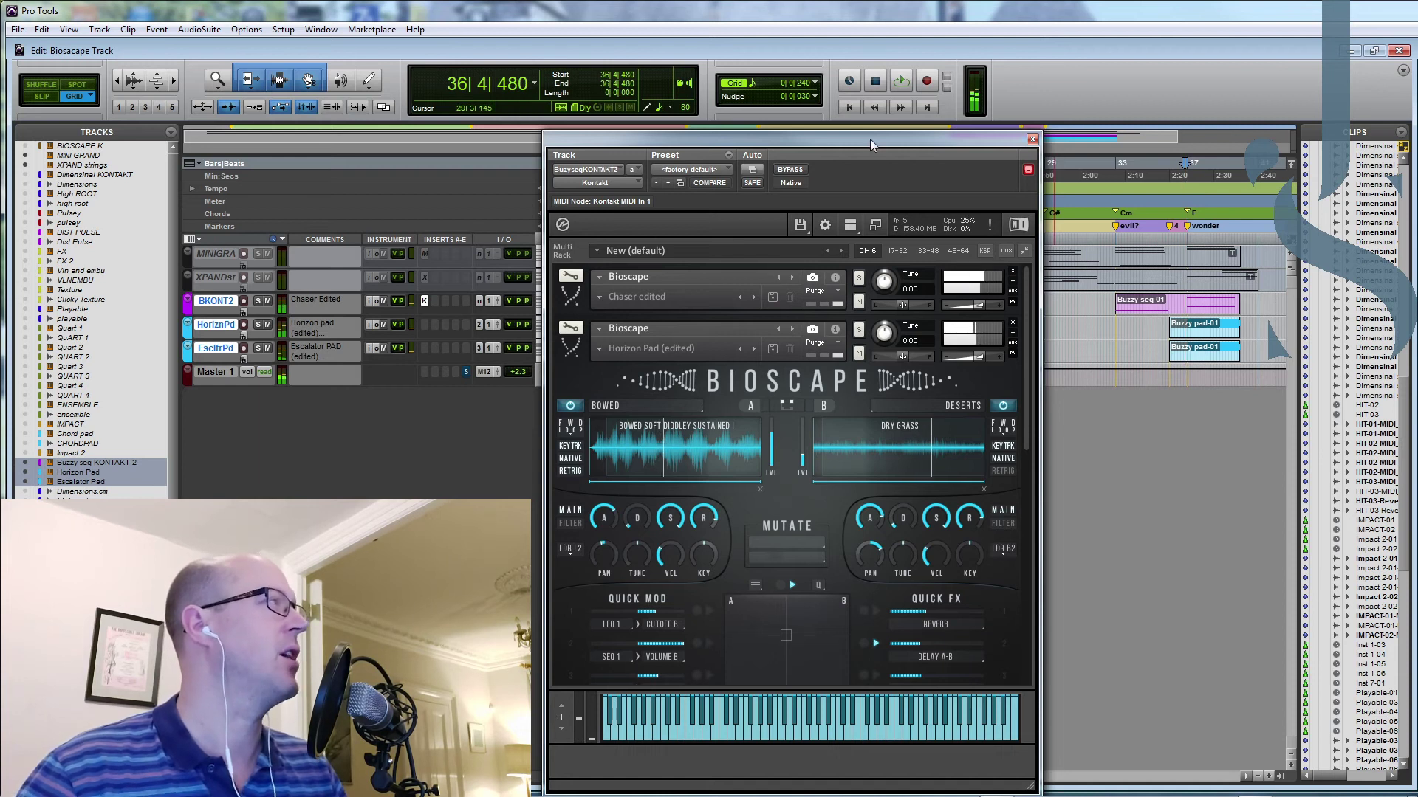
Step: Close the Kontakt window and hide the BKONT2, Horizon Pad and Escalator Pad tracks
click(1032, 139)
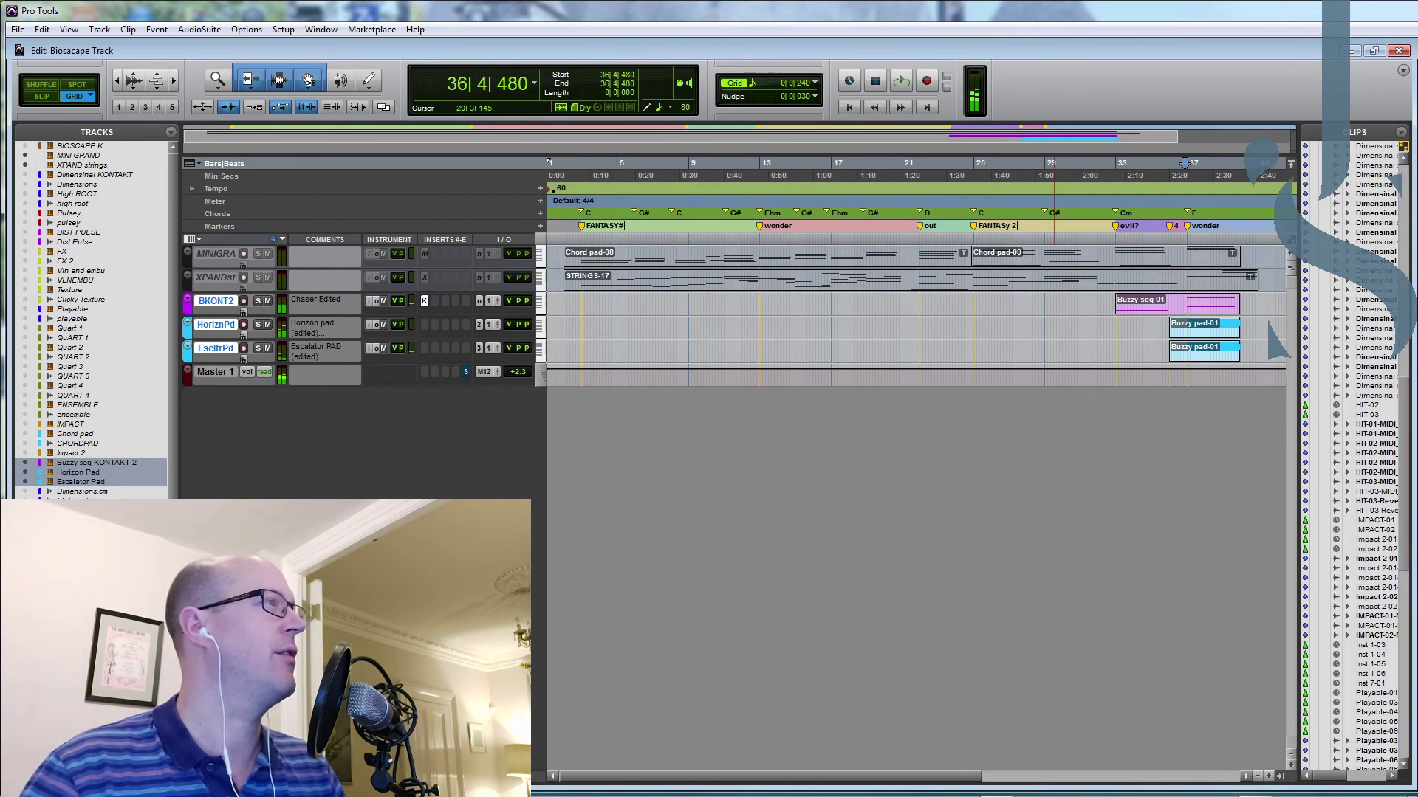
right_click(223, 304)
click(303, 320)
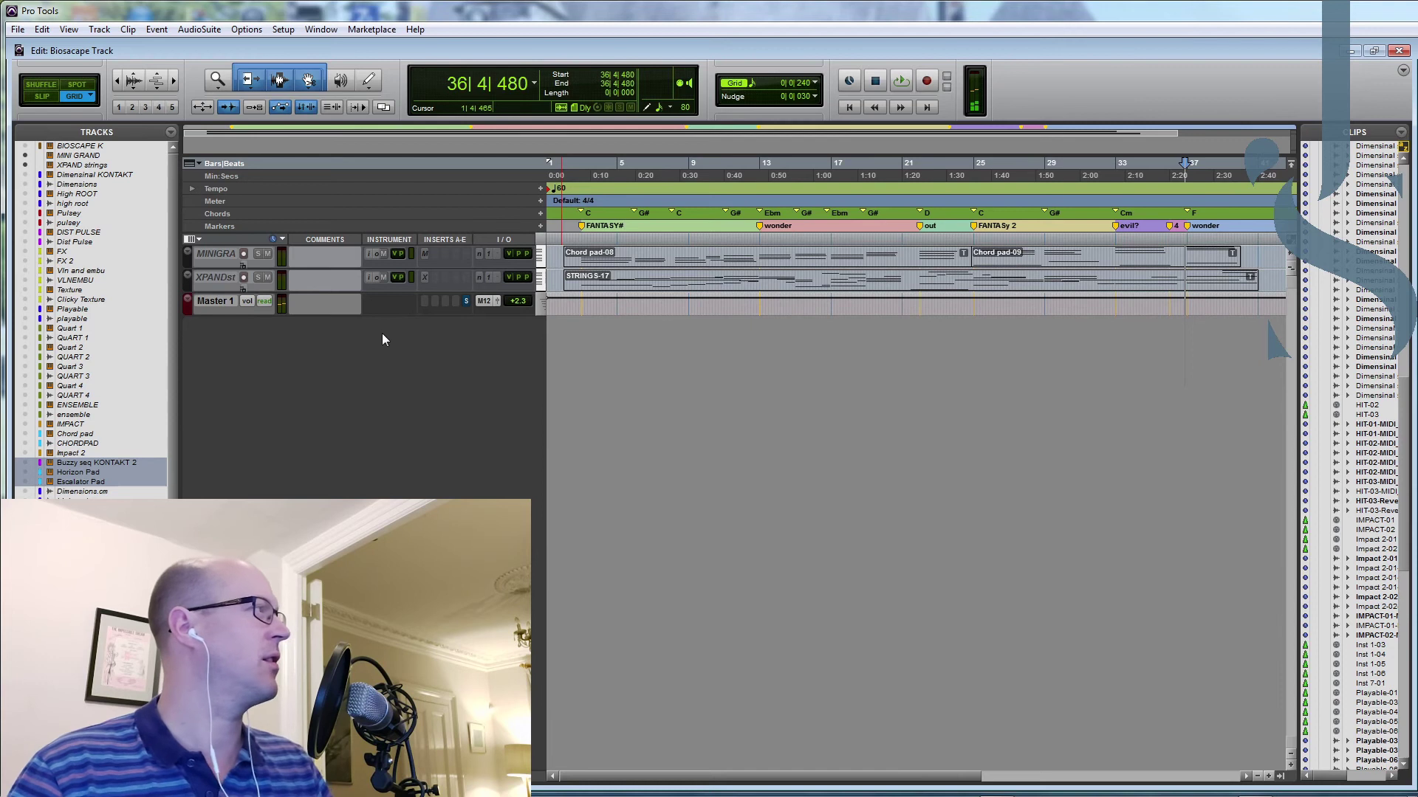
Step: Select the MINI GRAND and XPAND strings tracks and hide them
click(215, 254)
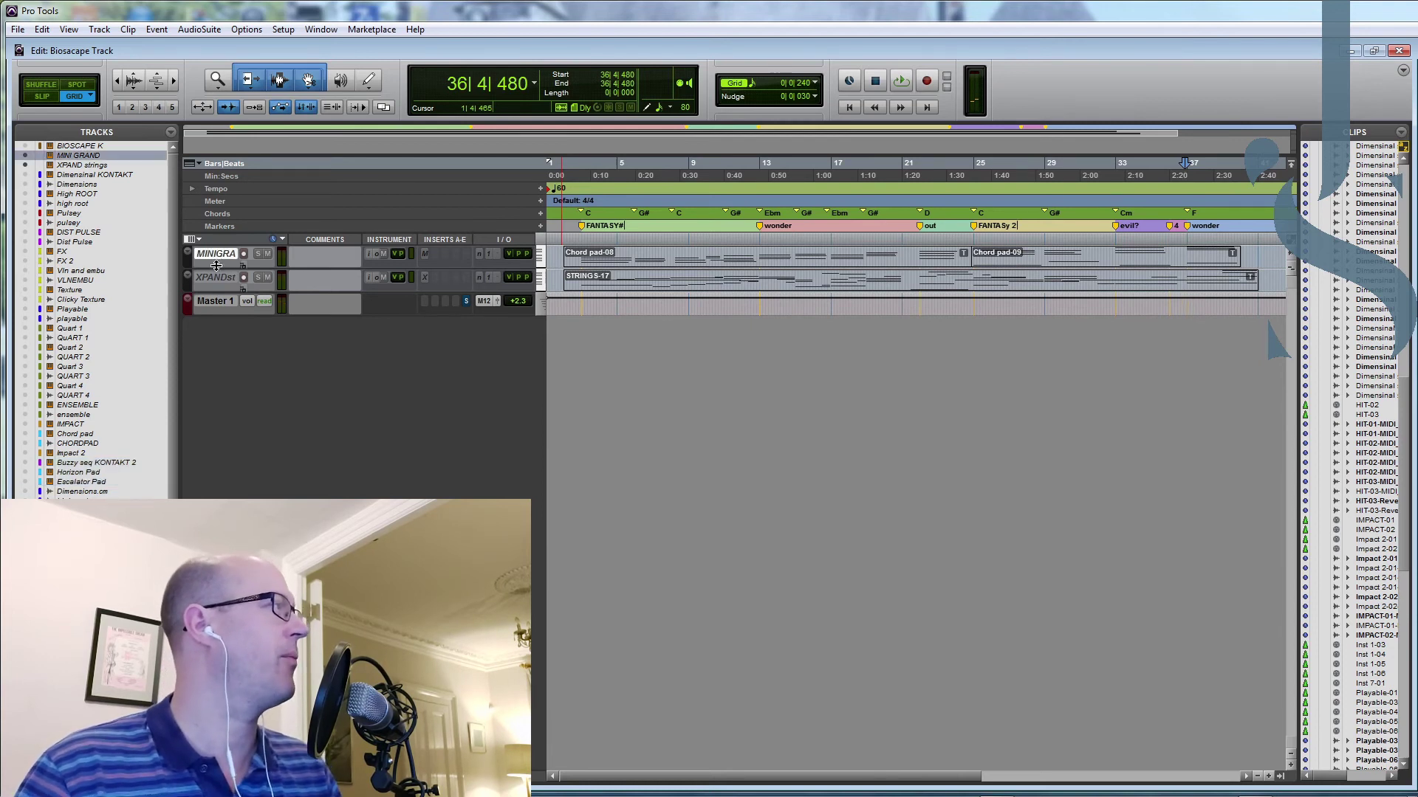
shift+click(219, 278)
right_click(219, 278)
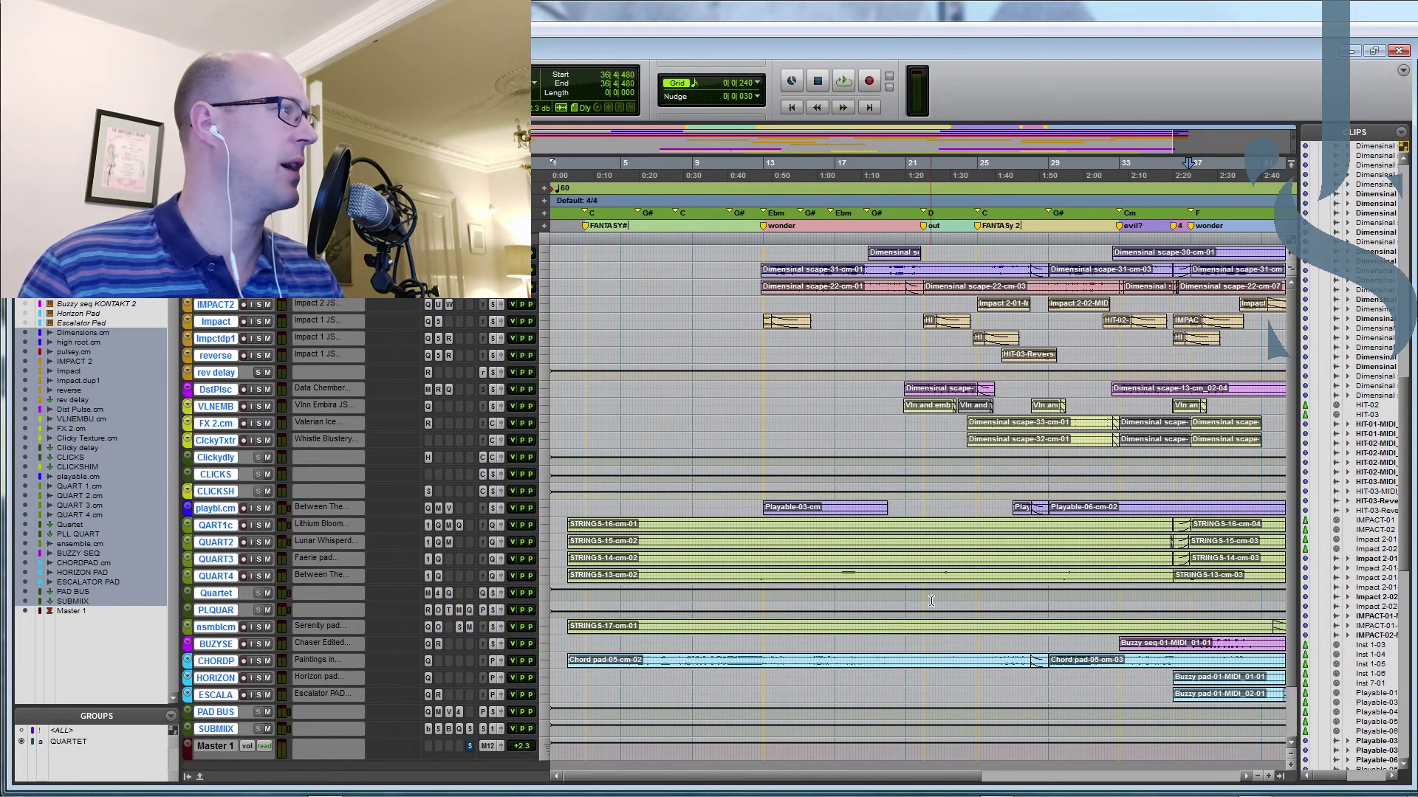
Step: Select the QUART 1 to QUART 4, ensemble and CHORDPAD audio tracks and enlarge their track height
click(835, 588)
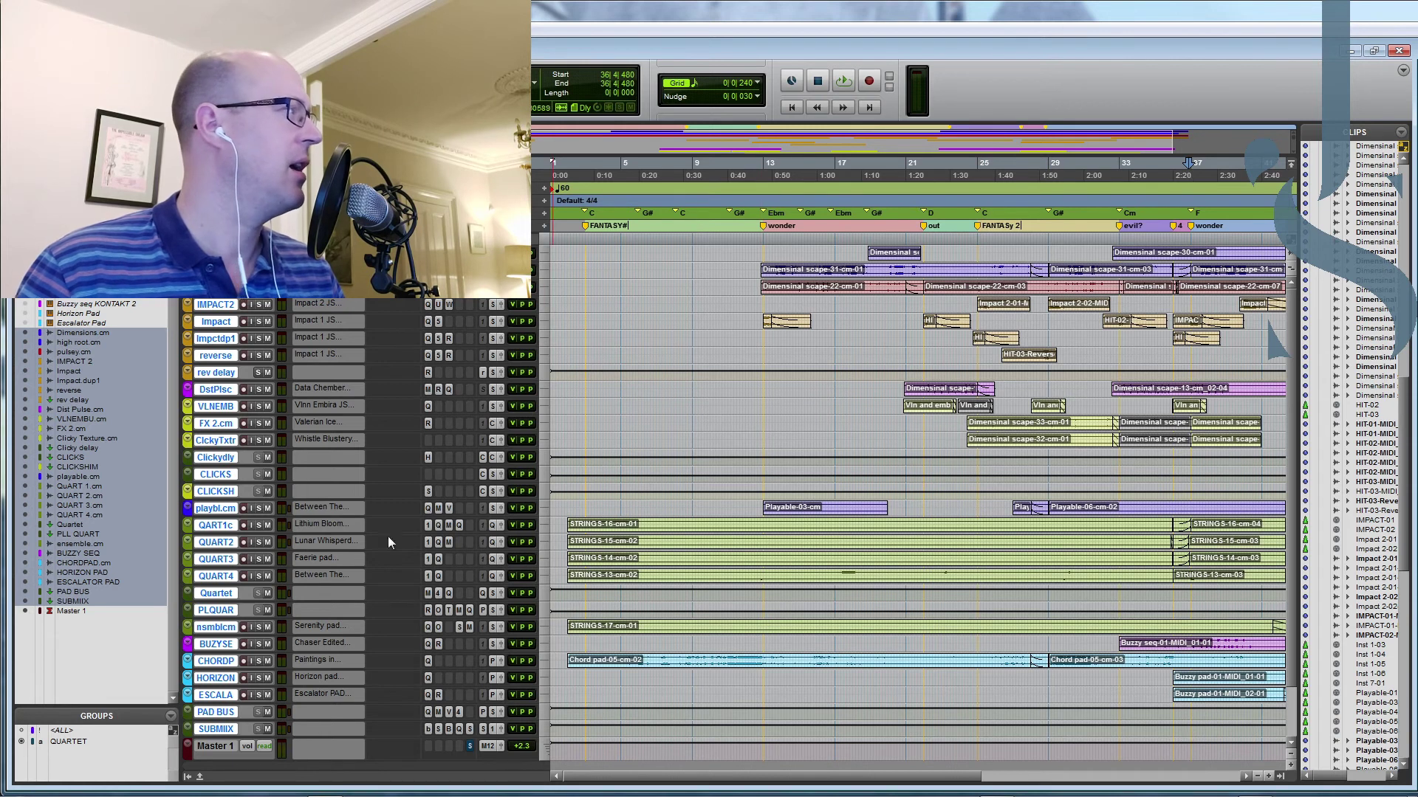
click(226, 527)
click(226, 528)
shift+click(223, 577)
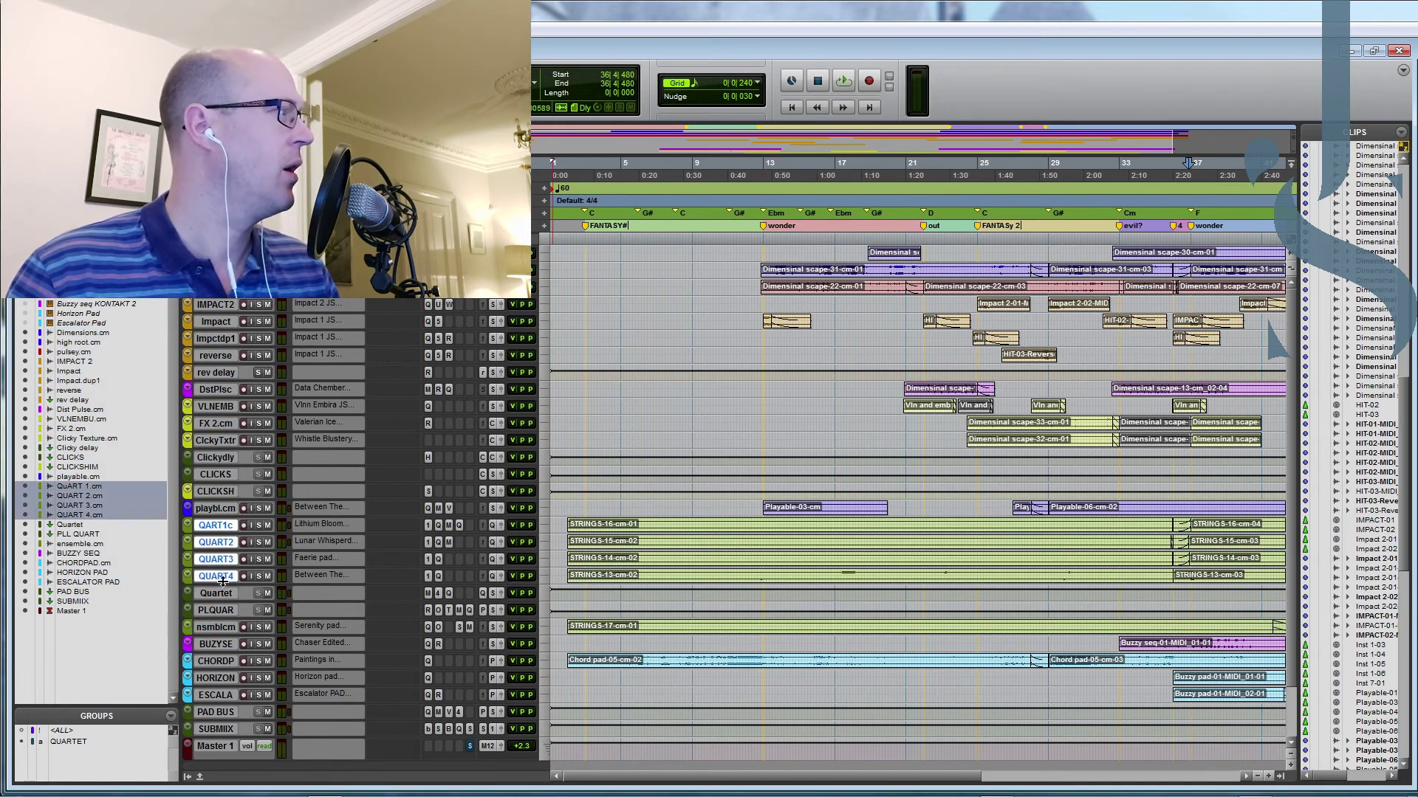
ctrl+click(222, 628)
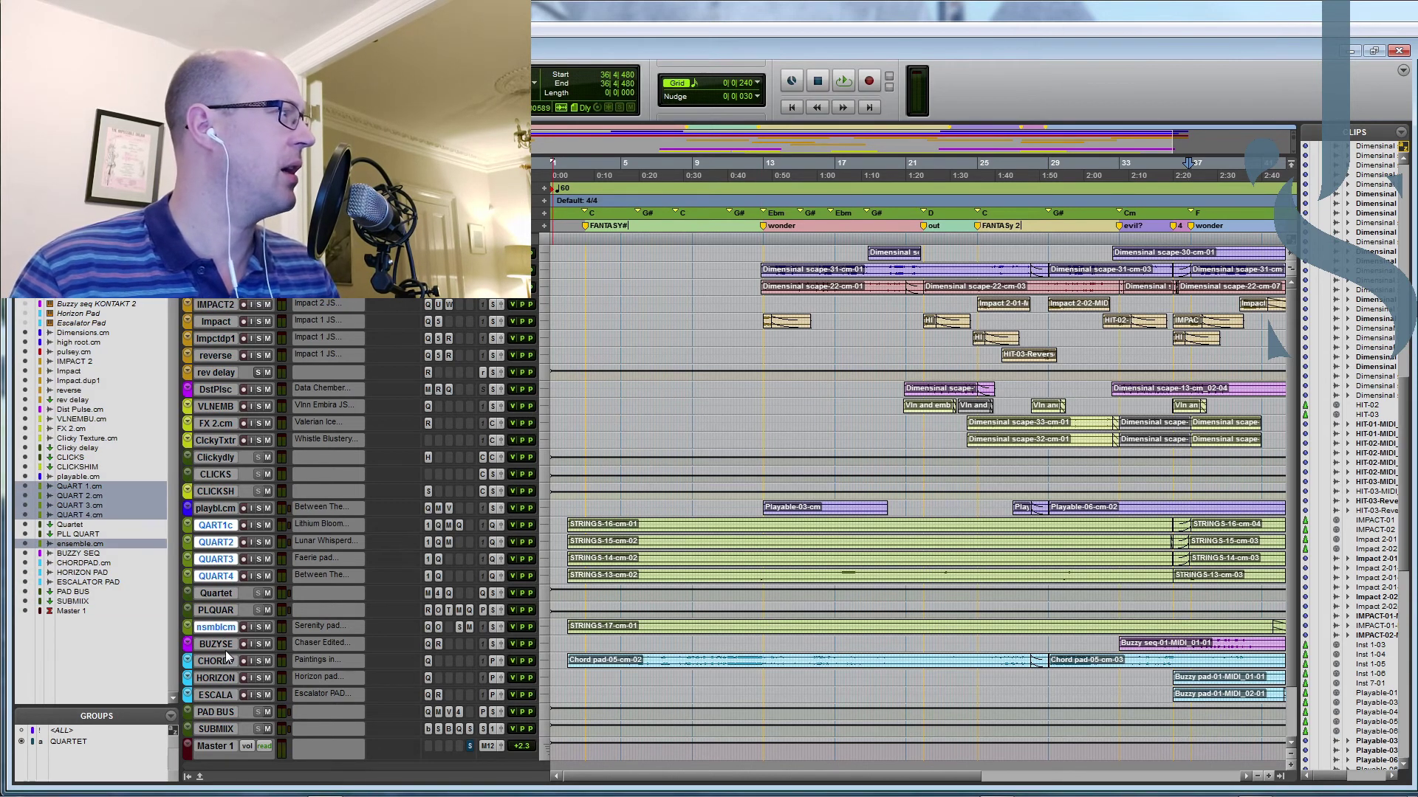
ctrl+click(220, 661)
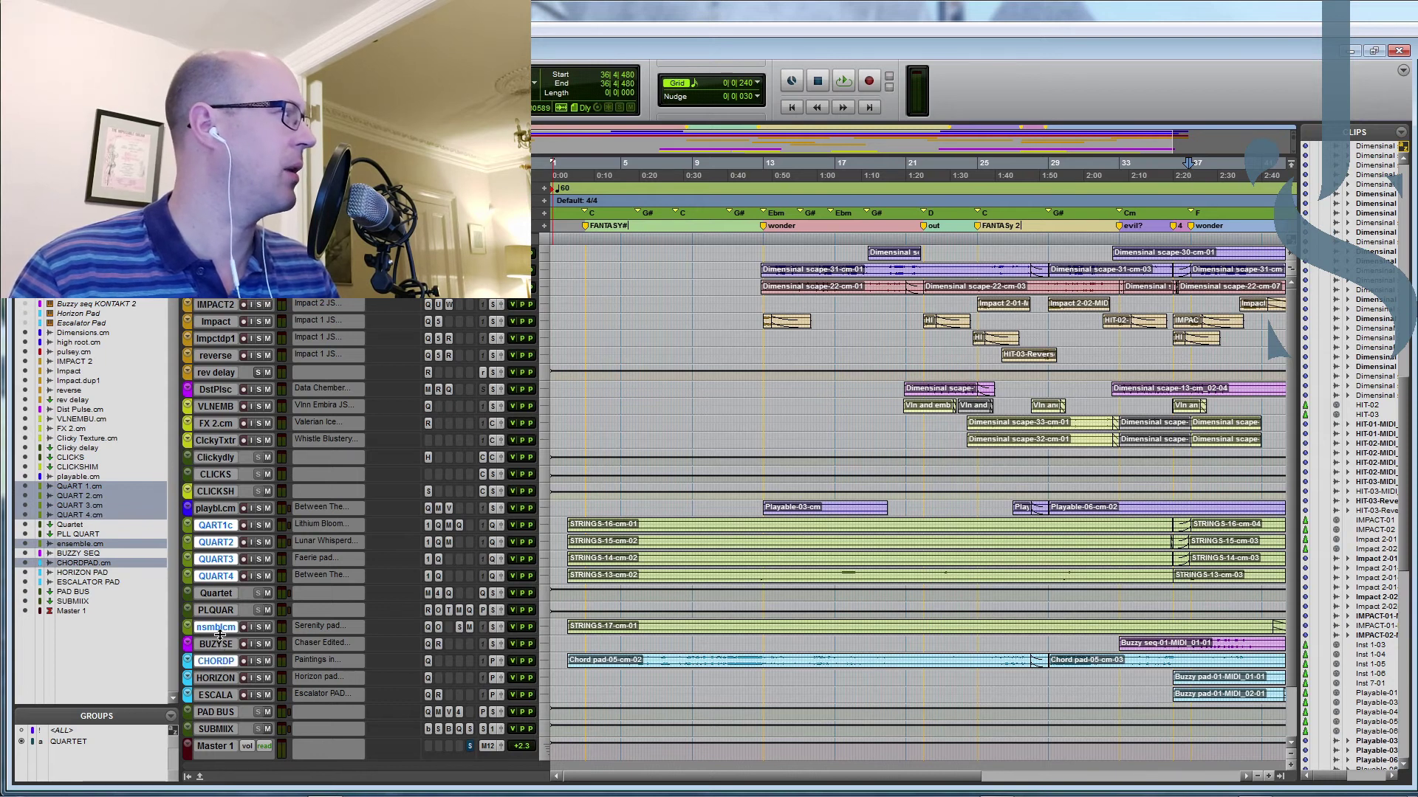
key(super+Up)
scroll(660, 628, down, 2)
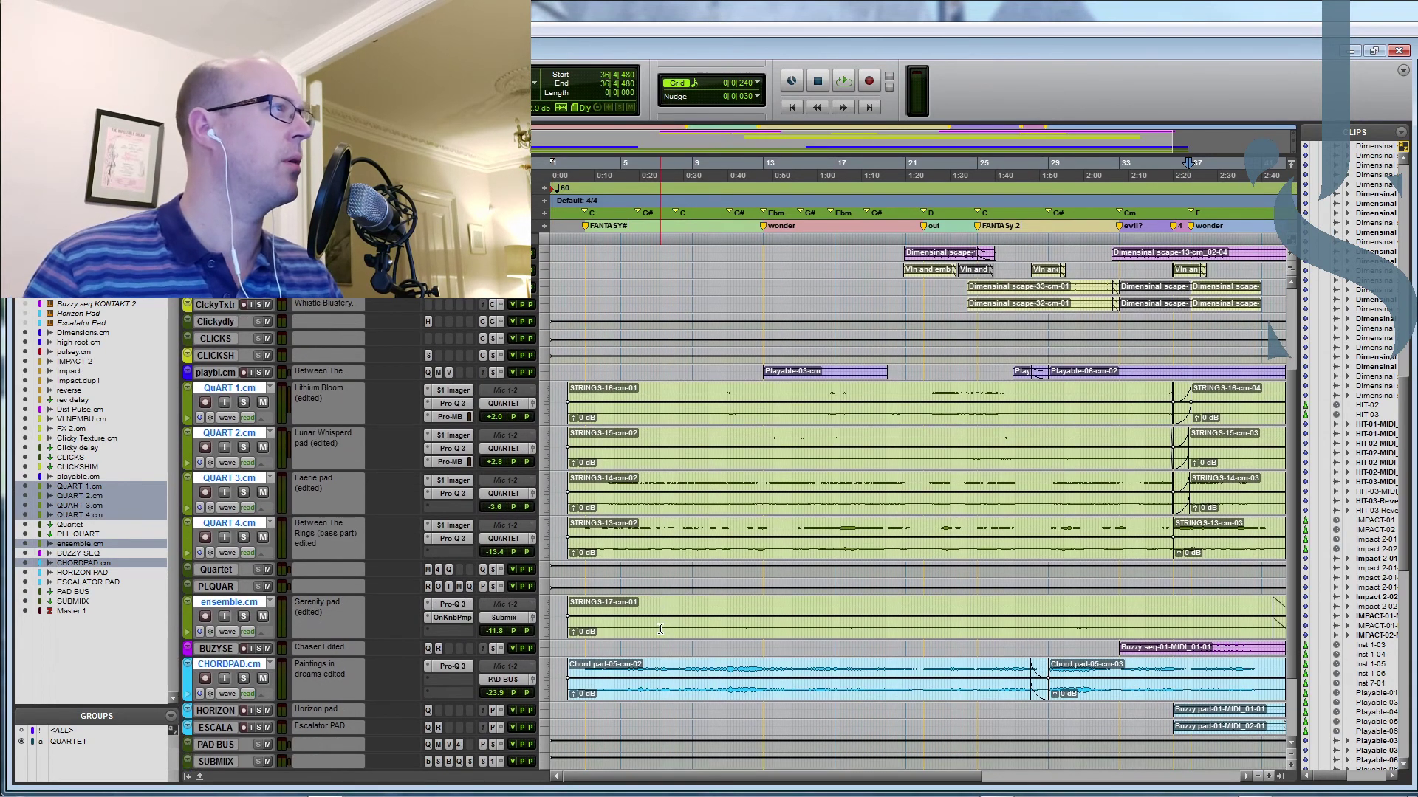
Step: Magnify the audio waveforms three levels, then reduce them by one level
key(ctrl+alt+bracketright)
key(ctrl+alt+bracketright)
key(ctrl+alt+bracketright)
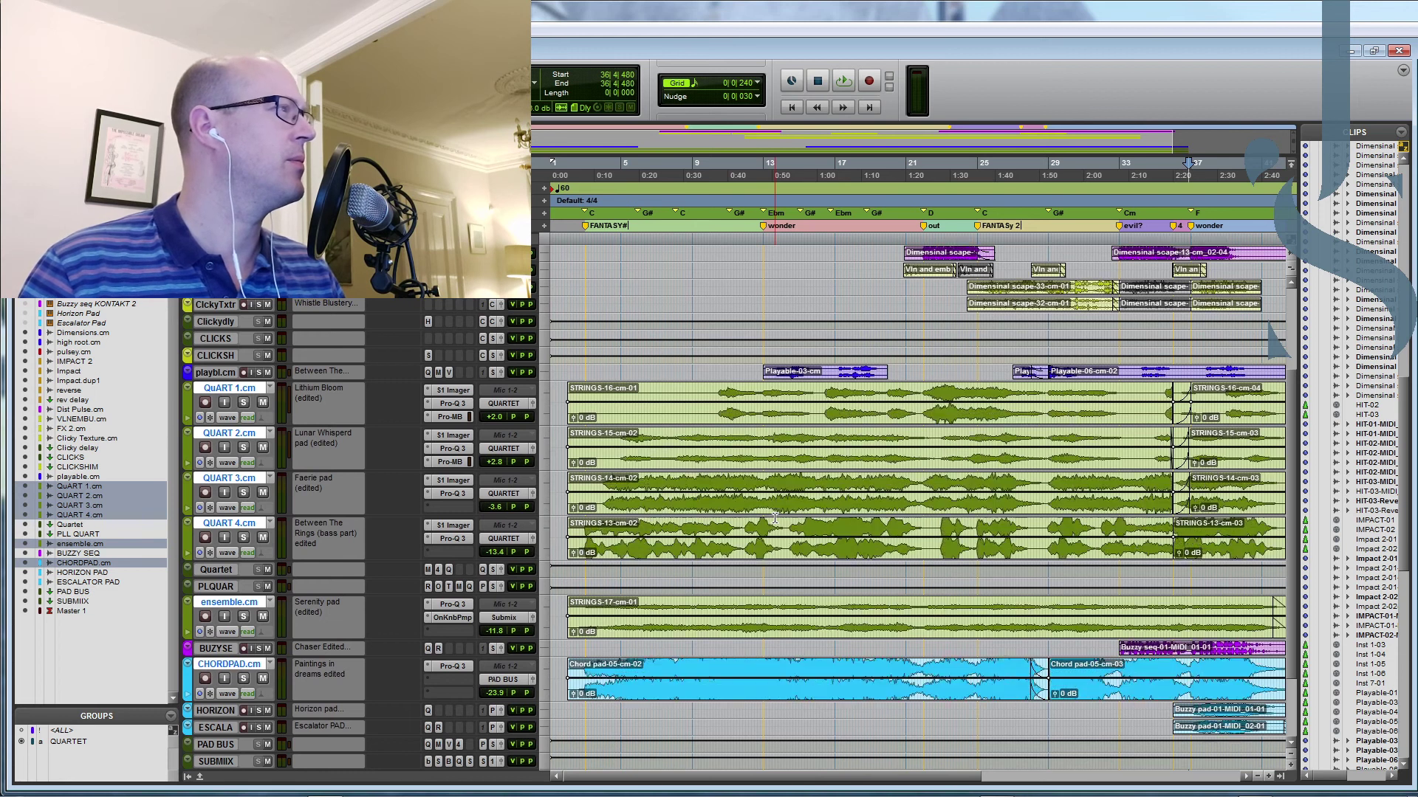
key(ctrl+alt+bracketleft)
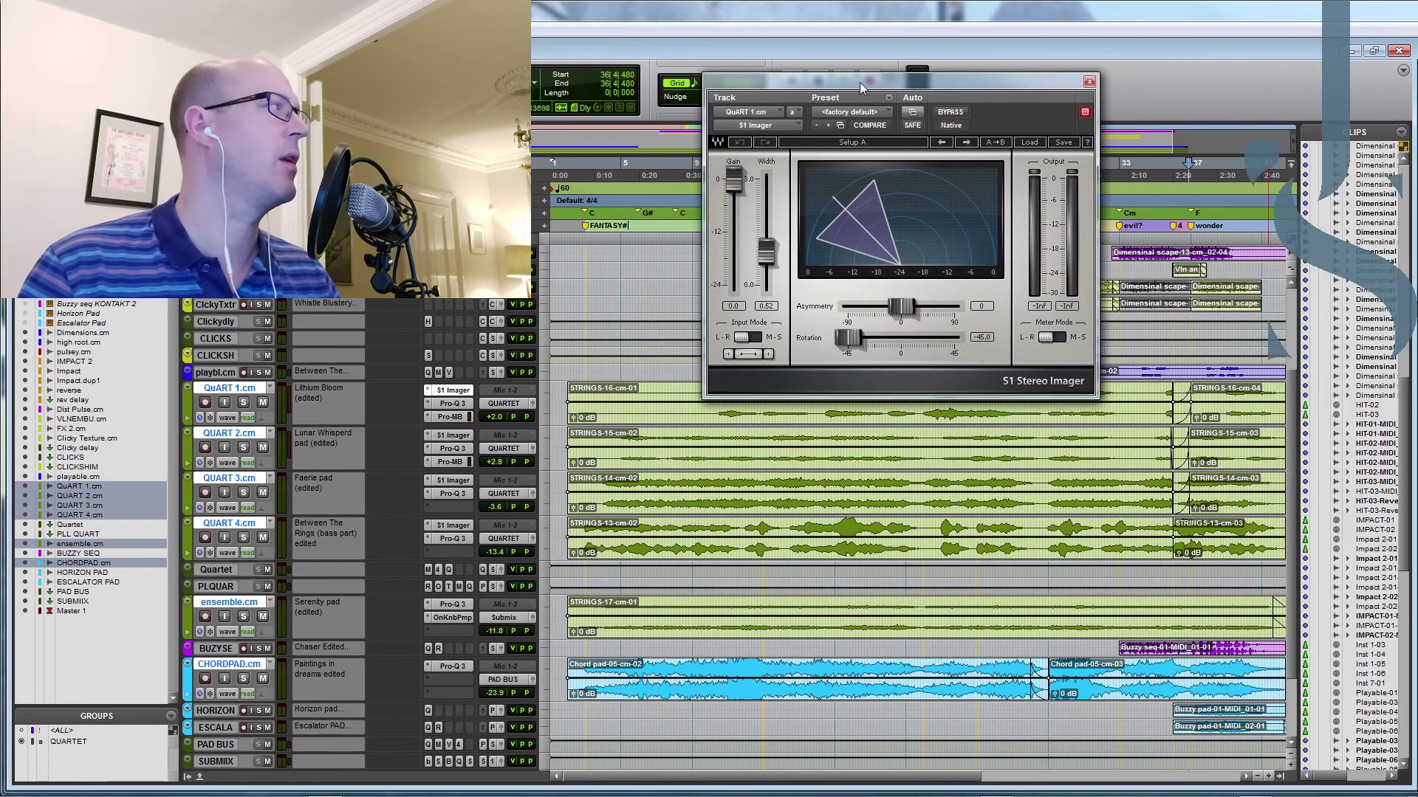
Step: View the S1 Imager stereo placement settings on QUART 2, QUART 3 and QUART 4 in turn
click(454, 436)
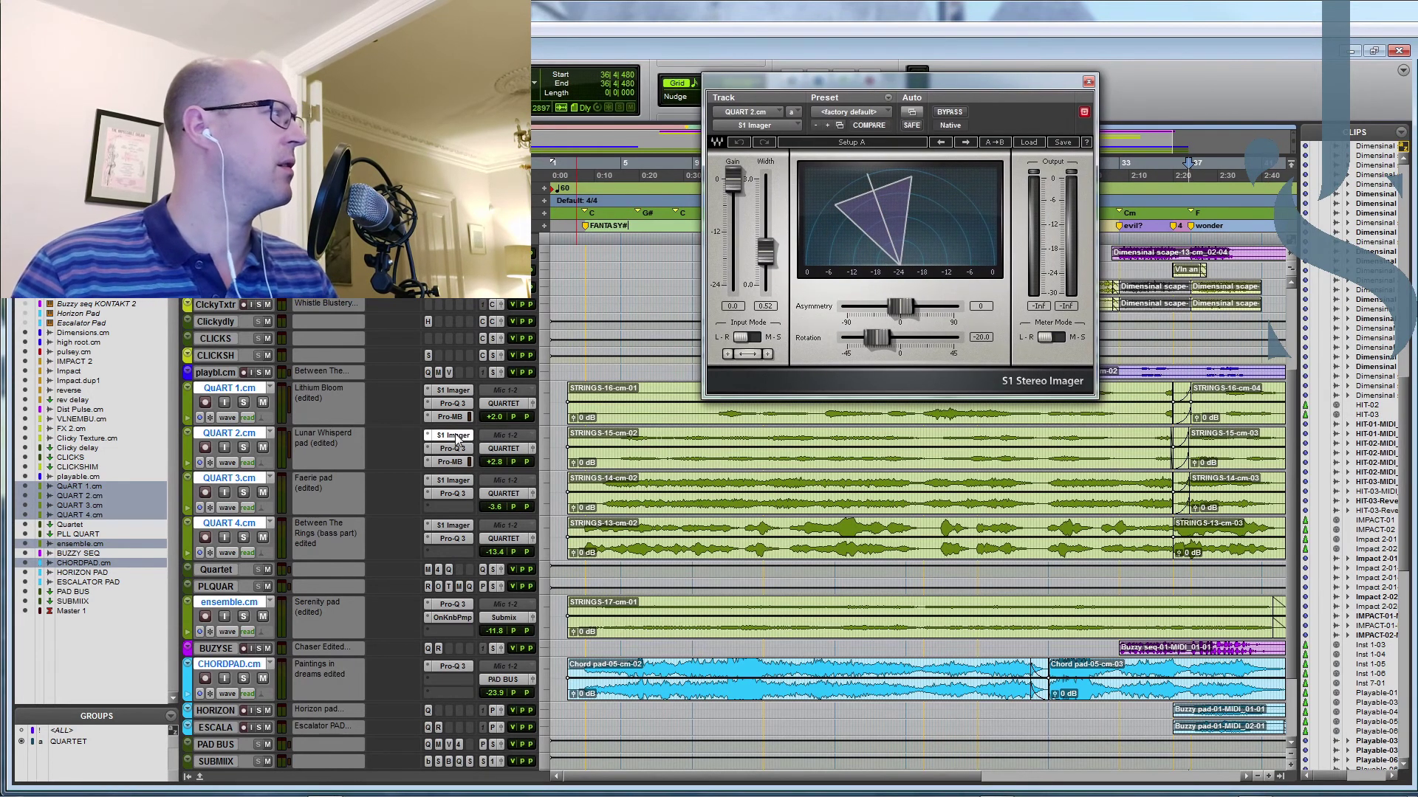
click(453, 480)
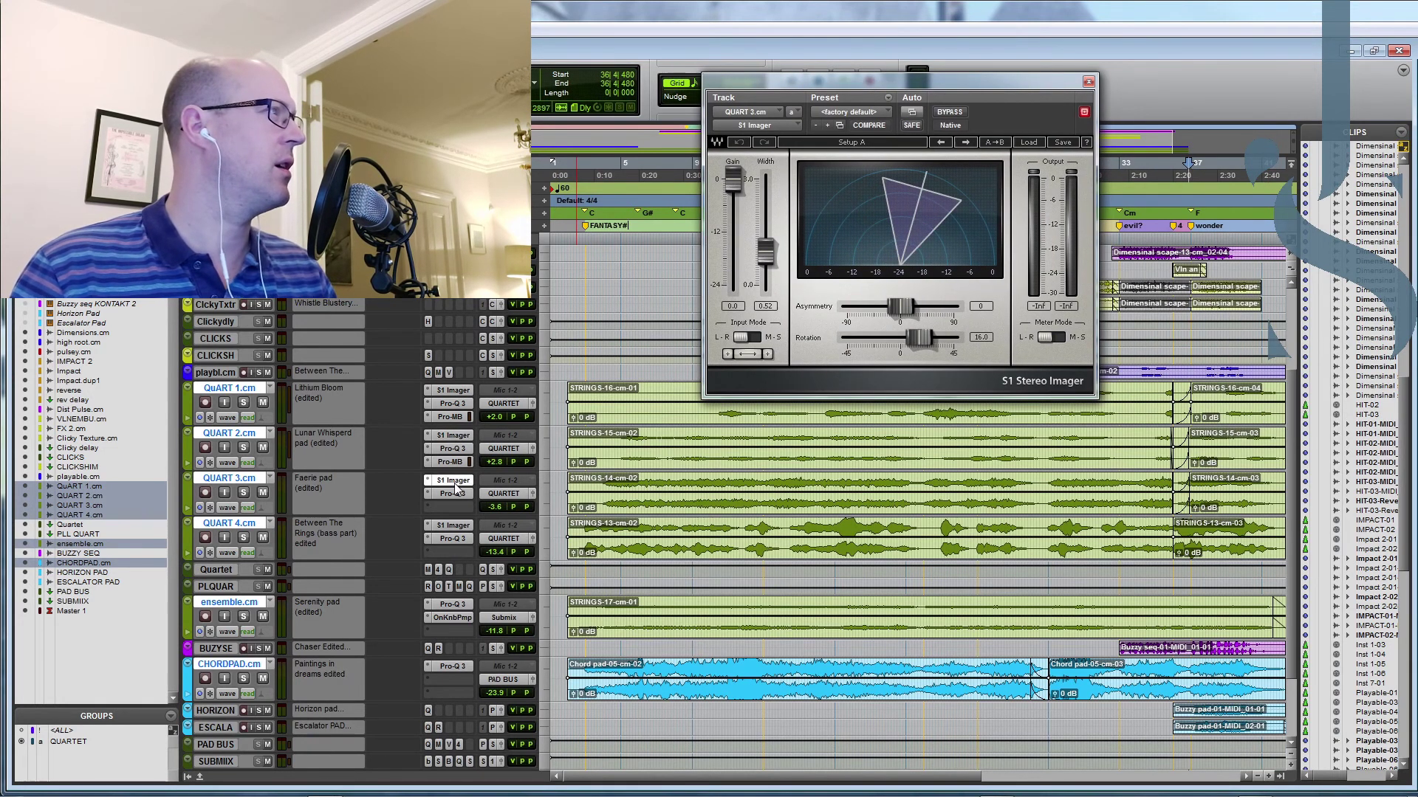
click(454, 525)
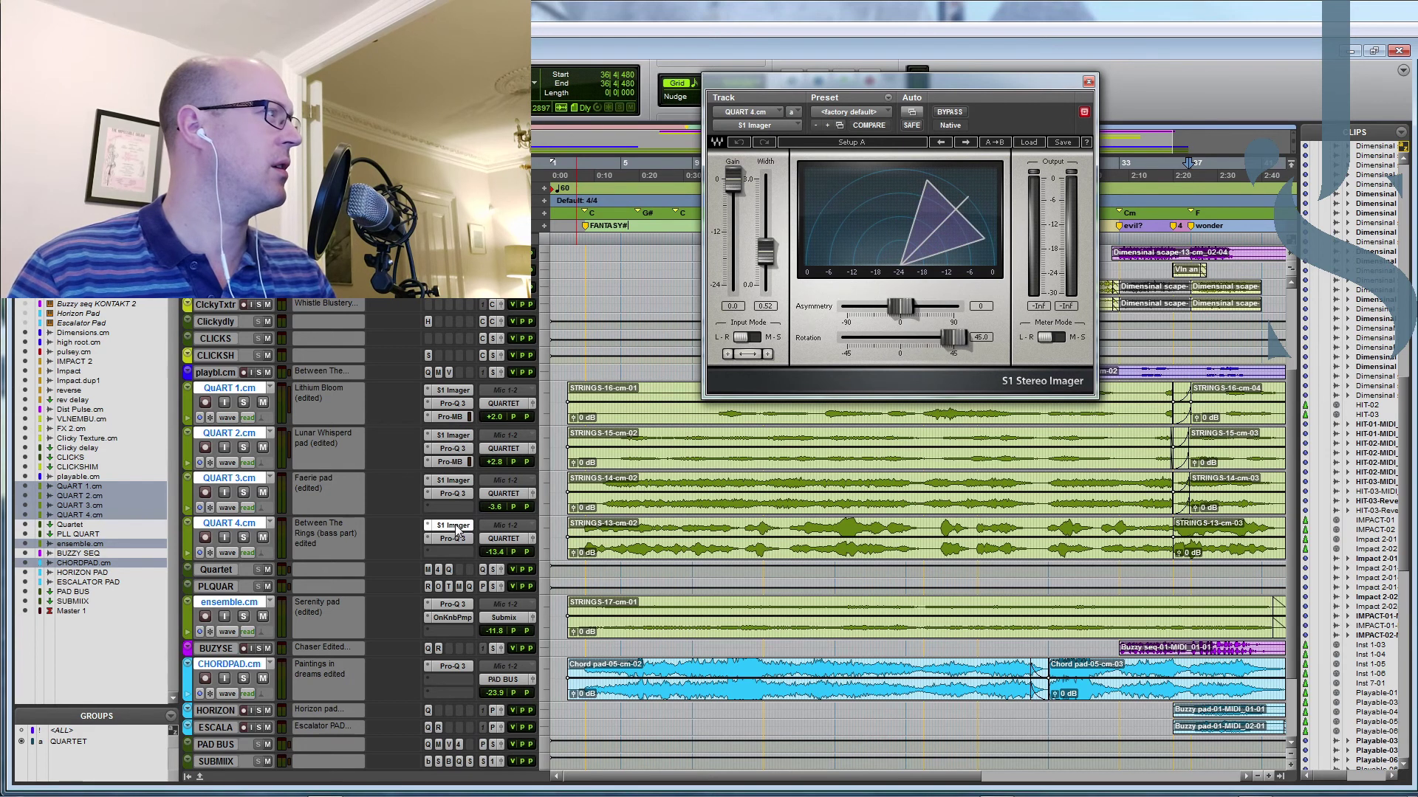
Step: Review the Pro-Q 3 EQ curves on QUART 1, QUART 2, QUART 4 and ensemble, and close the plug-in window
click(452, 405)
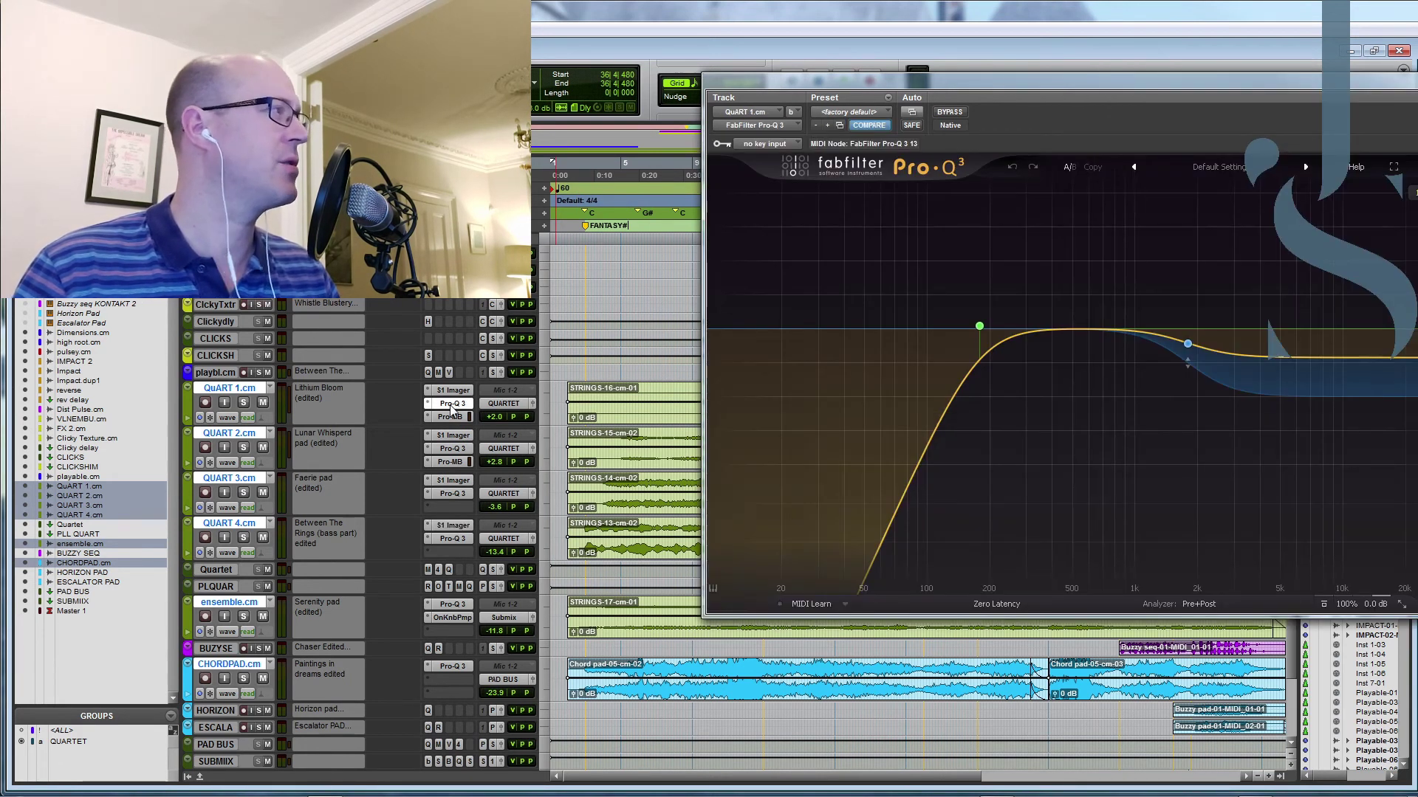
click(453, 449)
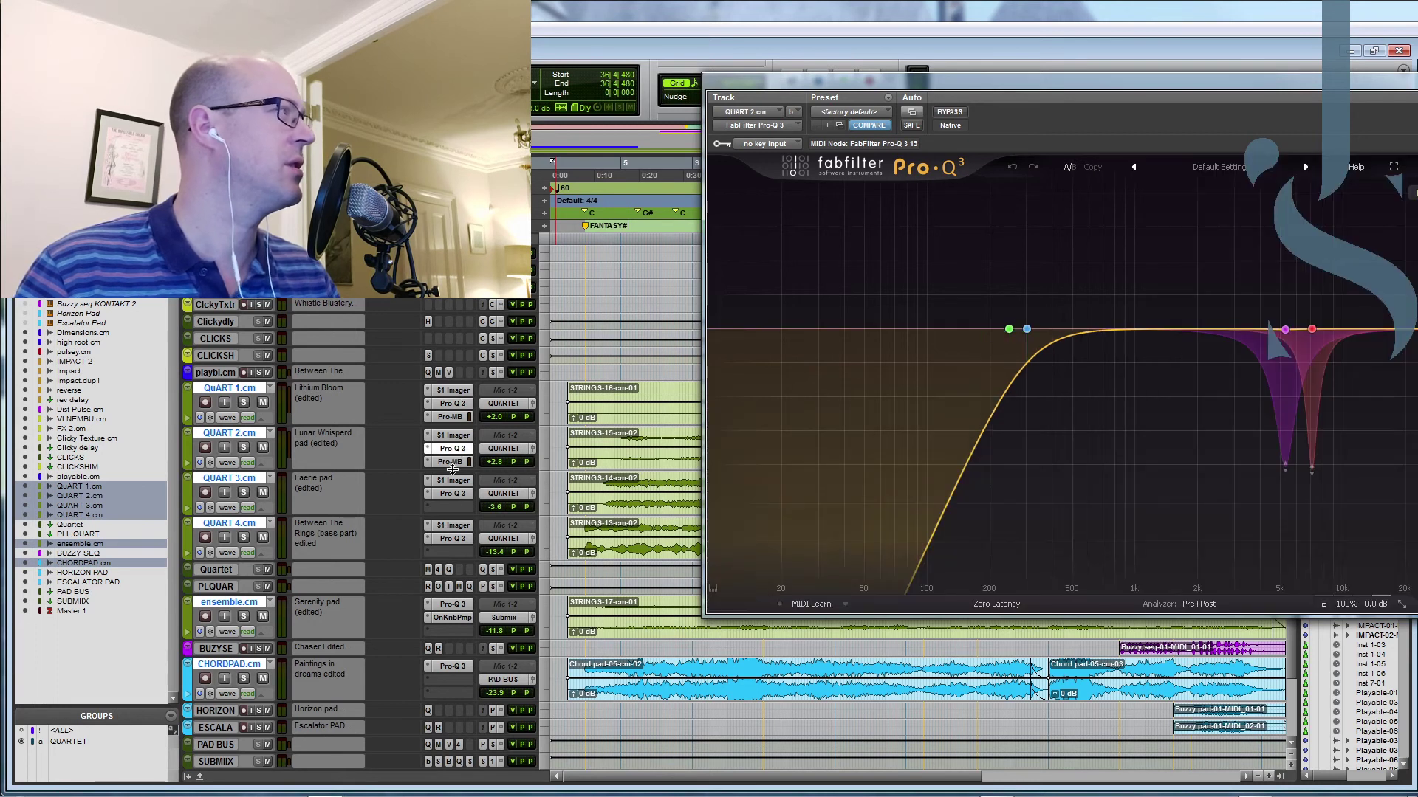
click(453, 539)
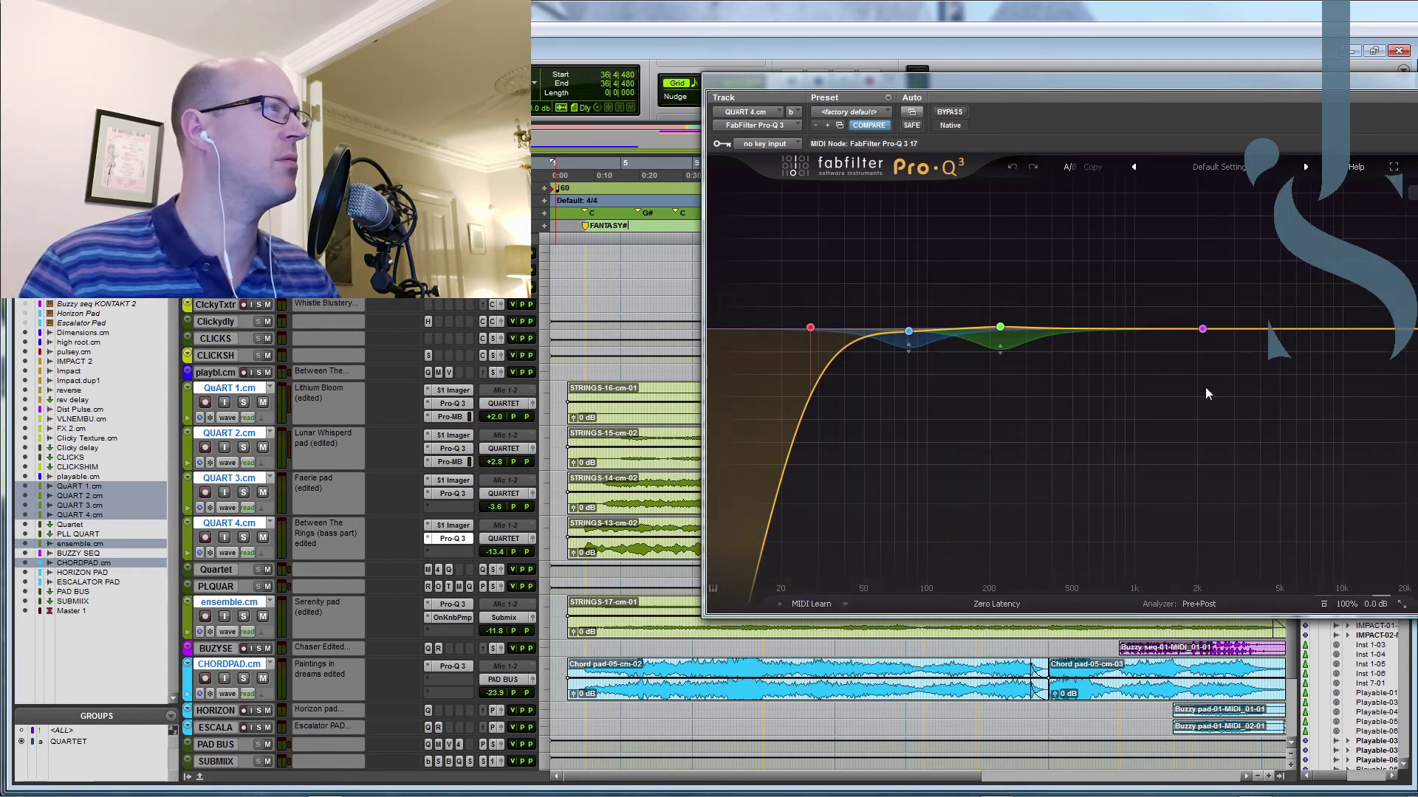
click(452, 604)
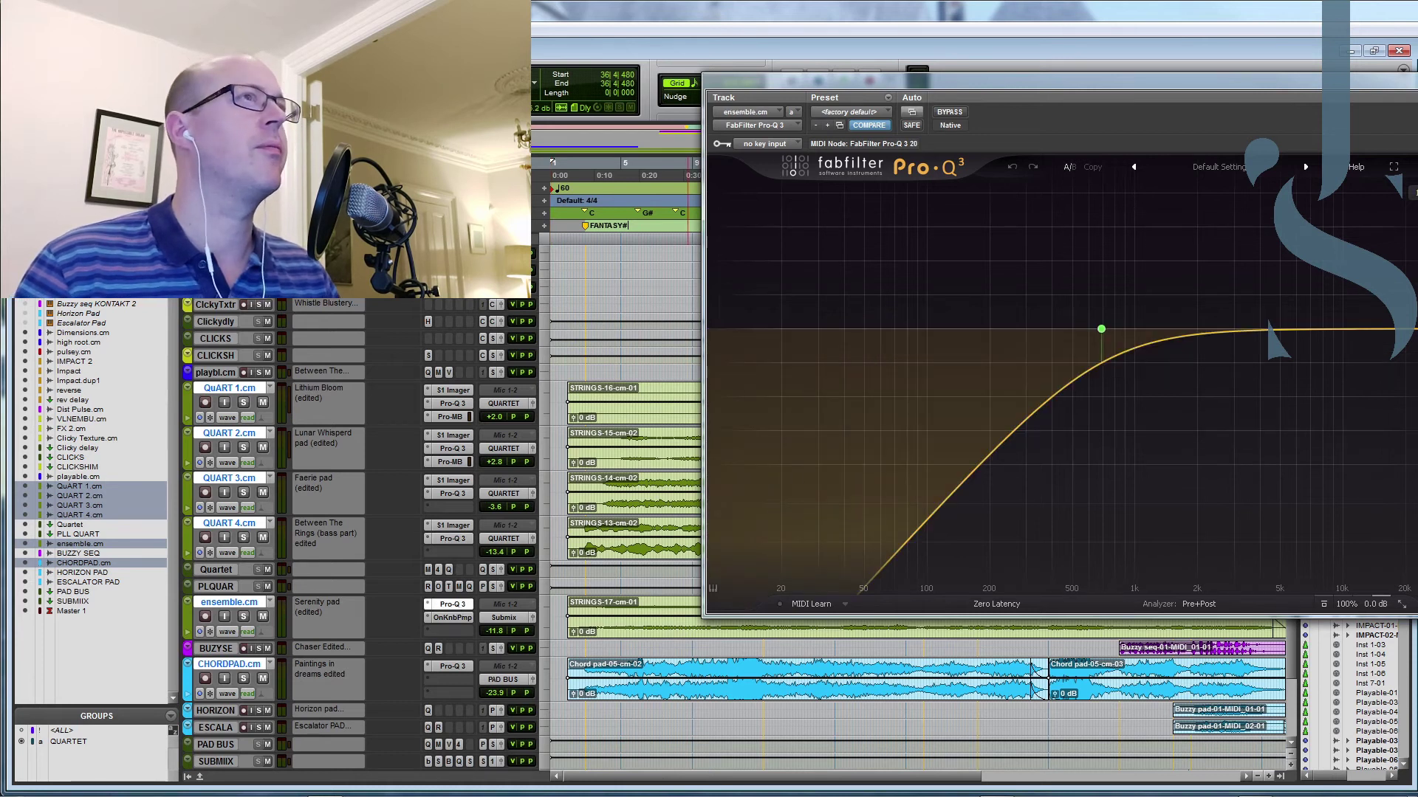
key(ctrl+w)
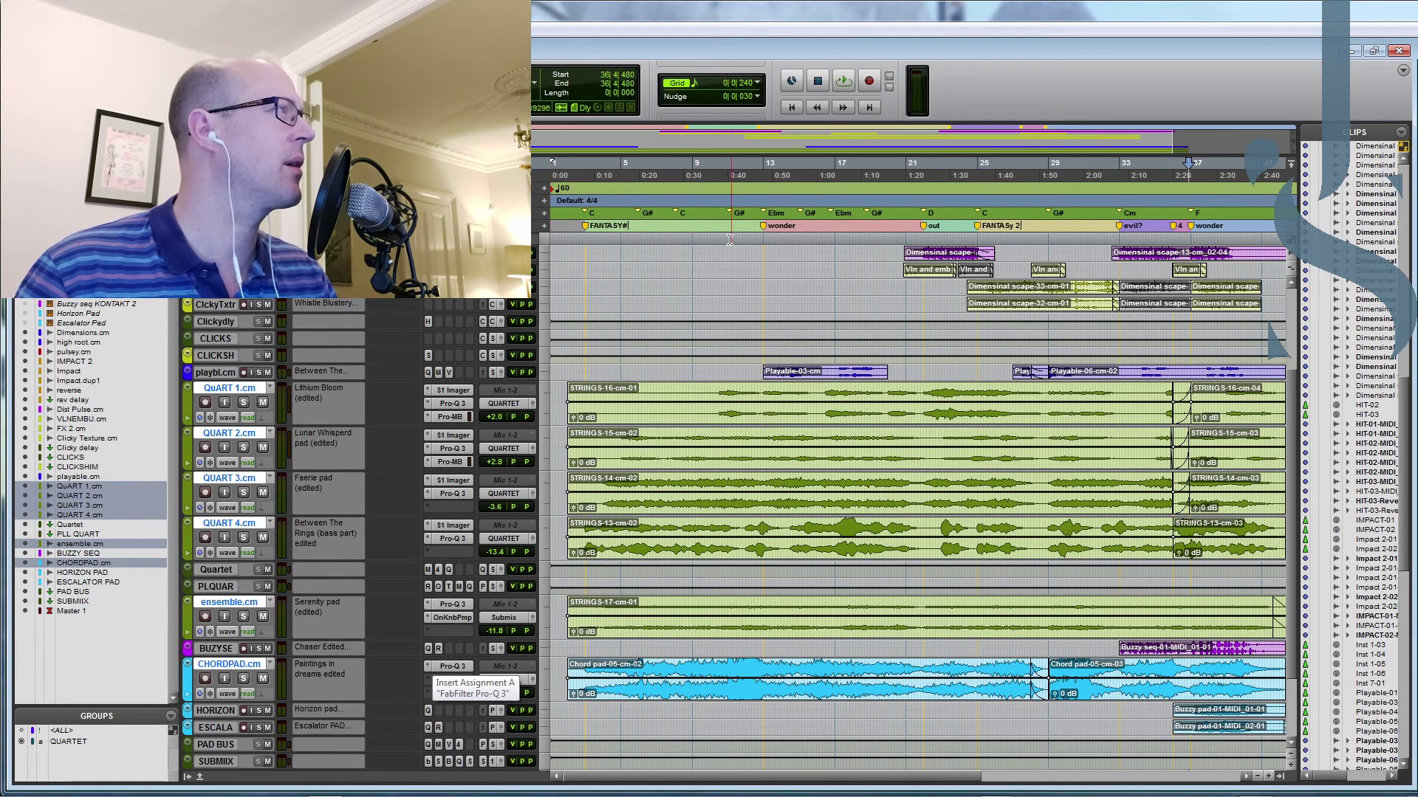
Step: Select bars 13 to 24 on the timeline, solo the quartet, ensemble and chord pad tracks, and play the range
drag(761, 241, 959, 243)
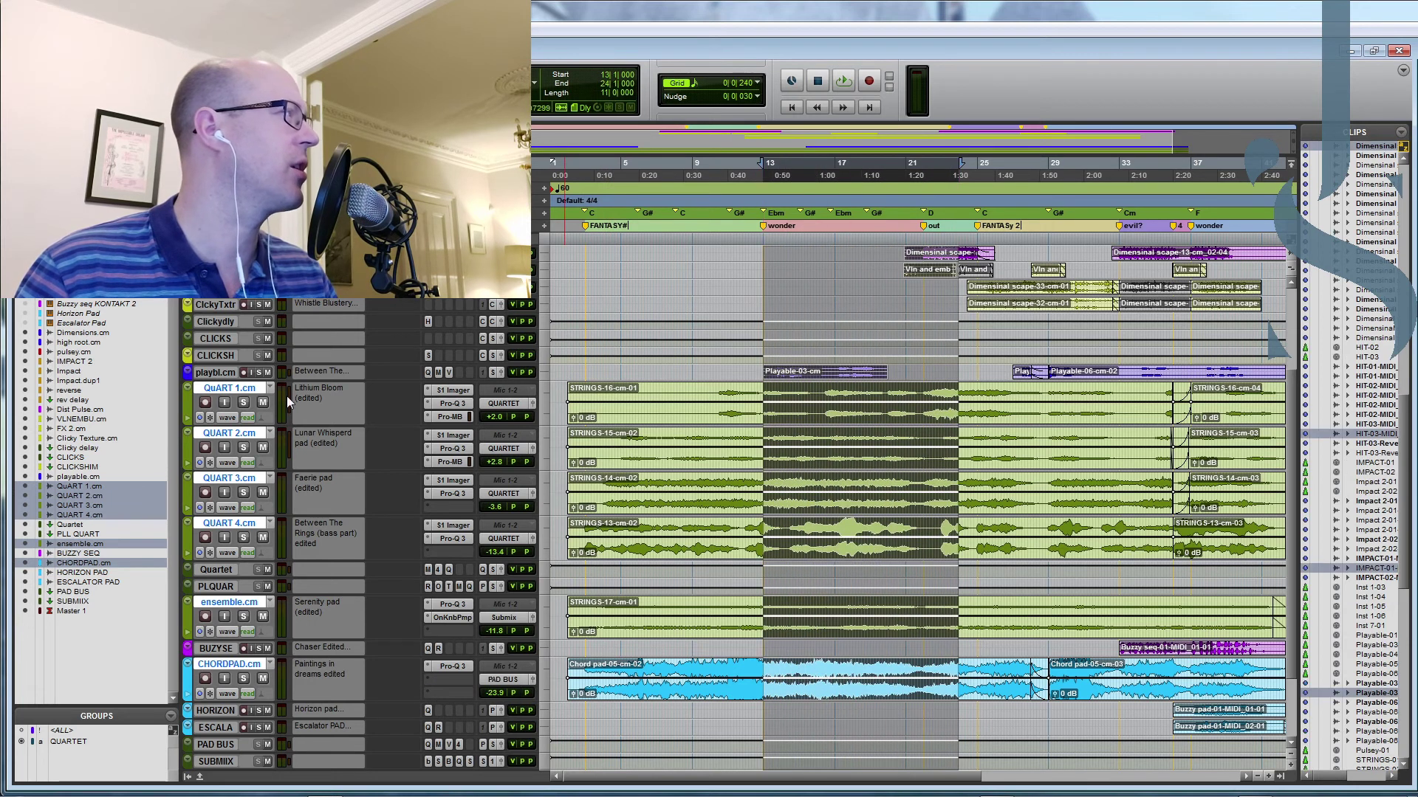
click(244, 403)
key(space)
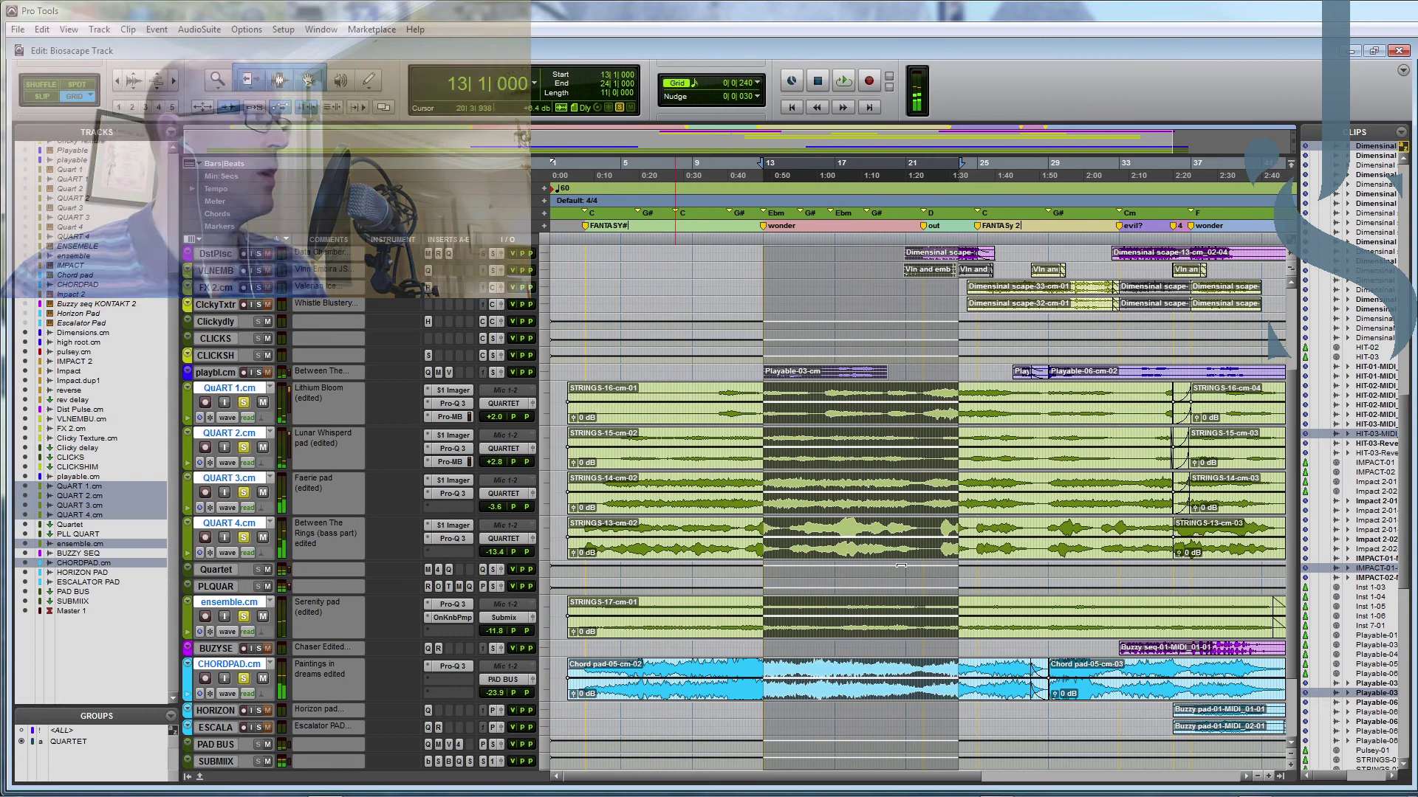
Step: Add solos on the pulse and high root tracks while playing from bar 13, and stop playback
scroll(784, 353, up, 3)
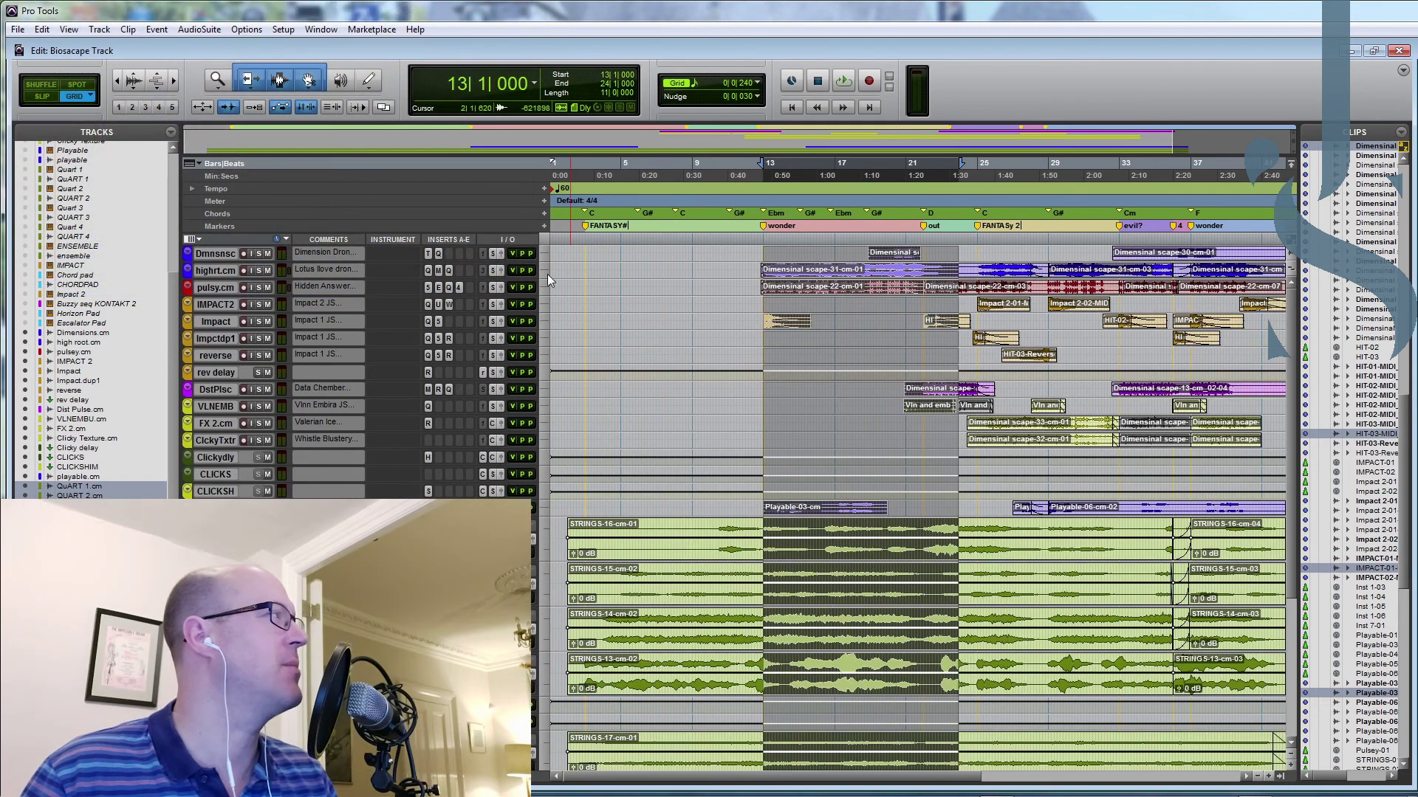
click(258, 287)
key(space)
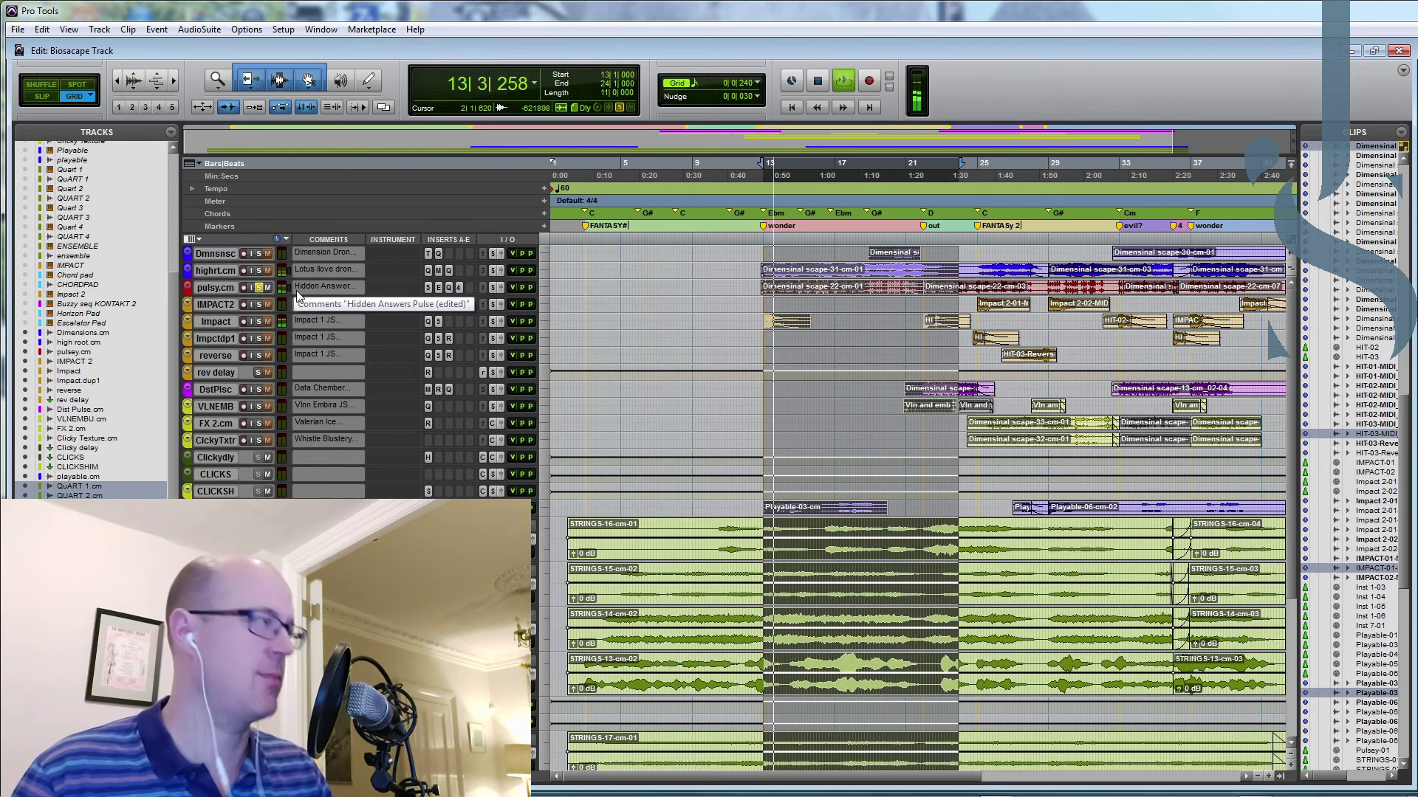
click(258, 271)
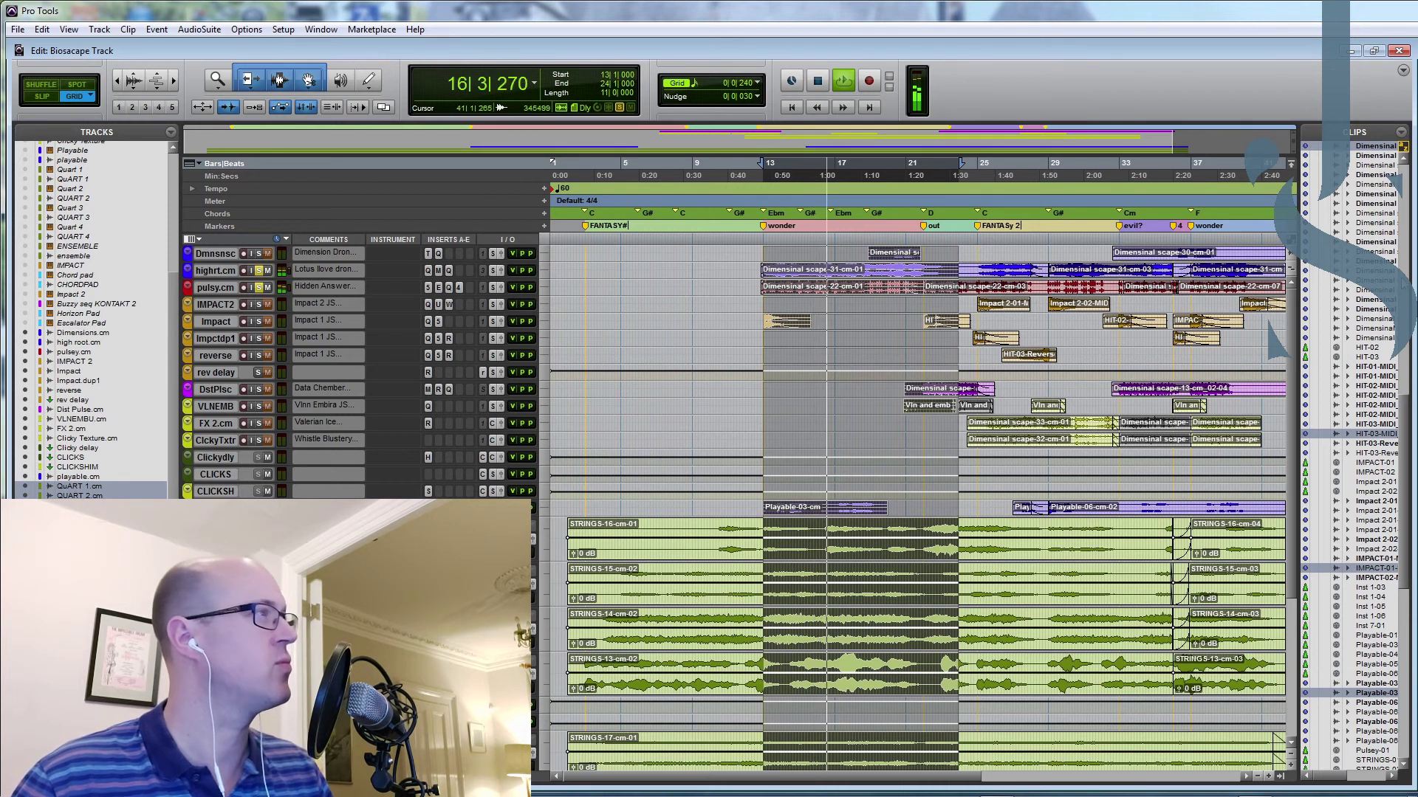
scroll(923, 509, down, 3)
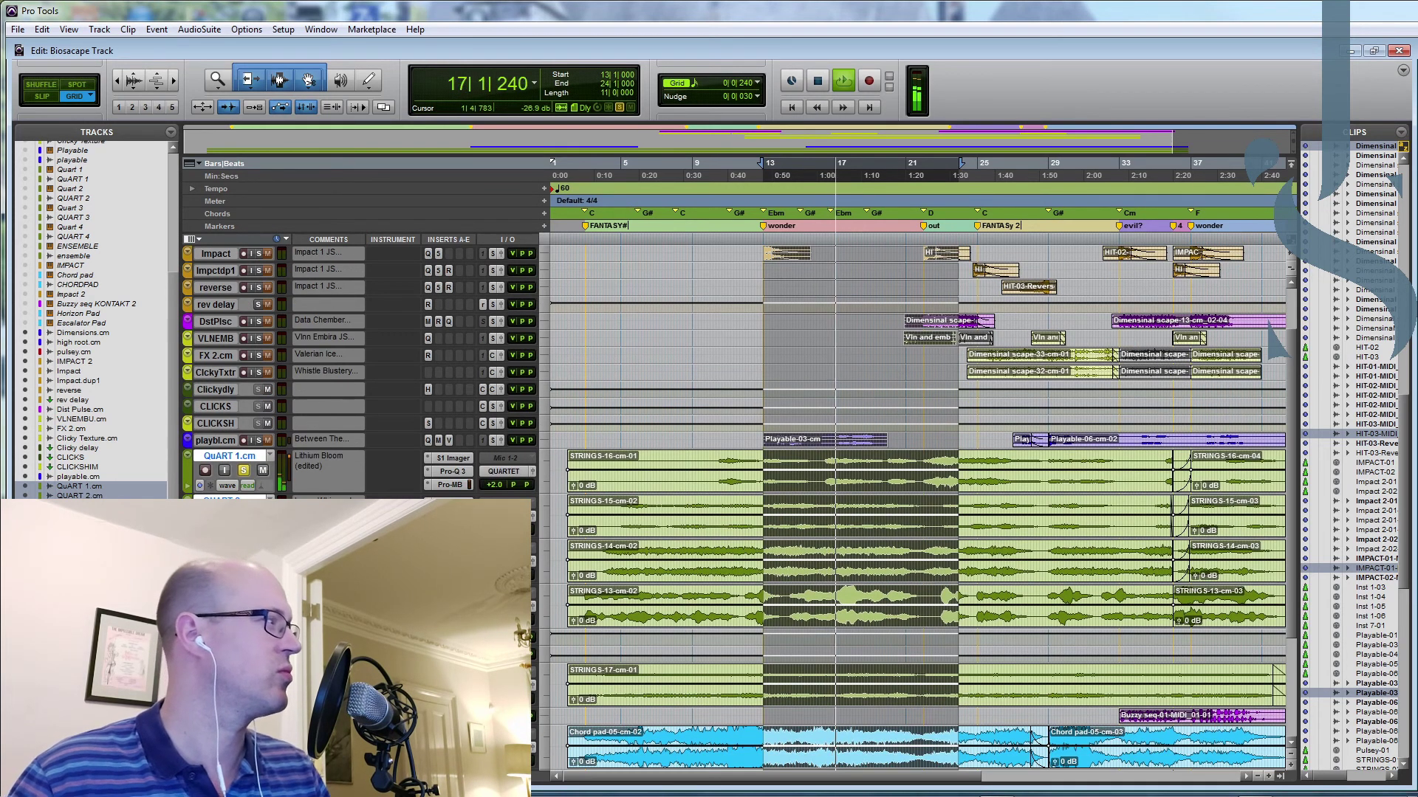
scroll(923, 510, up, 3)
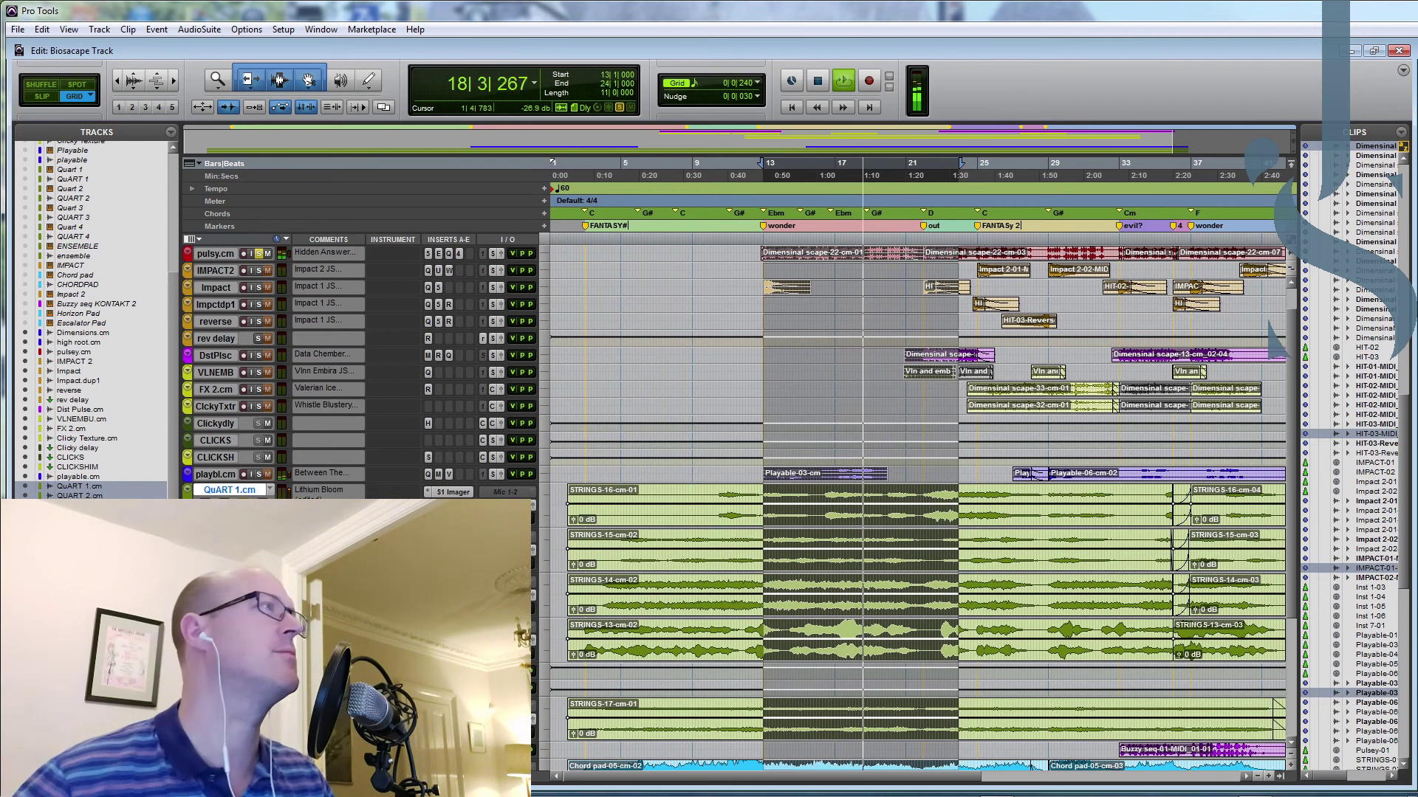
key(space)
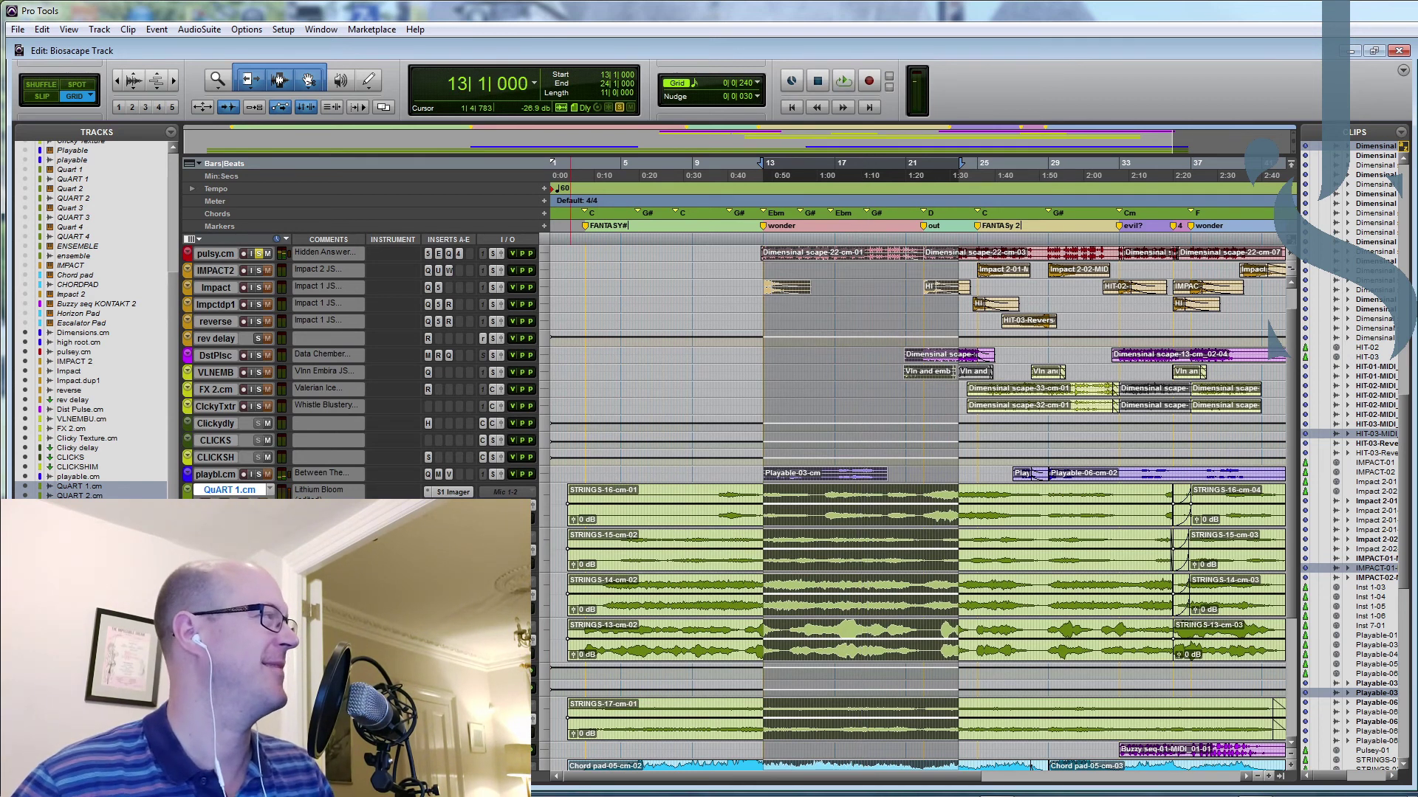
Step: Place the edit cursor at 24|4|480, select the tracks from IMPACT 2 to rev delay, and enlarge their height
scroll(260, 411, up, 2)
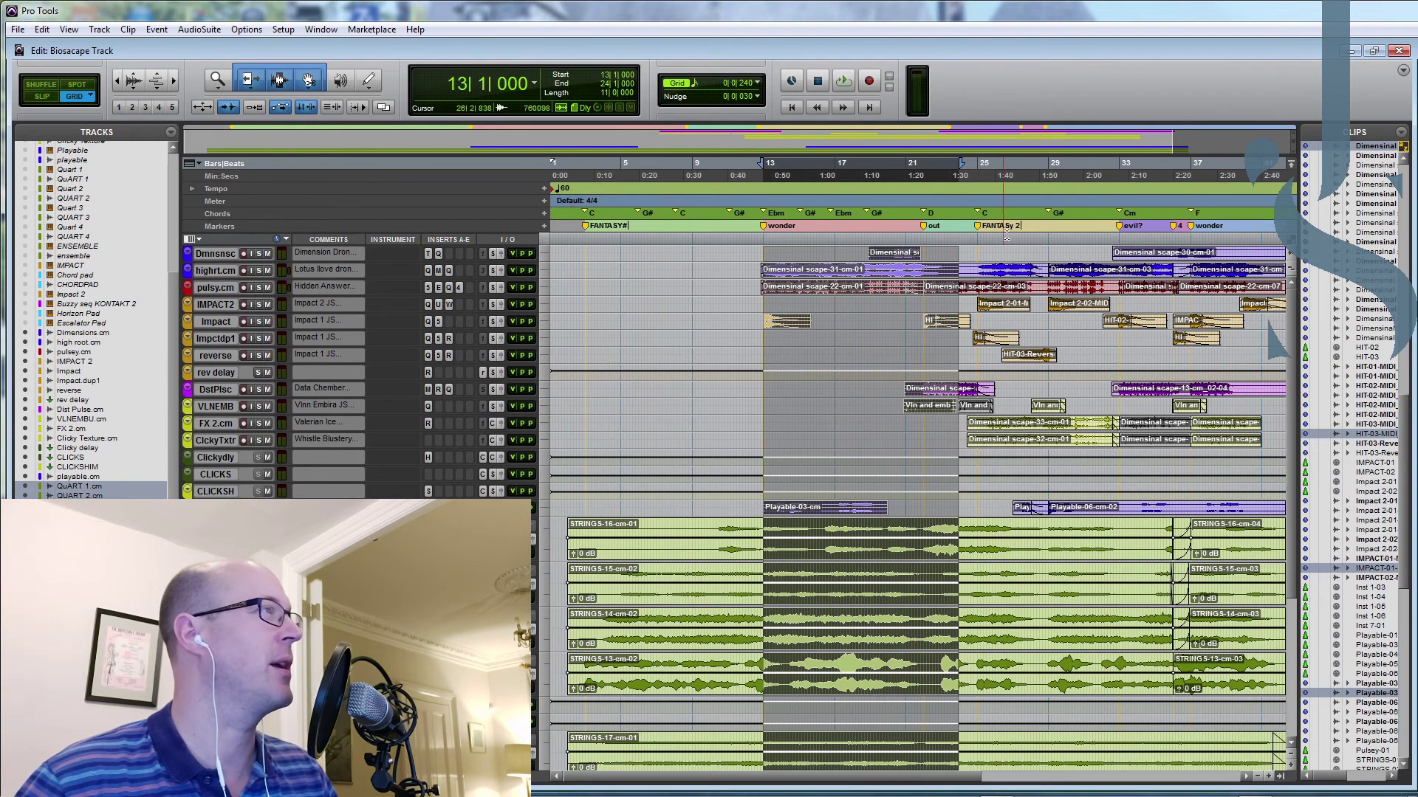
click(974, 240)
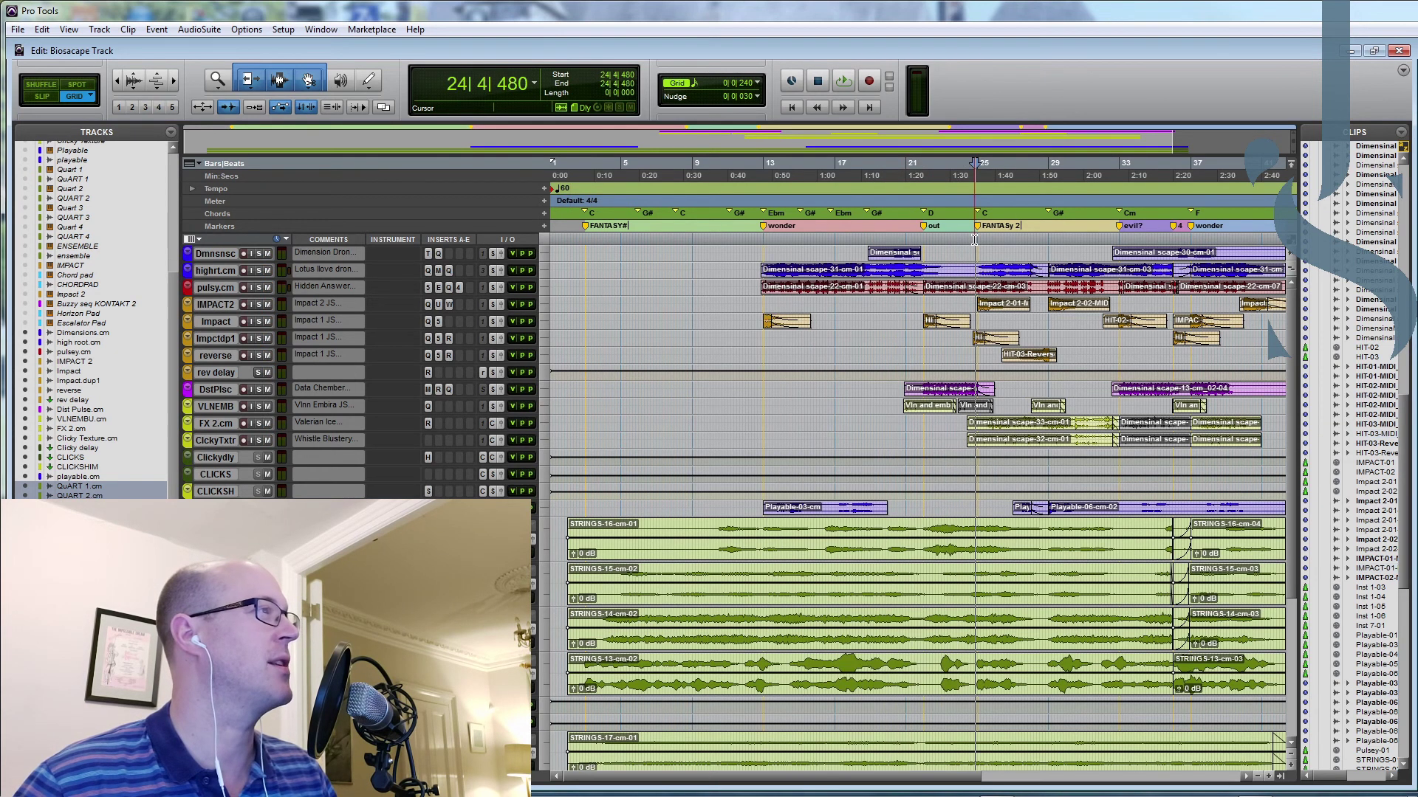
click(222, 302)
shift+click(216, 373)
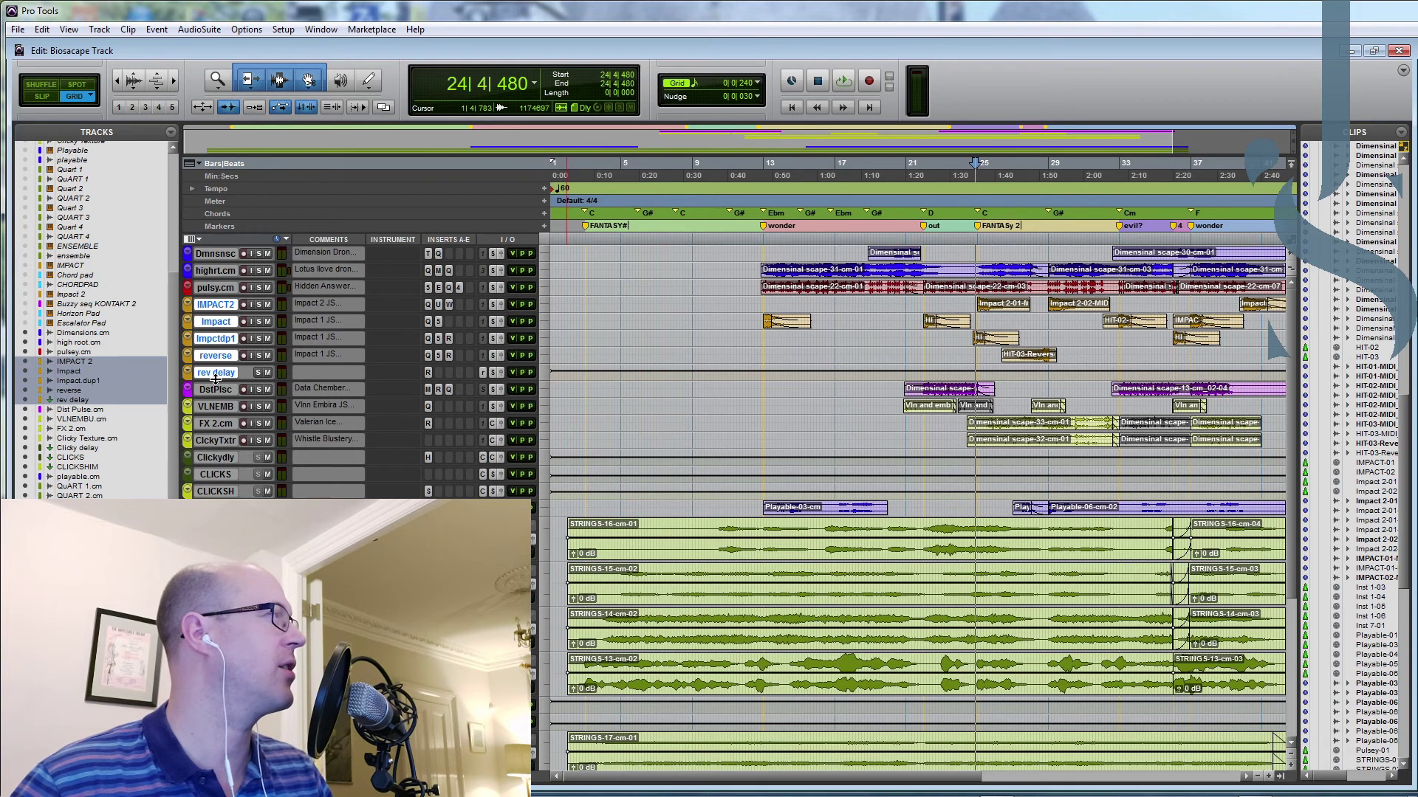
key(super+Up)
key(super+Up)
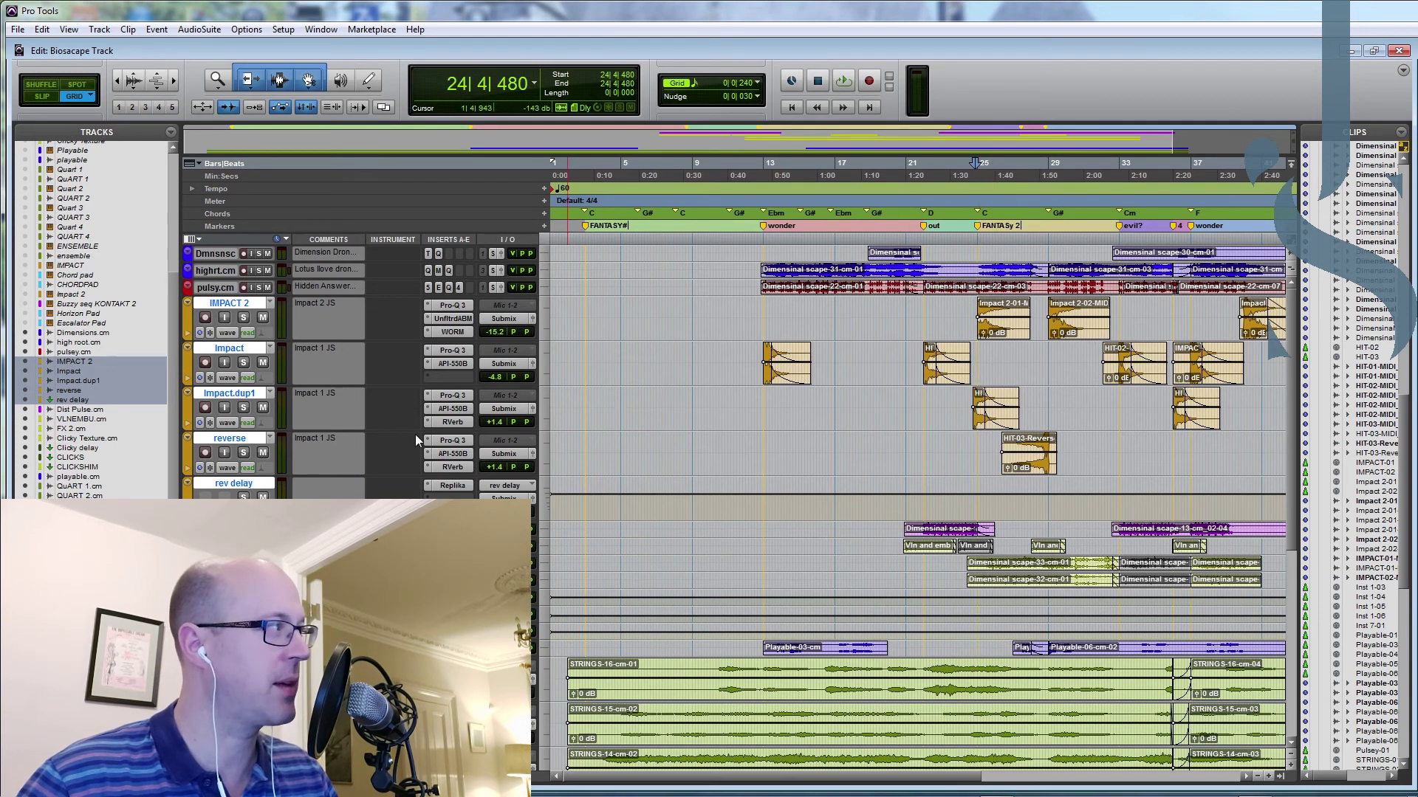
Step: Solo the reverse track, play from 27|1|240 after dismissing the CPU warning, add IMPACT 2 to the solo, and stop
click(221, 396)
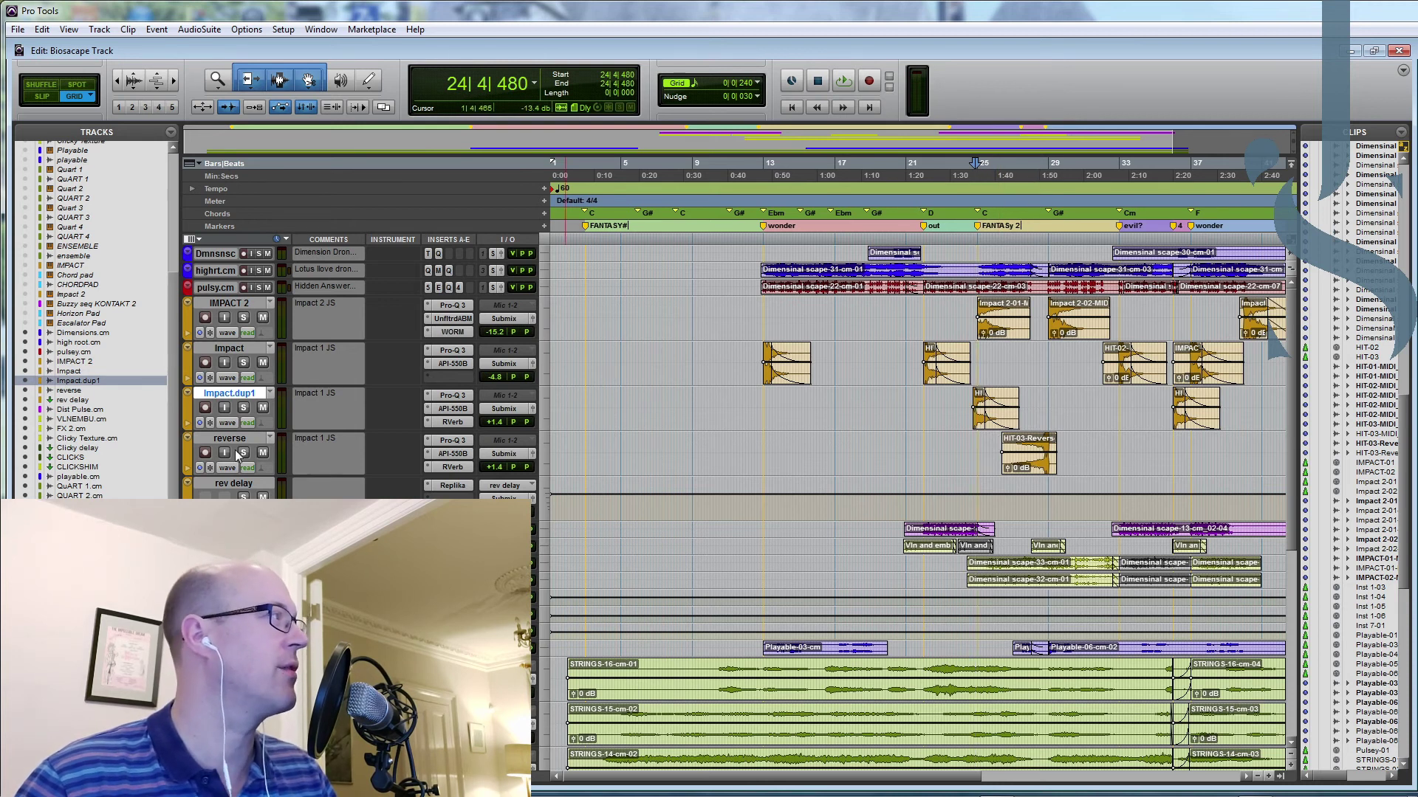
click(1013, 243)
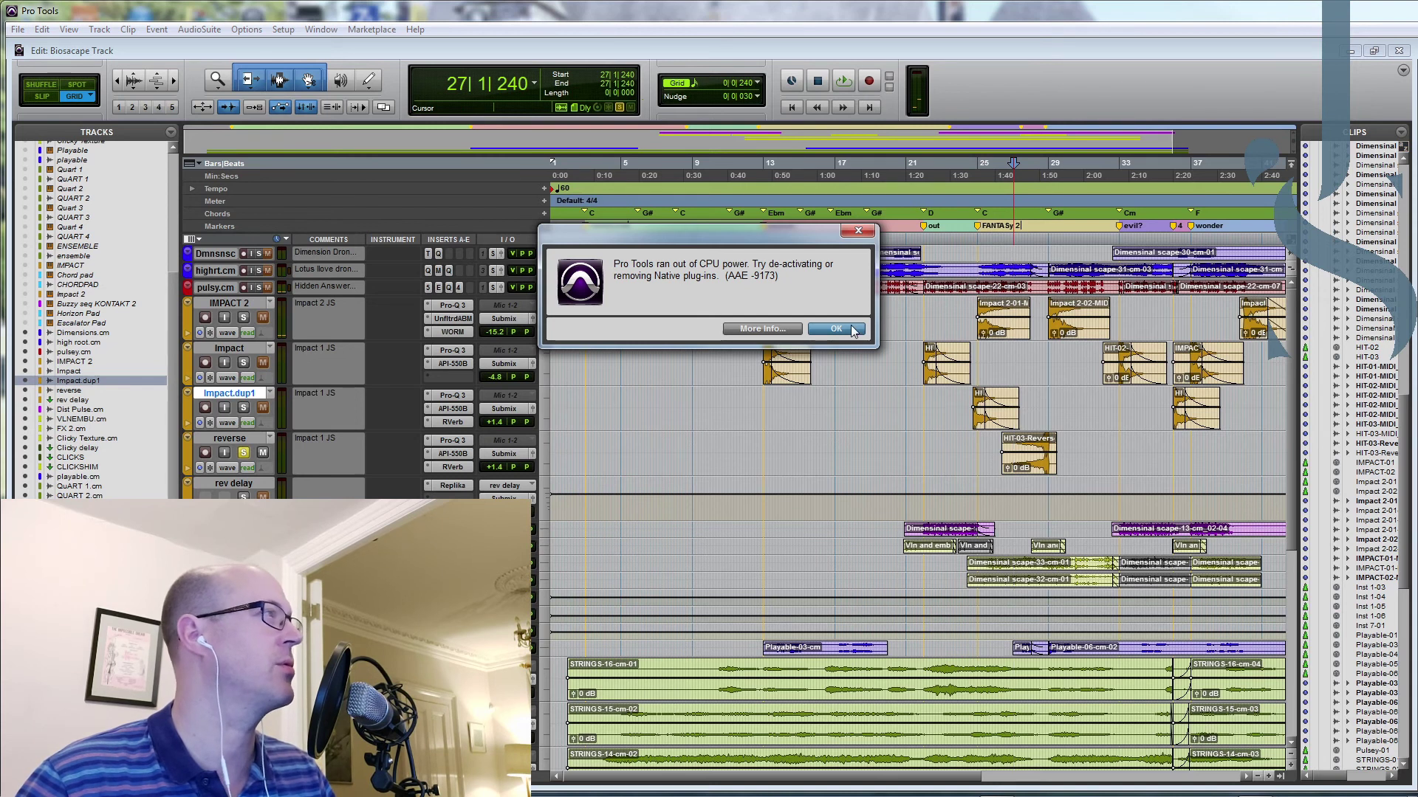
click(835, 329)
key(space)
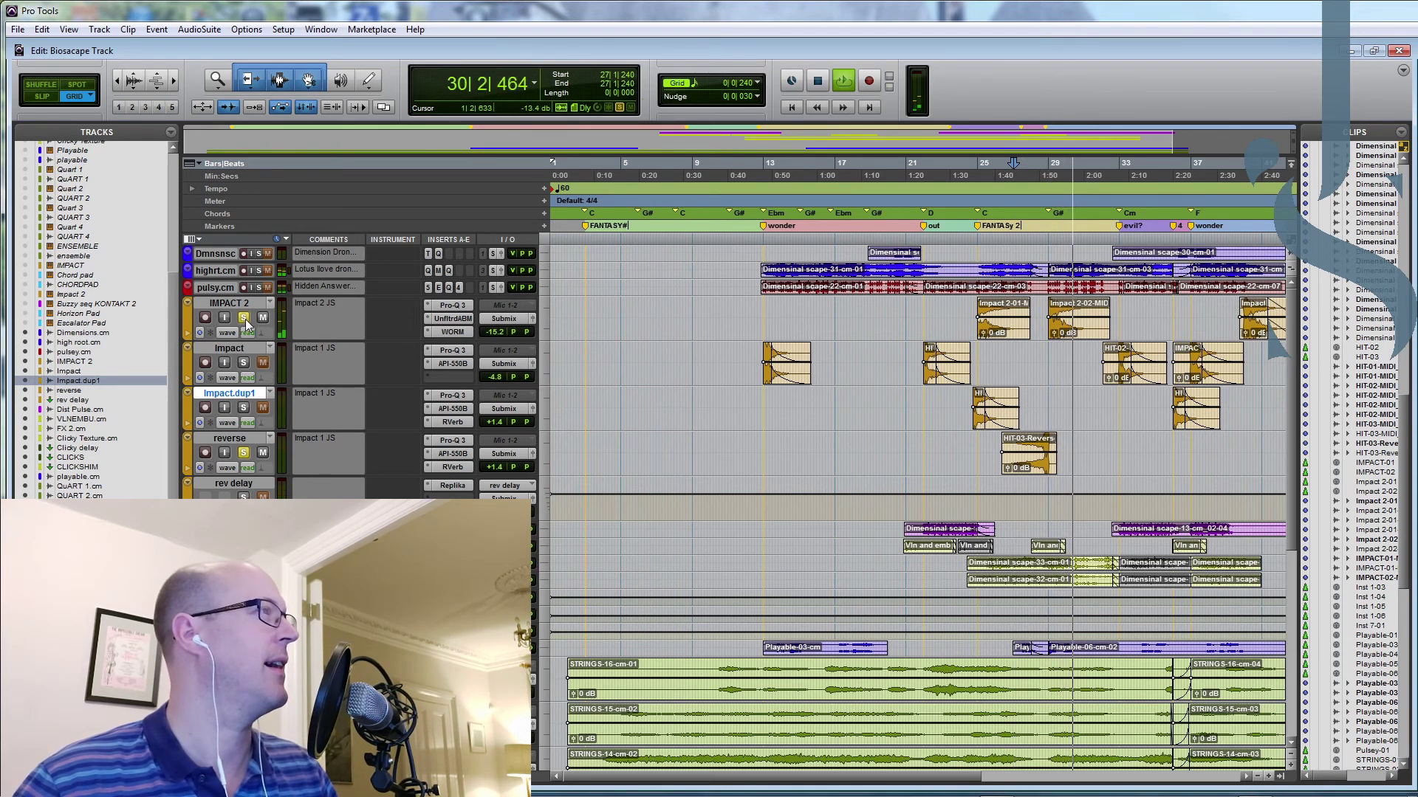
key(space)
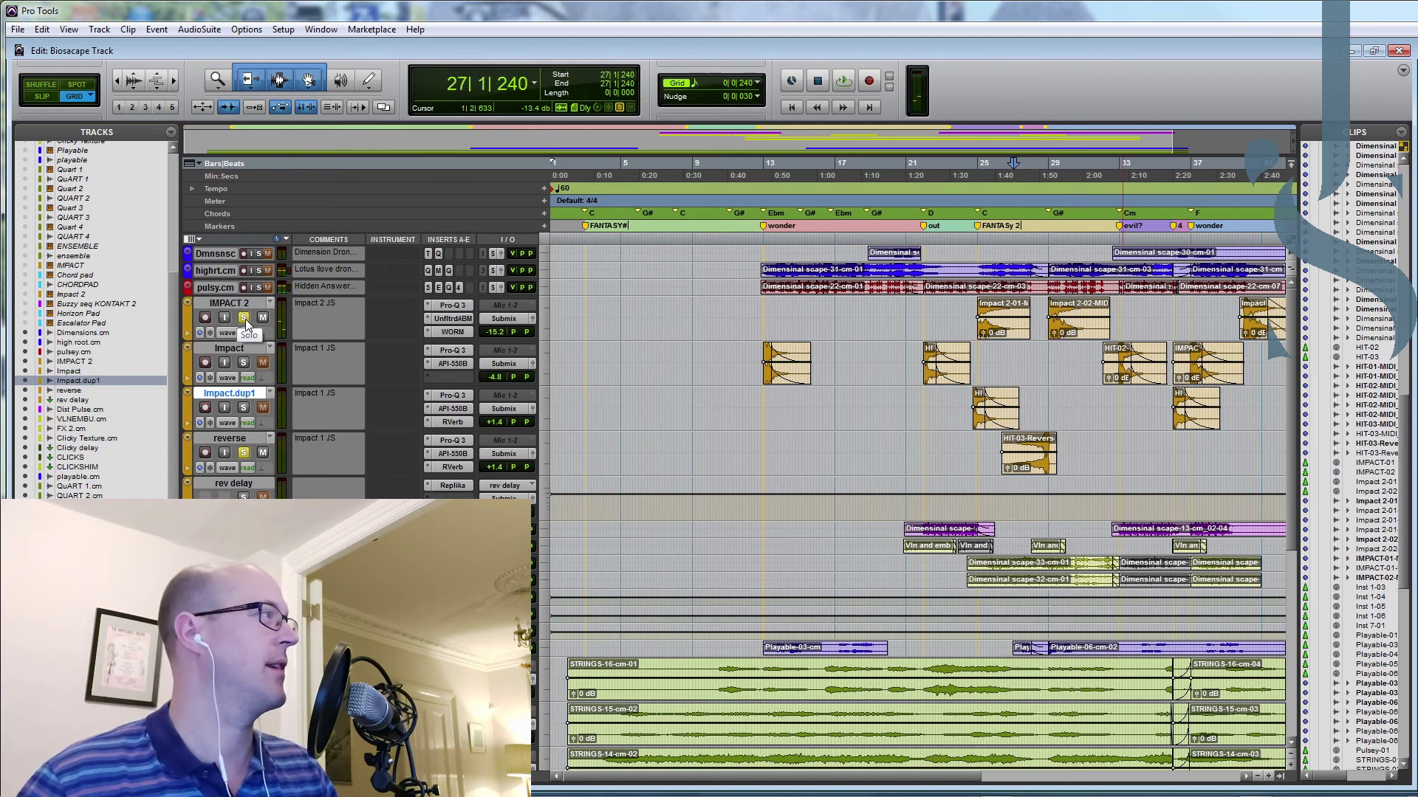
Step: Open the WORMHOLE plug-in on IMPACT 2, move its window clear of the track controls, and play the Impact 2-02 clip
click(246, 303)
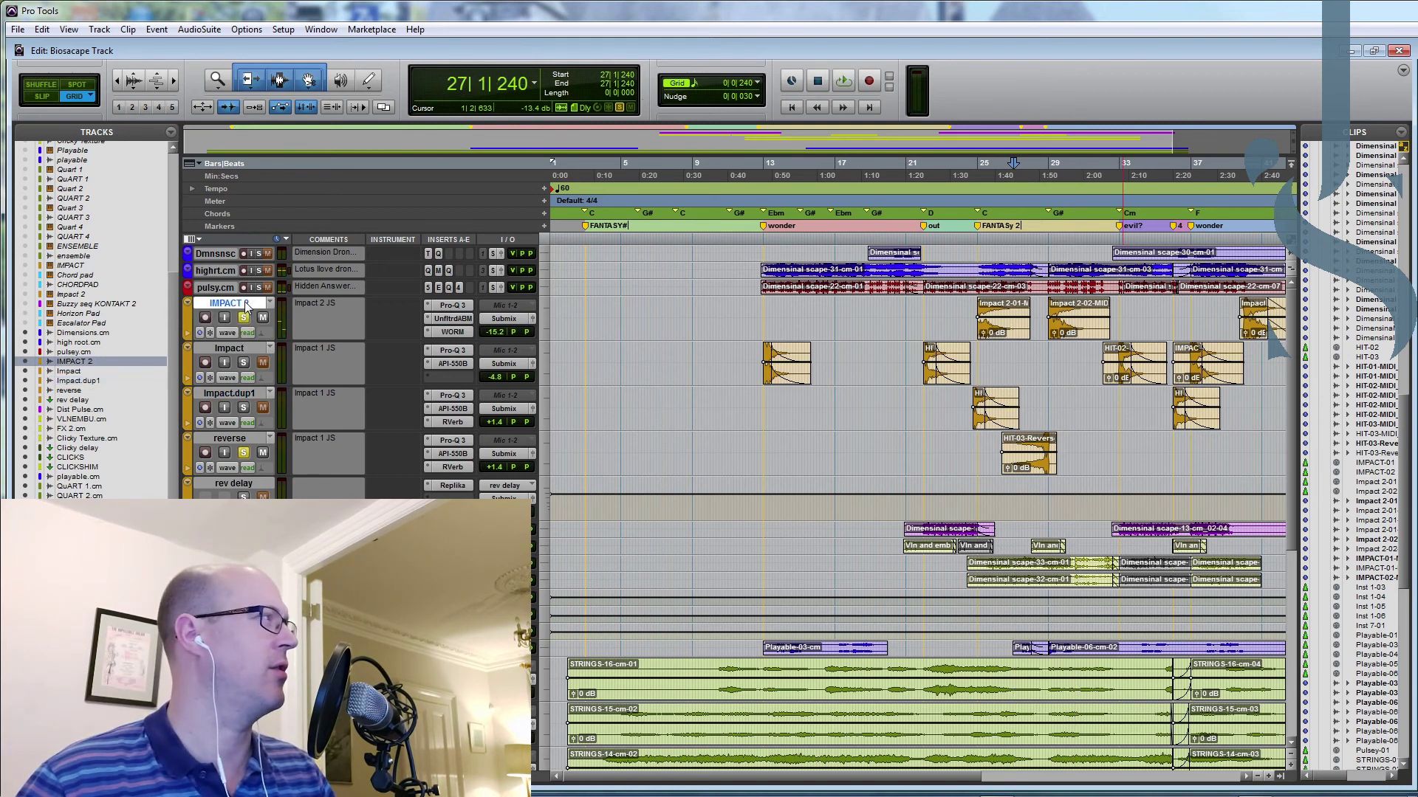
click(452, 333)
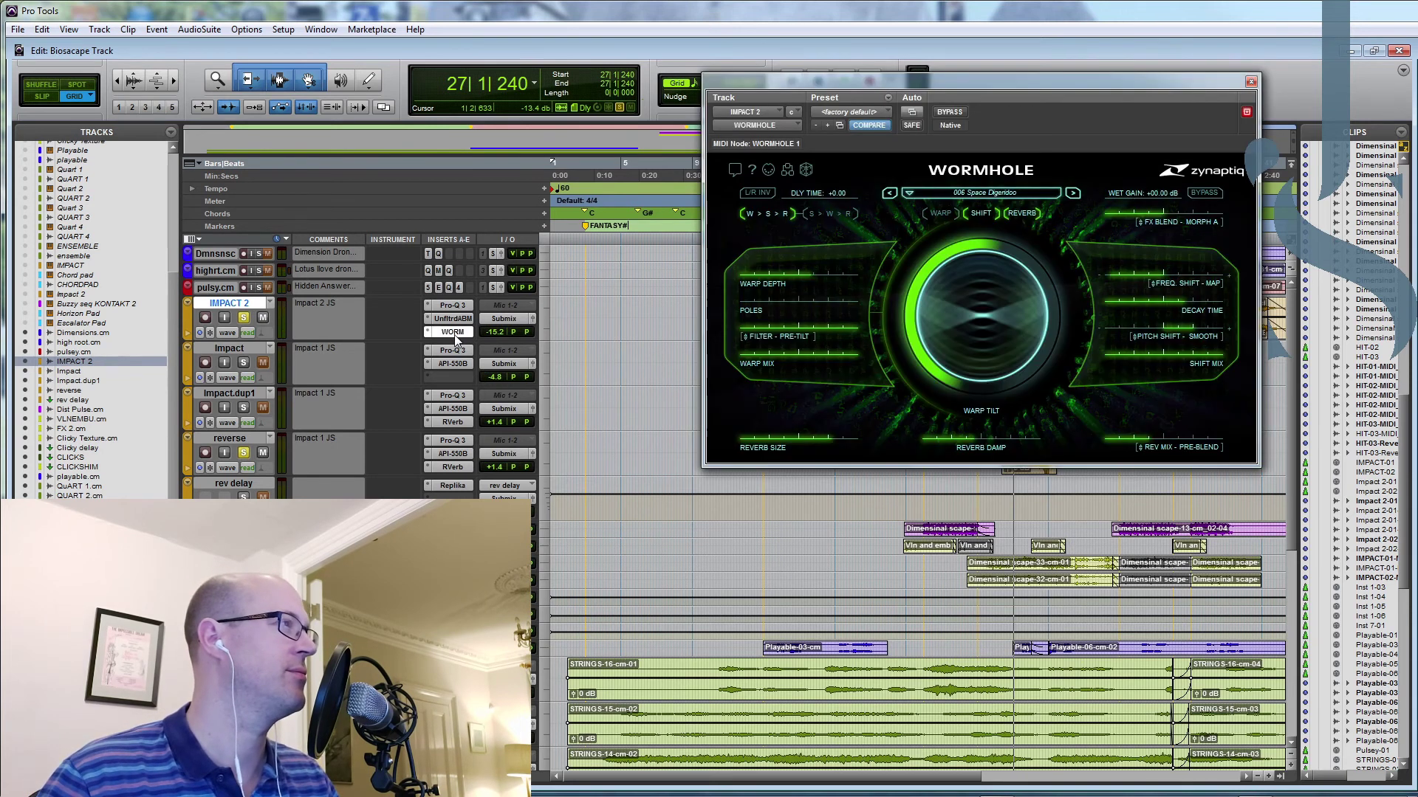
drag(918, 79, 670, 96)
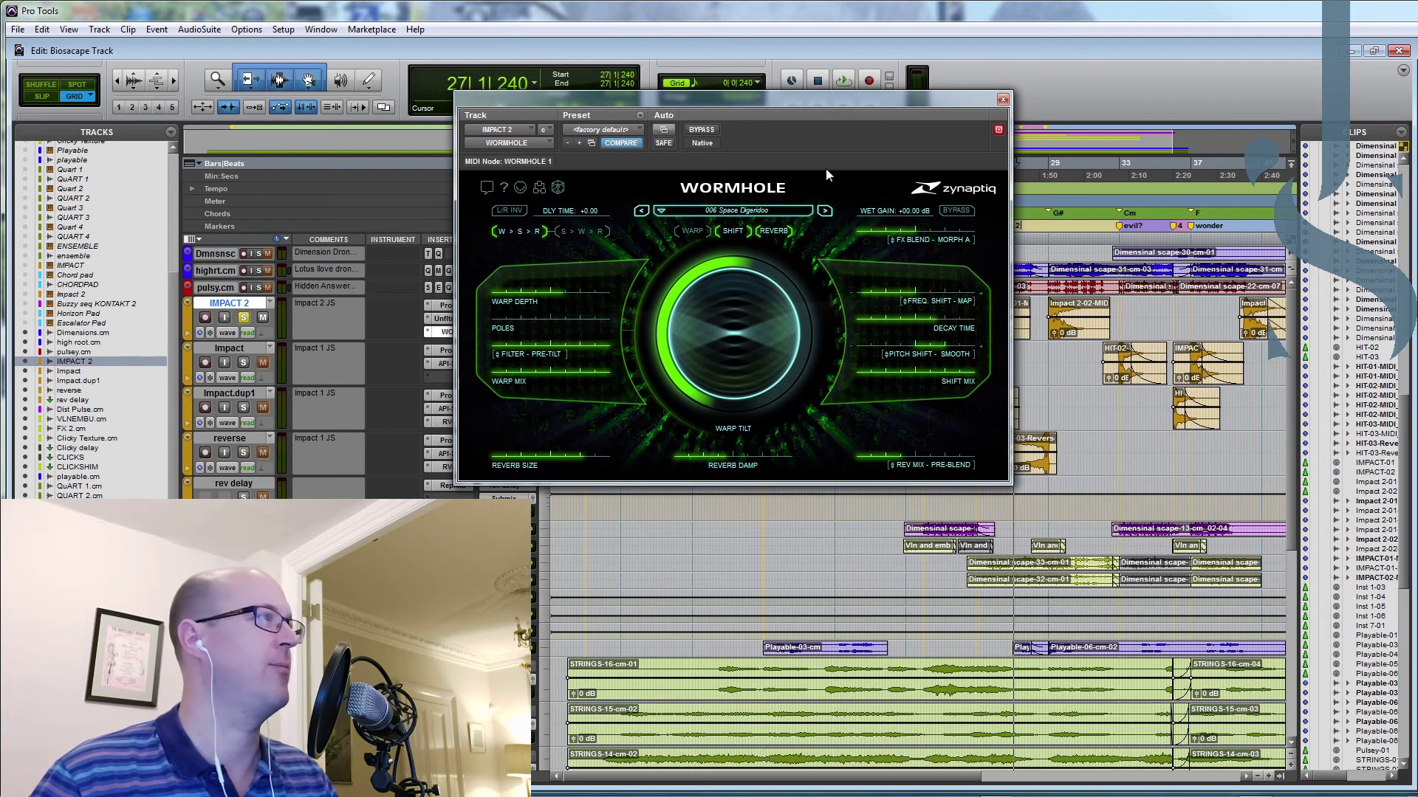
click(1067, 333)
key(space)
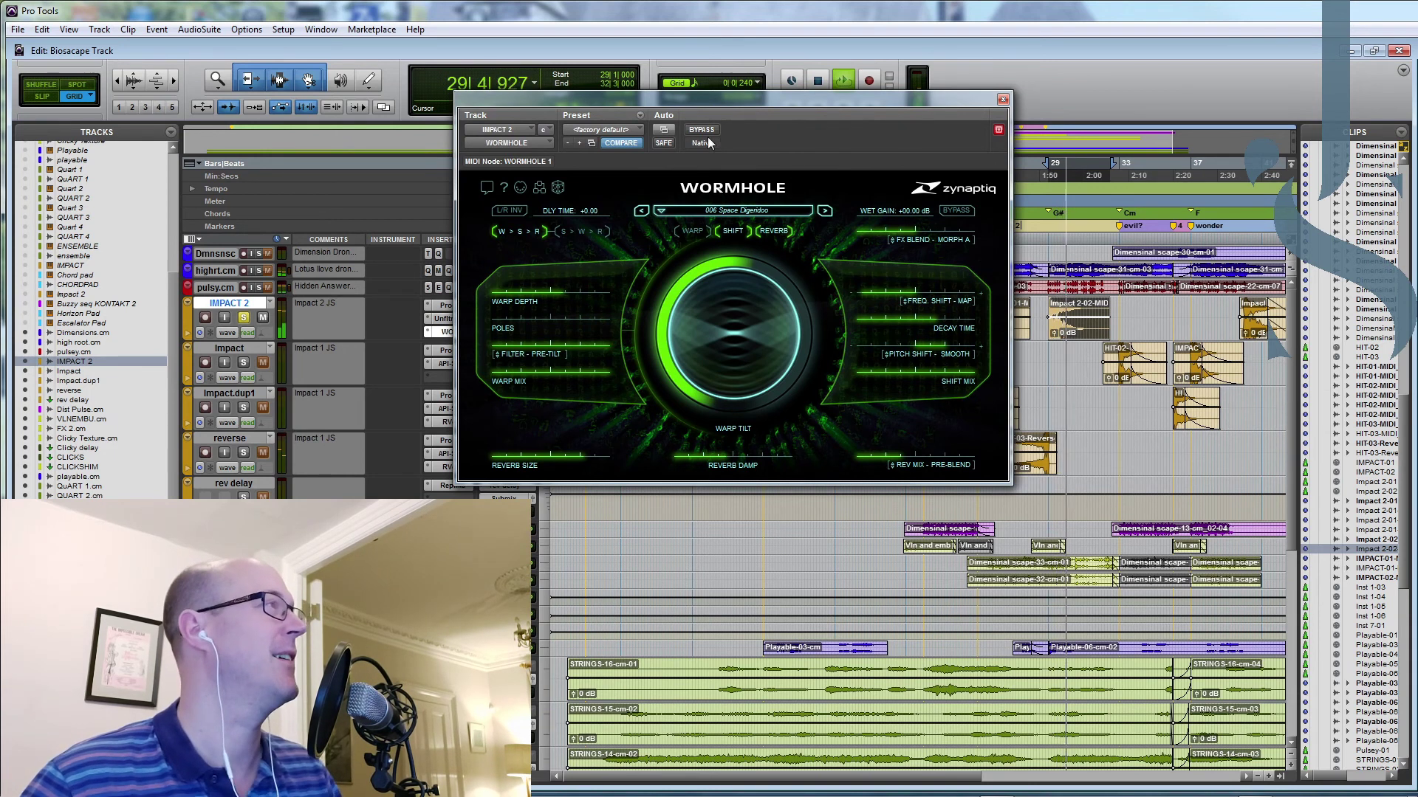
Step: Audition the Impact 2-02 clip with WORMHOLE bypassed and again with the effect re-enabled, then stop playback
key(space)
key(space)
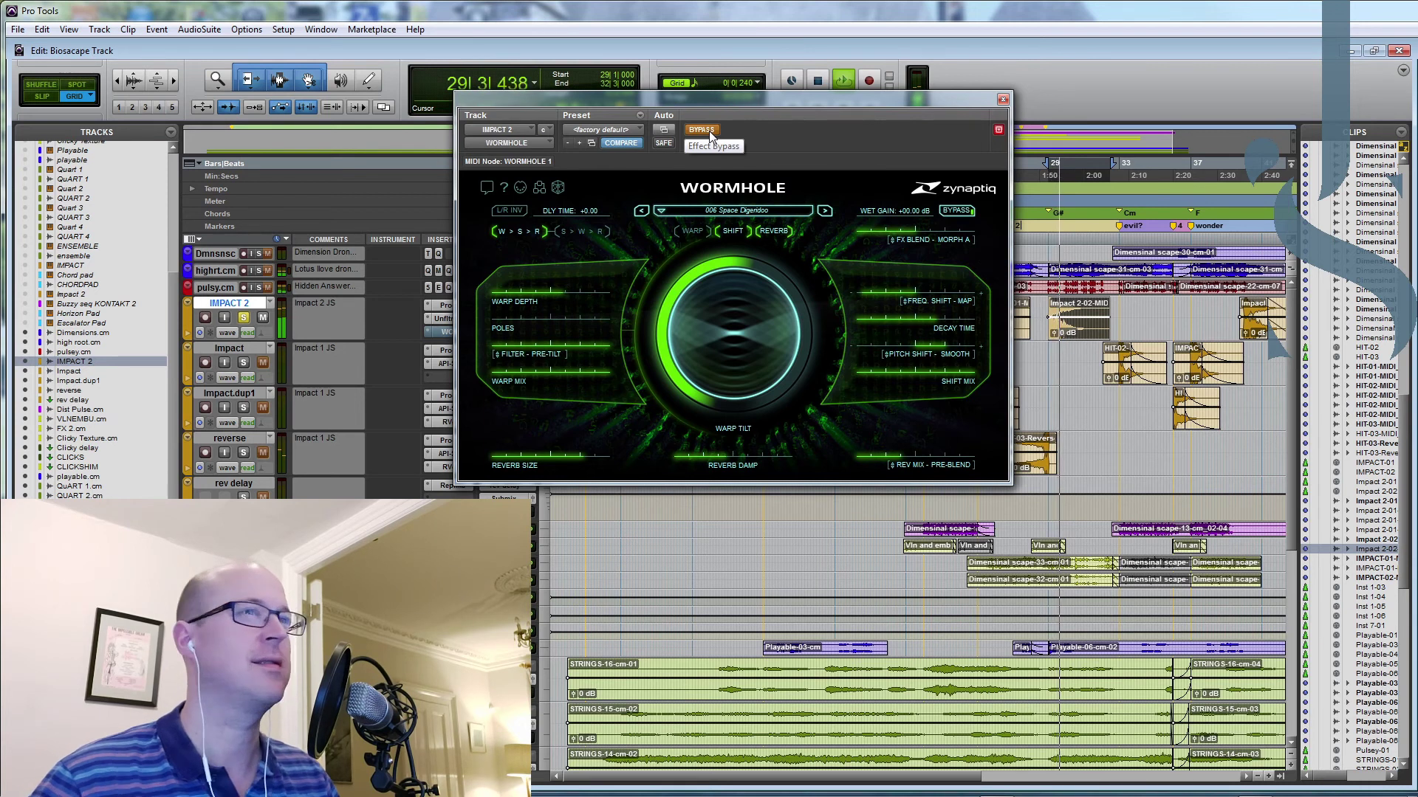
click(702, 130)
key(space)
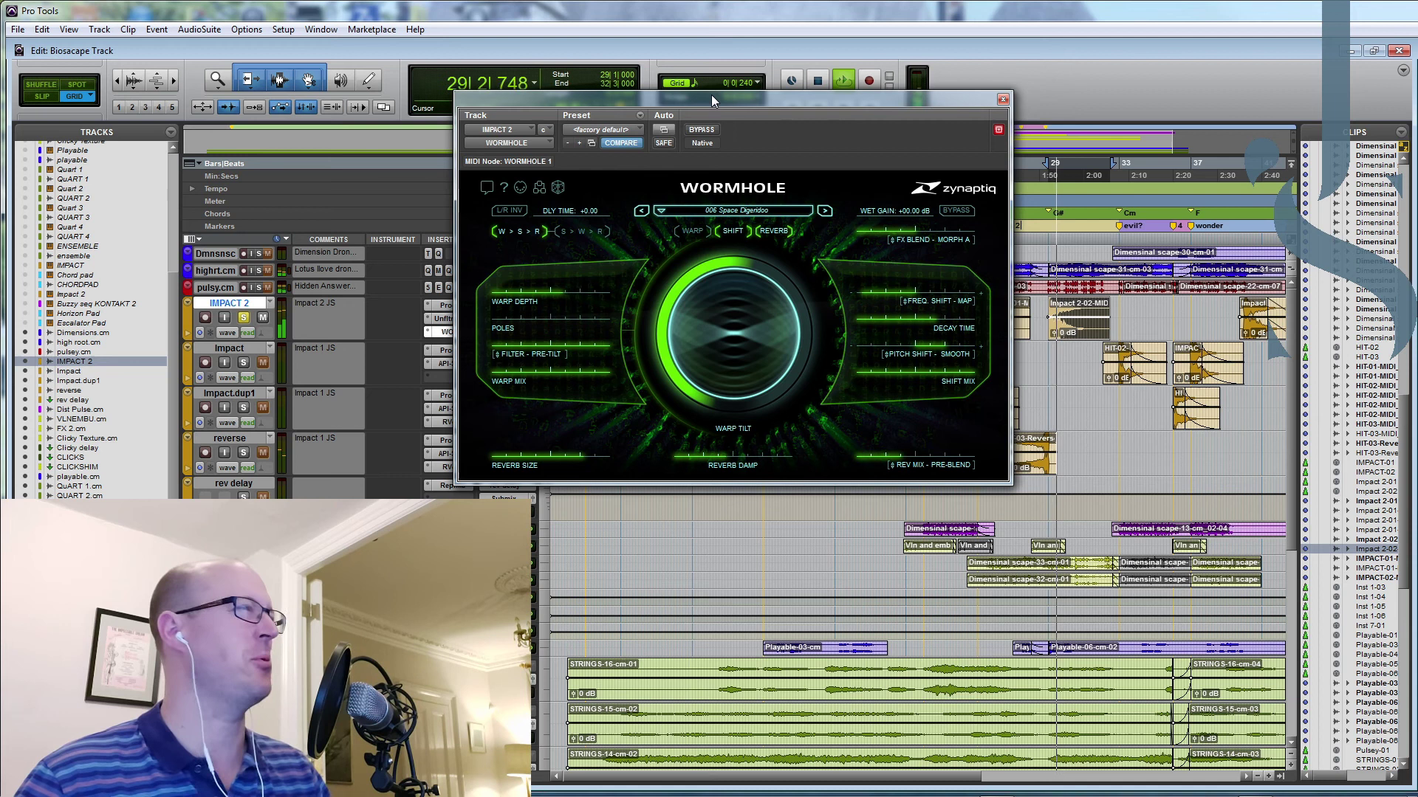
key(space)
Step: Move the WORMHOLE window aside, play the soloed Impact track from 21|4|480, then stop and clear the solo
drag(711, 94, 1416, 115)
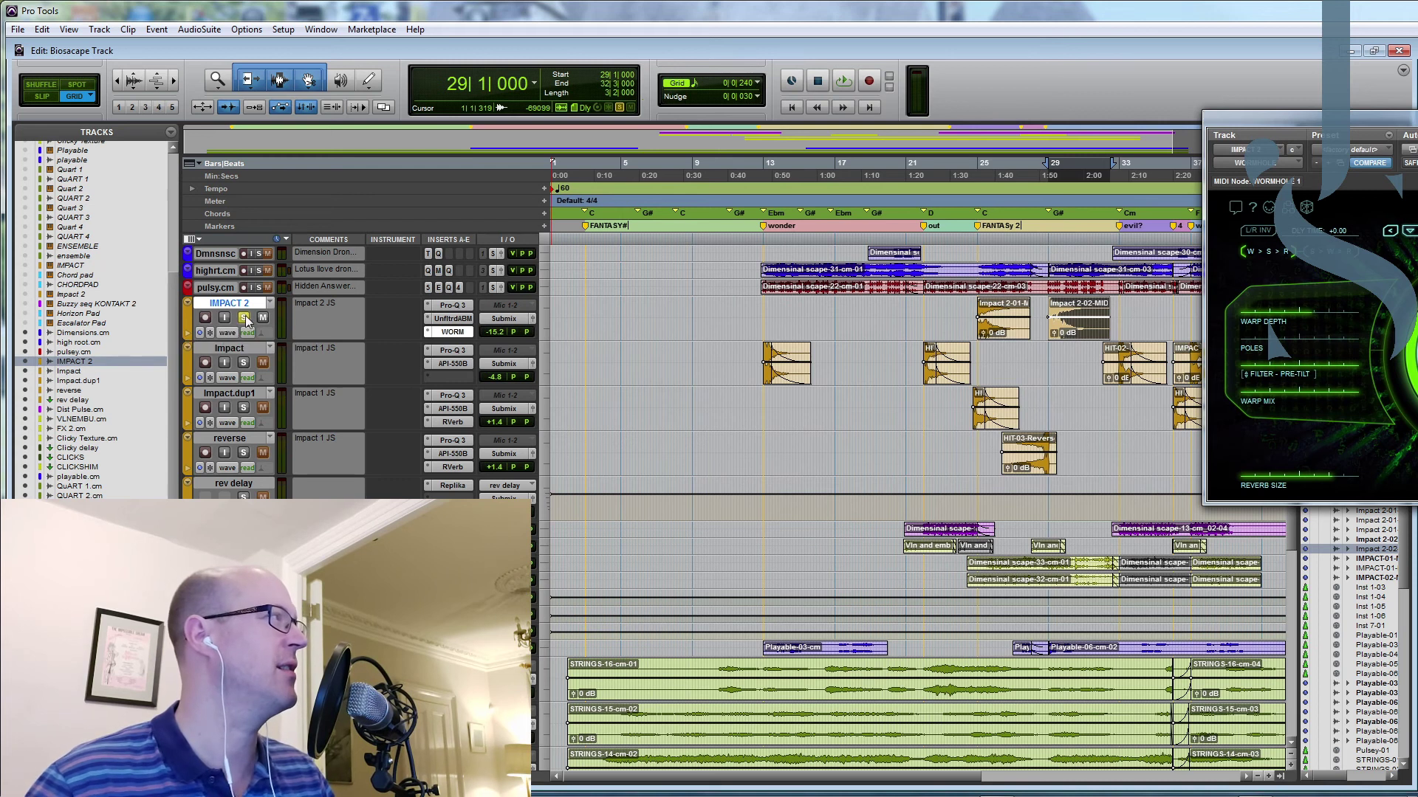
click(920, 242)
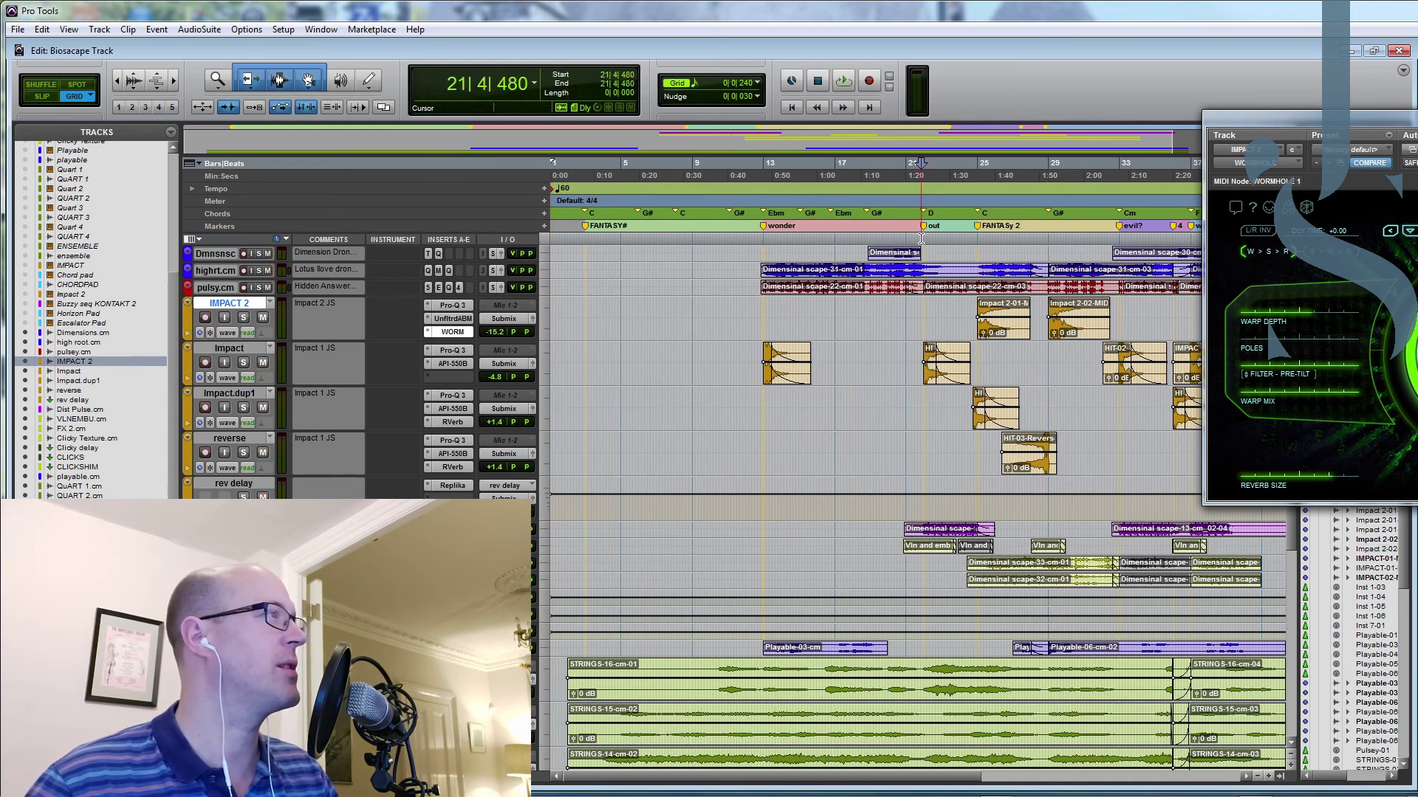
click(246, 365)
key(space)
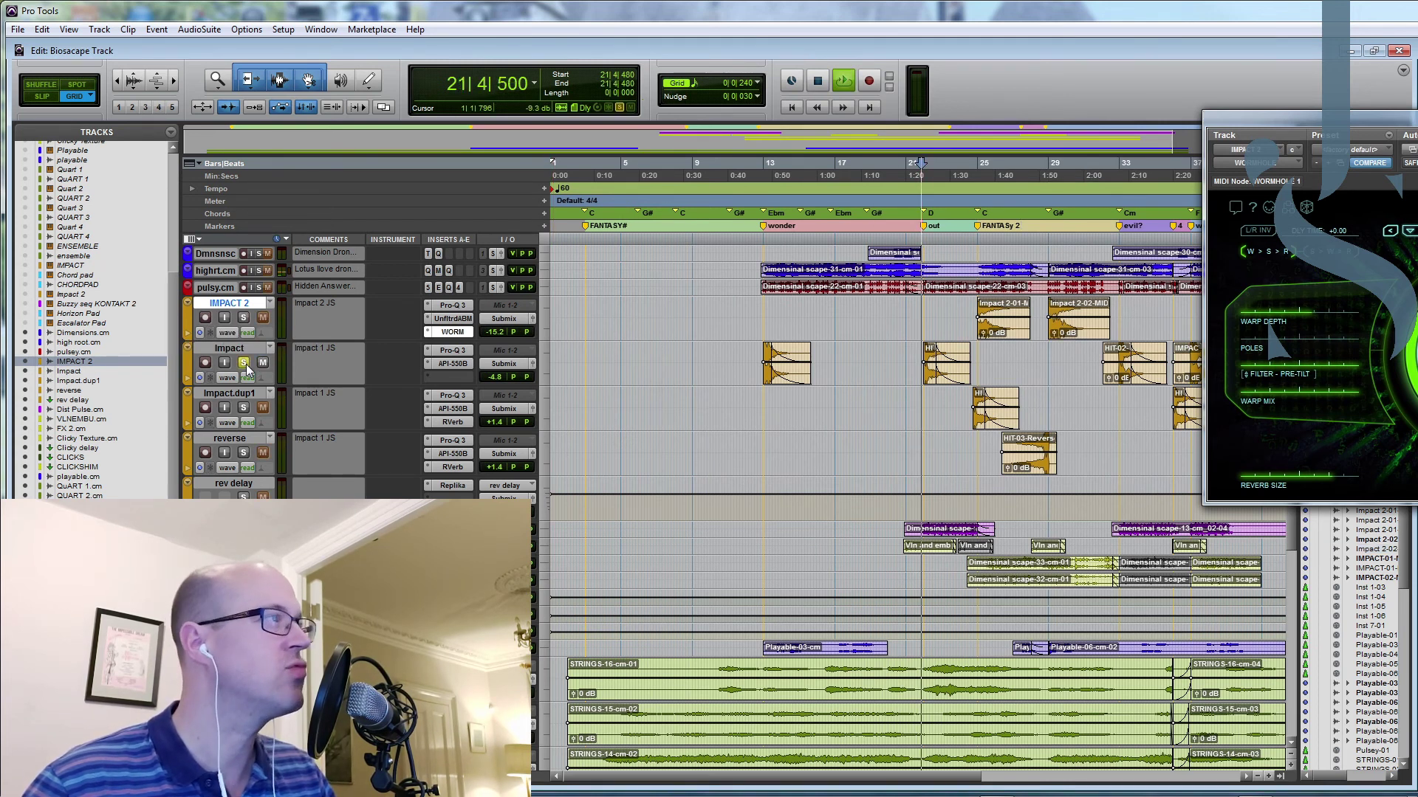
click(246, 364)
key(space)
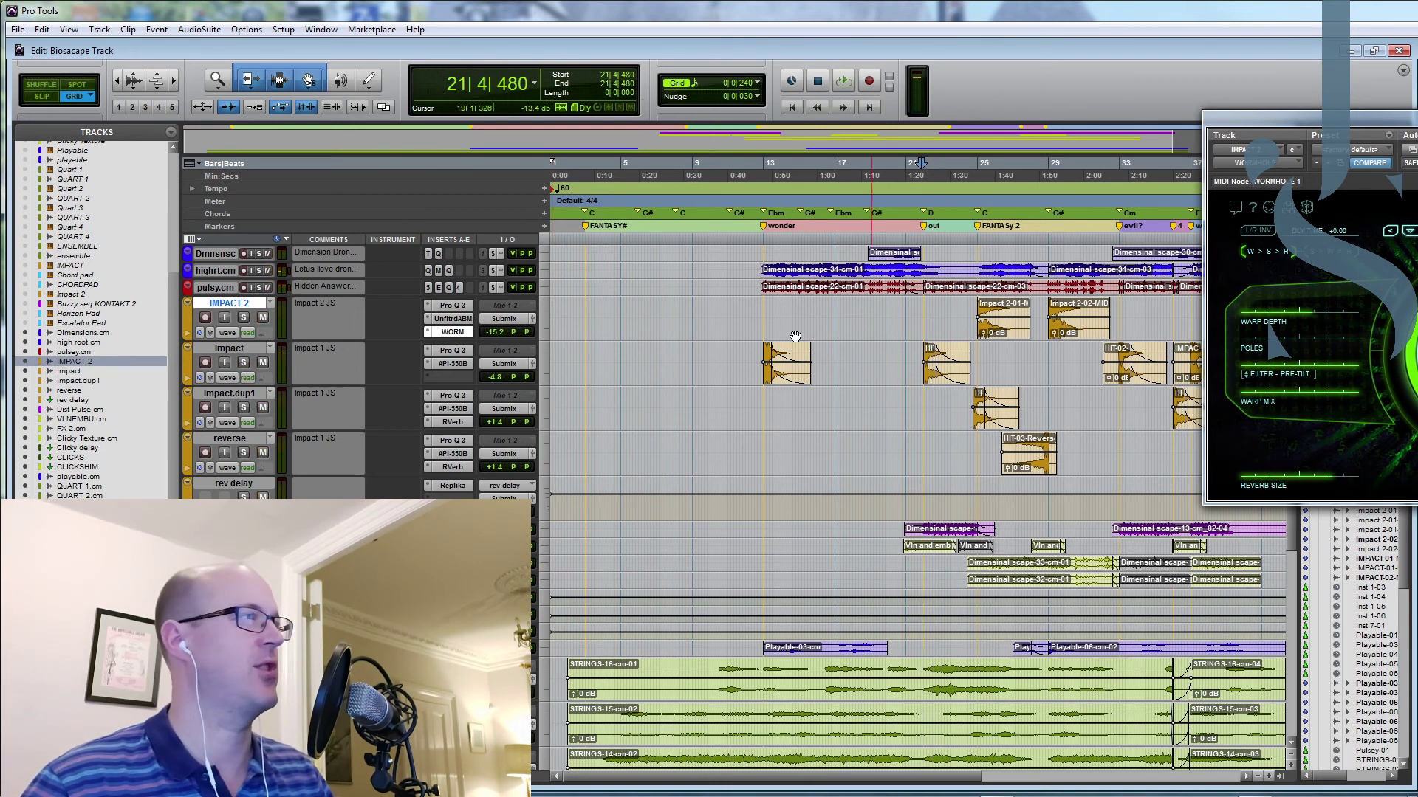
Step: Close the WORMHOLE plug-in window and zoom the timeline out to show the whole arrangement
drag(1287, 121, 1004, 130)
click(1029, 126)
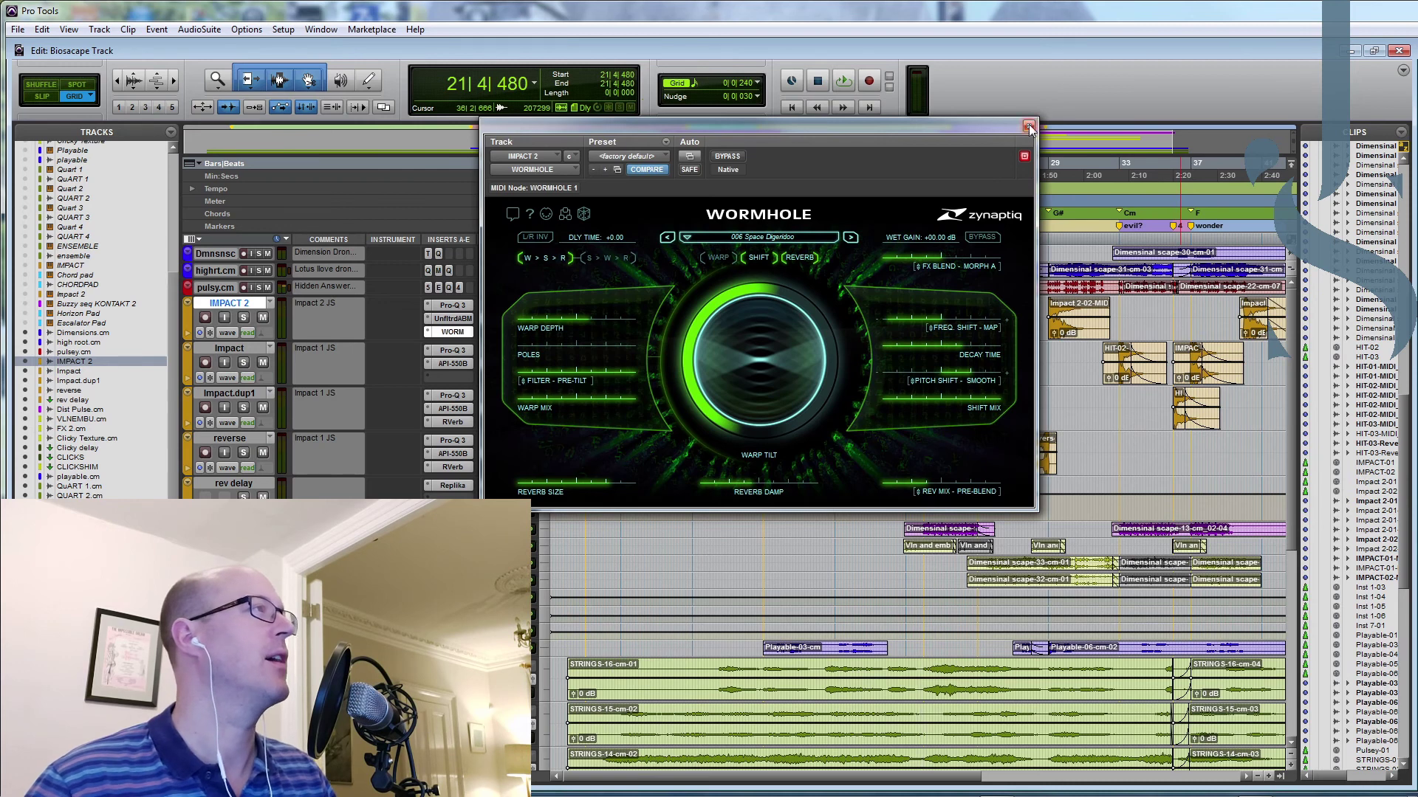
scroll(1039, 480, down, 5)
scroll(1039, 481, up, 4)
key(ctrl+[)
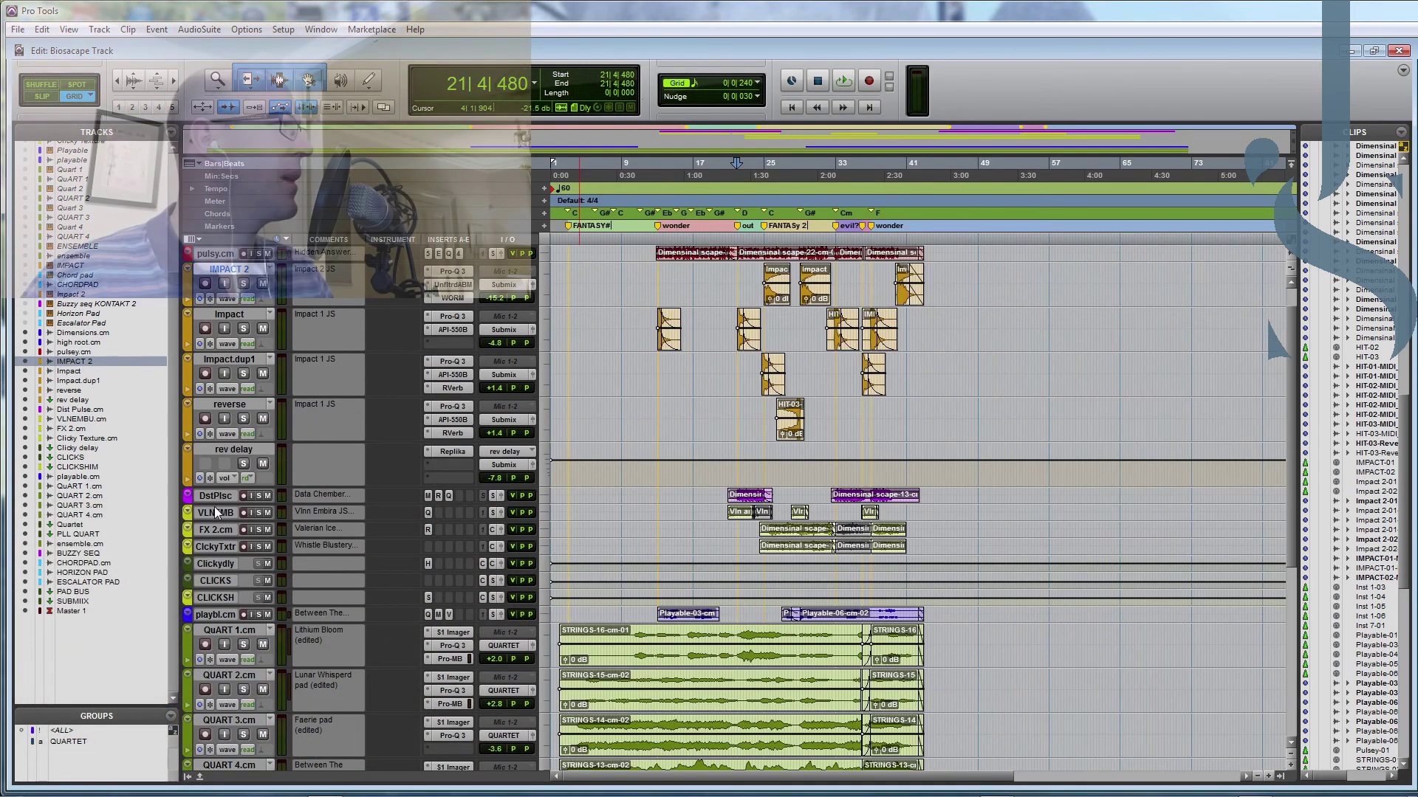
Step: Enlarge the CLICKSHIM track, open its ShimmerVerb plug-in to view the settings, and close the plug-in window
drag(214, 510, 214, 543)
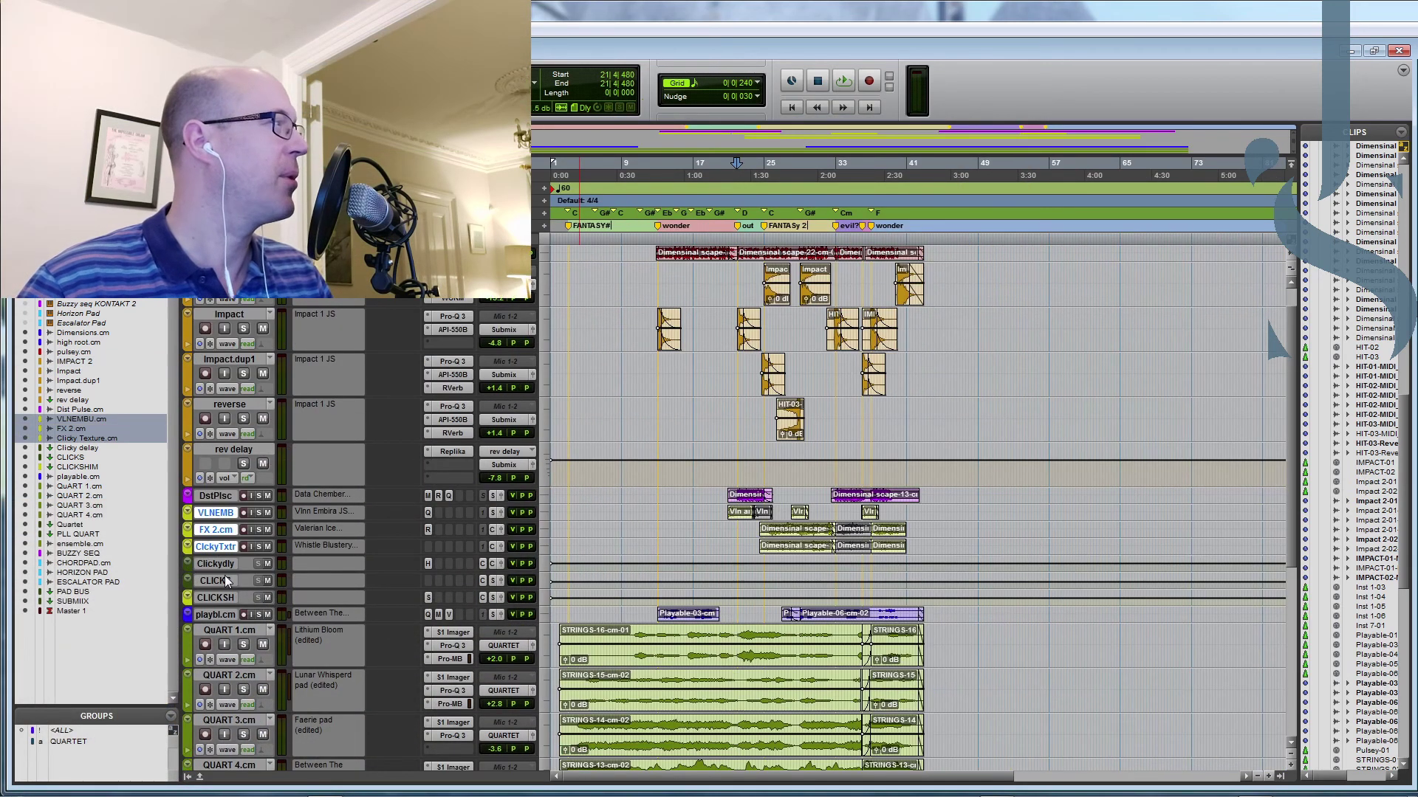
alt+click(215, 596)
click(216, 596)
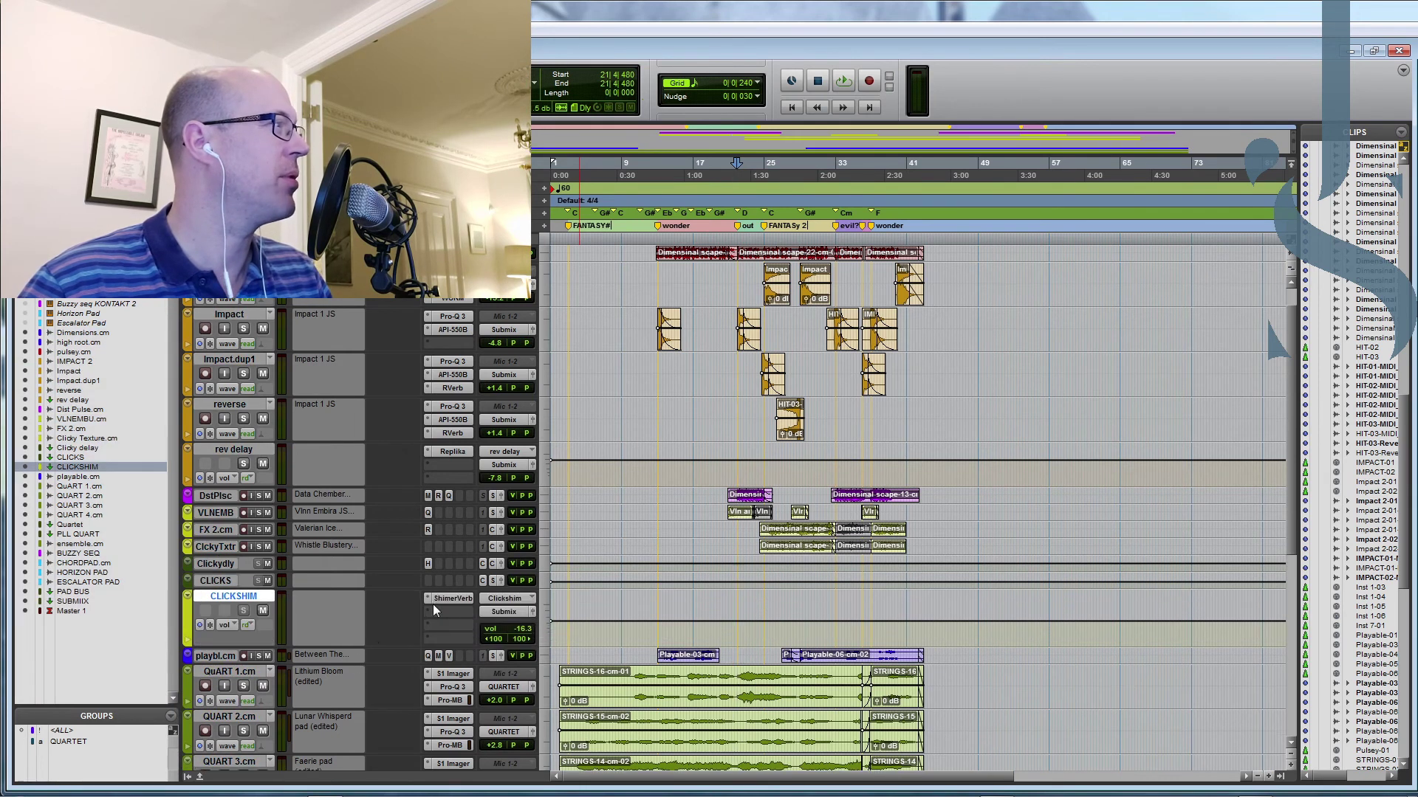
click(450, 598)
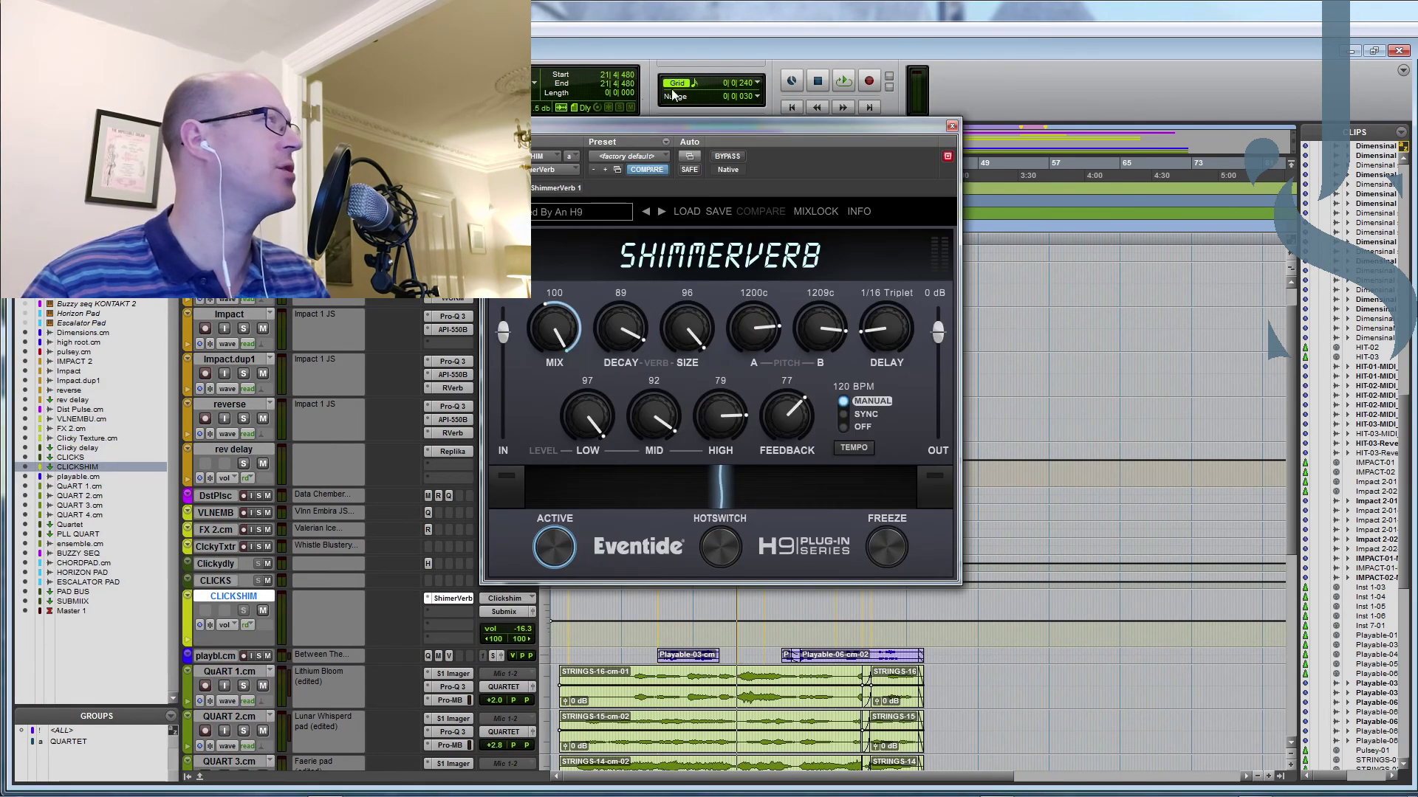
drag(948, 132, 1052, 133)
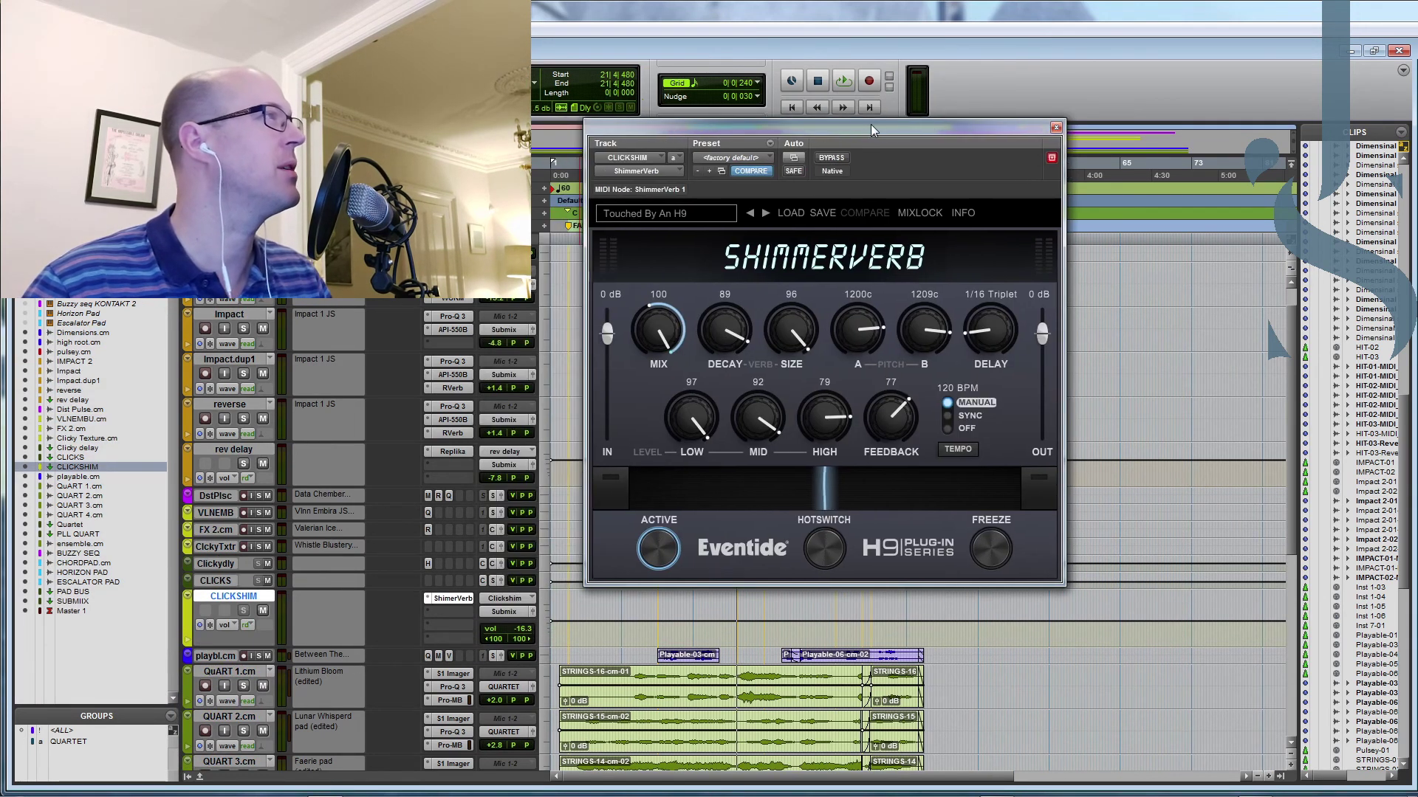
click(1056, 127)
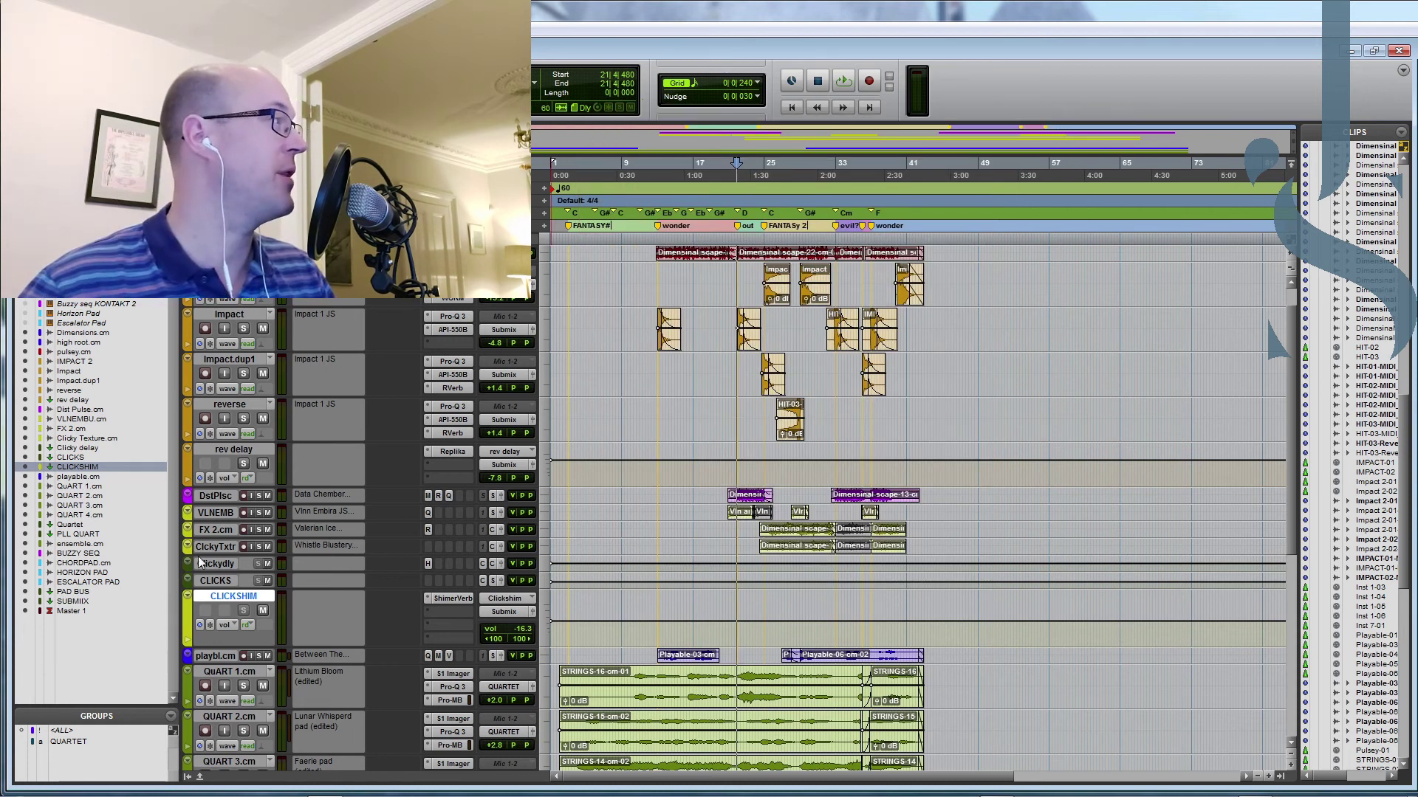
Step: Solo the VLNEMB, FX 2, Clicky Texture and CLICKSHIM tracks, play 25|3|000 to 28|1|720, then stop and clear the solos
drag(212, 514, 215, 547)
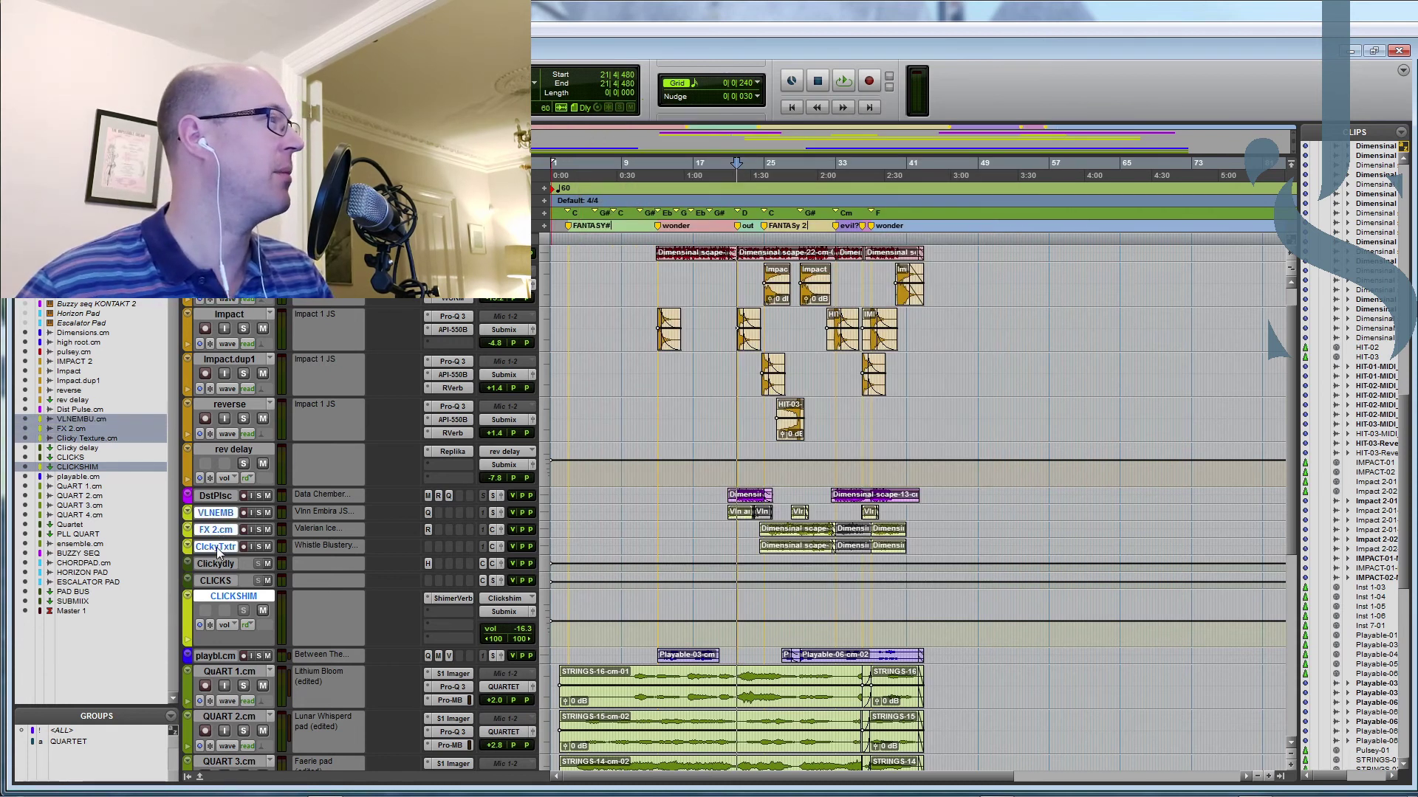
click(243, 611)
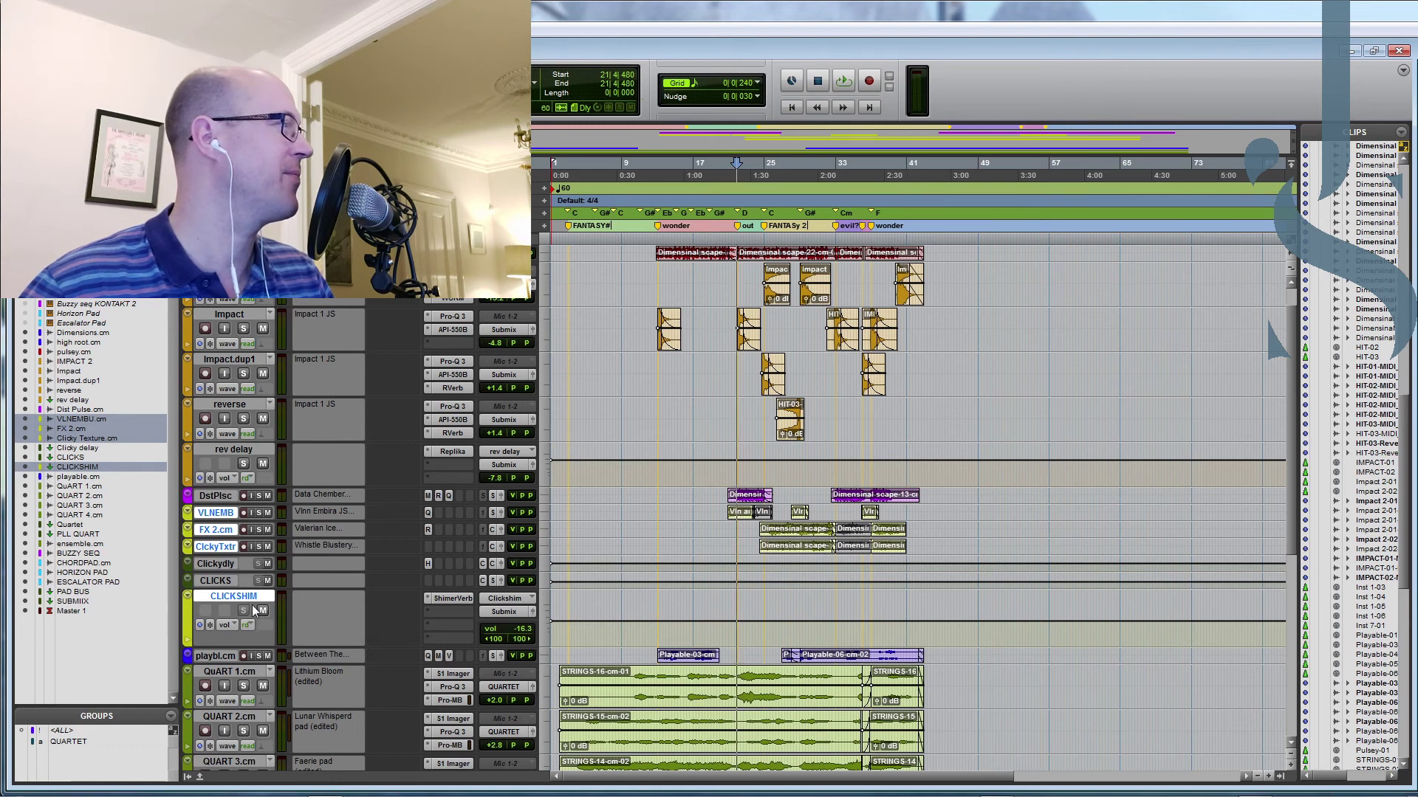
drag(768, 175, 794, 175)
key(space)
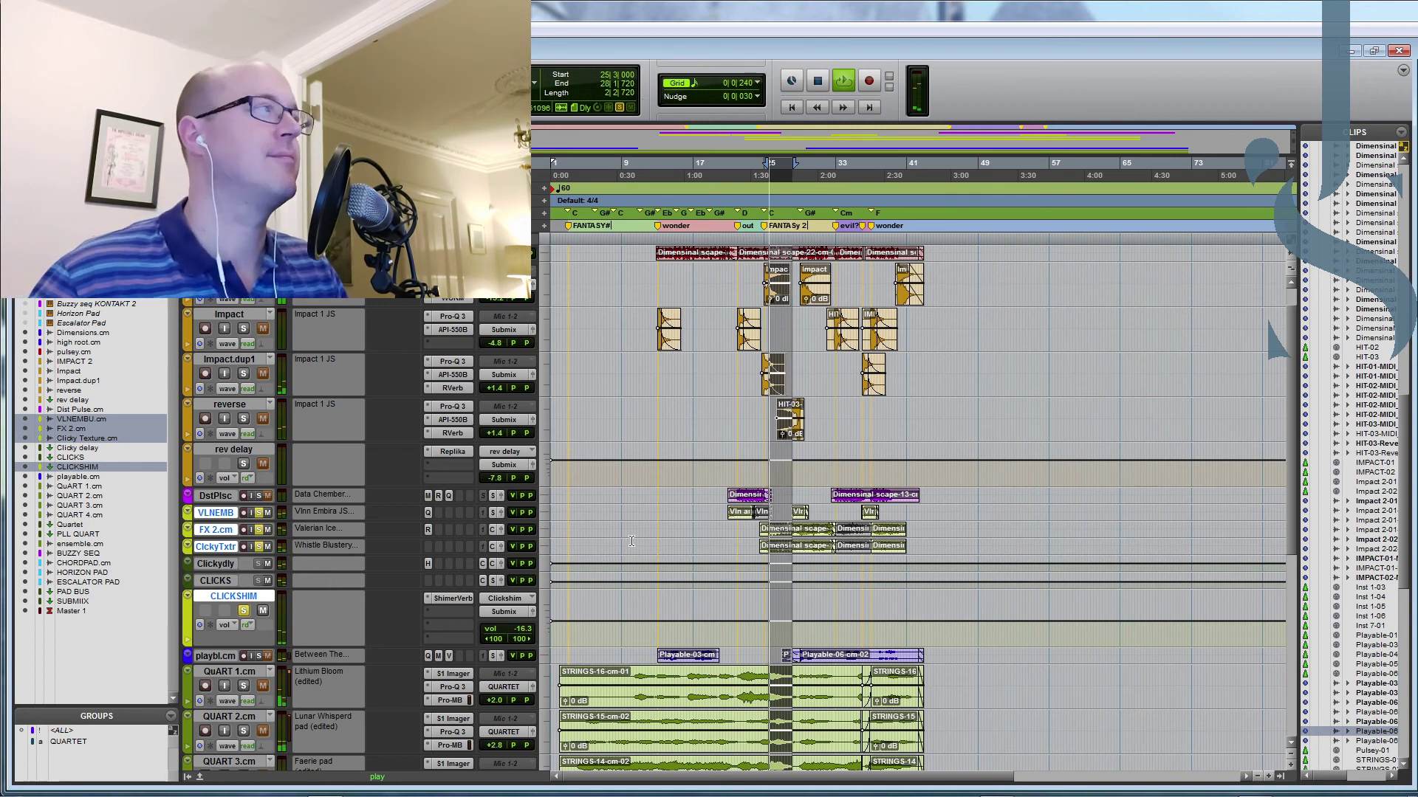
key(space)
alt+click(260, 515)
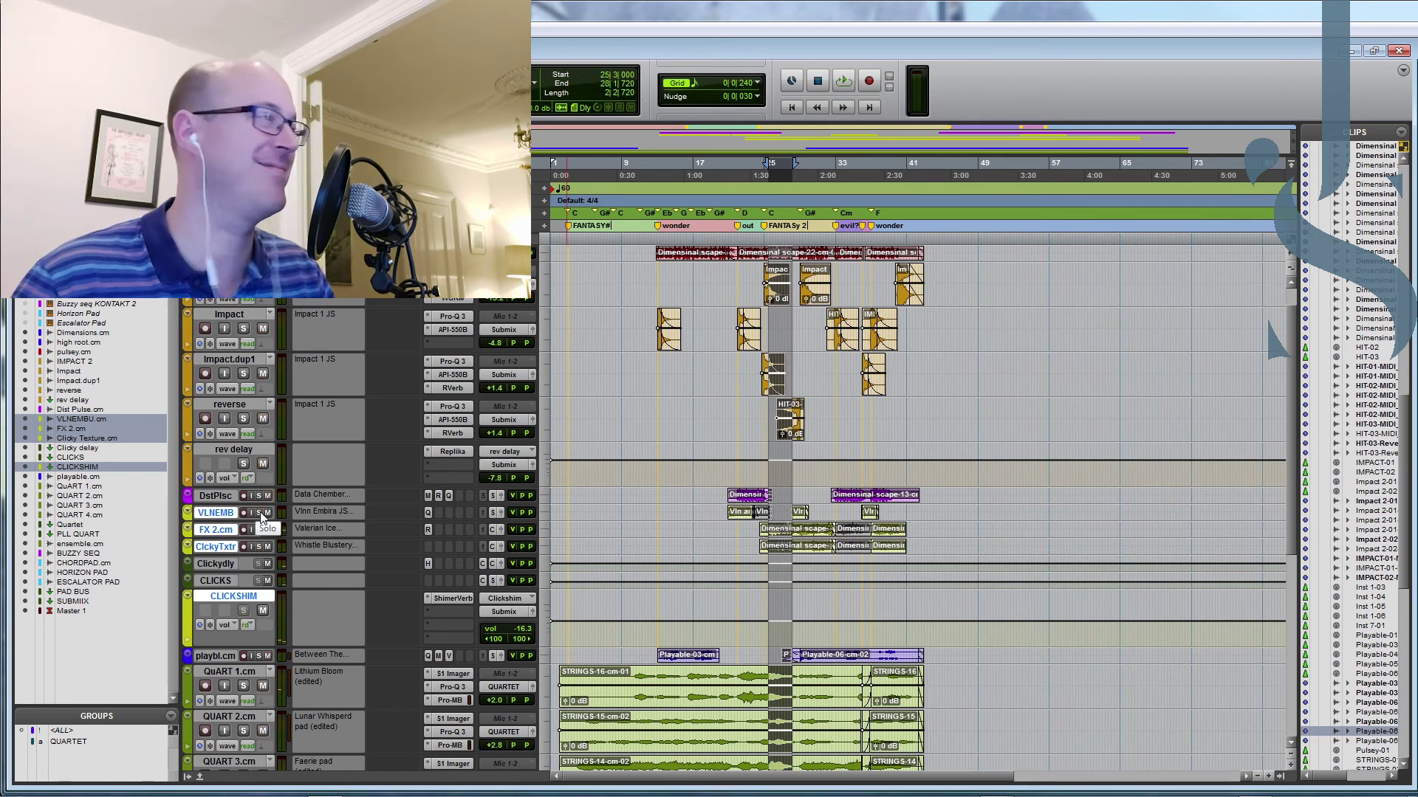
Step: Reduce the tracks to a compact height, zoom in on the timeline, and start playing the session
scroll(898, 582, down, 2)
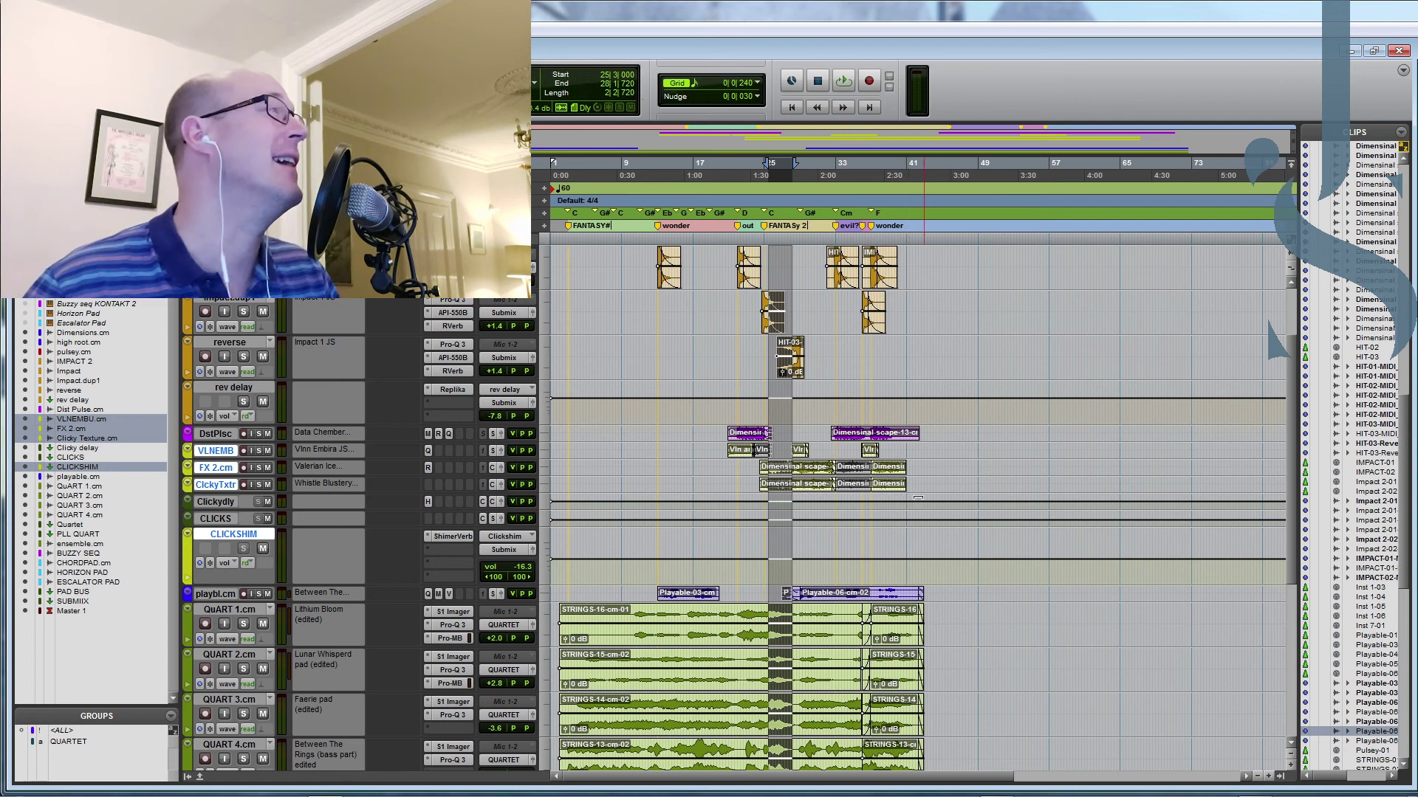
key(ctrl+alt+Down)
key(ctrl+bracketright)
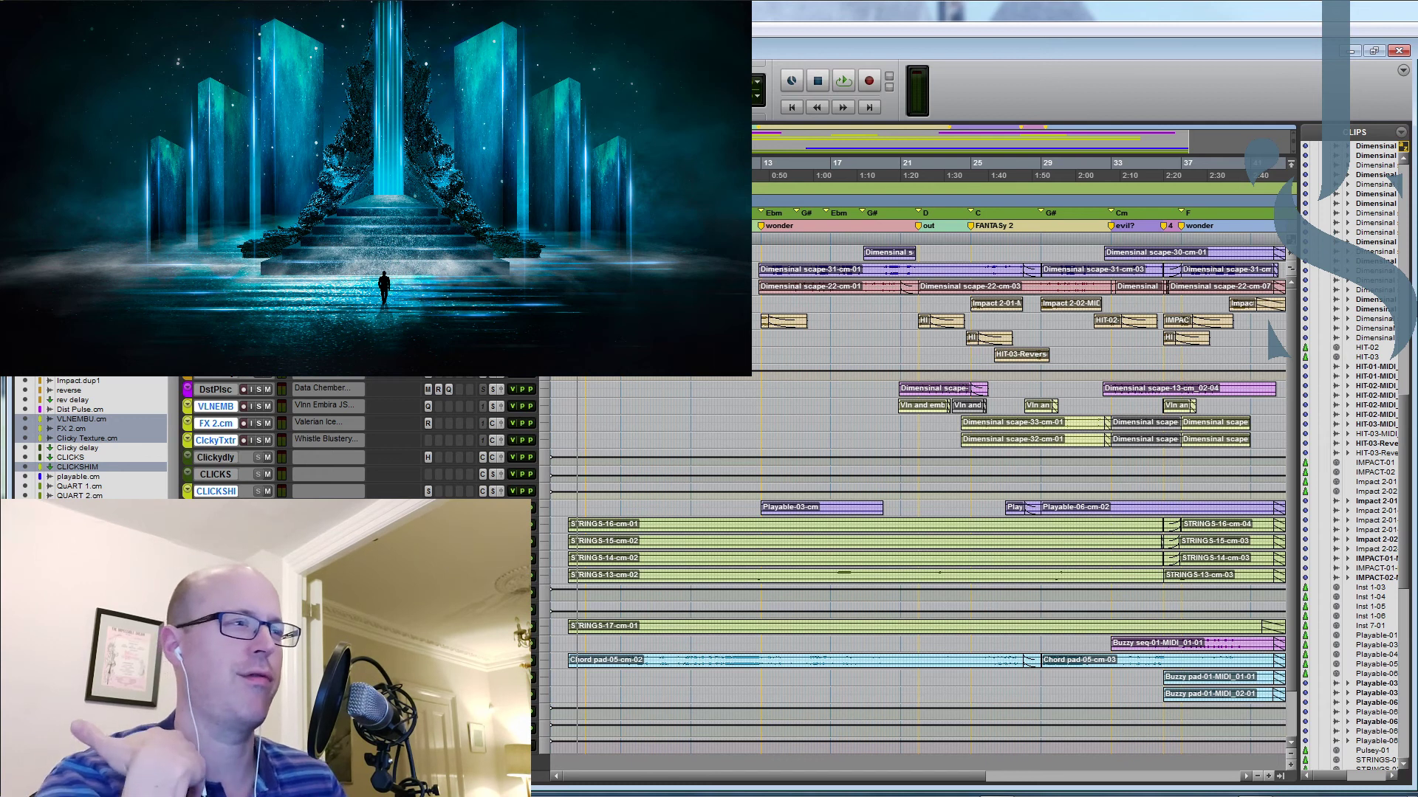
key(space)
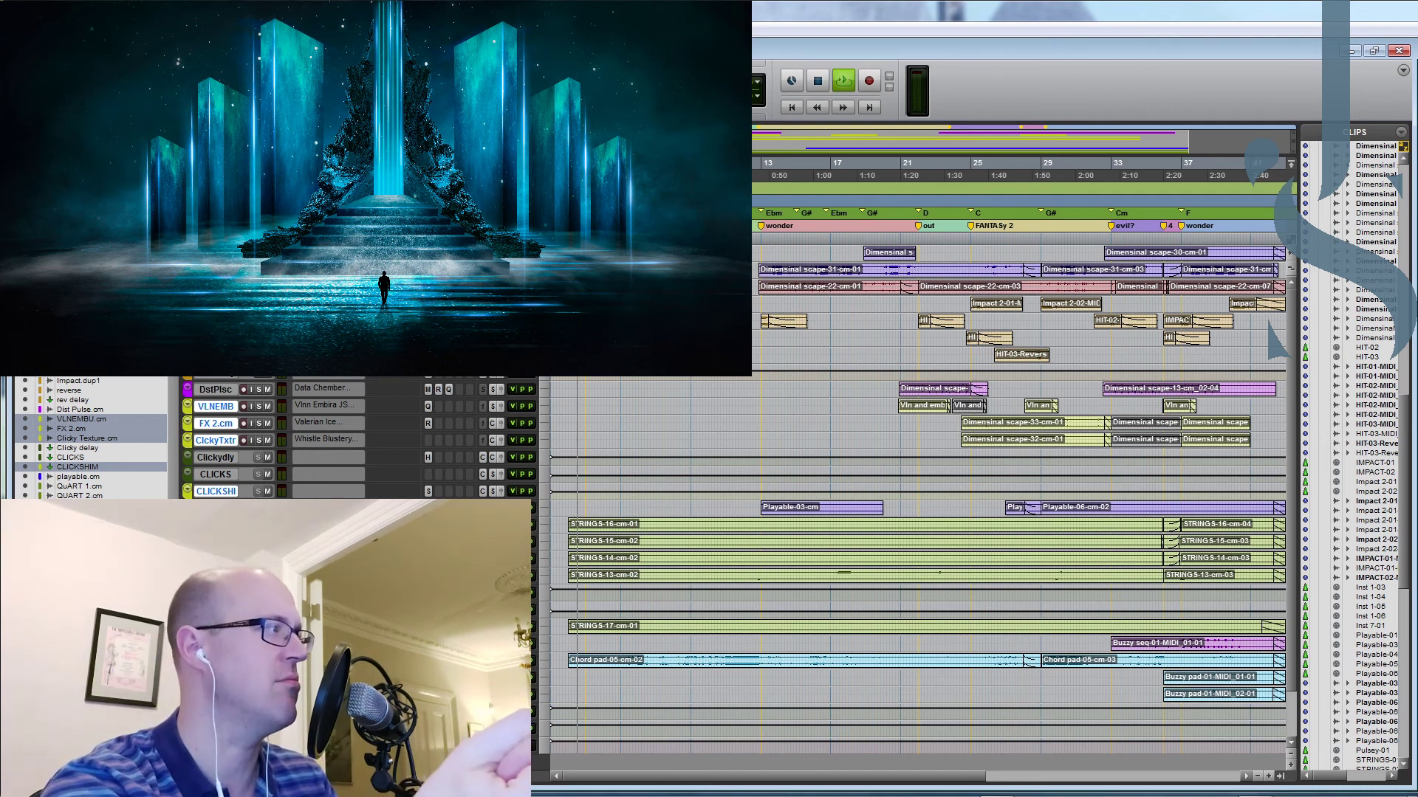